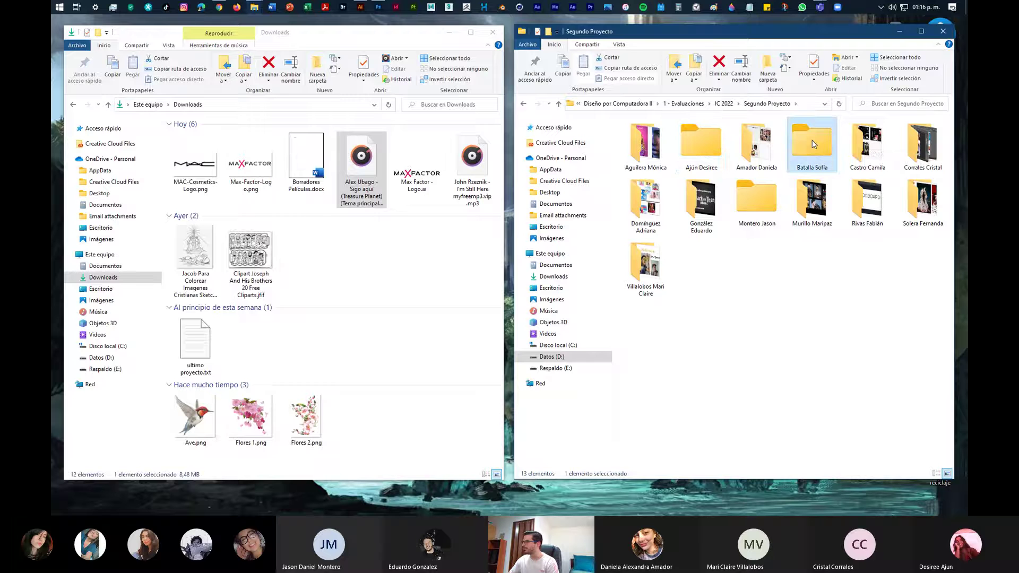
left_click(761, 212)
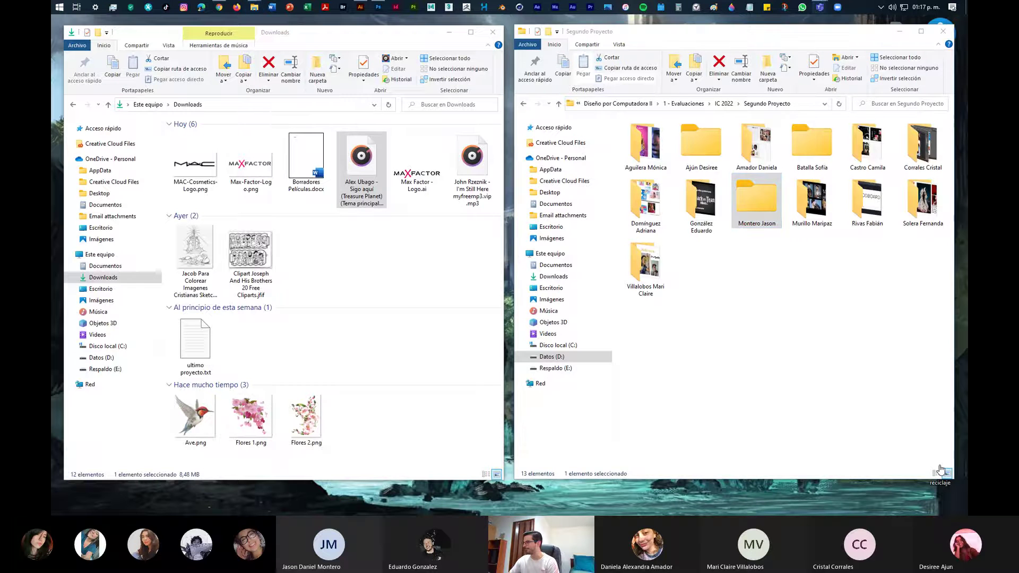
key("alt+Tab")
left_click(924, 35)
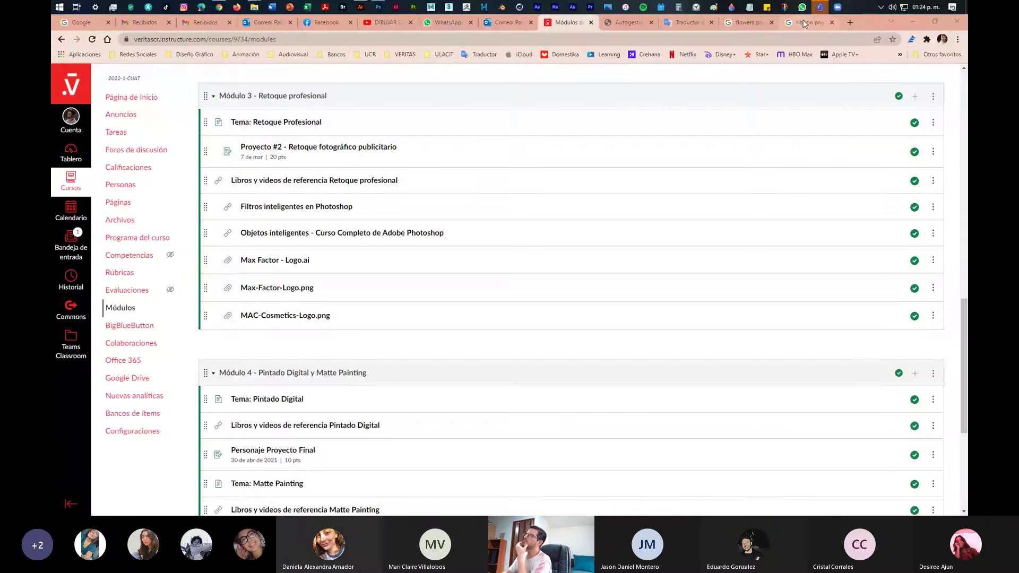
left_click(908, 28)
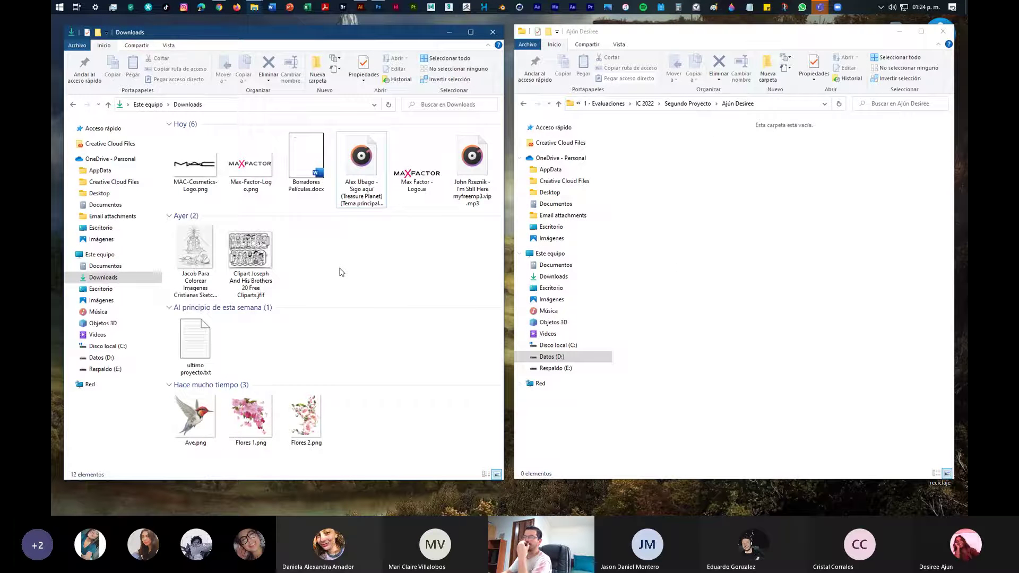
Switch to Chrome and read the two most recent messages in the Canvas inbox
left_click(219, 7)
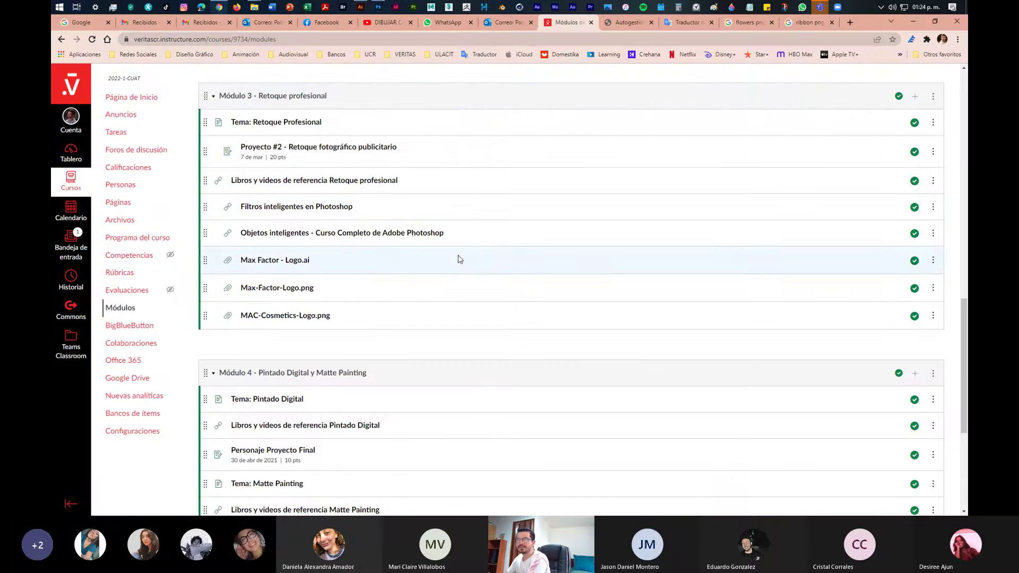
scroll(455, 259, "up", 1)
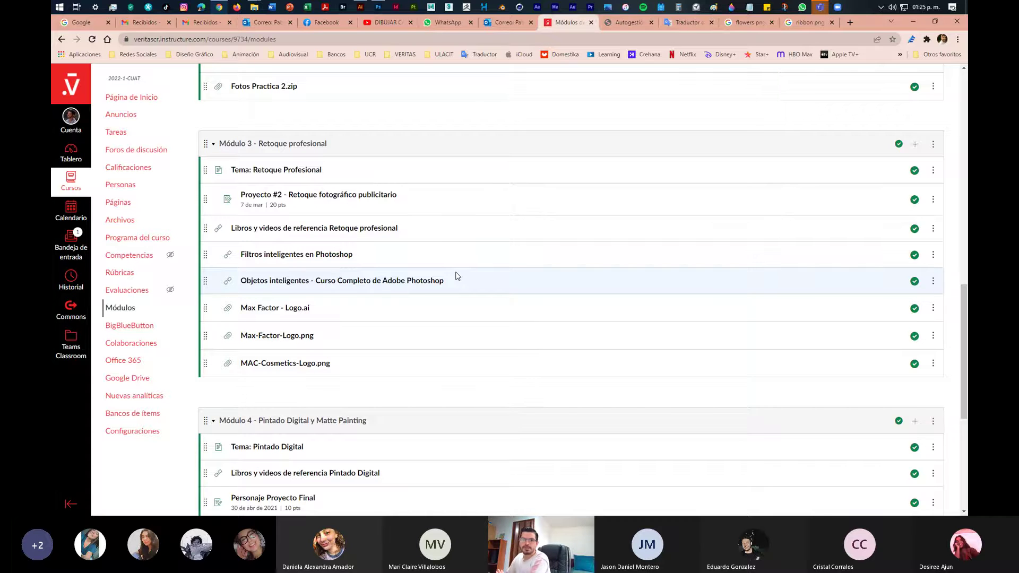
left_click(72, 242)
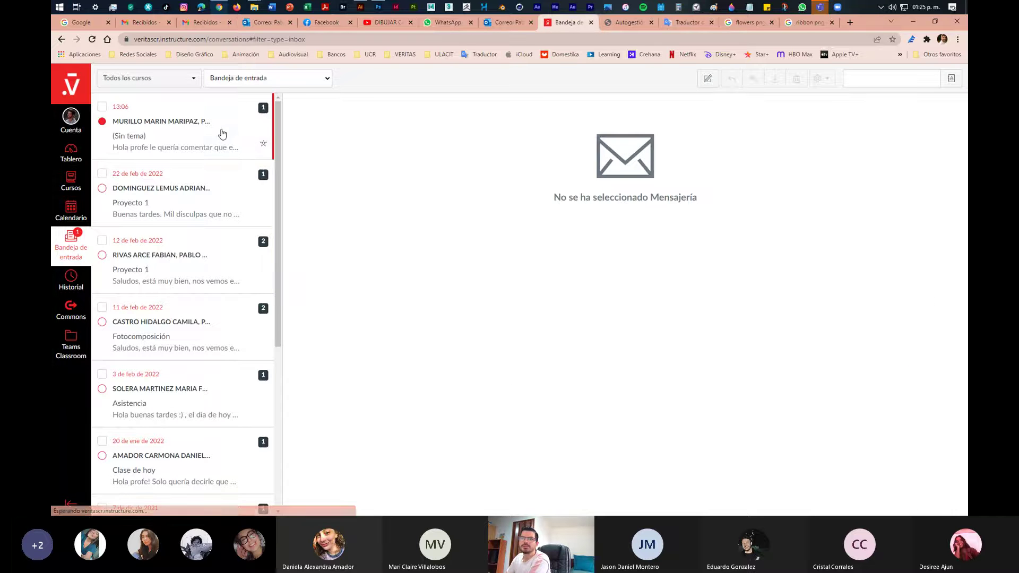
left_click(220, 132)
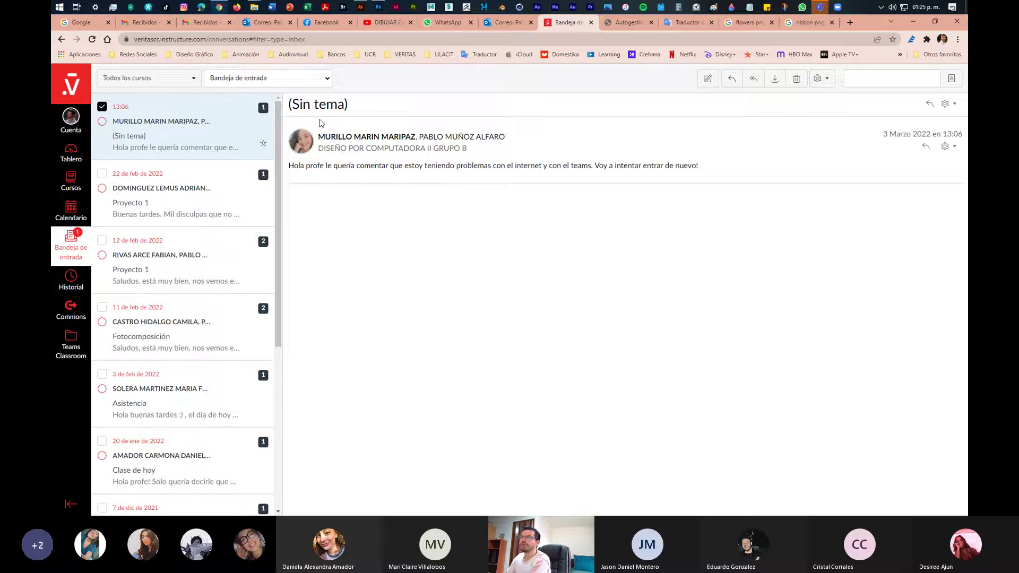
left_click(179, 179)
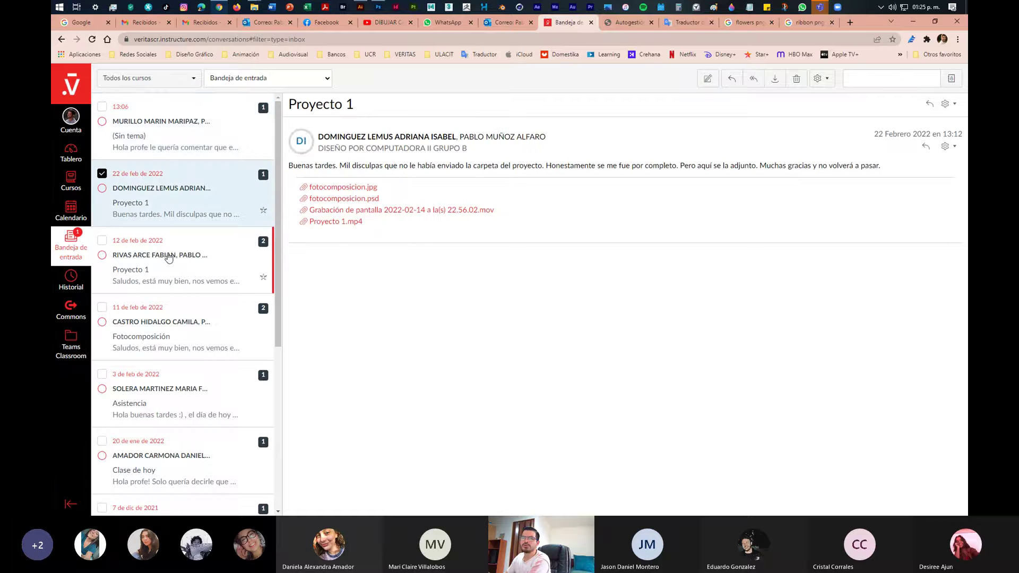
left_click(127, 256)
left_click(142, 169)
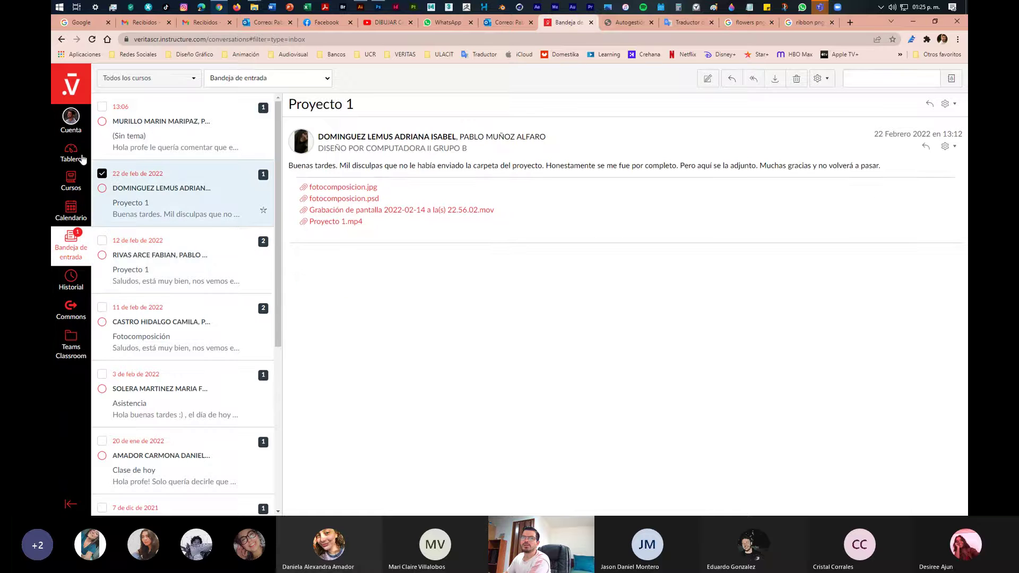
Return to the modules of the DISEÑO POR COMPUTADORA II GRUPO B course and view Módulo 3 - Retoque profesional
left_click(72, 181)
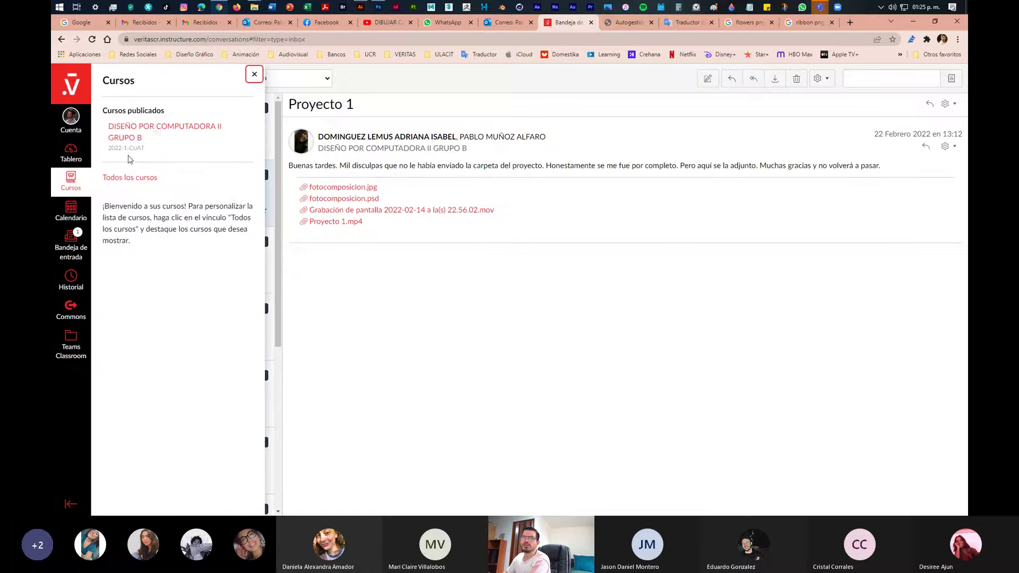
left_click(159, 132)
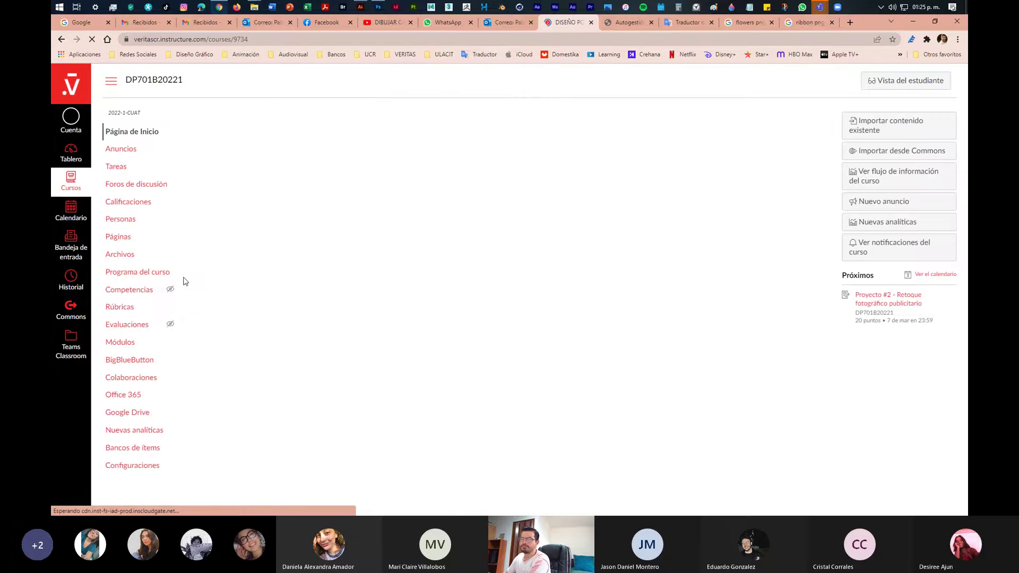
left_click(120, 342)
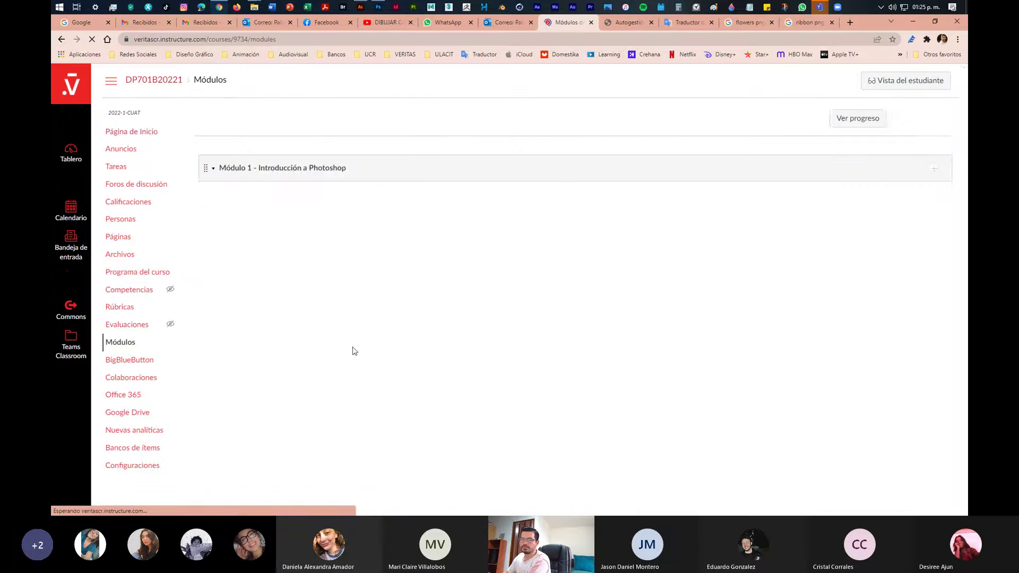
scroll(354, 351, "down", 15)
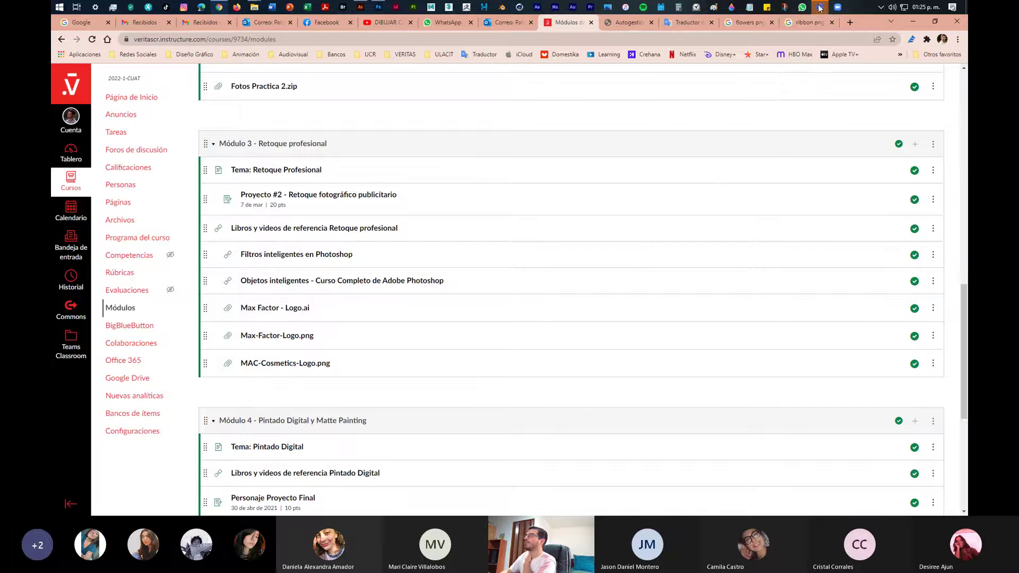
Switch to Teams and look for the MAC and Max Factor logo files among the General channel's files
left_click(716, 63)
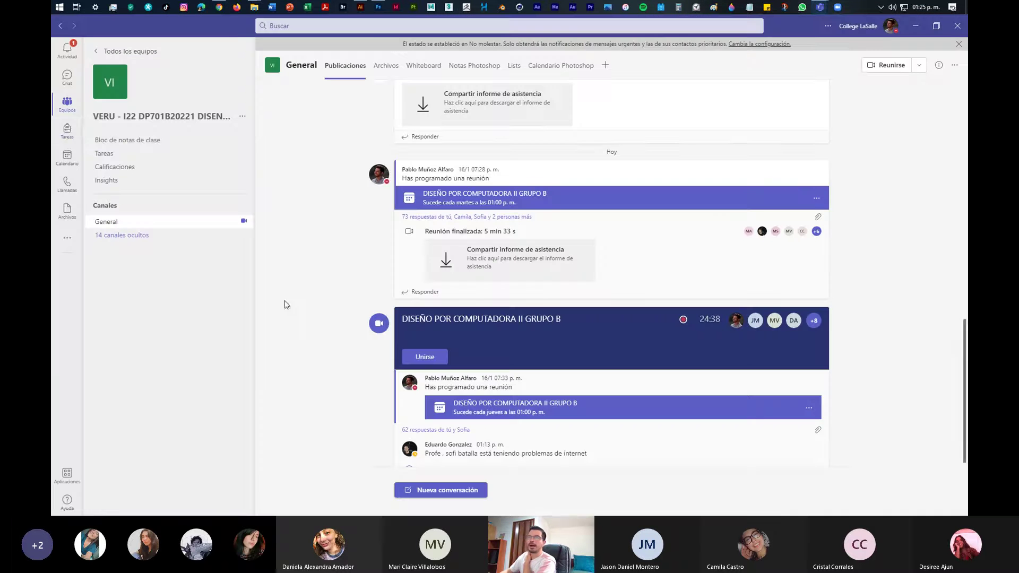
left_click(393, 72)
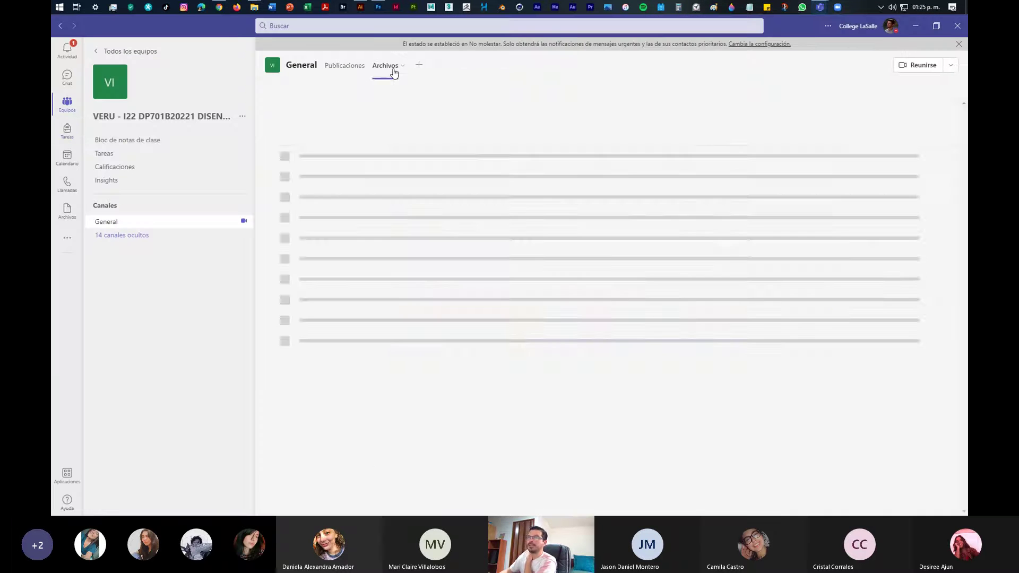
scroll(304, 321, "down", 5)
scroll(304, 323, "down", 4)
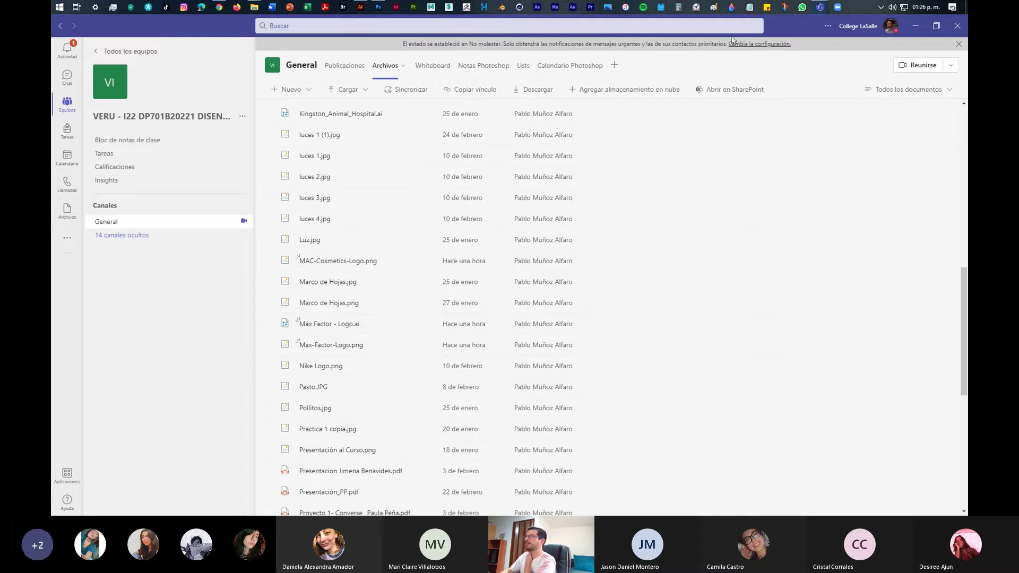
Switch to WhatsApp in Chrome and send Max Factor - Logo.ai, Max-Factor-Logo.png and MAC-Cosmetics-Logo.png as documents to the Diseño Compu II group
left_click(220, 8)
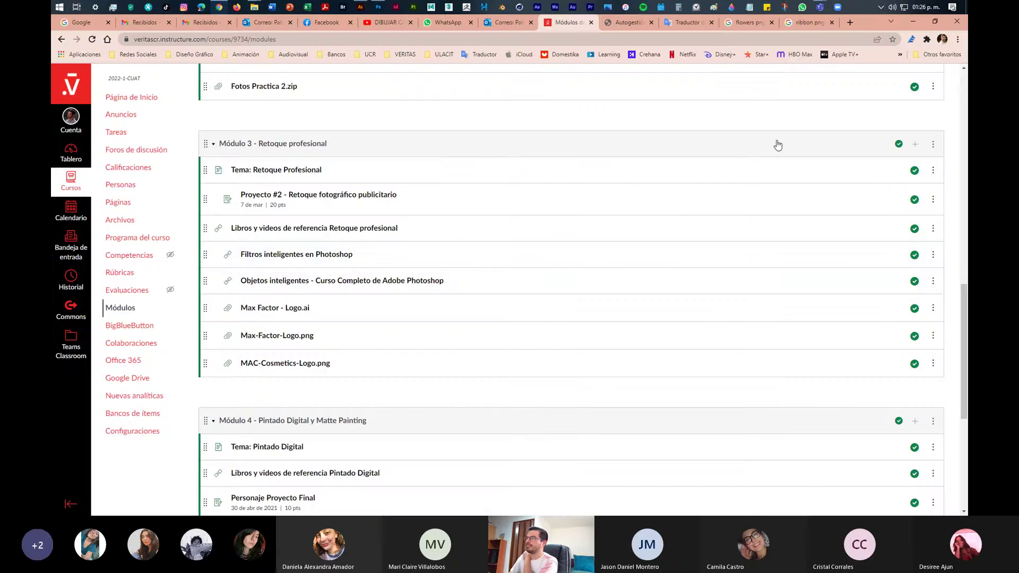
left_click(454, 22)
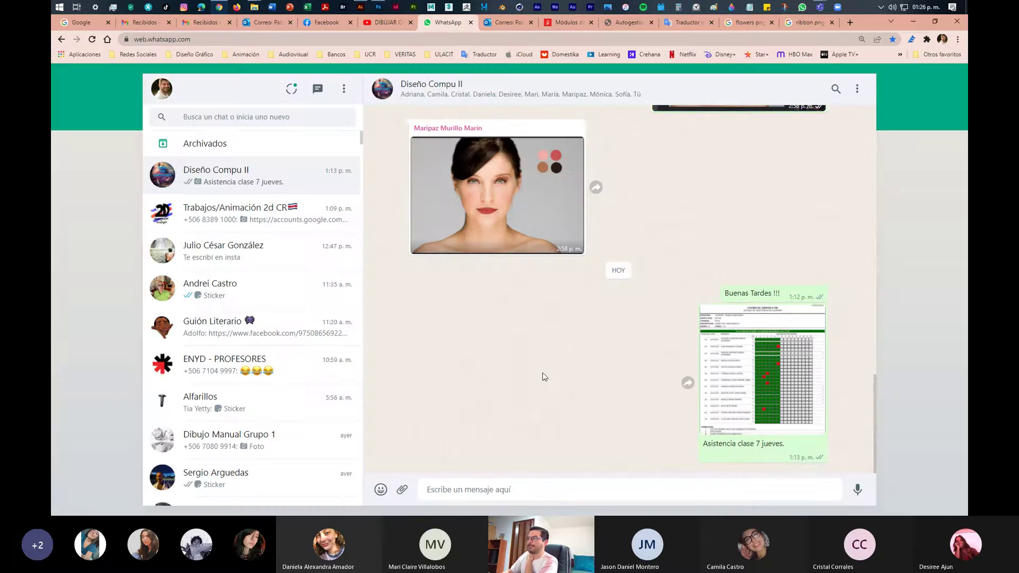
left_click(402, 489)
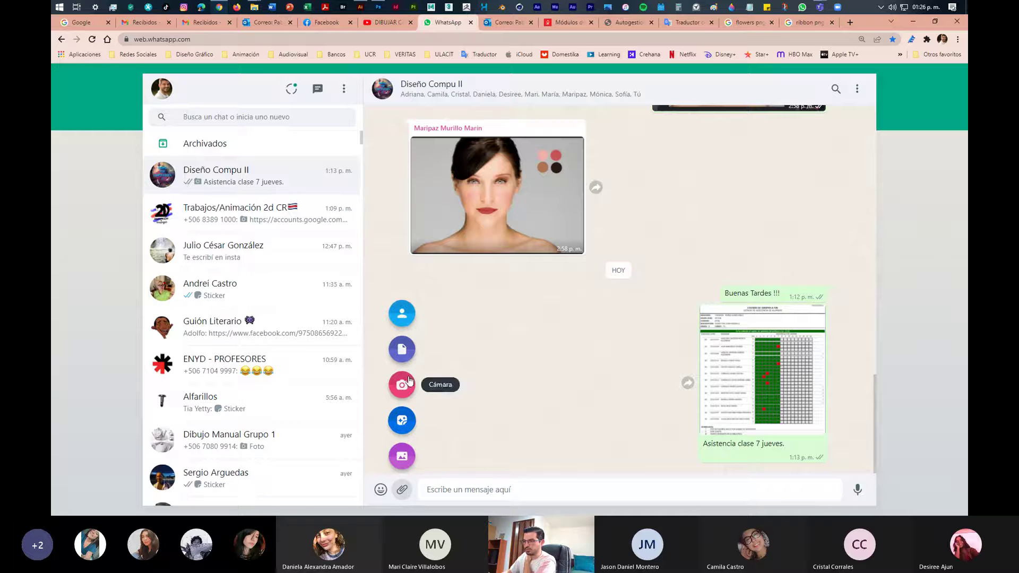
left_click(401, 349)
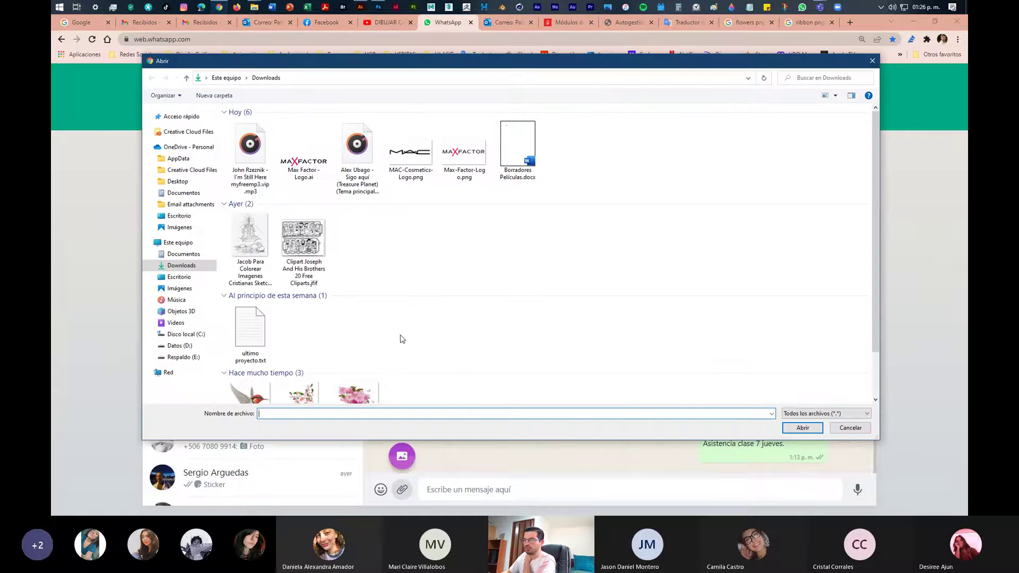
left_click(304, 154)
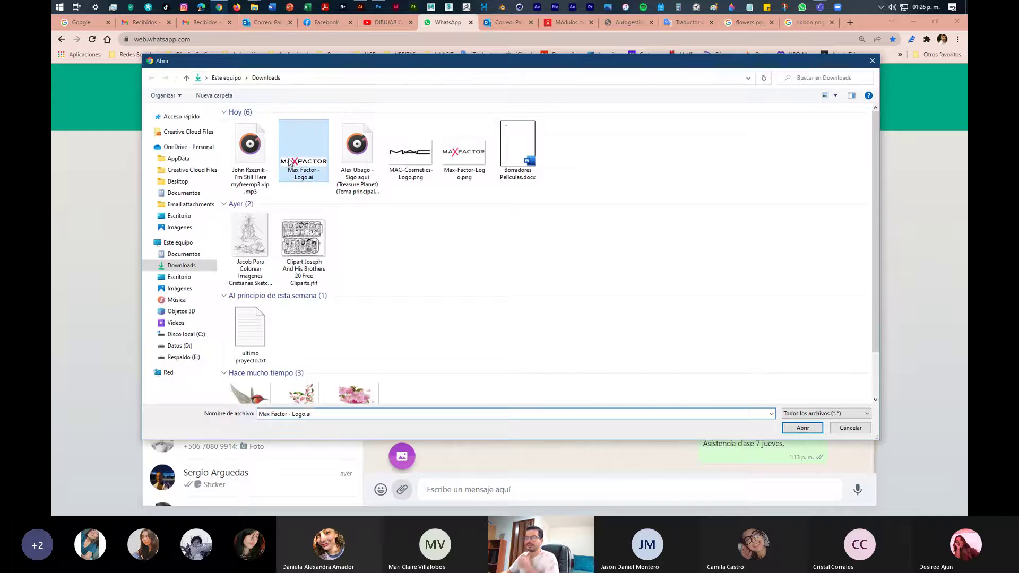
left_click(465, 159, "ctrl")
left_click(412, 162, "ctrl")
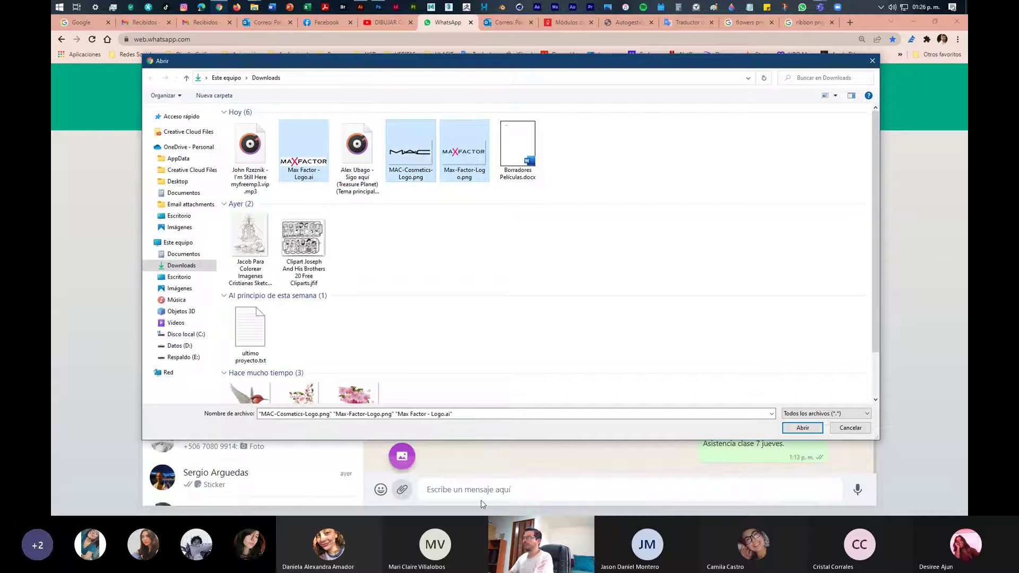
left_click(802, 428)
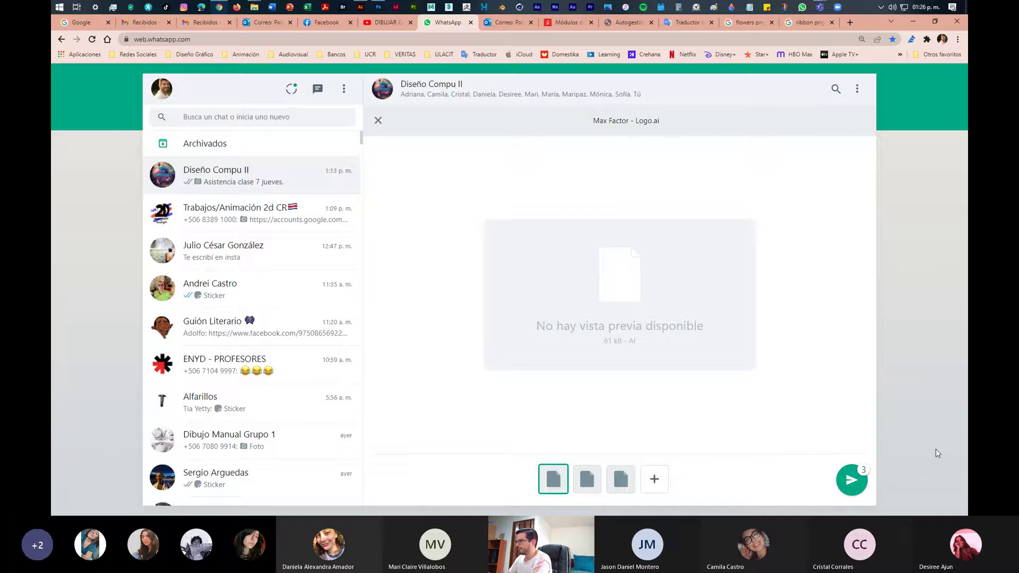
left_click(851, 483)
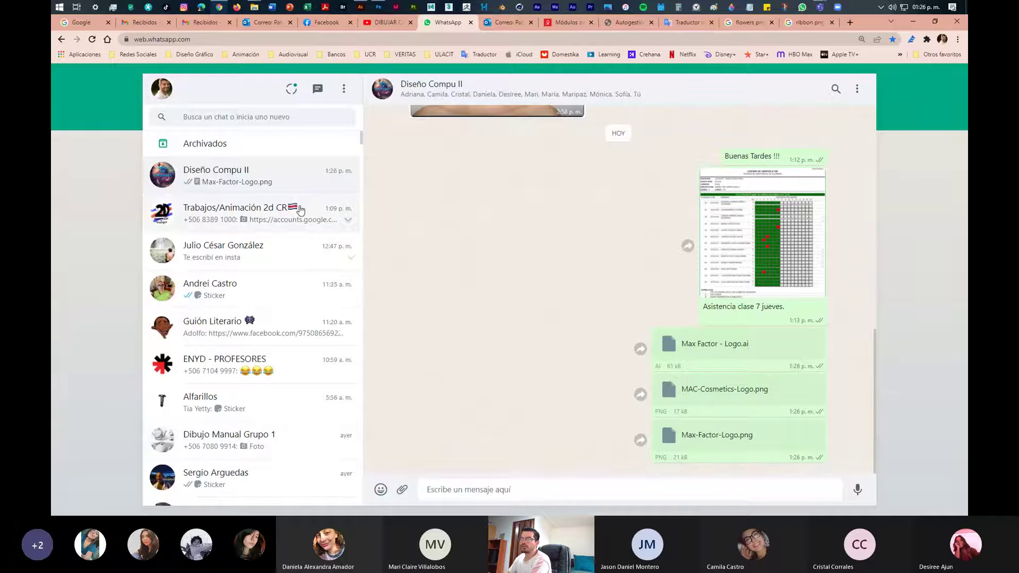
Check this week's class meetings in the Teams calendar
left_click(913, 21)
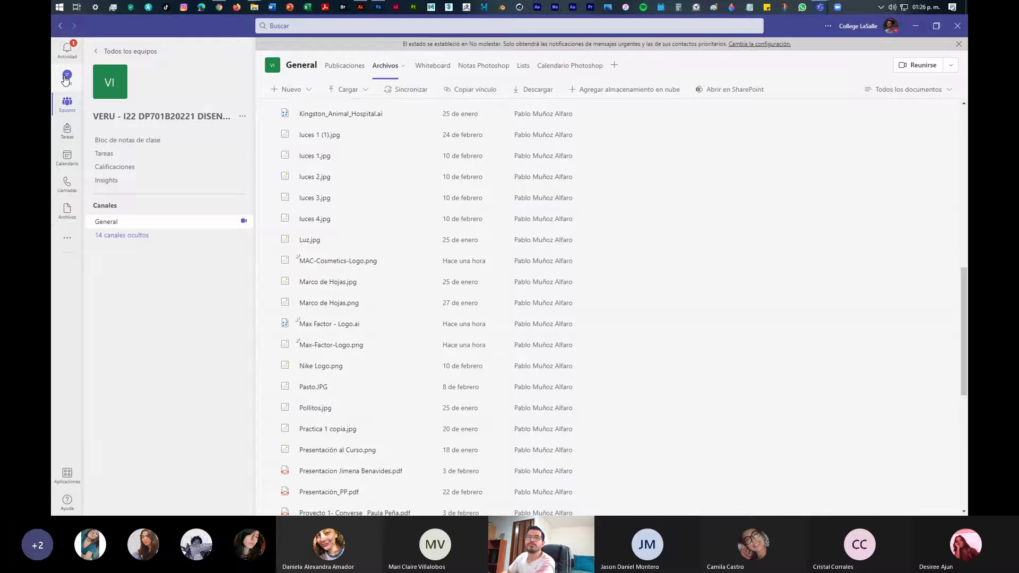
left_click(66, 157)
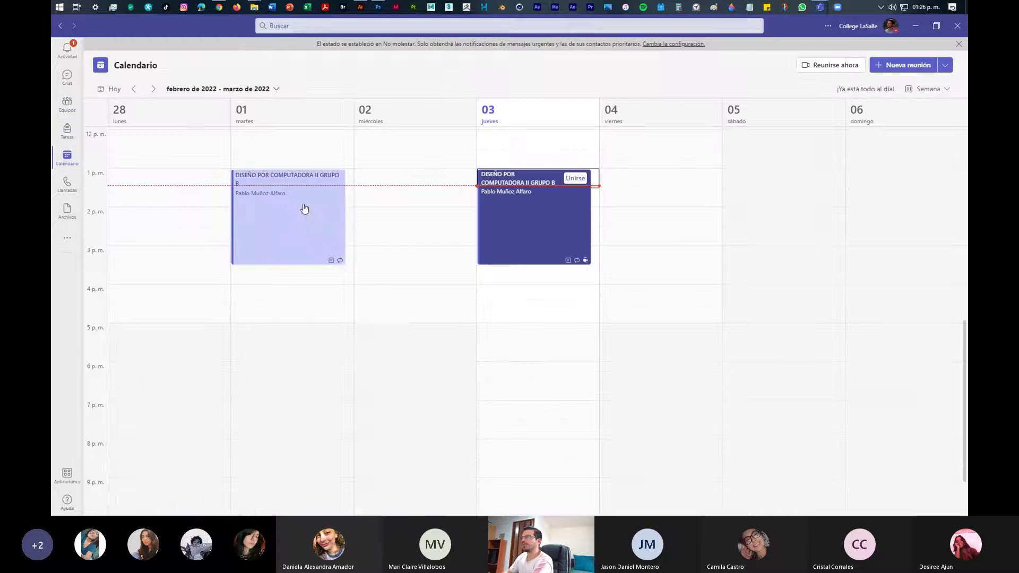
left_click(916, 27)
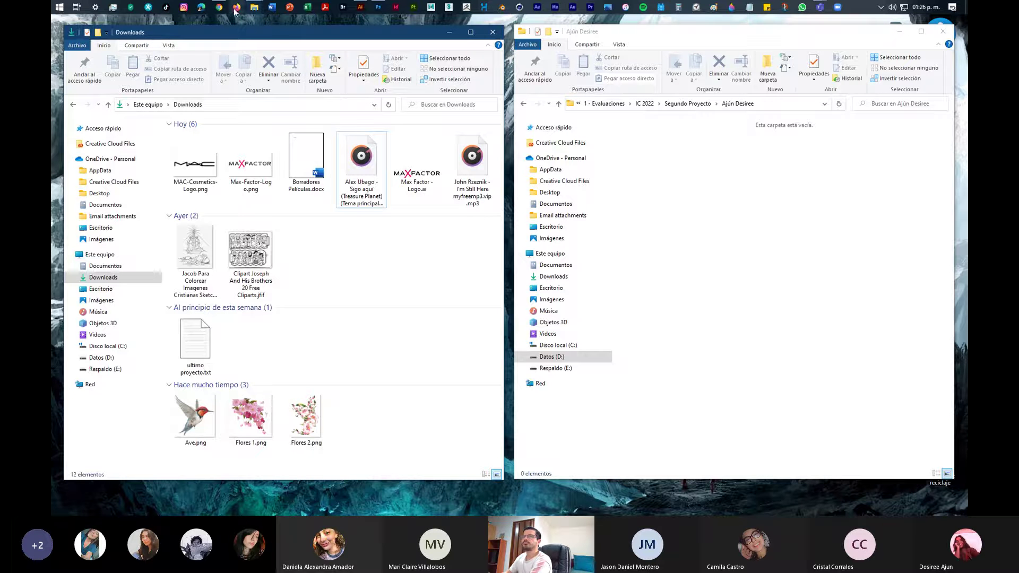
Switch to Photoshop and collapse the effects list of the Pestaña Derecha layer in IC 2022 Maquillaje Mujer.psd
mouse_move(222, 9)
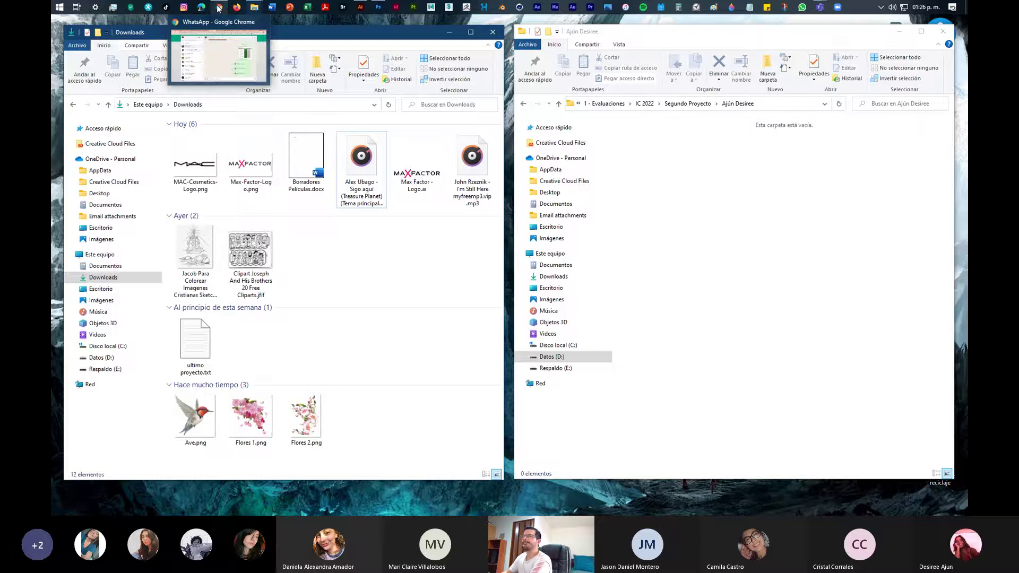
left_click(379, 8)
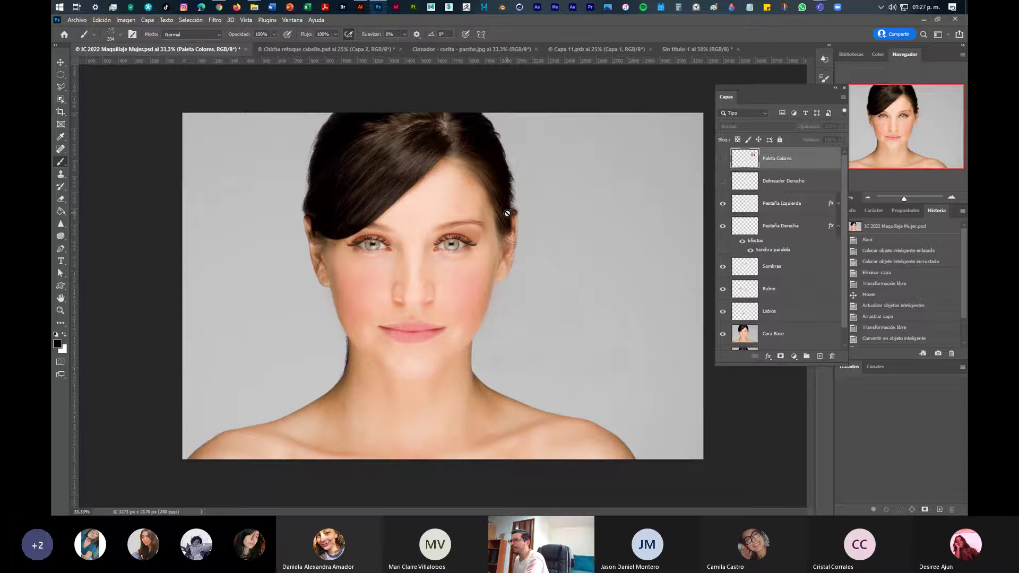
left_click(808, 206)
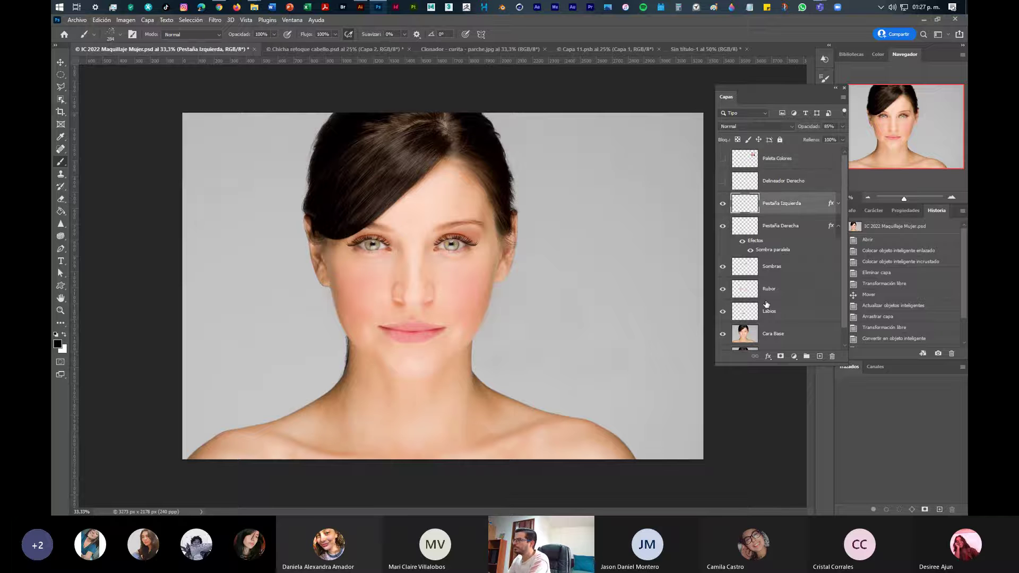
scroll(767, 305, "down", 1)
scroll(757, 295, "up", 1)
left_click(838, 226)
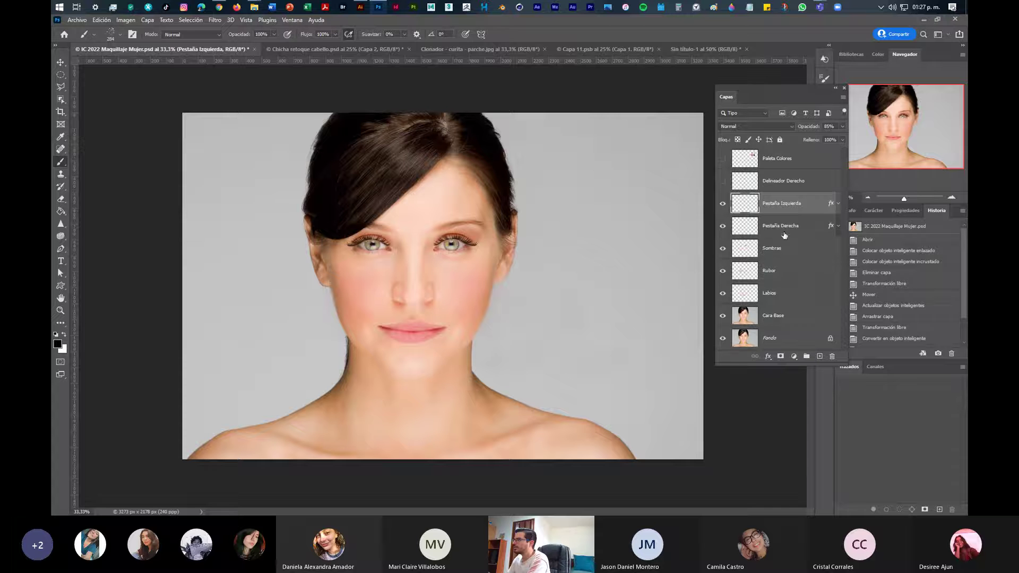
Toggle the Delineador Derecho layer to compare the eyeliner, leaving it hidden, and show the Paleta Colores layer
left_click(815, 183)
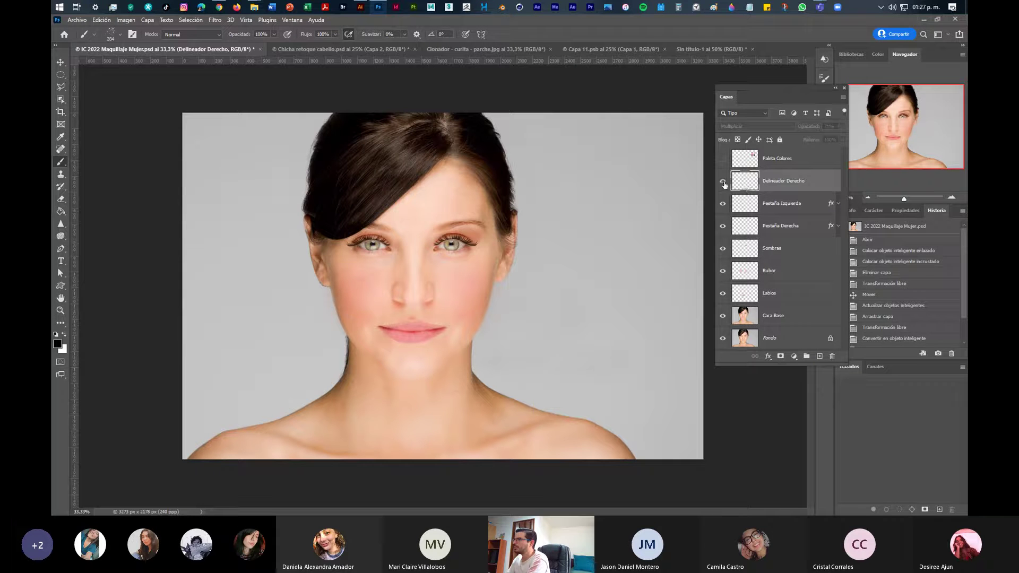
left_click(723, 182)
left_click(722, 183)
left_click(721, 183)
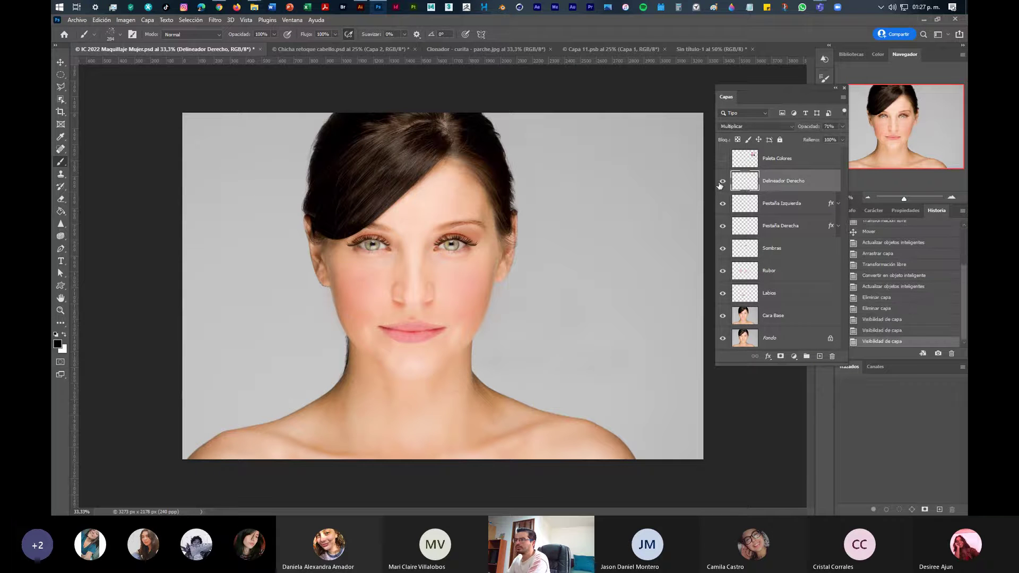
left_click(721, 183)
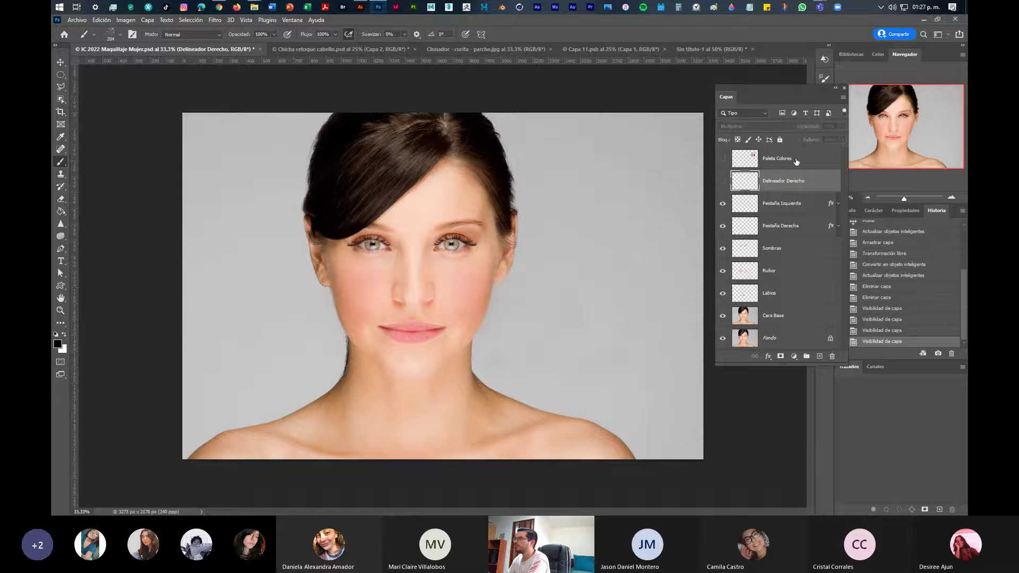
left_click(723, 158)
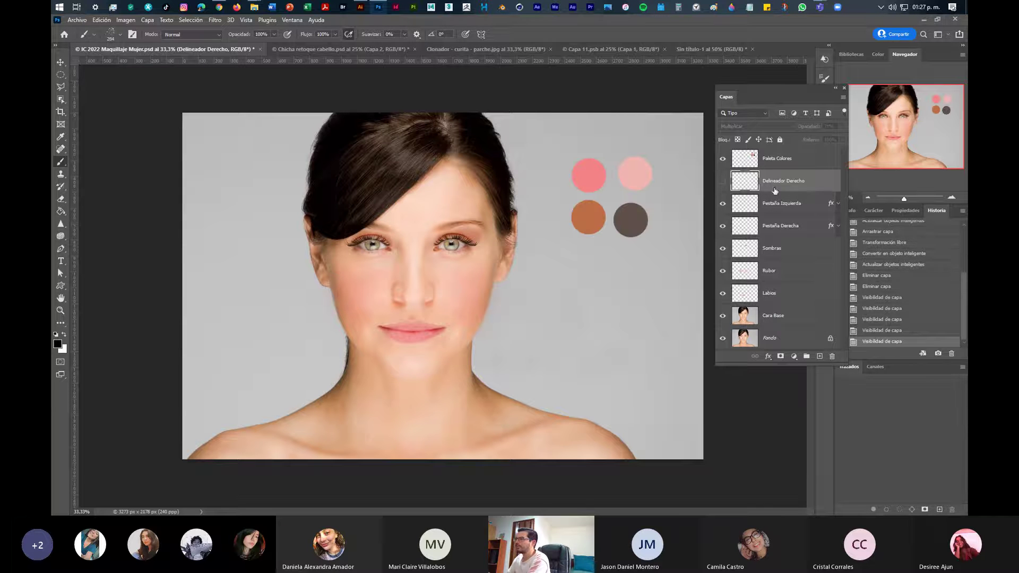
Look through the open documents and close Clonador - curita - parche.jpg
left_click(340, 50)
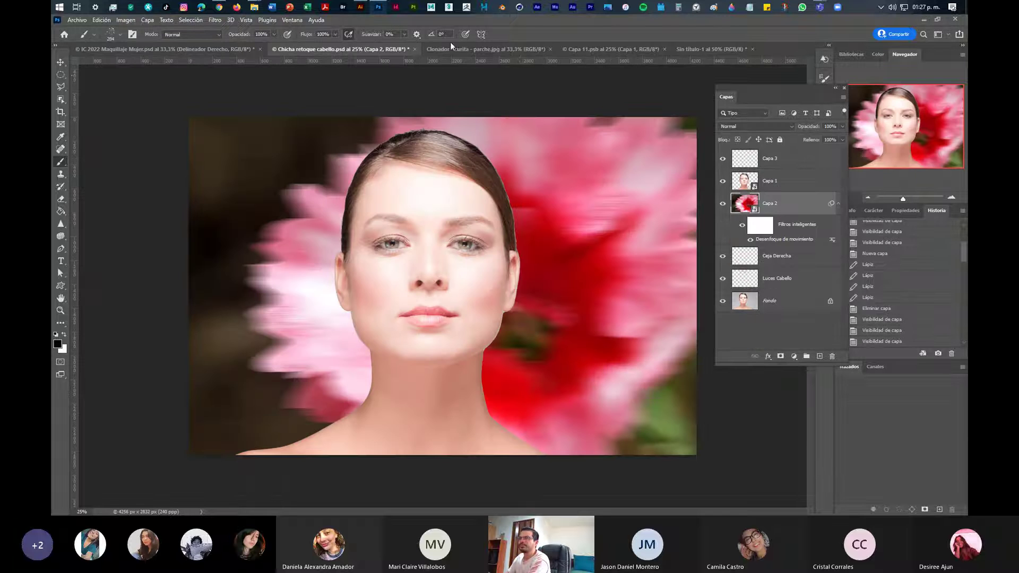
left_click(505, 49)
left_click(596, 50)
left_click(487, 49)
left_click(551, 49)
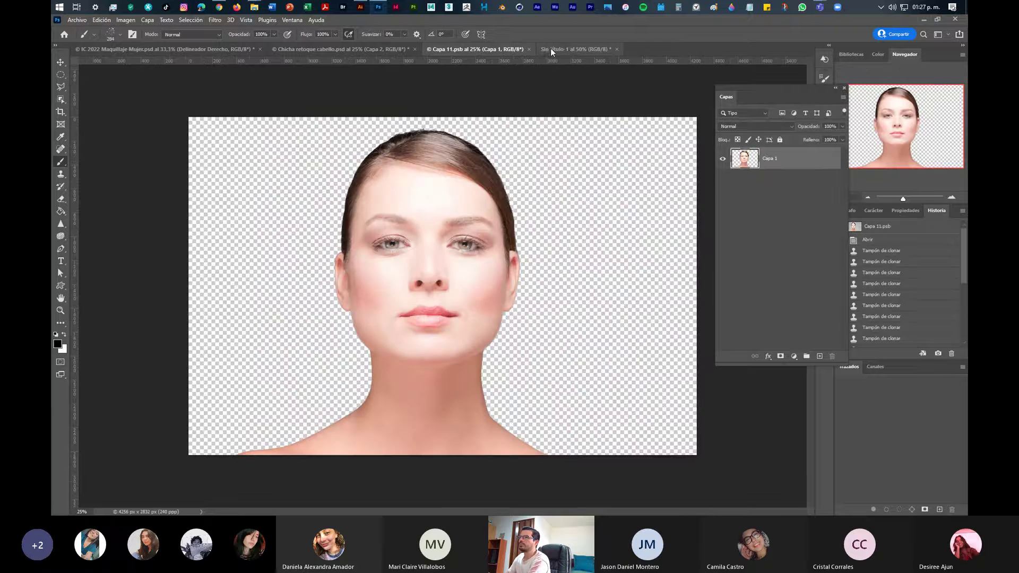
Close Sin título-1 without saving, close Capa 11.psb, and return to IC 2022 Maquillaje Mujer.psd
left_click(551, 49)
left_click(617, 49)
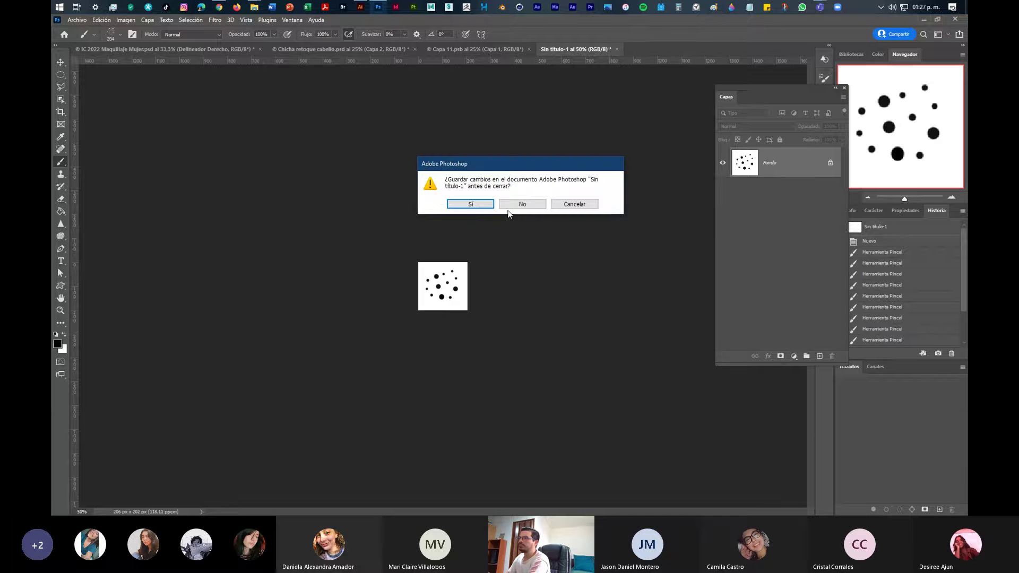
left_click(522, 206)
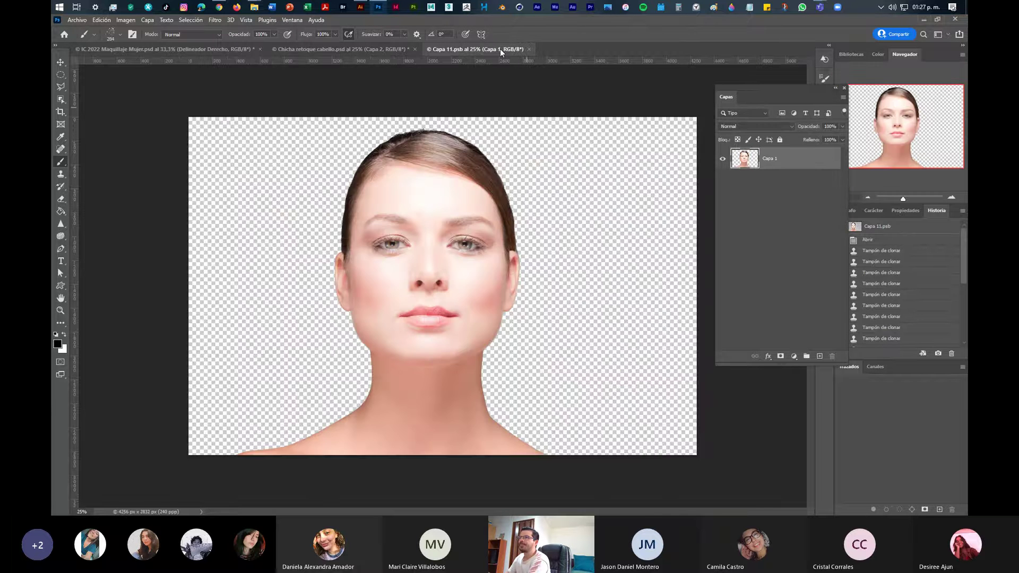
left_click(529, 49)
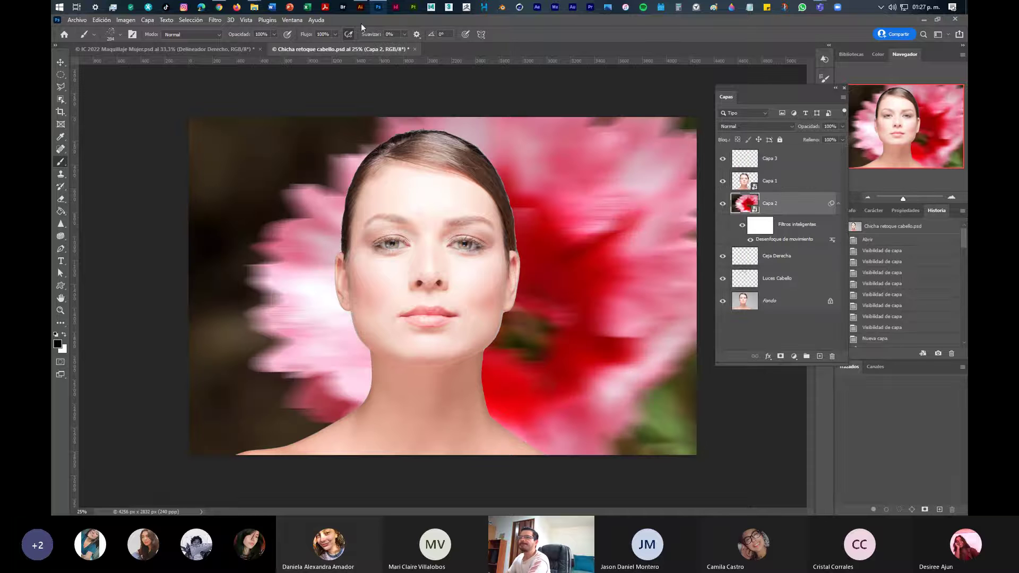
left_click(219, 51)
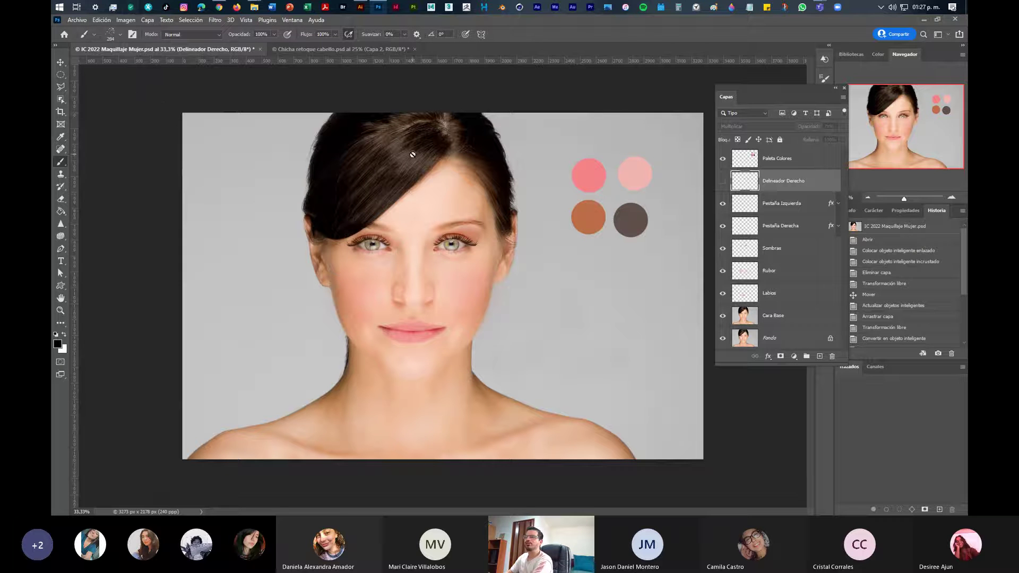
Minimize Photoshop and go up from the empty student folder to the Segundo Proyecto folder in File Explorer
left_click(924, 20)
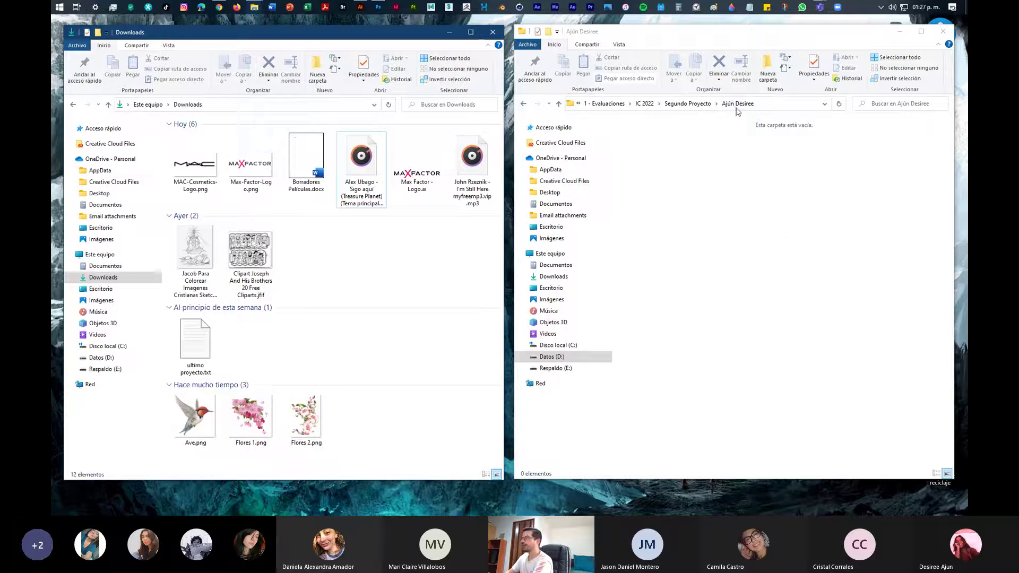
left_click(731, 243)
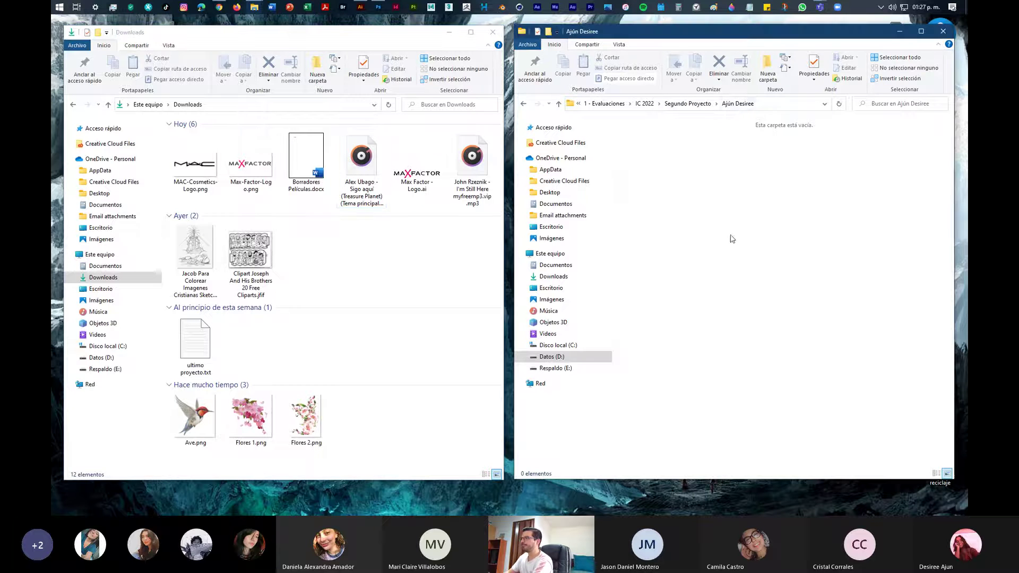
left_click(686, 105)
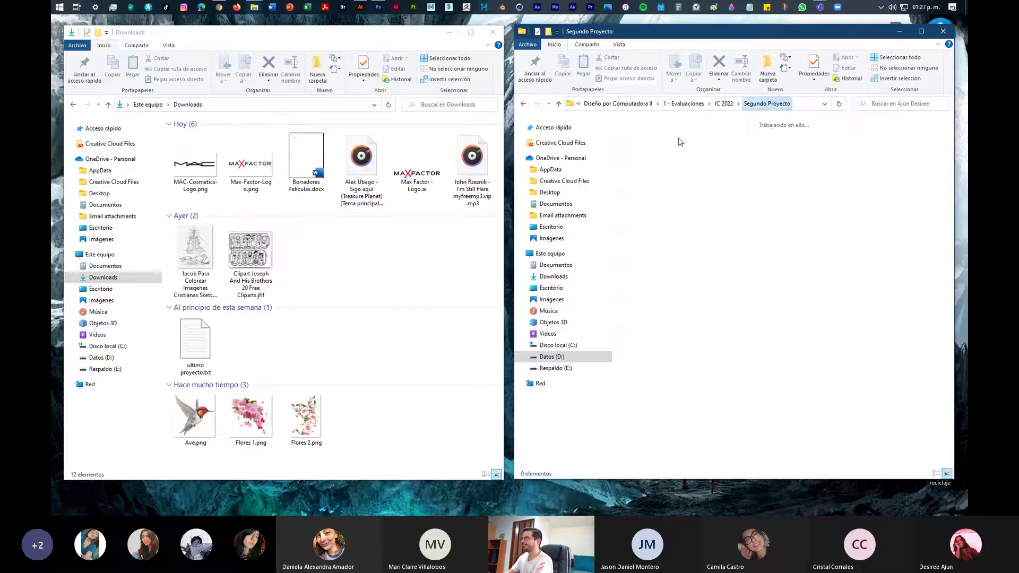
left_click(372, 268)
Switch to the class meeting window in Teams to check on the participants, and minimize it
mouse_move(818, 7)
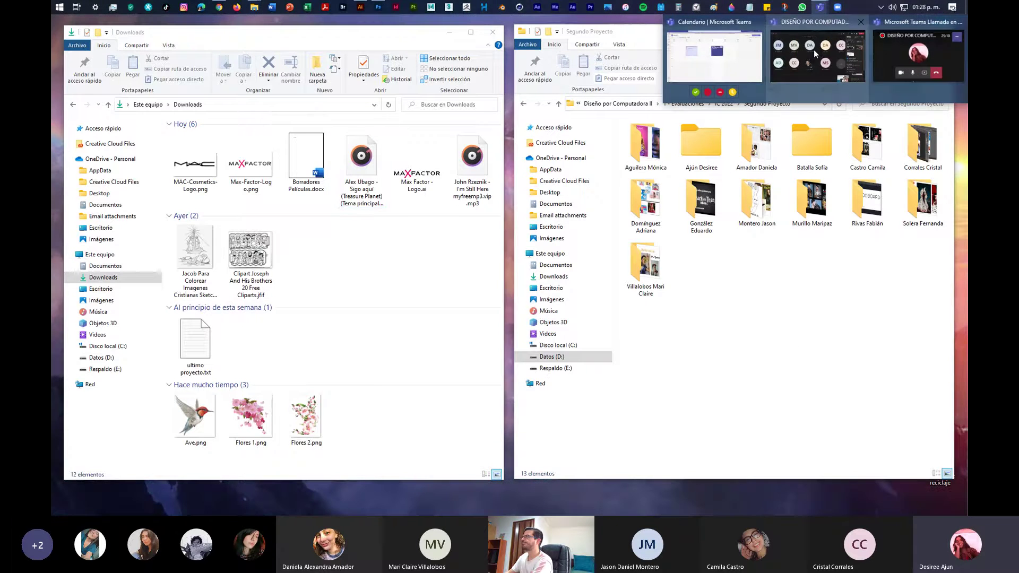
left_click(809, 34)
left_click(920, 24)
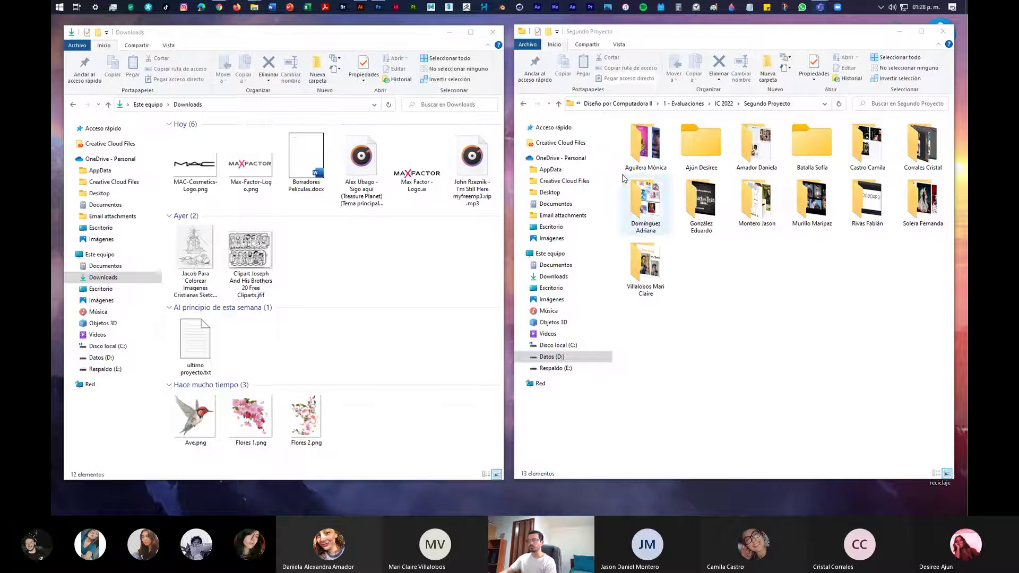
Switch to Photoshop and toggle the Delineador Derecho layer's visibility to compare the eyeliner, leaving it hidden
left_click(378, 7)
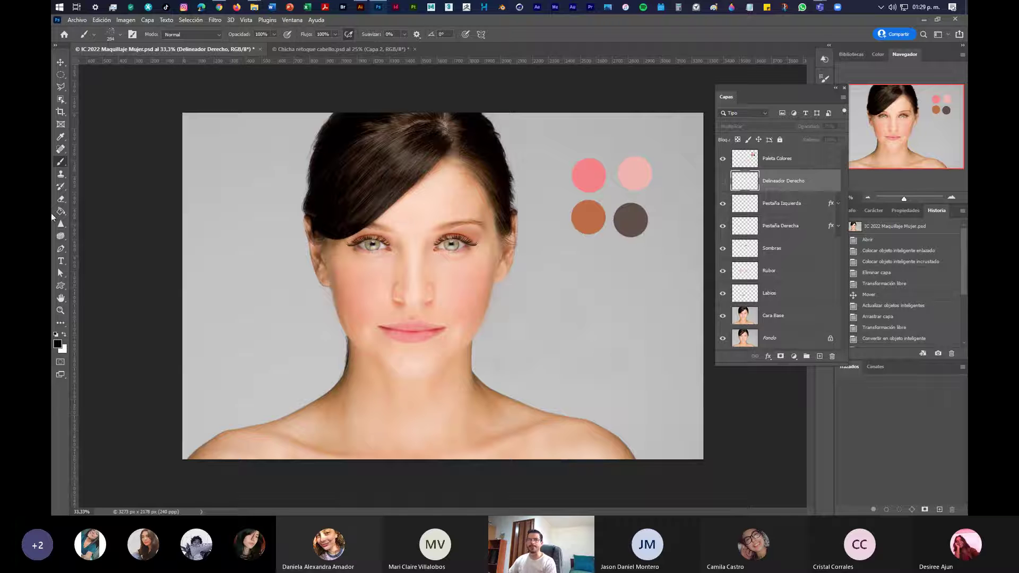
left_click(722, 185)
left_click(722, 185)
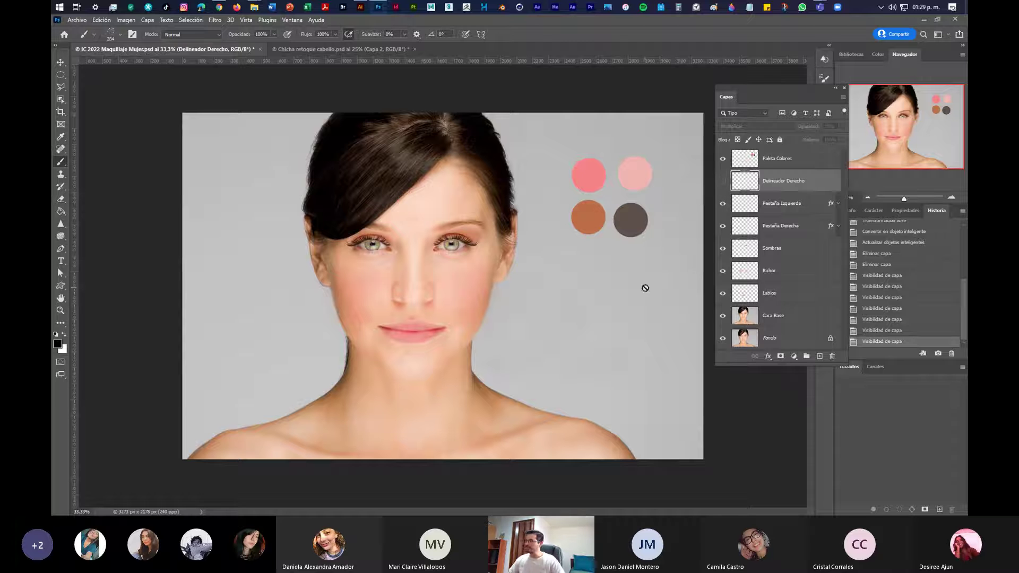
Select the Pestaña Izquierda layer and examine its false lashes up close with the Move tool active
left_click(798, 201)
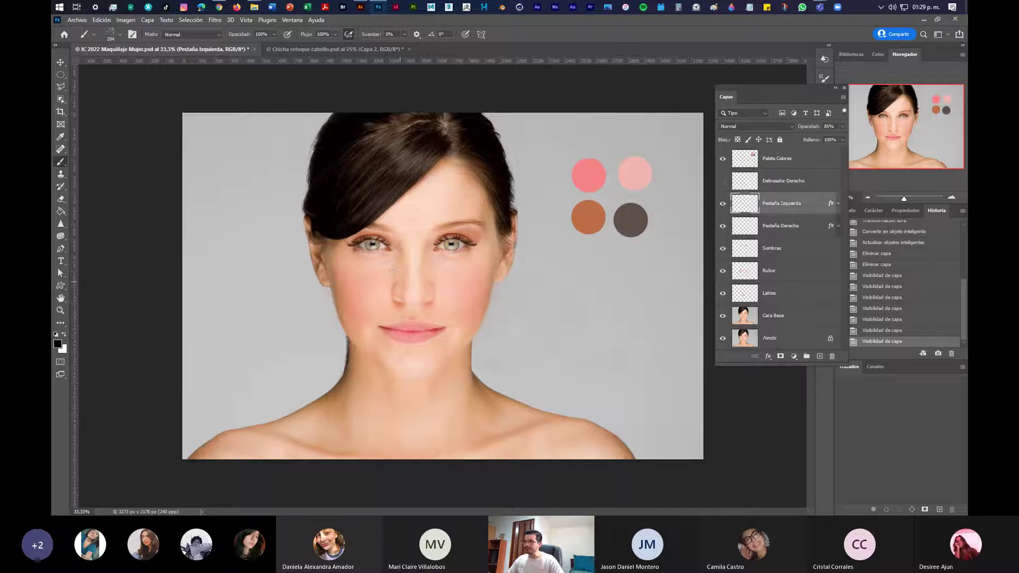
scroll(394, 274, "up", 2)
scroll(399, 287, "up", 4)
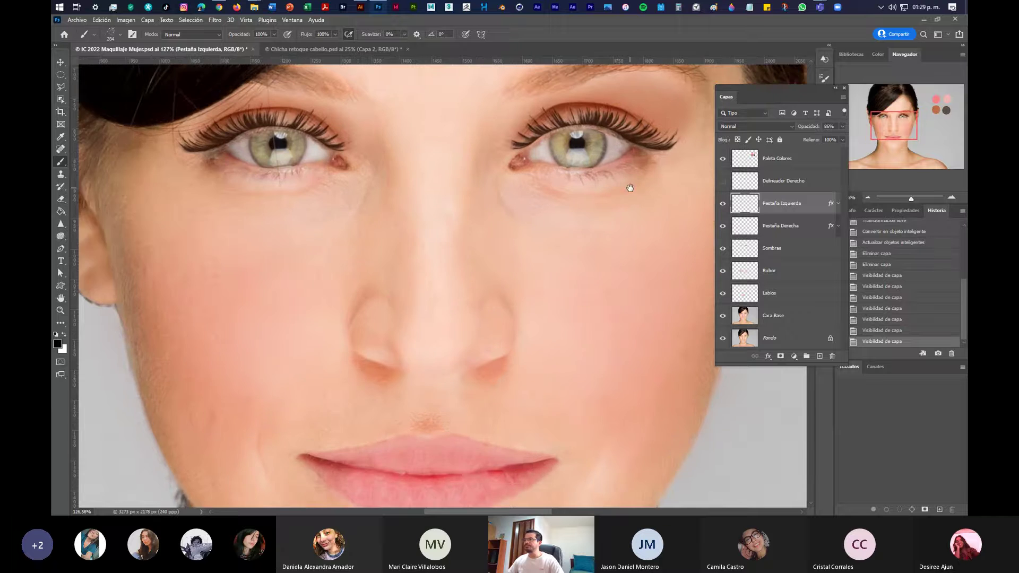
left_click_drag(630, 188, 505, 302)
scroll(493, 300, "up", 1)
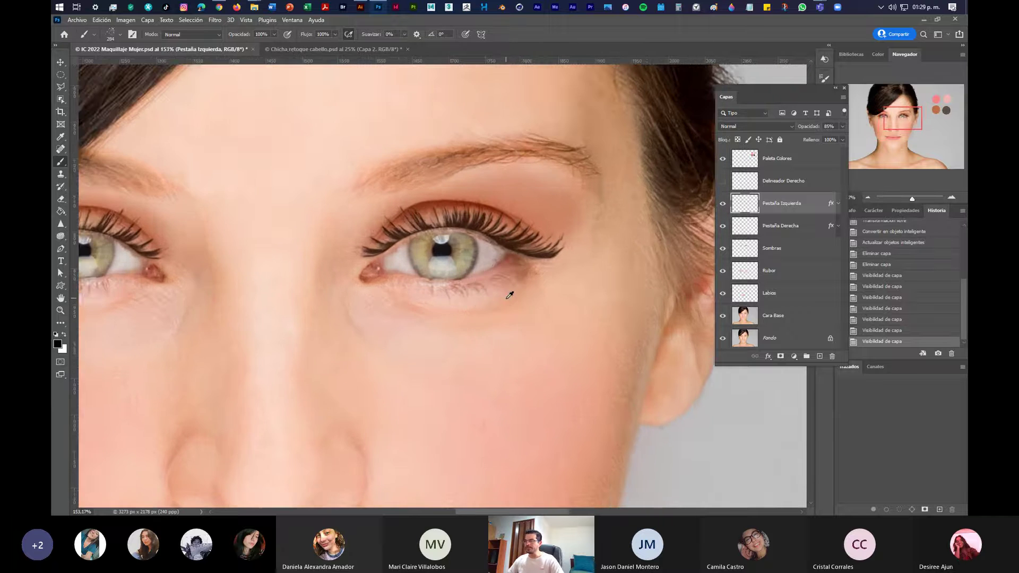
scroll(494, 302, "up", 3)
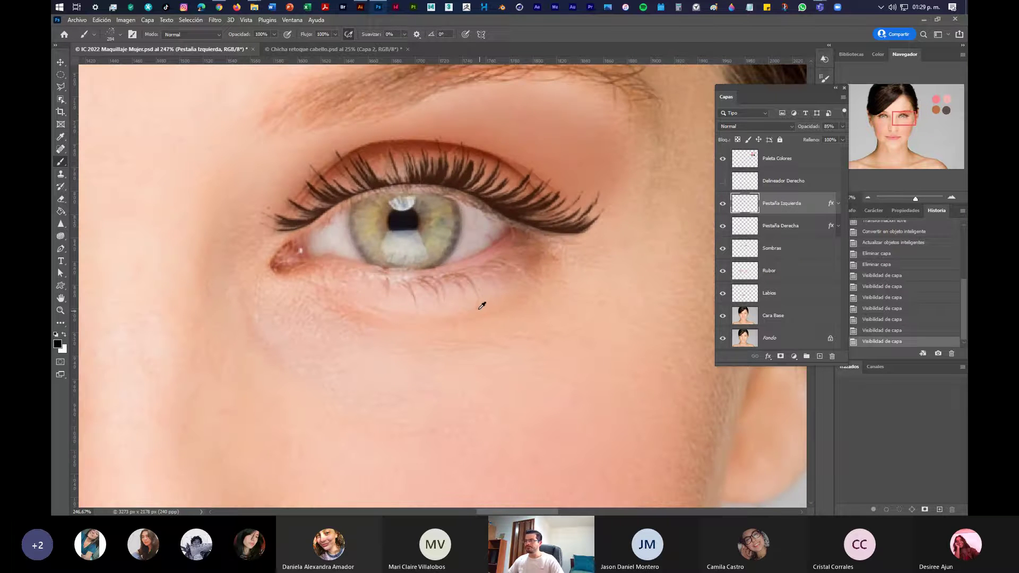
left_click(61, 62)
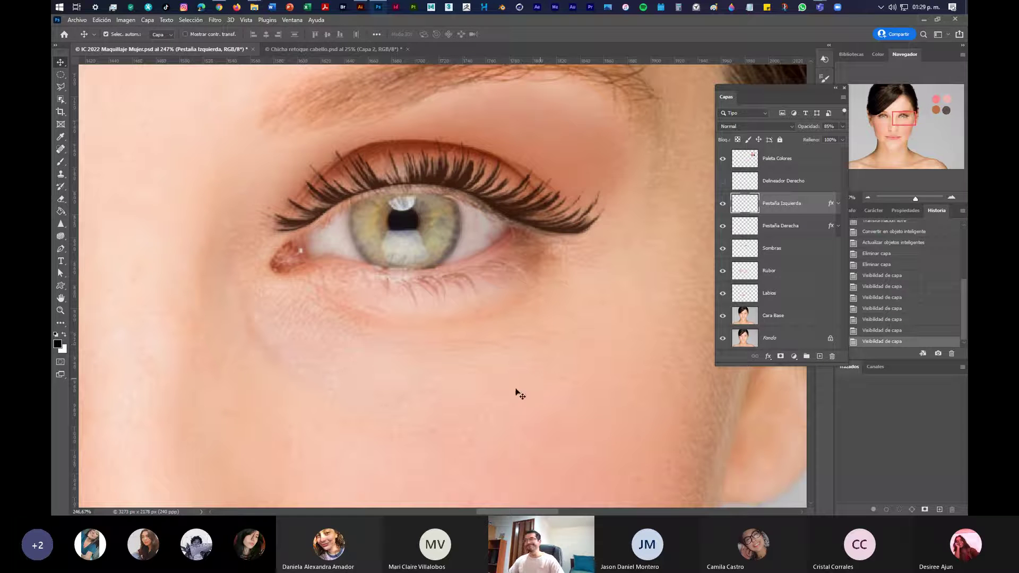
left_click_drag(306, 390, 536, 191)
left_click_drag(193, 461, 237, 196)
left_click_drag(509, 223, 439, 423)
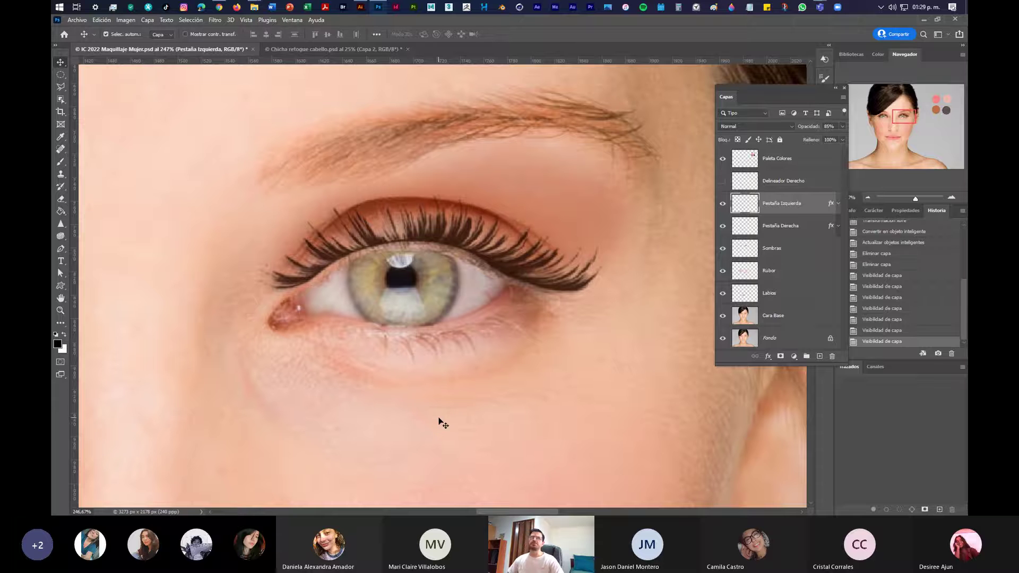
left_click_drag(455, 381, 443, 366)
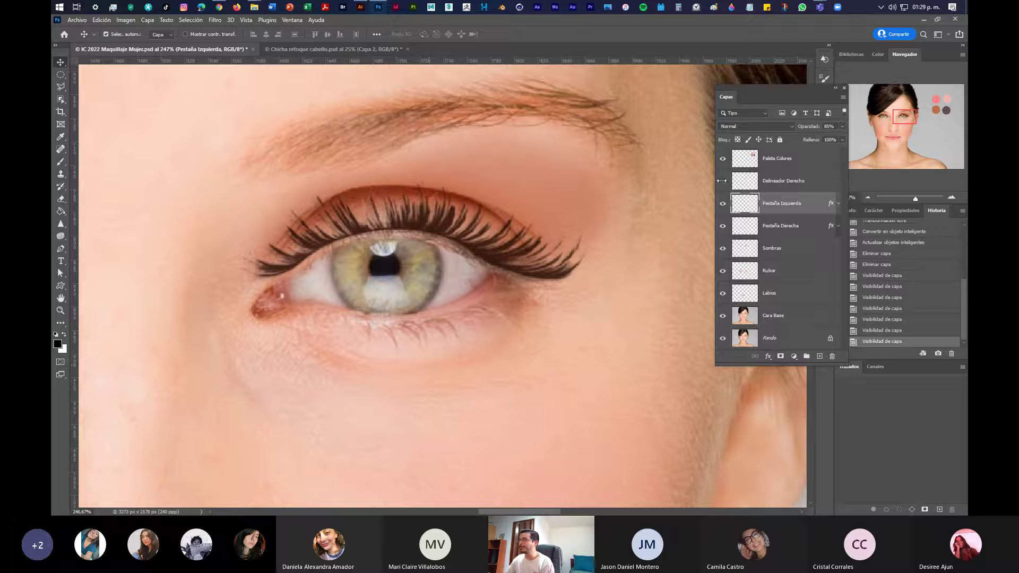
Show the Delineador Derecho layer and move its eyeliner stroke down onto the cheek below the eye
left_click(769, 184)
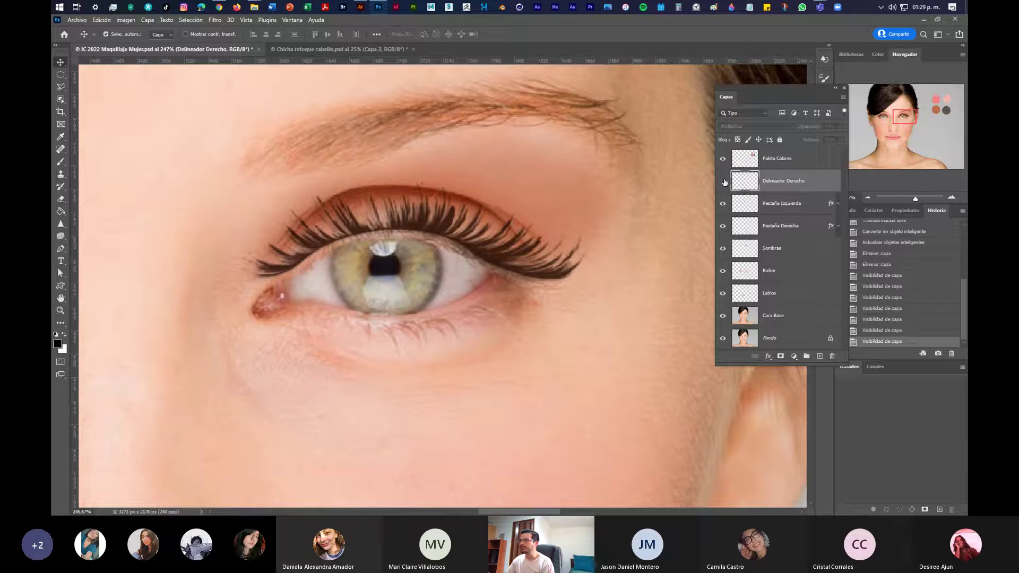
left_click(723, 181)
left_click_drag(344, 253, 383, 405)
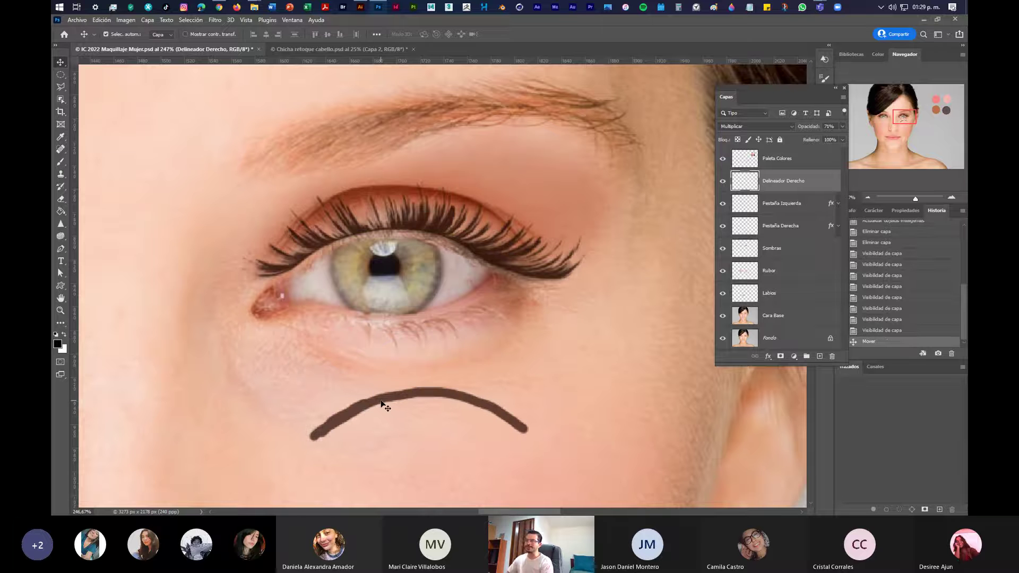
mouse_move(385, 406)
left_mouse_down()
mouse_move(397, 253)
mouse_move(374, 239)
mouse_move(424, 330)
mouse_move(399, 424)
mouse_move(469, 377)
left_mouse_up()
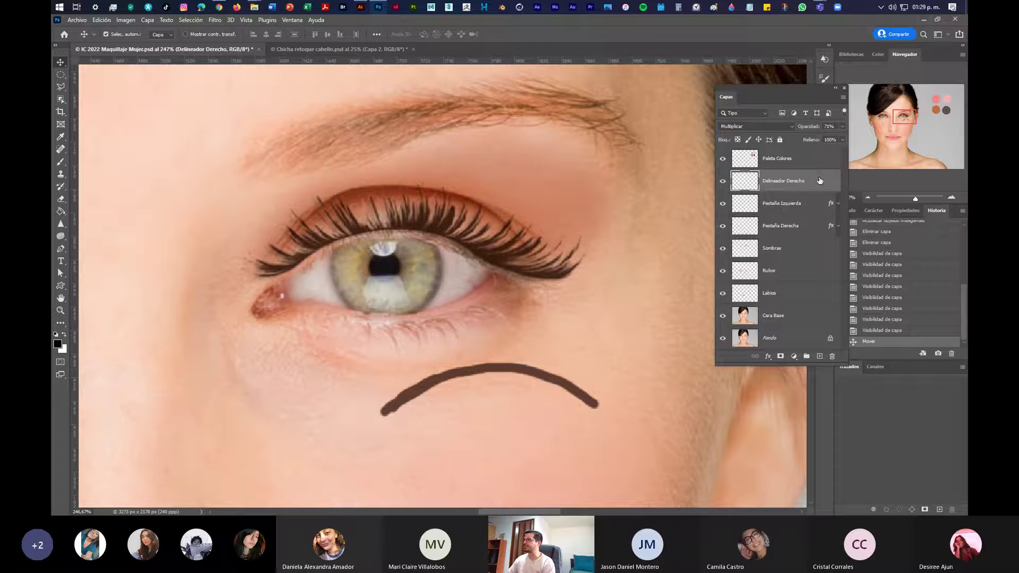
Delete the existing Delineador Derecho layer and create an empty replacement named Delineador Derecho above Pestaña Izquierda
left_click_drag(820, 181, 832, 356)
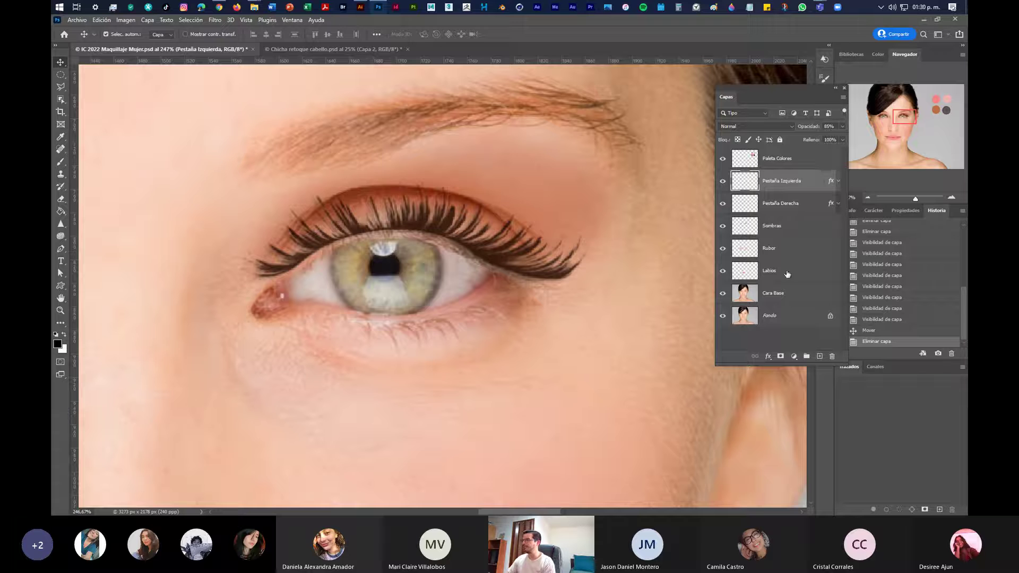
left_click(820, 356)
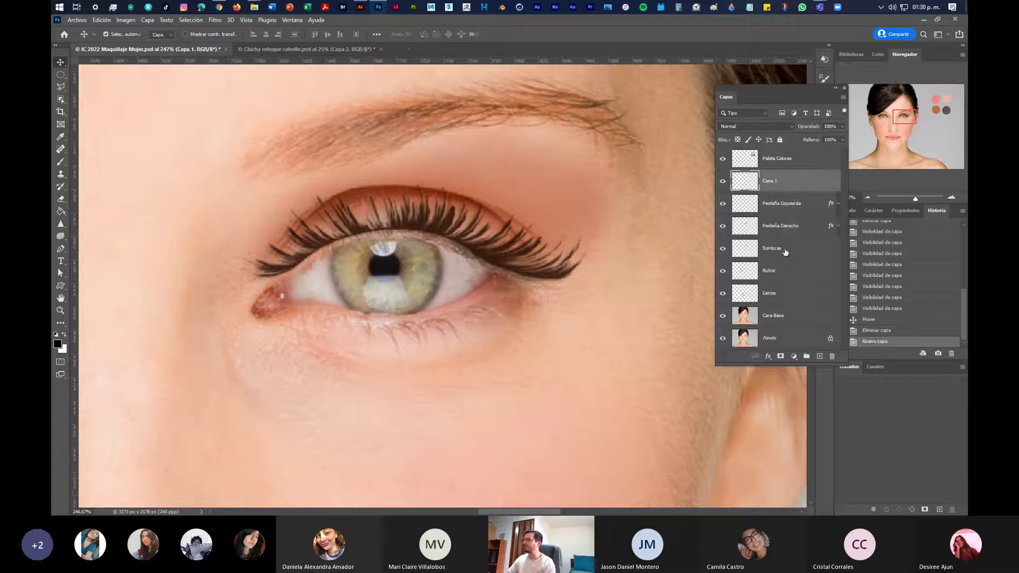
double_click(770, 182)
type("D")
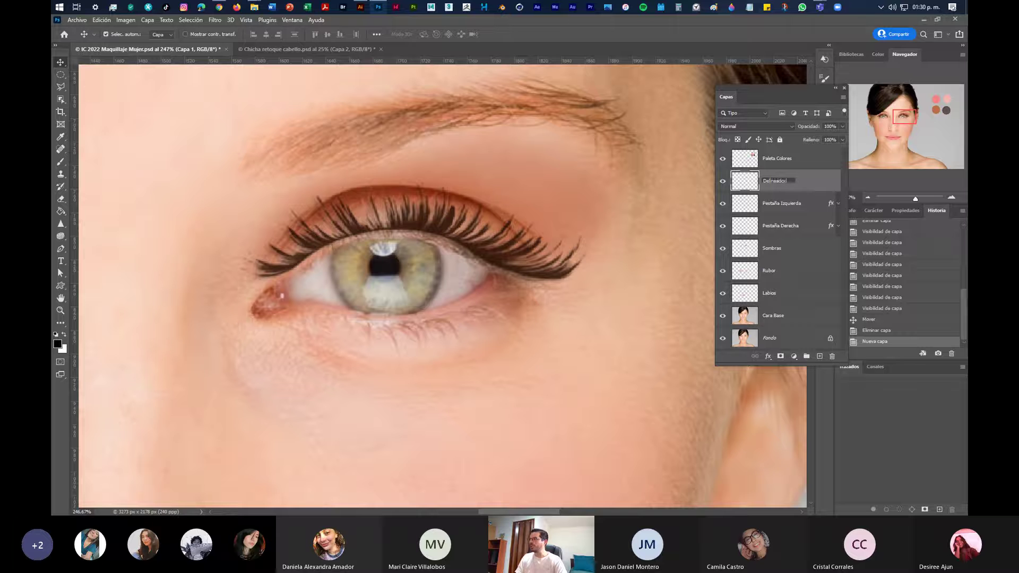
type("elineador Derecho")
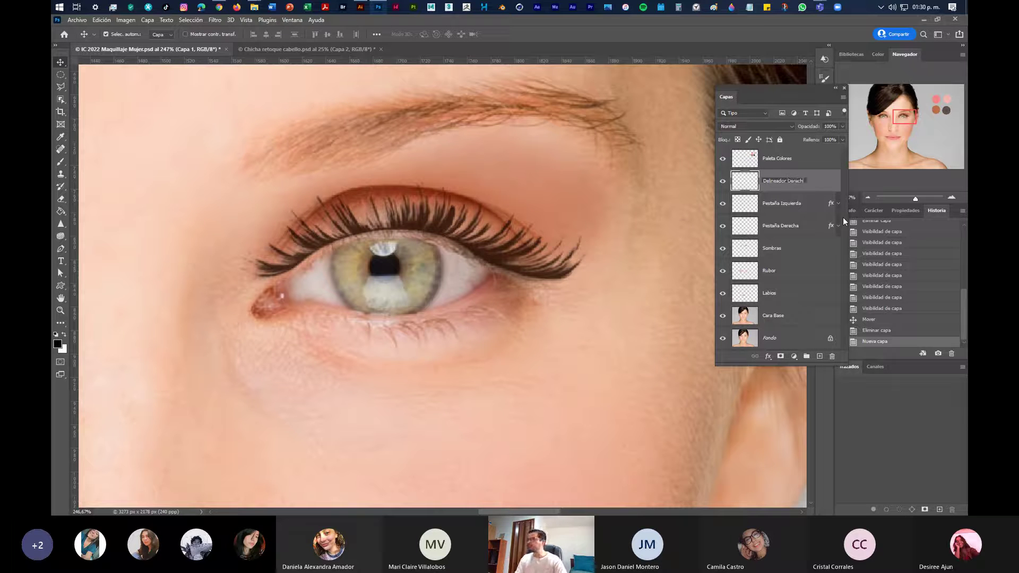
key("Return")
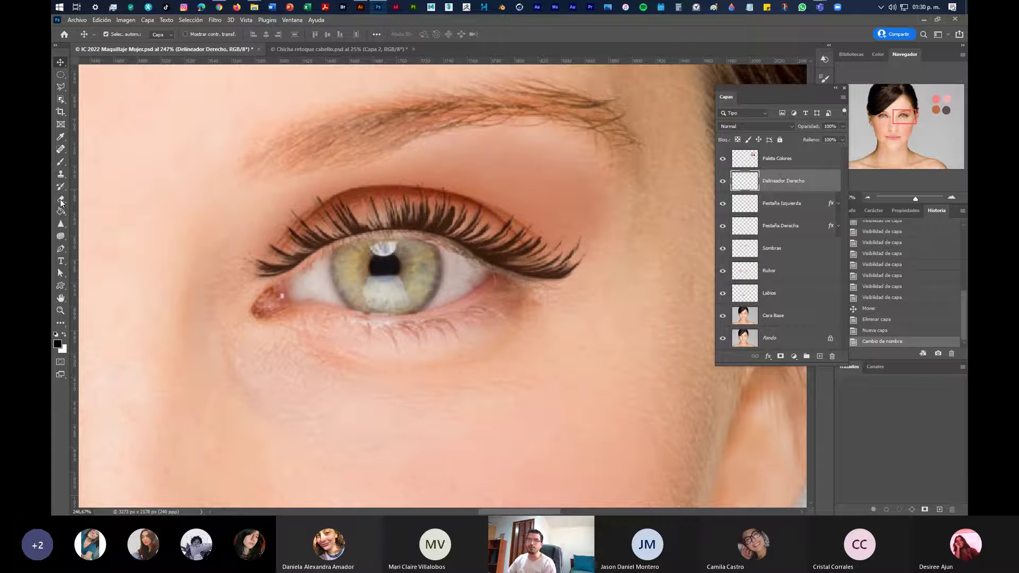
Choose the Circular definido brush from Pinceles generales and shrink it to a thin tip suited to eyeliner
left_click(60, 162)
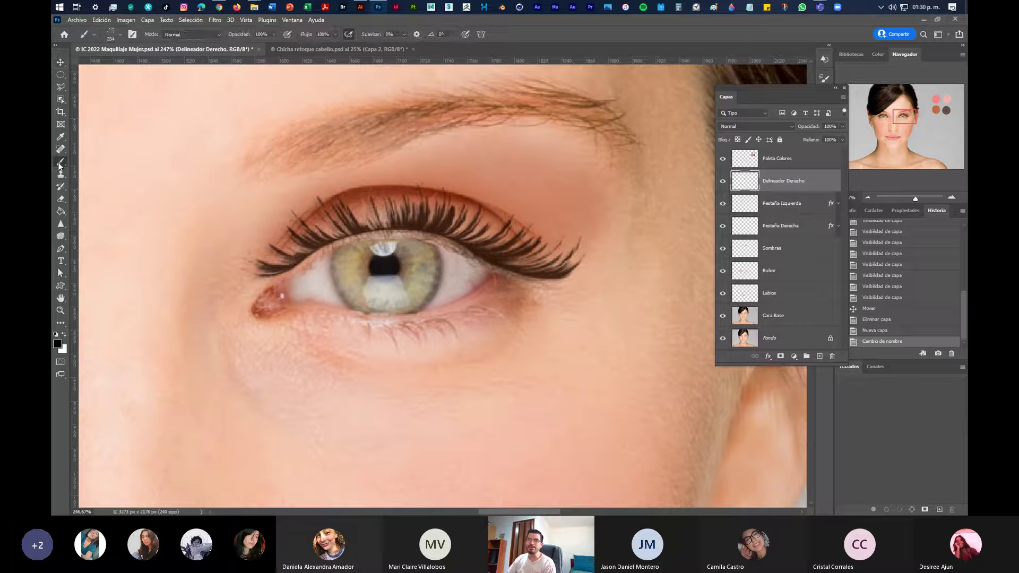
left_click(113, 34)
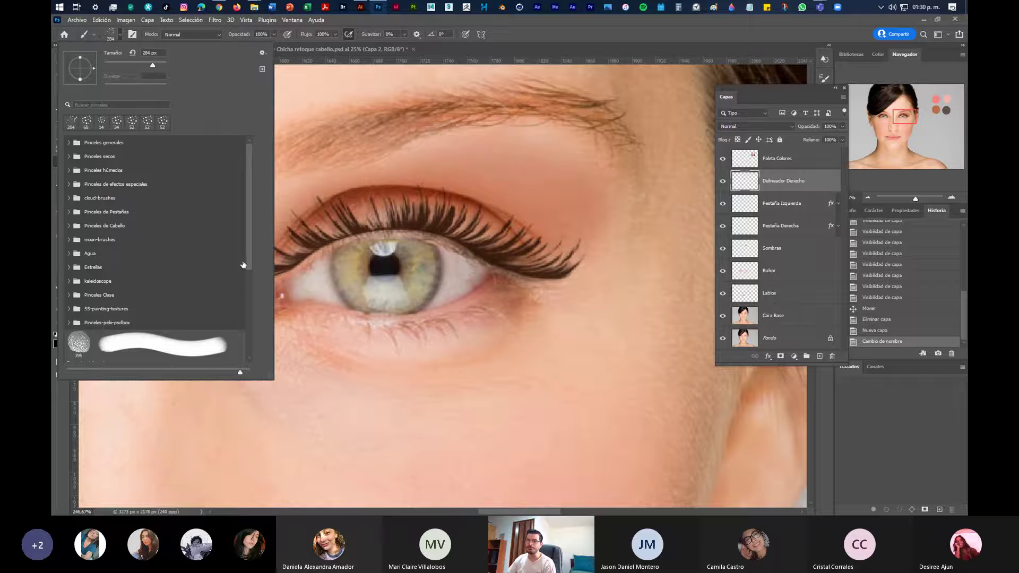
left_click_drag(250, 259, 240, 349)
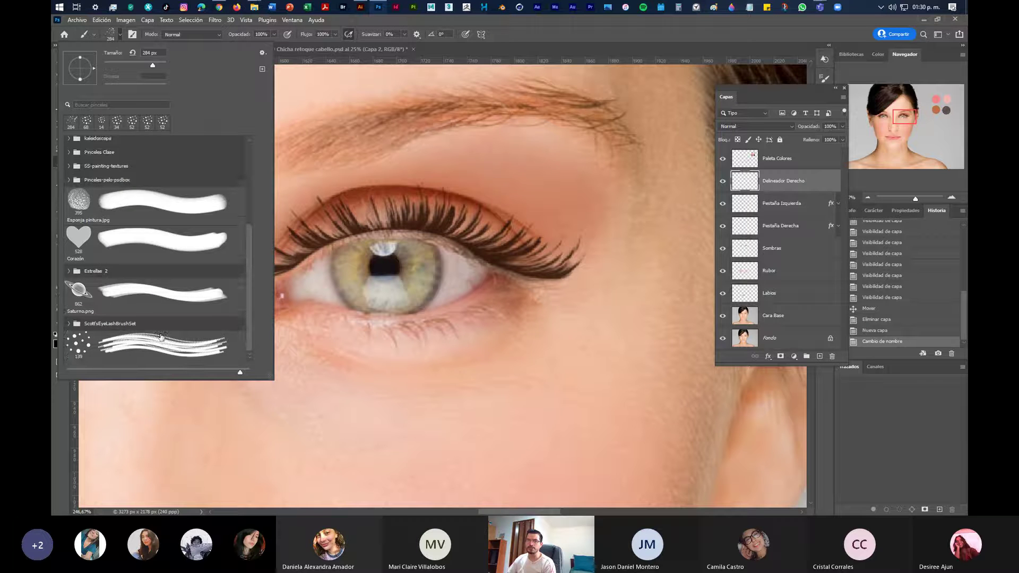
left_click_drag(253, 265, 257, 154)
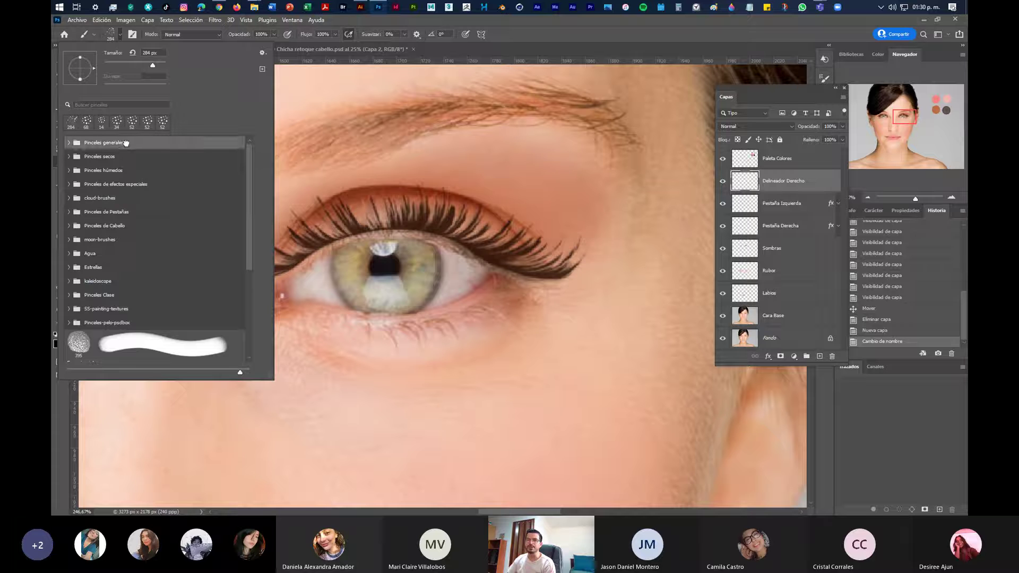
left_click(68, 143)
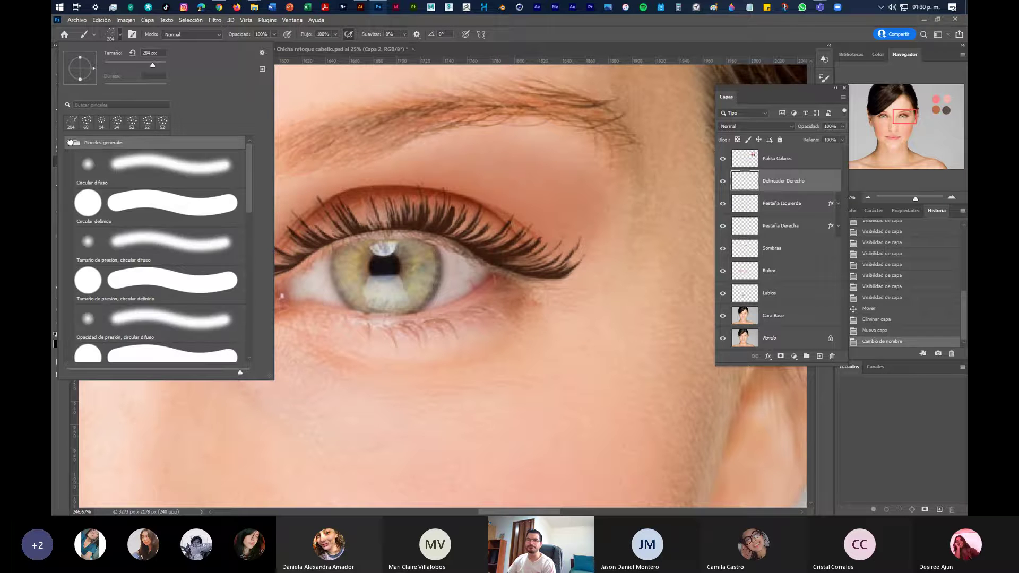
left_click(138, 203)
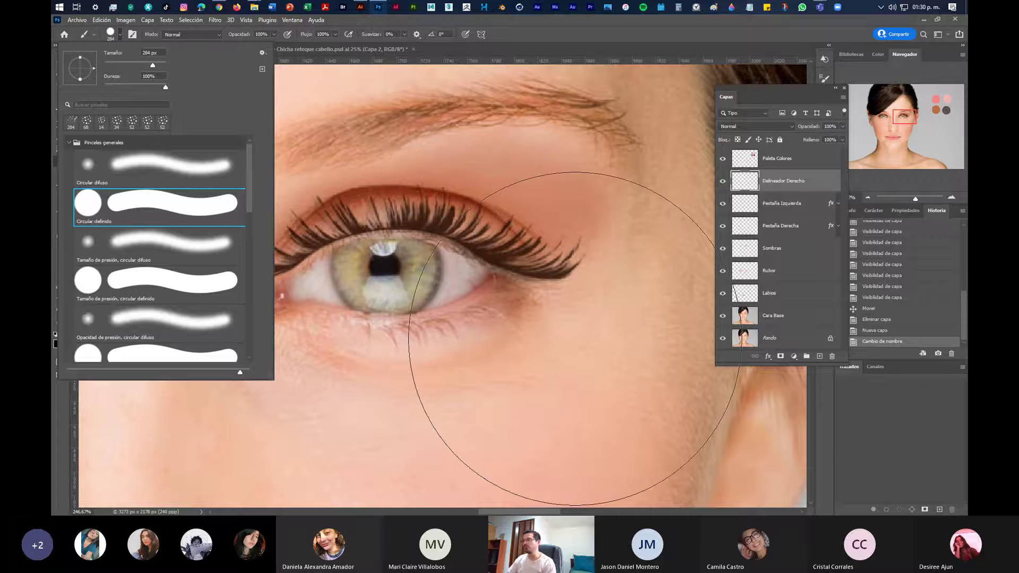
mouse_move(548, 310)
left_mouse_down()
mouse_move(421, 315)
mouse_move(390, 329)
mouse_move(405, 327)
mouse_move(461, 362)
mouse_move(461, 344)
mouse_move(404, 346)
left_mouse_up()
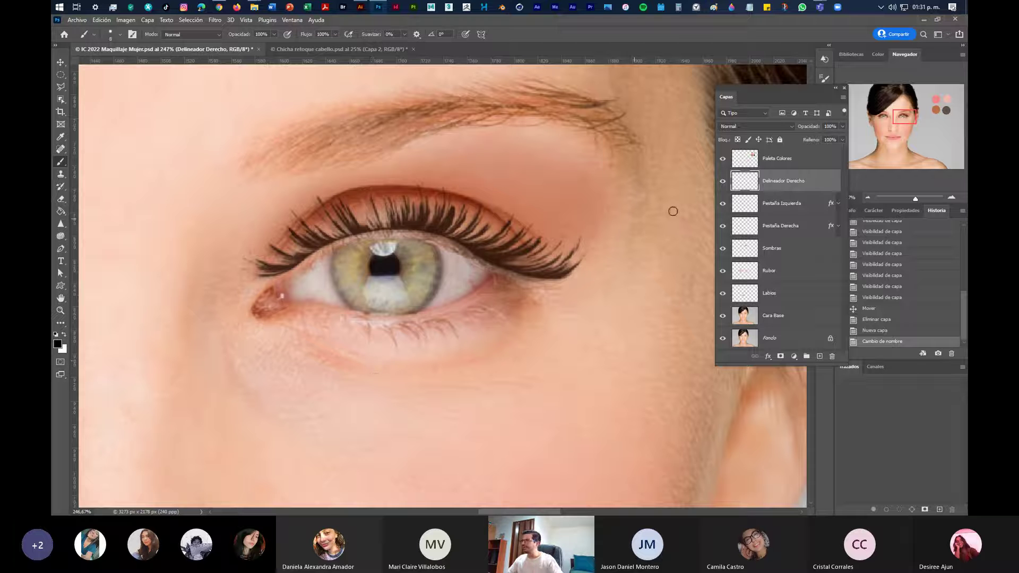
Sample the dark grey-brown circle of the color palette as the foreground color and return to the eye with the Brush active
left_click_drag(895, 119, 931, 115)
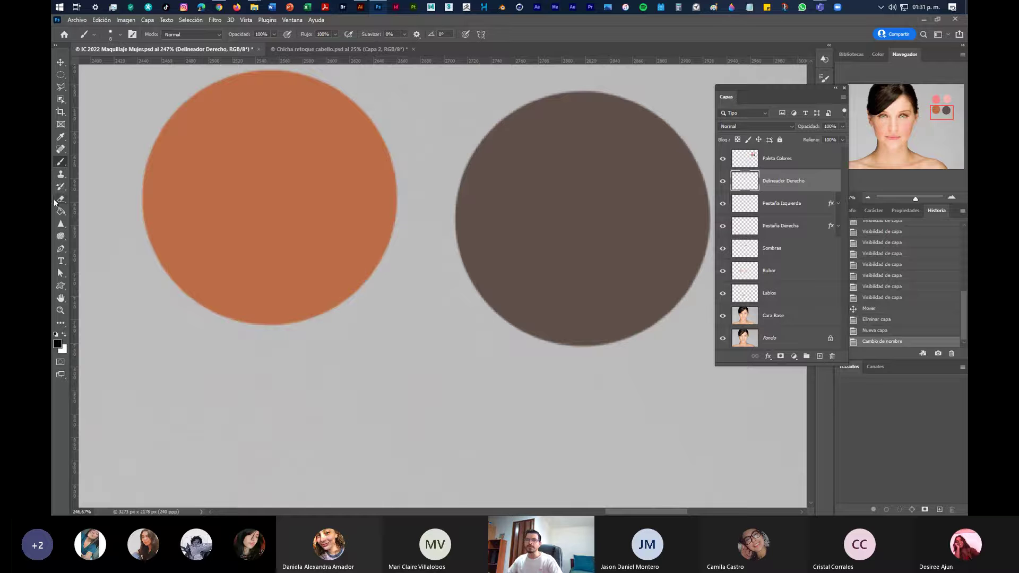
key("i")
left_click(607, 240)
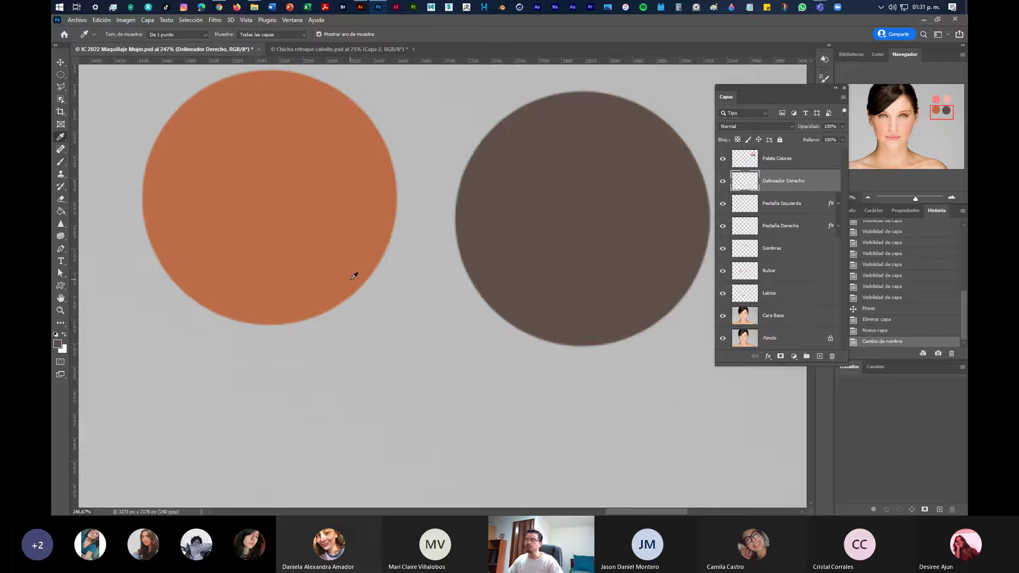
left_click_drag(297, 332, 489, 337)
left_click_drag(256, 113, 614, 355)
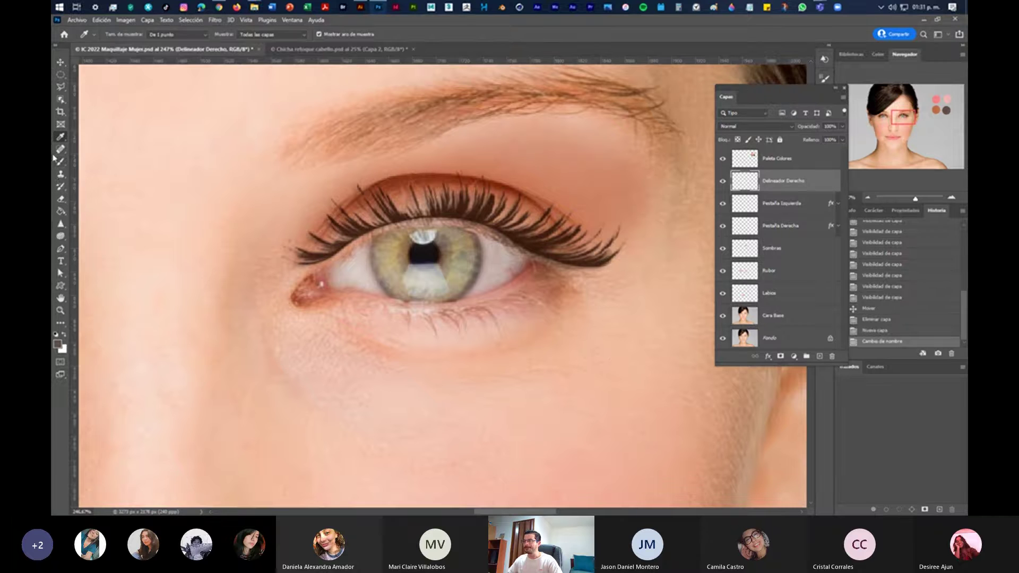
left_click(61, 164)
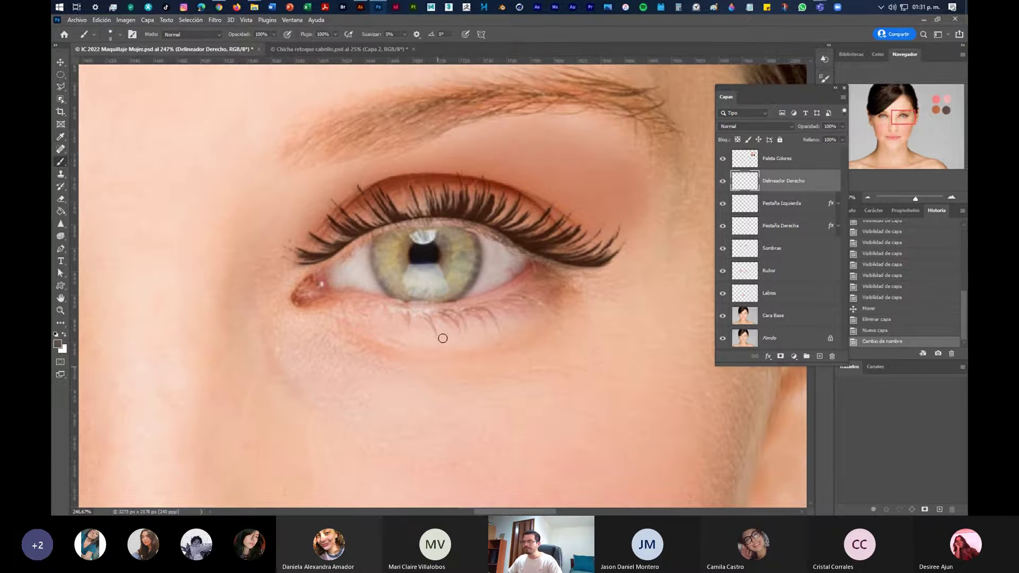
Try an eyeliner stroke along the lower lash line in the sampled color and reduce the brush size to 7 px
mouse_move(366, 301)
left_mouse_down()
mouse_move(462, 307)
mouse_move(524, 286)
left_mouse_up()
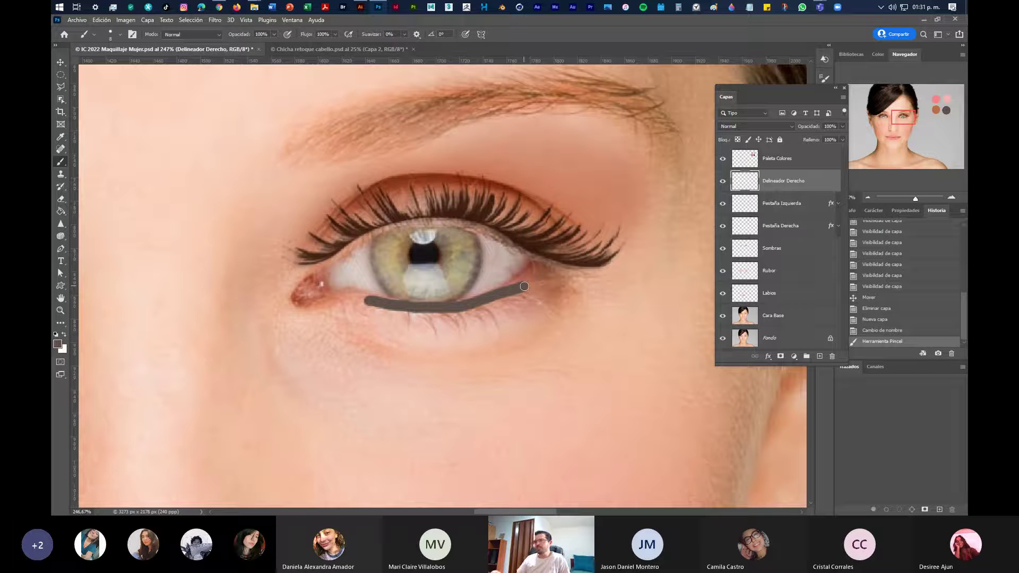
key("ctrl+z")
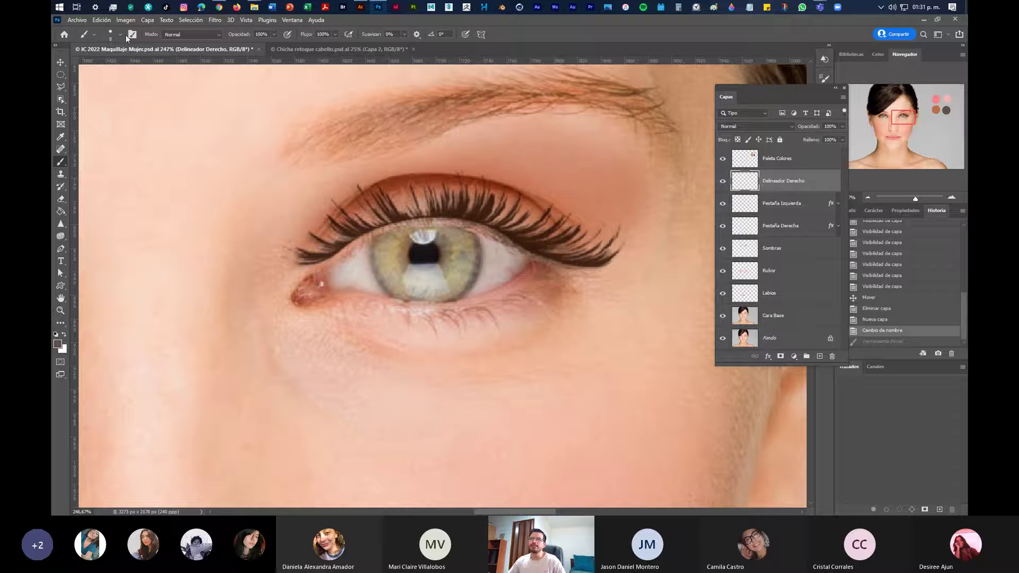
left_click(112, 34)
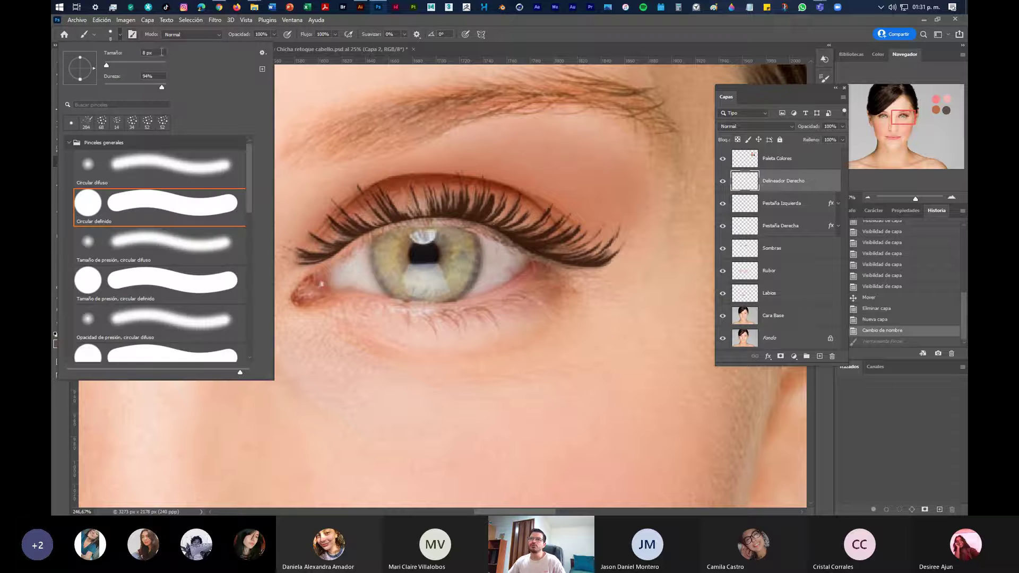
type("7")
key("Return")
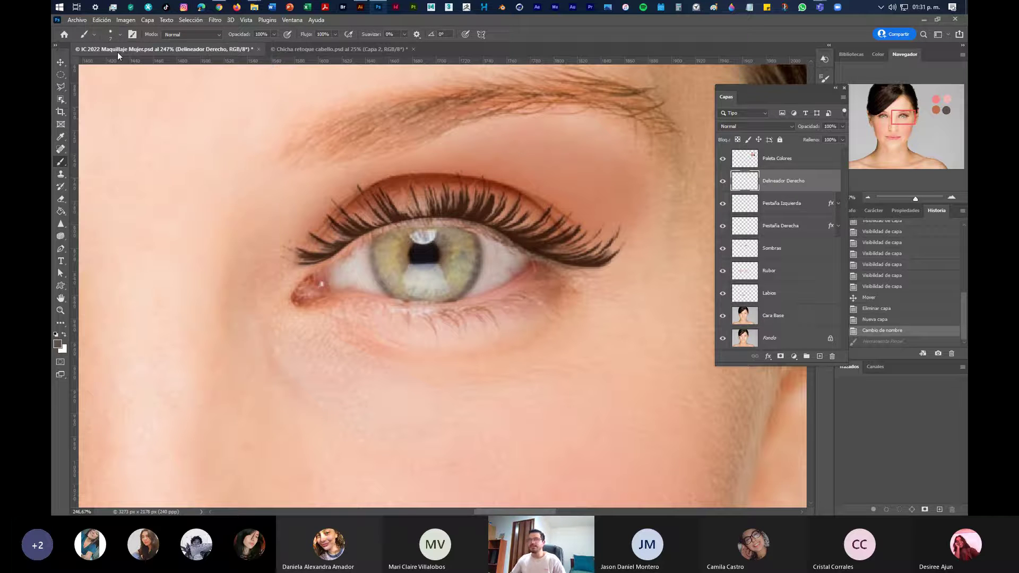
Set the foreground color to the very dark brown 2f1001
left_click(60, 346)
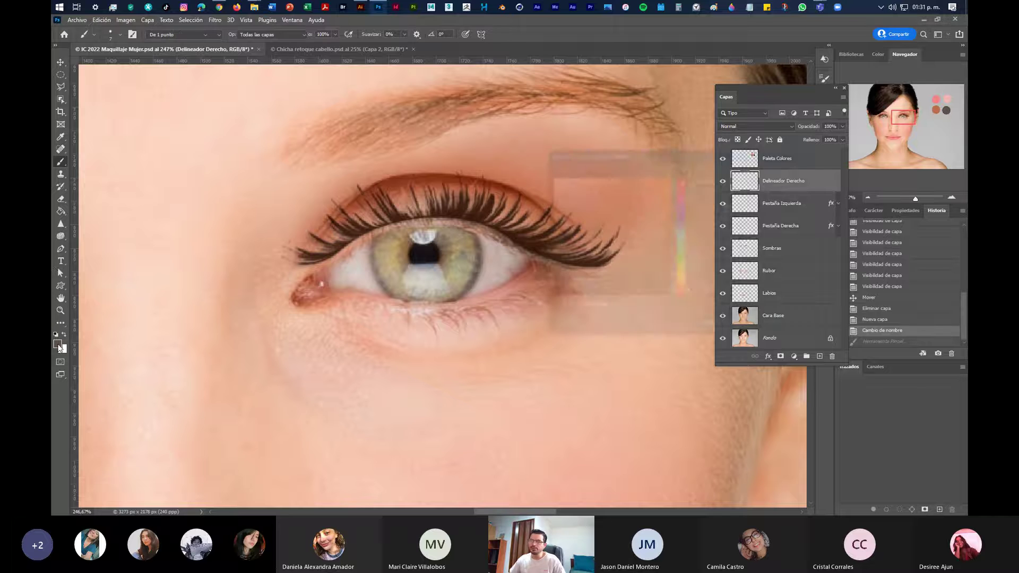
left_click(670, 270)
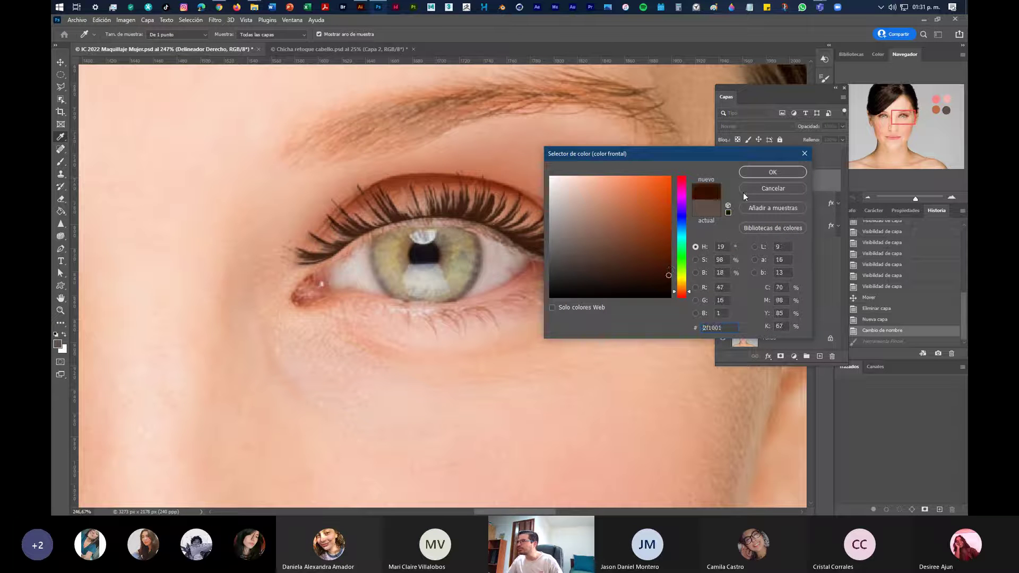
left_click(764, 174)
Test the dark brown below the eye, undo the test marks, and set the brush size to 5 px
left_click_drag(364, 309, 488, 300)
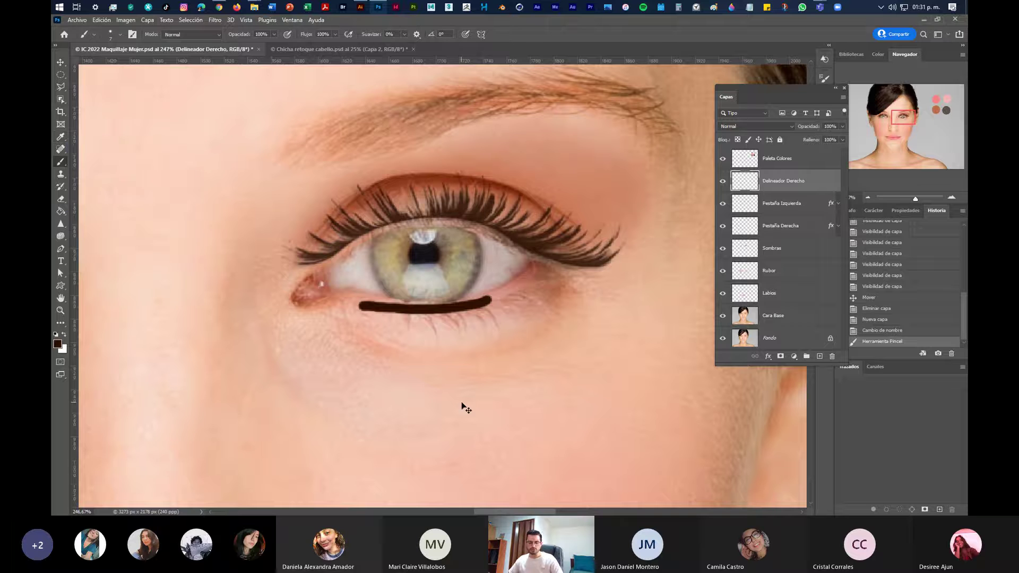
key("ctrl+z")
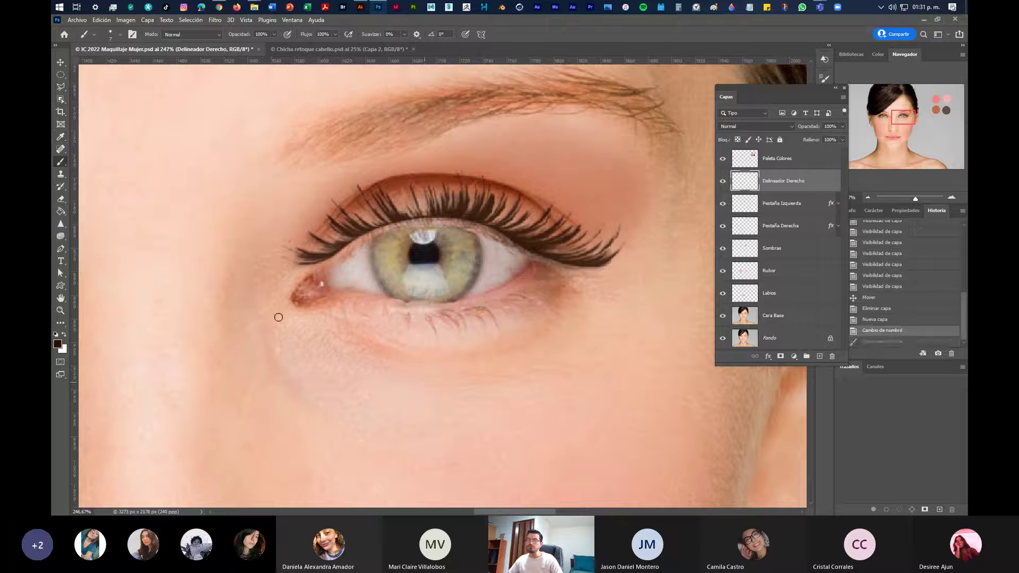
left_click(120, 36)
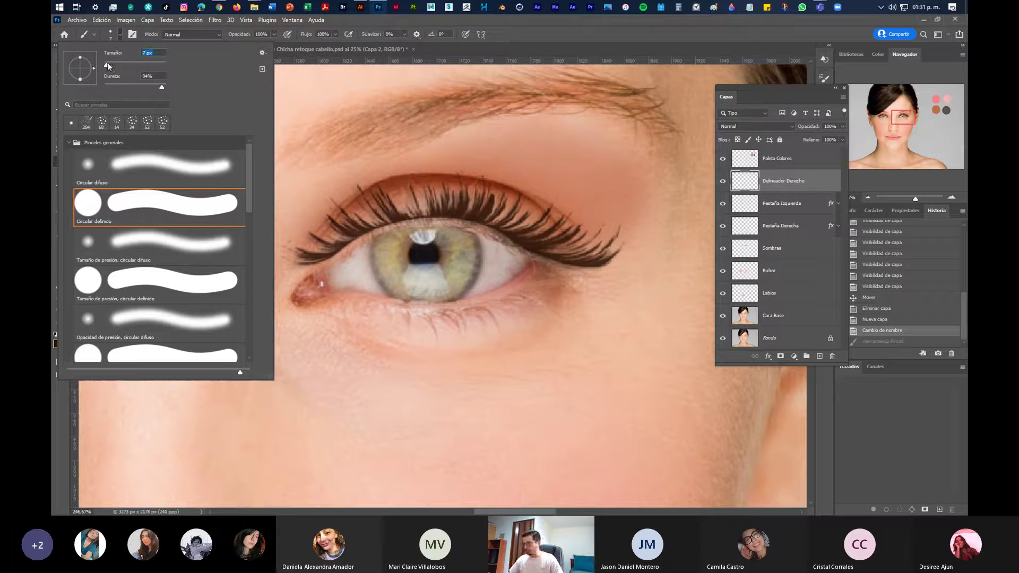
key("Tab")
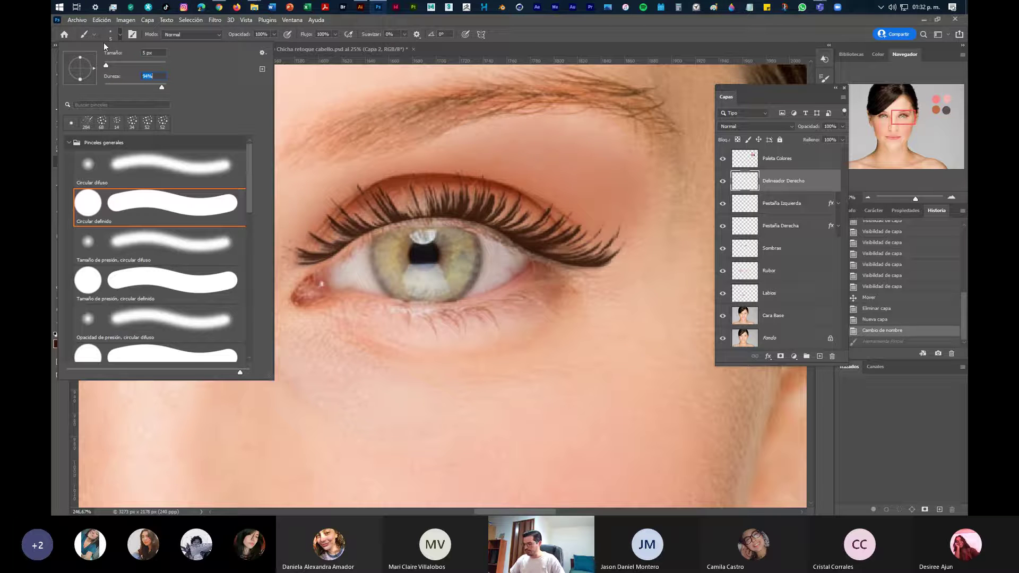
type("5")
key("Tab")
left_click(579, 330)
left_click(572, 324)
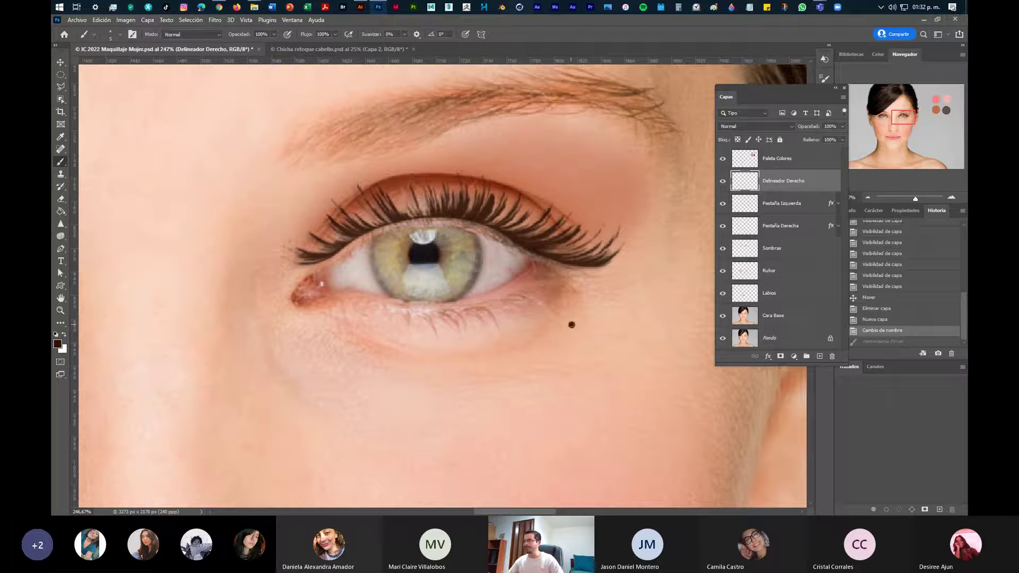
key("ctrl+z")
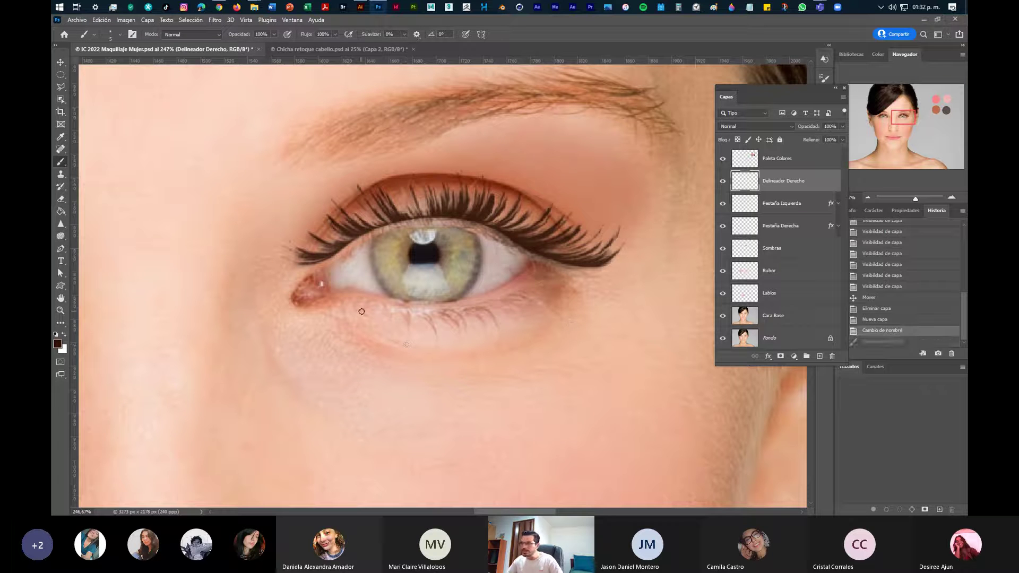
Try painting the eyeliner freehand along the lower lash line and the upper lid edge
mouse_move(348, 294)
left_mouse_down()
mouse_move(438, 309)
mouse_move(533, 280)
left_mouse_up()
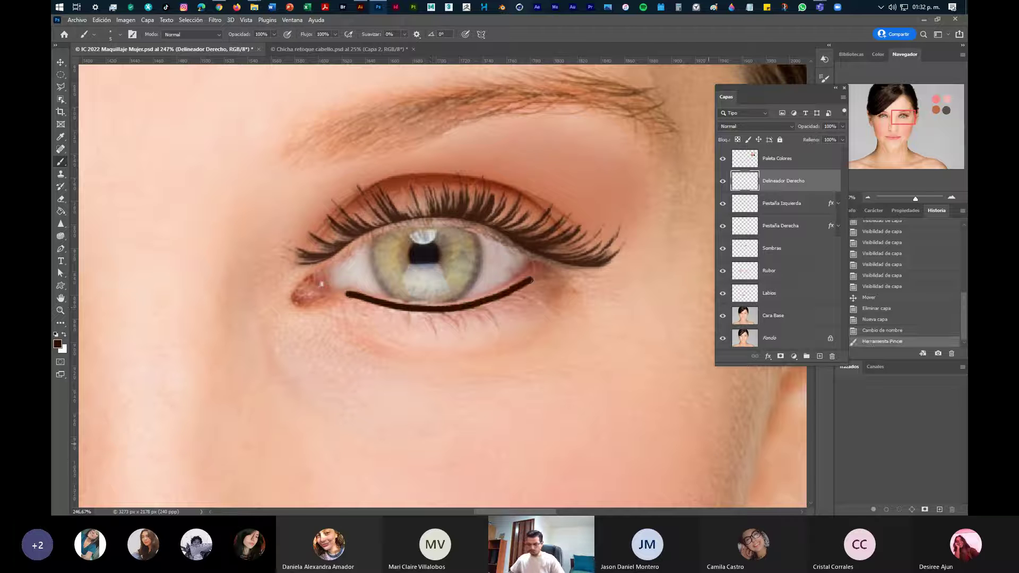
key("ctrl+0")
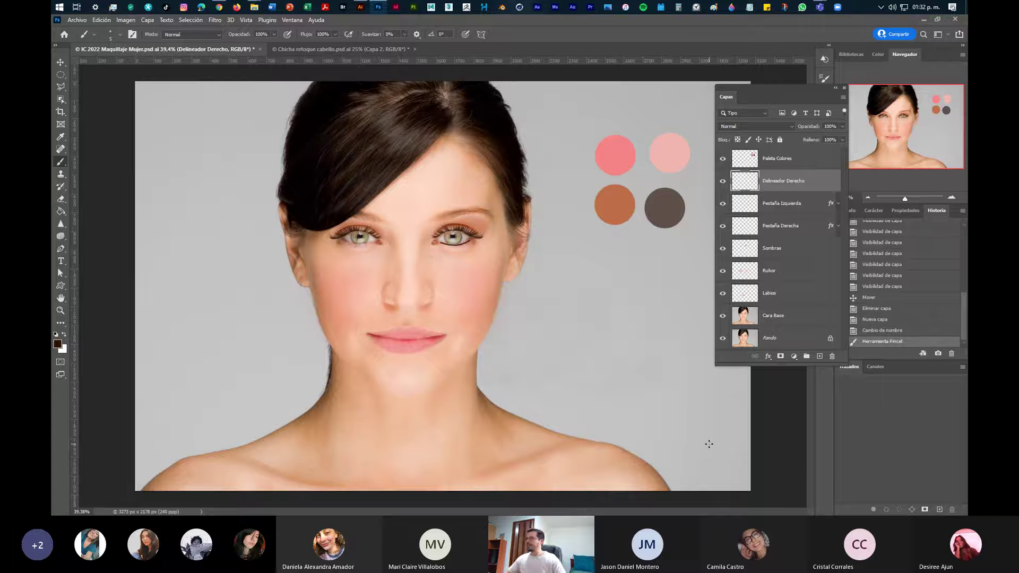
left_click(952, 197)
left_click(952, 198)
left_click(952, 197)
left_click_drag(701, 194, 480, 446)
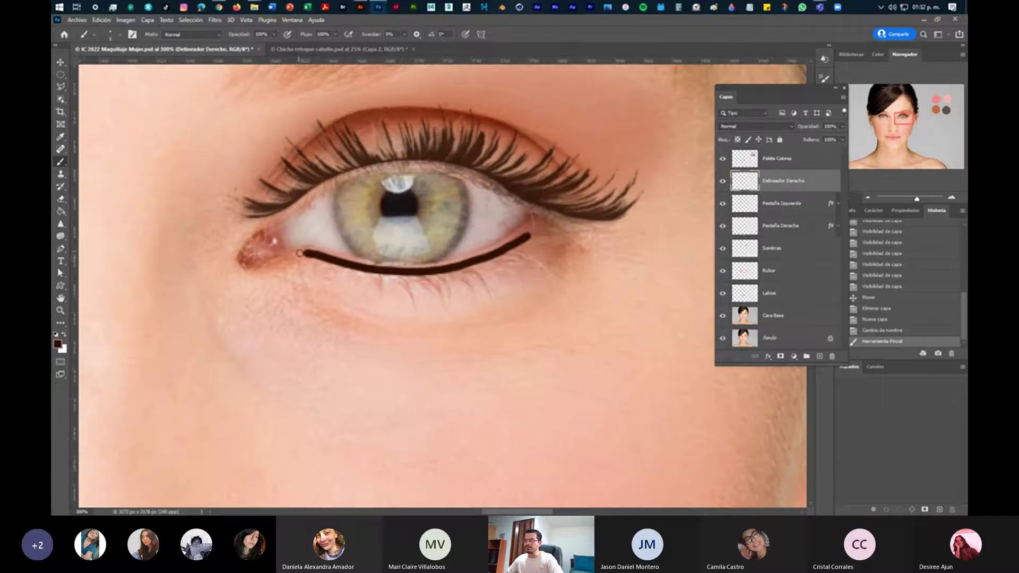
mouse_move(287, 215)
left_mouse_down()
mouse_move(425, 178)
mouse_move(493, 191)
left_mouse_up()
mouse_move(542, 213)
left_mouse_down()
mouse_move(476, 179)
mouse_move(409, 169)
mouse_move(341, 180)
mouse_move(282, 214)
left_mouse_up()
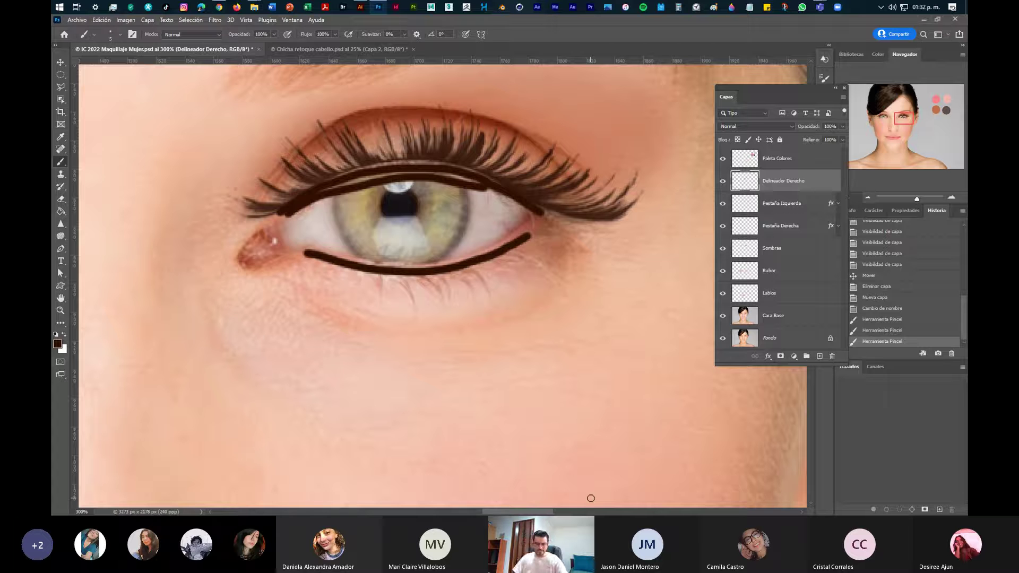
key("ctrl+z")
key("ctrl+z")
key("ctrl+z")
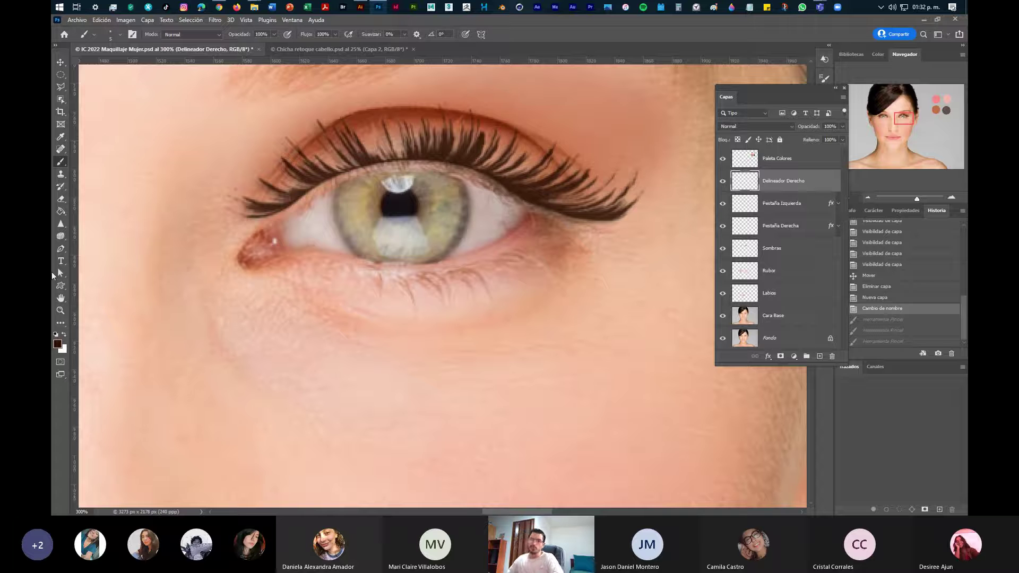
Start a Pen tool path at the inner eye corner and curve it along the upper lid edge past the iris
left_click(62, 250)
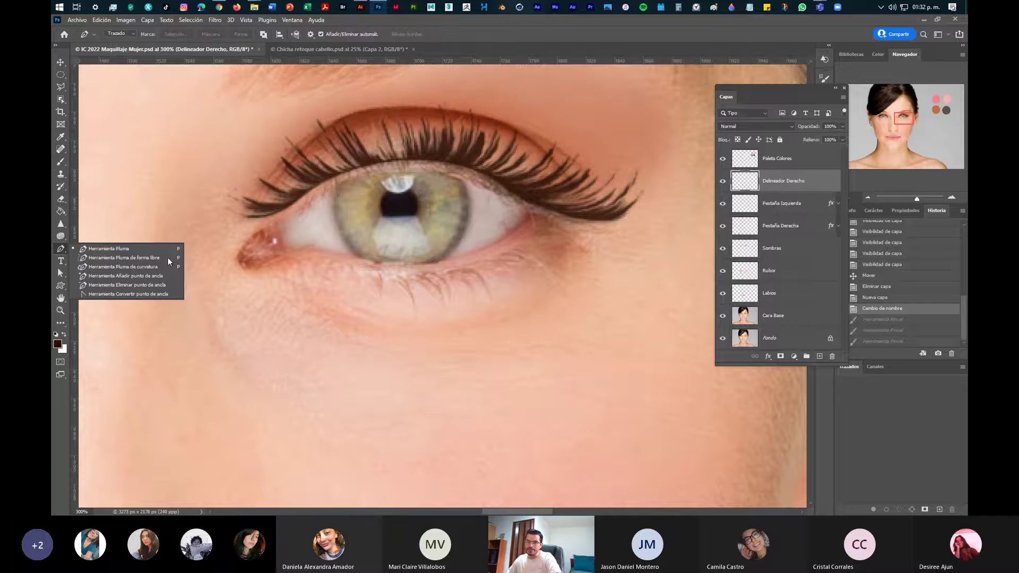
left_click(124, 249)
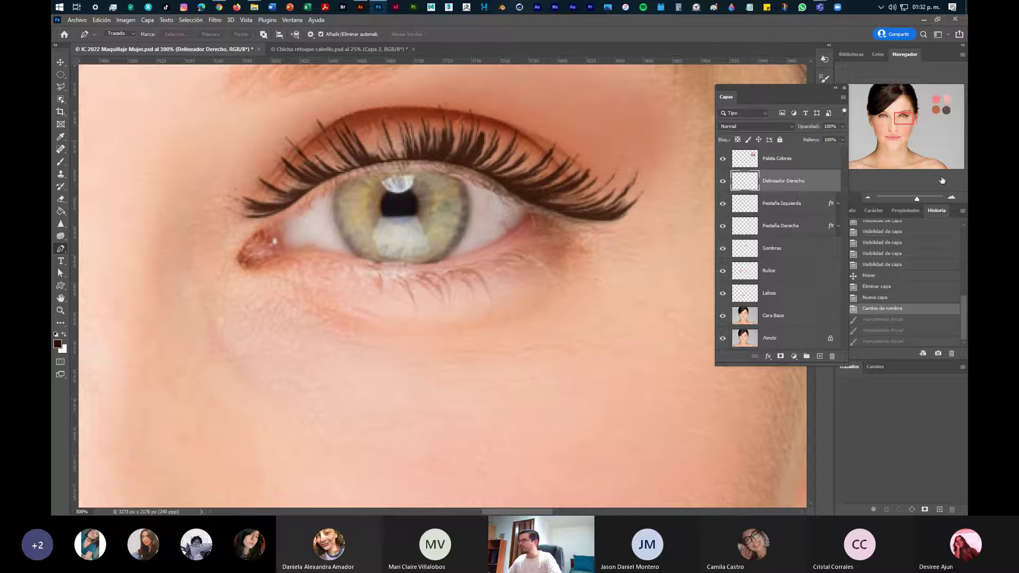
left_click(950, 198)
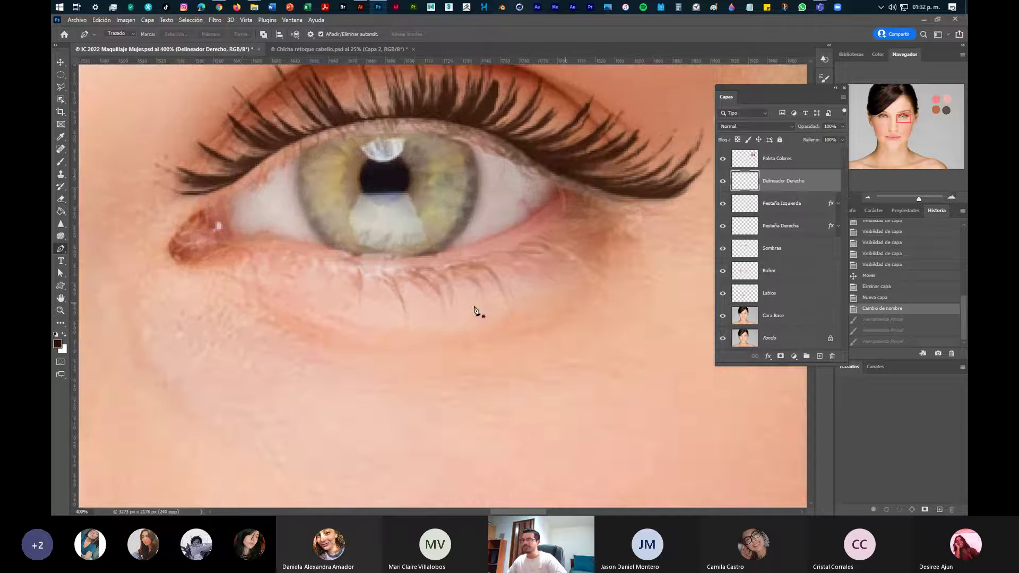
left_click_drag(446, 234, 462, 376)
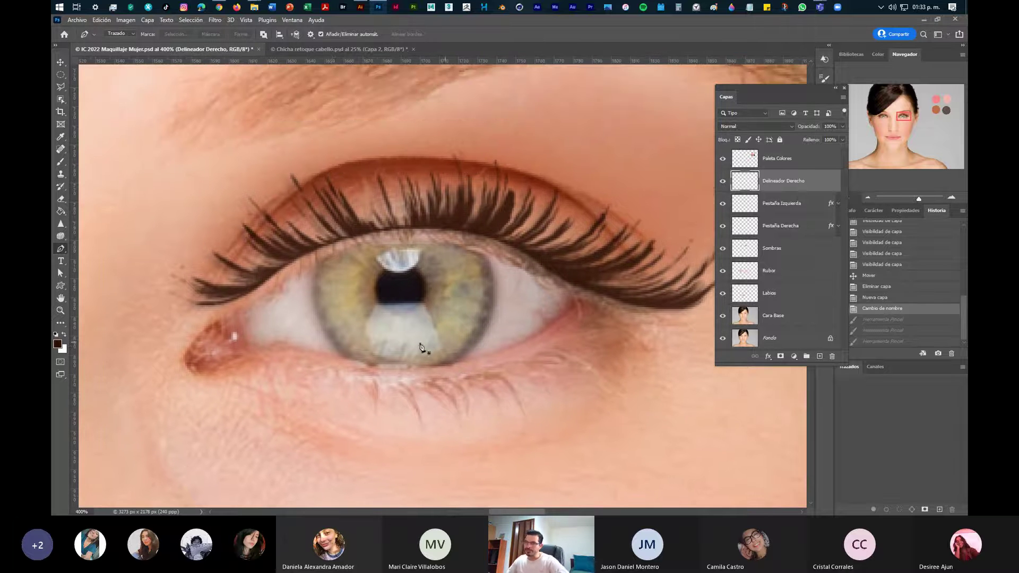
left_click(219, 318)
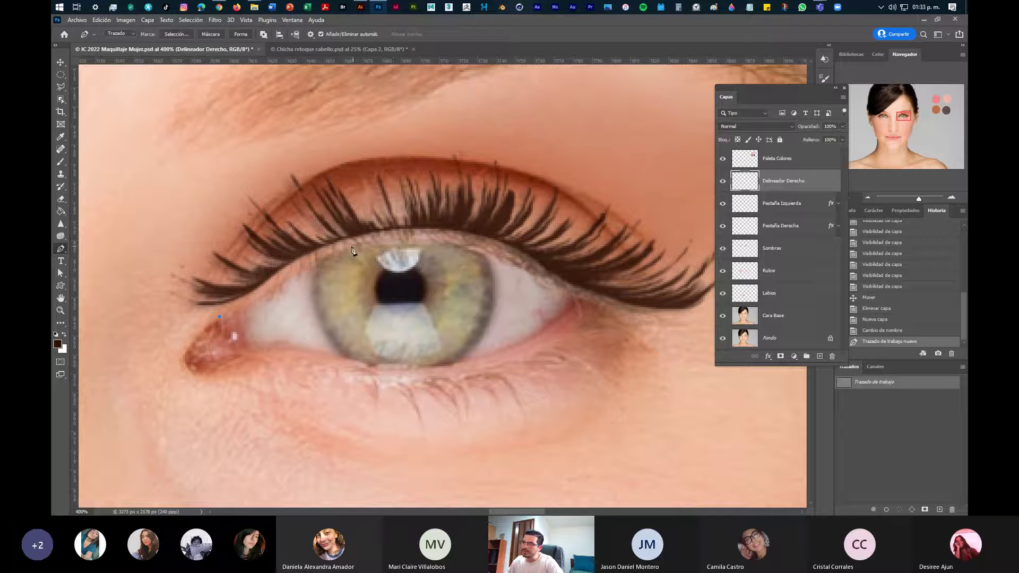
left_click_drag(341, 239, 390, 240)
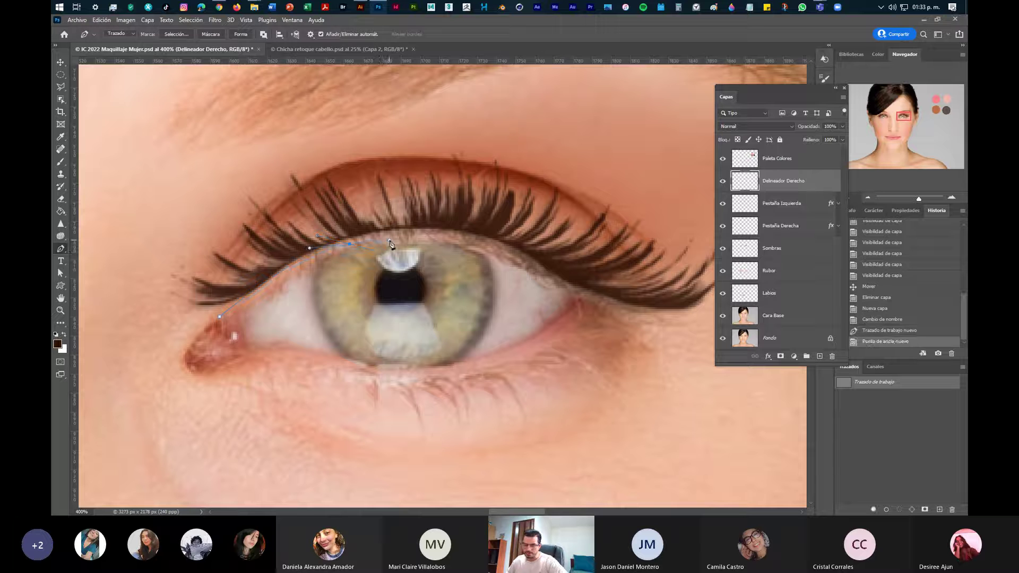
left_click(350, 244, "alt")
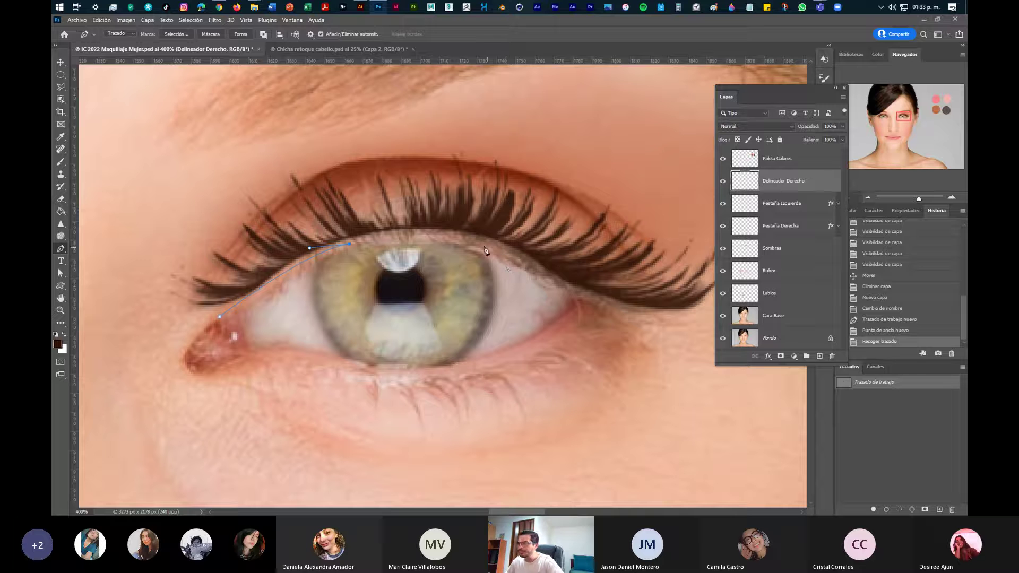
left_click_drag(531, 277, 546, 274)
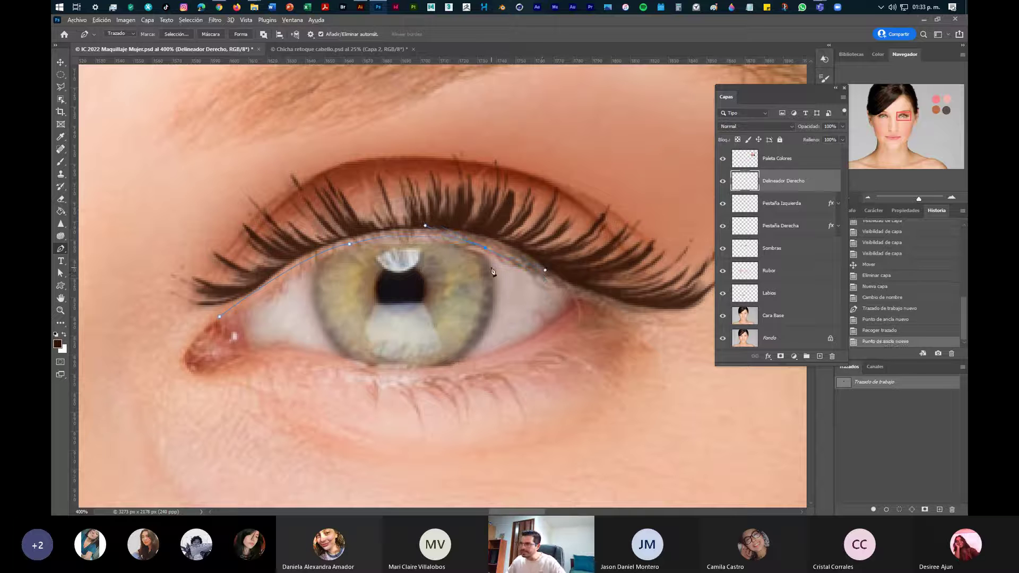
left_click(486, 248, "alt")
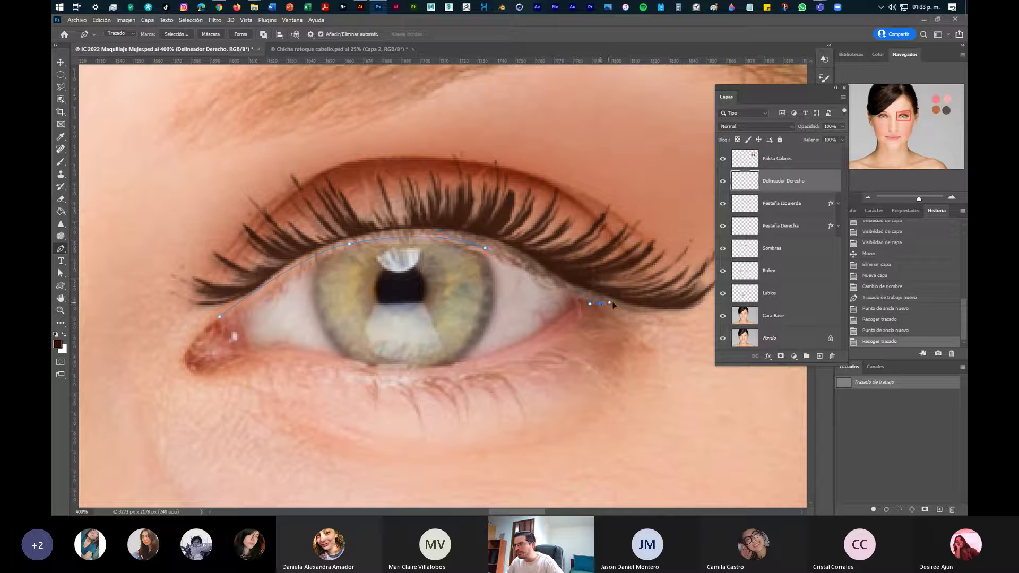
Extend the path past the outer eye corner with a short tail beneath the false lashes and activate the path selection tool
left_click_drag(631, 305, 635, 305)
left_click(632, 318)
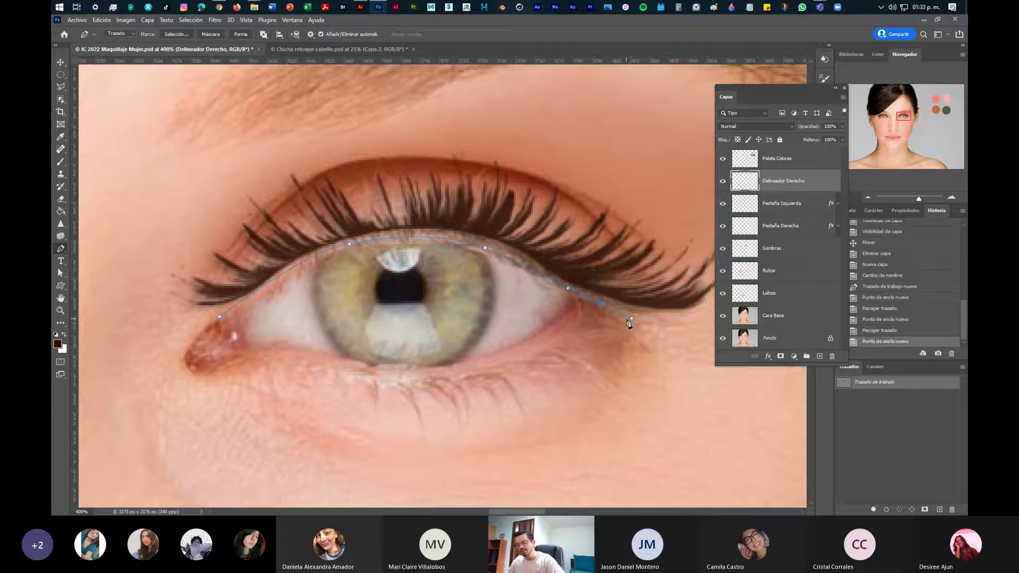
key("ctrl+z")
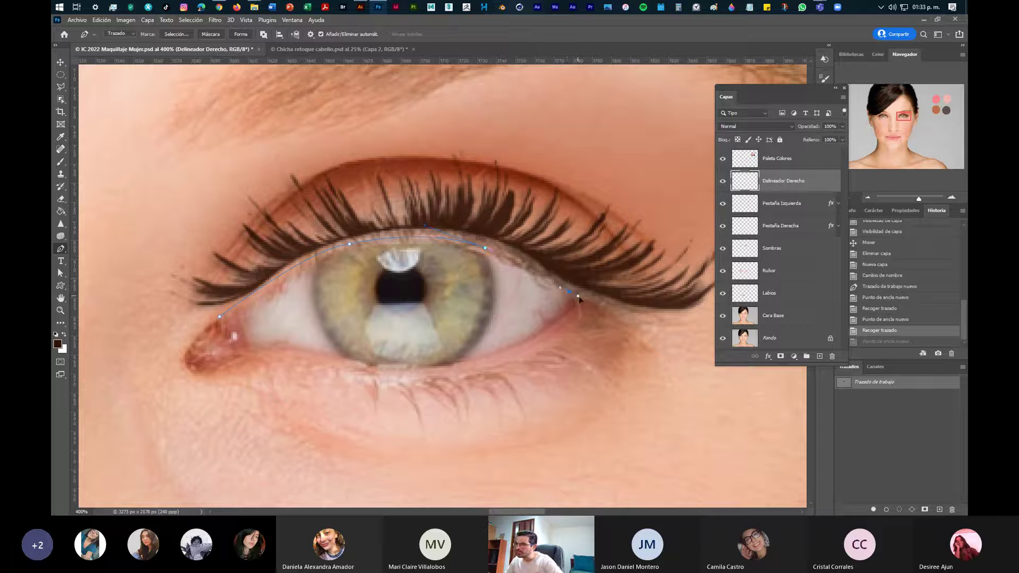
left_click_drag(569, 292, 585, 306)
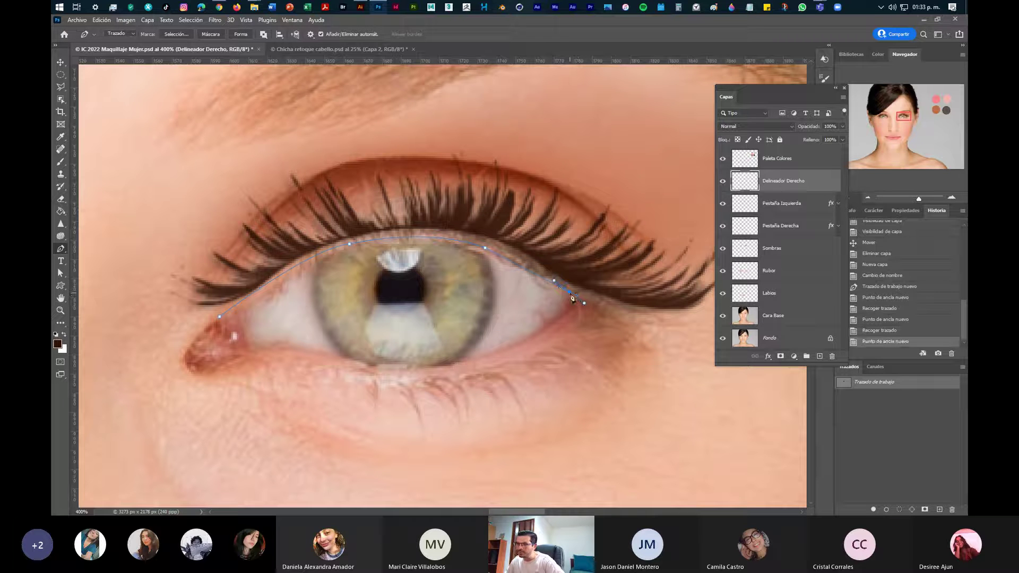
left_click(618, 302)
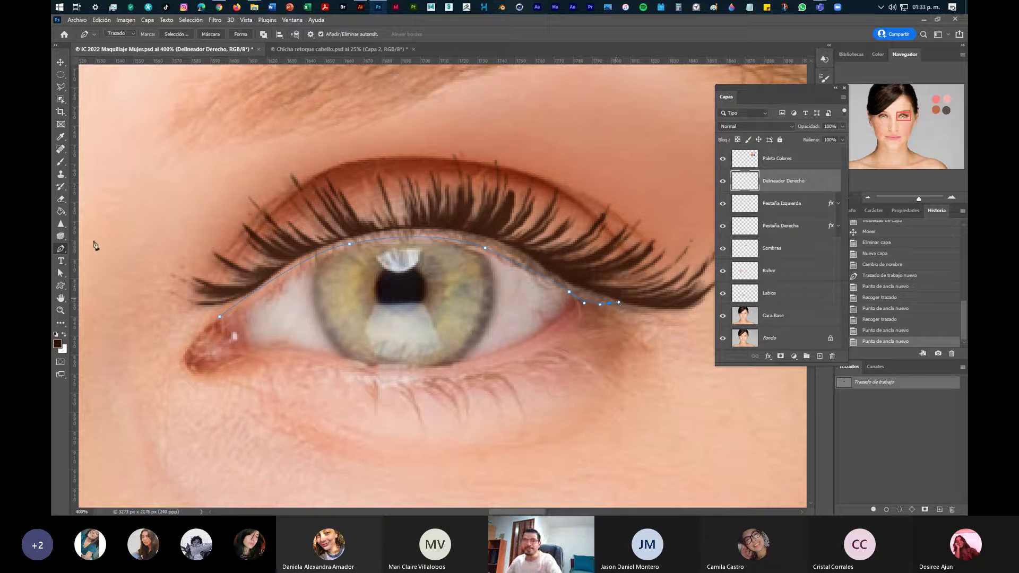
left_click(62, 274)
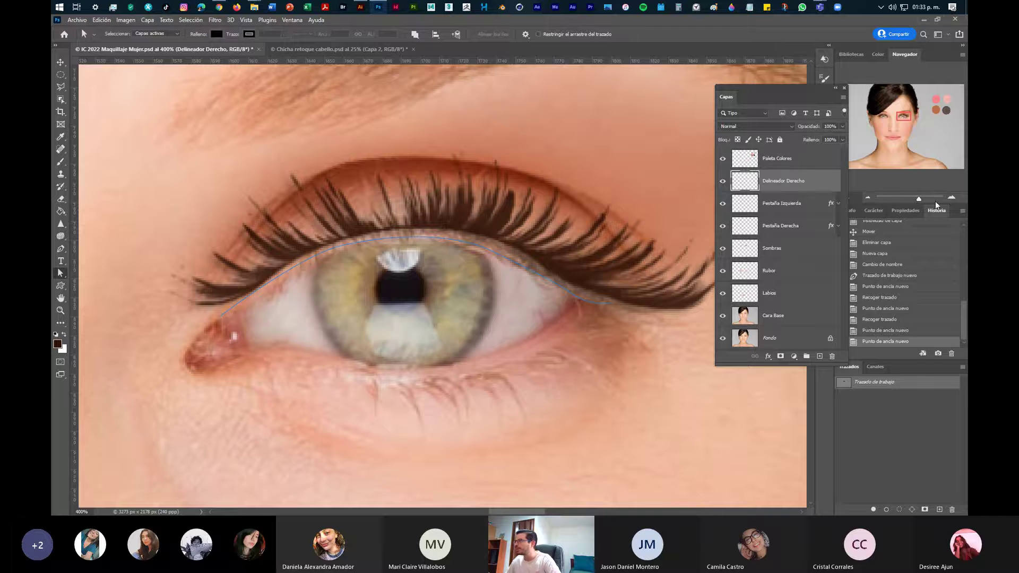
Reshape the path's inner curve by adjusting the control handle and anchor above the inner side of the iris to follow the lid edge
left_click(952, 197)
left_click(315, 240)
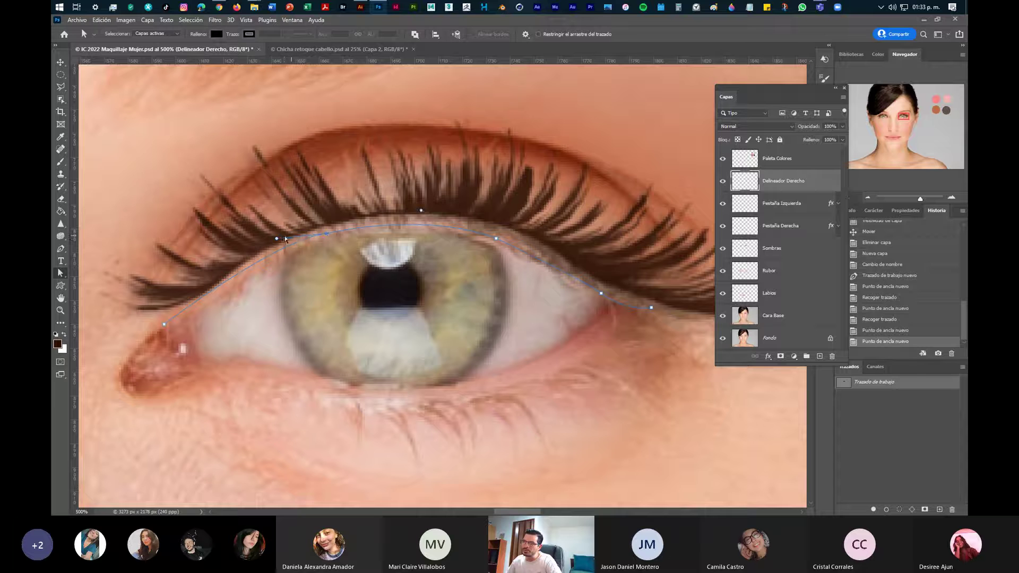
mouse_move(276, 239)
left_mouse_down()
mouse_move(286, 247)
mouse_move(263, 251)
left_mouse_up()
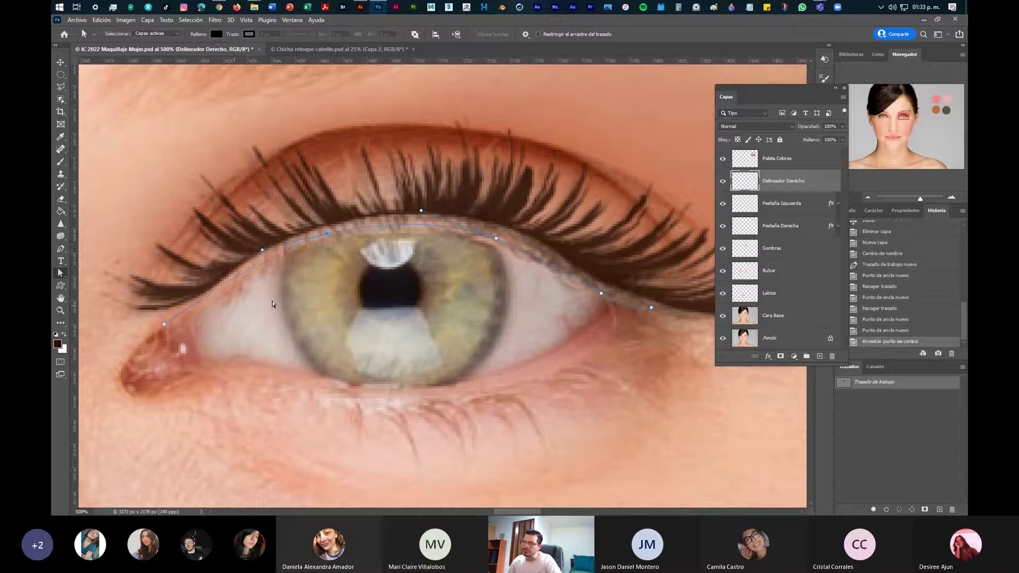
left_click_drag(327, 233, 326, 229)
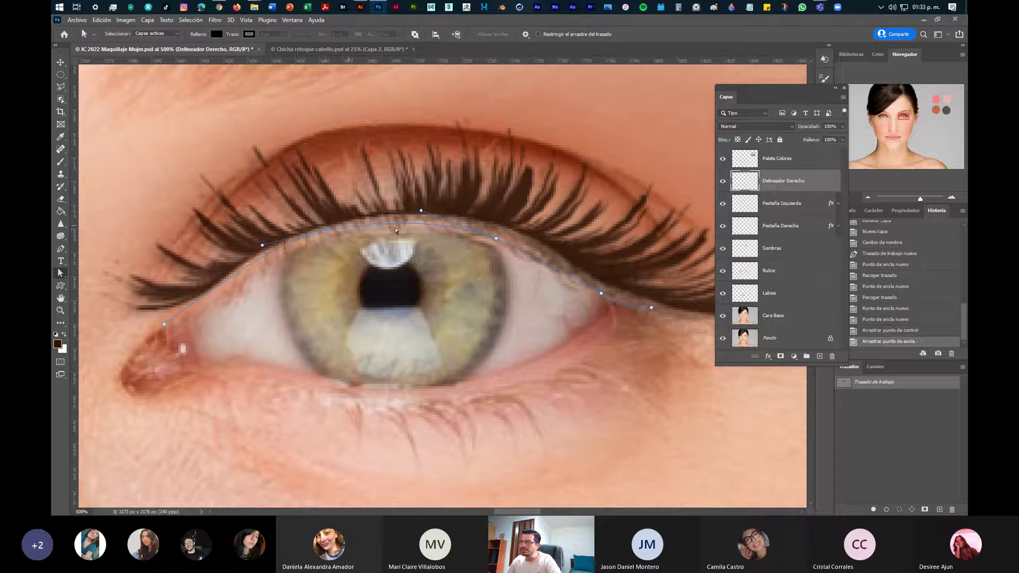
Raise the anchor above the outer side of the iris and adjust the curve toward the outer eye corner
left_click(497, 237)
left_click_drag(499, 236, 499, 234)
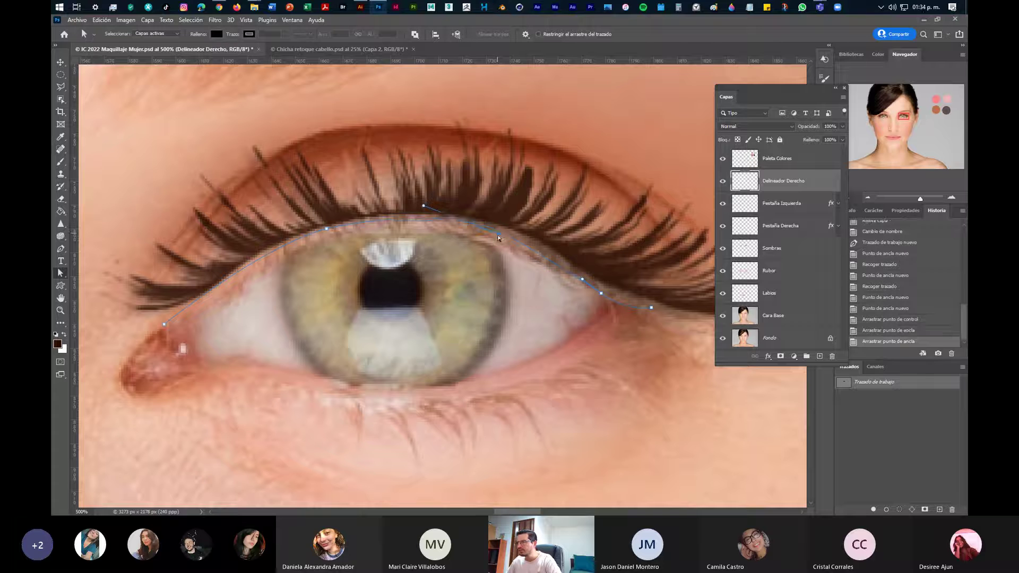
left_click(584, 279)
left_click_drag(561, 247, 499, 232)
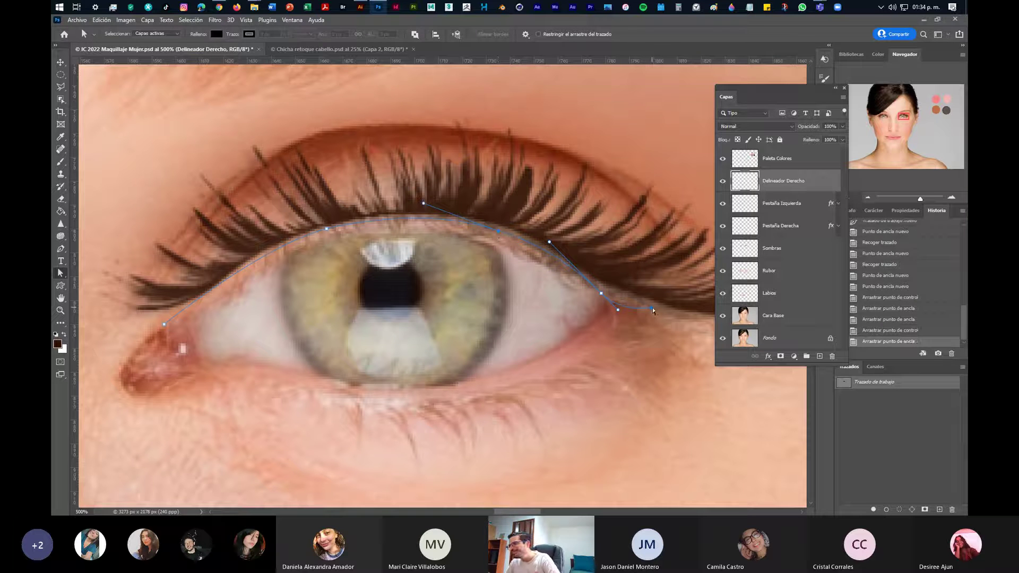
Reposition the path's tail end and outer-corner anchor, and adjust the control handle of the curve over the iris
left_click_drag(658, 307, 669, 306)
left_click(600, 295)
left_click_drag(604, 295, 595, 296)
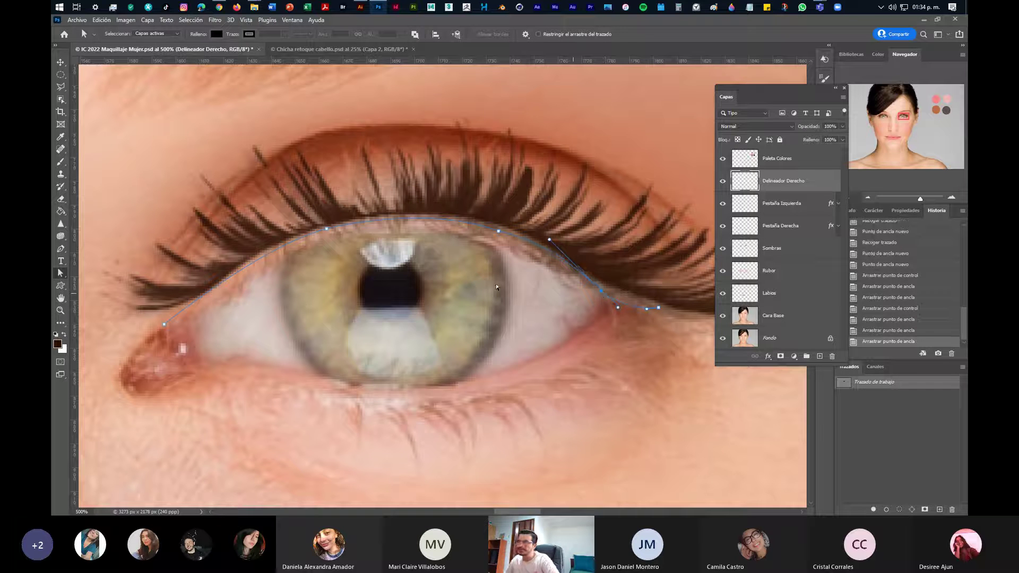
left_click(328, 229)
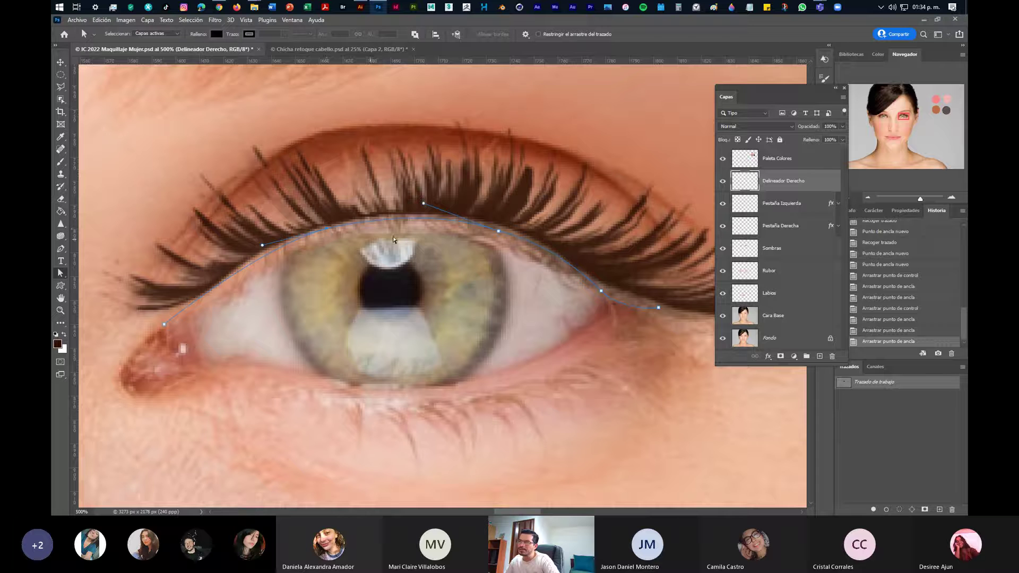
left_click_drag(425, 207, 439, 209)
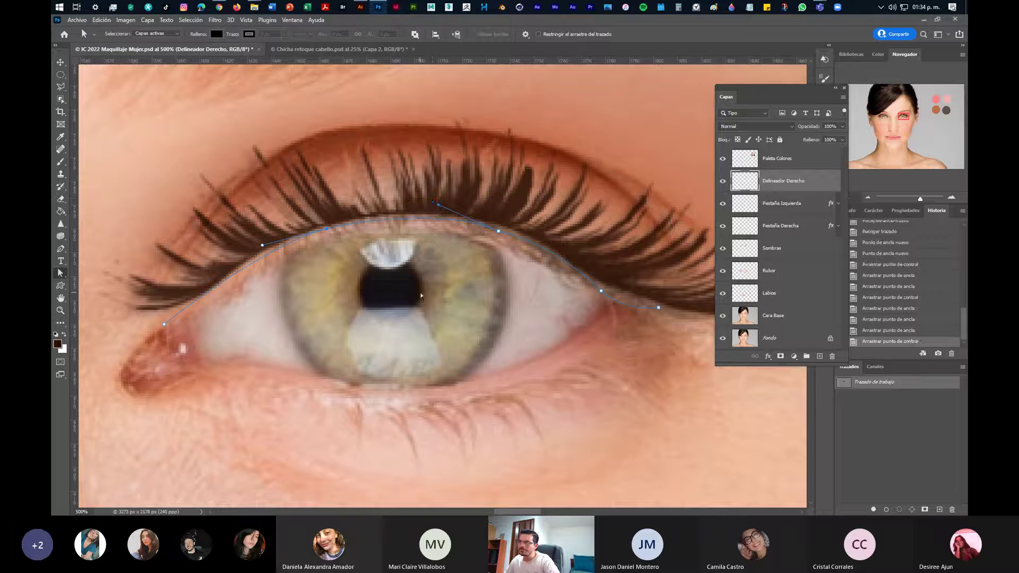
Hide the Cara Base and Fondo layers to expose the path against the false lashes
left_click(723, 317)
left_click(724, 317)
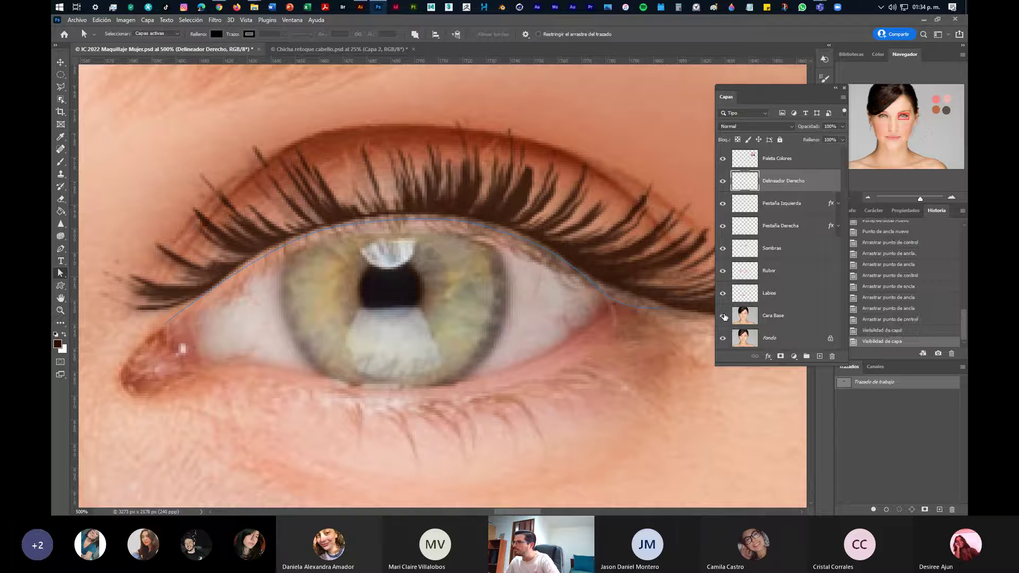
left_click(724, 316)
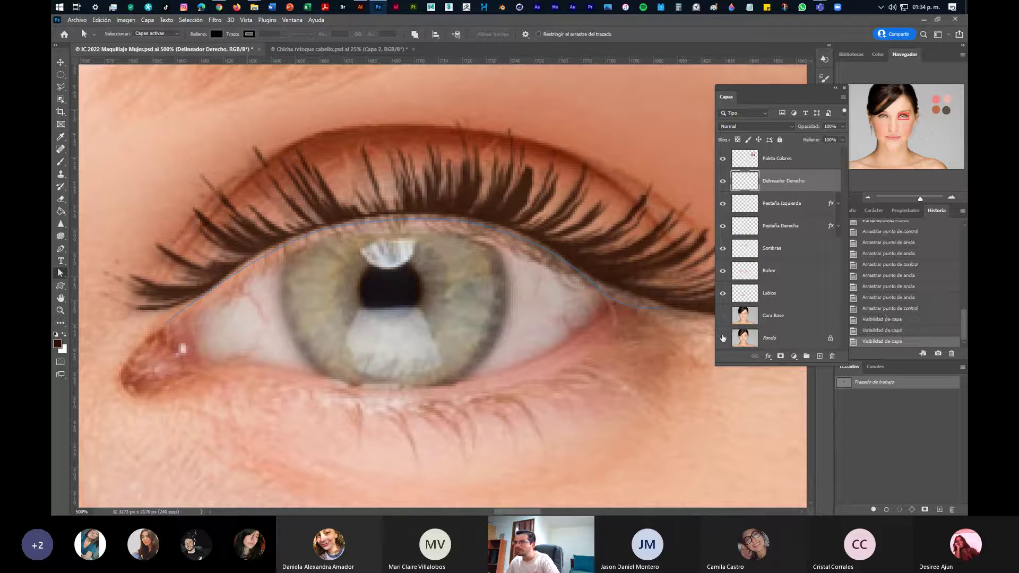
left_click(723, 339)
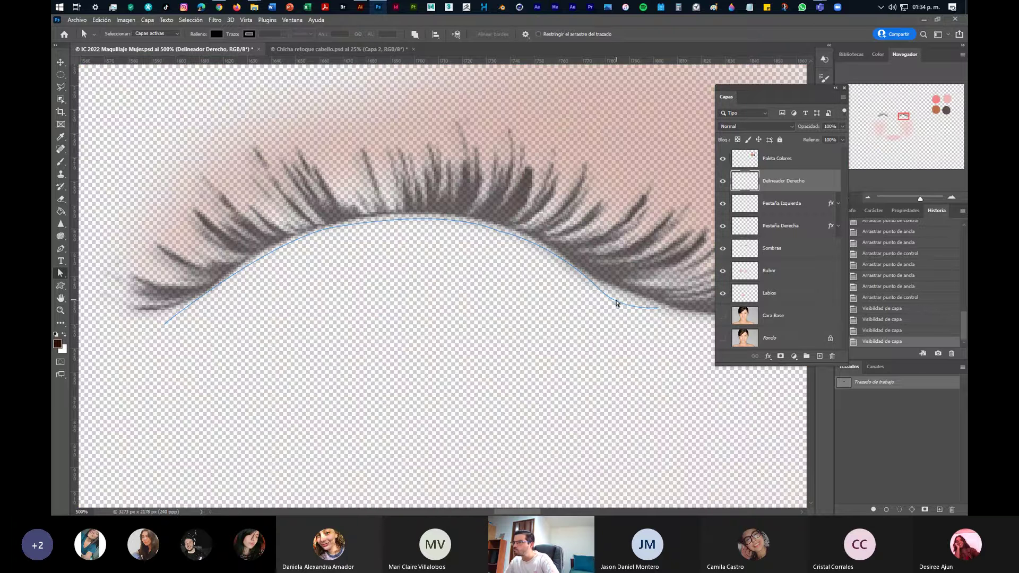
Nudge the outer-corner anchor, extend the tail end farther outward beneath the lashes, and show the Cara Base layer again
left_click(601, 292)
left_click_drag(600, 292, 599, 294)
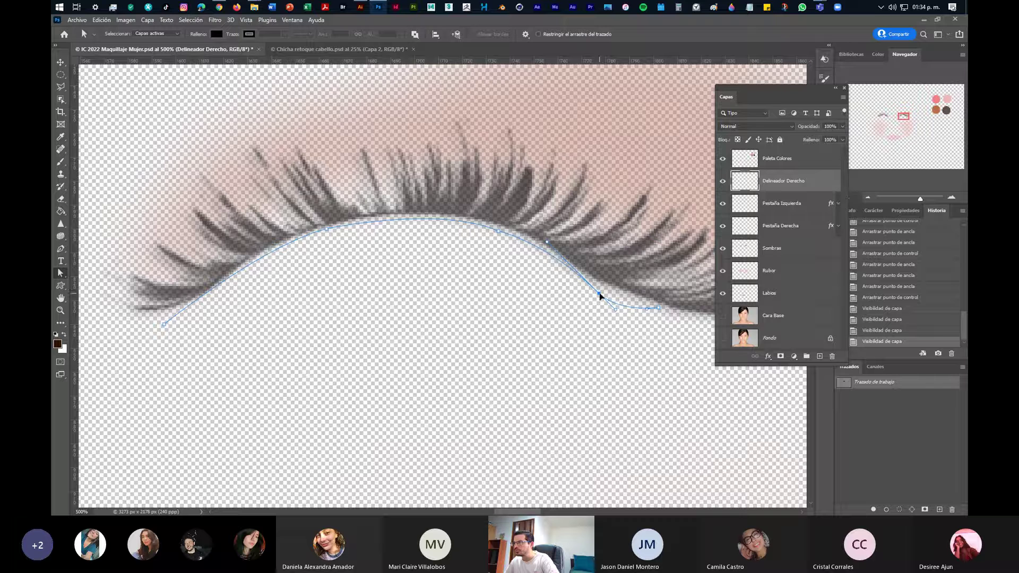
left_click_drag(658, 308, 670, 314)
left_click(725, 317)
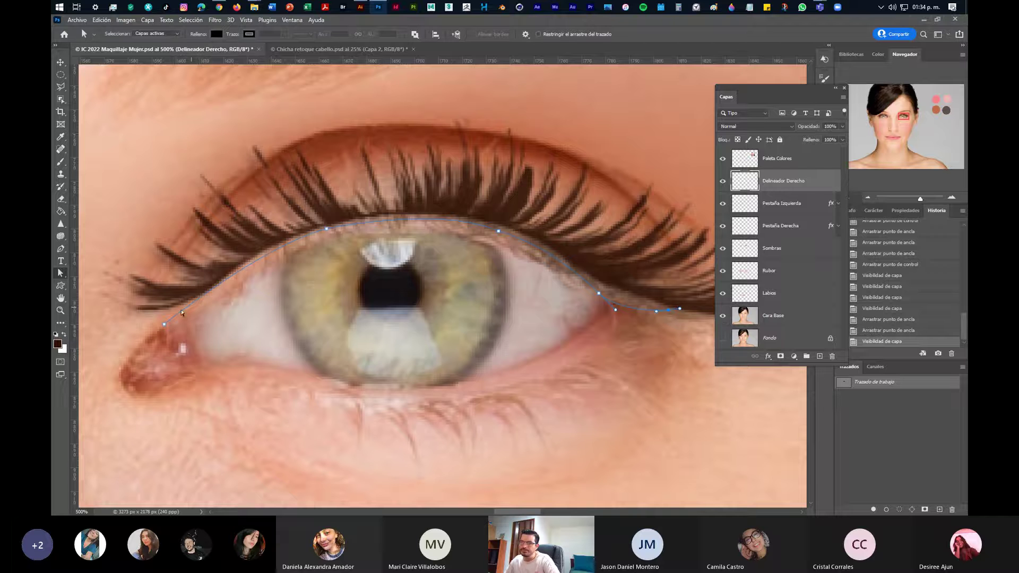
Try adjusting the inner curve's handle and shifting the anchor above the outer iris, and undo both changes
left_click(165, 324)
mouse_move(263, 249)
left_mouse_down()
mouse_move(248, 265)
mouse_move(267, 244)
left_mouse_up()
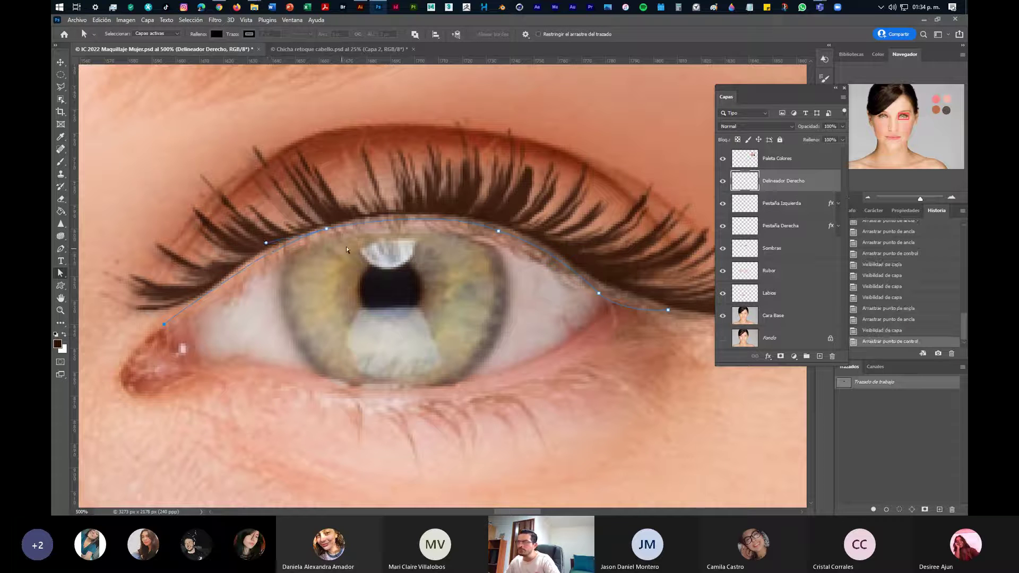
mouse_move(499, 233)
left_mouse_down()
mouse_move(443, 228)
mouse_move(480, 228)
left_mouse_up()
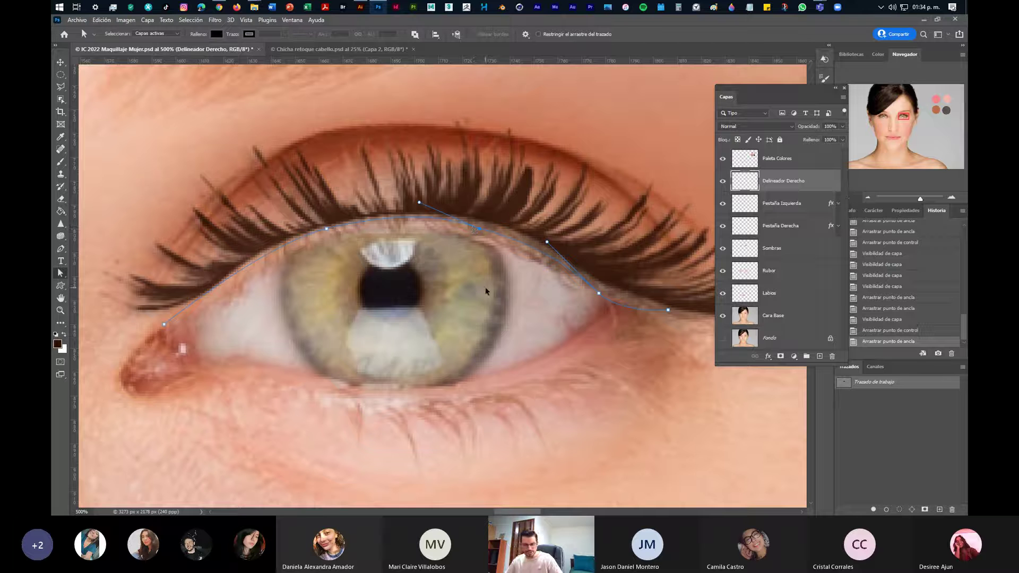
key("ctrl+z")
key("ctrl+z")
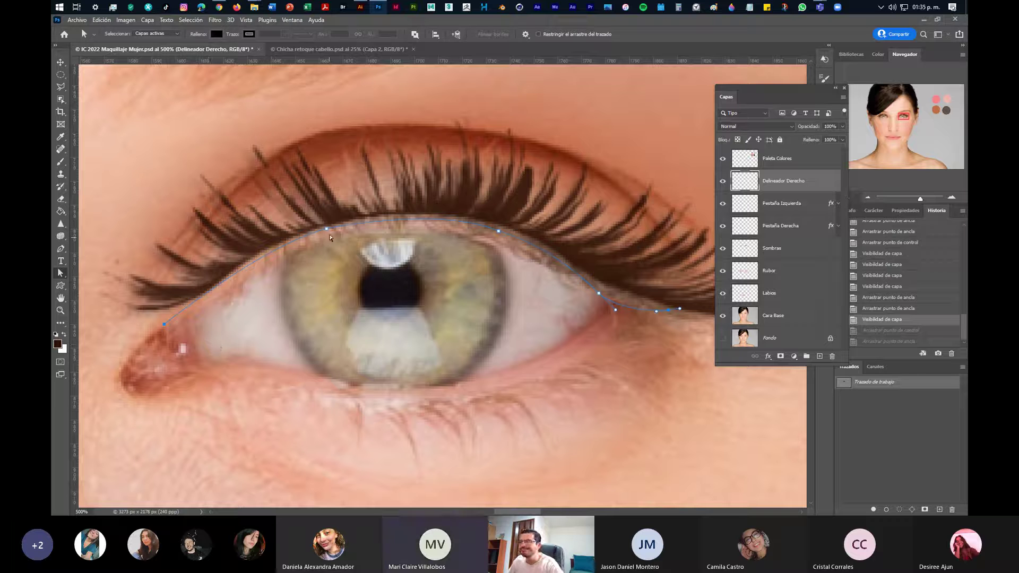
Shift the anchor above the inner iris slightly outward and refine the curve's control handles over the iris and before the outer corner
left_click_drag(325, 229, 332, 230)
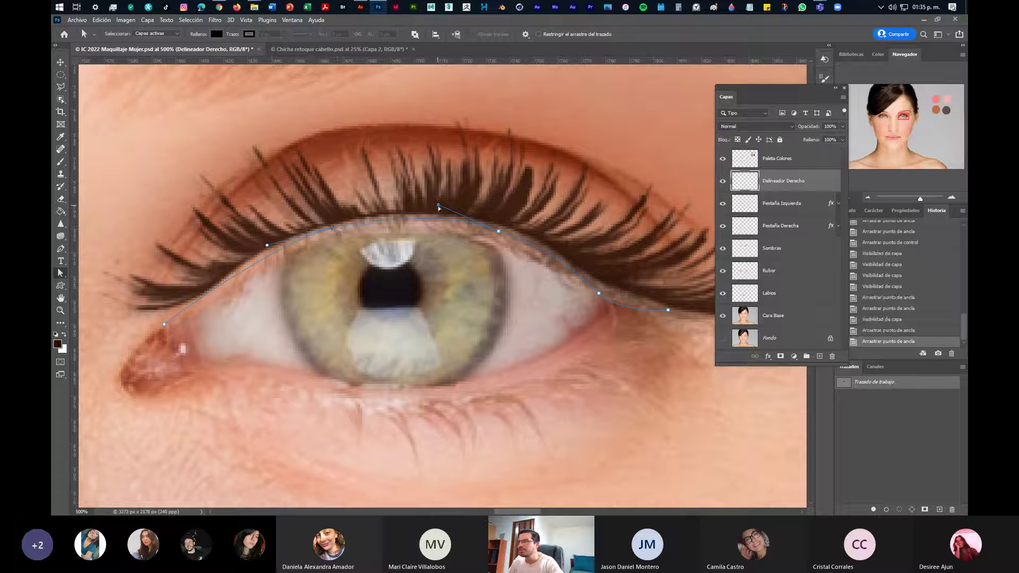
left_click_drag(439, 208, 416, 205)
left_click(600, 294)
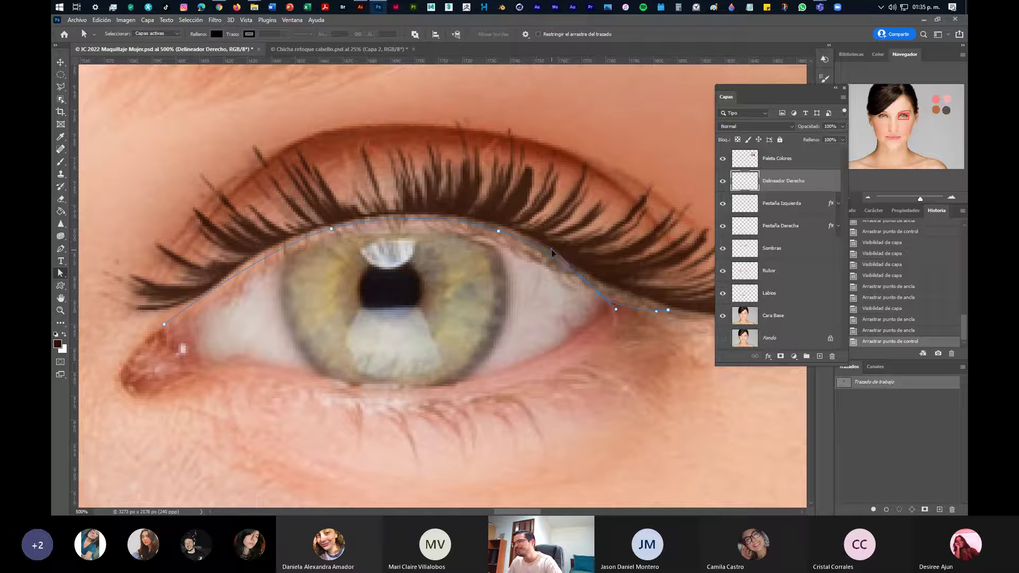
left_click_drag(552, 250, 551, 249)
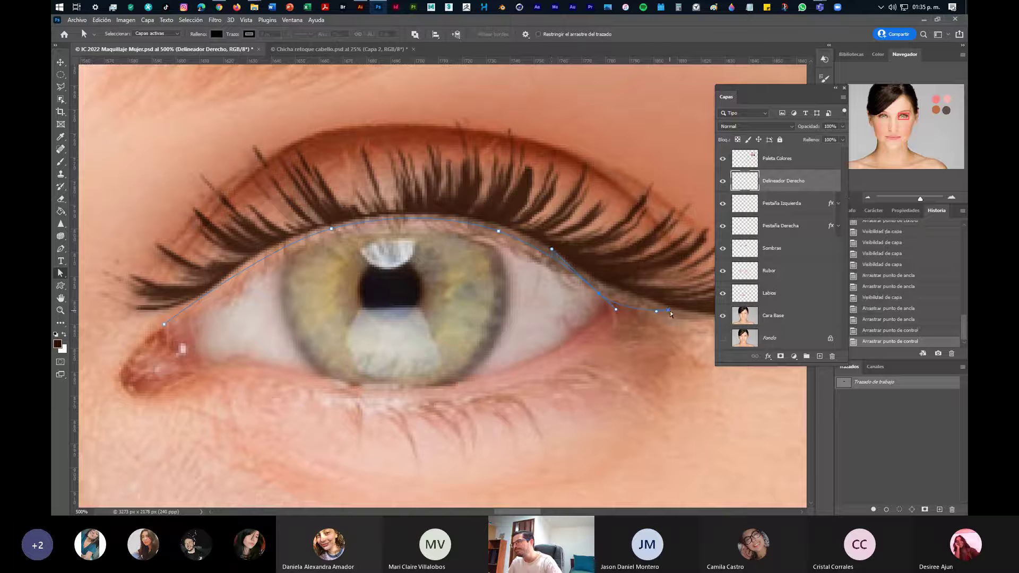
Shorten the path's tail past the outer eye corner and adjust the corner's control handles
left_click_drag(669, 312, 641, 319)
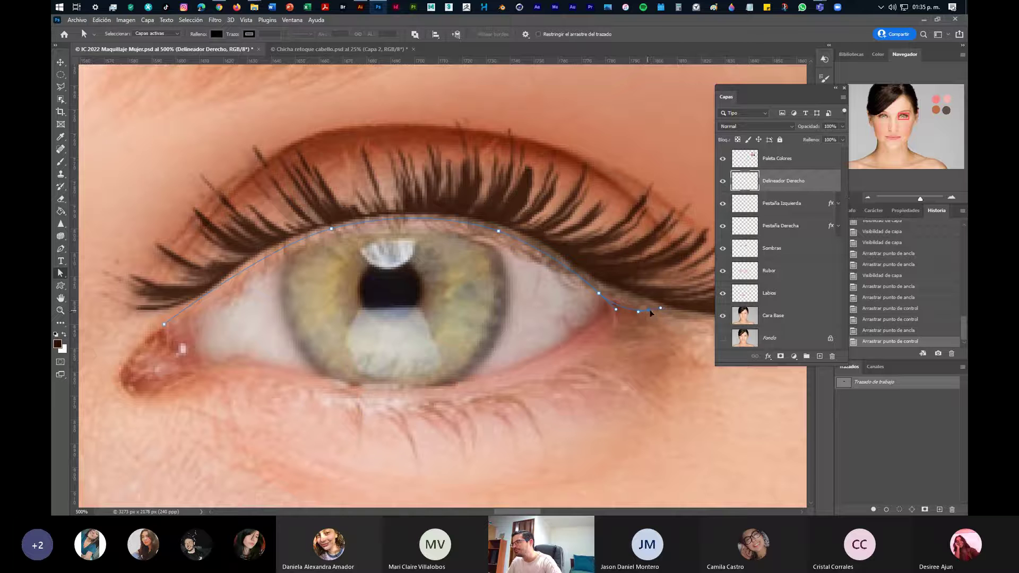
left_click(614, 310)
left_click_drag(614, 313, 616, 314)
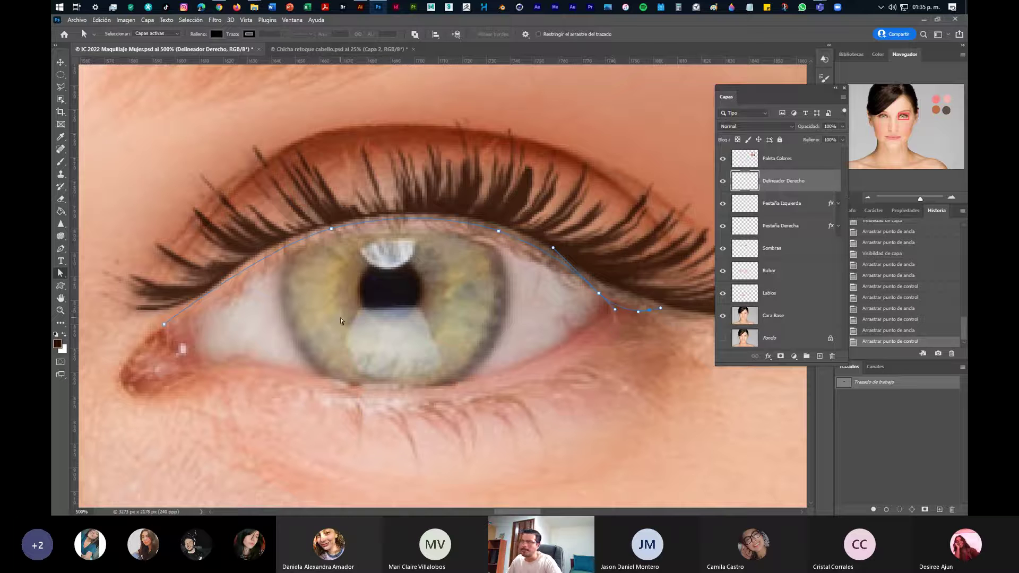
Pull the path's starting point at the inner eye corner toward the iris along the lid edge and save the document
left_click(165, 325)
left_click_drag(186, 317, 179, 329)
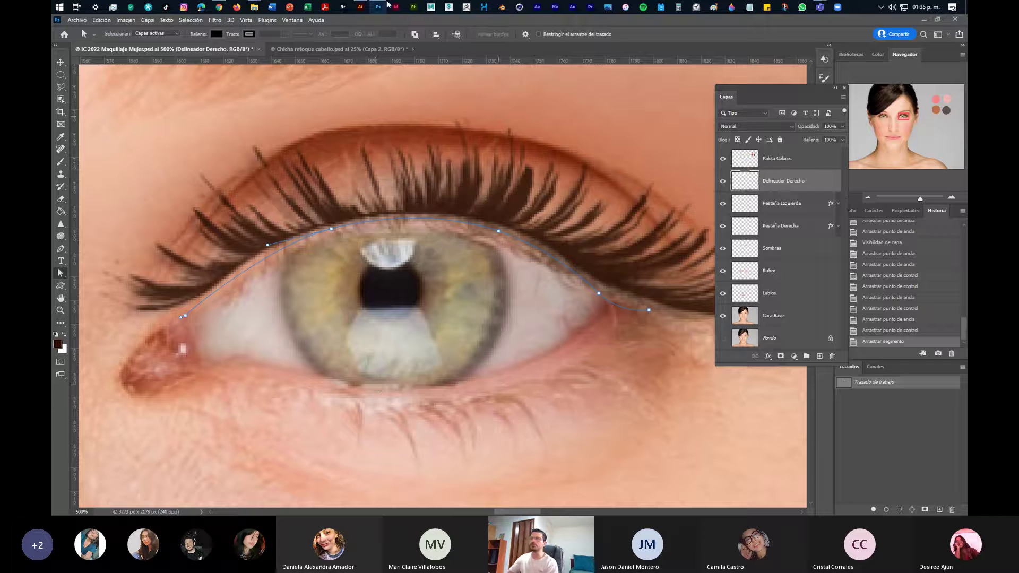
left_click(77, 20)
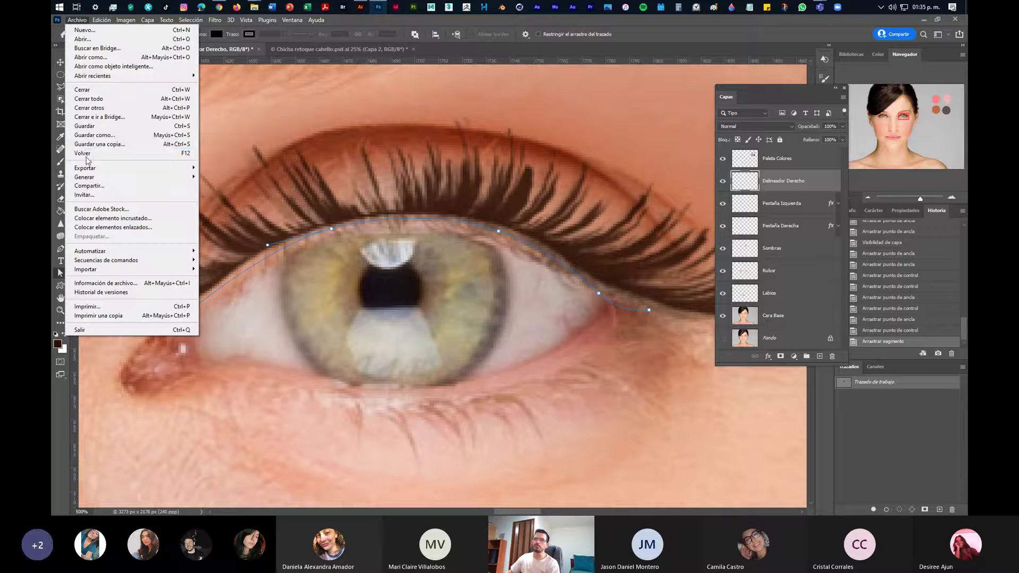
left_click(98, 127)
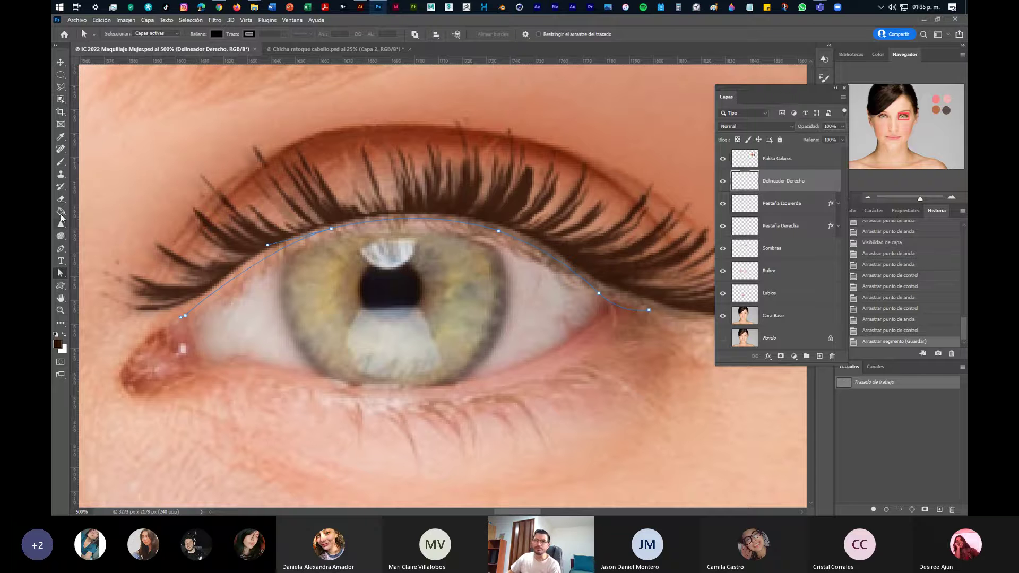
Activate the Pen tool and bring up the path's contextual commands with Contornear trazado highlighted
left_click(60, 249)
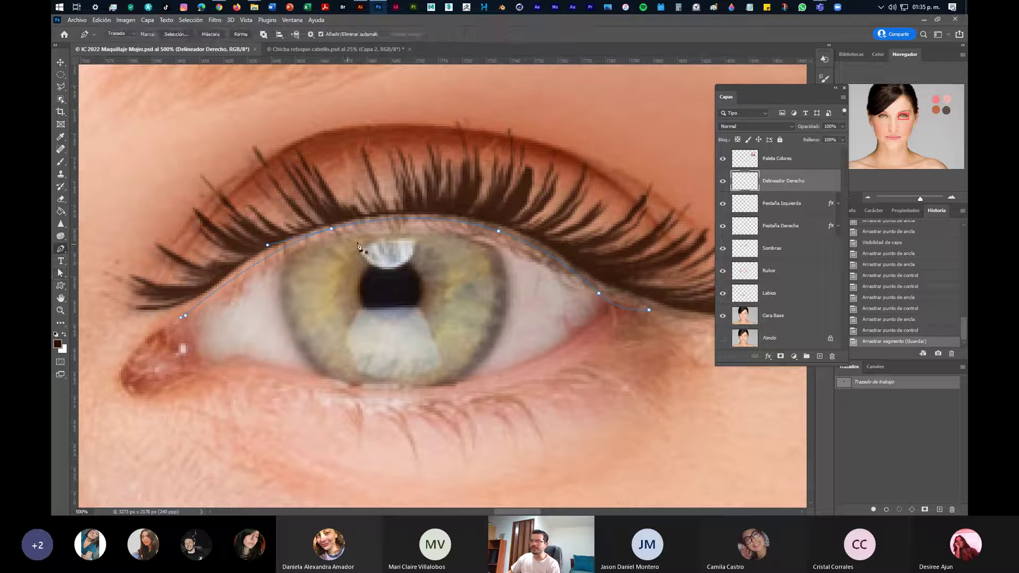
right_click(418, 221)
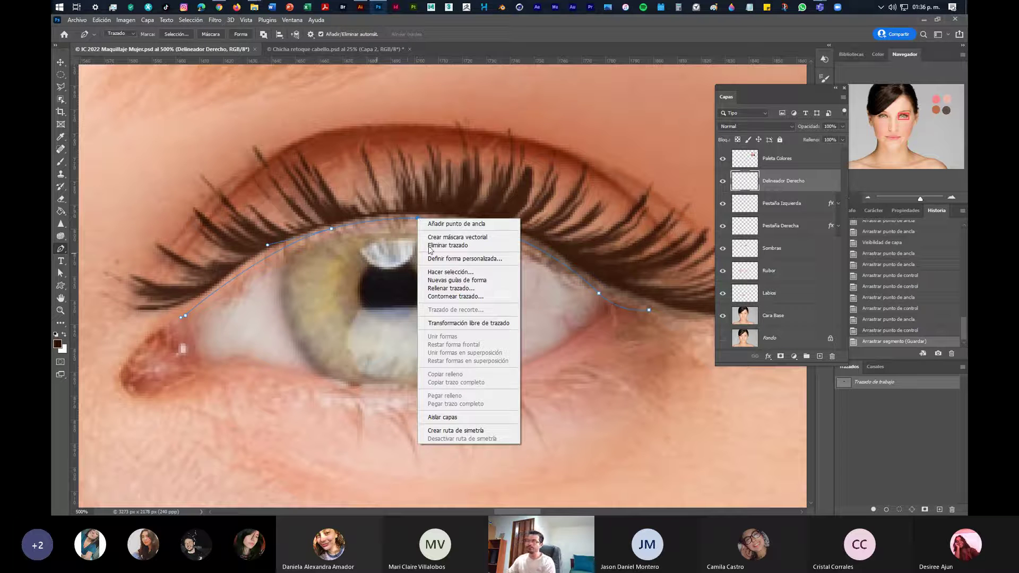
right_click(393, 218)
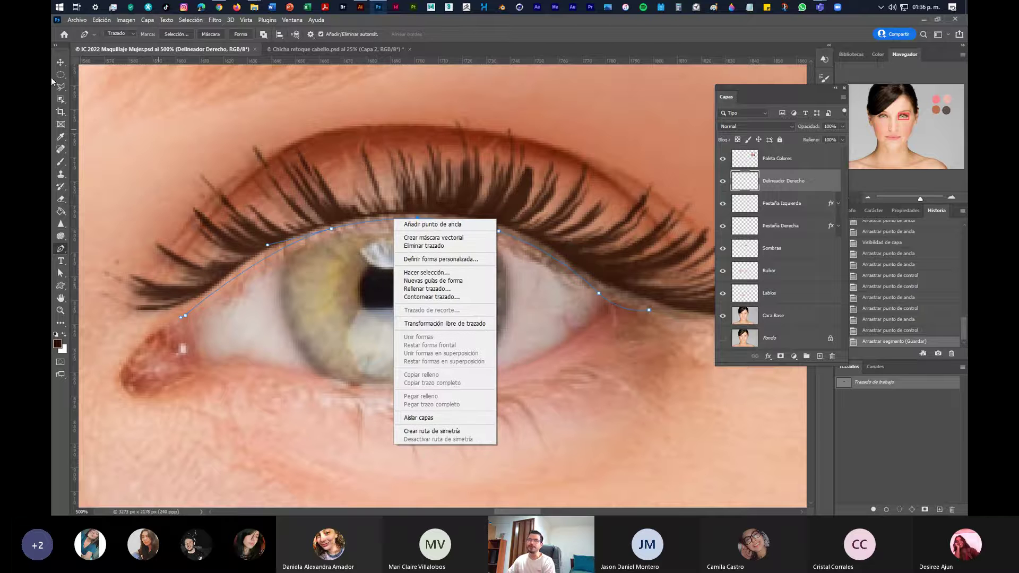
left_click(63, 63)
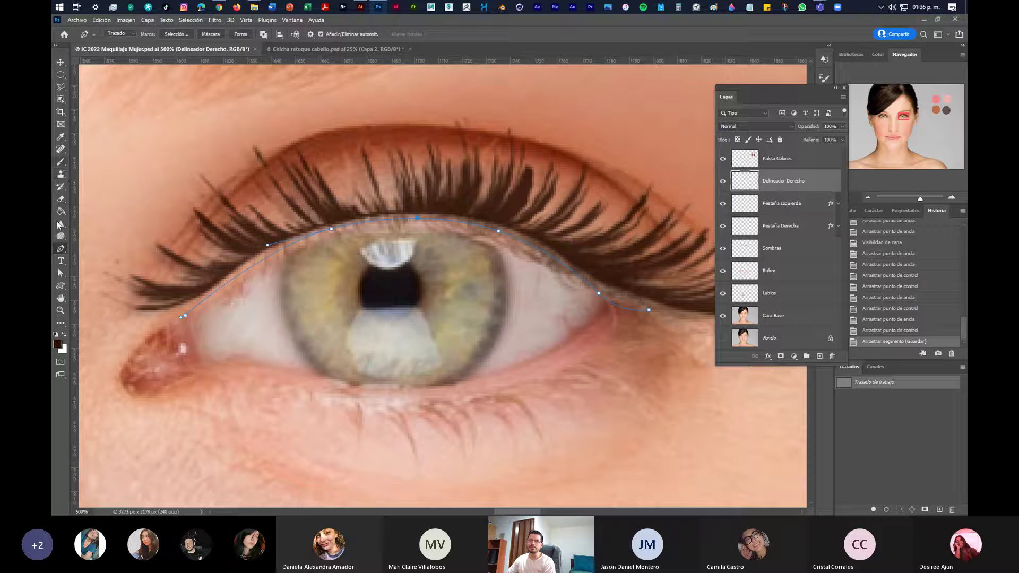
right_click(414, 219)
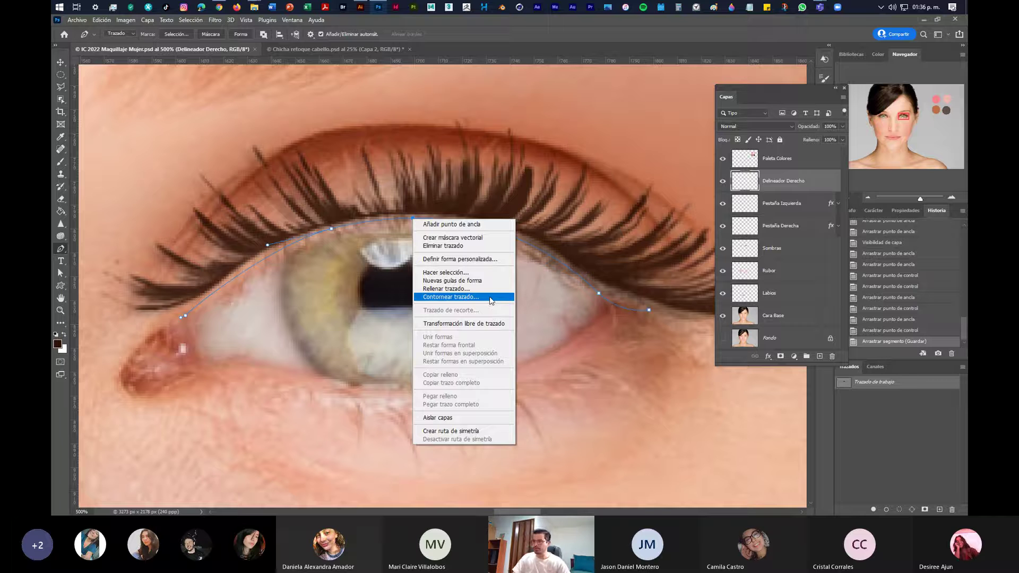
Capture a screen clip of the whole Photoshop window with the Contornear trazado command showing, and open it maximized in Recorte y anotación
key("super+shift+s")
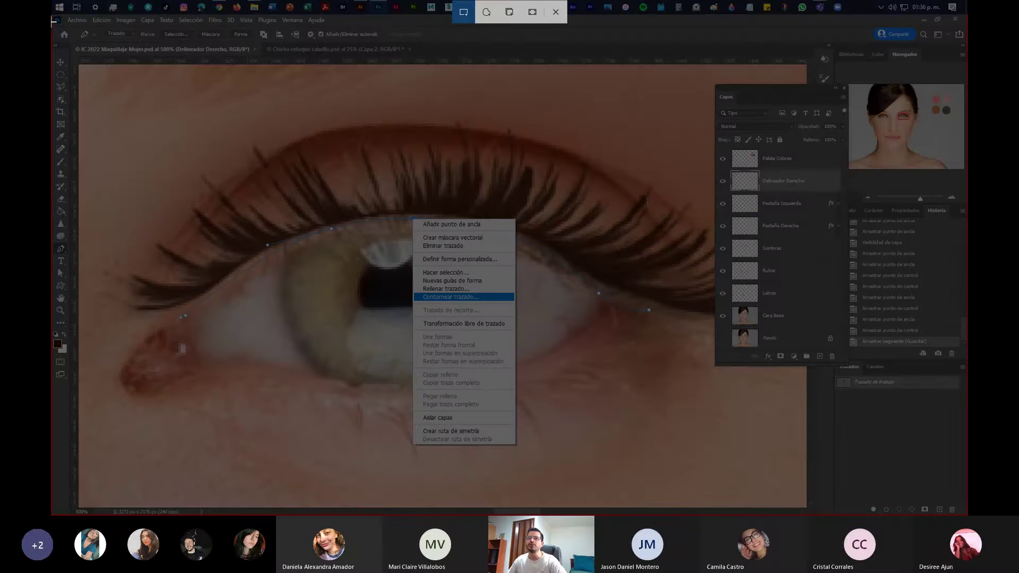
left_click_drag(53, 15, 962, 511)
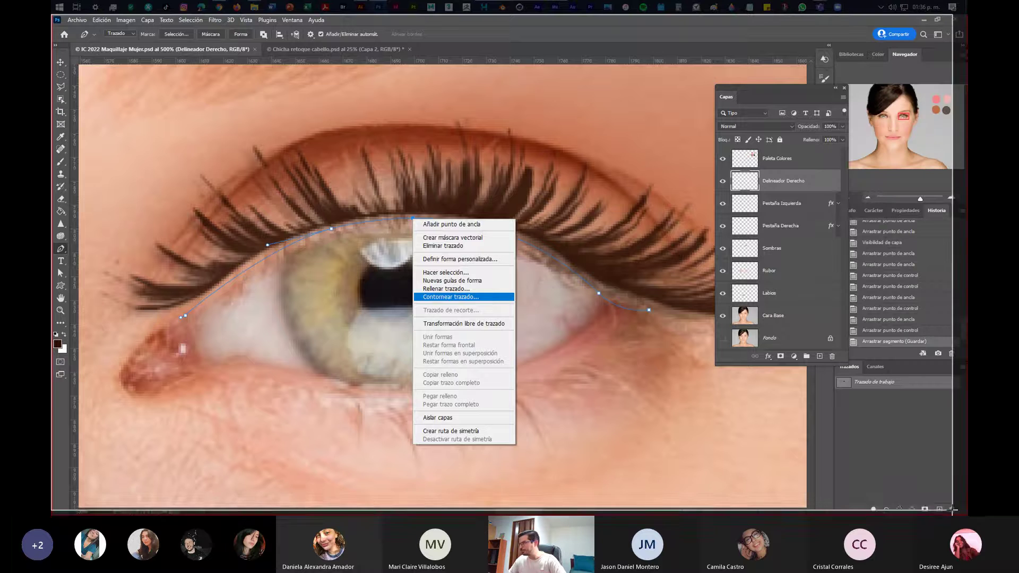
key("Escape")
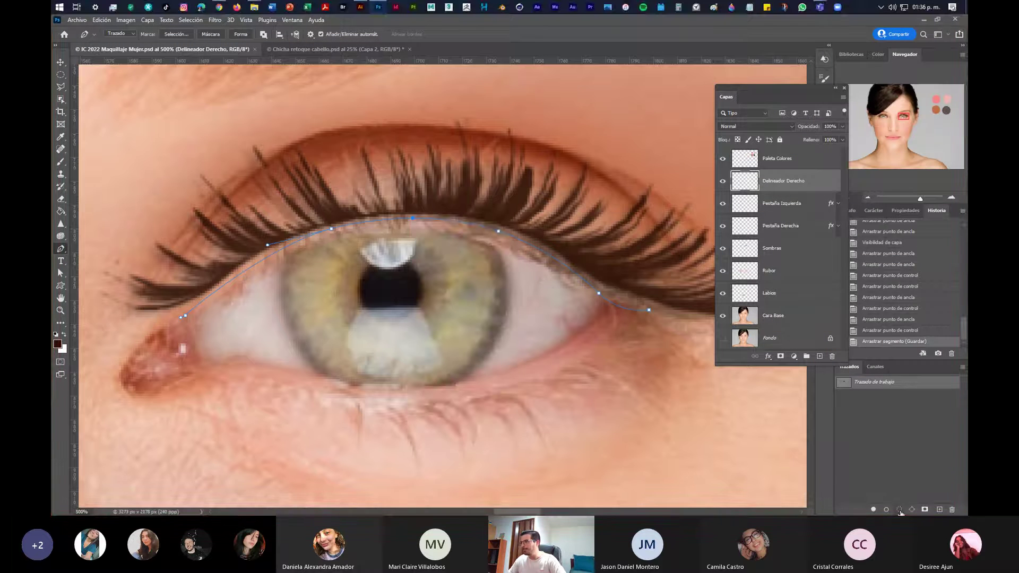
left_click(953, 7)
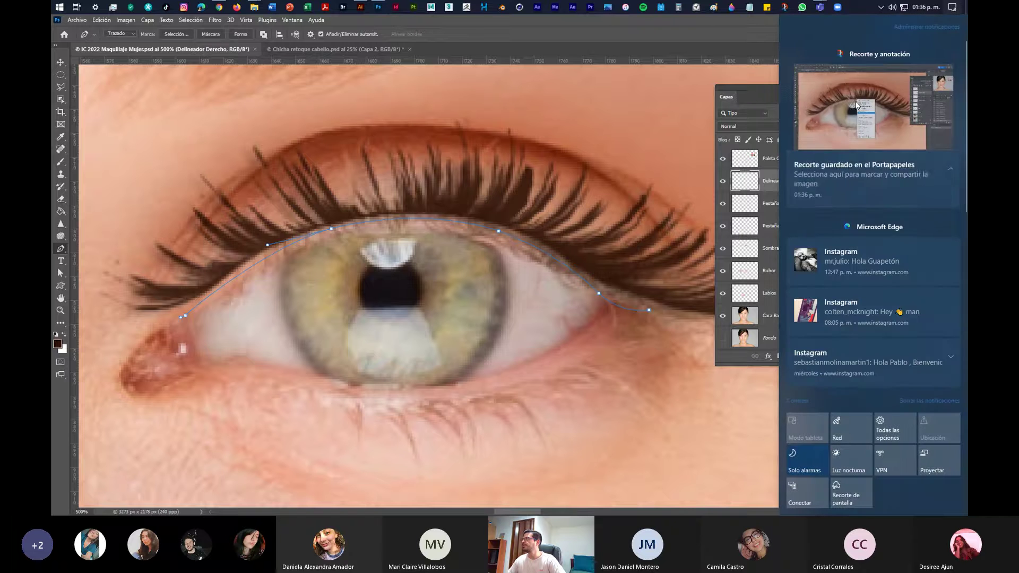
left_click(908, 84)
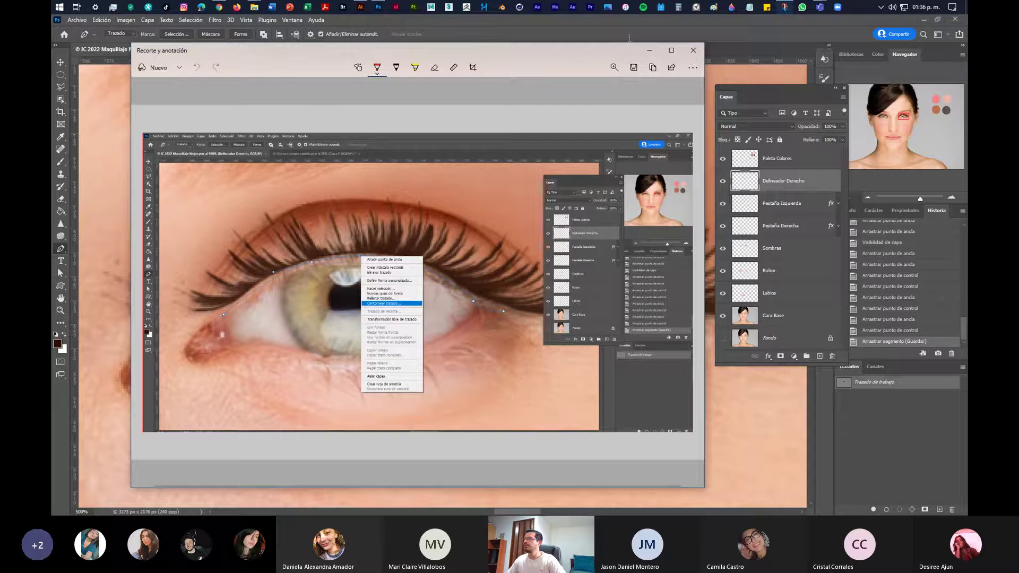
left_click(671, 51)
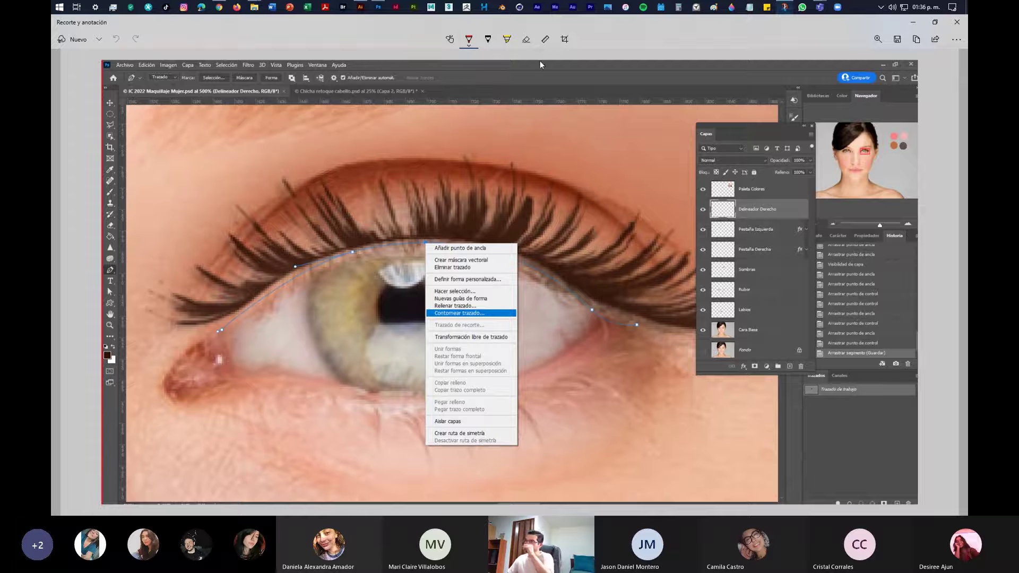
Circle the Contornear trazado command in red on the clip and save it as Contornear Trazado in PNG format in Downloads
mouse_move(428, 318)
left_mouse_down()
mouse_move(484, 323)
mouse_move(508, 308)
mouse_move(438, 306)
mouse_move(430, 318)
left_mouse_up()
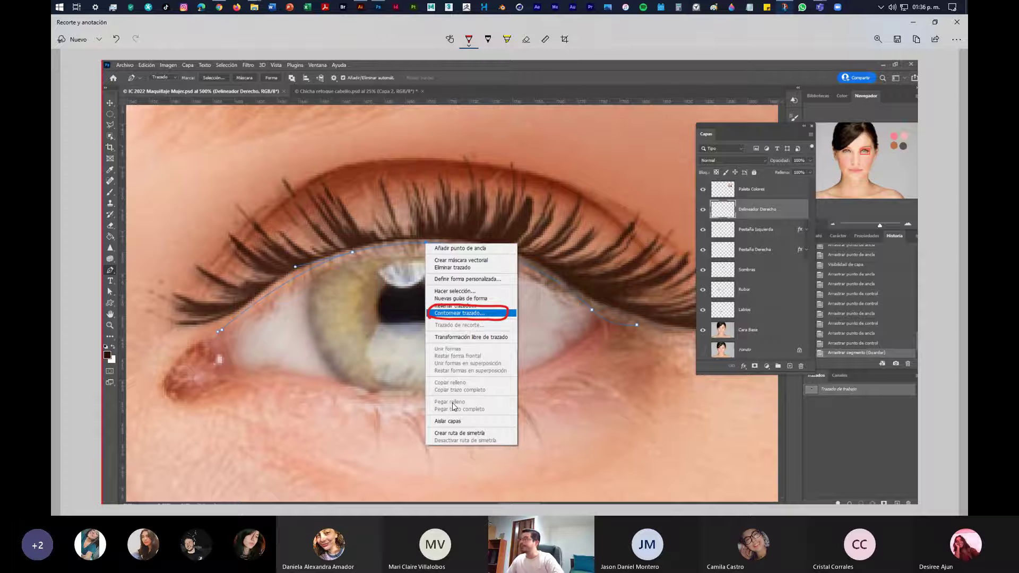
left_click(896, 41)
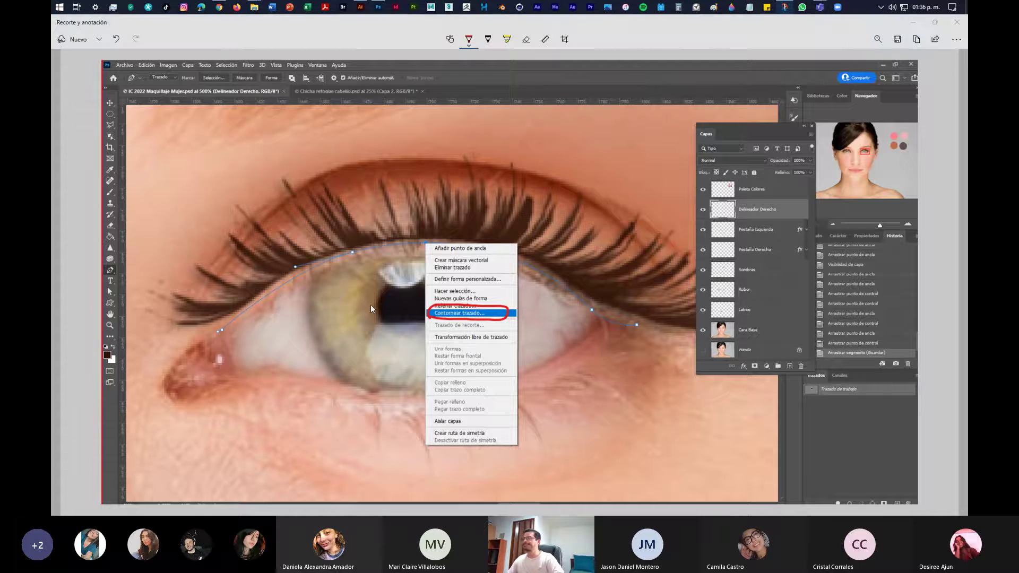
type("Contornear Trazado")
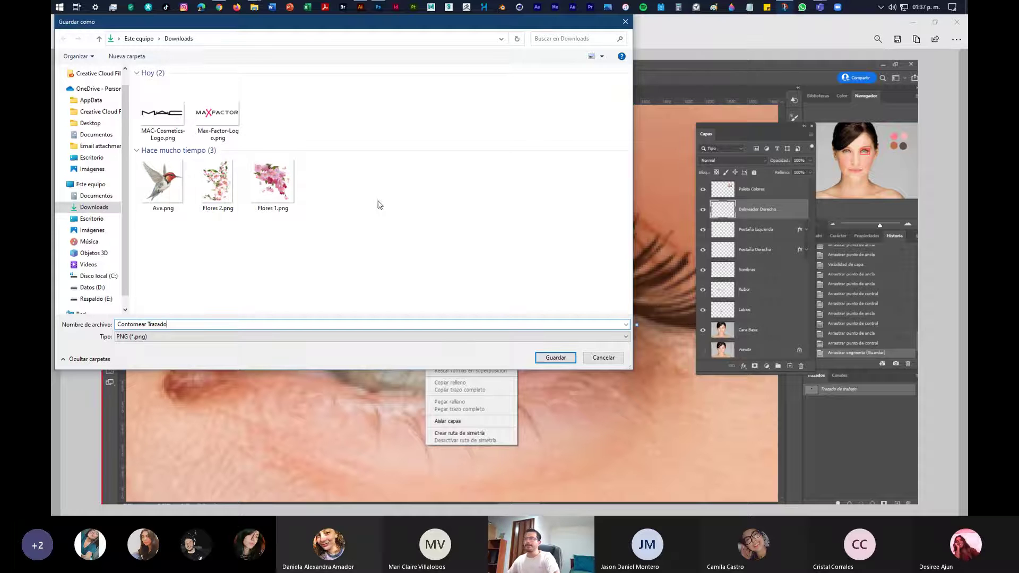
left_click(555, 358)
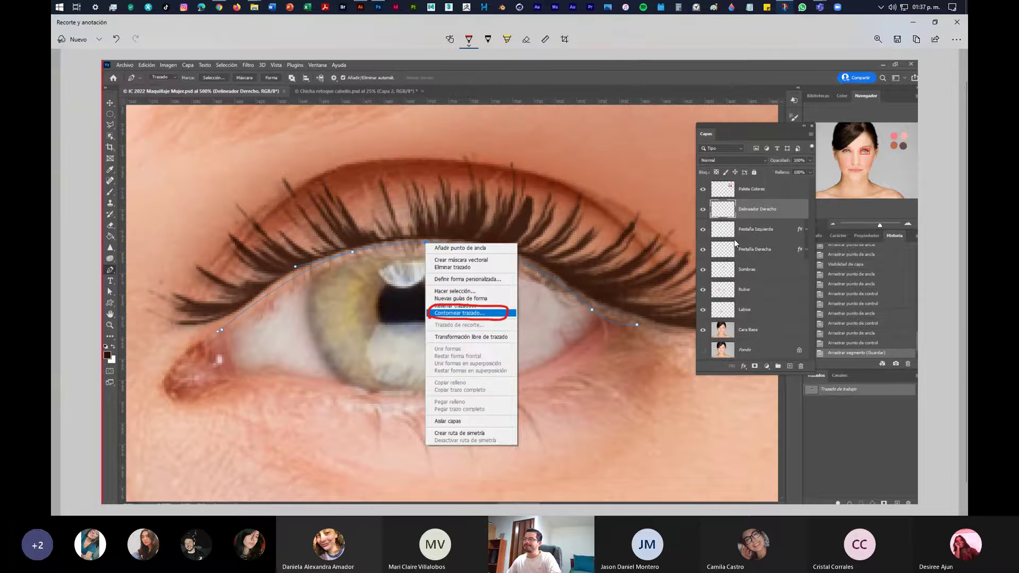
left_click(957, 24)
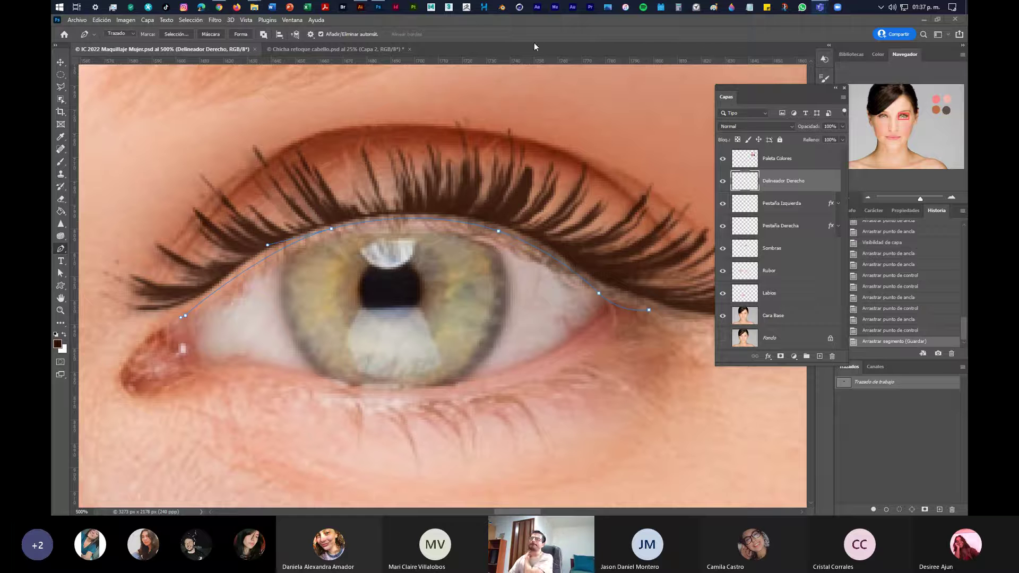
Switch to WhatsApp and send the image Contornear Trazado.png to the Diseño Compu II group chat
left_click(218, 8)
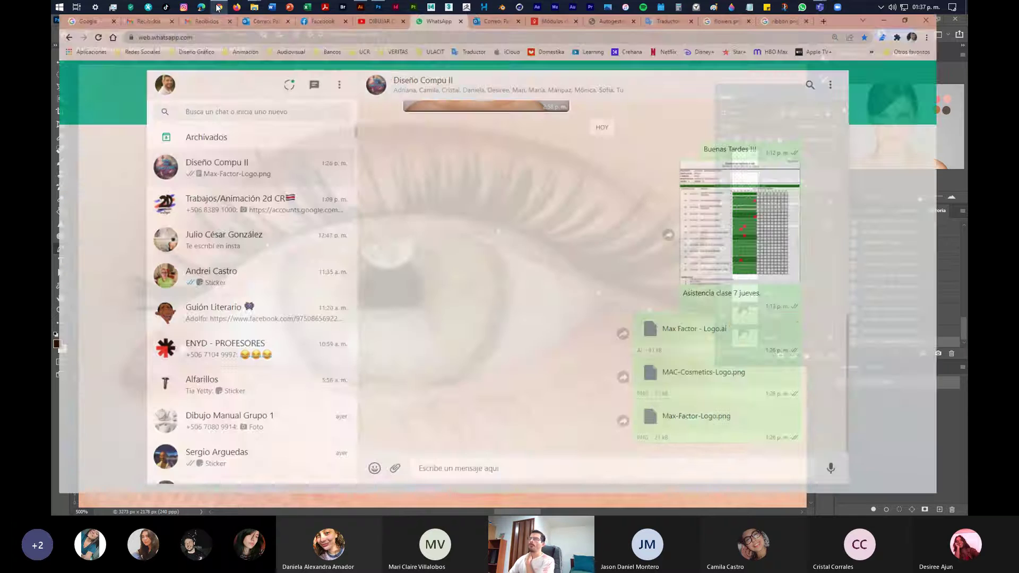
left_click(404, 496)
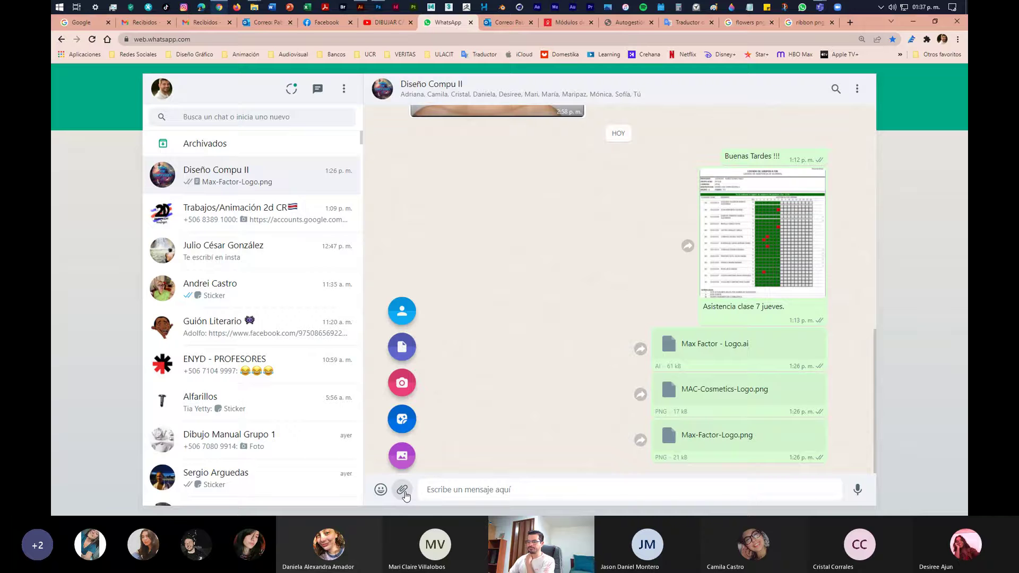
left_click(403, 456)
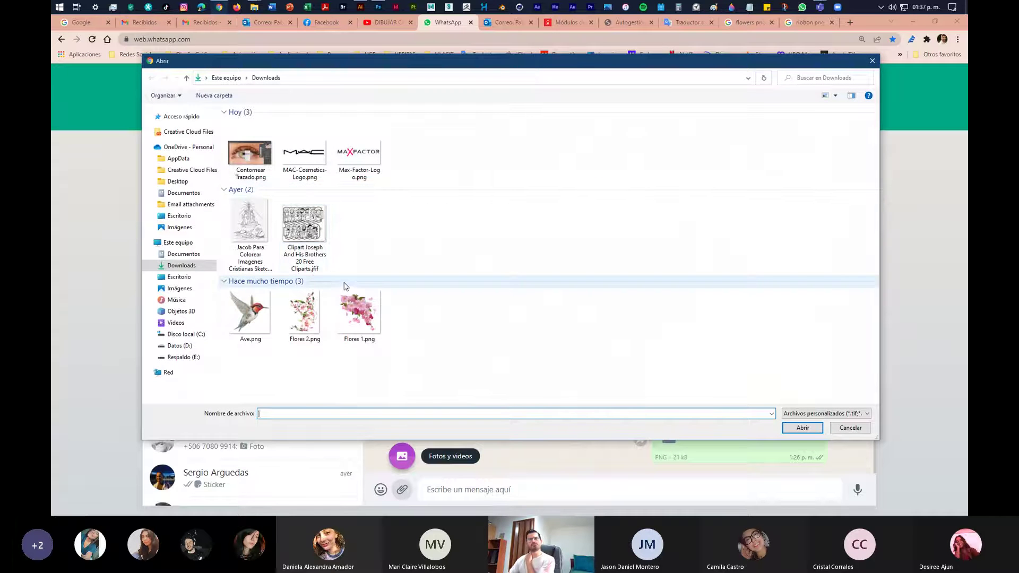
left_click(250, 155)
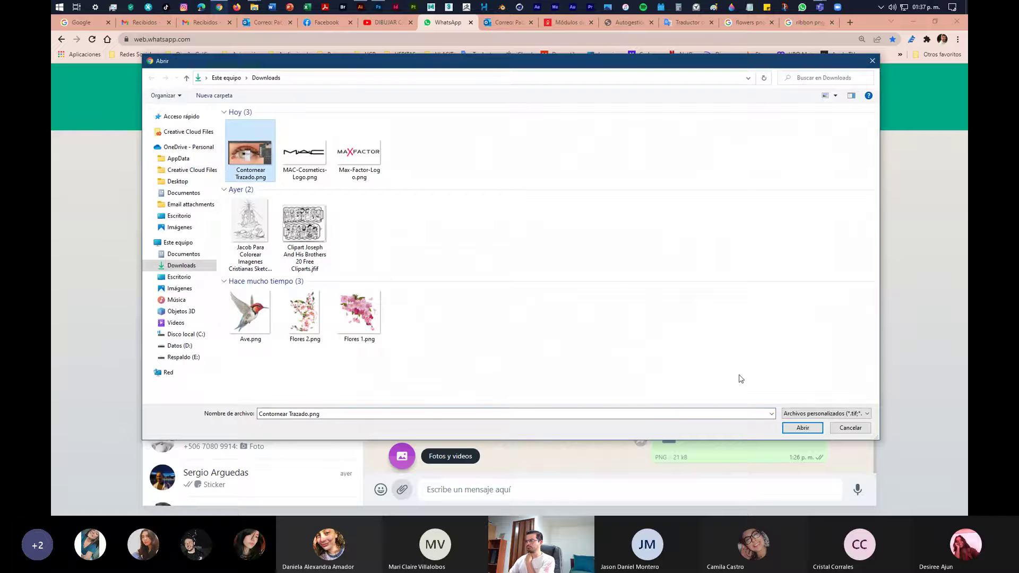
left_click(803, 431)
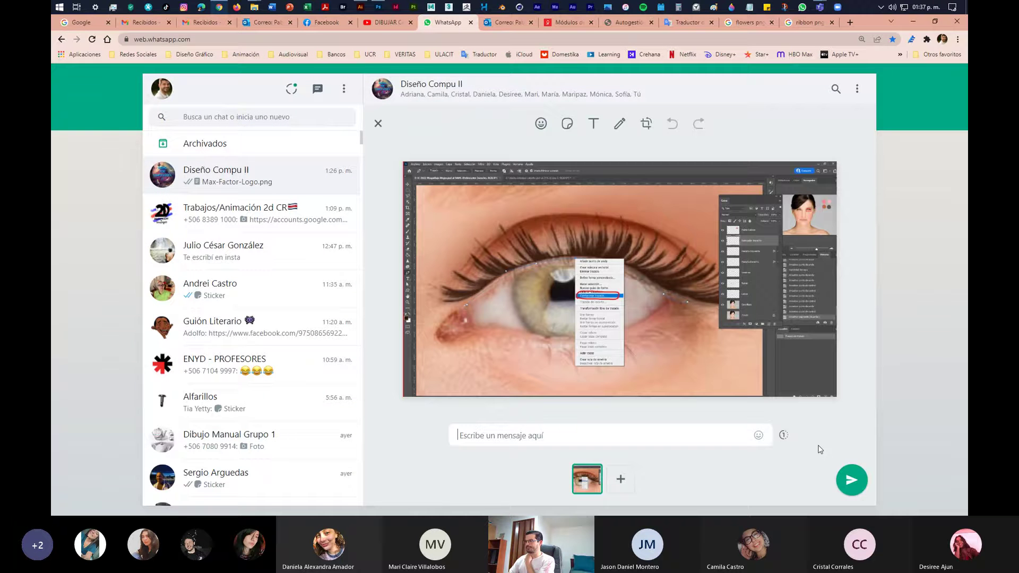
left_click(849, 480)
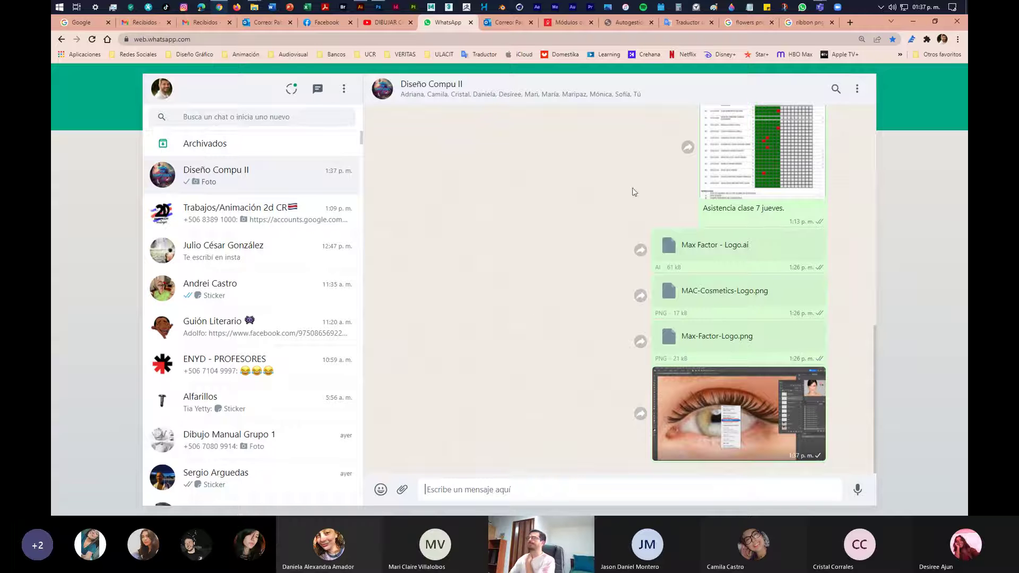
left_click(912, 22)
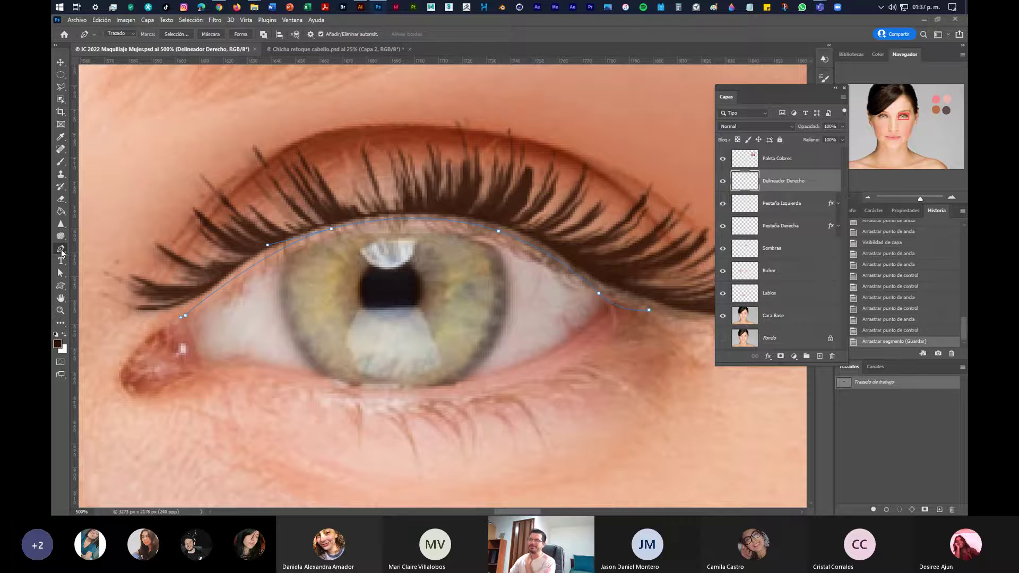
Stroke the eyeliner path on the Delineador Derecho layer using Pincel with Simular presión enabled
right_click(428, 218)
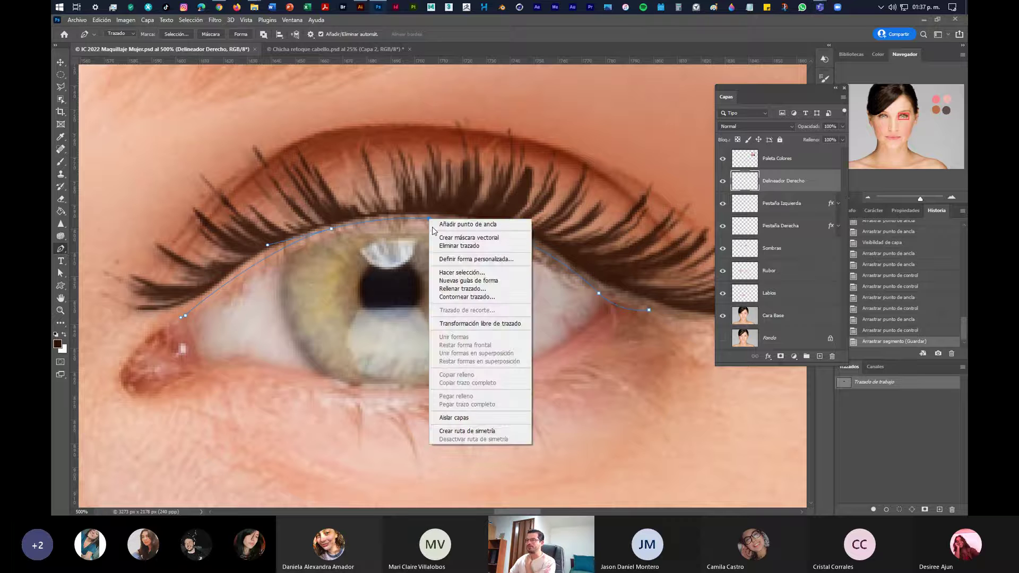
left_click(467, 296)
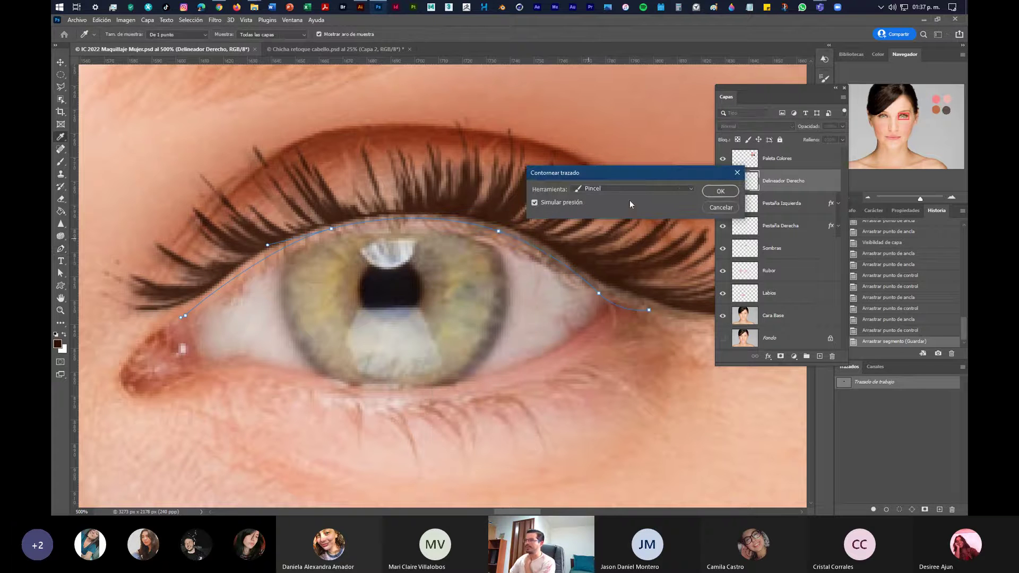
left_click_drag(656, 173, 426, 272)
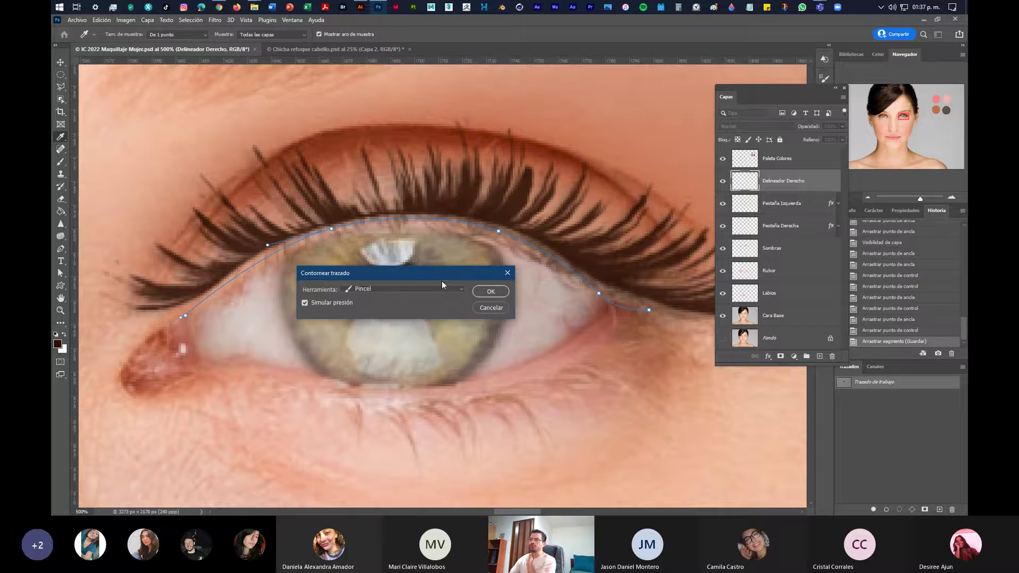
left_click(435, 288)
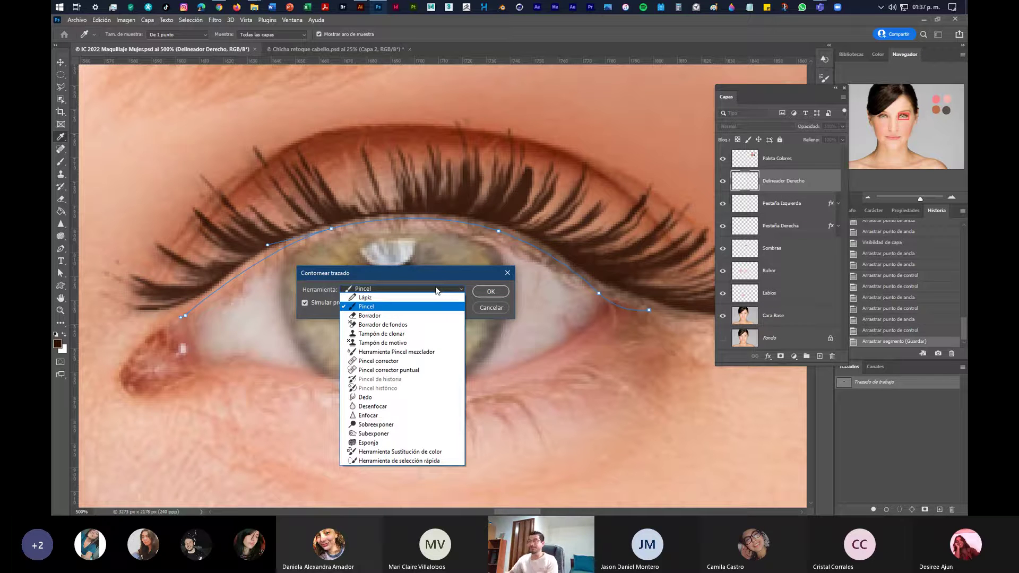
left_click(367, 308)
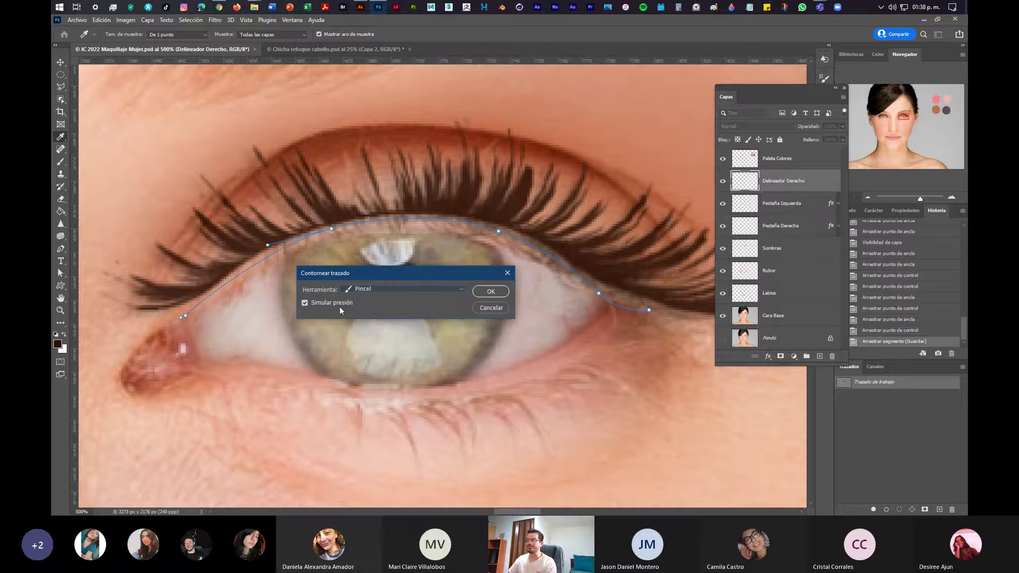
left_click(491, 292)
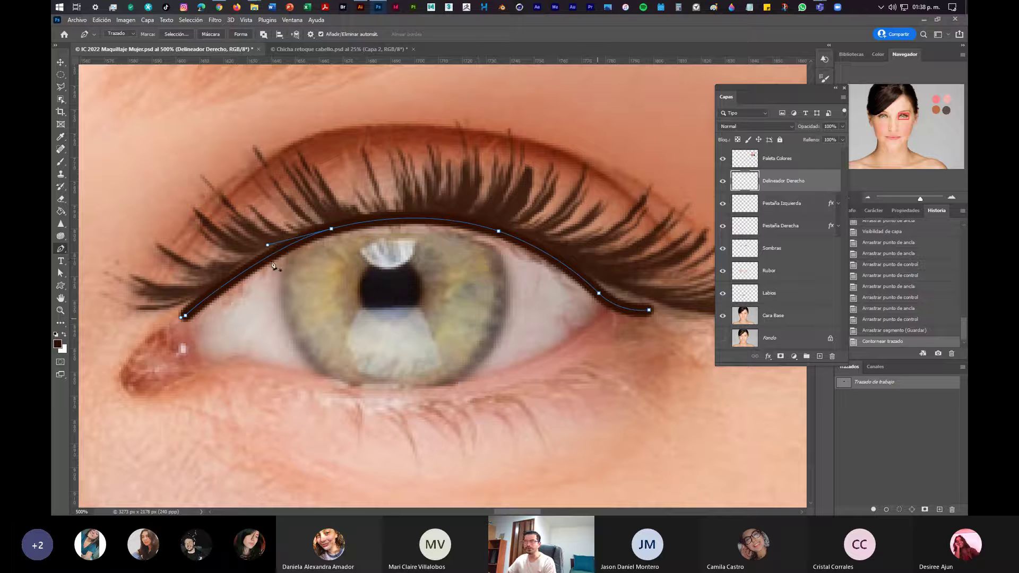
Move the eyeliner stroke slightly upward along the upper lash line with the Move tool
left_click(62, 62)
left_click(577, 382)
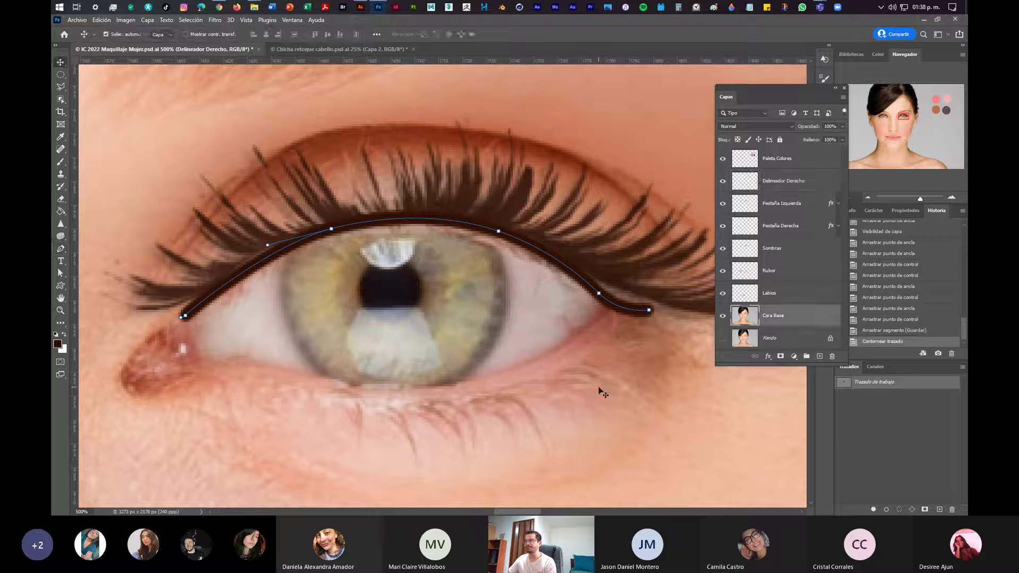
mouse_move(414, 219)
left_mouse_down()
mouse_move(424, 279)
mouse_move(412, 219)
left_mouse_up()
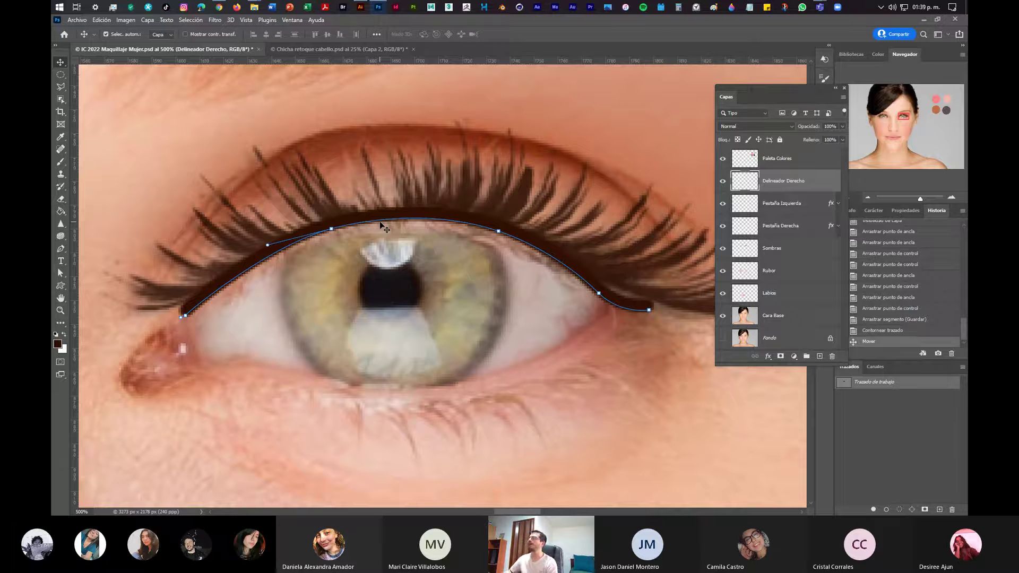
Switch to Google Translate in the browser and translate "contornear trazado" from Spanish to English
left_click(924, 23)
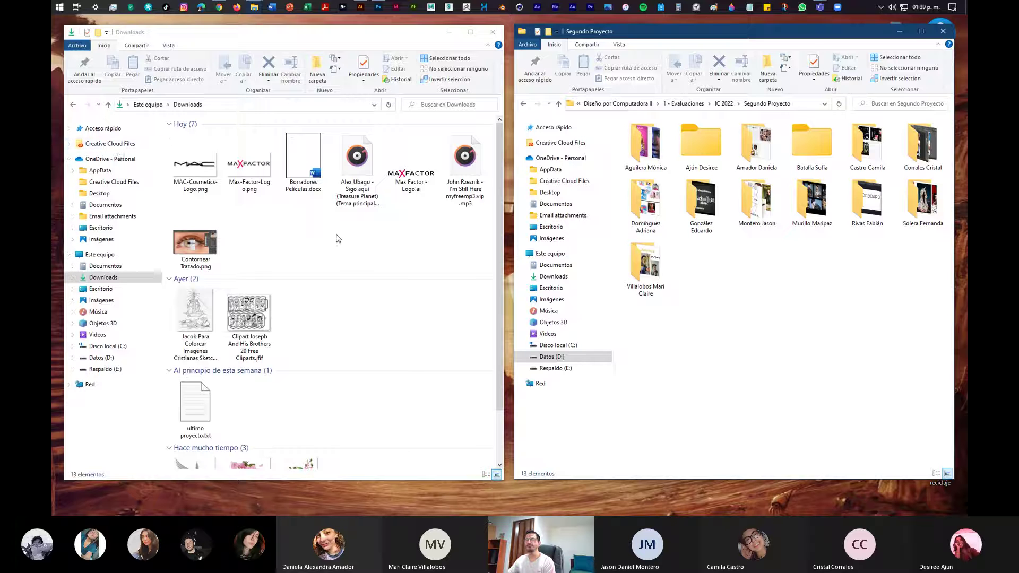
left_click(219, 6)
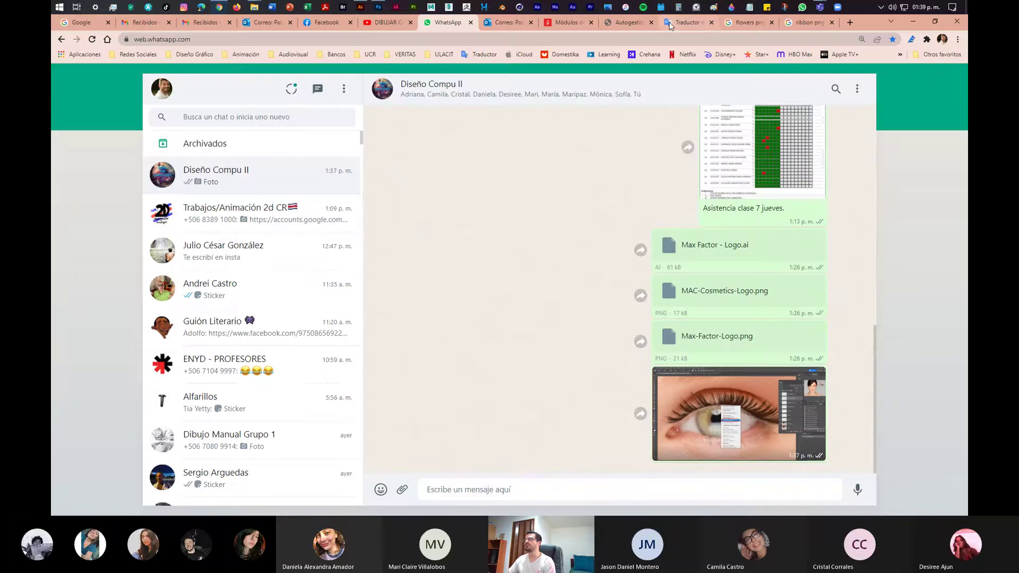
left_click(686, 22)
double_click(266, 165)
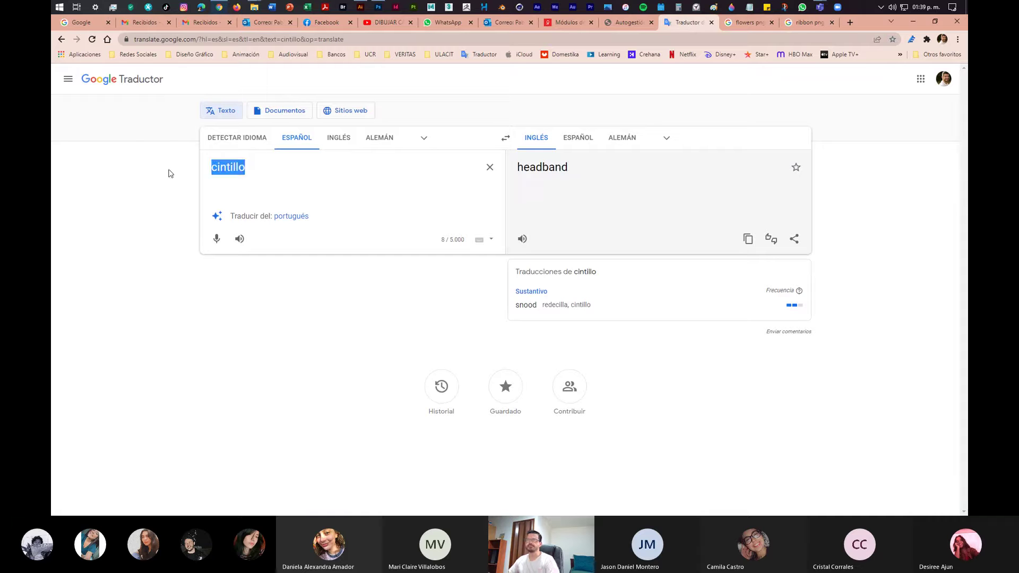
type("contor")
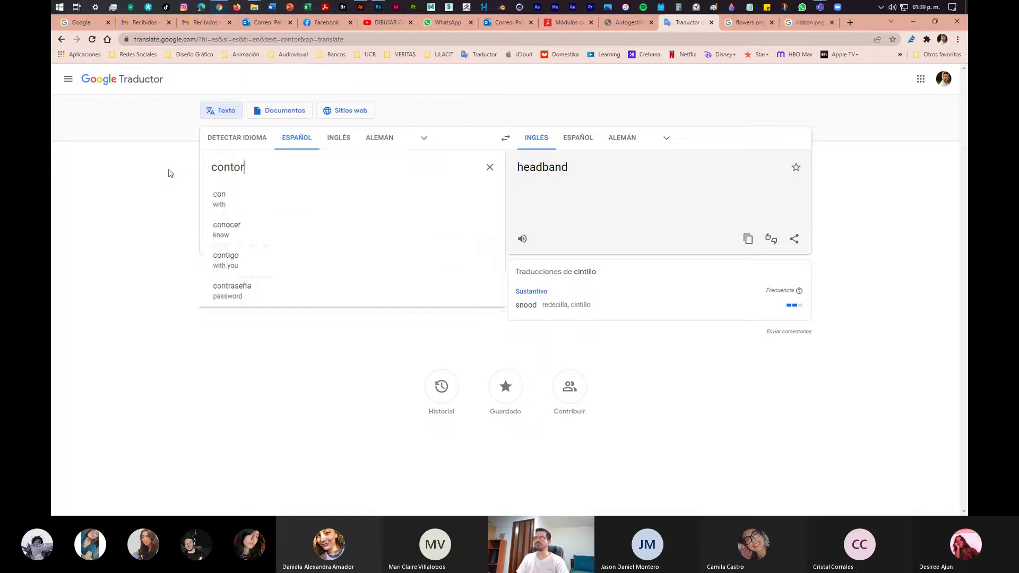
type("near tra")
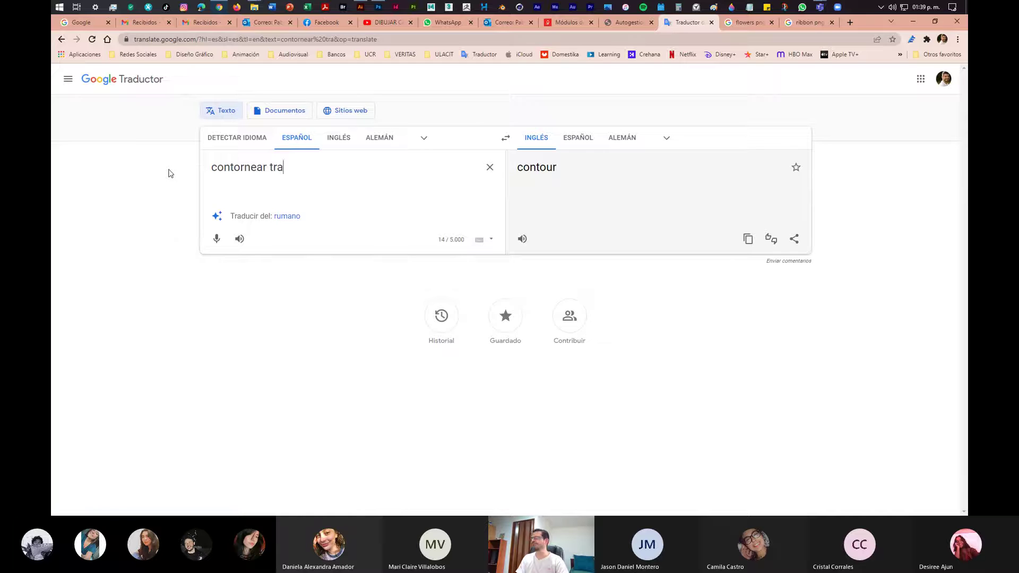
type("zado")
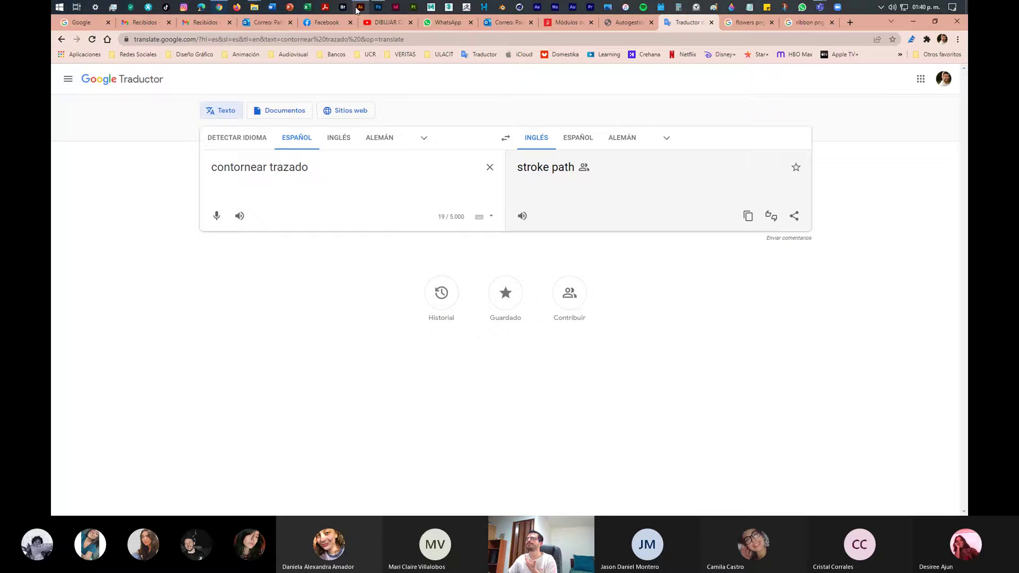
Switch to Photoshop, add a new layer above Delineador Derecho, and draw a Pen path along the upper lip's edge from corner to corner
left_click(378, 7)
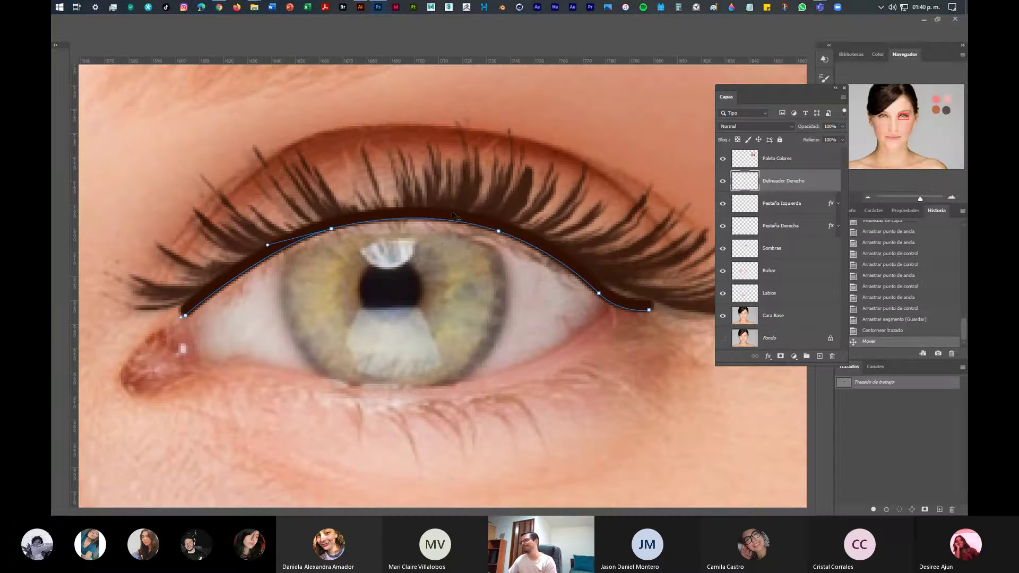
left_click(819, 356)
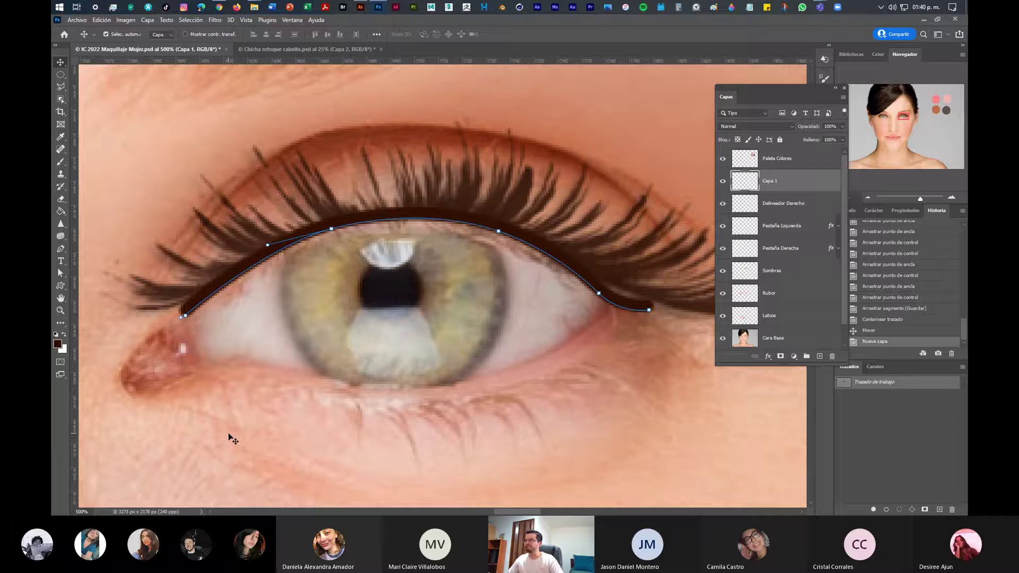
left_click_drag(904, 116, 893, 136)
left_click(869, 198)
left_click(869, 198)
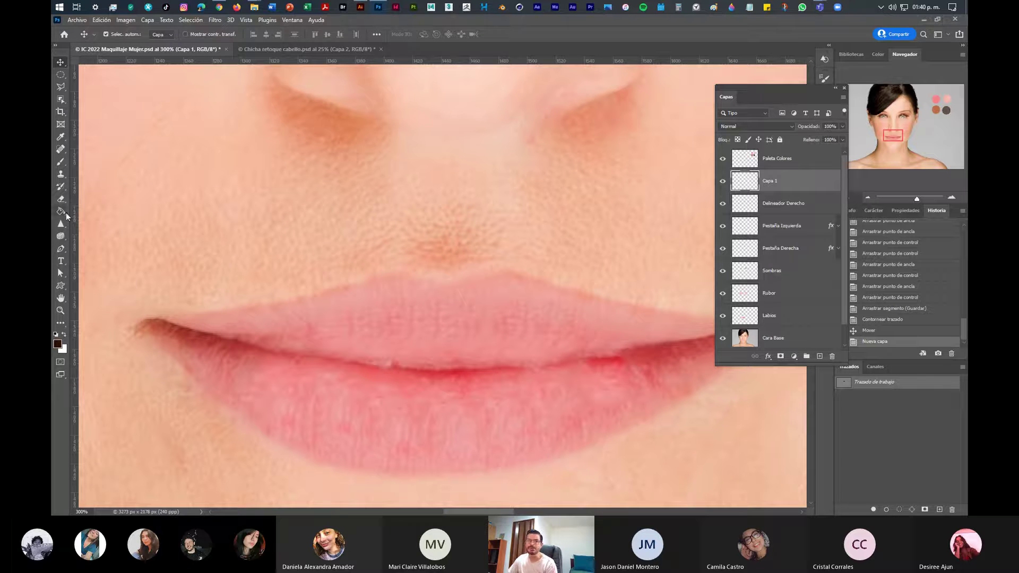
left_click(60, 249)
left_click_drag(167, 317, 172, 317)
left_click_drag(374, 280, 473, 276)
left_click_drag(525, 273, 518, 301)
left_click_drag(629, 326, 664, 328)
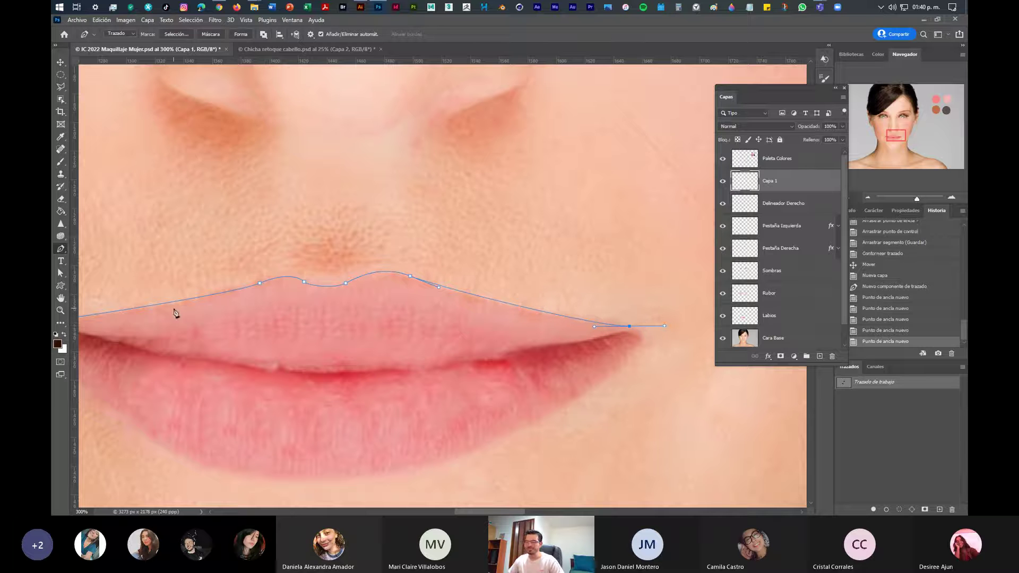
Adjust the lip path's anchor points at the cupid's bow and one mouth corner to fit the lip edge, then reactivate the Pen tool
left_click(64, 63)
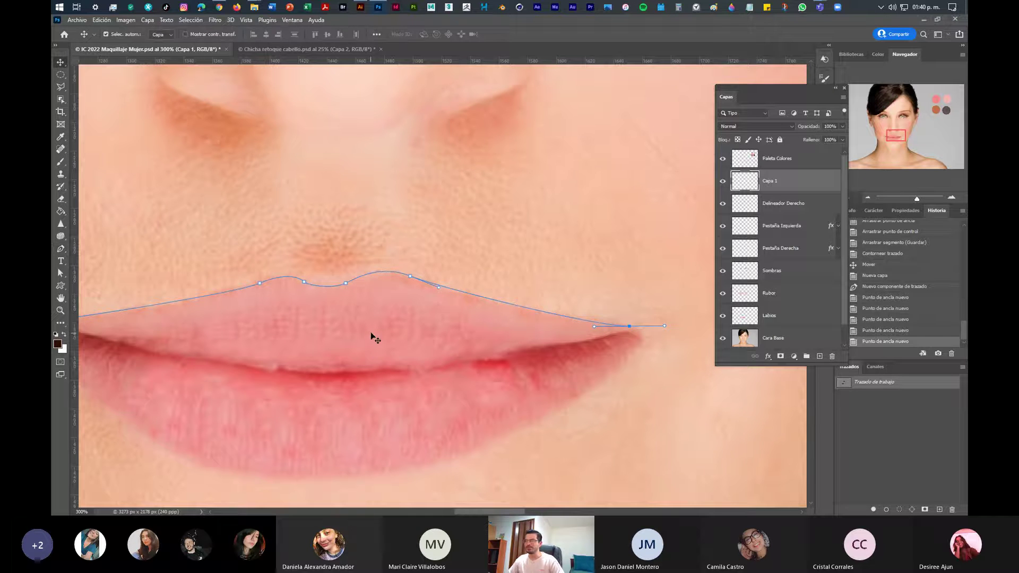
left_click_drag(370, 332, 416, 315)
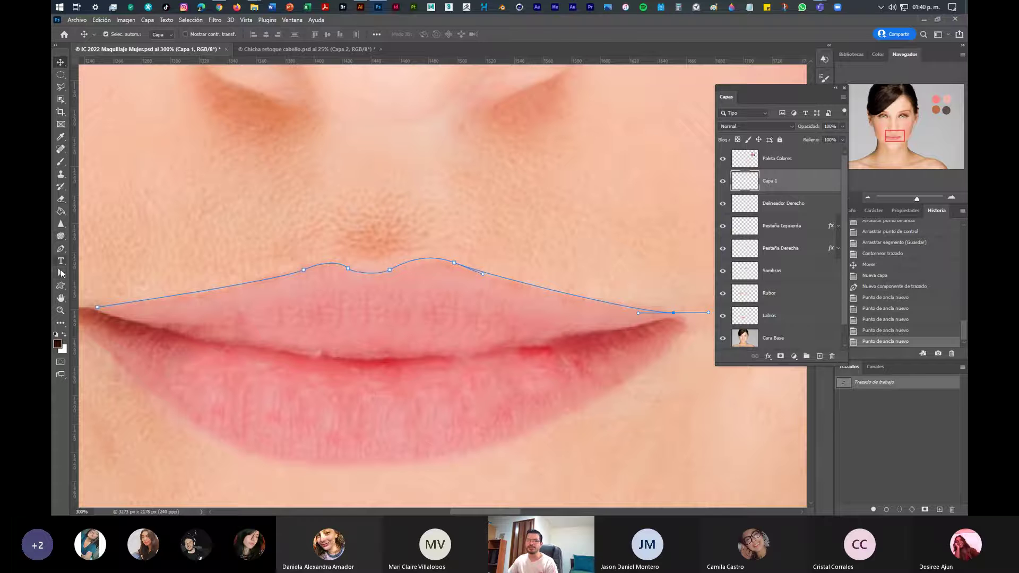
left_click(62, 273)
left_click_drag(456, 266, 459, 271)
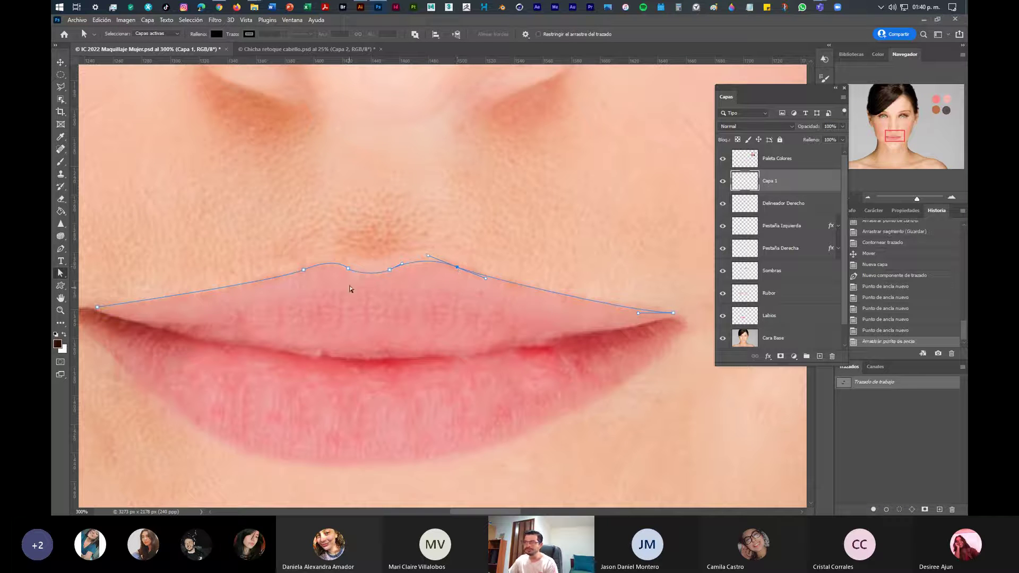
left_click_drag(349, 270, 390, 270)
left_click_drag(304, 273, 298, 271)
left_click_drag(97, 309, 107, 310)
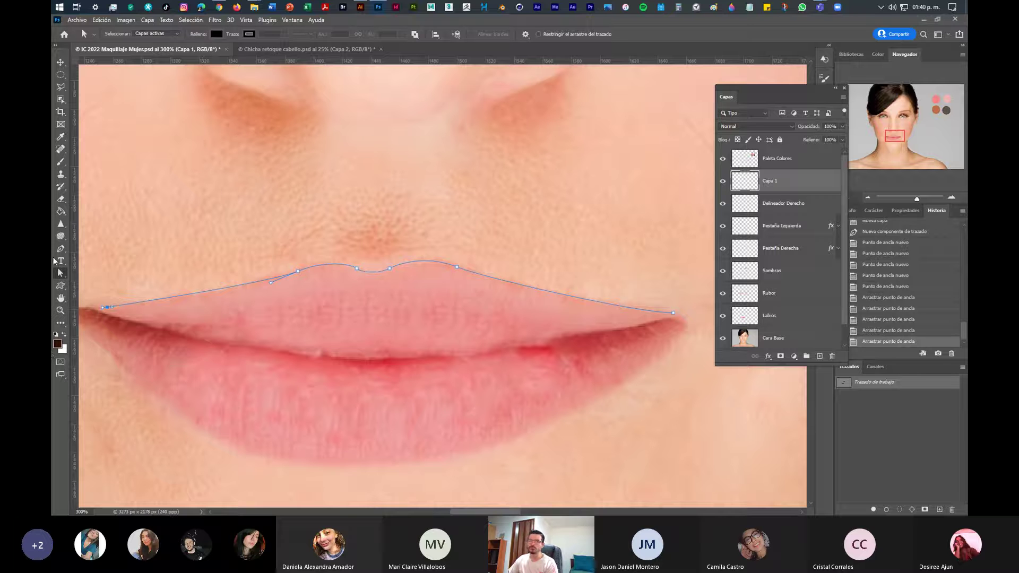
left_click(61, 249)
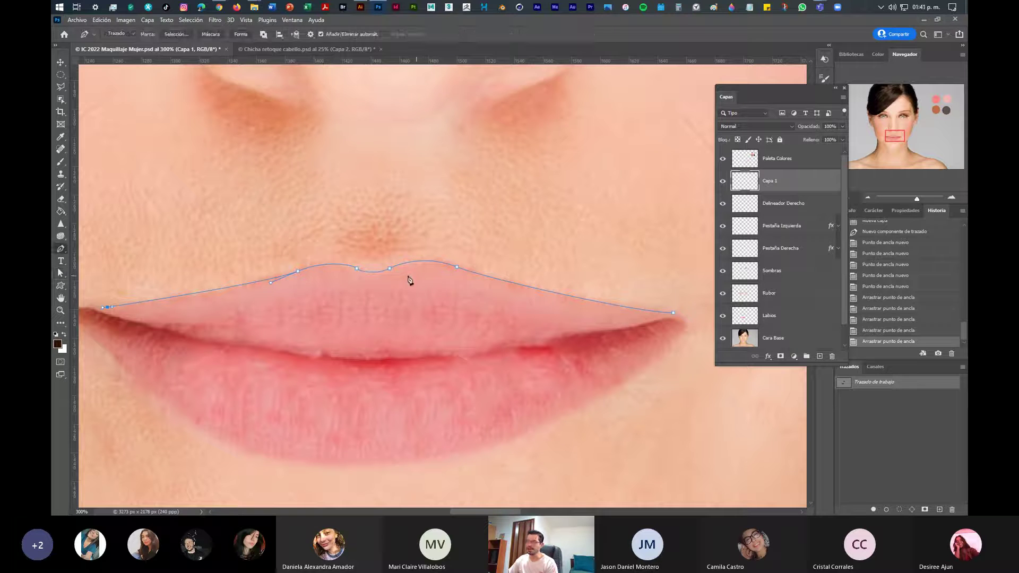
Stroke the upper lip path with Contornear trazado using Pincel as the tool and Simular presión enabled
left_click(374, 272)
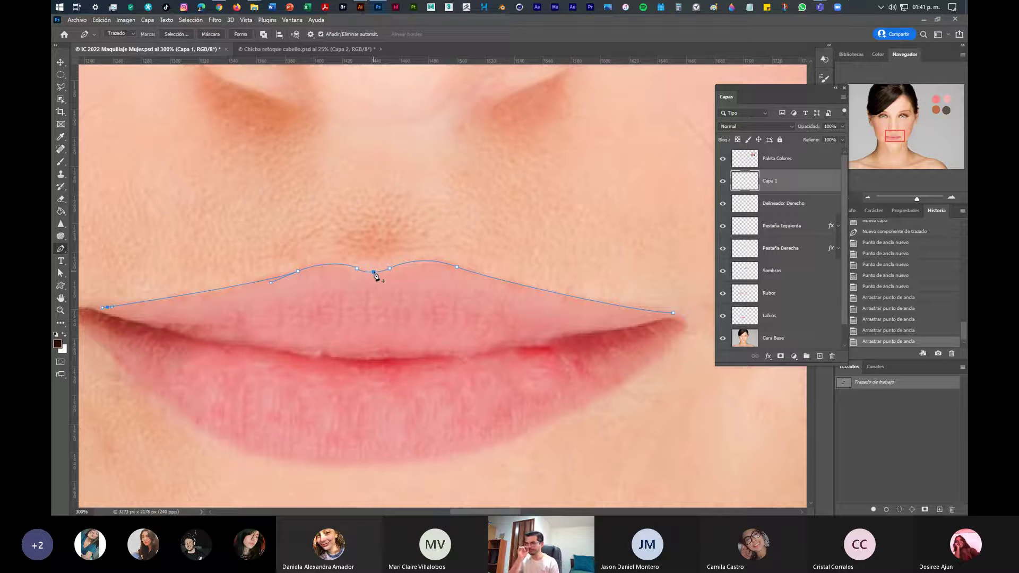
key("super+plus")
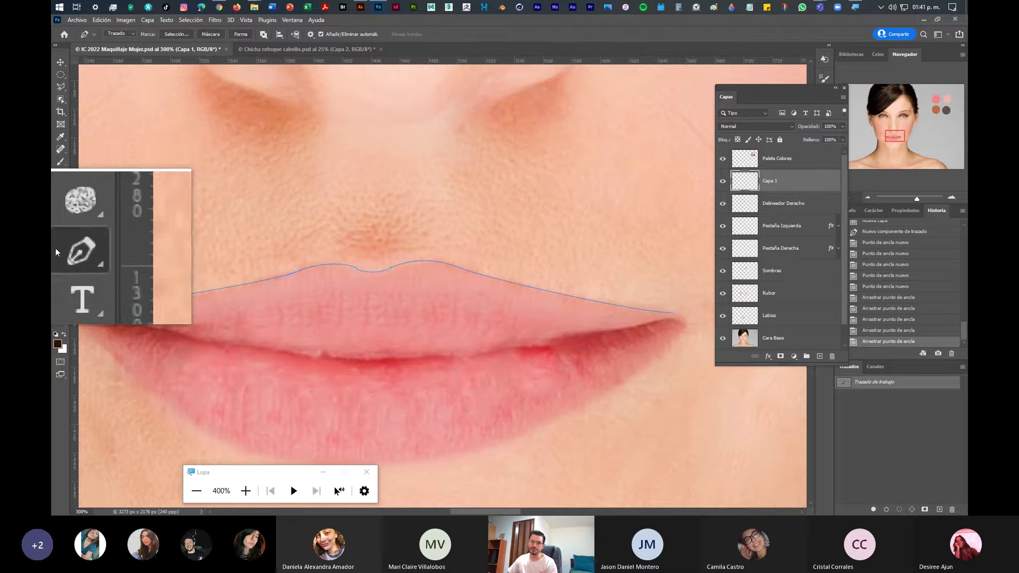
right_click(373, 275)
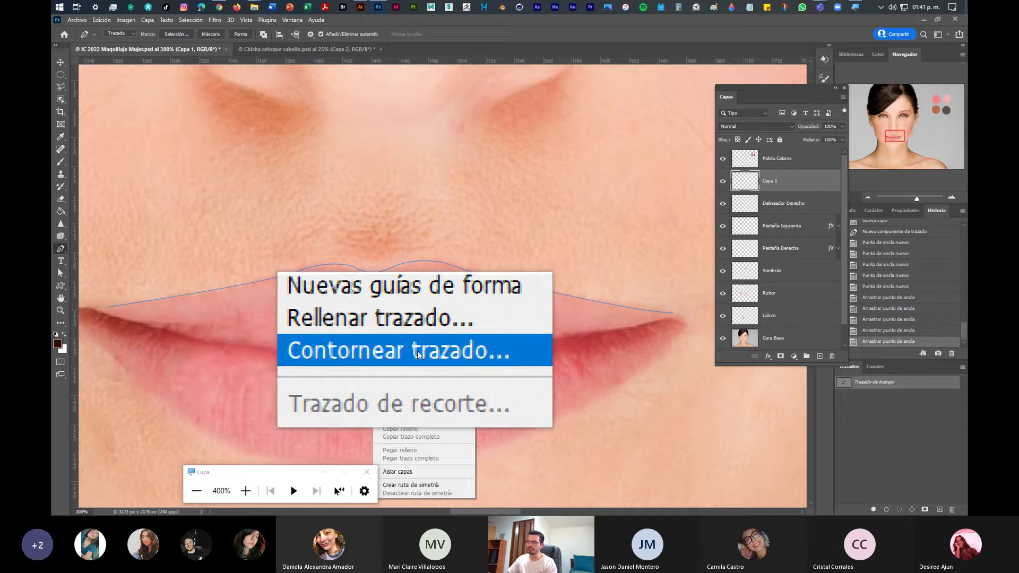
left_click(416, 350)
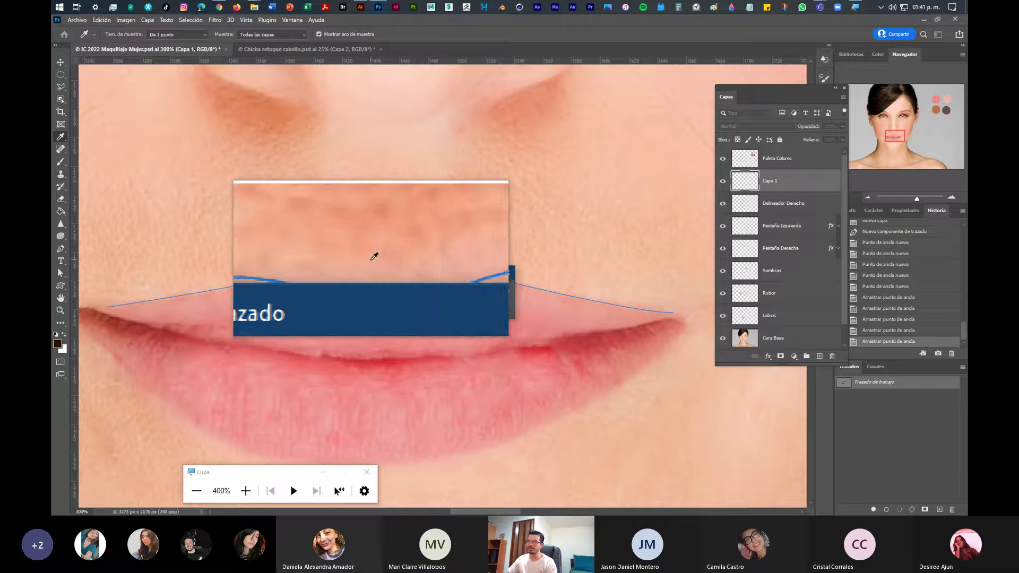
left_click(368, 476)
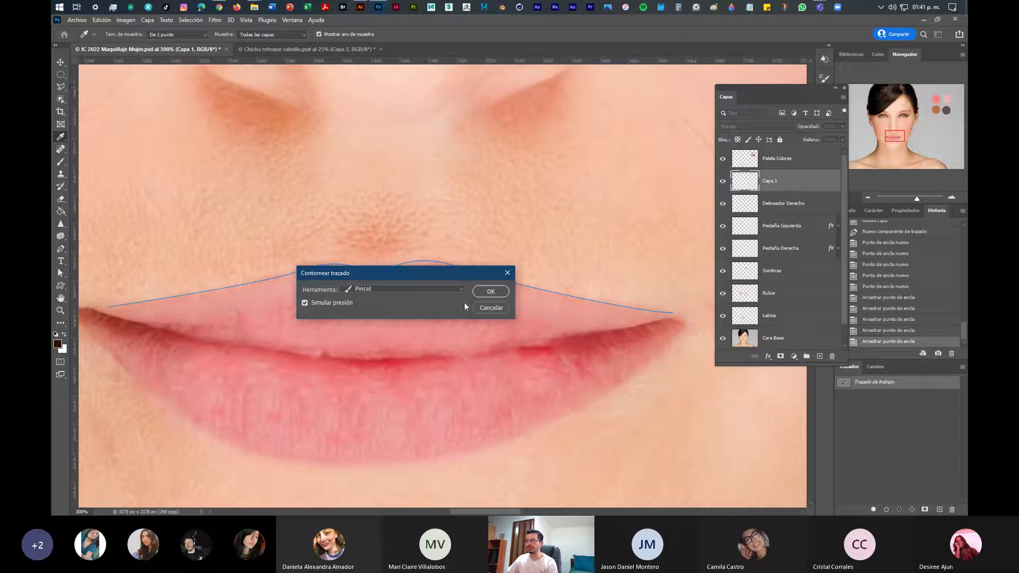
left_click(490, 292)
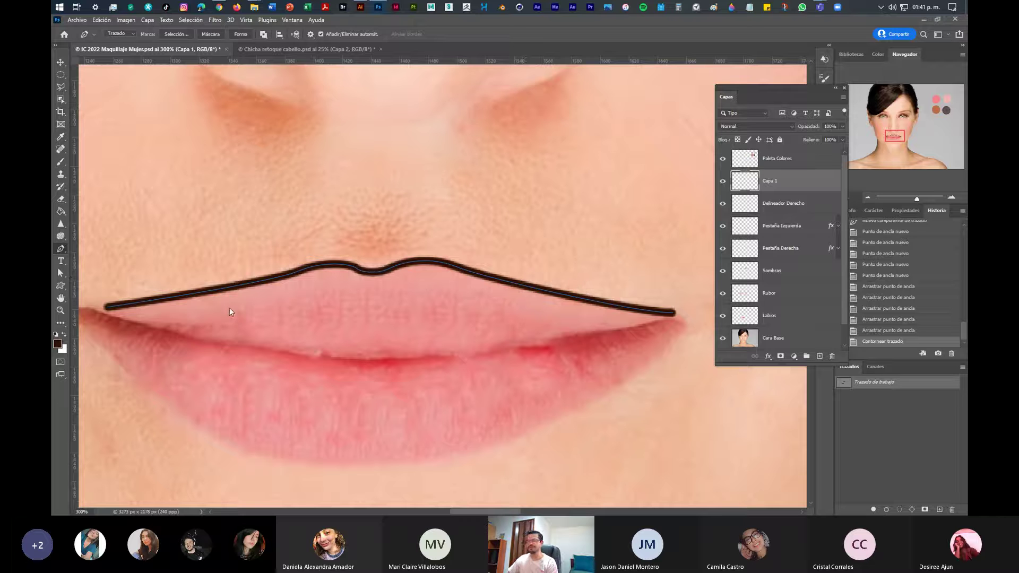
Set the foreground color to bright purple #cd13fb and reactivate the Pen tool
left_click(57, 344)
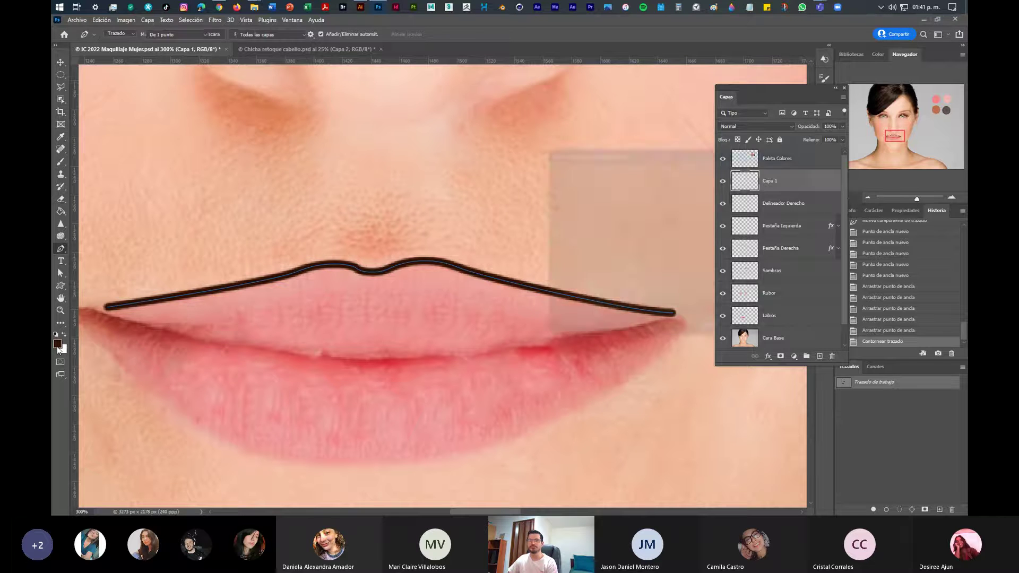
left_click_drag(684, 208, 698, 200)
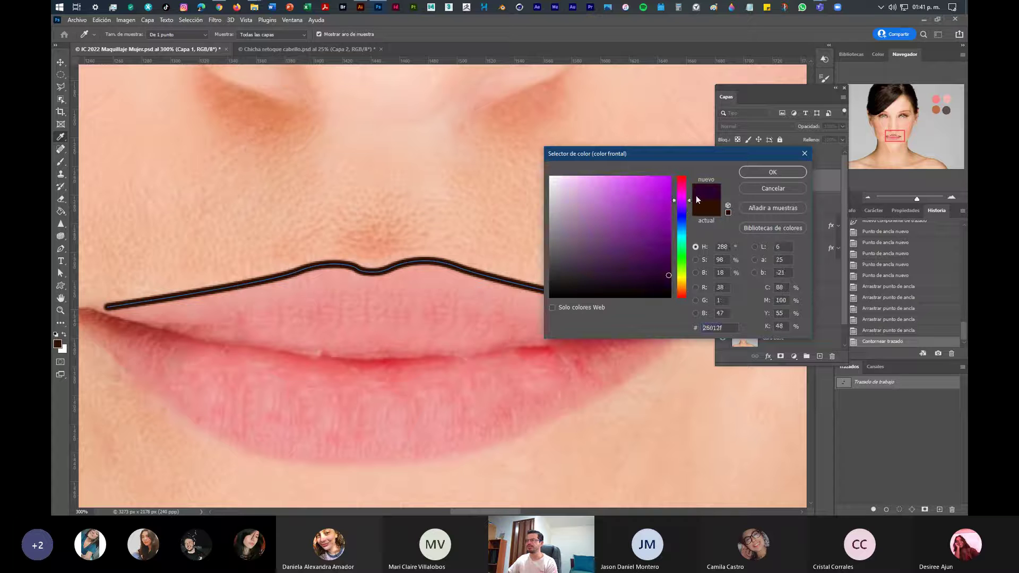
left_click(662, 178)
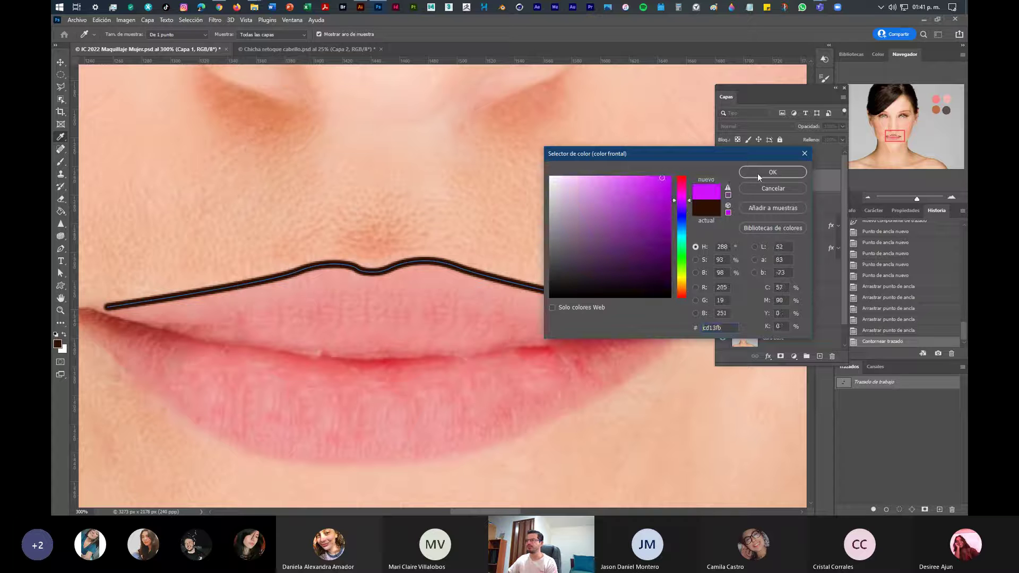
left_click(772, 172)
key("p")
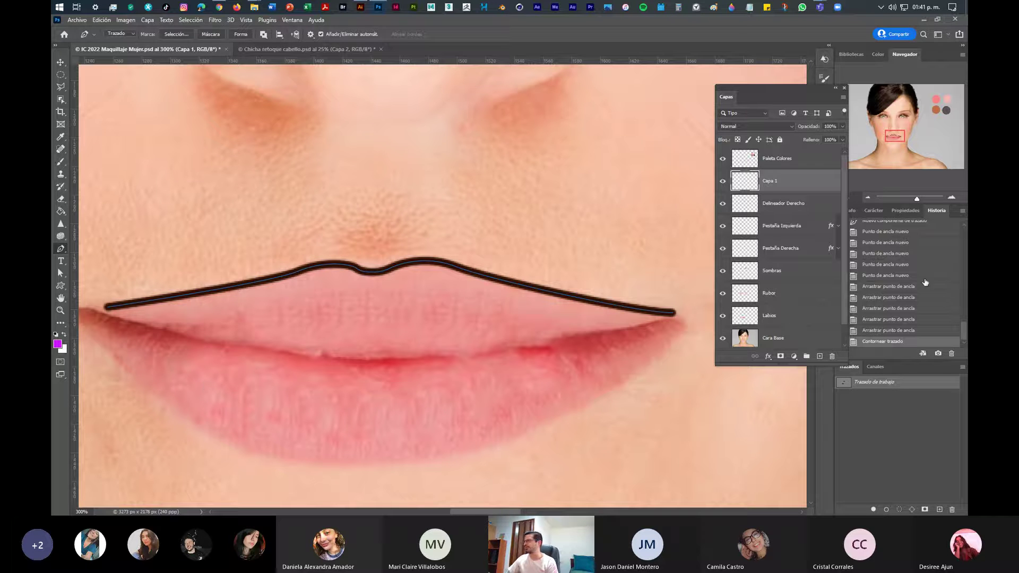
Revert the document history to the Mover state before the lip outline's new layer was added
scroll(901, 270, "up", 1)
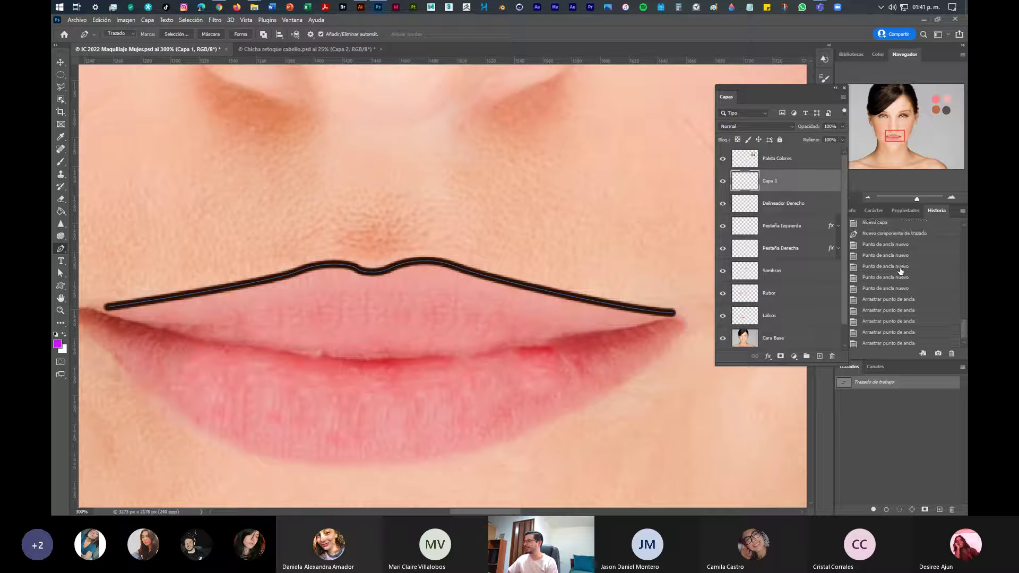
scroll(900, 268, "up", 1)
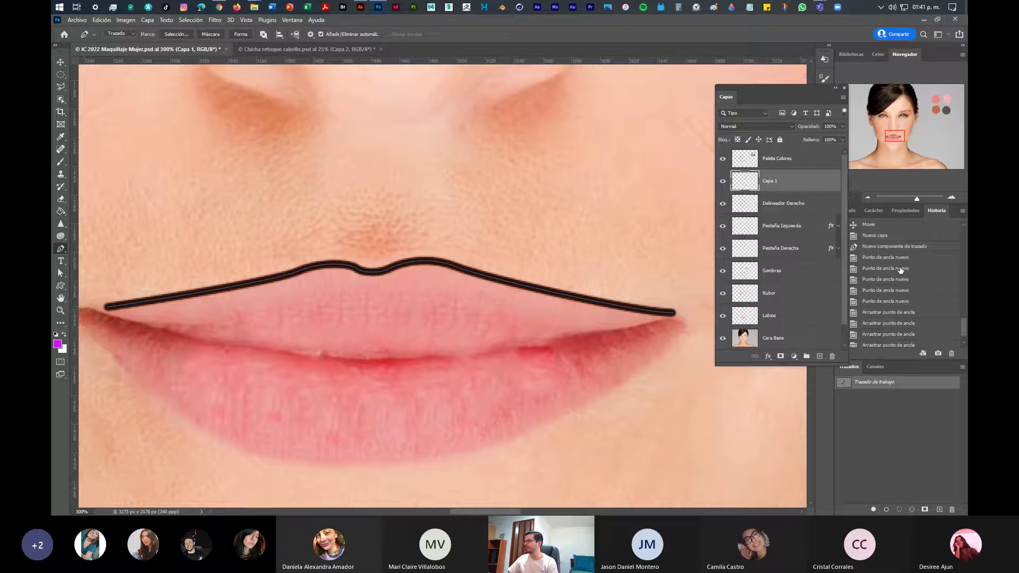
left_click(906, 227)
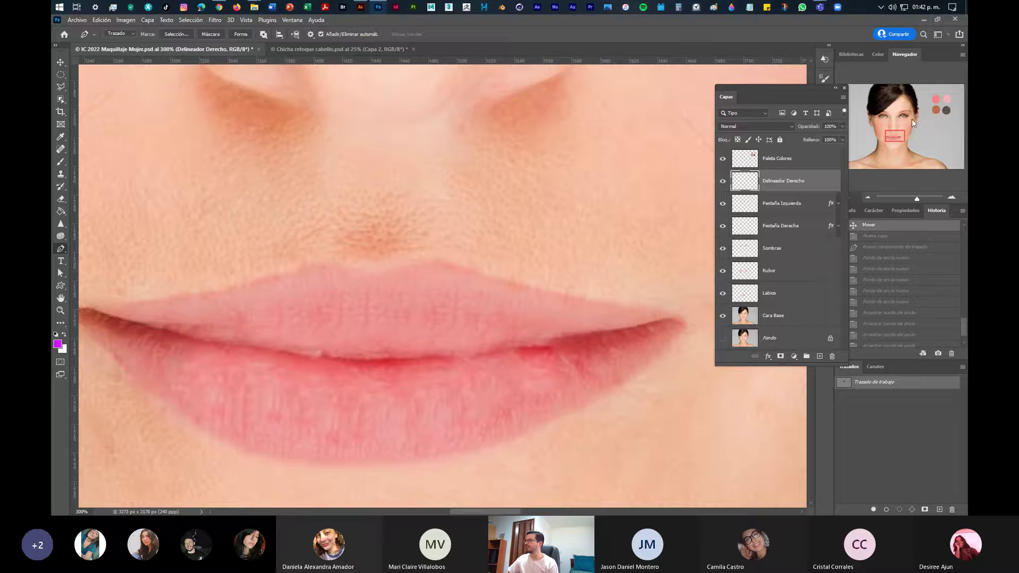
Bring the eye with the stroked eyeliner back into view and activate the Move tool
left_click_drag(900, 130, 912, 117)
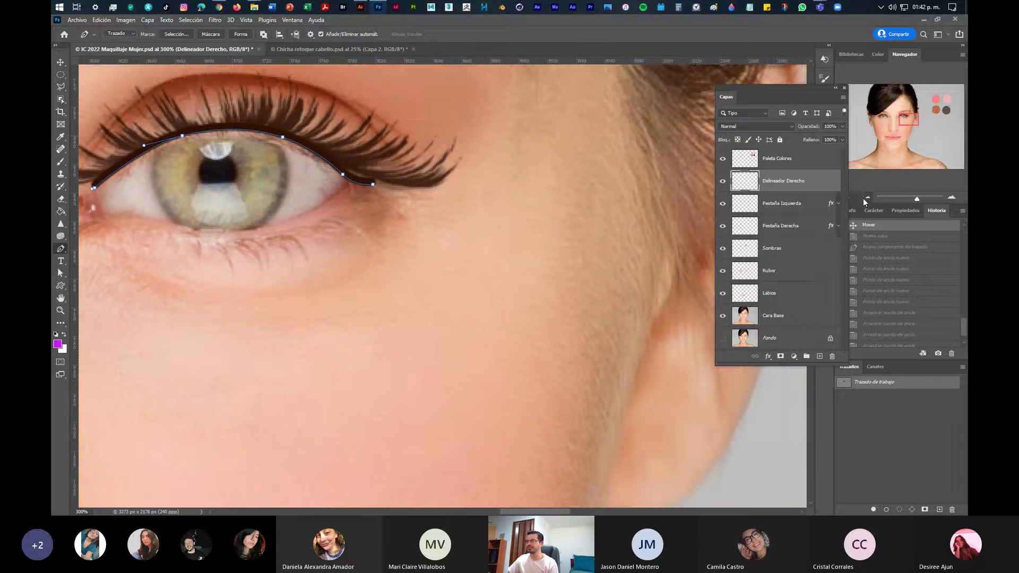
left_click(863, 198)
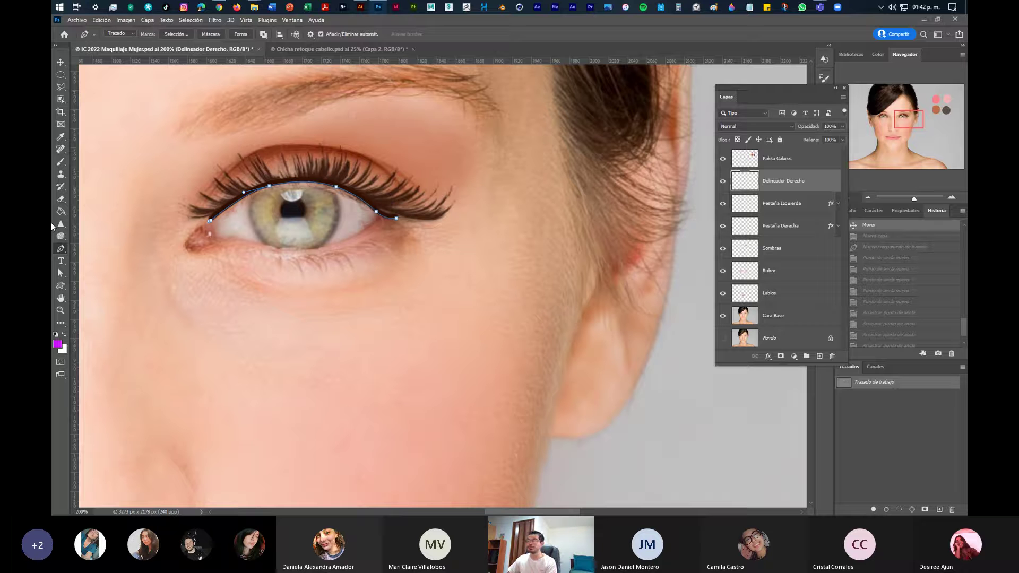
scroll(340, 202, "up", 6)
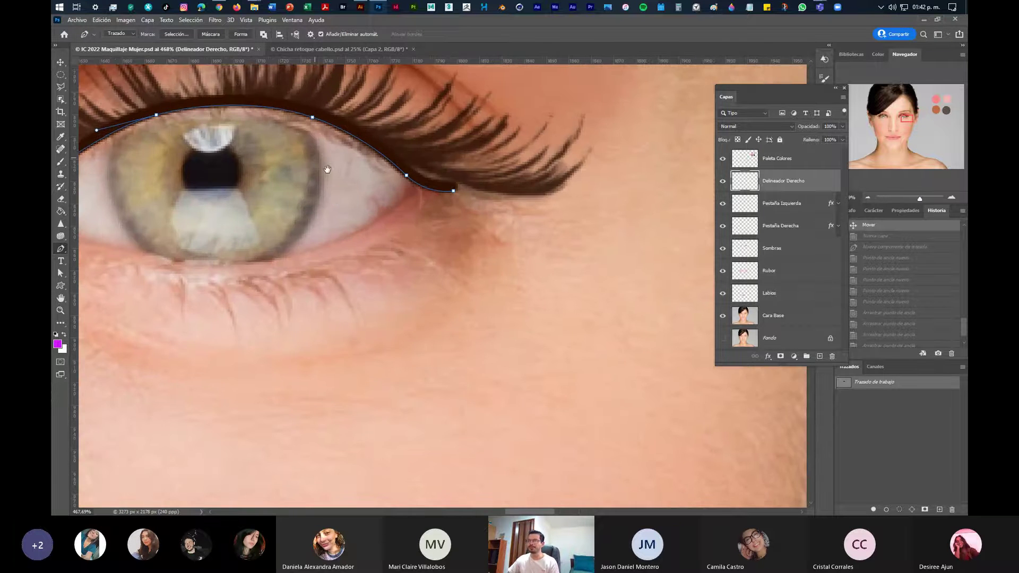
scroll(439, 241, "up", 1)
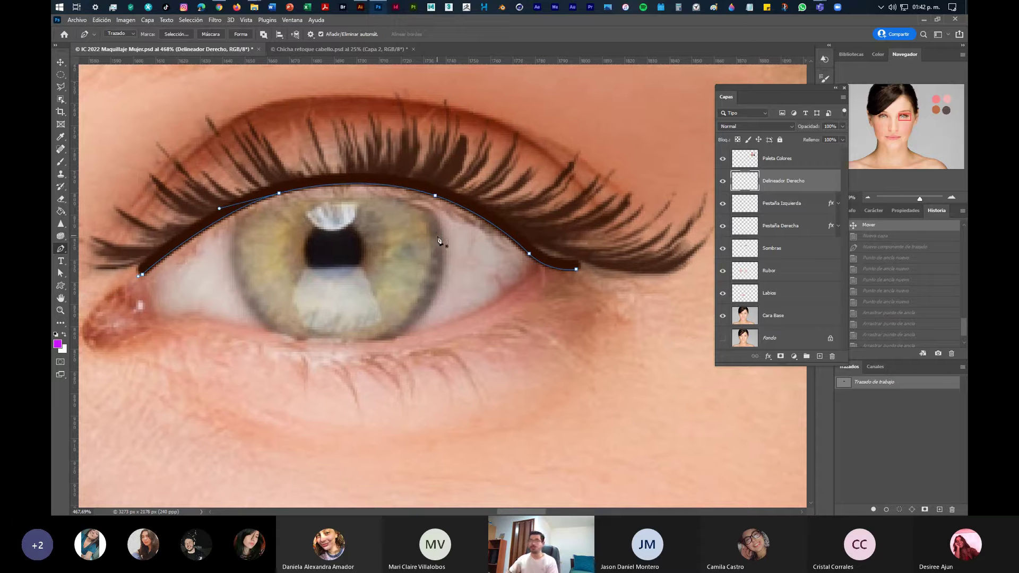
left_click(66, 63)
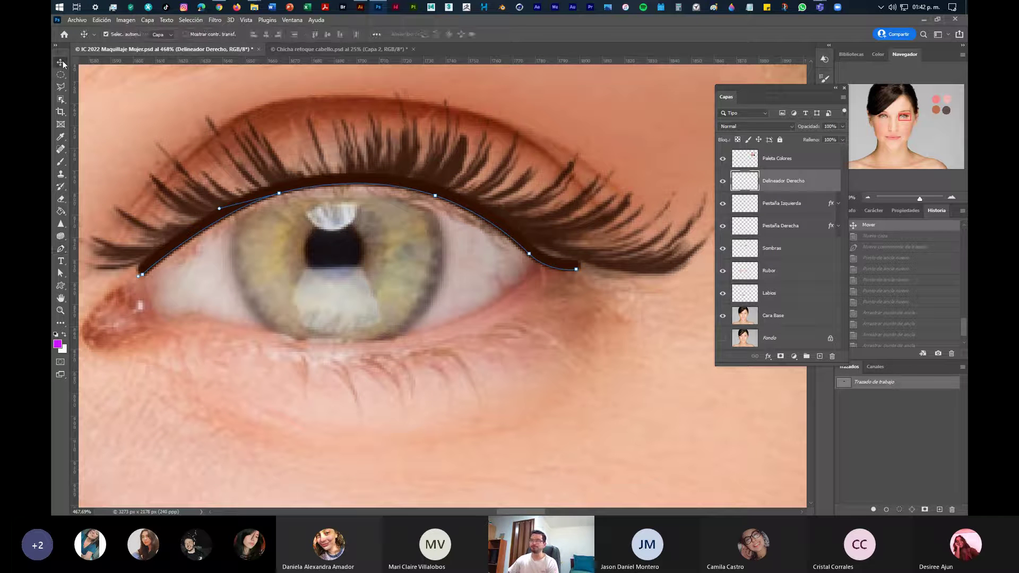
Shift the Capas panel away from the docked panels and detach the Trazados panel so it floats over the eye
double_click(855, 371)
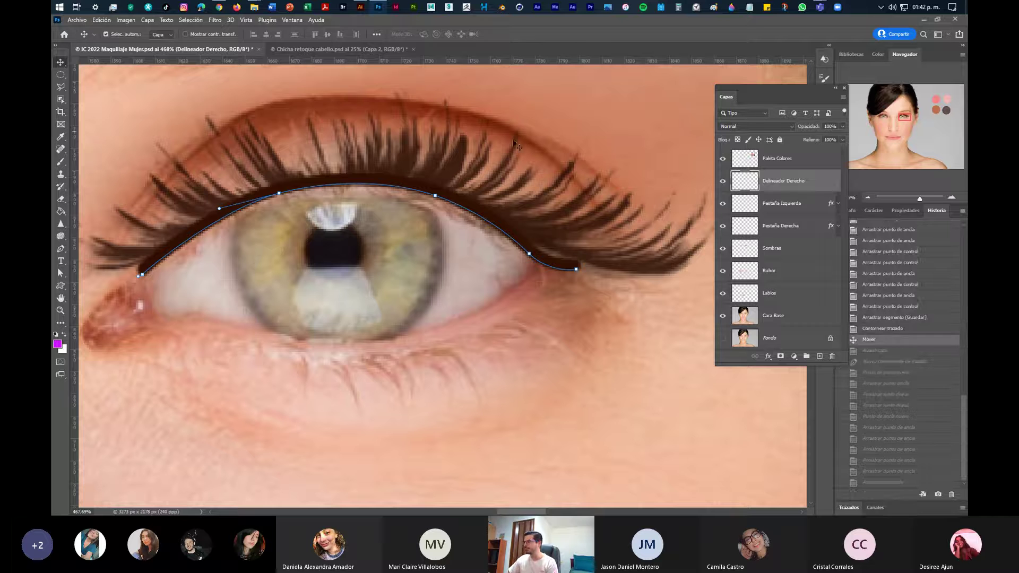
left_click_drag(759, 88, 679, 83)
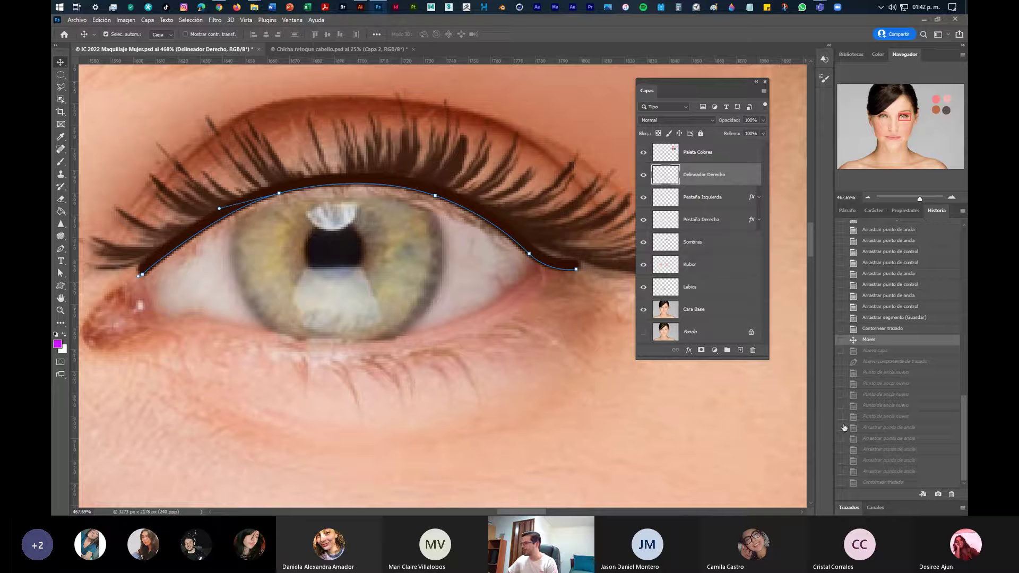
left_click(875, 508)
left_click_drag(854, 370, 303, 229)
mouse_move(337, 193)
left_mouse_down()
mouse_move(392, 230)
mouse_move(380, 178)
mouse_move(376, 228)
mouse_move(402, 288)
left_mouse_up()
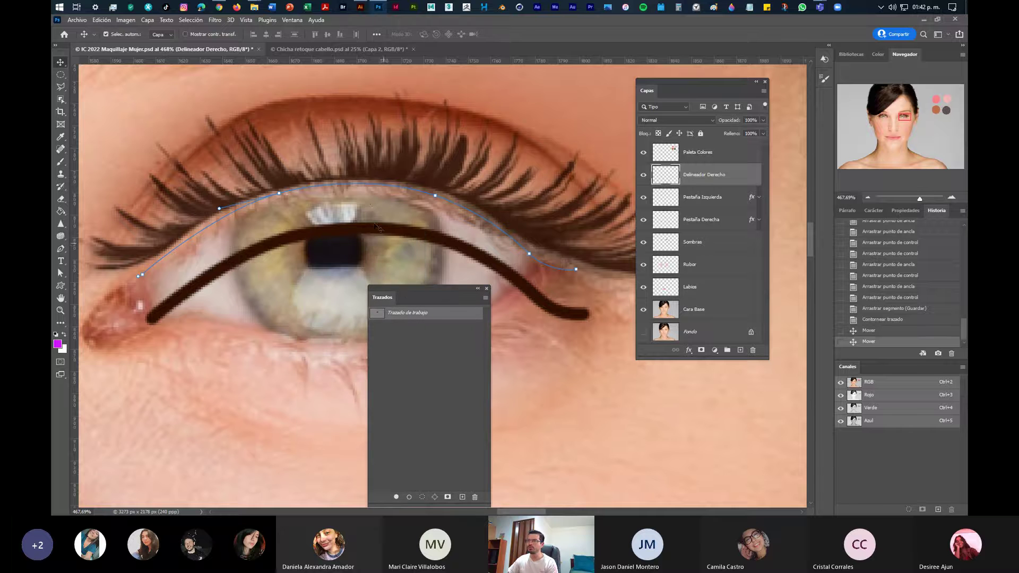
Try to move the eyeliner path with the Move tool, and undo the resulting layer moves
left_click_drag(370, 187, 413, 198)
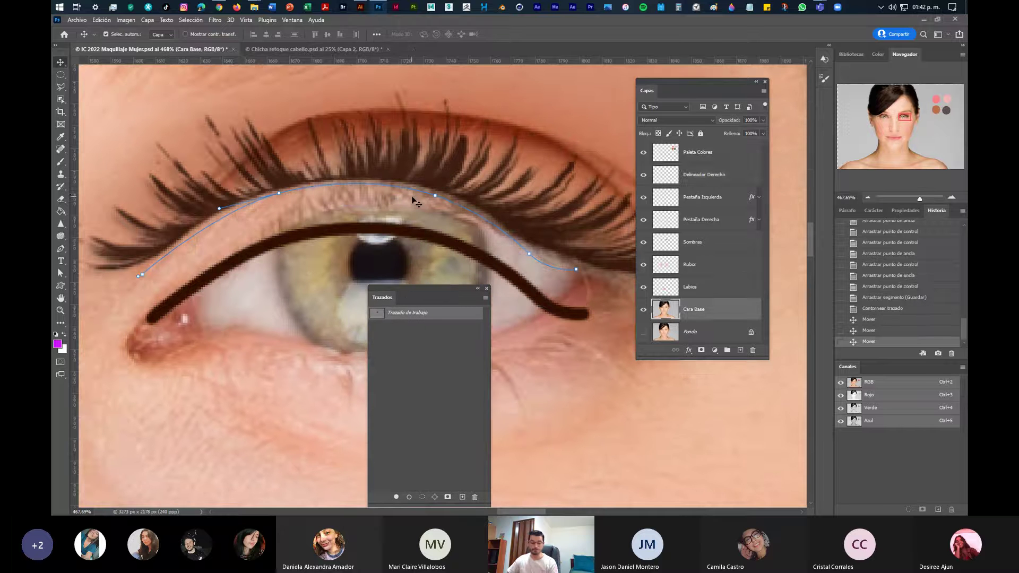
key("ctrl+z")
key("ctrl+z")
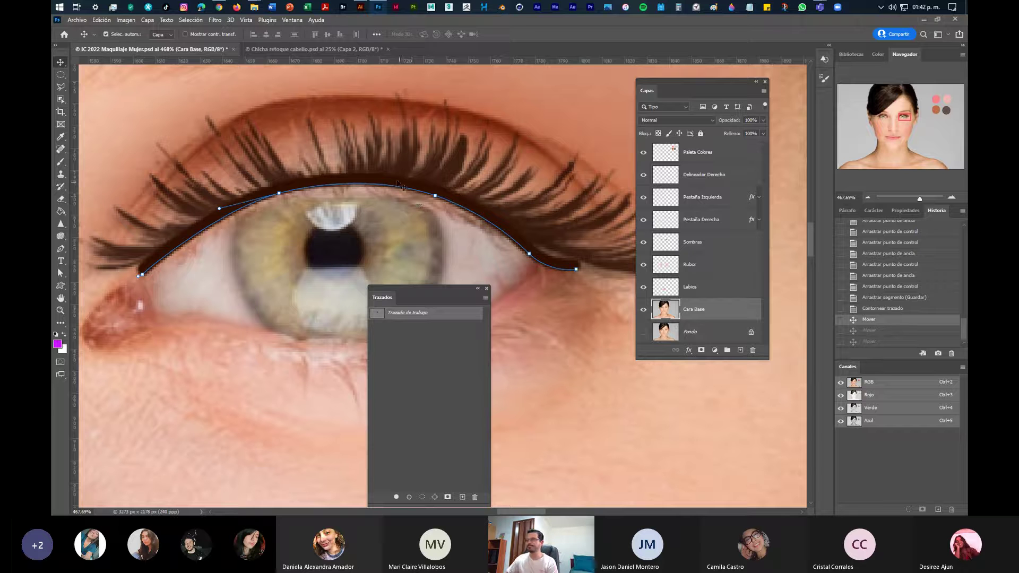
Locate Trazados among the available windows, reposition its floating panel, and delete the eyeliner's Trazado de trabajo
left_click_drag(397, 289, 315, 133)
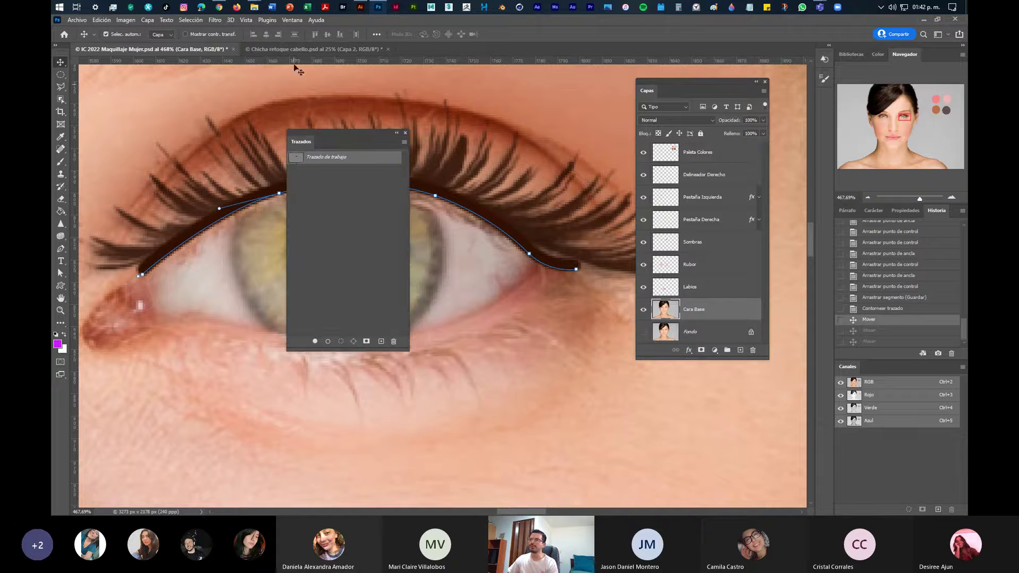
left_click(296, 23)
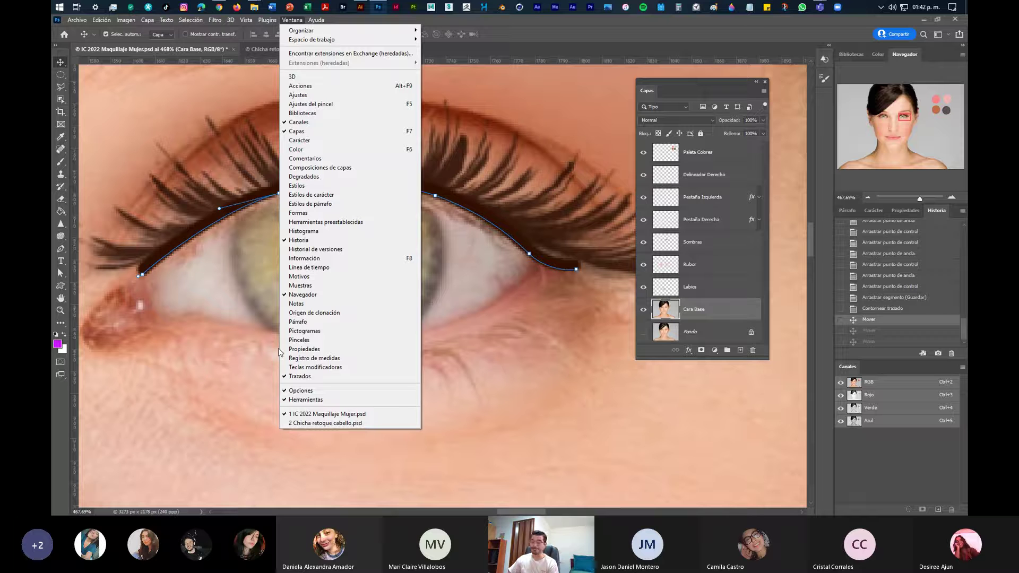
left_click(300, 376)
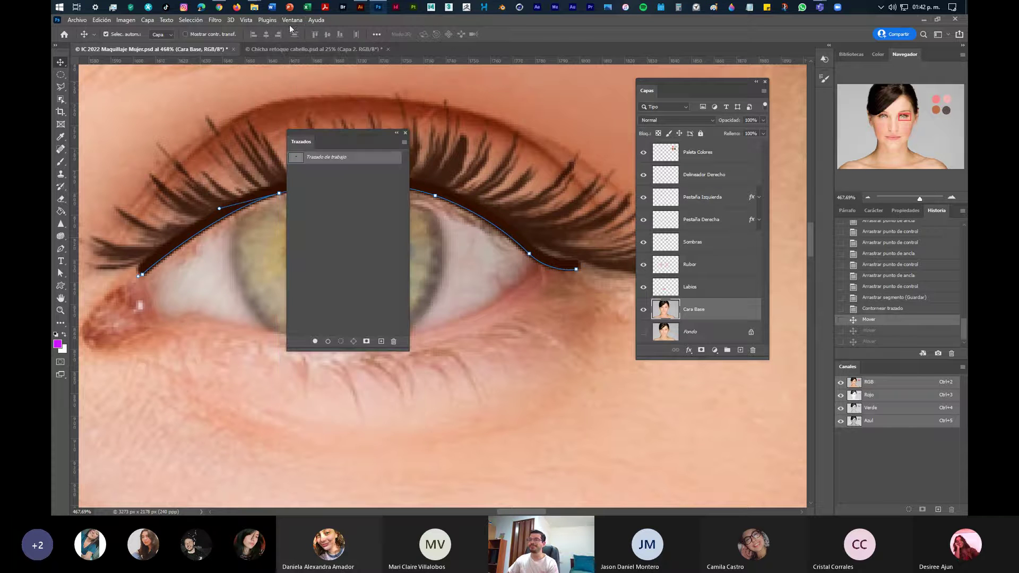
left_click_drag(354, 138, 413, 249)
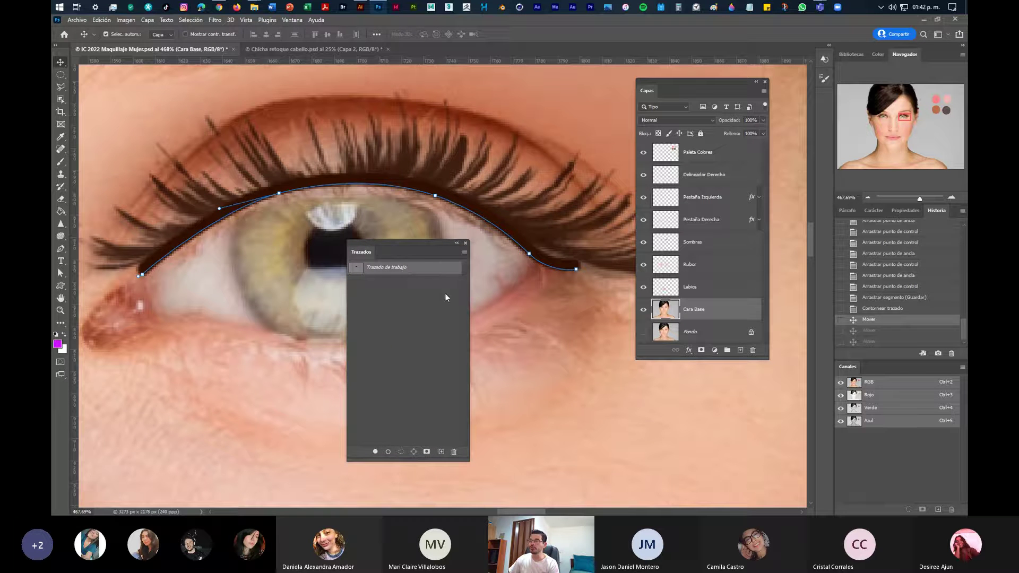
key("Delete")
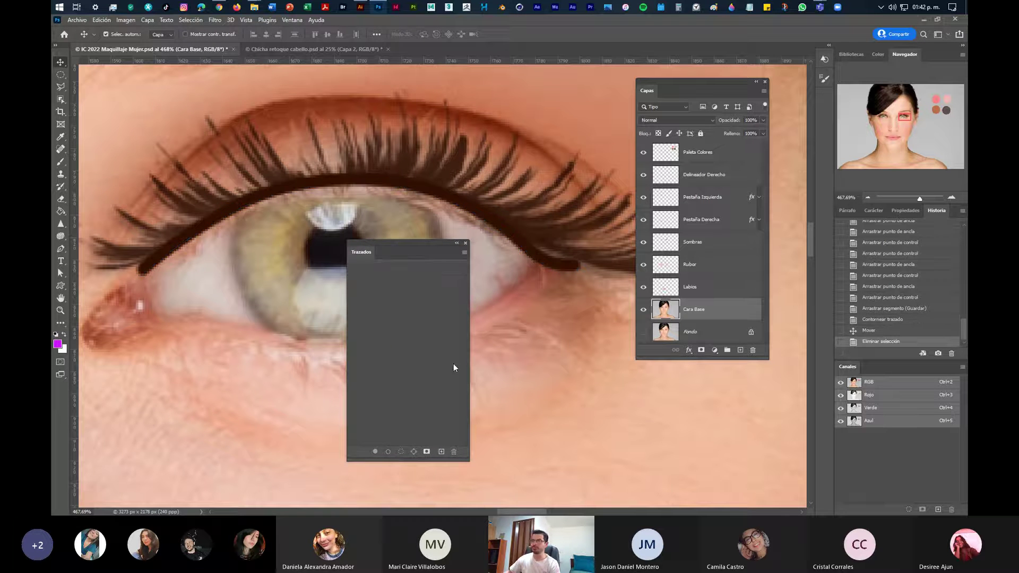
Shift the eyeliner stroke slightly along the upper lash line and dock the Trazados panel back beside Canales
mouse_move(378, 190)
left_mouse_down()
mouse_move(362, 196)
mouse_move(382, 184)
left_mouse_up()
left_click_drag(406, 253, 888, 365)
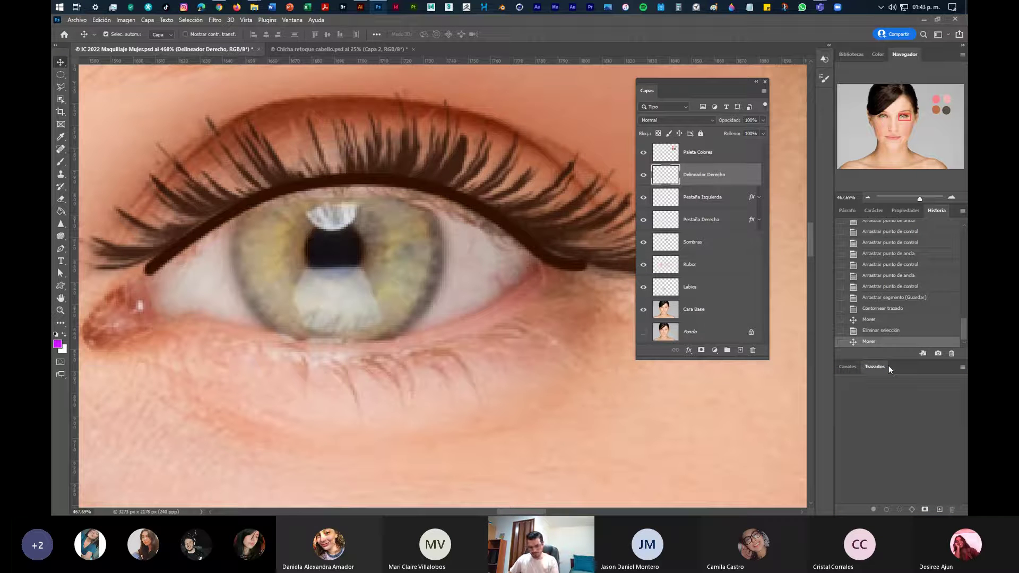
Try blend modes such as Multiplicar and Luz fuerte on the Delineador Derecho layer, and set it back to Normal
key("ctrl+0")
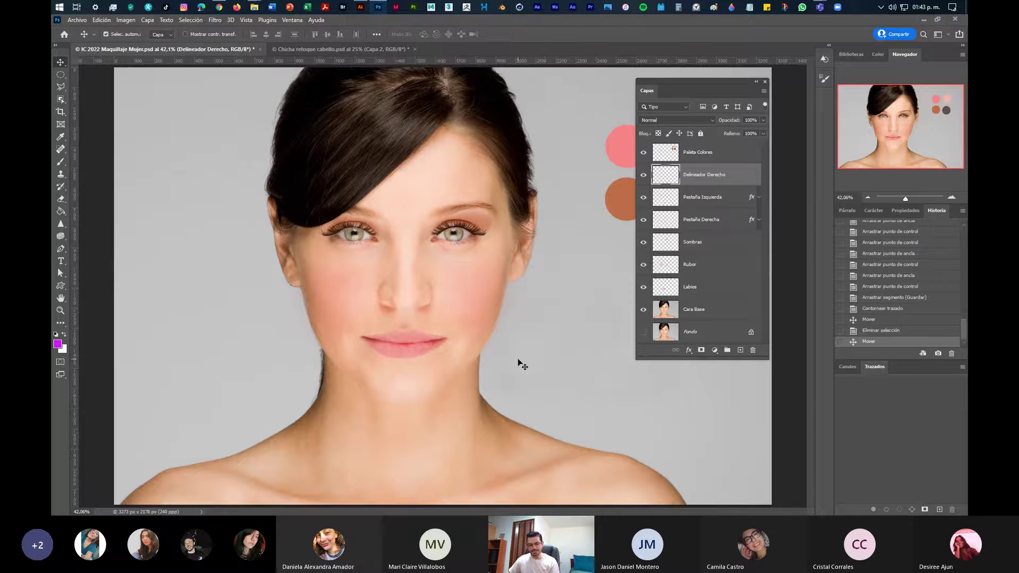
scroll(337, 265, "up", 1)
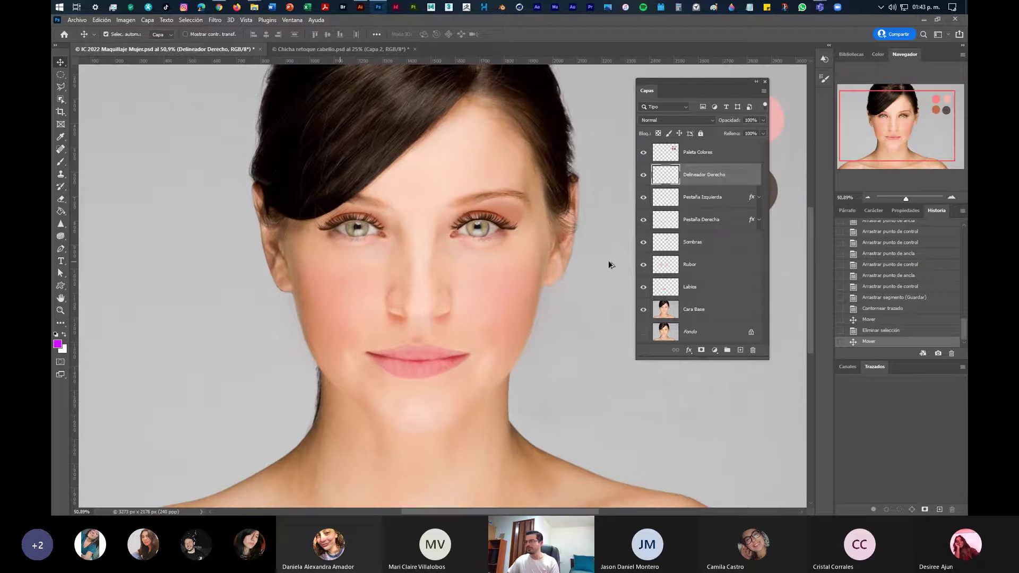
scroll(580, 266, "up", 7)
left_click_drag(522, 195, 436, 329)
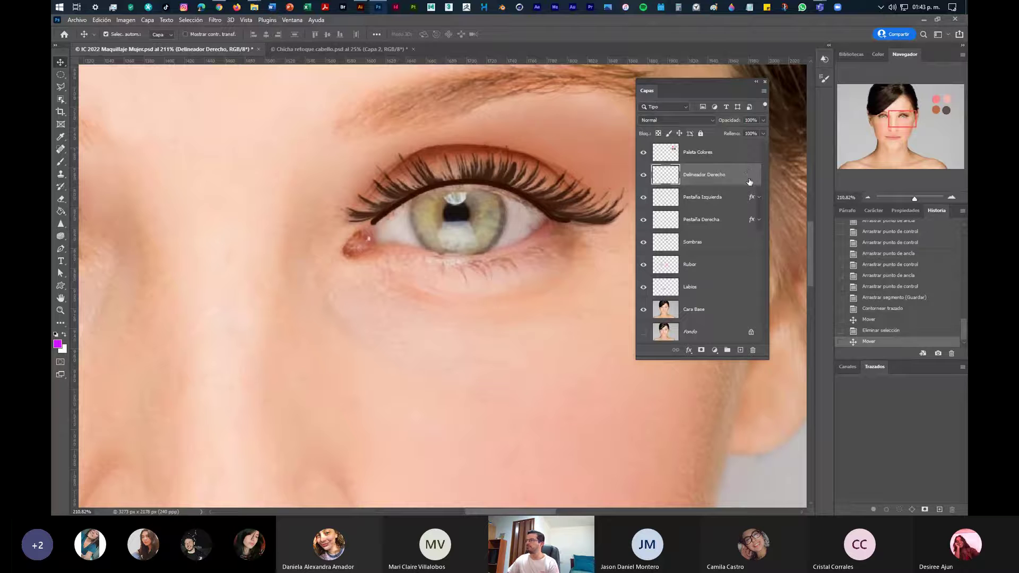
left_click(694, 120)
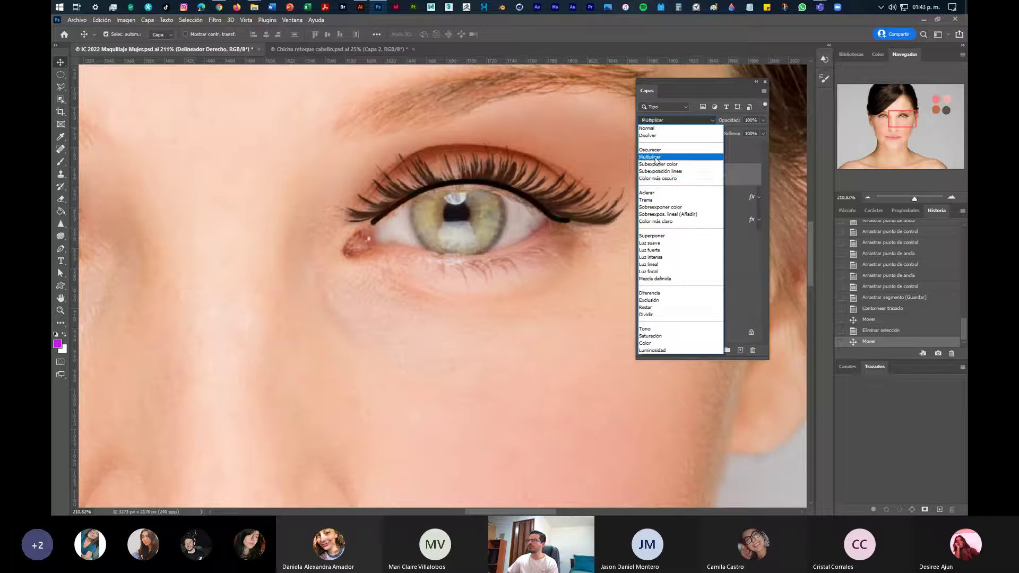
left_click(656, 160)
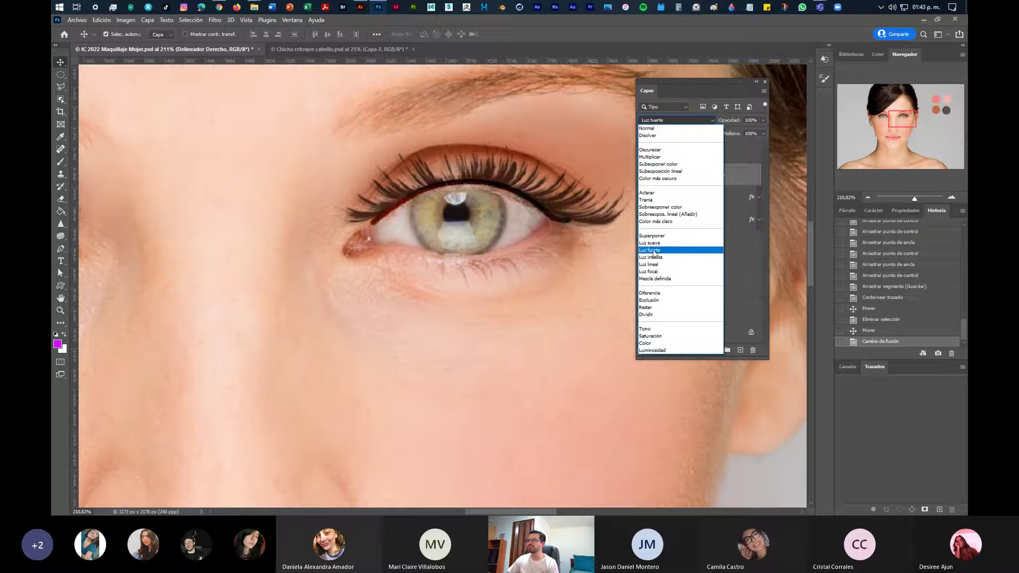
left_click(653, 129)
Lower the opacity of the Delineador Derecho layer to 80%
left_click(763, 121)
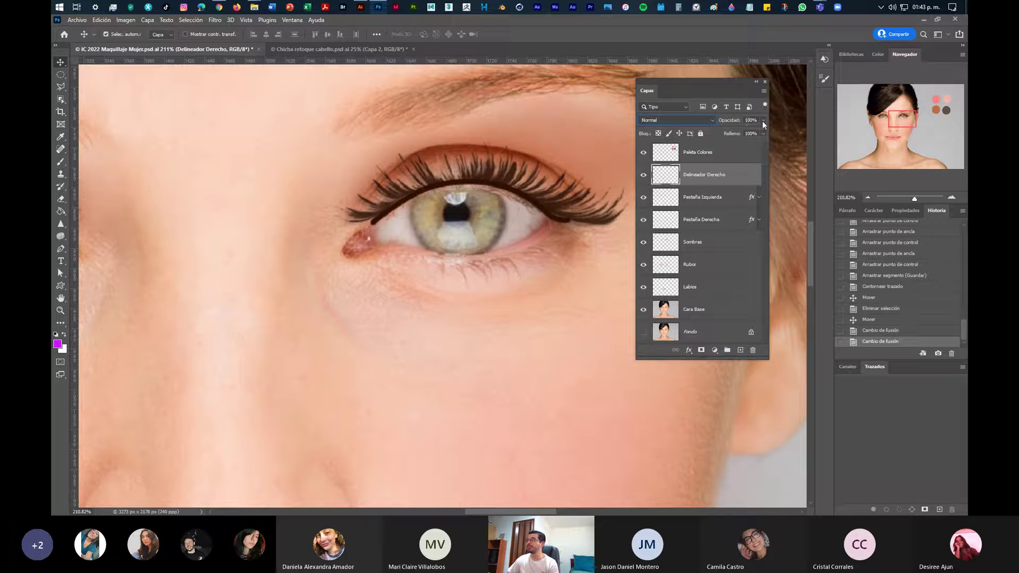
left_click_drag(763, 132, 751, 134)
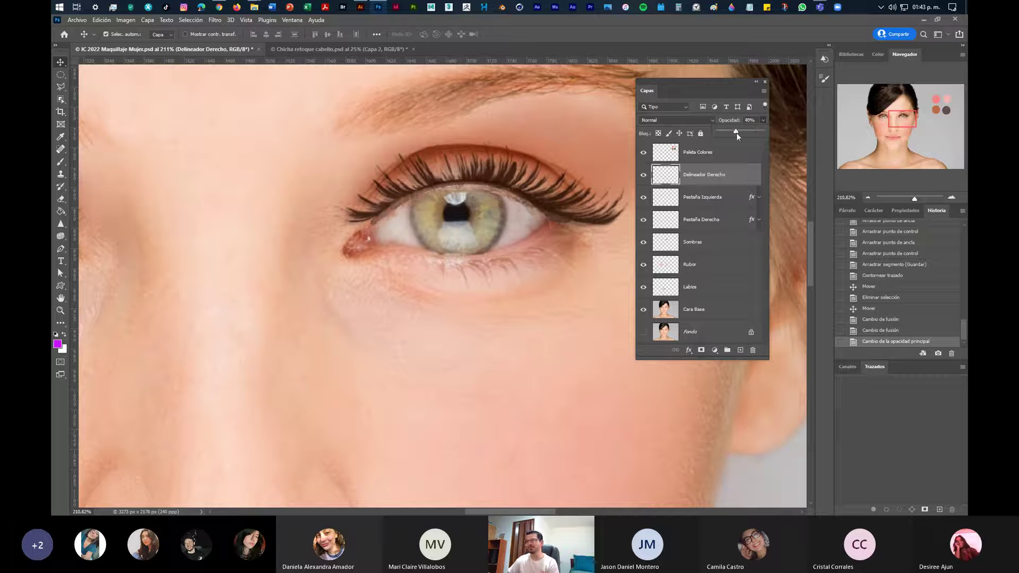
left_click_drag(752, 133, 752, 134)
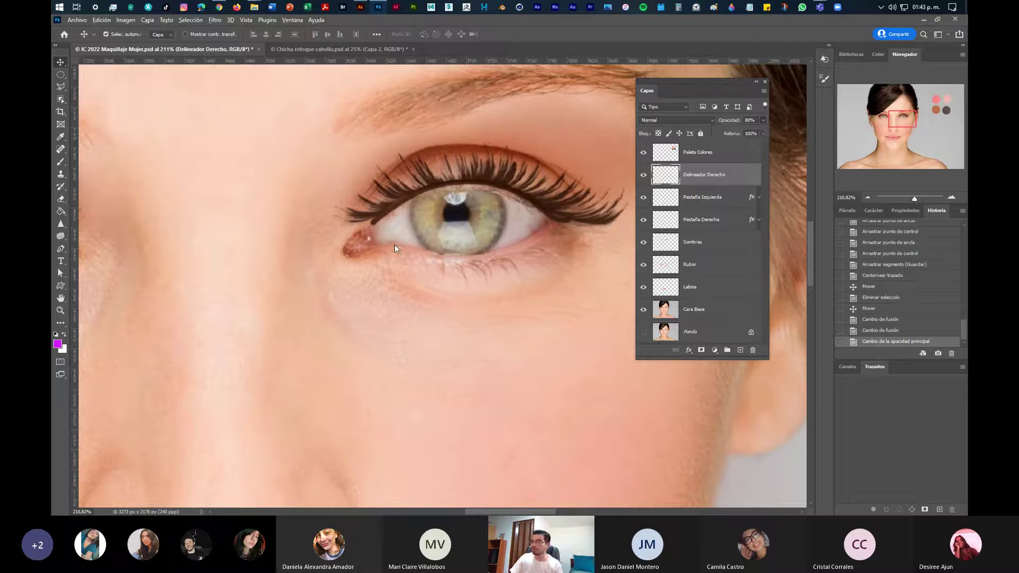
key("alt+v")
left_click(743, 182)
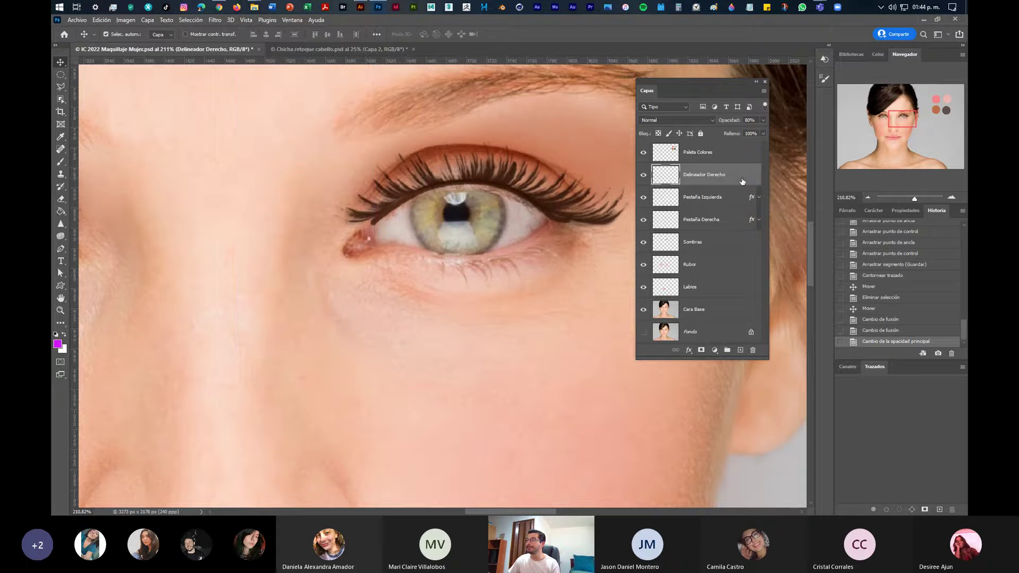
Try to rotate the right eyeliner slightly and warp its upper curve outward with Deformar, and revert the transformation while keeping the 80% opacity
key("ctrl+t")
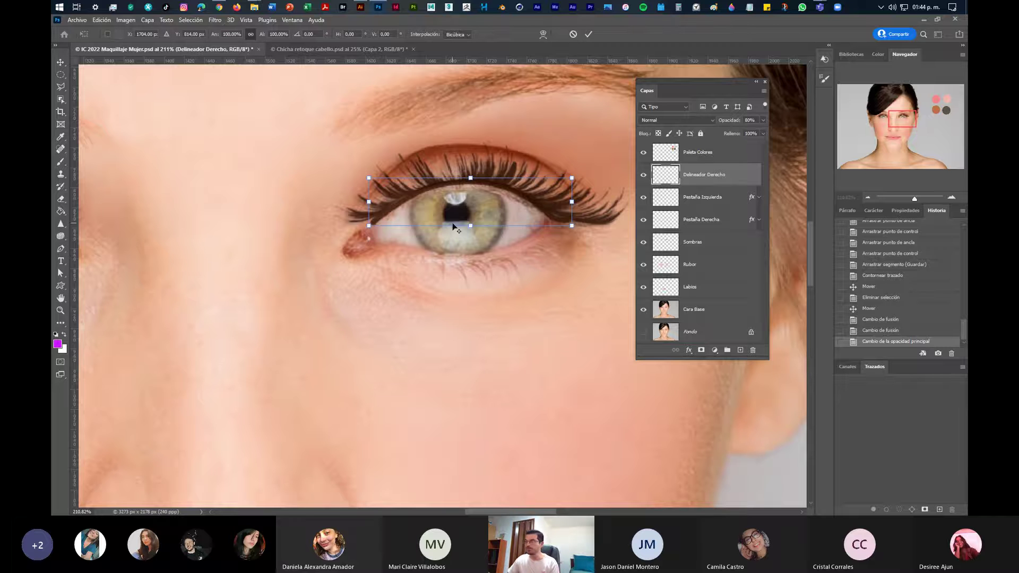
scroll(441, 227, "up", 2)
scroll(440, 227, "up", 2)
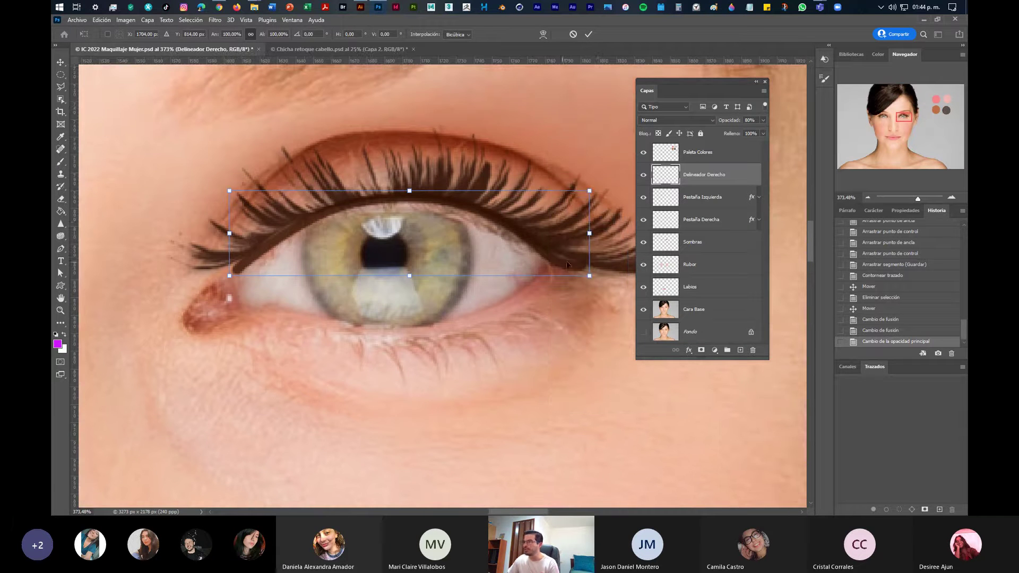
left_click_drag(597, 192, 596, 194)
left_click_drag(412, 203, 410, 201)
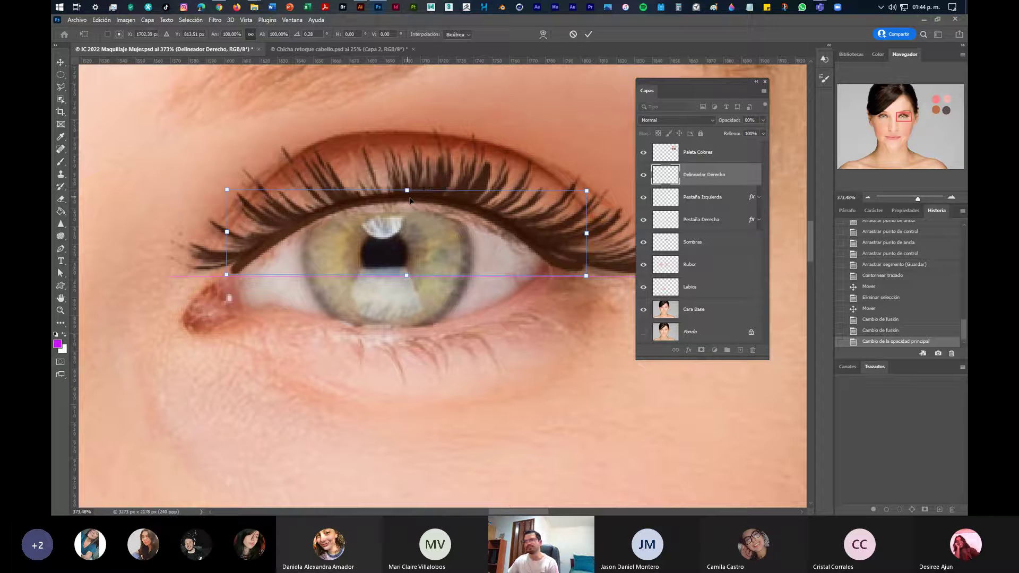
right_click(456, 212)
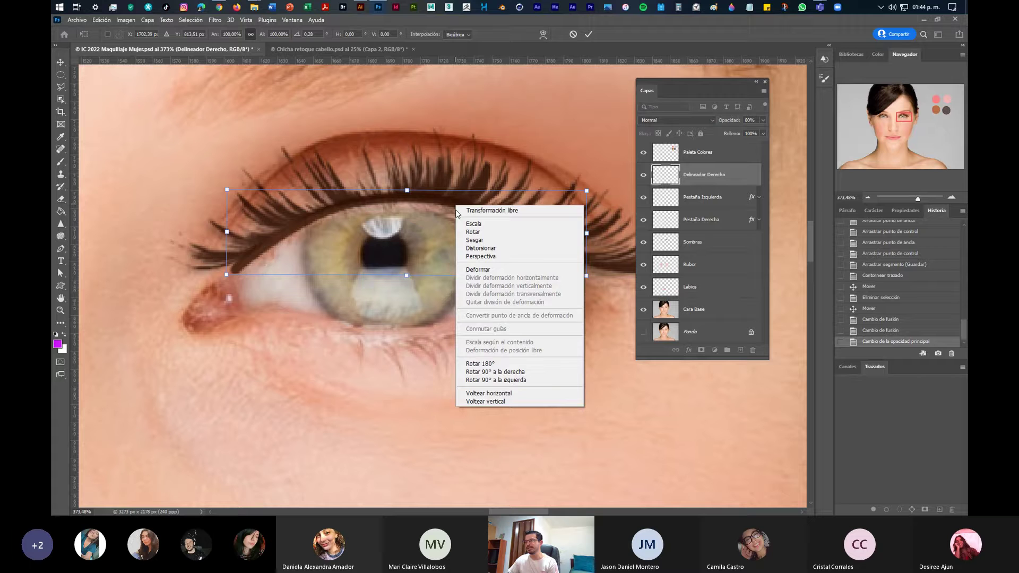
left_click(493, 271)
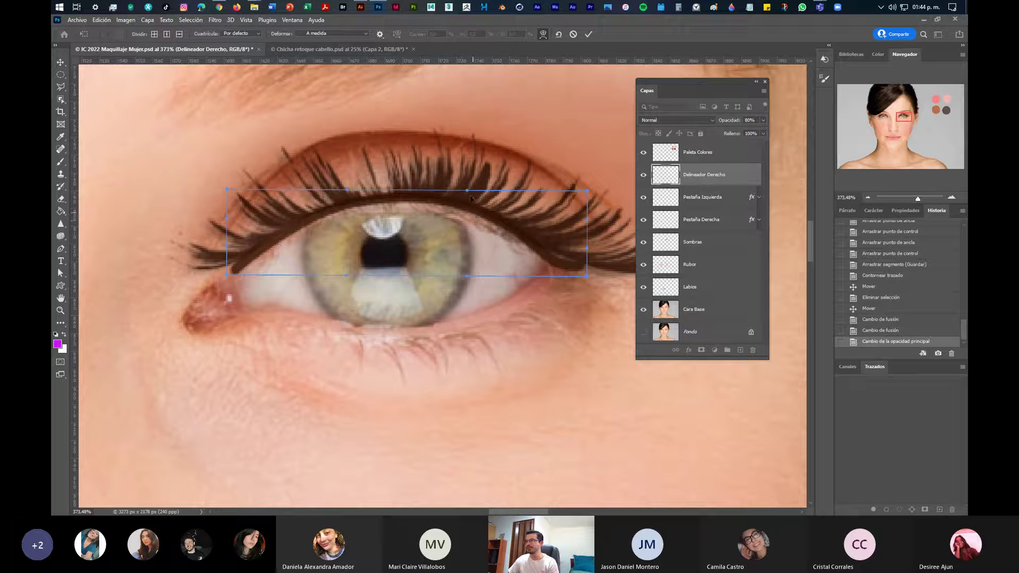
left_click_drag(468, 195, 607, 121)
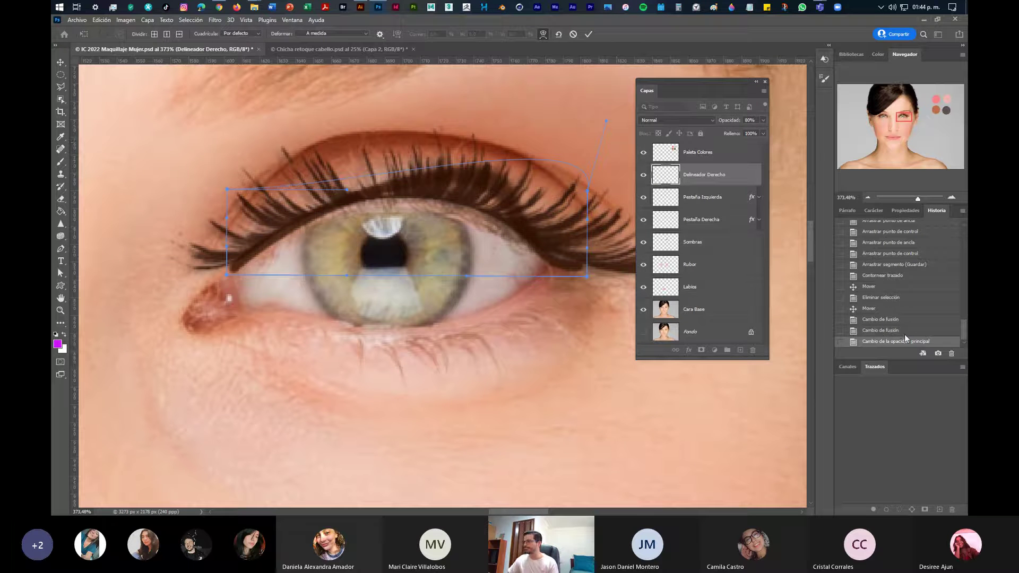
key("Return")
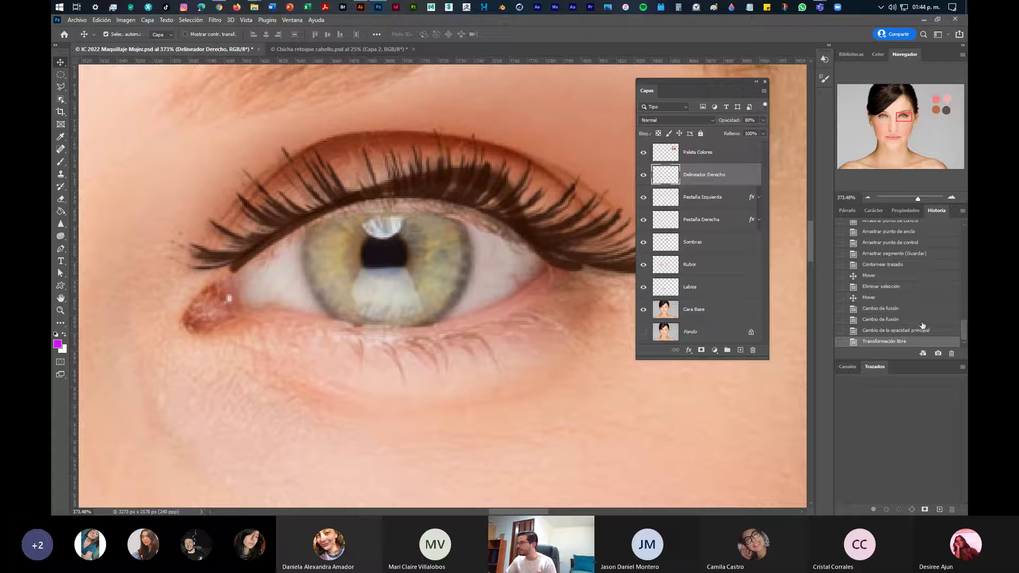
left_click(920, 320)
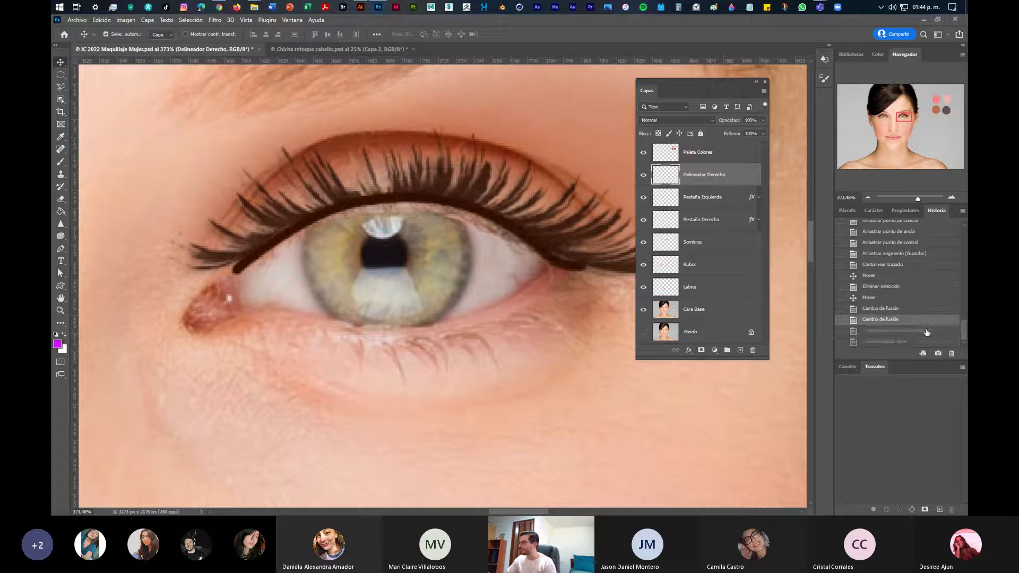
left_click(926, 331)
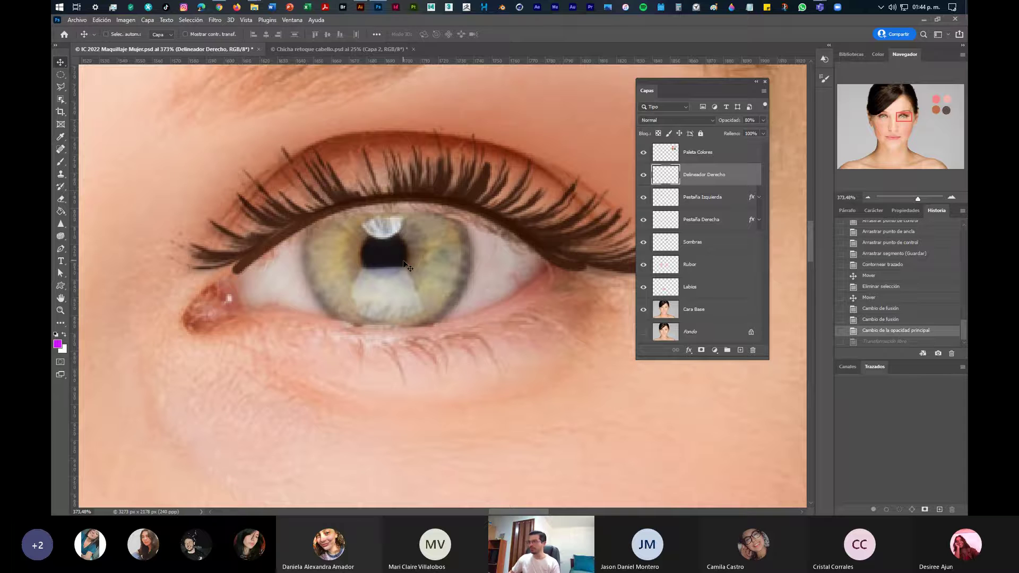
Duplicate the Delineador Derecho layer and move the copied stroke to the bridge of the nose between the eyes
key("ctrl+0")
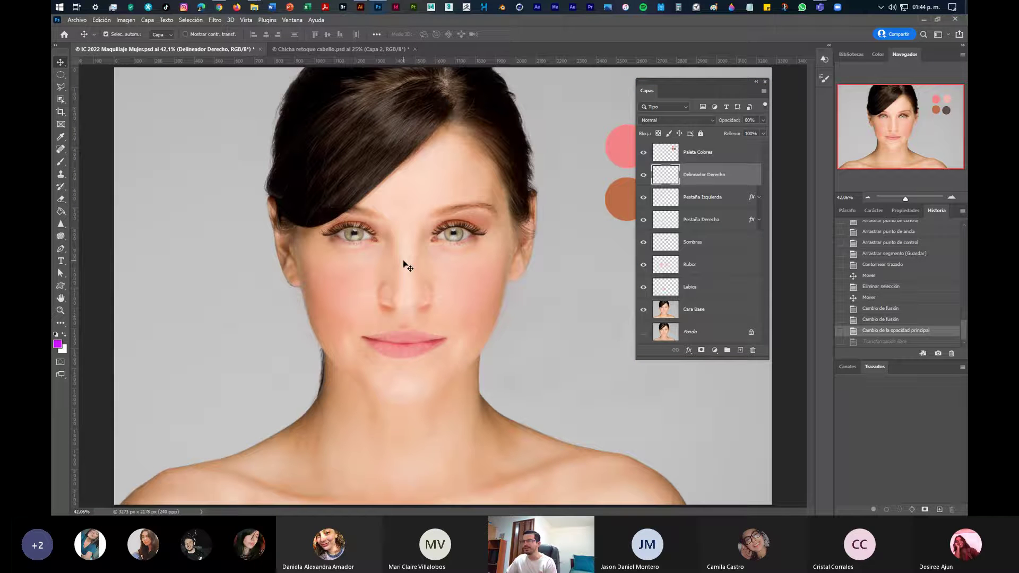
left_click(951, 197)
left_click(951, 197)
left_click(951, 198)
left_click(951, 197)
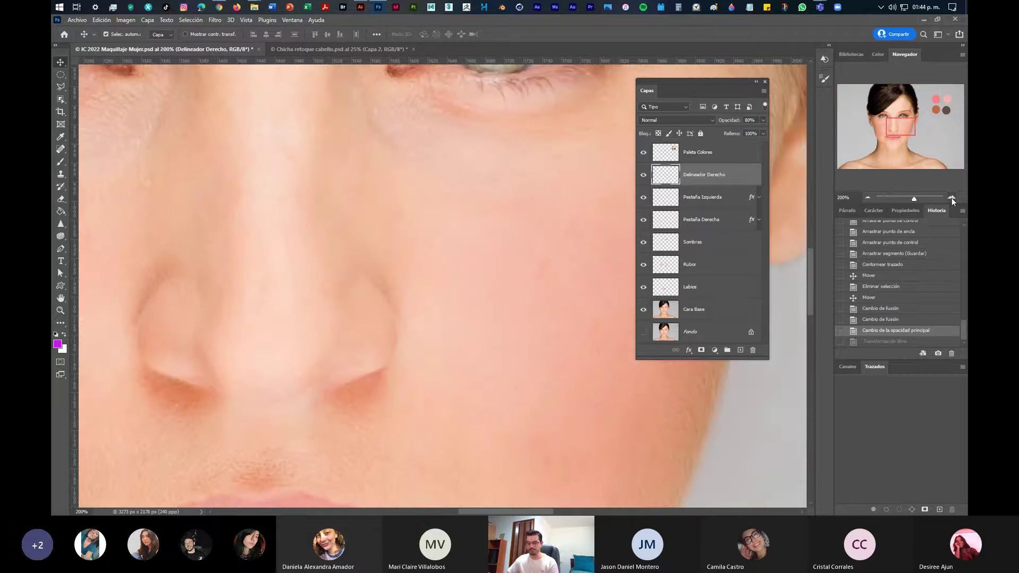
scroll(598, 296, "up", 4)
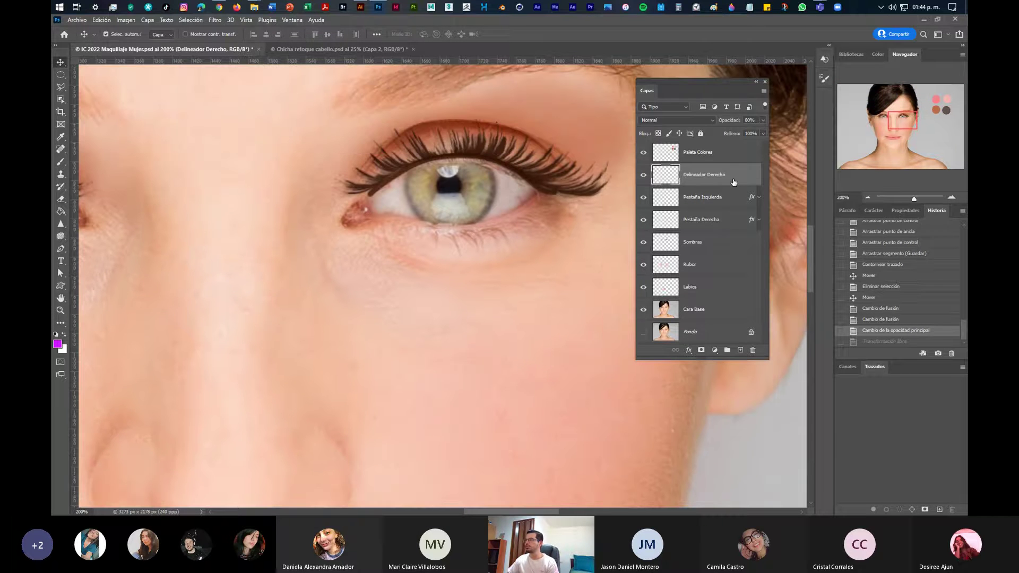
key("ctrl+j")
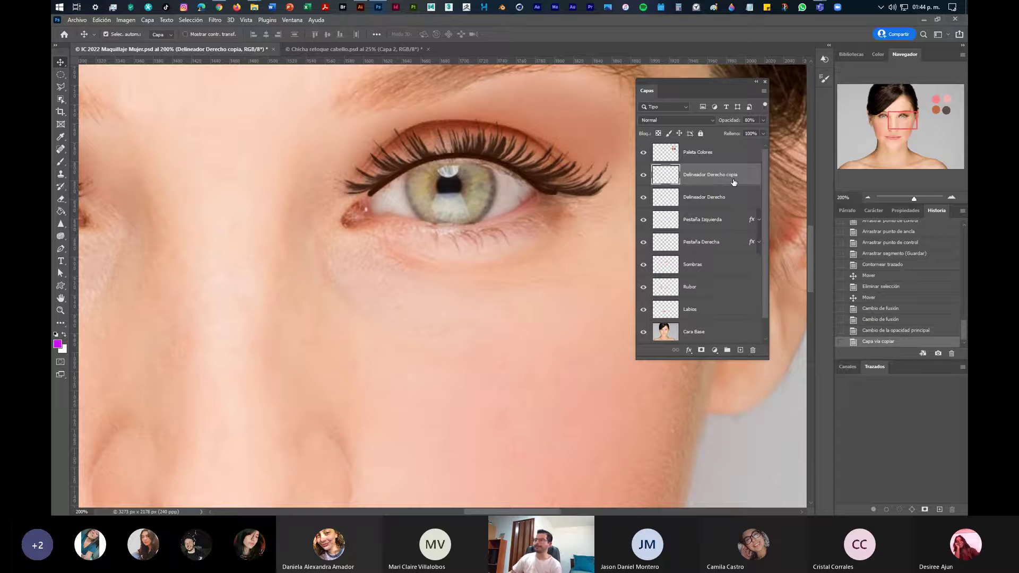
left_click_drag(432, 163, 207, 221)
left_click_drag(230, 377, 398, 407)
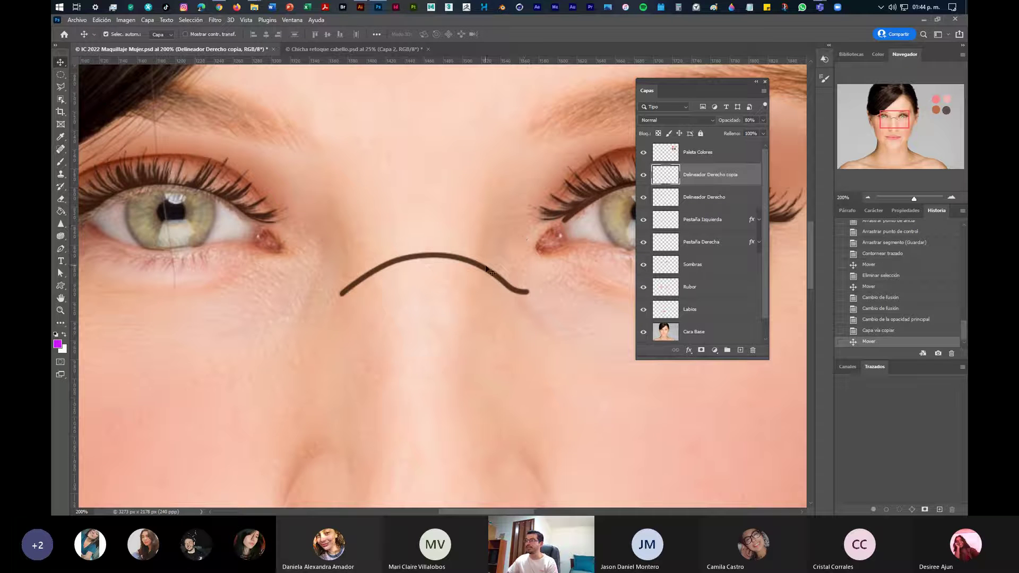
Flip the copied eyeliner horizontally and fit it along the upper lash line of the opposite eye
key("ctrl+t")
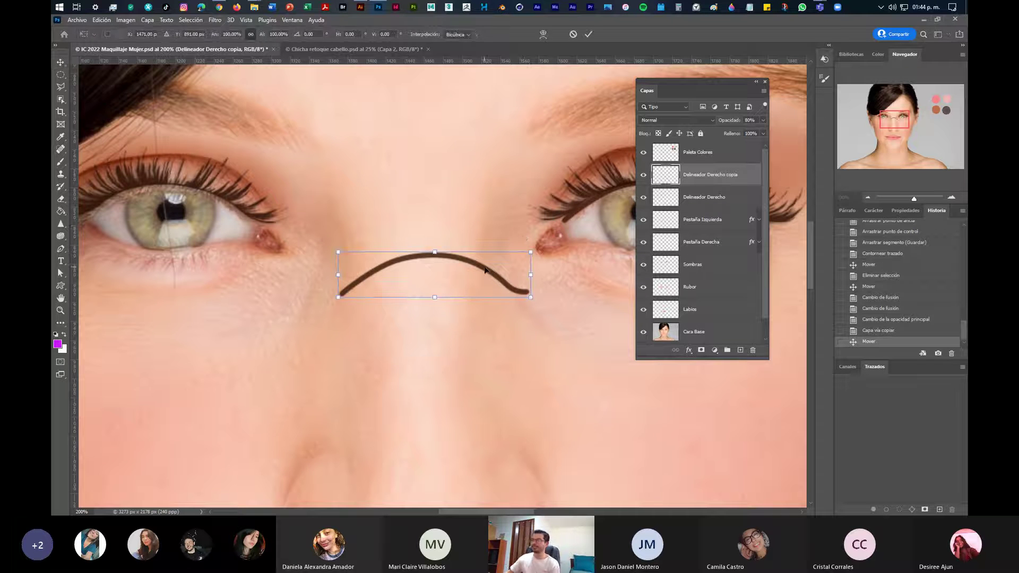
right_click(485, 270)
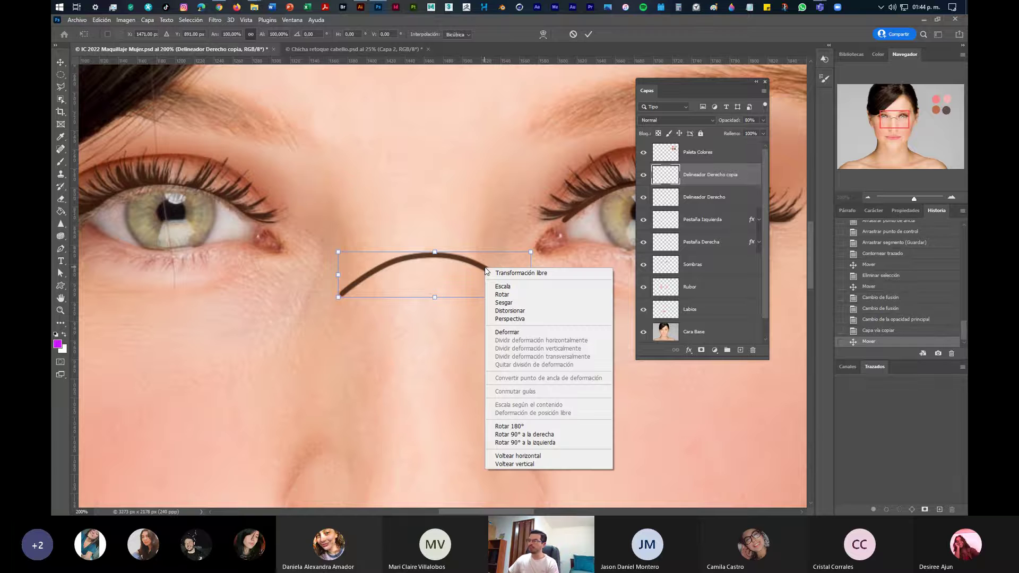
left_click(555, 459)
left_click_drag(445, 263, 189, 187)
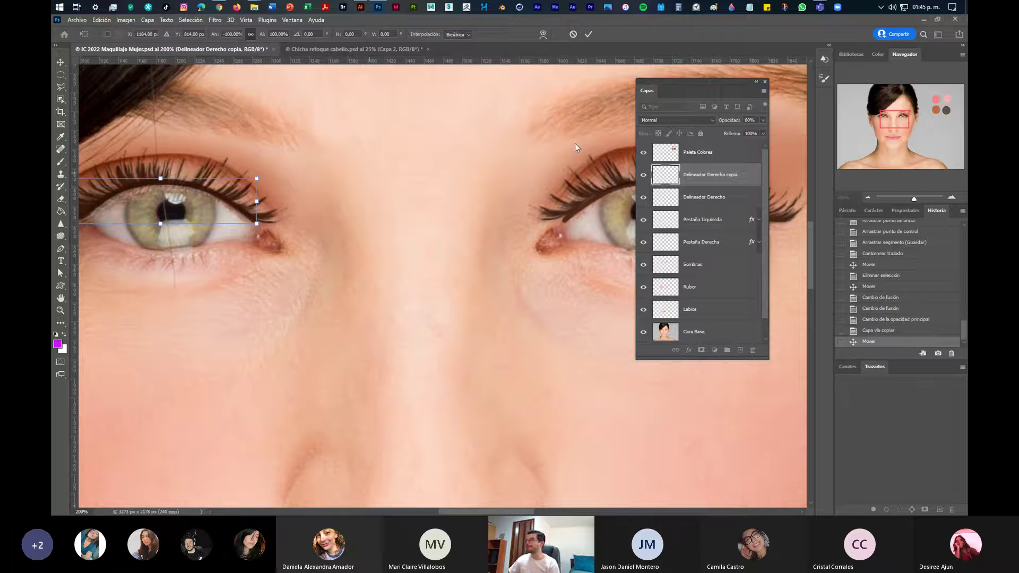
scroll(380, 243, "up", 2)
scroll(398, 280, "up", 2)
left_click_drag(323, 256, 324, 258)
key("Return")
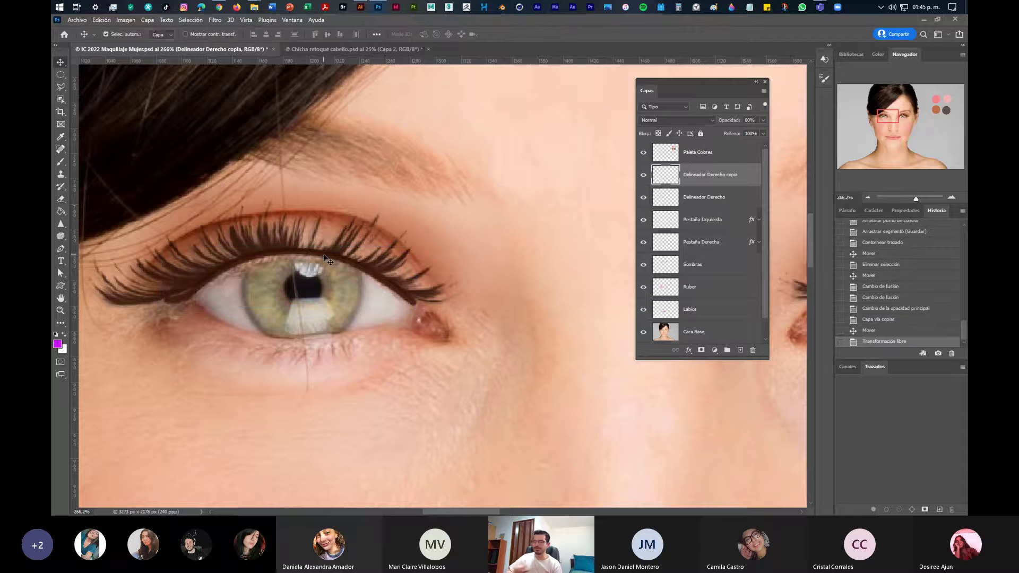
Rename the copied eyeliner layer as Delineador Izquierdo and save the document
left_click_drag(547, 291, 307, 291)
left_click_drag(101, 292, 298, 292)
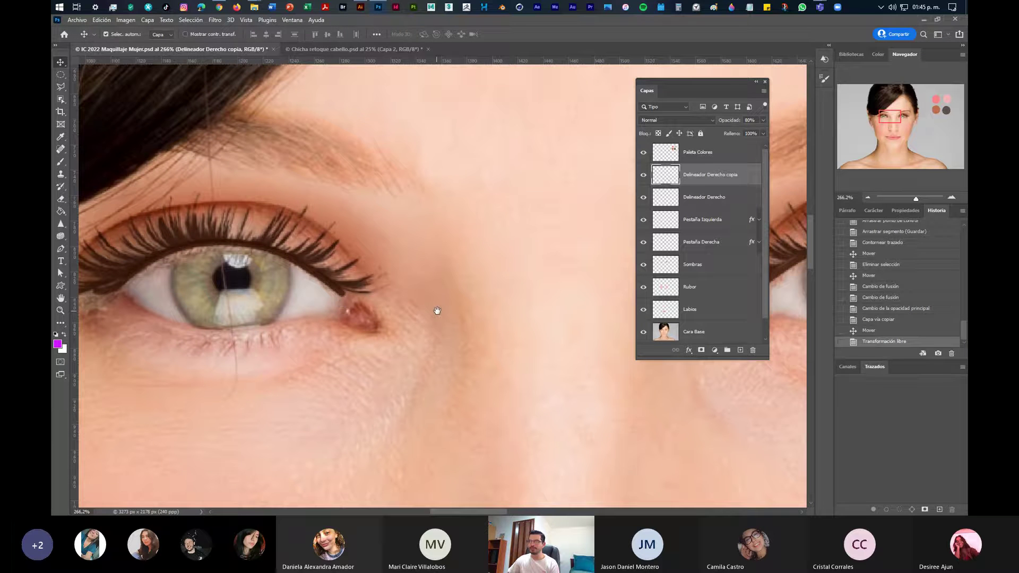
left_click_drag(500, 291, 51, 303)
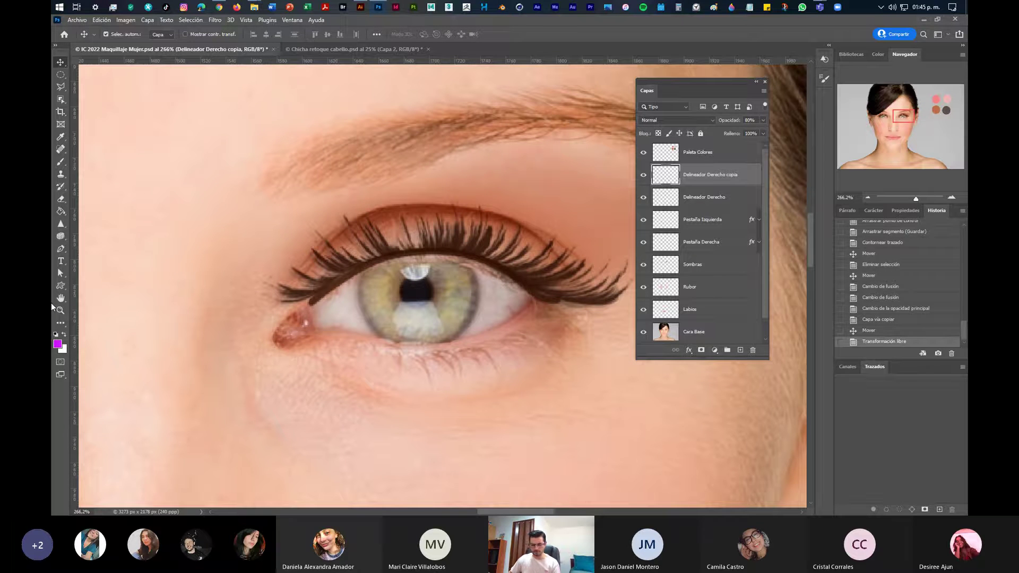
key("ctrl+0")
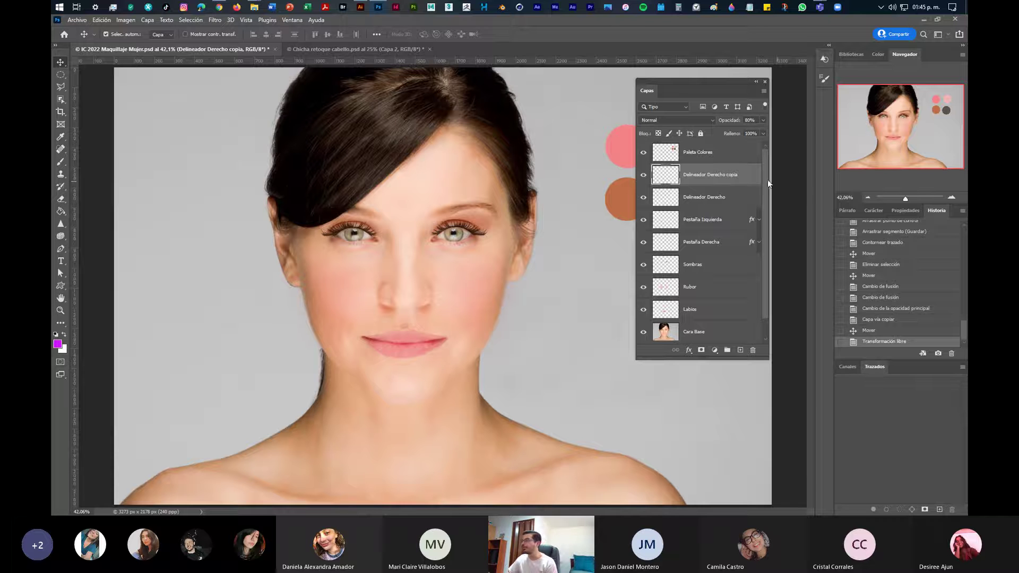
double_click(714, 174)
key("Right")
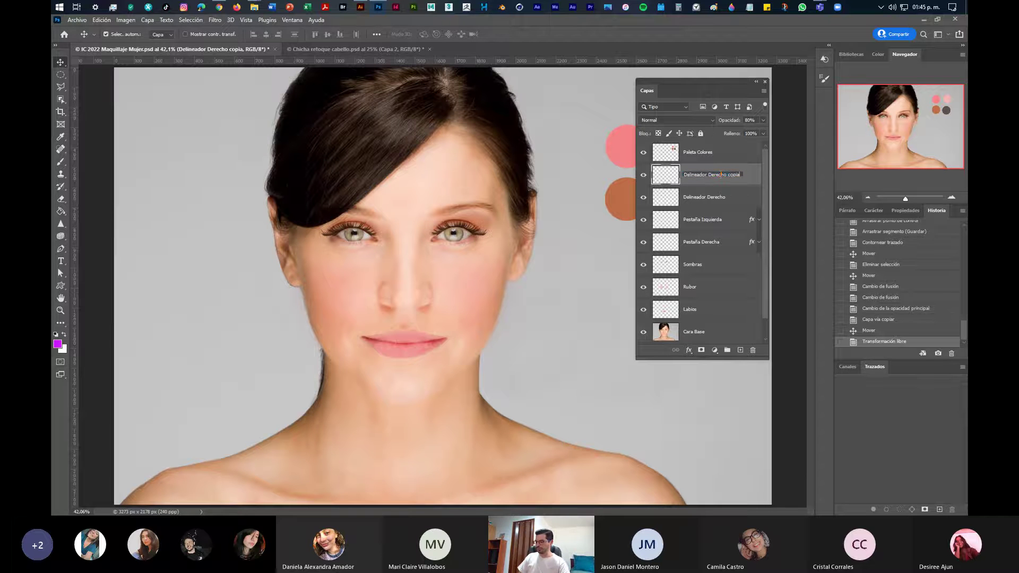
key("BackSpace")
key("BackSpace")
key("BackSpace")
key("BackSpace")
key("BackSpace")
key("BackSpace")
key("BackSpace")
key("BackSpace")
key("BackSpace")
key("BackSpace")
key("BackSpace")
key("BackSpace")
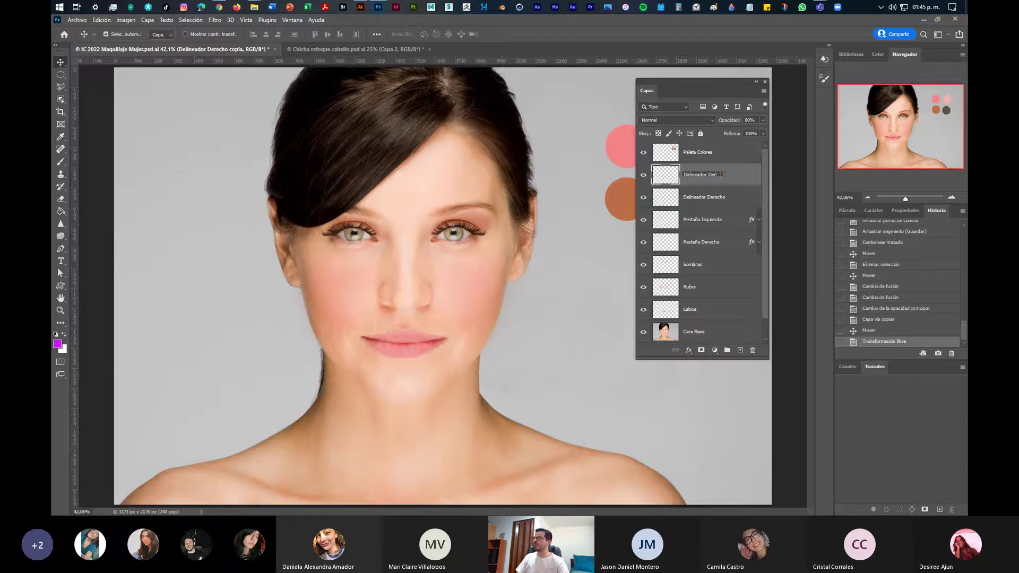
type("Izqui")
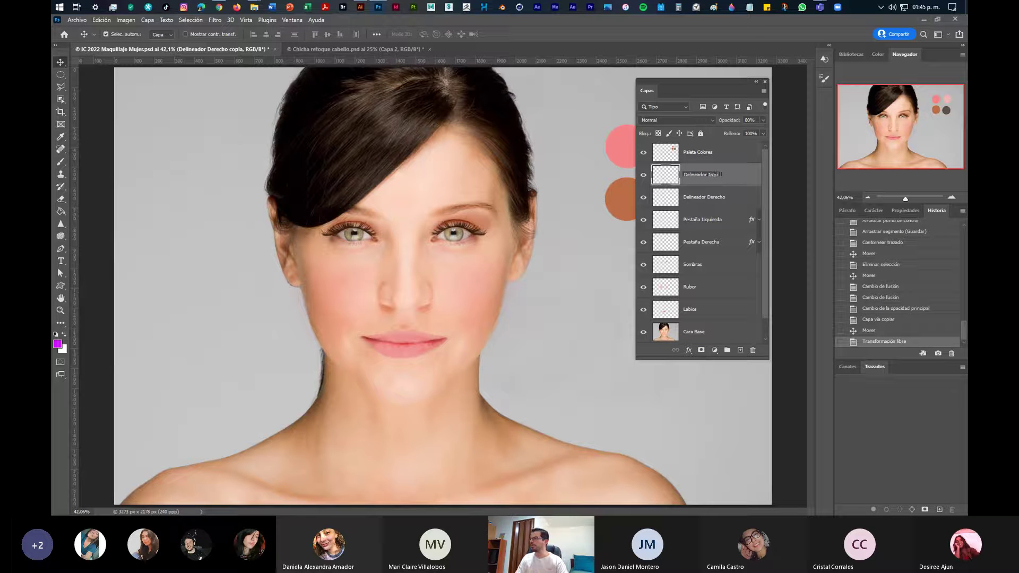
type("erdo")
key("Return")
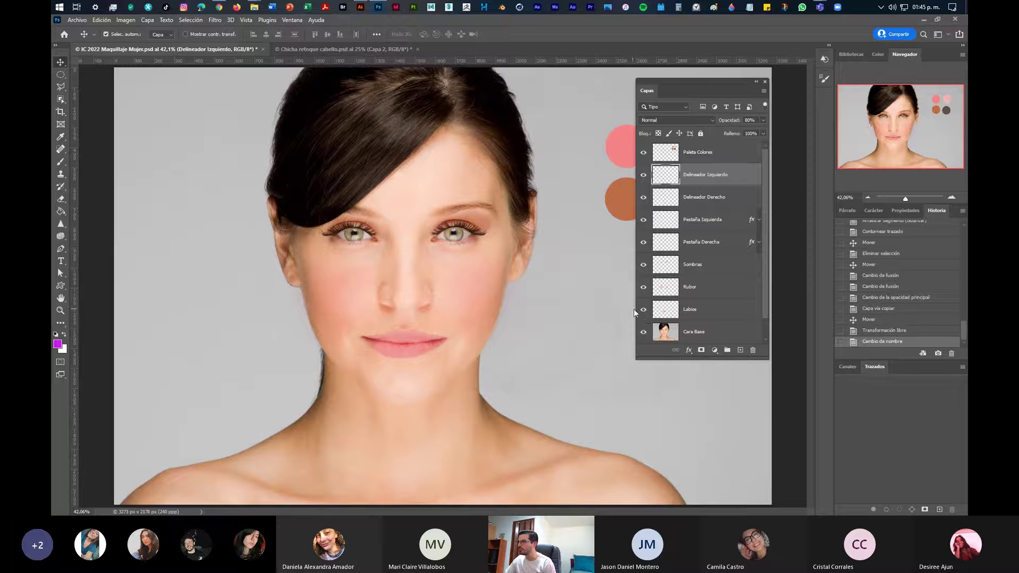
left_click(76, 20)
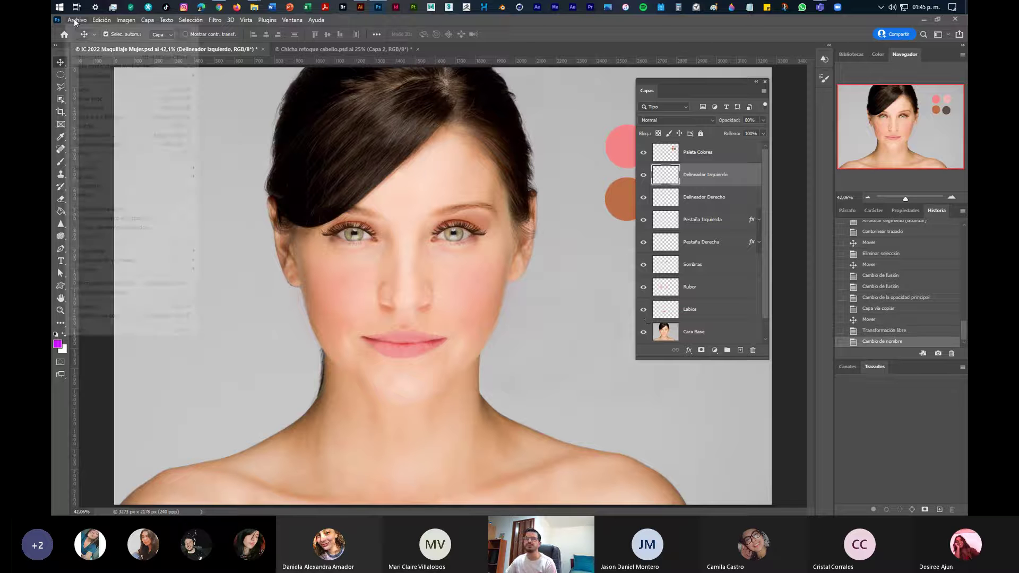
left_click(105, 128)
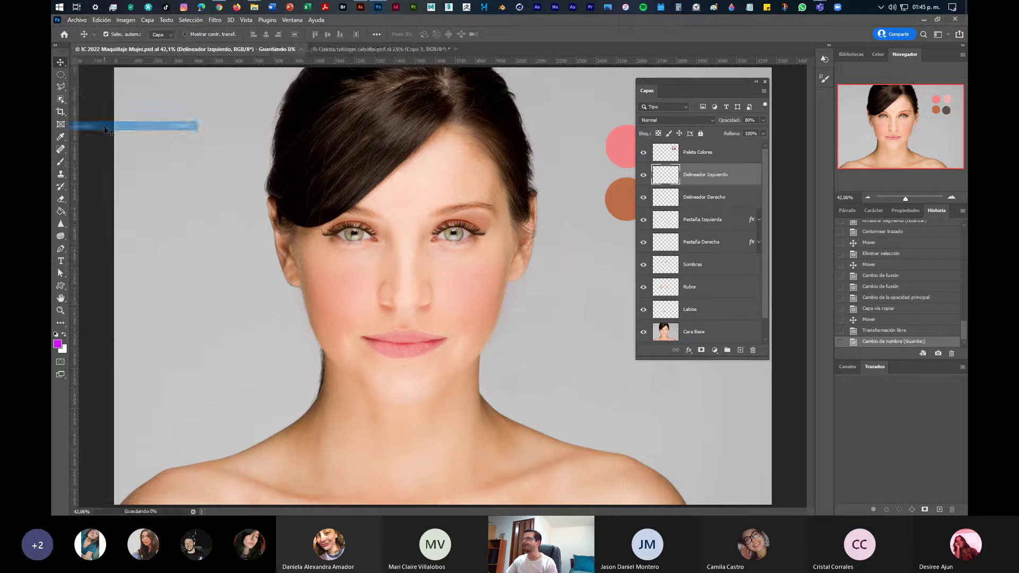
Hide both eyeliner and eyelash layers, Sombras, Rubor, Labios and Cara Base, and show Fondo to view the original portrait
left_click(644, 176)
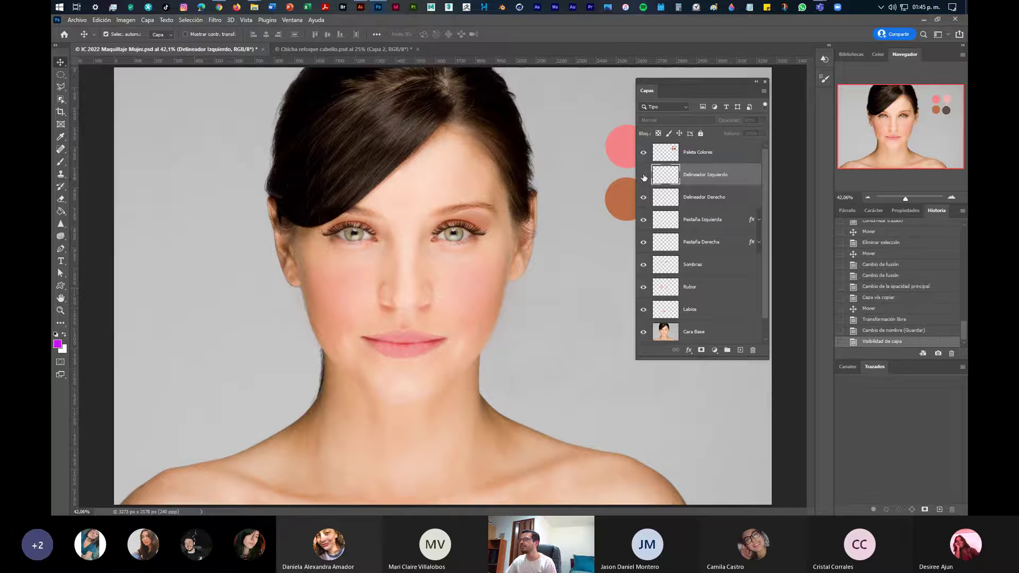
left_click(644, 197)
left_click_drag(646, 215, 645, 313)
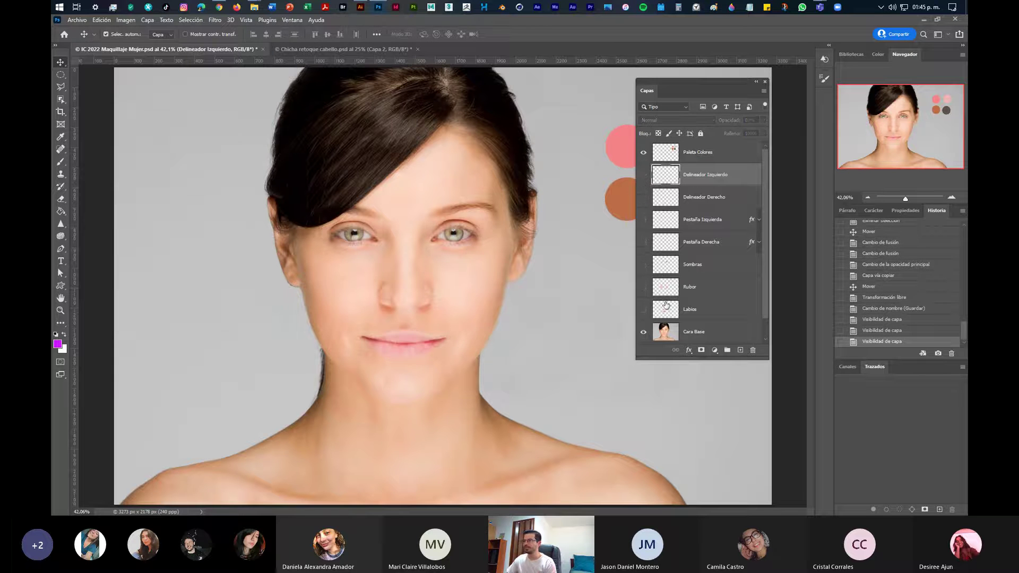
scroll(768, 359, "down", 1)
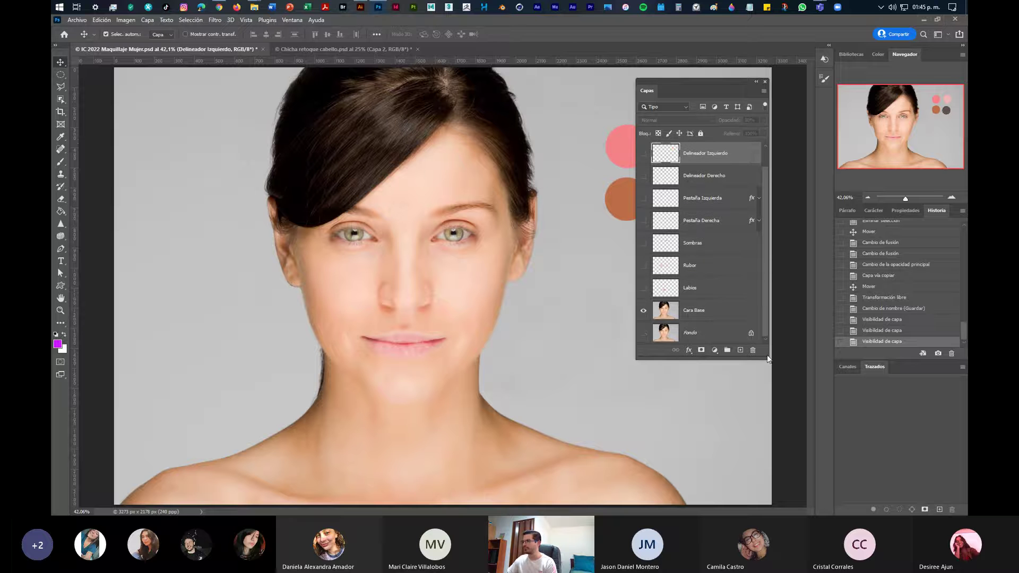
left_click(644, 311)
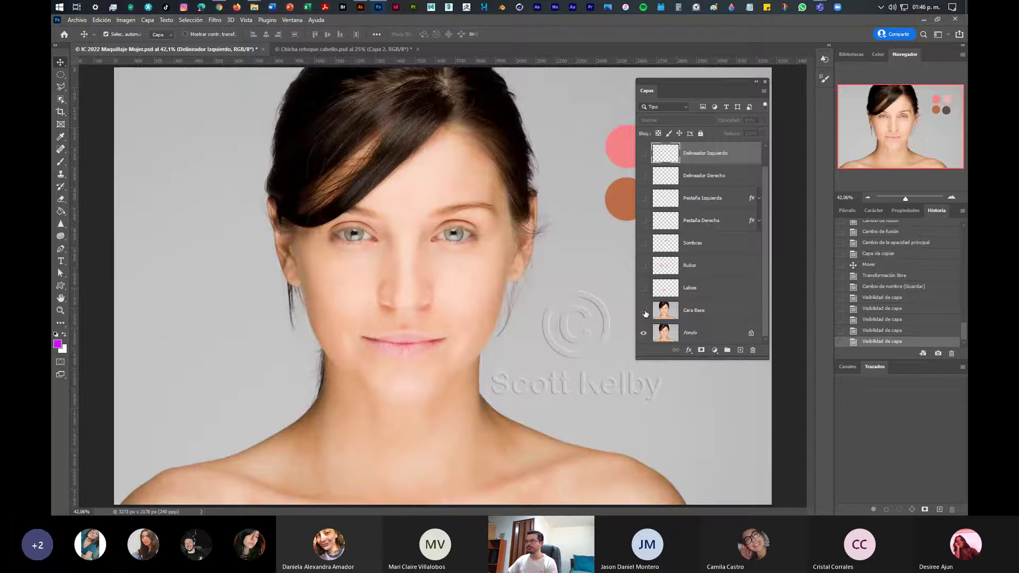
Toggle the Cara Base layer against the original portrait to compare the skin and hair cleanup, leaving Cara Base shown
left_click(644, 311)
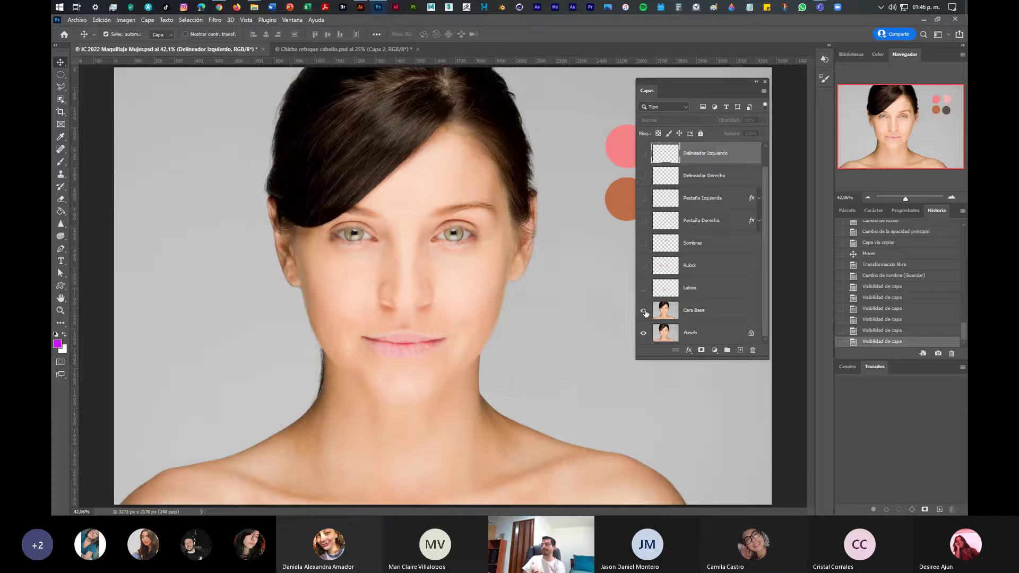
left_click(644, 311)
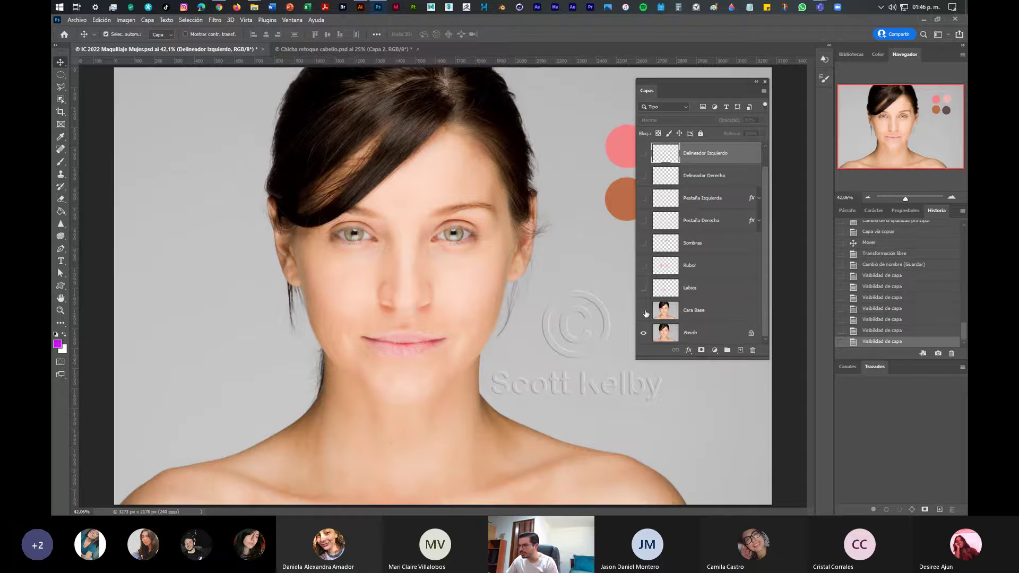
left_click(644, 311)
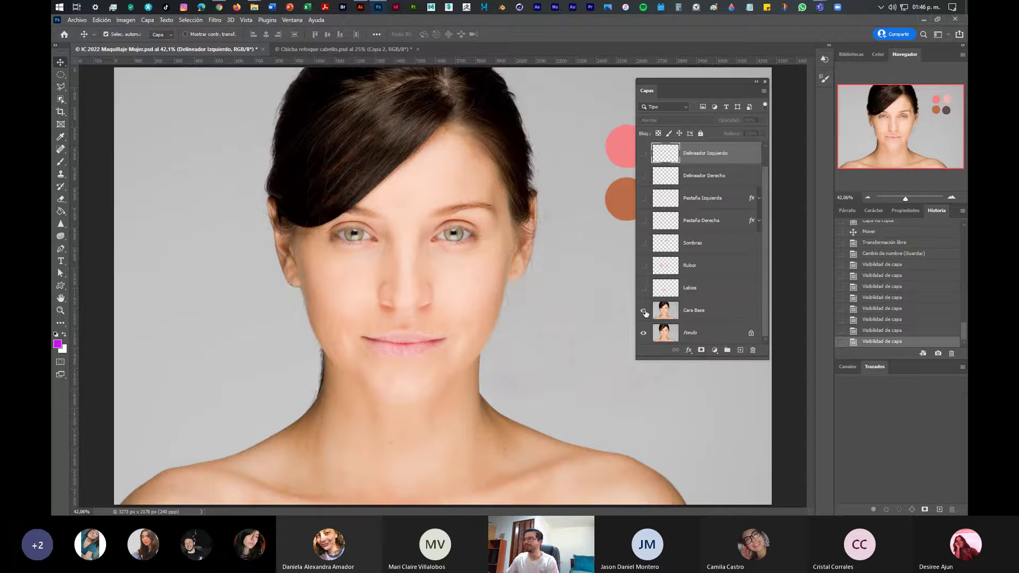
Show the Labios, Rubor and Sombras layers plus both eyelash and both eyeliner layers to review the makeup over the base
left_click(643, 290)
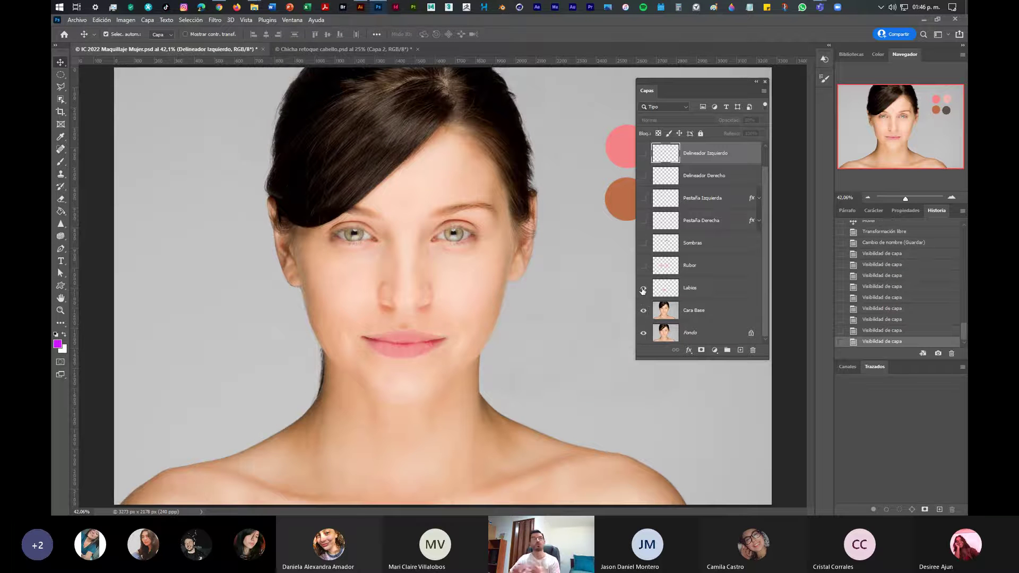
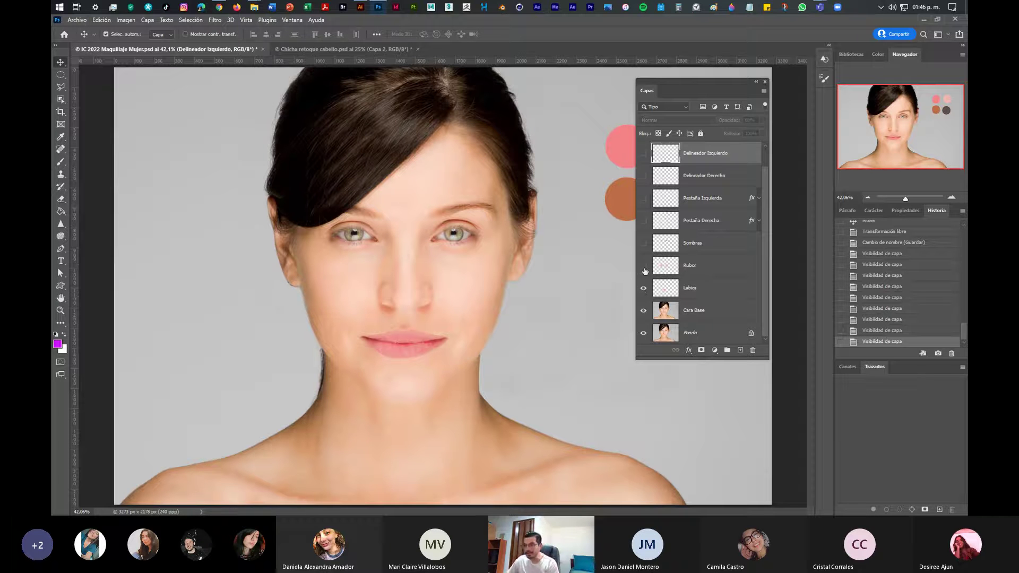
left_click(643, 266)
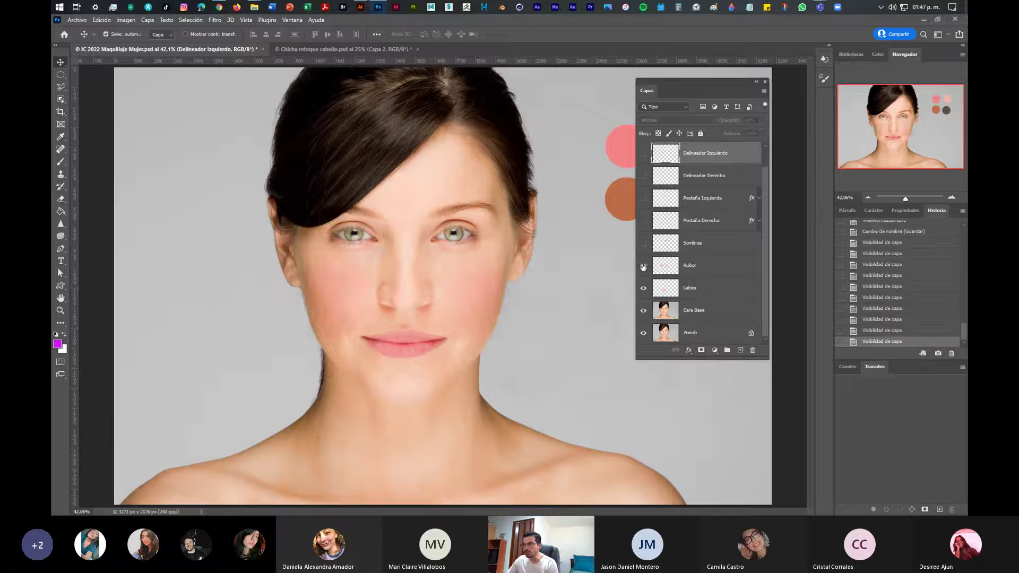
left_click(644, 242)
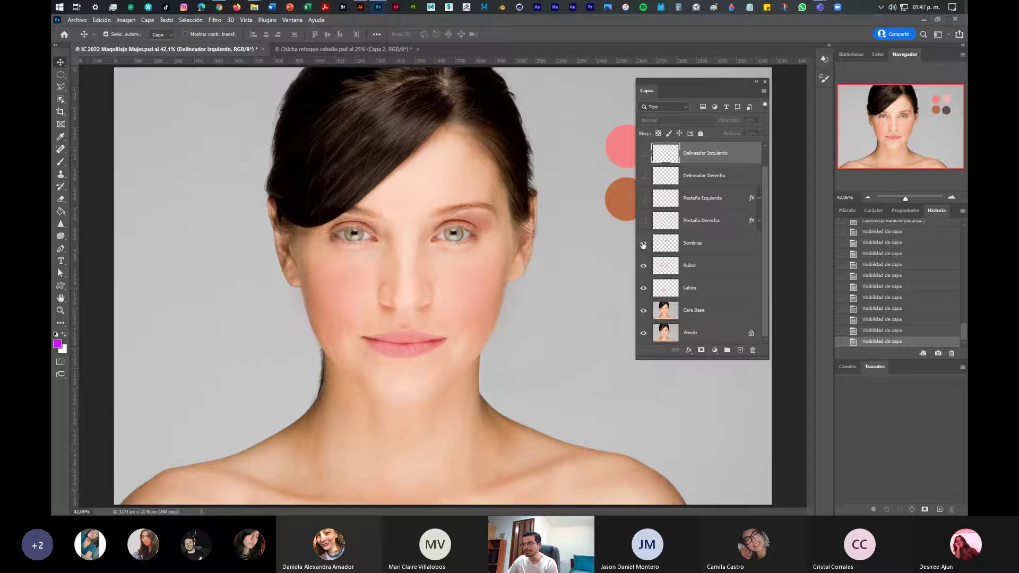
left_click(643, 221)
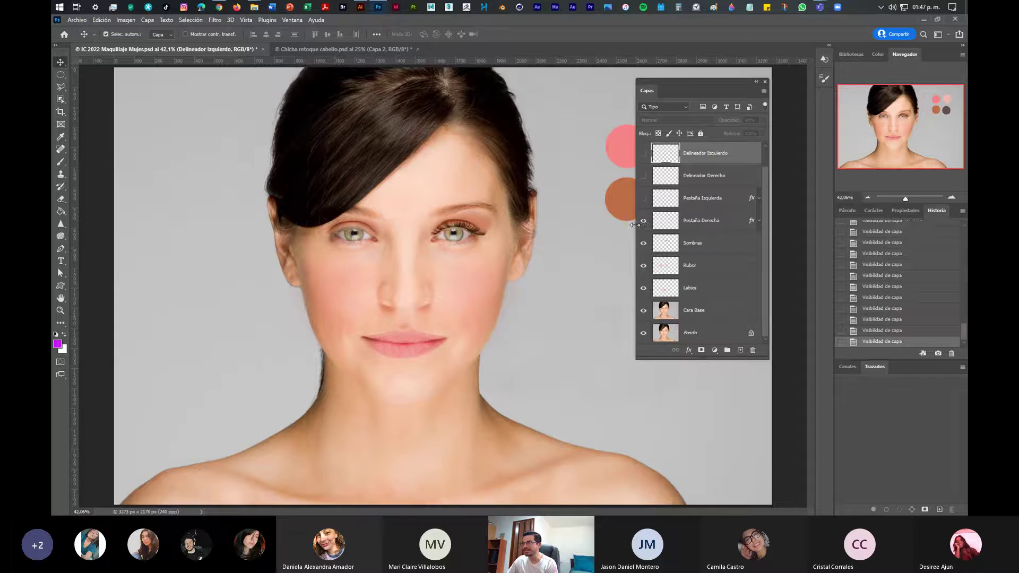
left_click(643, 200)
left_click(644, 154)
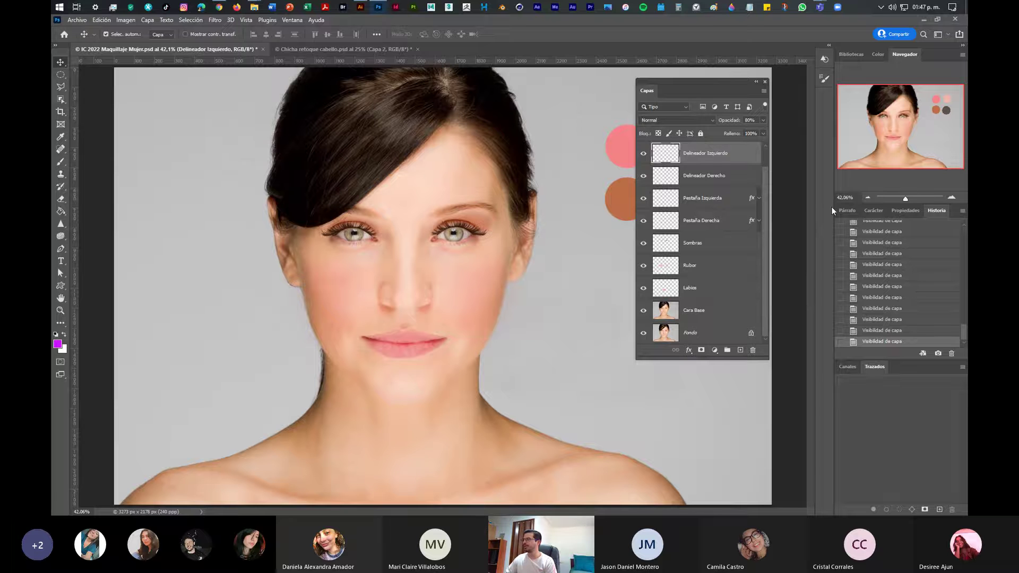
Group the layers from Delineador Izquierdo down to Cara Base and name the group Capas Editables
left_click(867, 197)
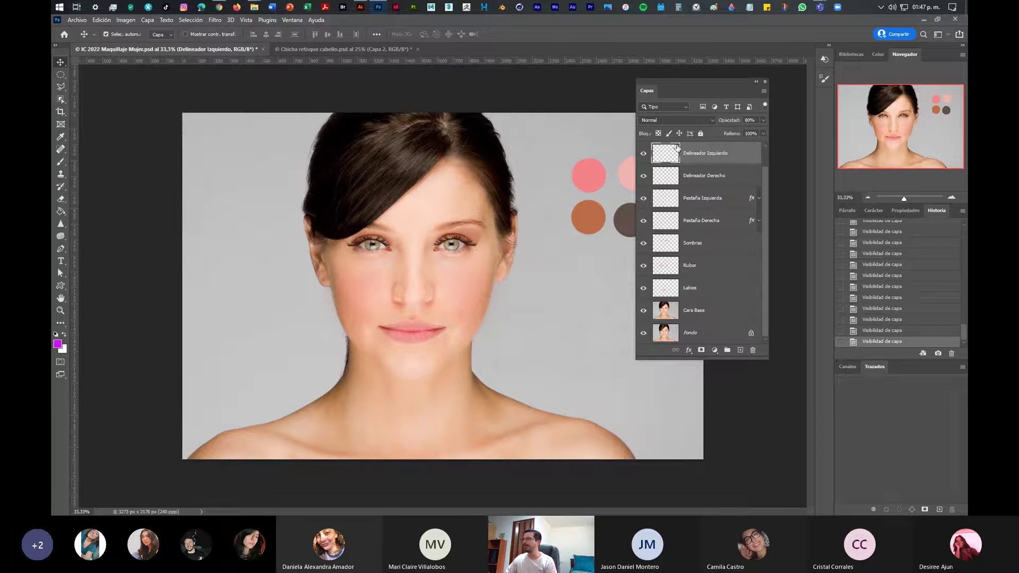
left_click_drag(686, 87, 728, 106)
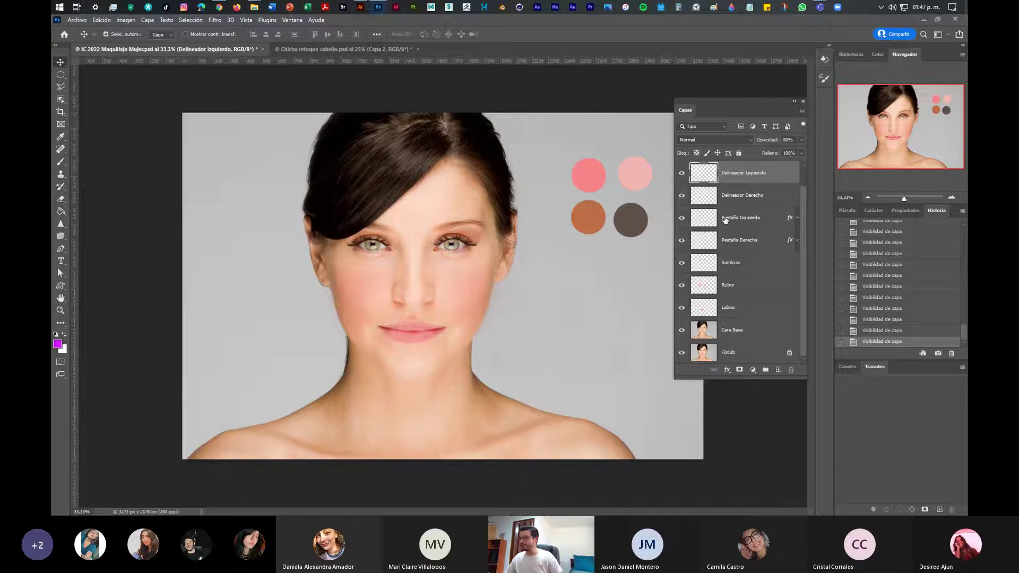
left_click(755, 333, "shift")
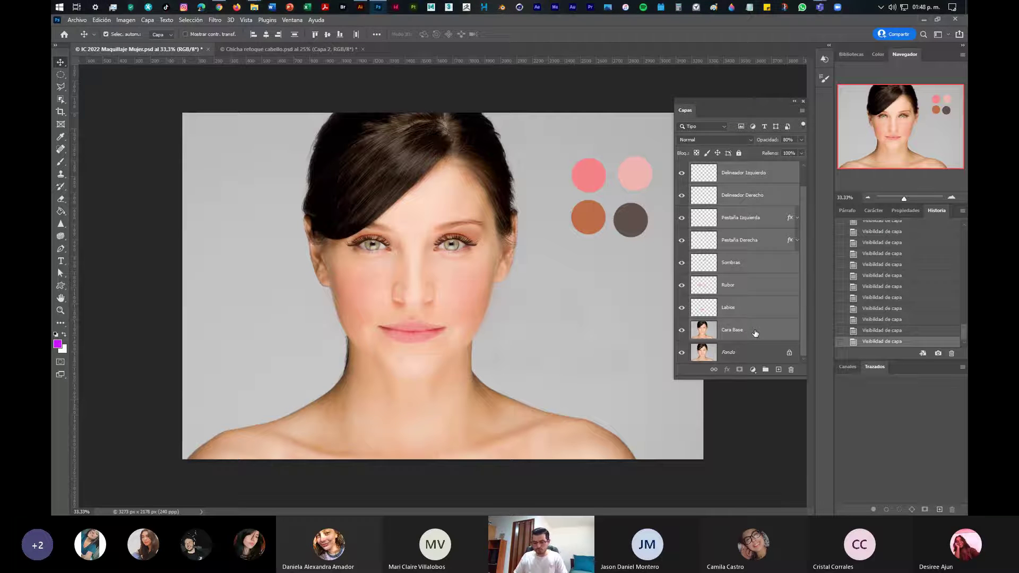
key("ctrl+g")
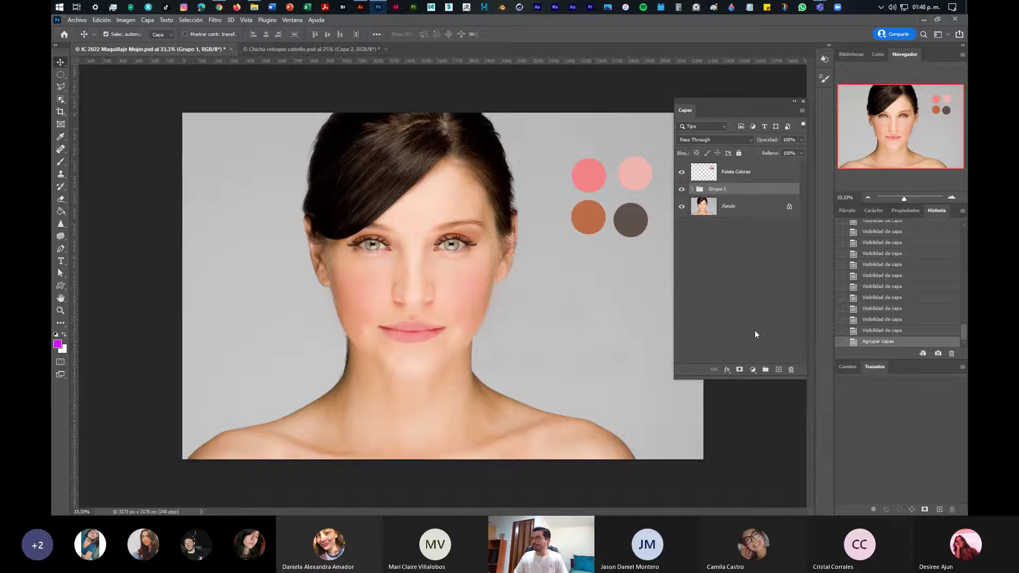
double_click(734, 190)
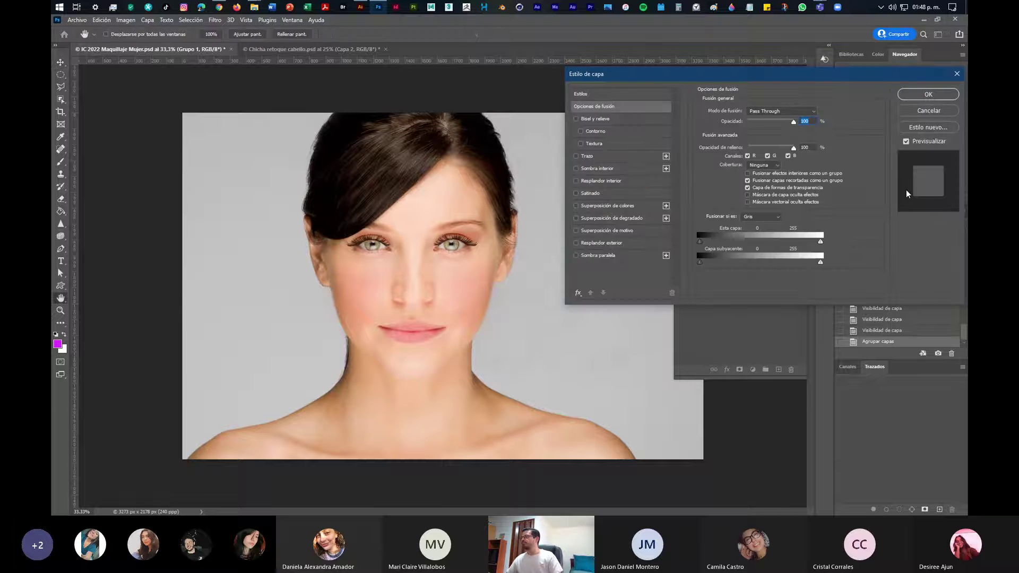
left_click(929, 110)
double_click(717, 188)
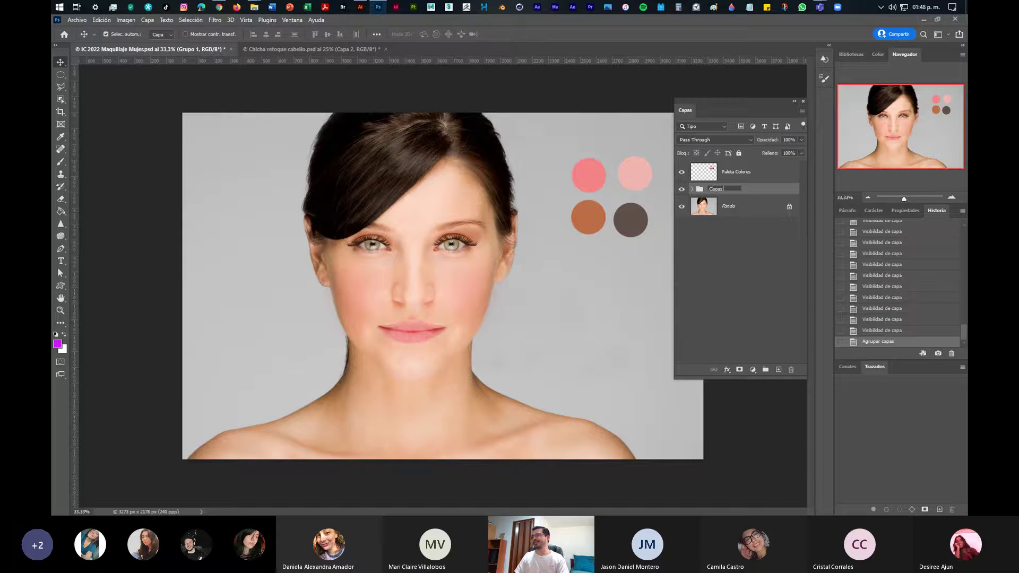
key("Return")
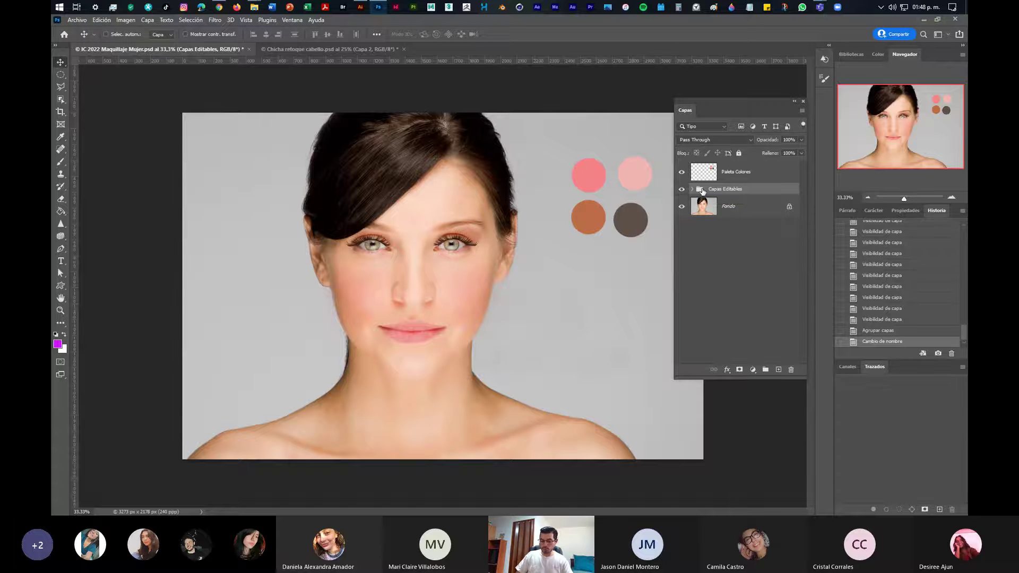
Duplicate the Capas Editables group and rename the copy as Arte Final
key("ctrl+j")
double_click(736, 189)
type("Arte Final")
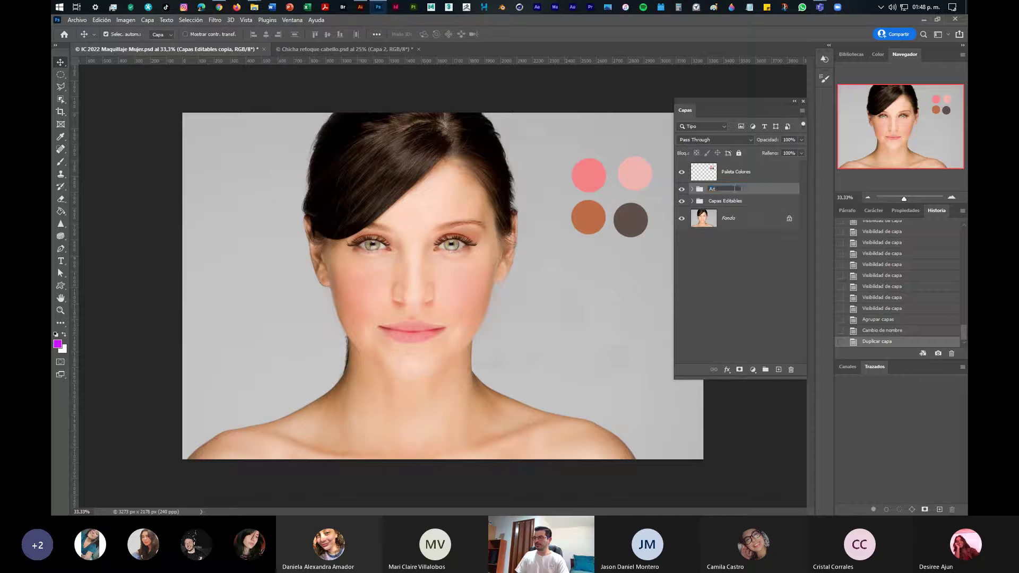
key("Return")
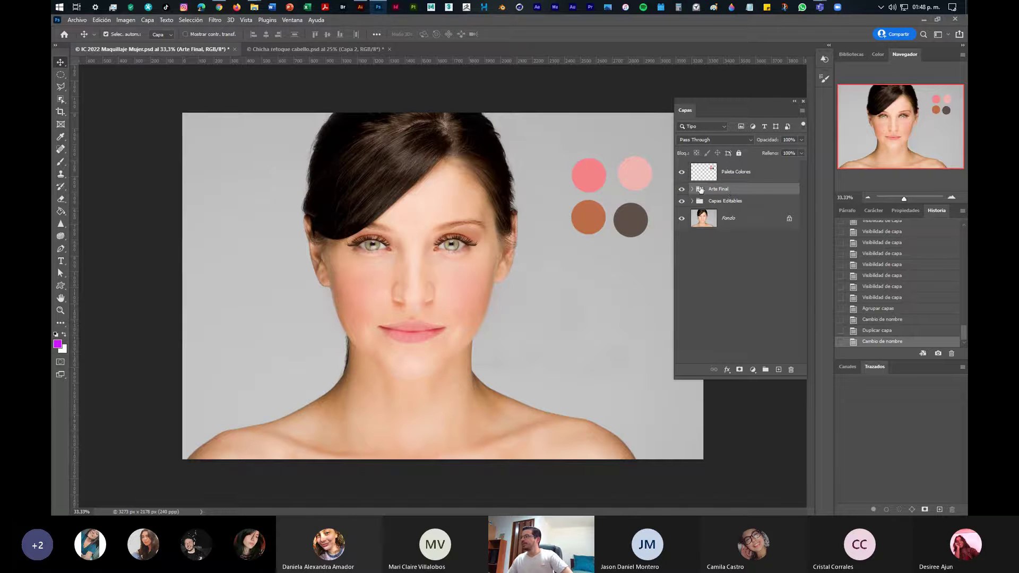
Move the Paleta Colores layer into the Capas Editables group and expand the group
left_click(762, 176)
left_click_drag(763, 176, 759, 202)
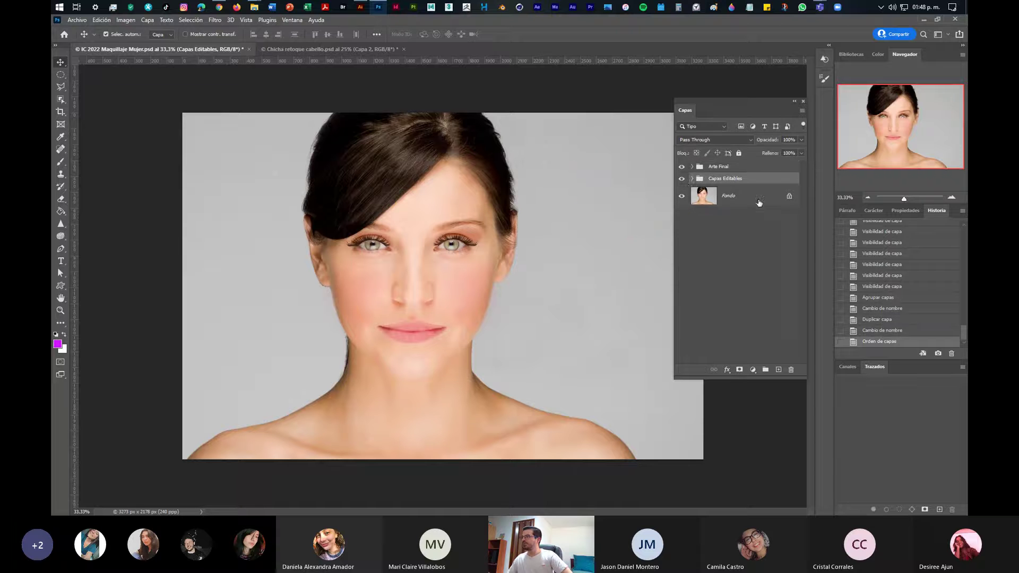
left_click(692, 179)
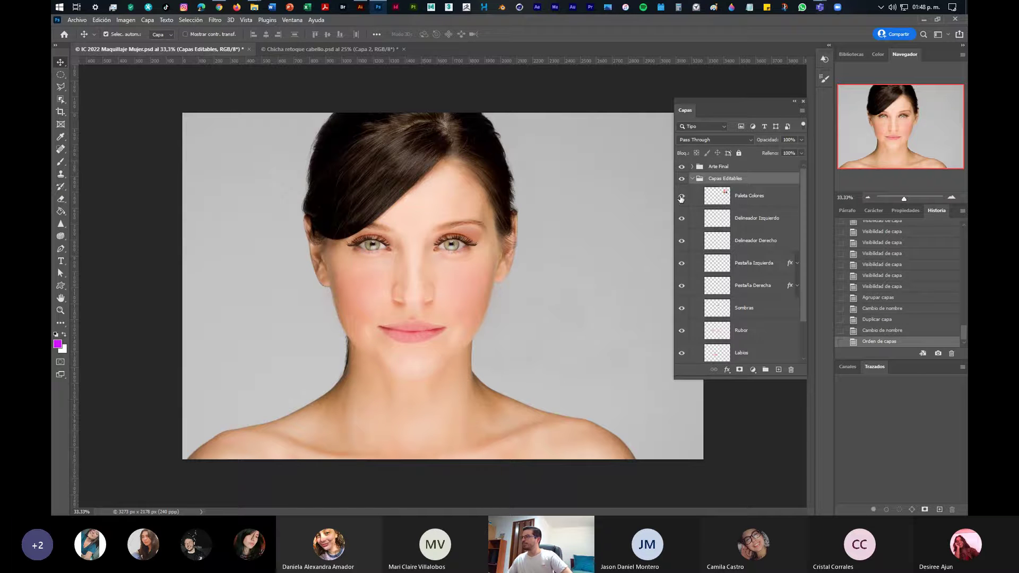
Toggle the palette layer and both groups to compare them with the original, leaving Capas Editables collapsed and hidden and Arte Final shown
left_click(682, 196)
left_click(682, 196)
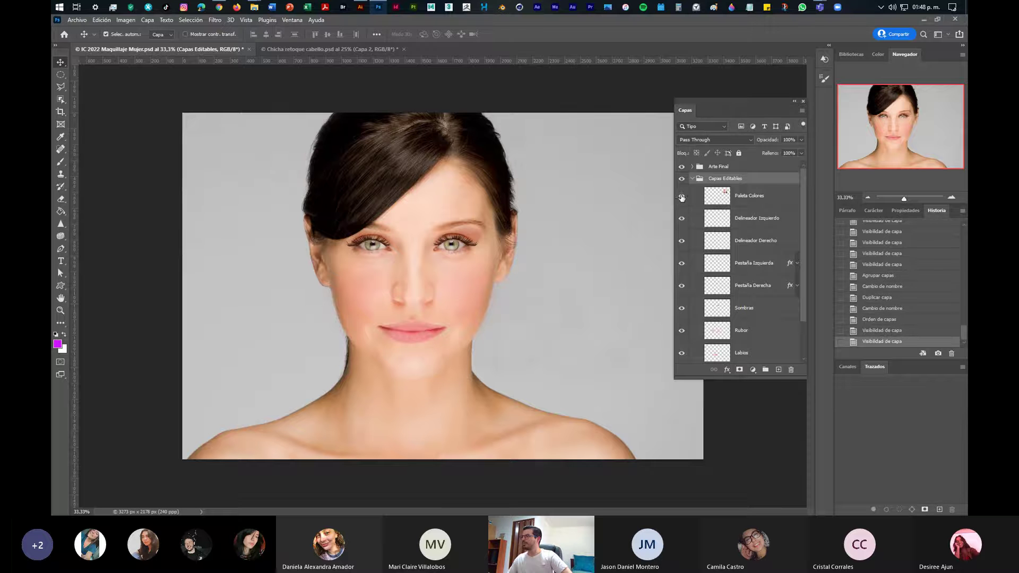
left_click(682, 180)
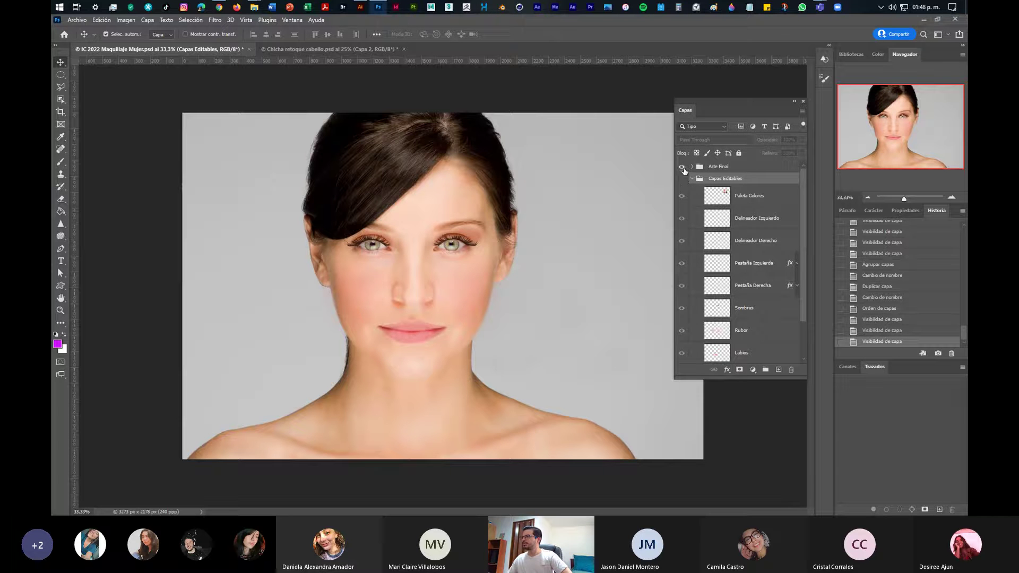
left_click(681, 167)
left_click(682, 178)
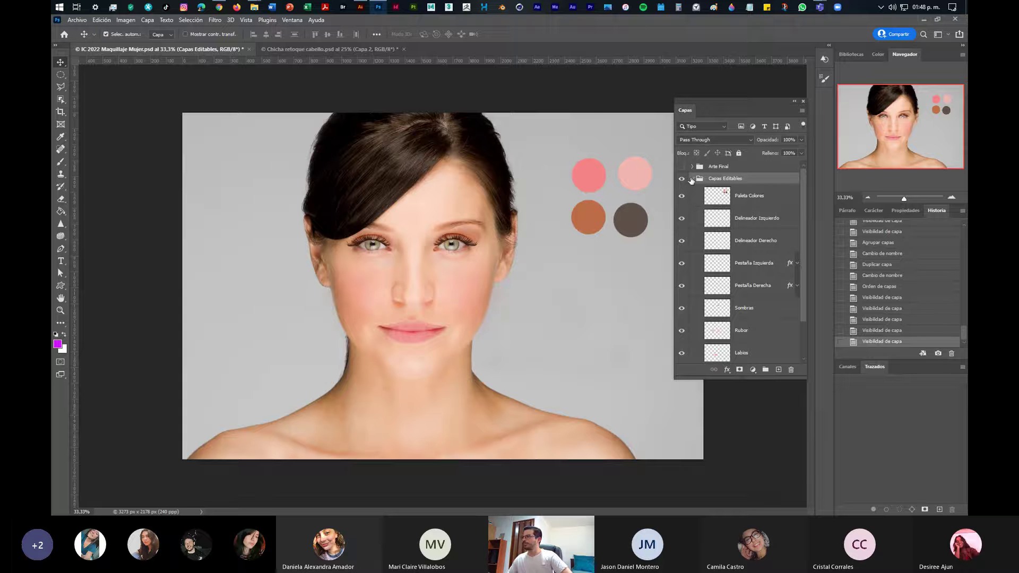
left_click(692, 179)
left_click(681, 179)
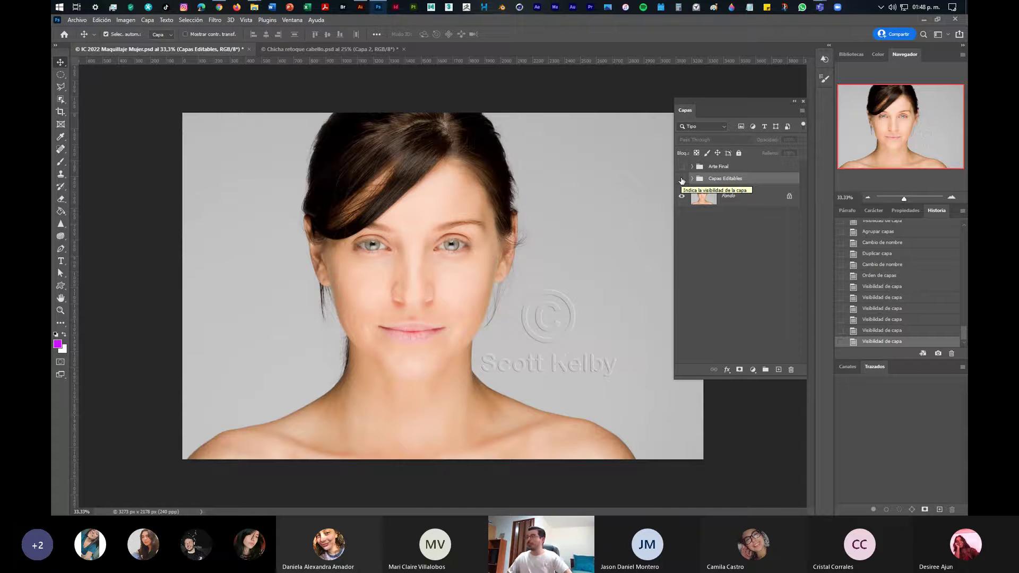
left_click(681, 166)
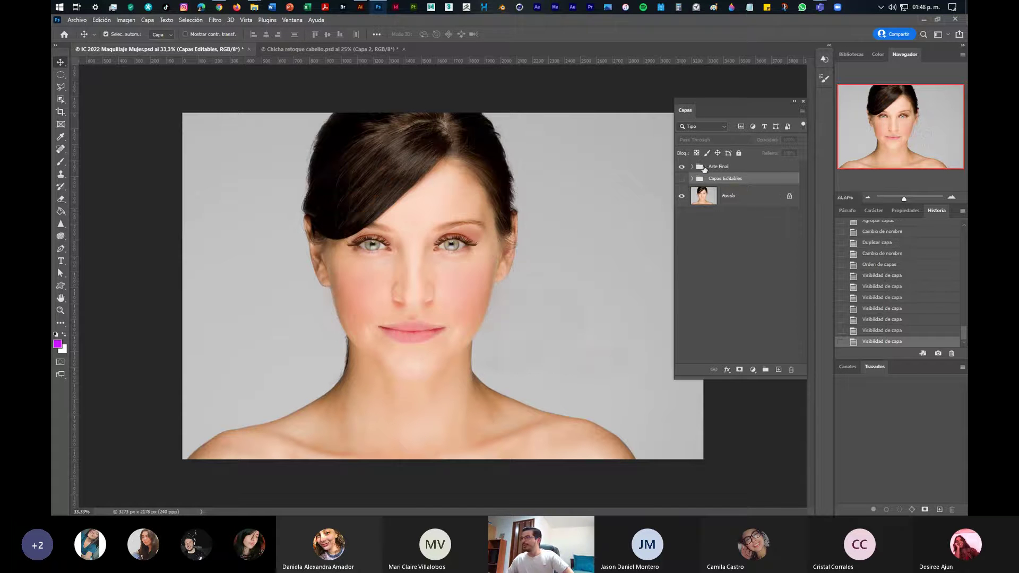
Merge all layers inside the Arte Final group, from Delineador Izquierdo to Cara Base, into a single layer
left_click(701, 168)
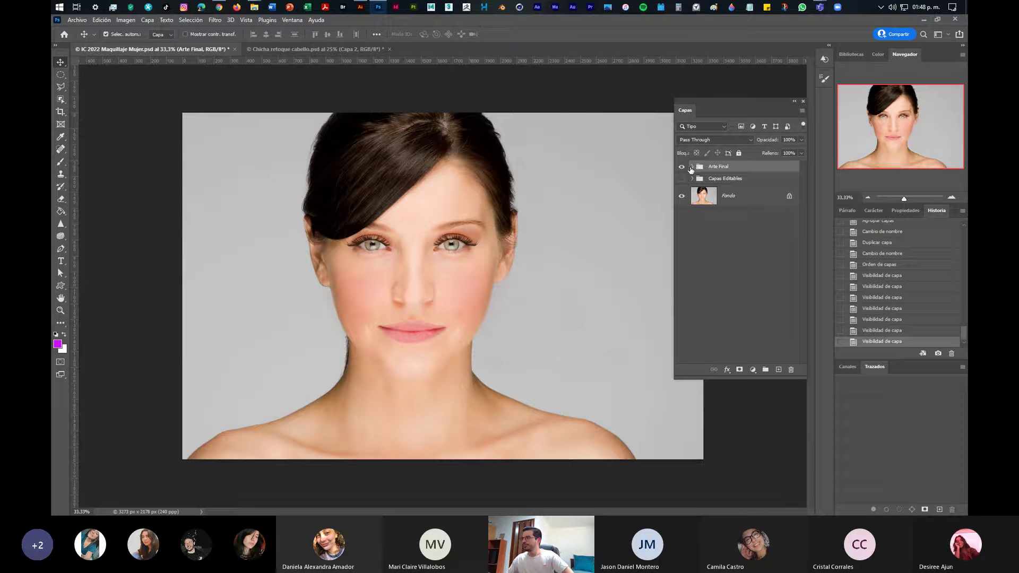
left_click(692, 167)
left_click(758, 189)
scroll(758, 190, "down", 1)
scroll(758, 191, "up", 1)
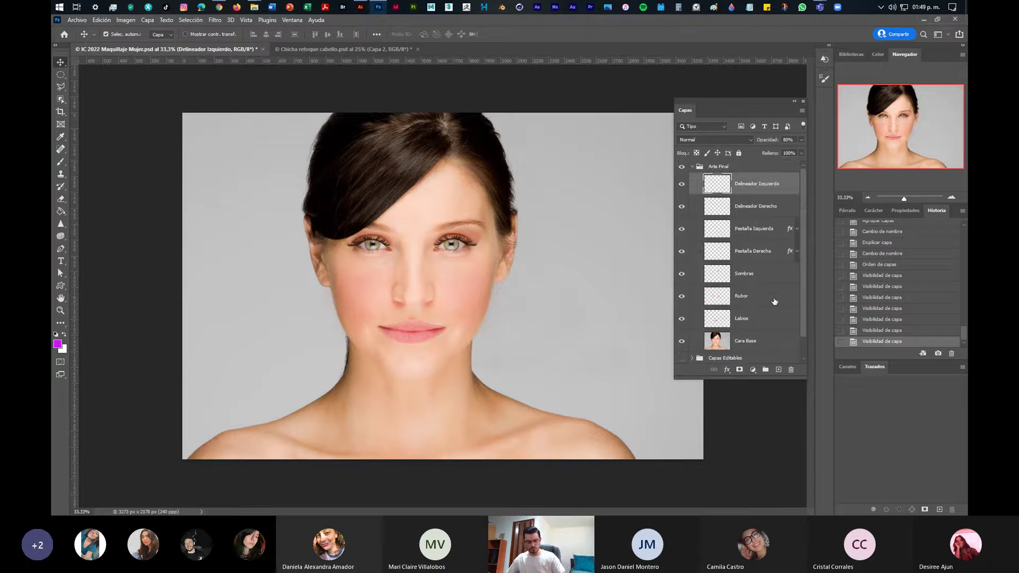
left_click(774, 344, "shift")
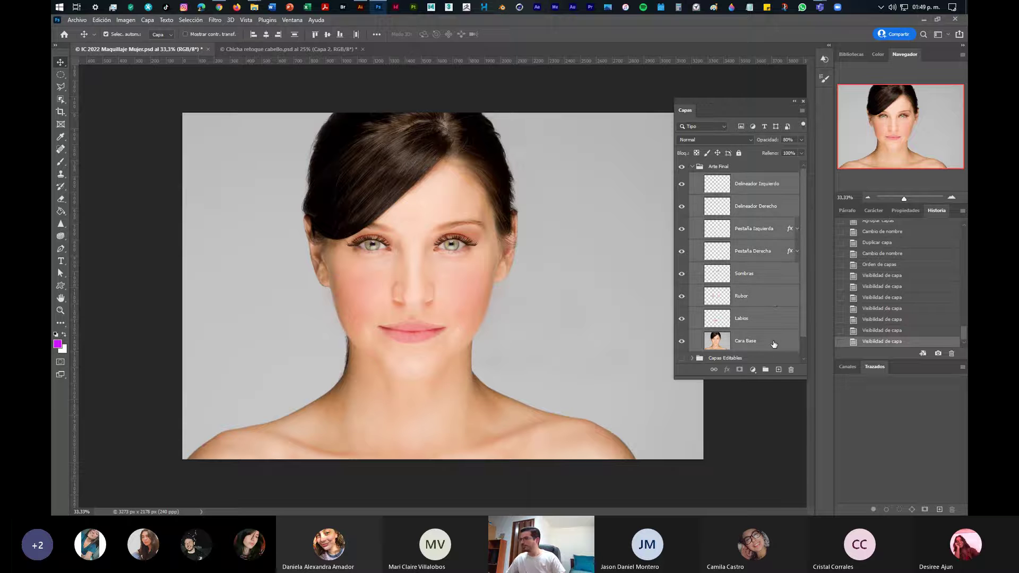
key("ctrl+e")
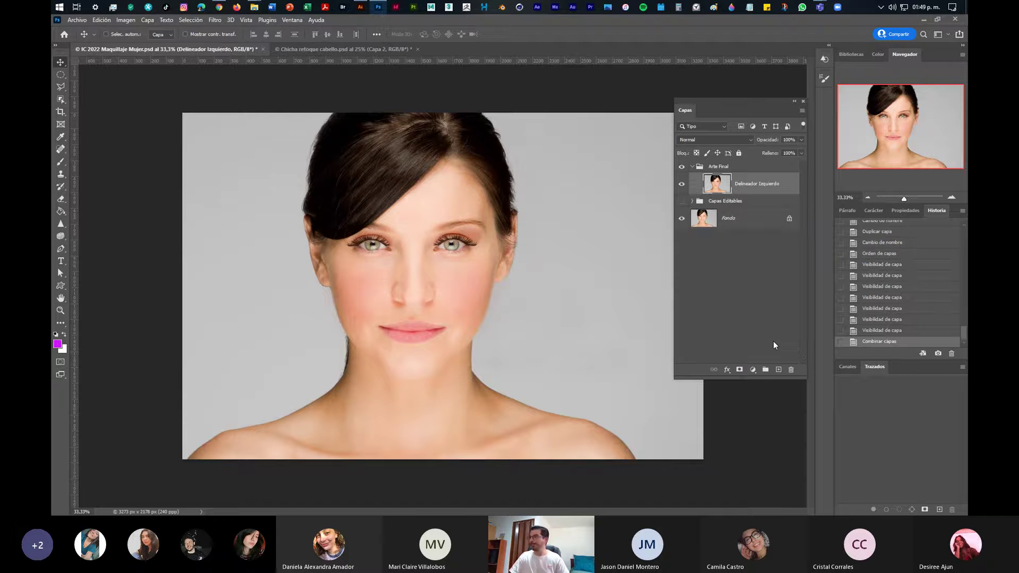
Hide the Fondo layer and toggle the merged layer to check it on its own, leaving it shown
left_click(682, 184)
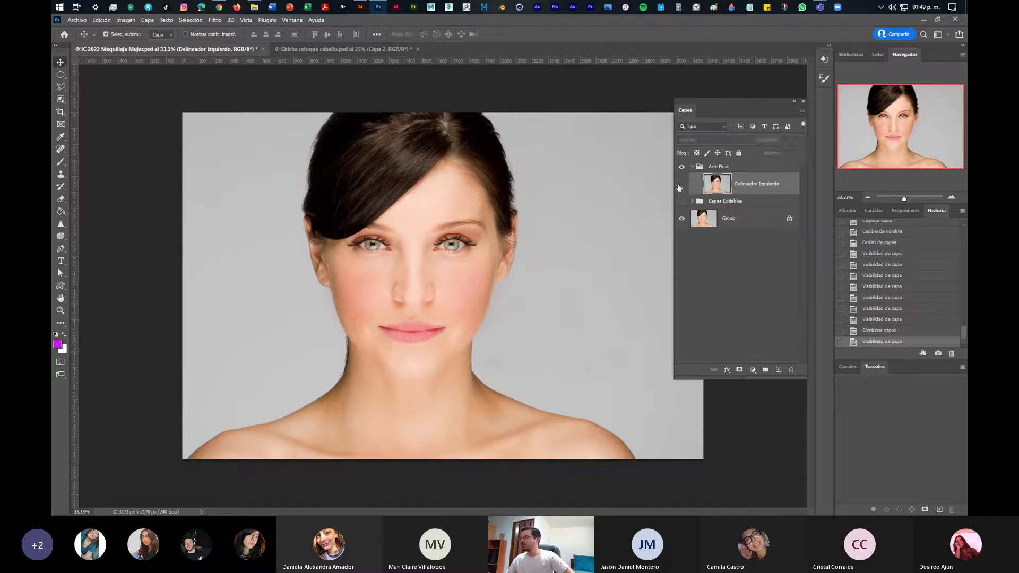
left_click(681, 218)
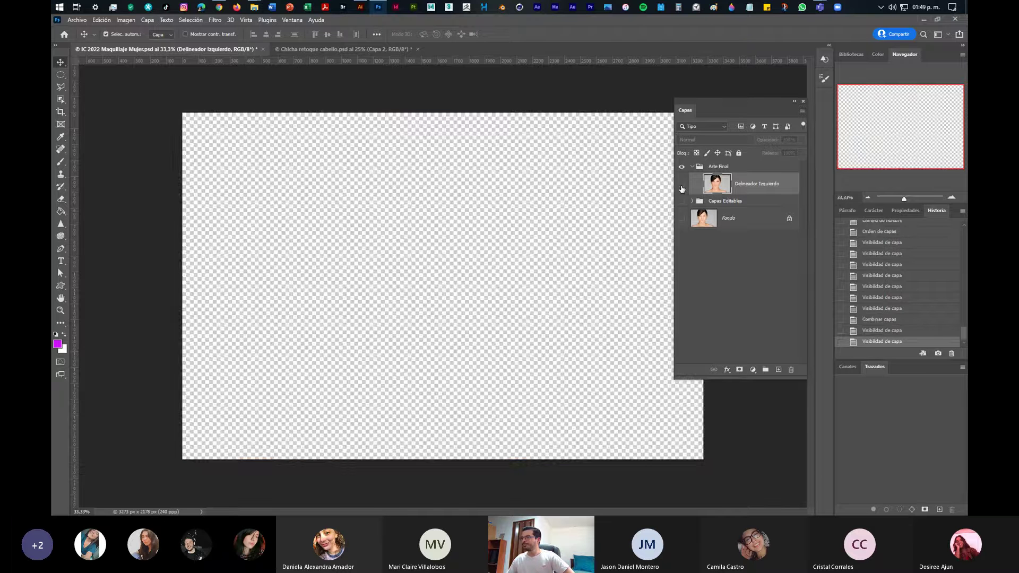
left_click(681, 185)
left_click(681, 184)
left_click(682, 184)
left_click(682, 184)
left_click(682, 185)
Rename the merged layer in Arte Final as Maquillaje Final and minimize the Photoshop window
double_click(757, 183)
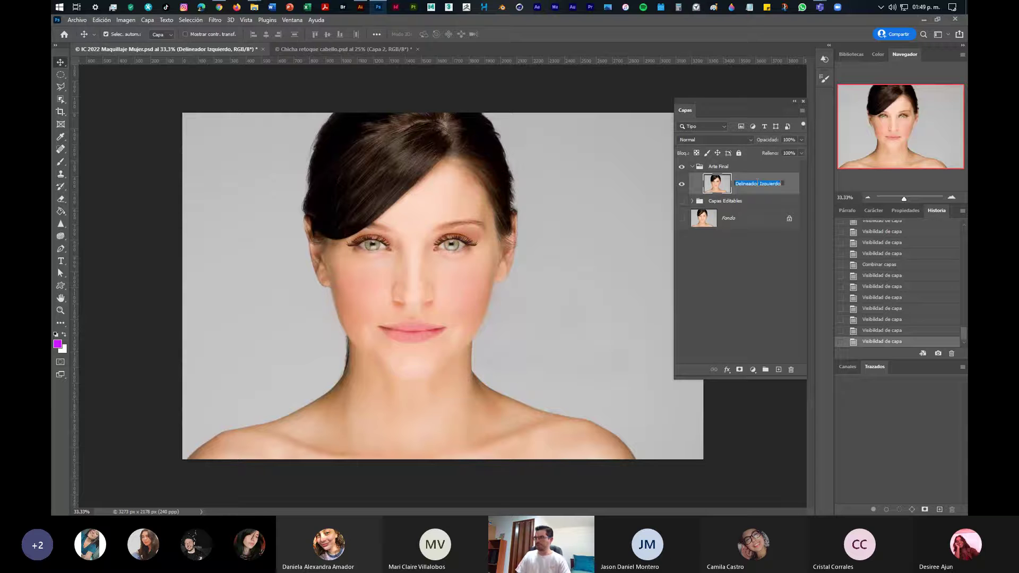
key("BackSpace")
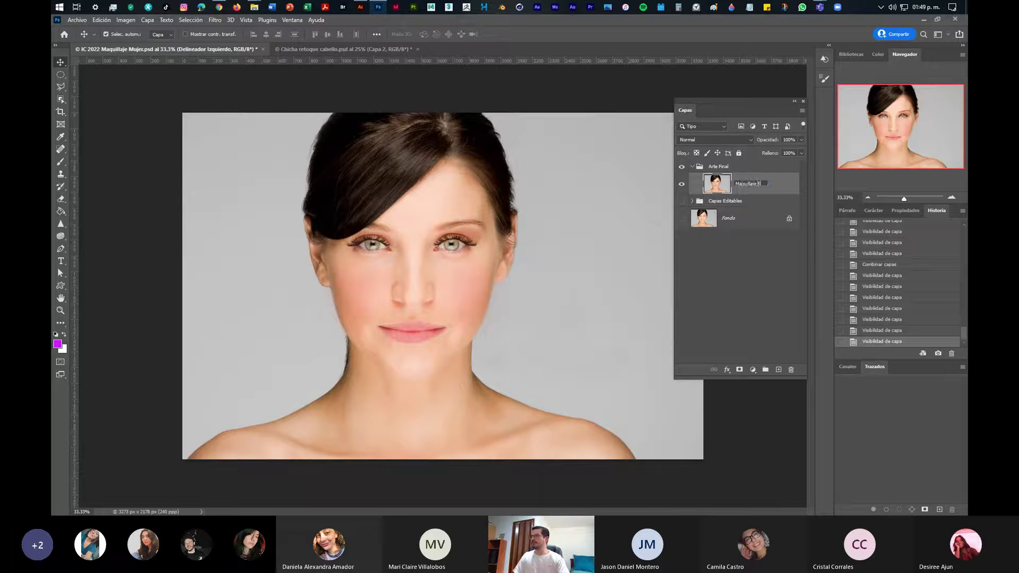
type("Maquillaje Final")
key("Return")
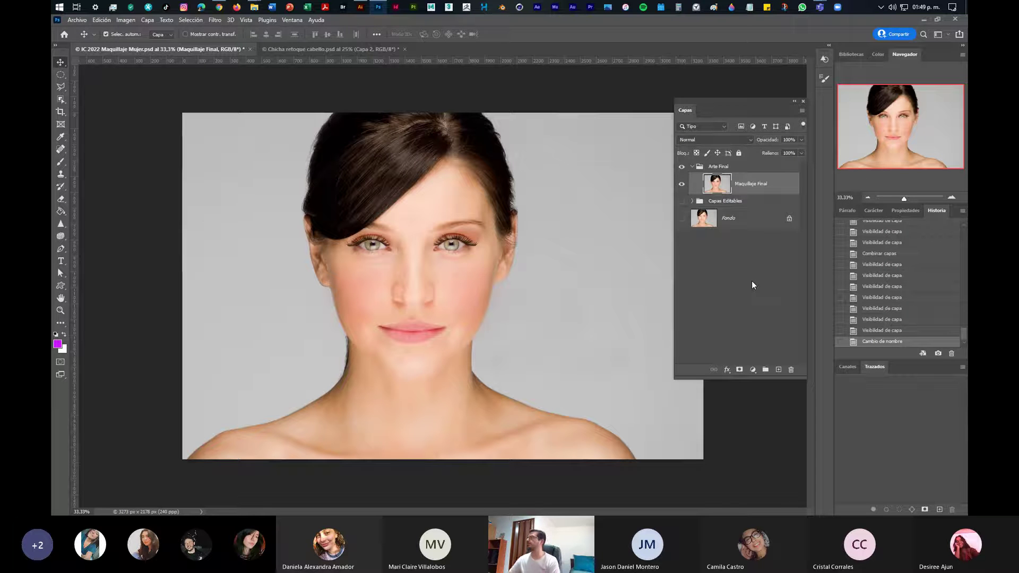
left_click(922, 19)
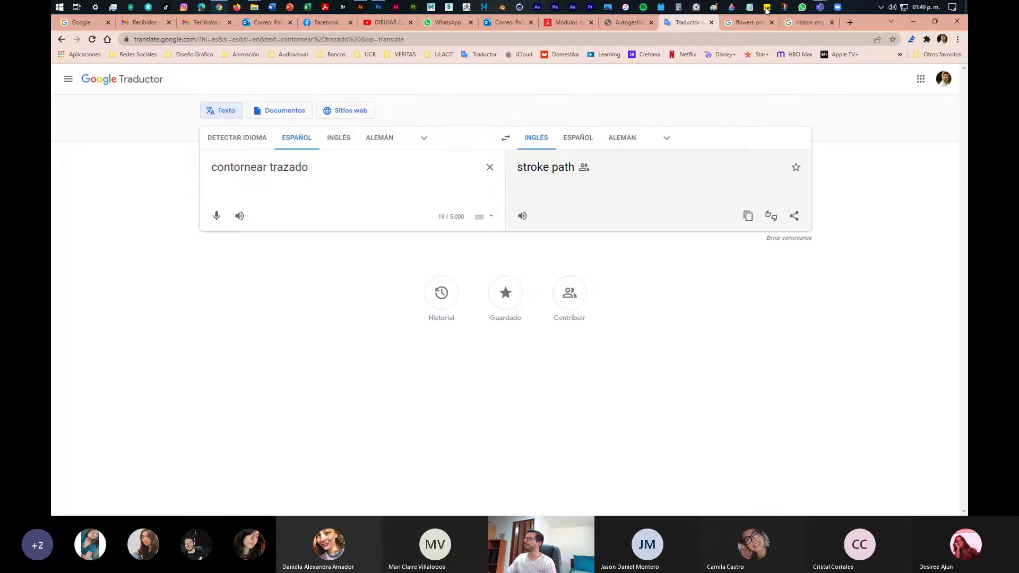
Minimize the browser window showing the translator to reach the two file explorer windows
left_click(912, 22)
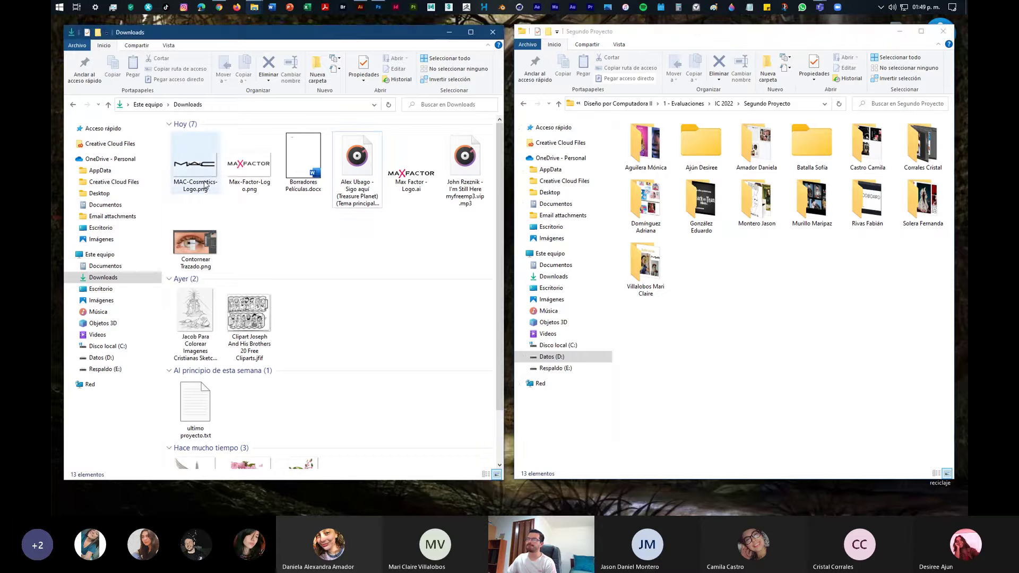
left_click(194, 162)
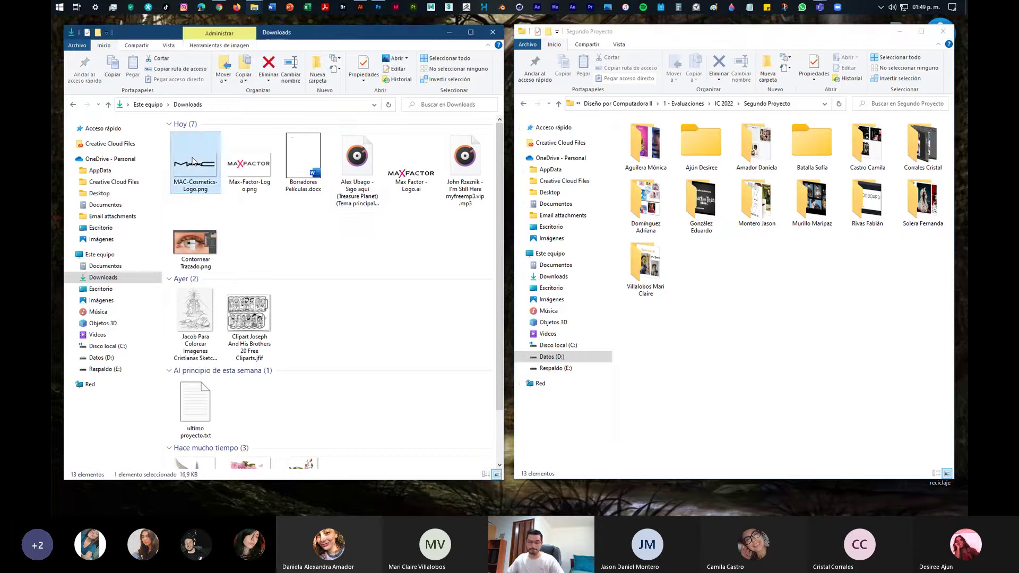
left_click(246, 166, "ctrl")
left_click(407, 170, "ctrl")
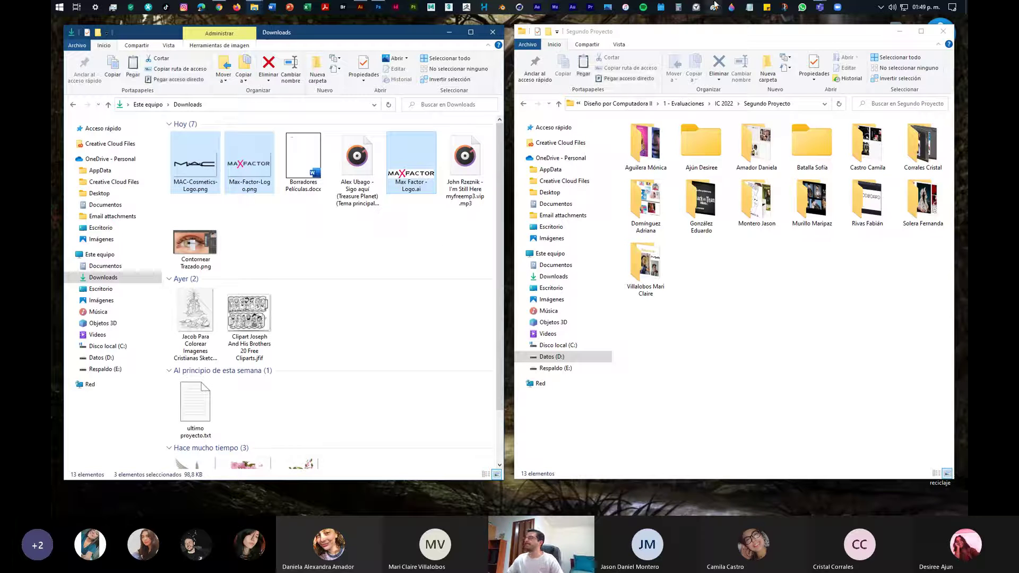
left_click(706, 147)
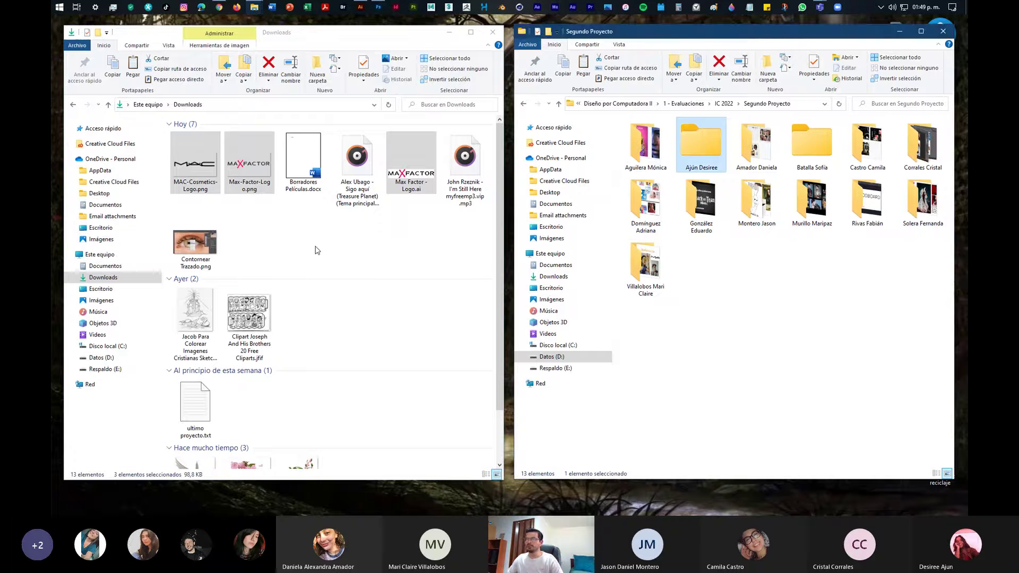
left_click(360, 236)
Go from the Segundo Proyecto folder up to Diseño por Computadora II and open its Clase 7 folder
left_click(724, 103)
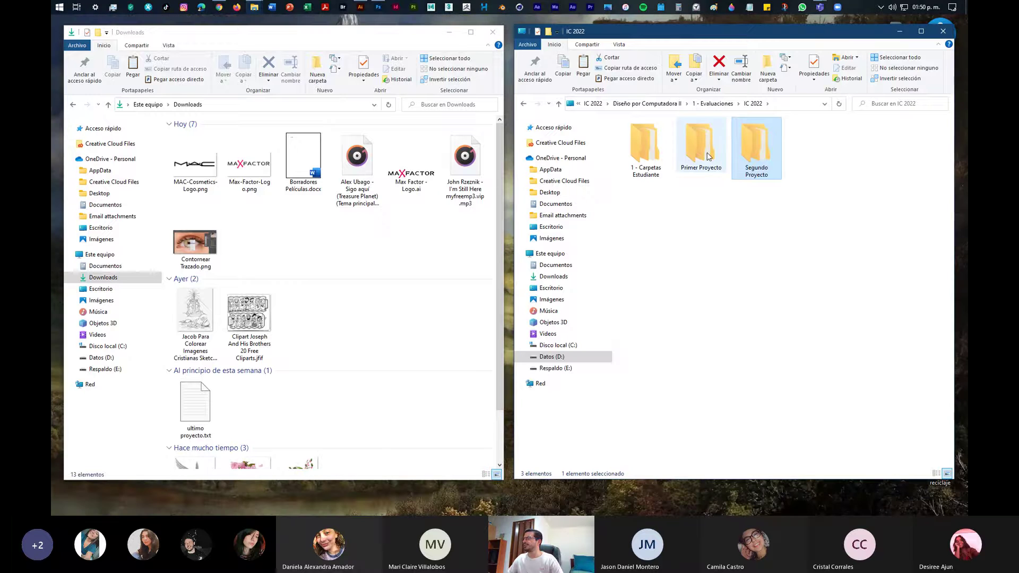
left_click(655, 104)
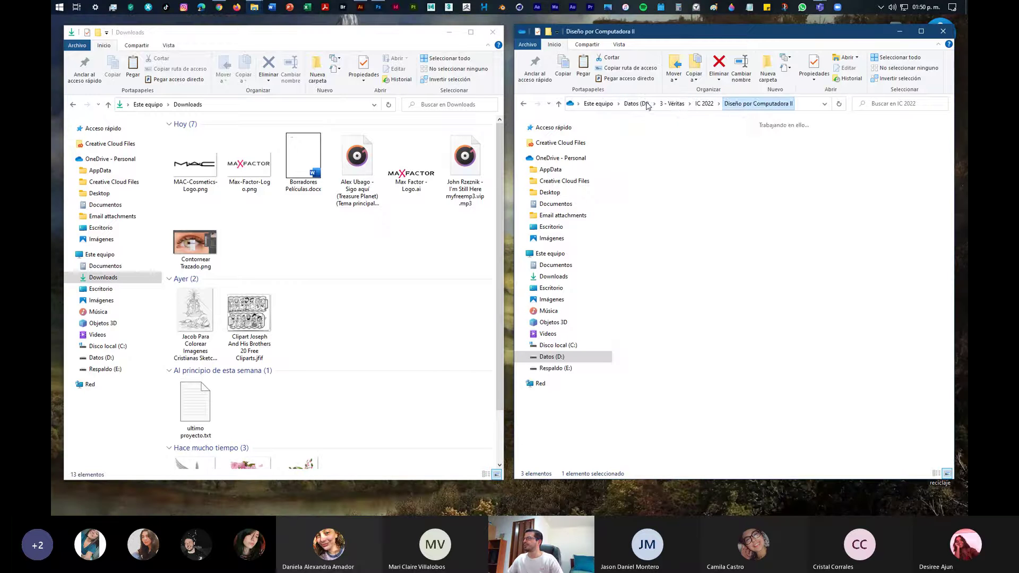
double_click(812, 203)
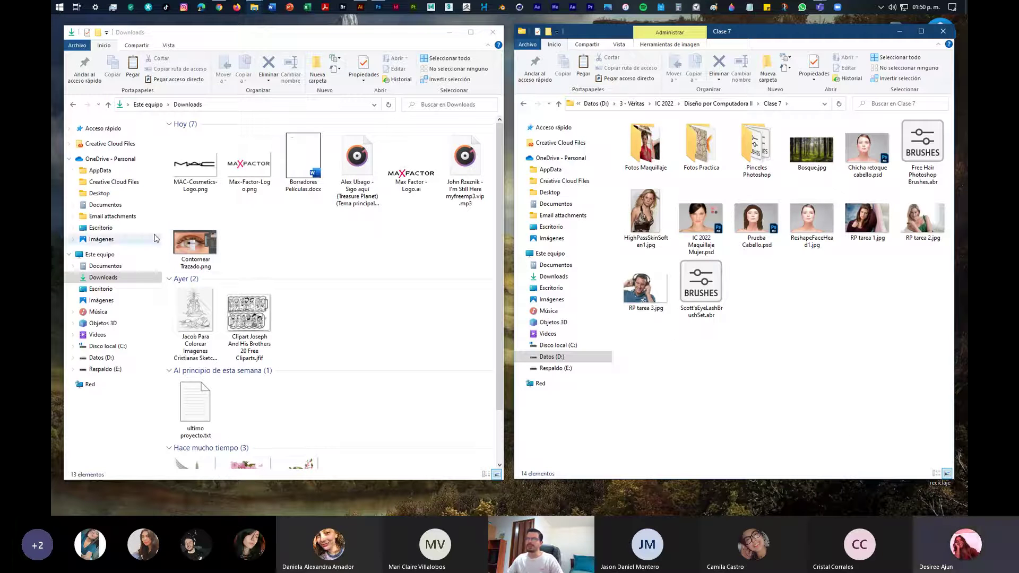
left_click(190, 171)
left_click(249, 161, "ctrl")
left_click(407, 169, "ctrl")
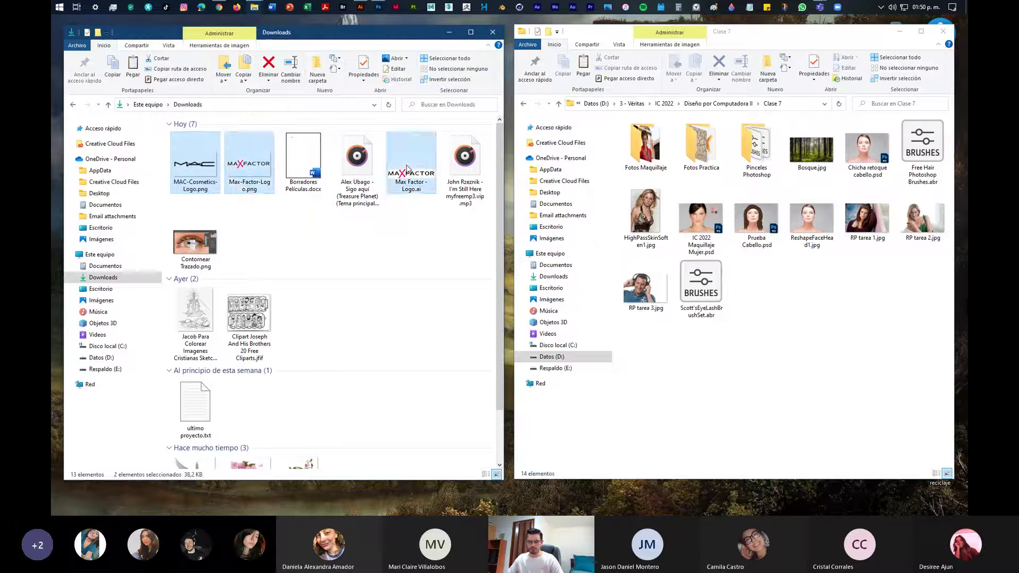
left_click(868, 394)
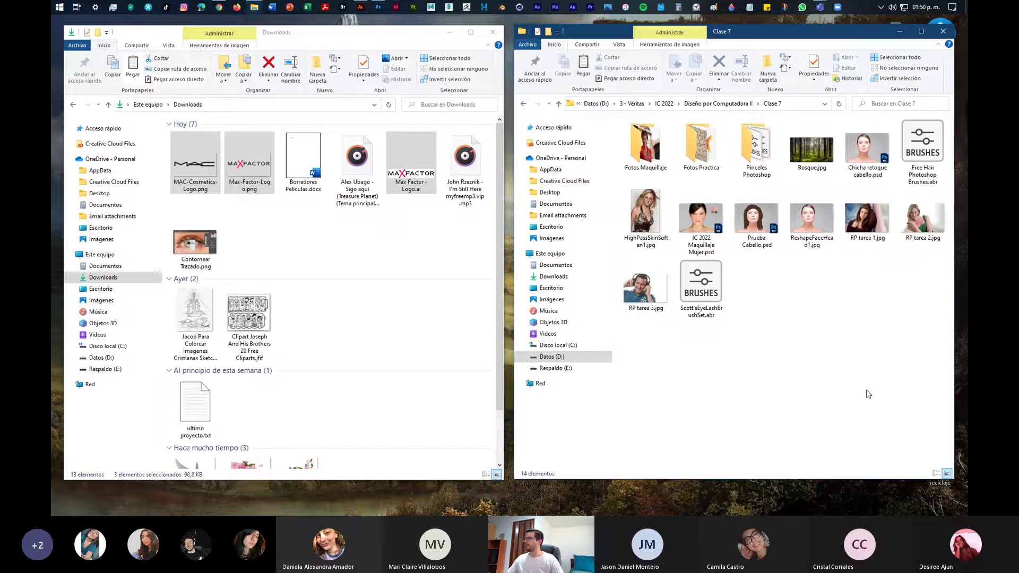
Copy MAC-Cosmetics-Logo.png, Max-Factor-Logo.png and Max Factor - Logo.ai from Downloads into the Clase 7 folder
left_click(227, 187)
left_click(197, 169)
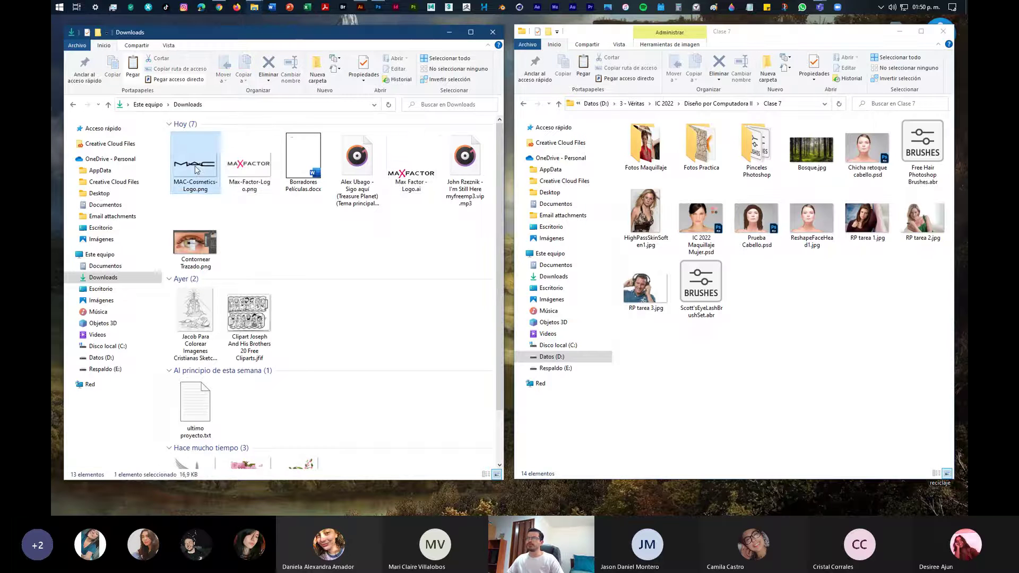
left_click(249, 173, "ctrl")
left_click(432, 192, "ctrl")
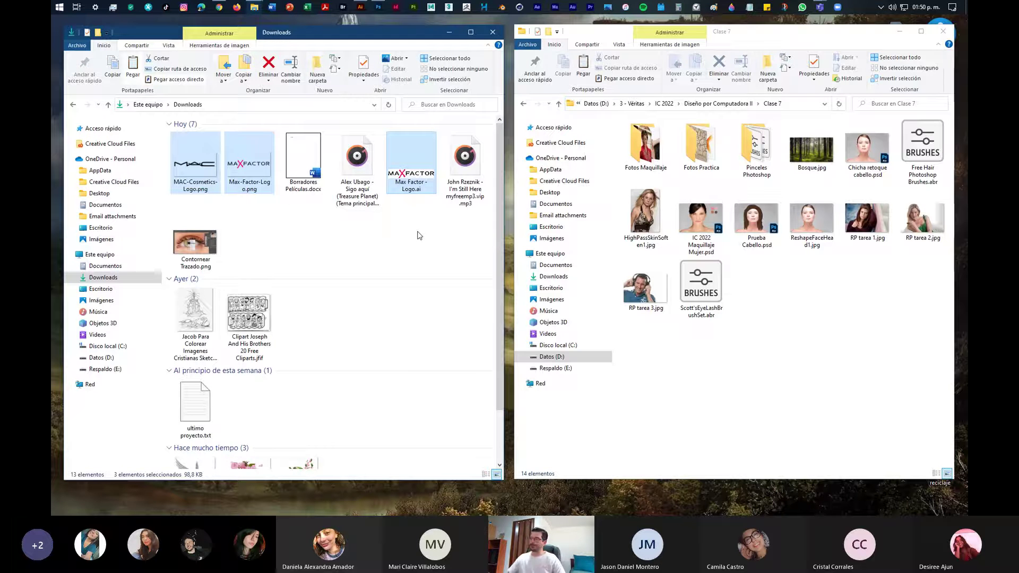
left_click(846, 382)
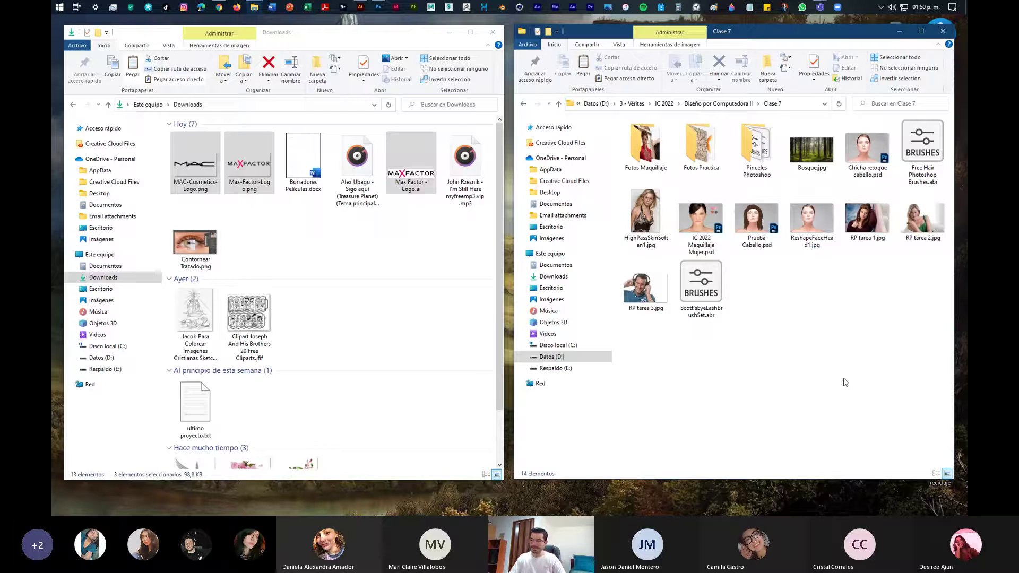
key("ctrl+v")
left_click(846, 382)
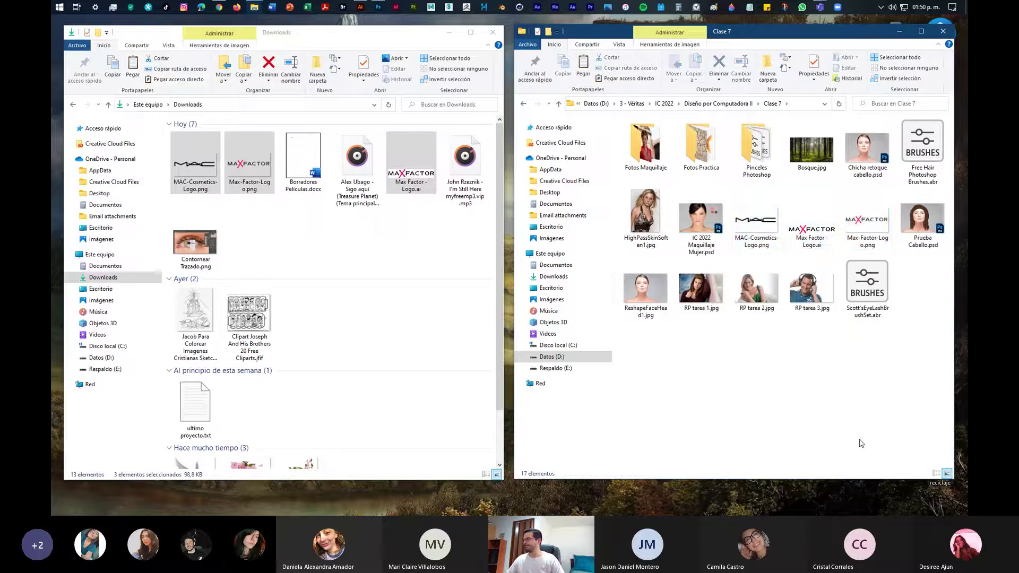
Copy Ave.png, Flores 1.png and Flores 2.png from Downloads into the Clase 7 folder
left_click(395, 320)
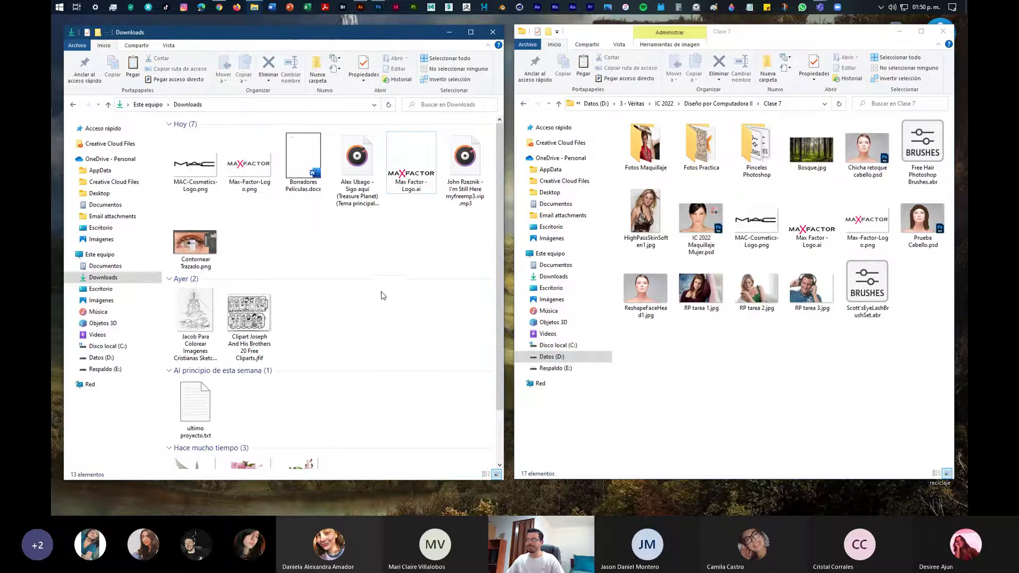
scroll(378, 298, "down", 1)
scroll(379, 325, "up", 1)
scroll(299, 389, "down", 1)
left_click_drag(353, 434, 189, 451)
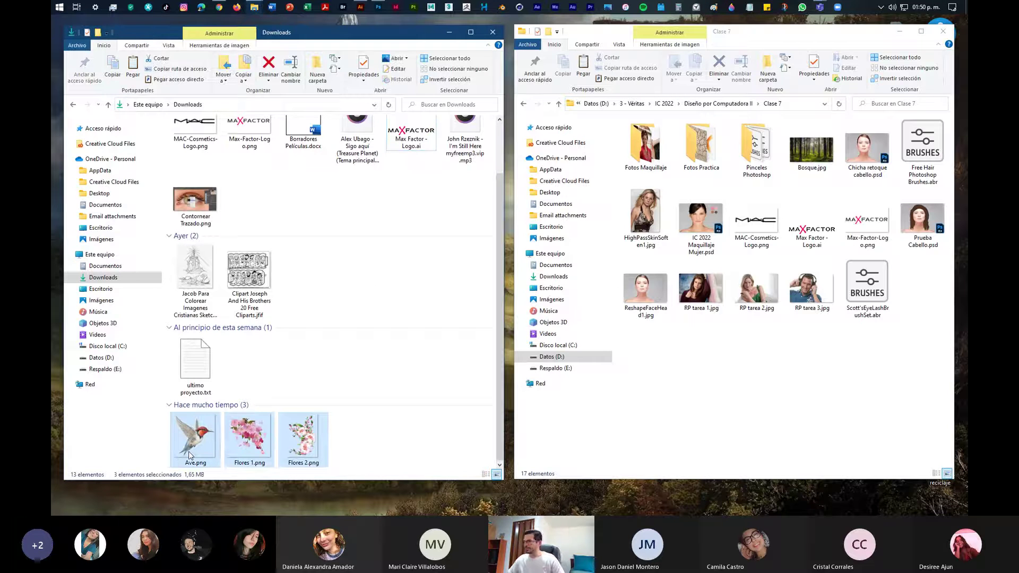
left_click(815, 385)
key("ctrl+v")
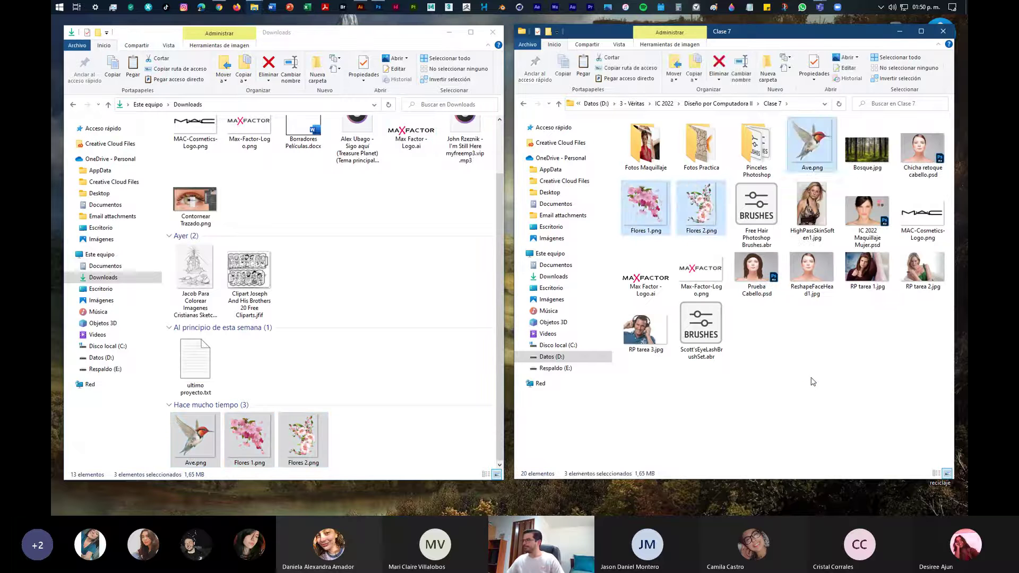
Copy Contornear Trazado.png from Downloads into the Clase 7 folder and clear the selection there
left_click(348, 359)
scroll(405, 368, "up", 1)
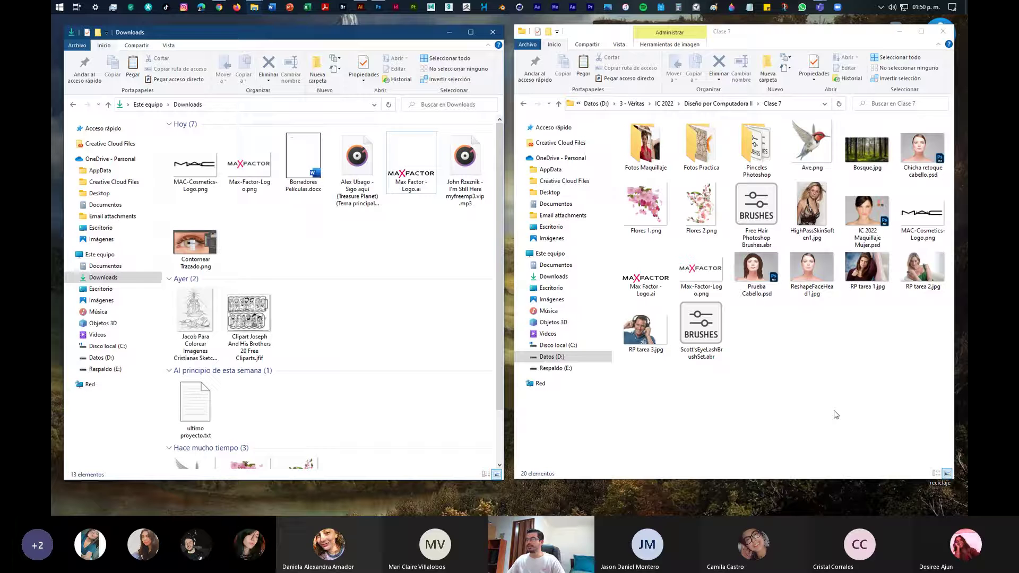
left_click(206, 251)
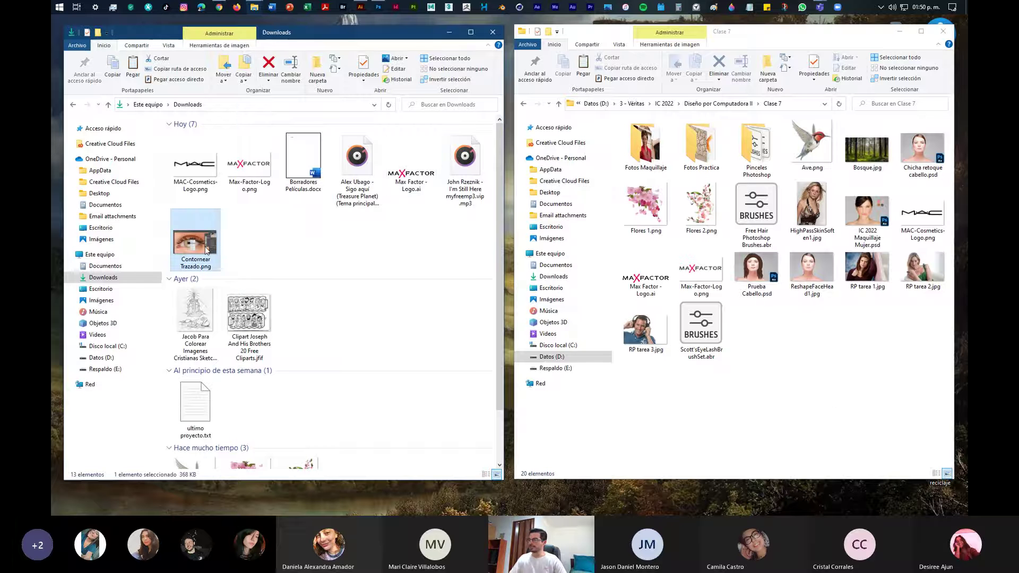
left_click(855, 396)
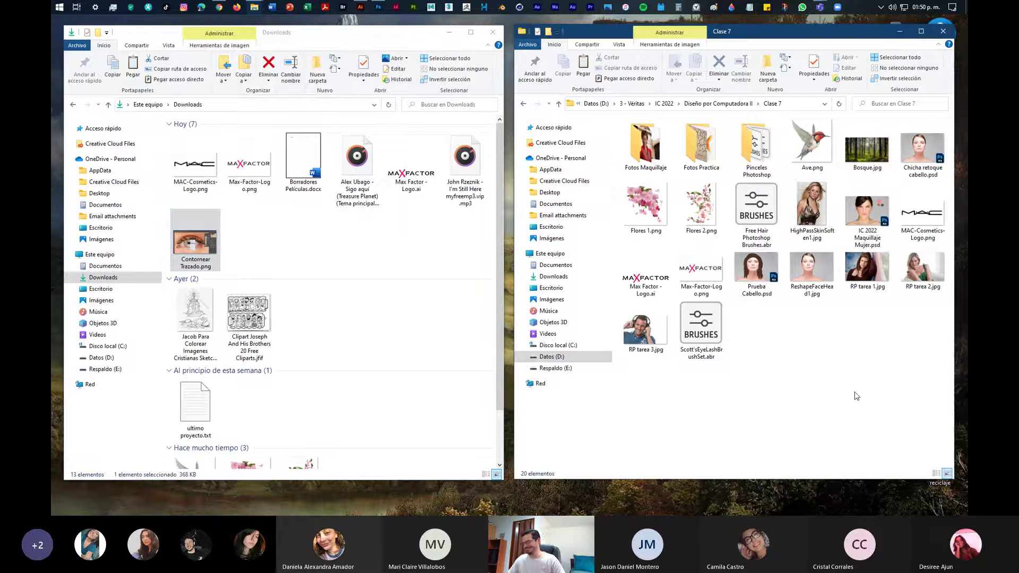
key("ctrl+v")
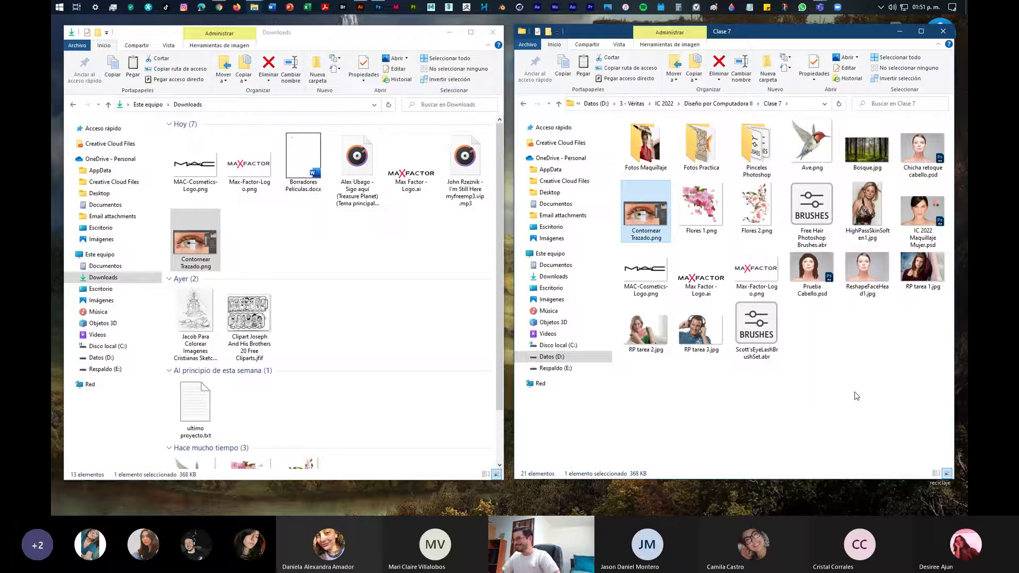
left_click(856, 396)
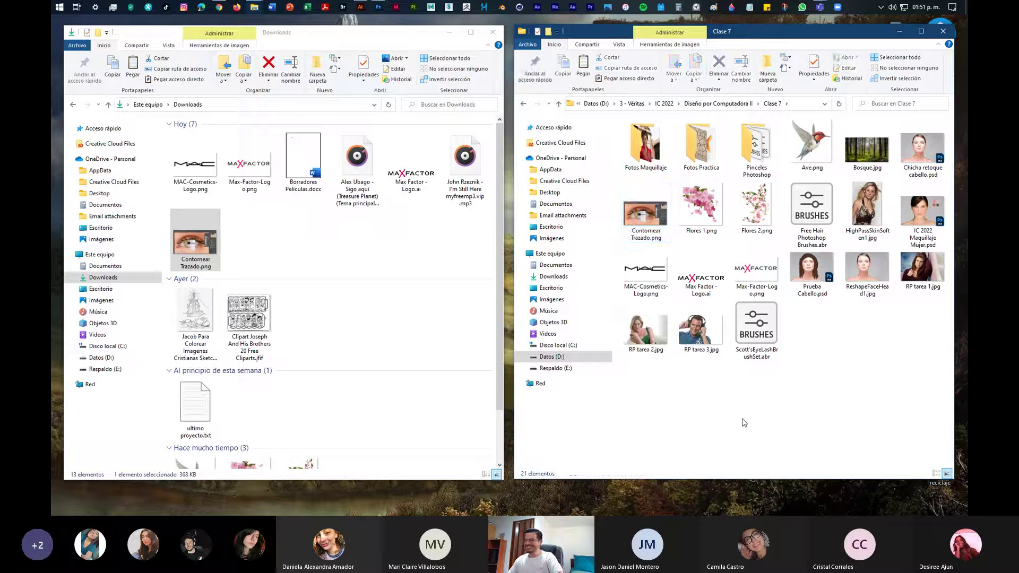
Return from Clase 7 to its parent folder, Diseño por Computadora II
left_click(446, 337)
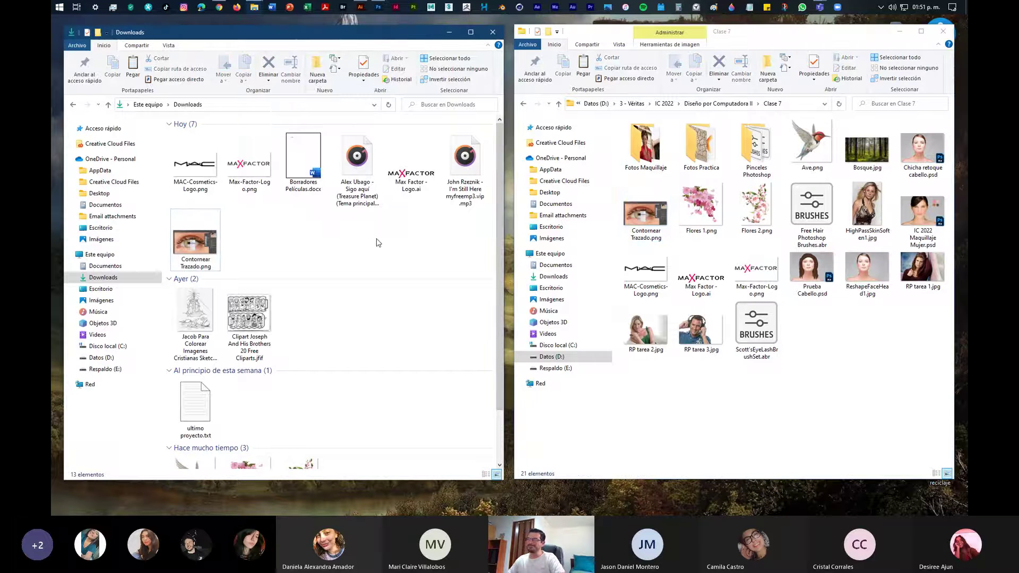
left_click(808, 364)
left_click(393, 320)
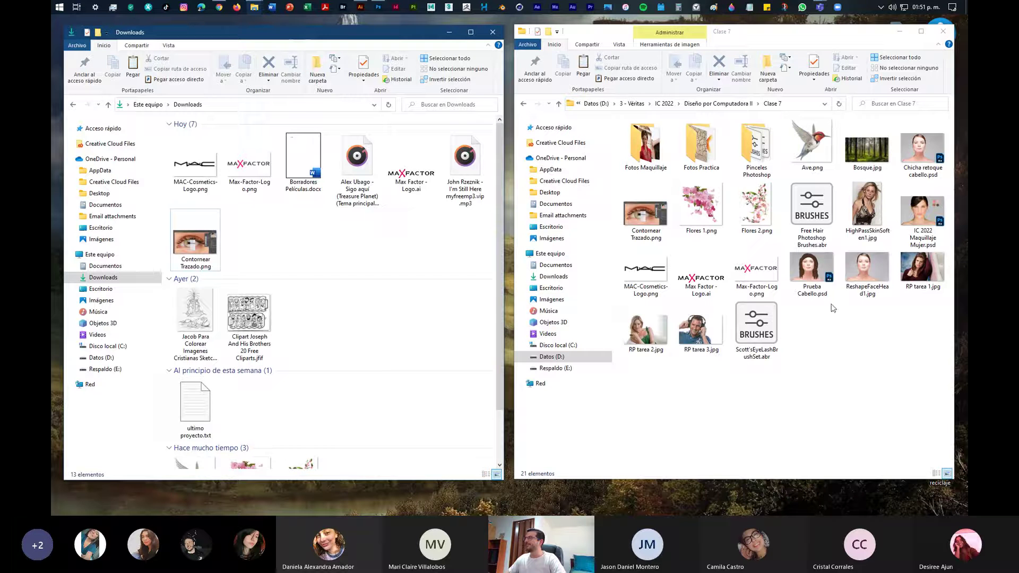
left_click(710, 104)
left_click(330, 335)
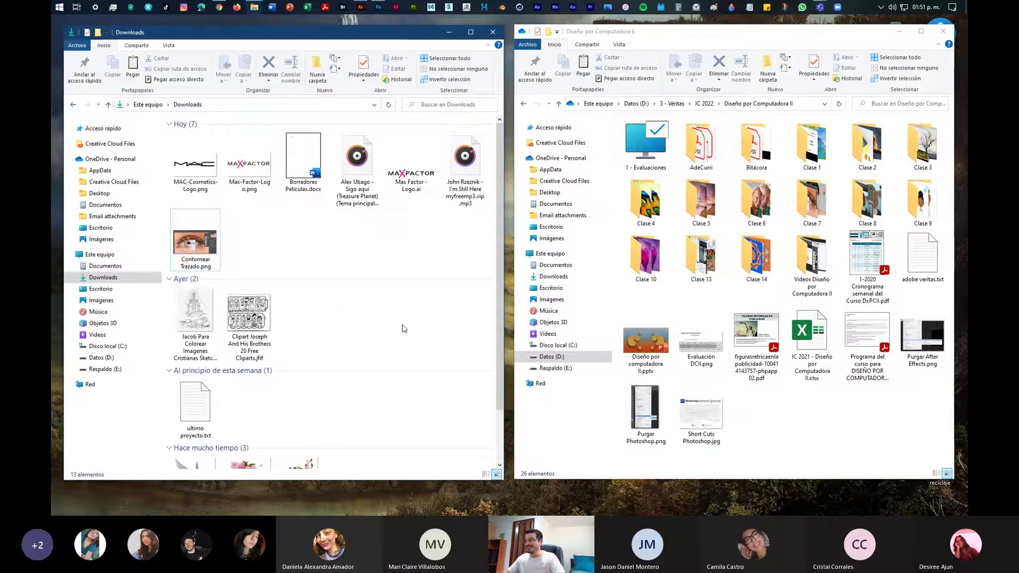
left_click(795, 408)
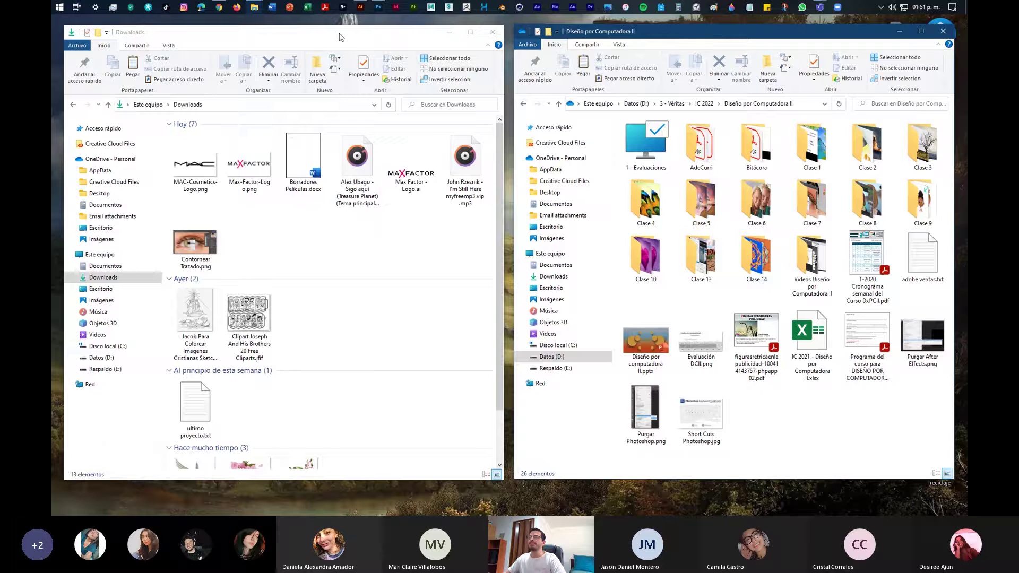
Switch to Illustrator, close Max Factor - Logo.ai, and open Max-Factor-Logo.png from Downloads with the whole logo in view
left_click(360, 7)
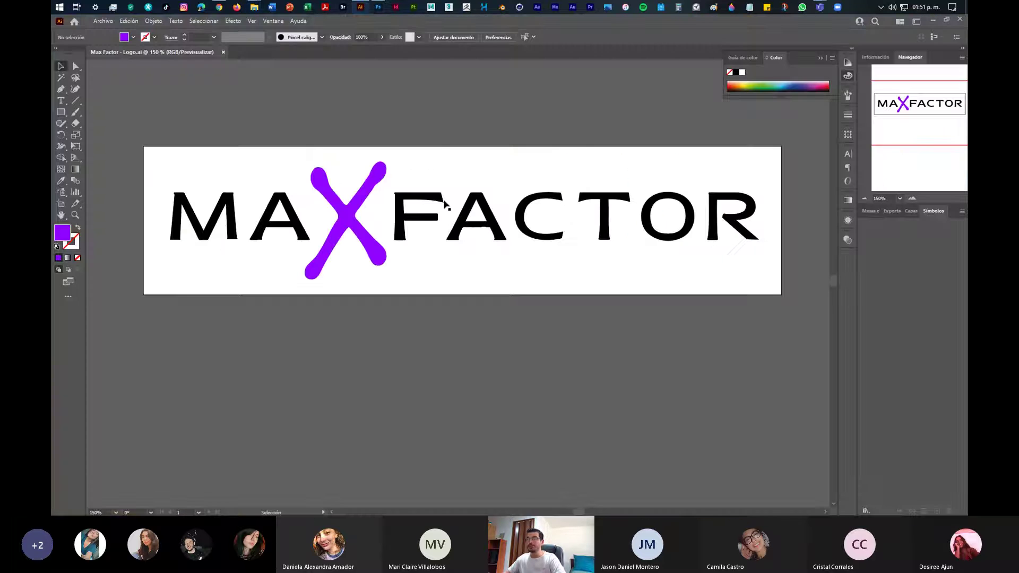
left_click(223, 52)
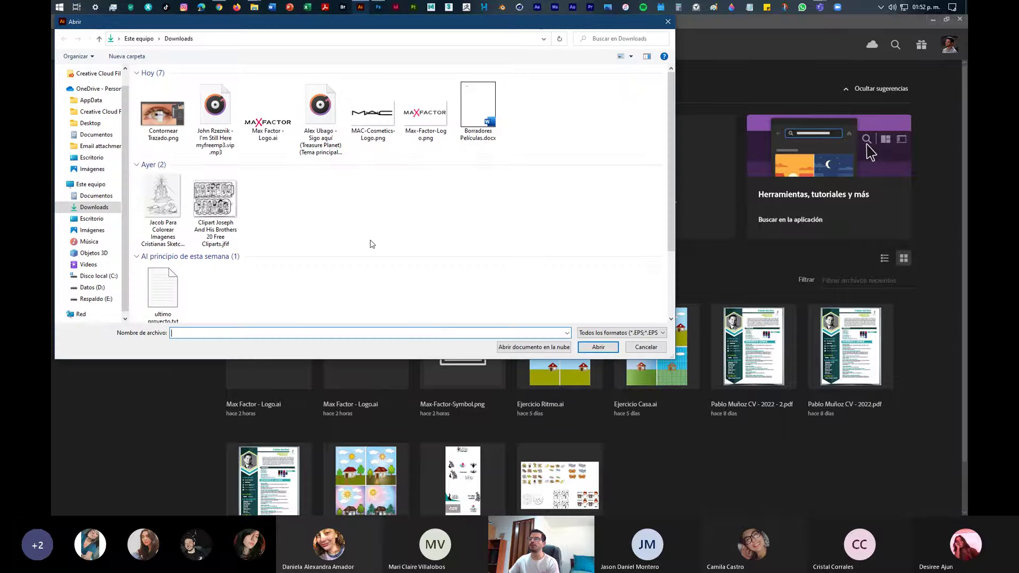
left_click(423, 116)
left_click(600, 348)
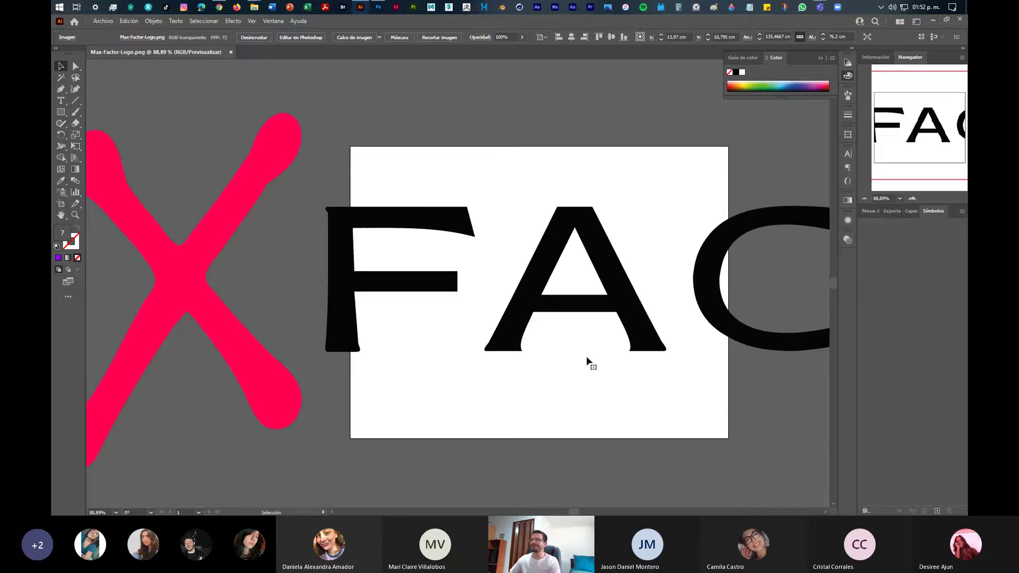
scroll(550, 340, "down", 2)
scroll(549, 339, "down", 4)
scroll(549, 338, "up", 1)
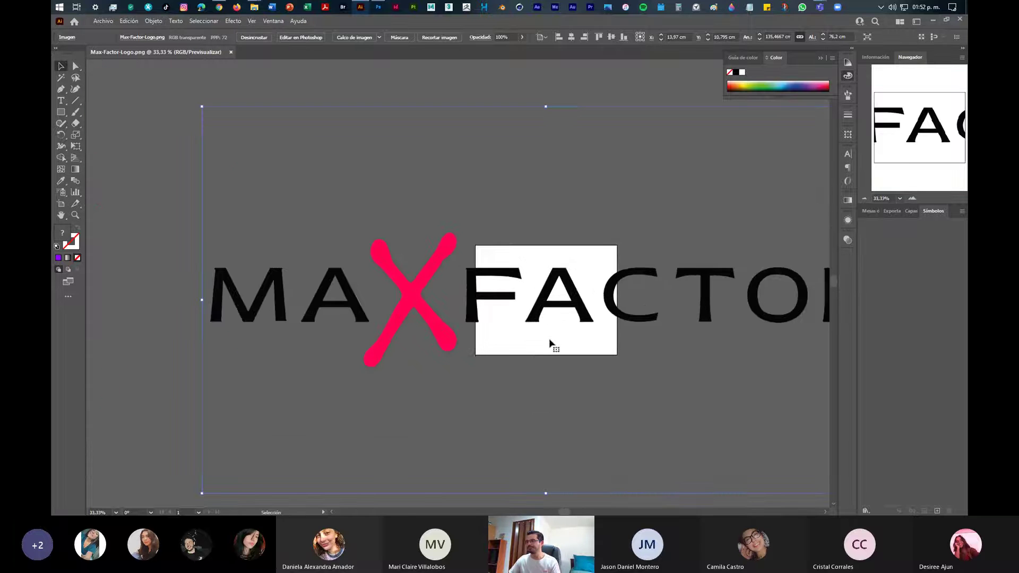
left_click_drag(564, 352, 531, 341)
key("ctrl+z")
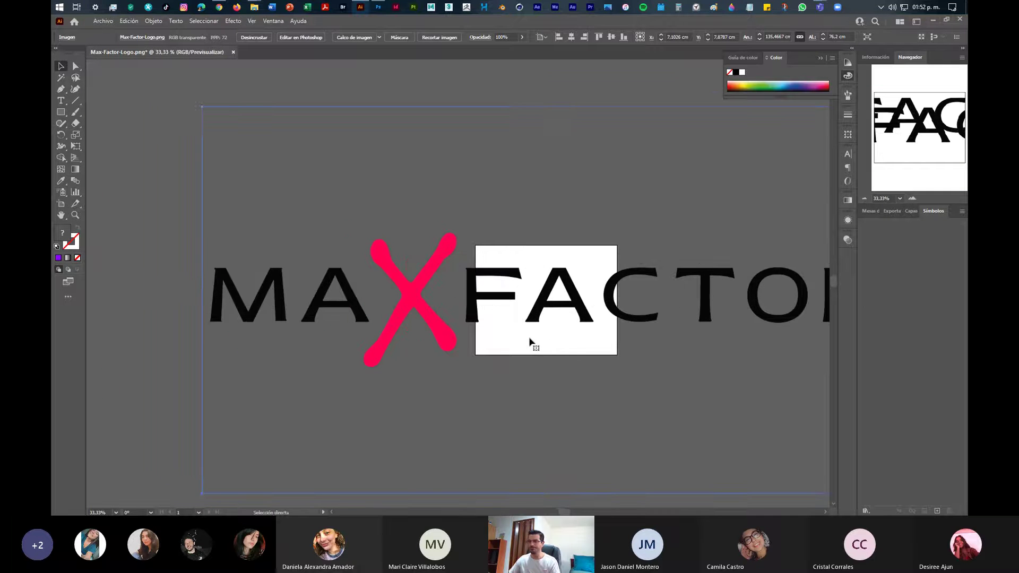
left_click_drag(630, 352, 558, 337)
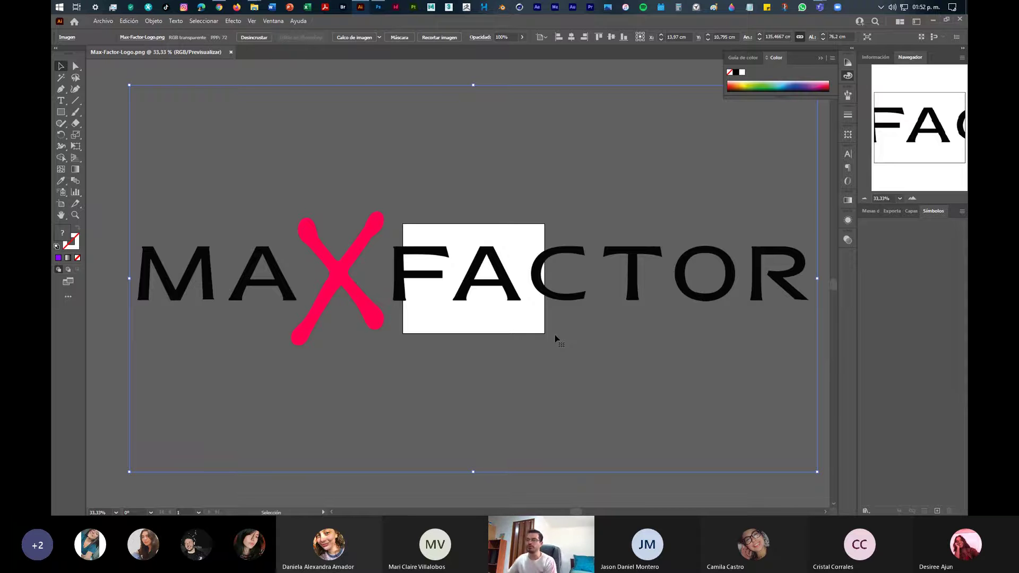
Switch to Photoshop, save IC 2022 Maquillaje Mujer.psd, and return to the Max Factor logo in Illustrator
left_click(380, 8)
left_click(78, 20)
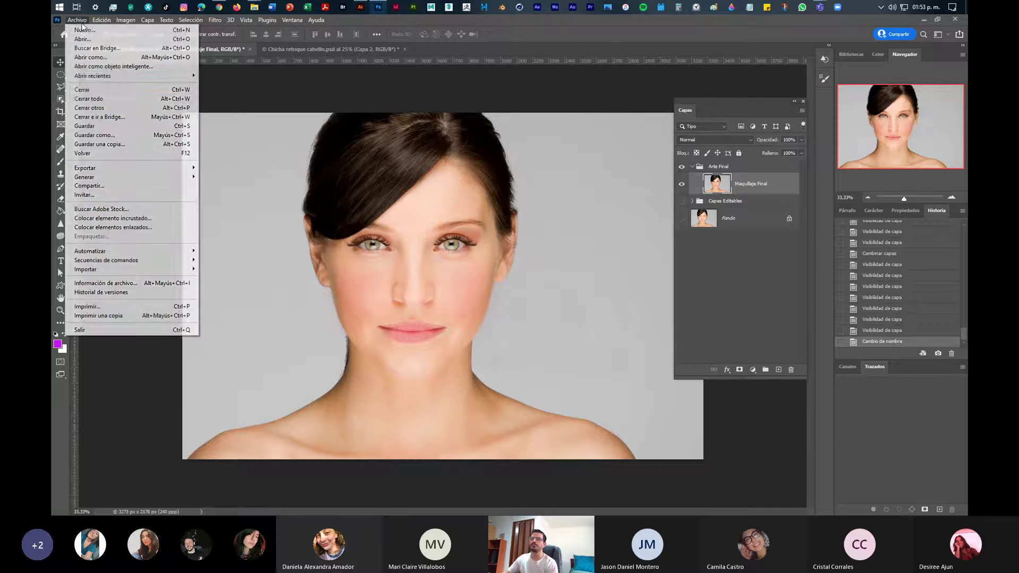
left_click(85, 126)
left_click(345, 48)
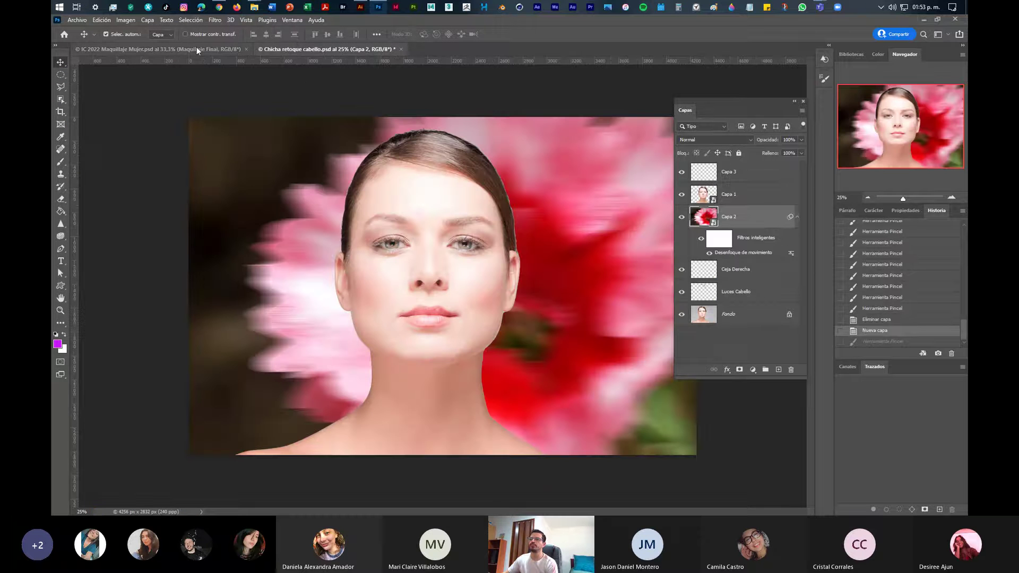
left_click(197, 48)
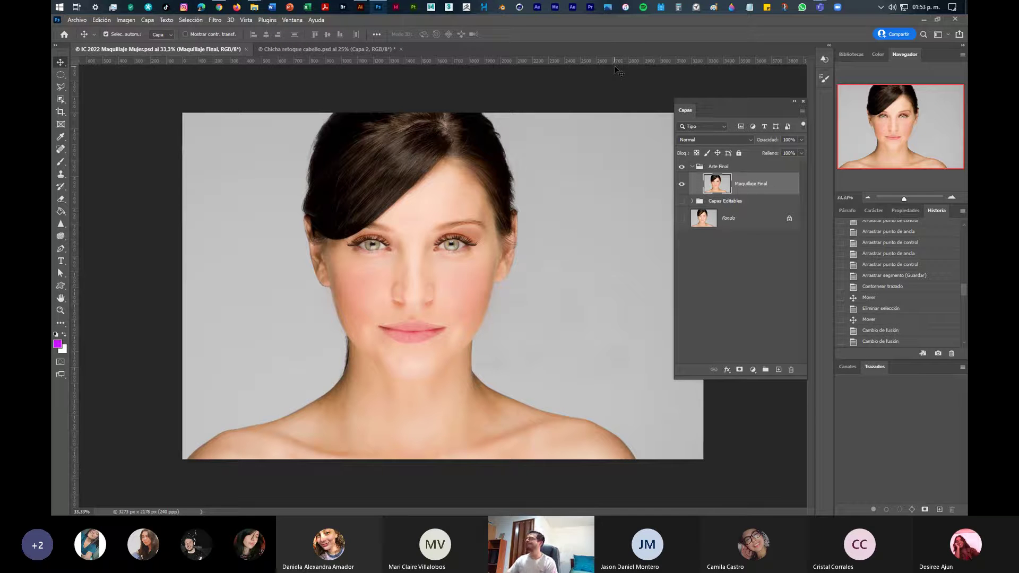
key("alt+Tab")
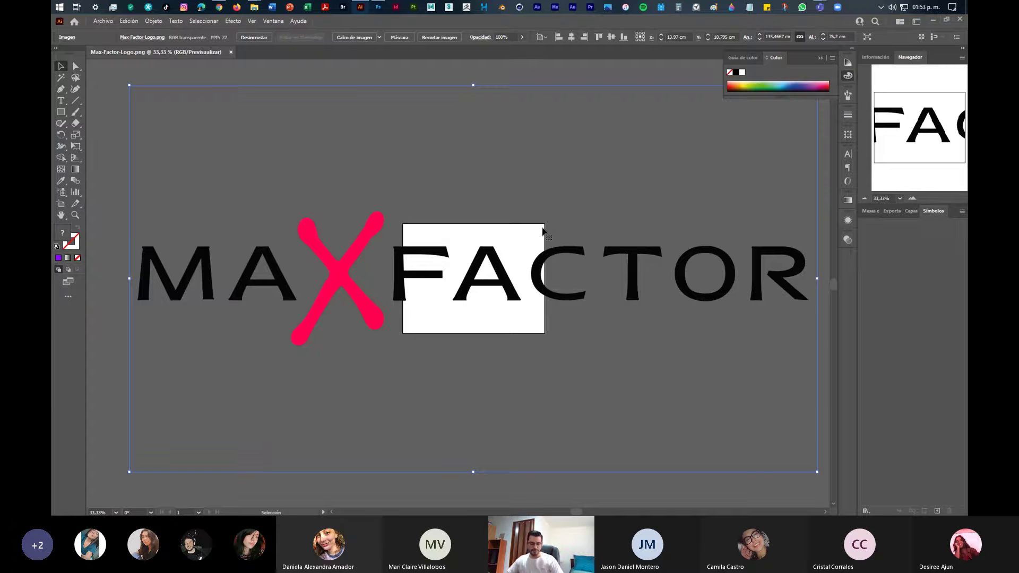
Scale the Max Factor logo proportionally to about 26.6 × 15 cm and place it beside the artboard, on its right
left_click_drag(815, 474, 307, 184)
left_click_drag(238, 140, 688, 260)
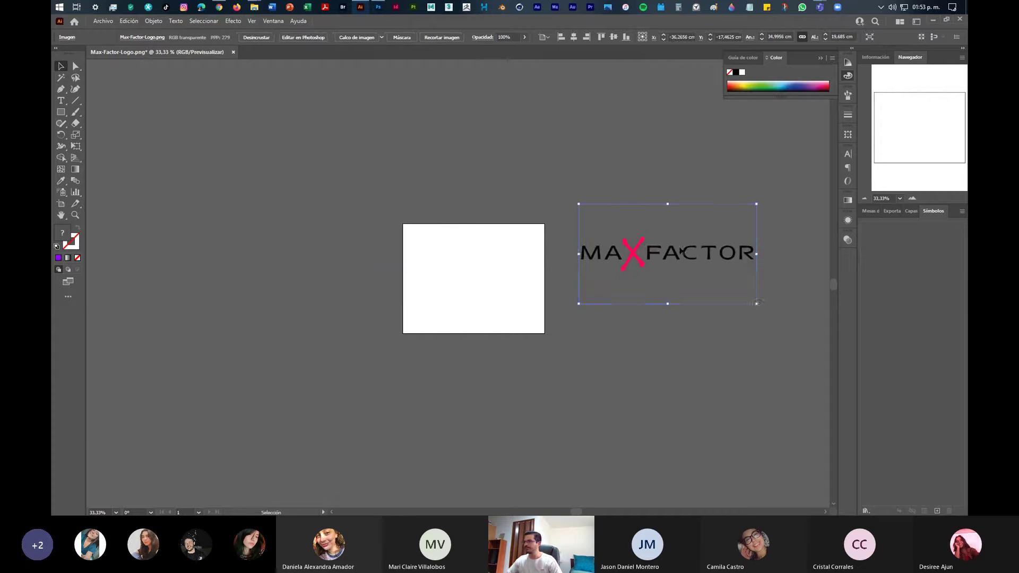
left_click_drag(761, 303, 722, 286)
left_click_drag(679, 249, 654, 269)
scroll(666, 286, "up", 1)
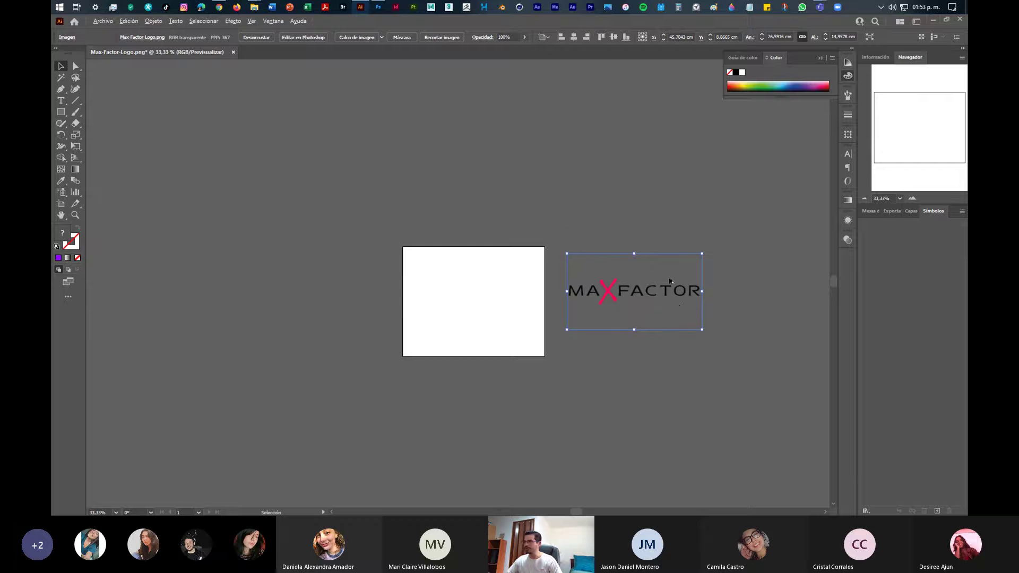
scroll(665, 286, "up", 1)
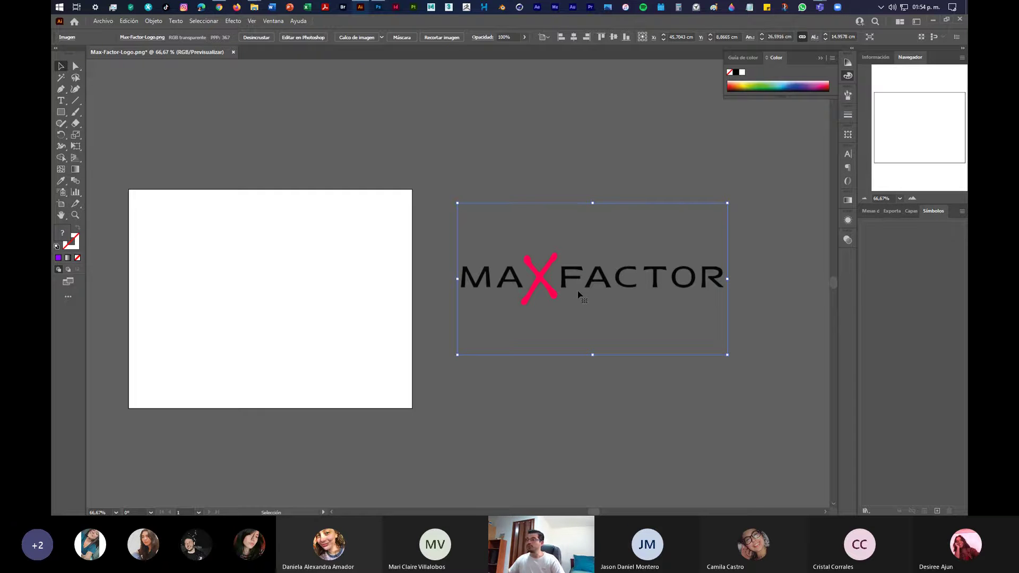
left_click_drag(546, 287, 564, 265)
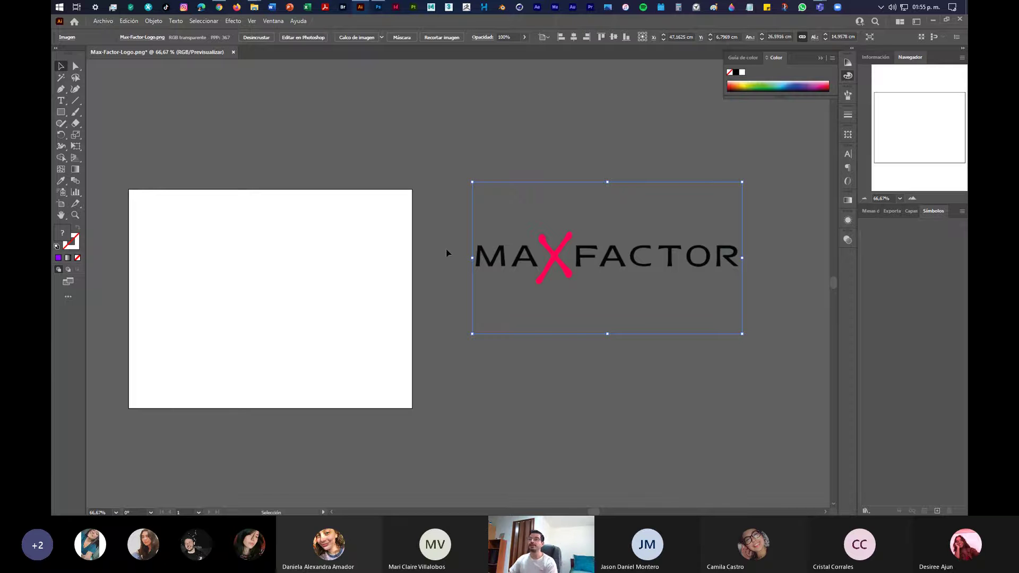
Run Image Trace on the logo with the 16 colores preset, accepting the large-image tracing
left_click(381, 38)
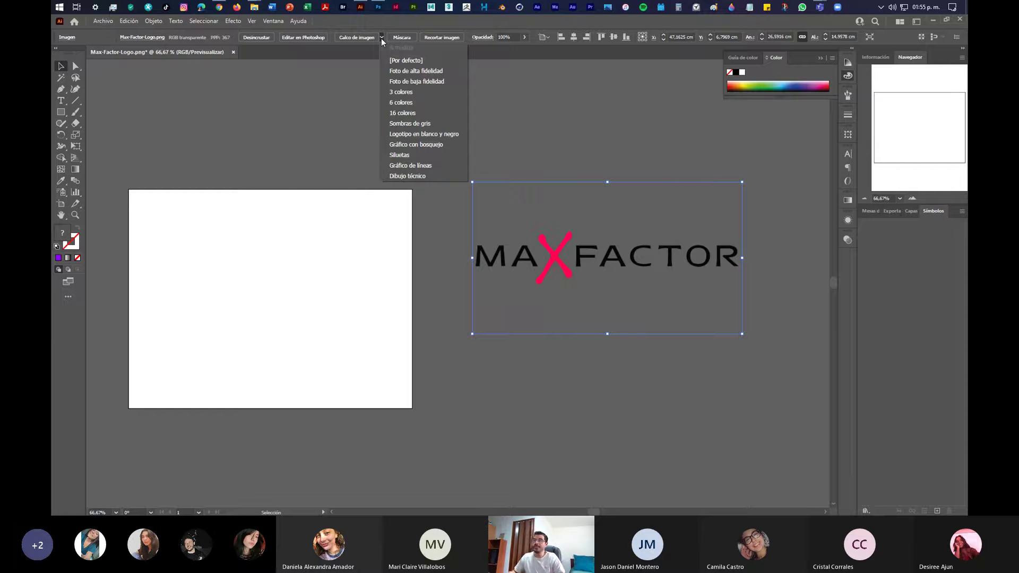
left_click(418, 113)
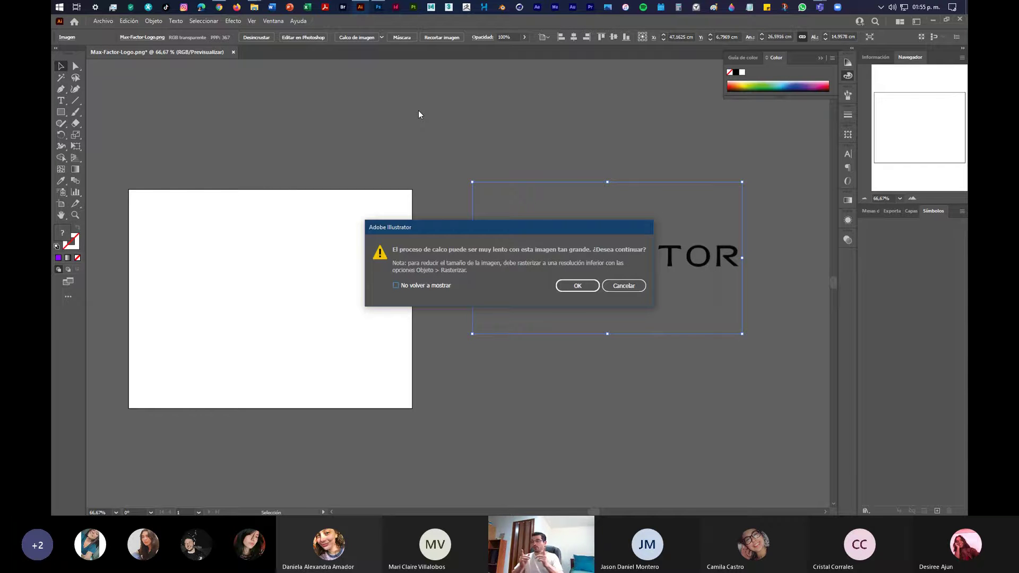
left_click(563, 288)
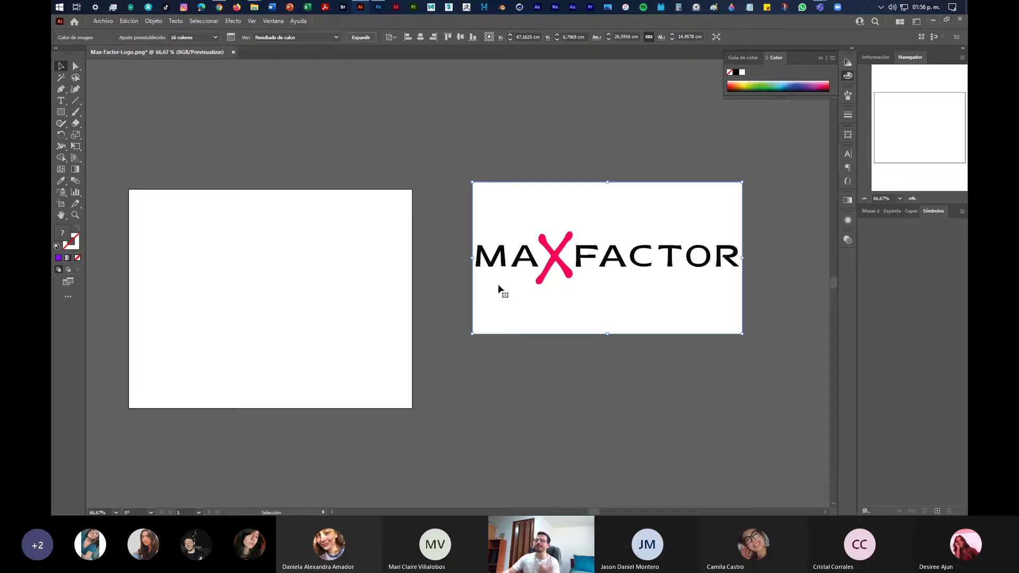
Change the logo's tracing preset to Foto de alta fidelidad and examine the traced edges around the pink X up close
left_click(215, 38)
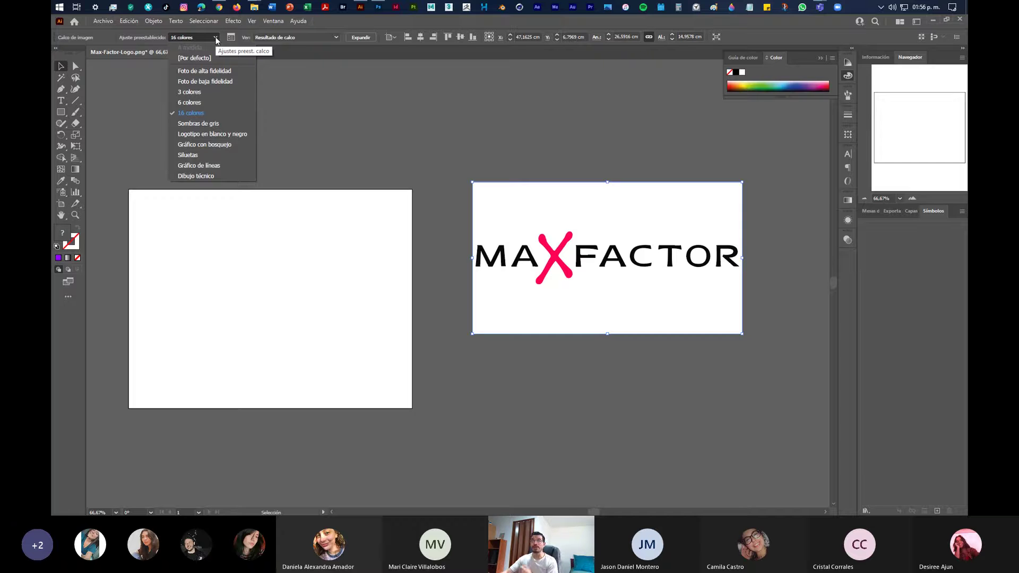
left_click(219, 71)
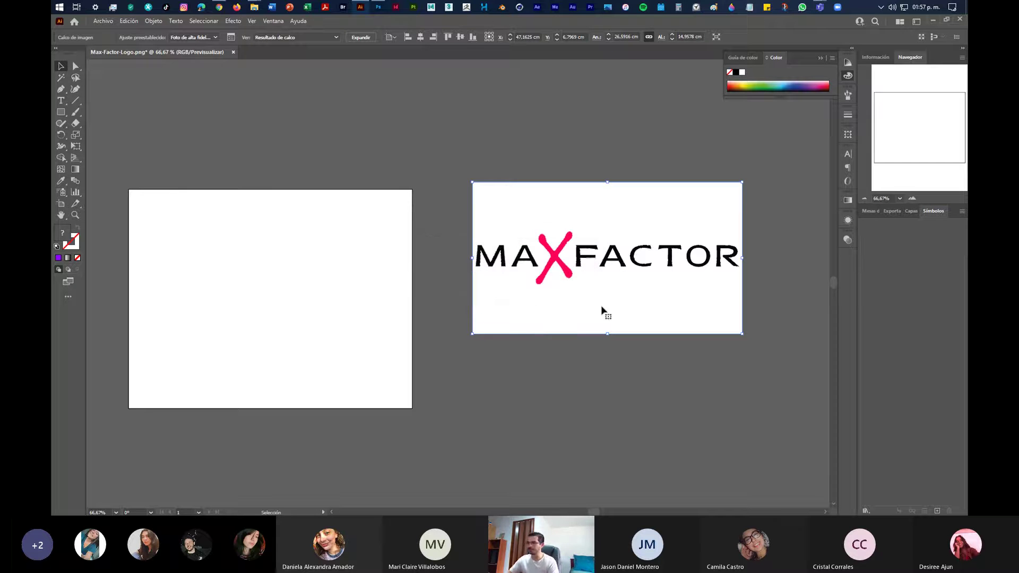
scroll(610, 289, "up", 4)
left_click_drag(300, 170, 393, 276)
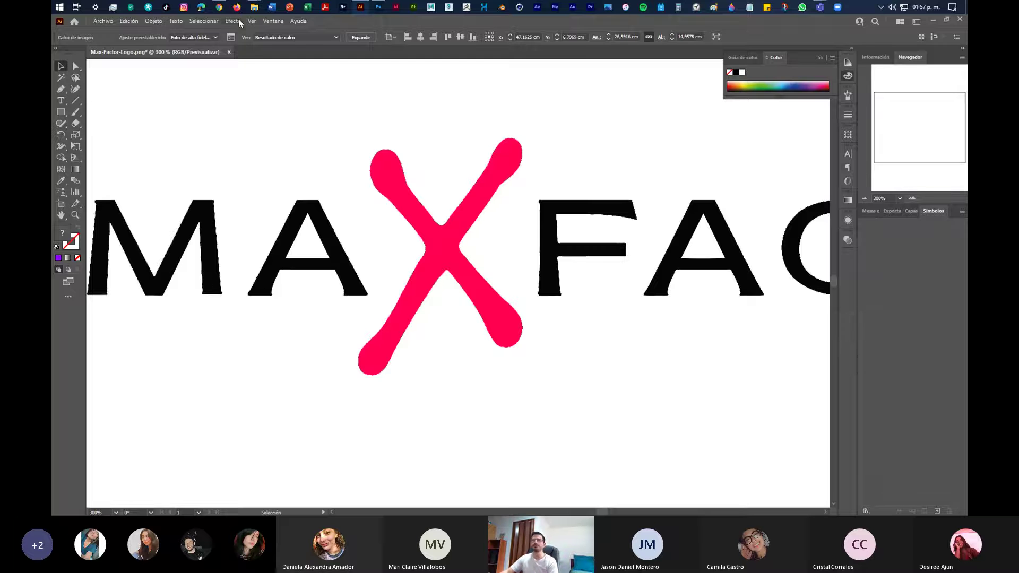
Change the logo's image trace preset to Foto de baja fidelidad
left_click(214, 37)
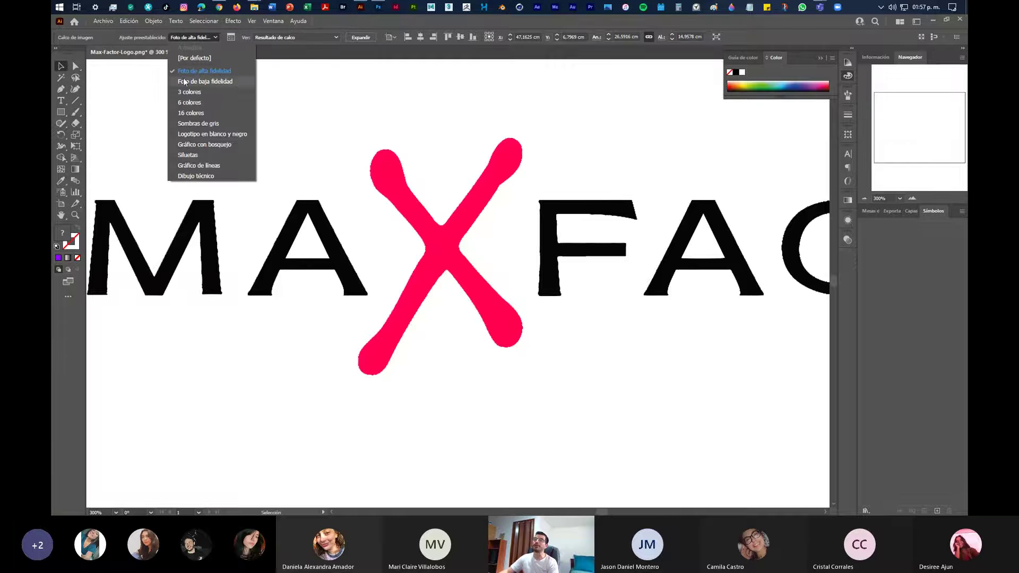
left_click(237, 81)
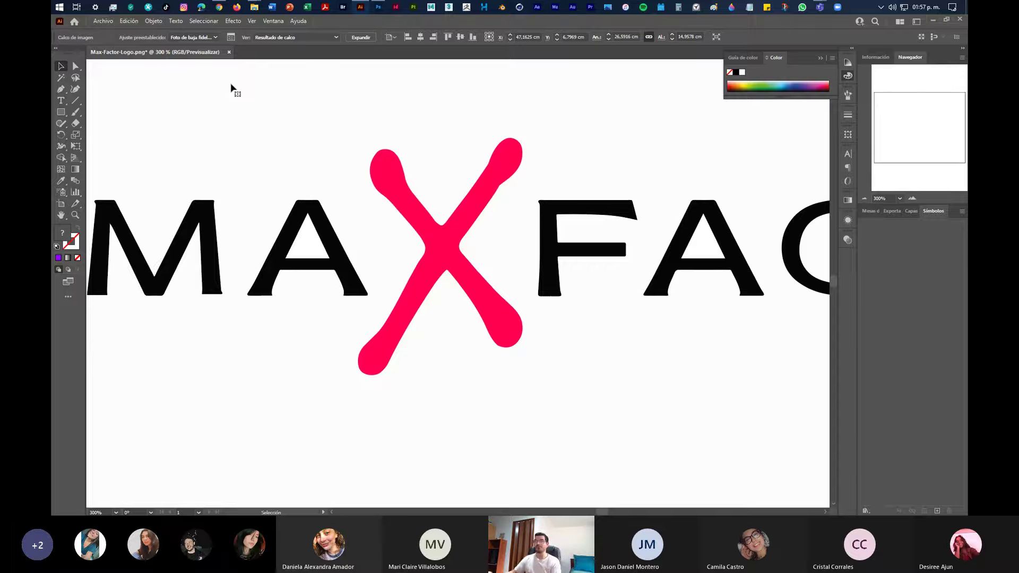
Expand the traced logo into vector paths and inspect the letter outlines with the screen magnifier
left_click(361, 38)
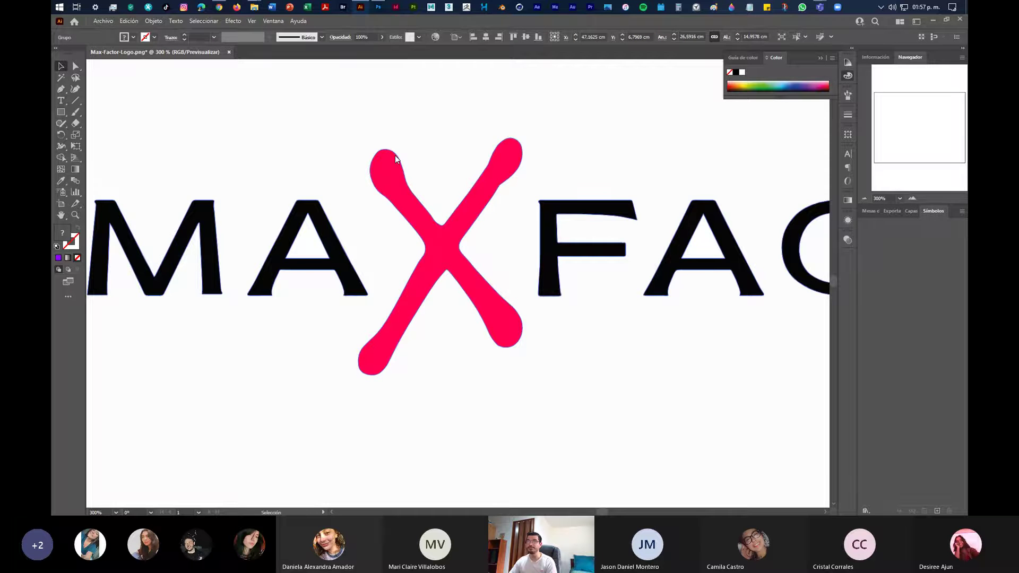
left_click(538, 307)
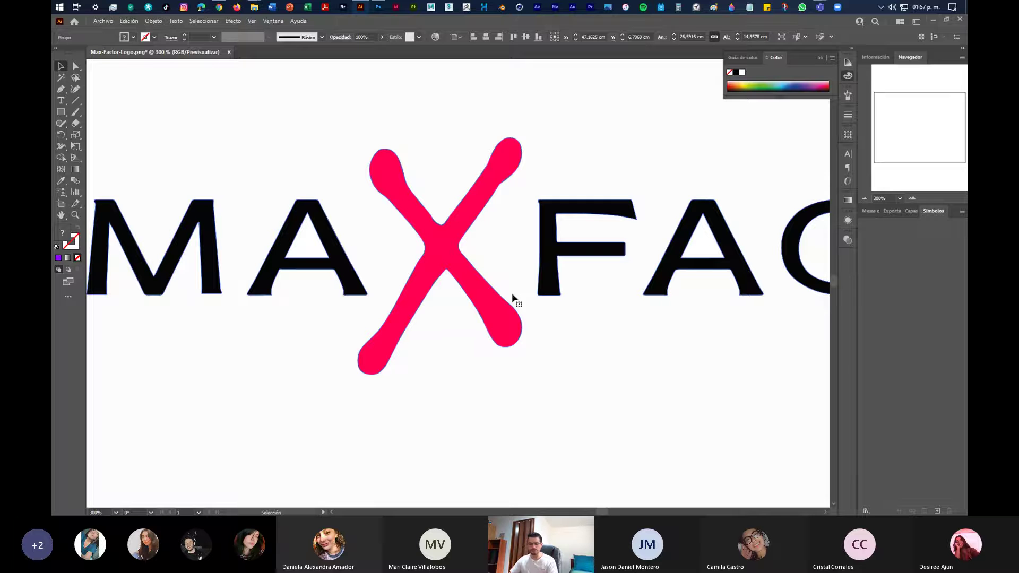
key("super+plus")
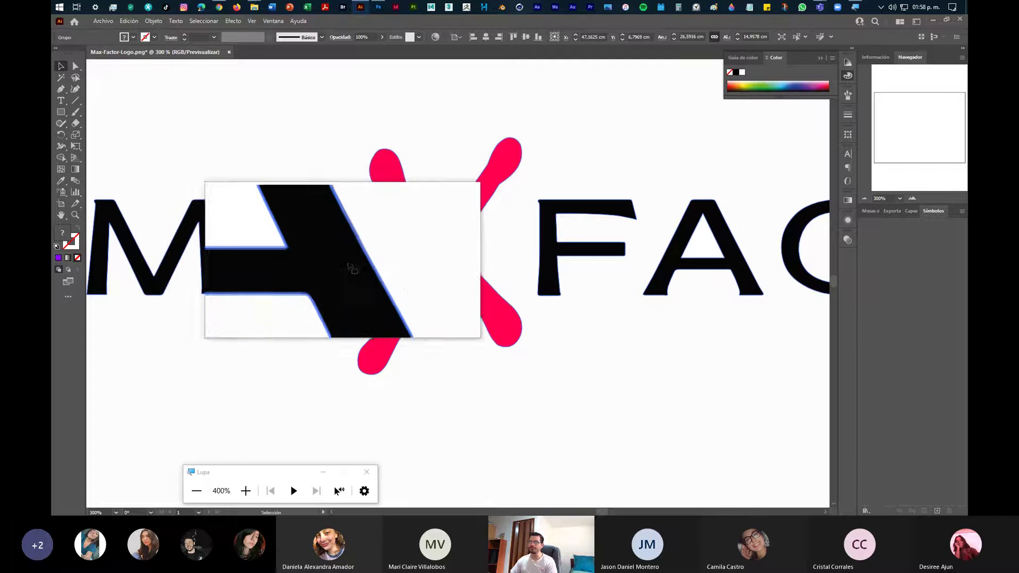
left_click(361, 472)
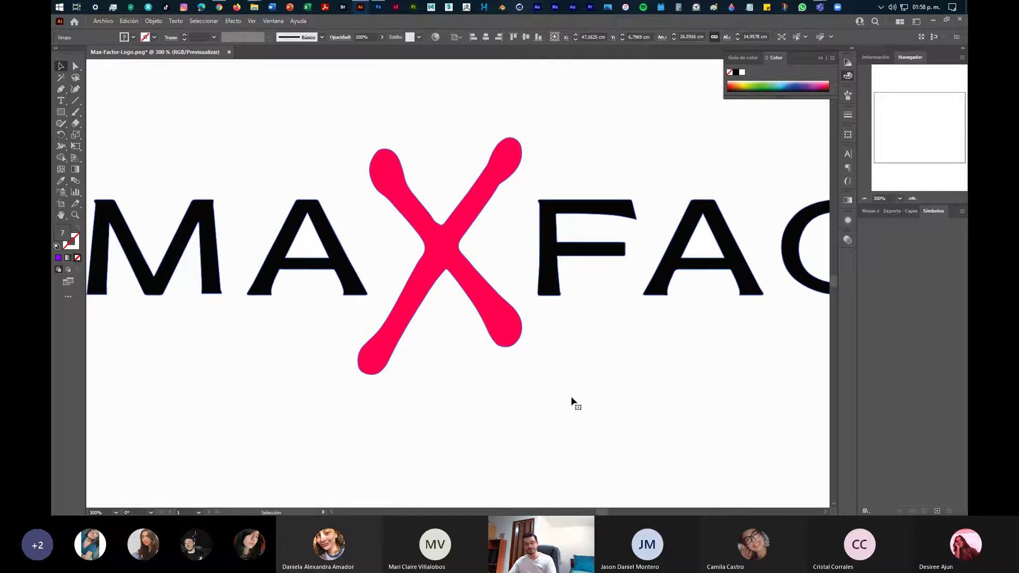
Ungroup the expanded MAXFACTOR logo and delete its white background shape
scroll(572, 399, "down", 3, "alt")
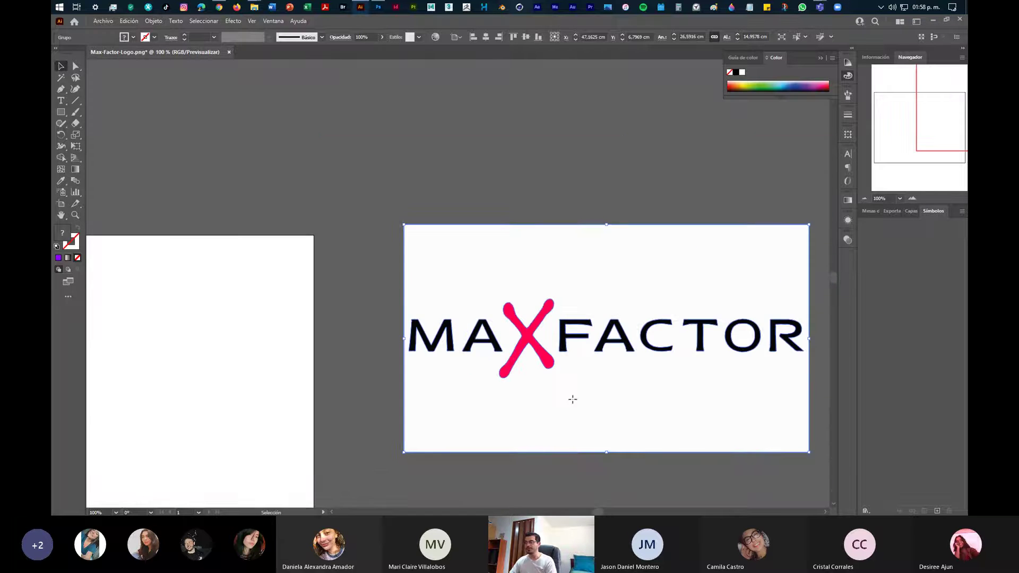
right_click(572, 399)
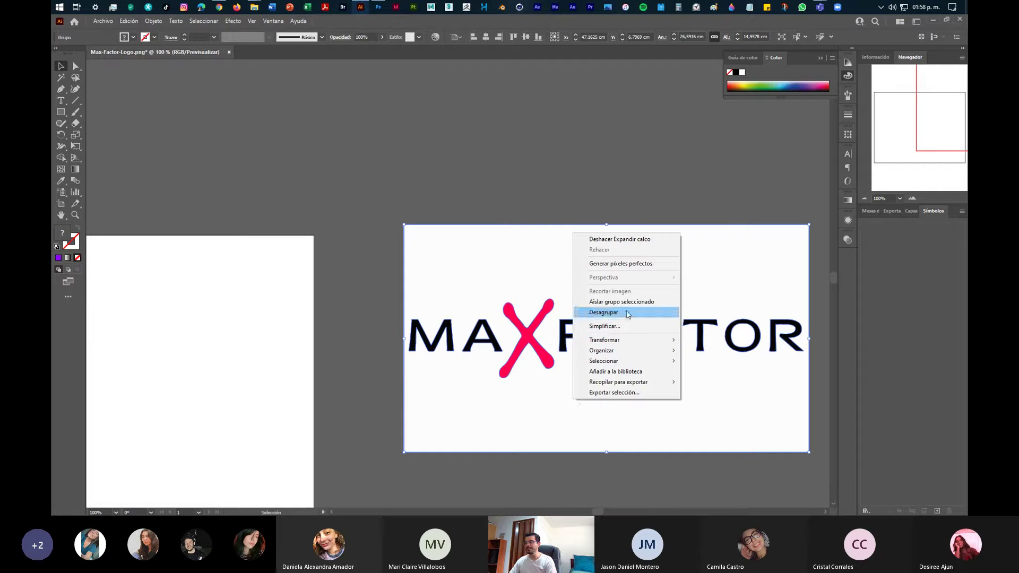
left_click(607, 314)
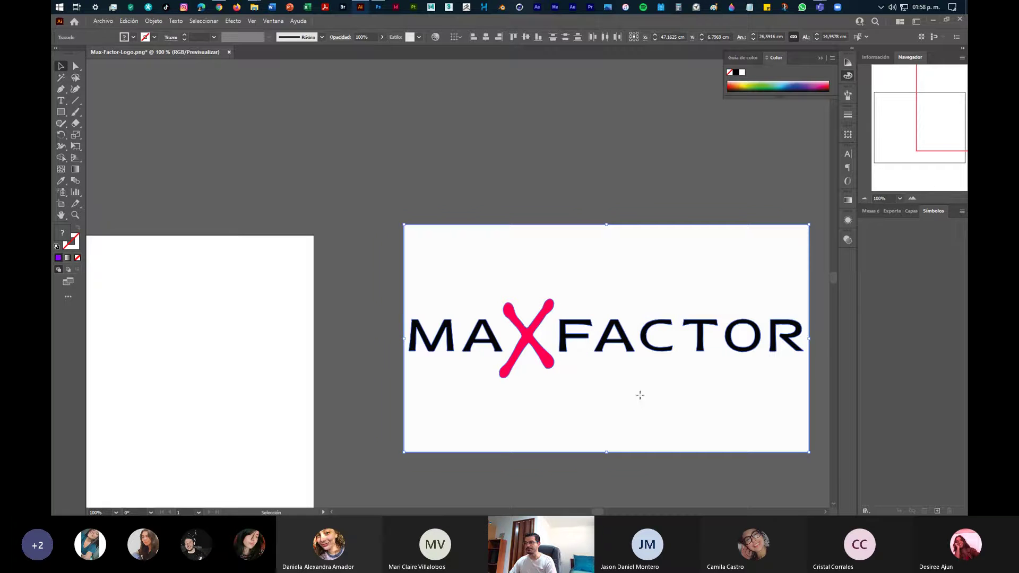
left_click_drag(639, 401, 673, 423)
key("Delete")
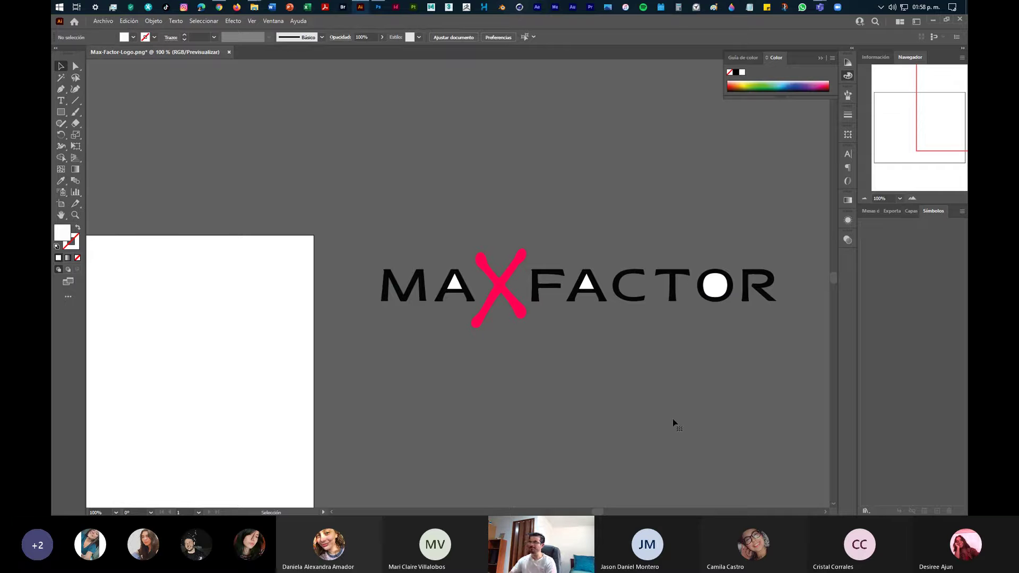
Undo the background deletion, the ungrouping and the expansion to return to the live image trace
scroll(635, 276, "up", 2)
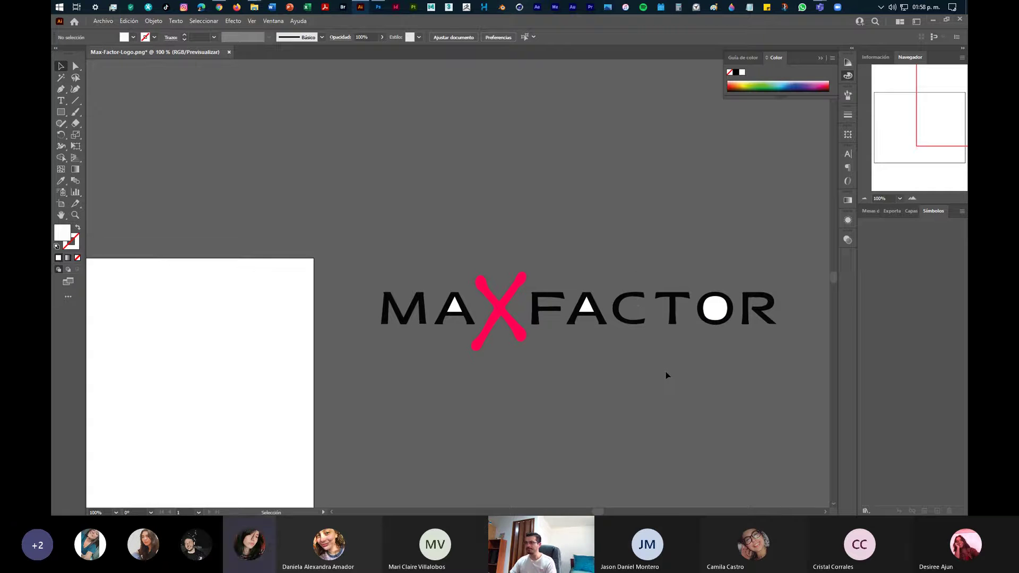
scroll(665, 374, "up", 1)
left_click_drag(678, 366, 606, 374)
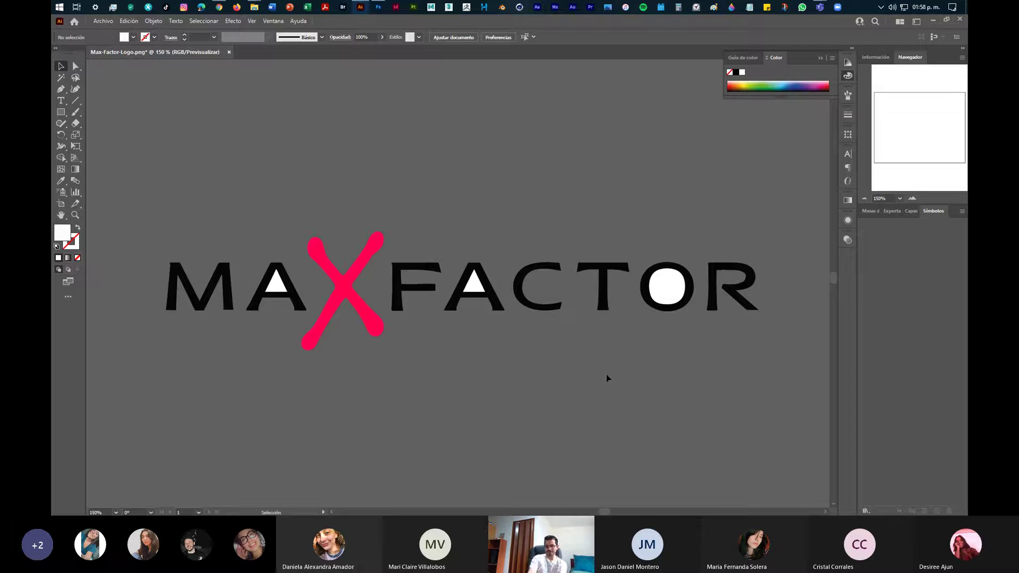
key("ctrl+v")
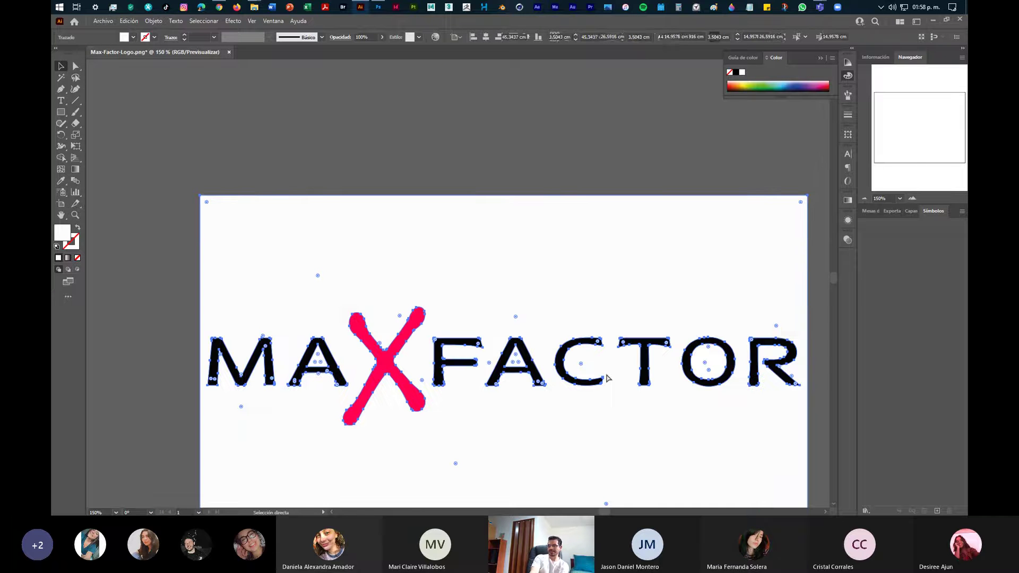
key("ctrl+g")
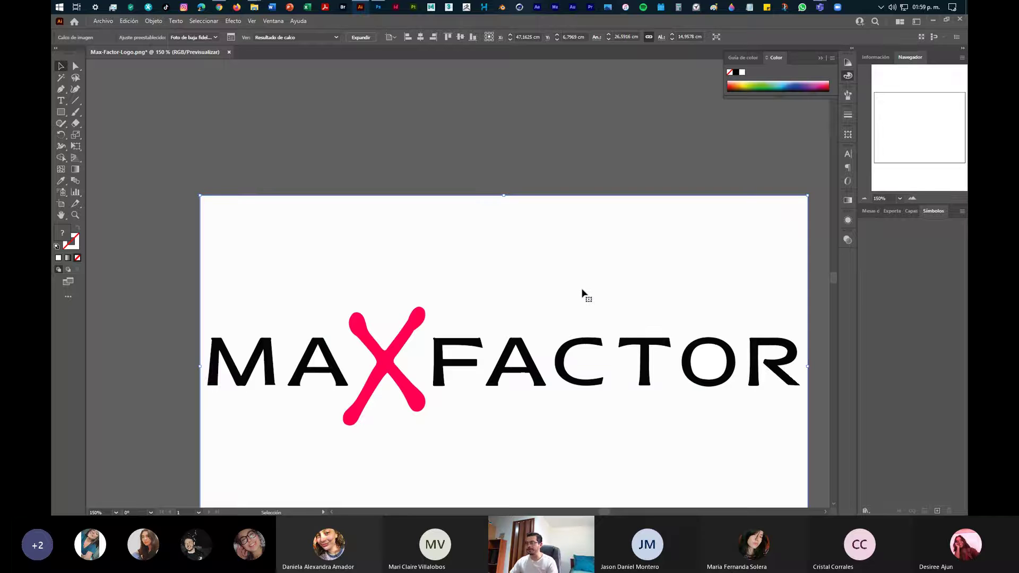
Reapply the Foto de baja fidelidad trace preset and expand the logo tracing into editable vector paths
left_click_drag(582, 279, 525, 209)
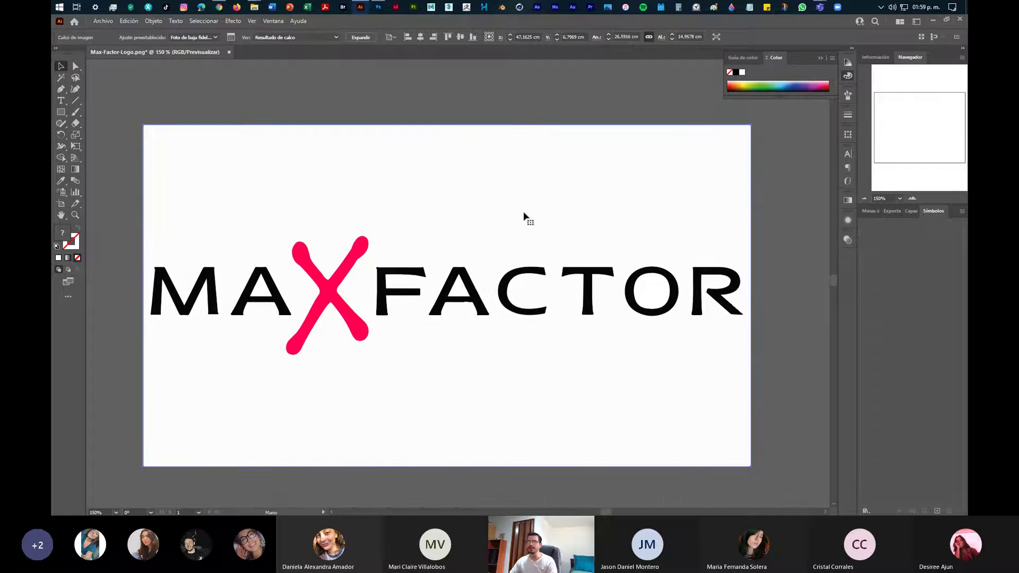
left_click(215, 37)
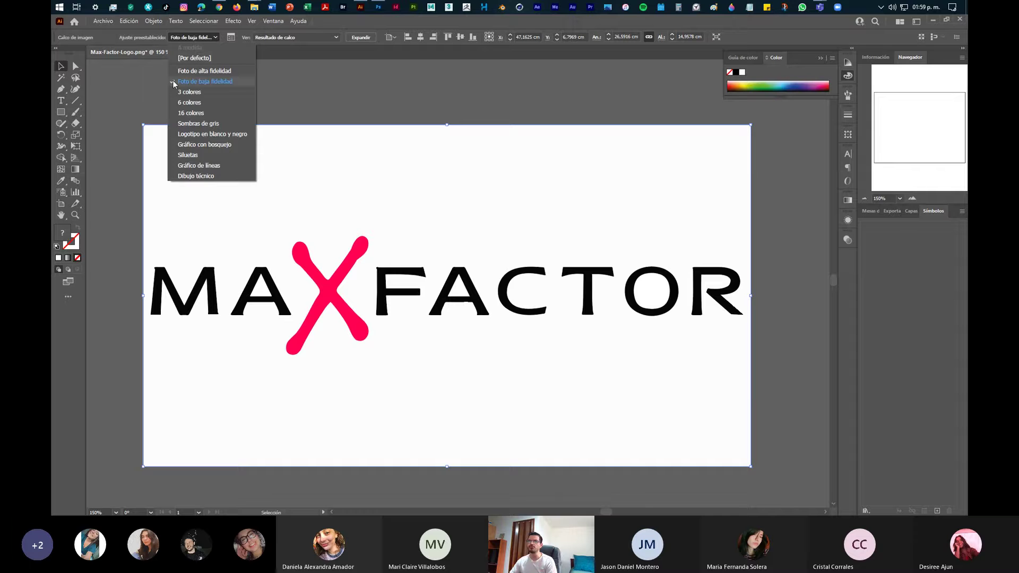
left_click(224, 79)
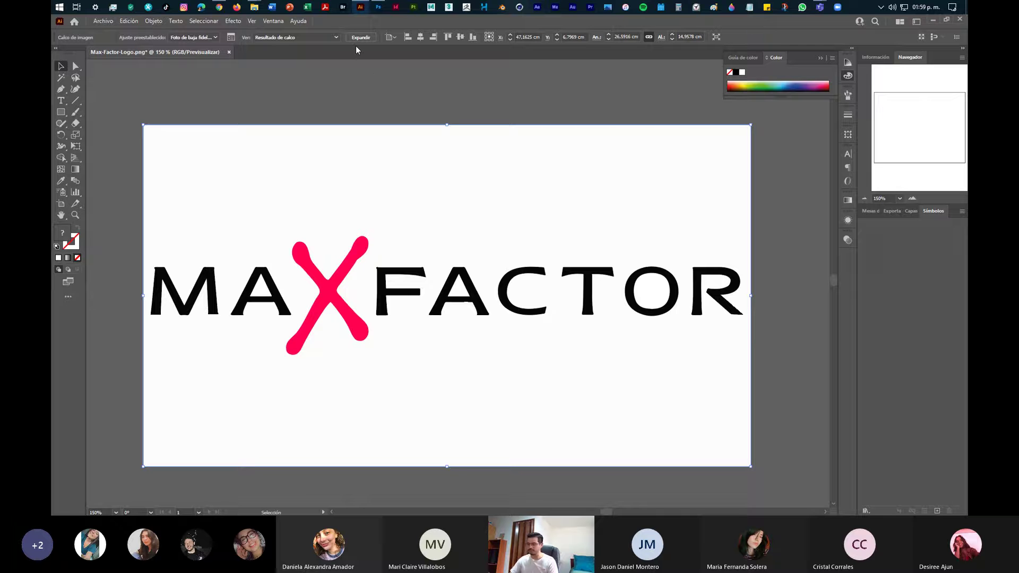
key("super+plus")
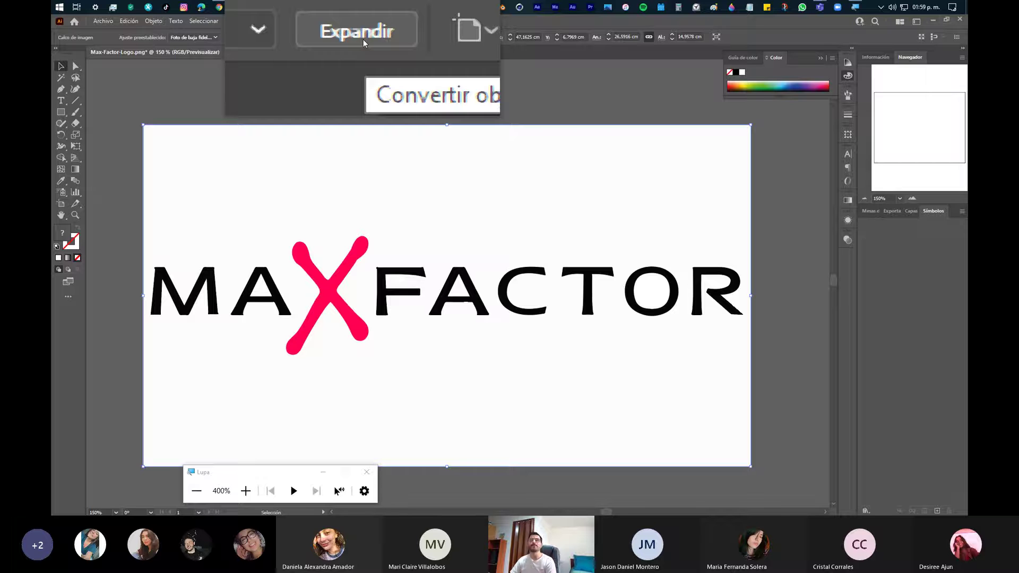
left_click(363, 39)
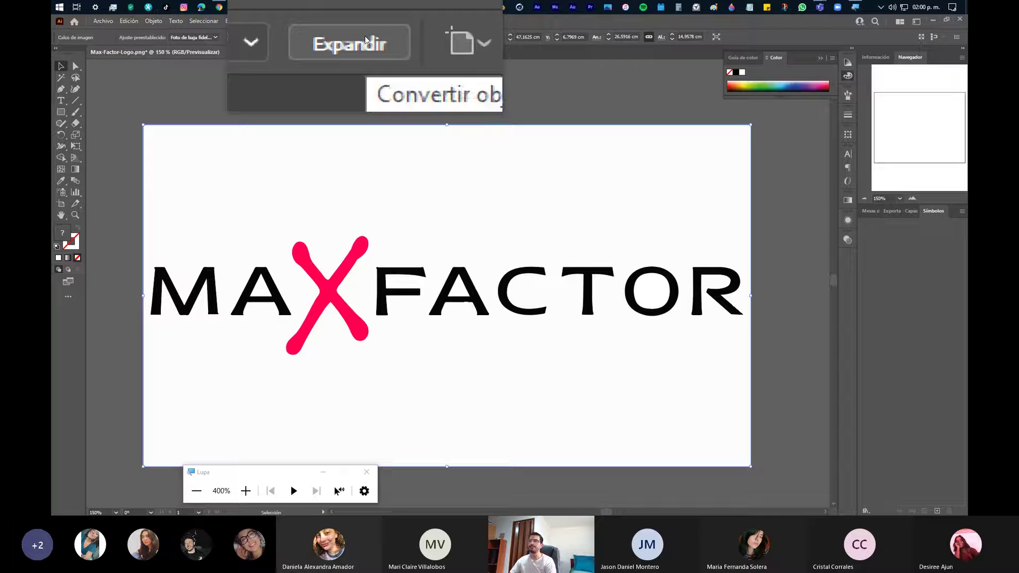
left_click(364, 36)
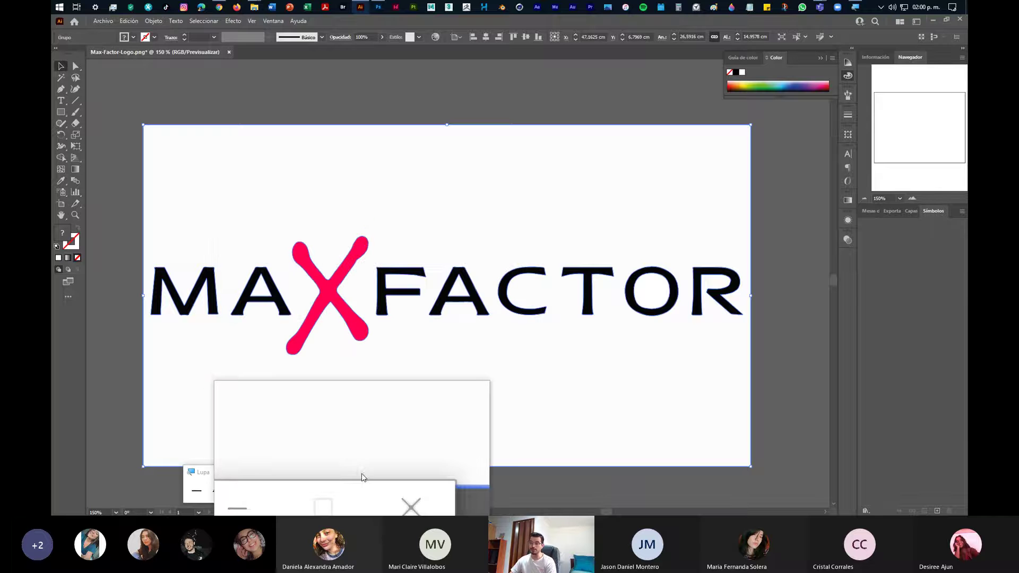
left_click(364, 475)
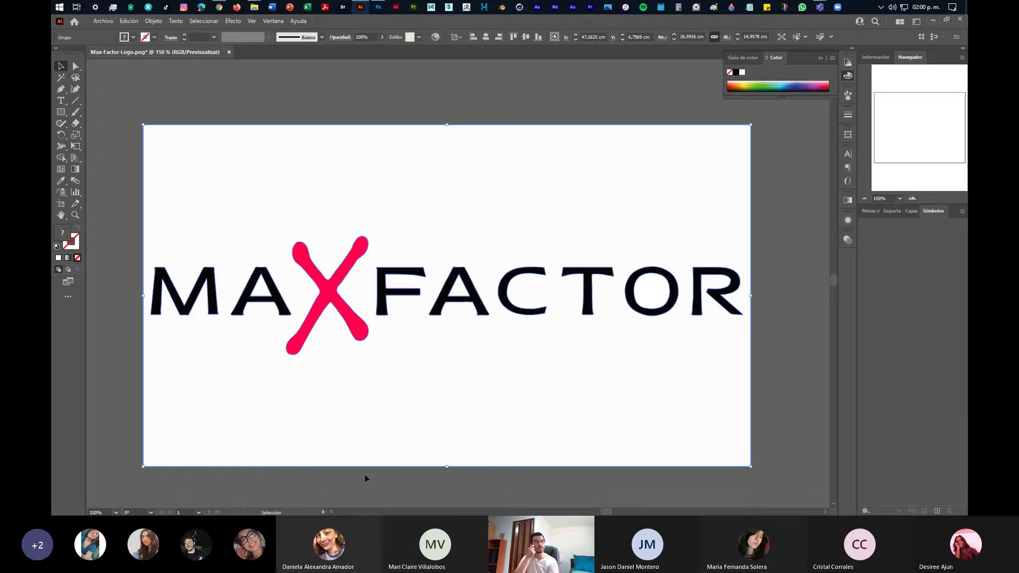
Ungroup the expanded logo paths and delete the white background rectangle behind the lettering
right_click(506, 384)
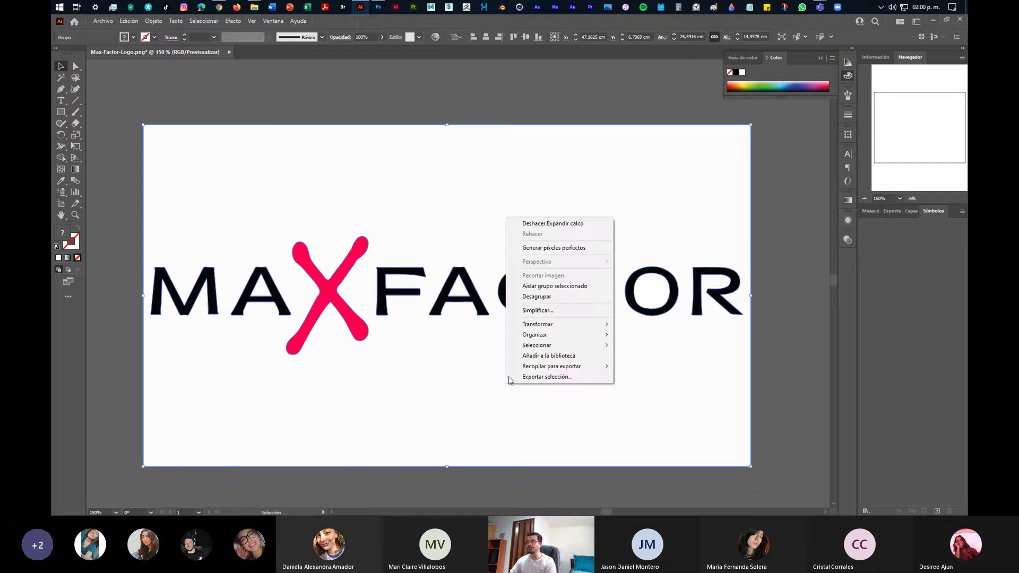
left_click(567, 297)
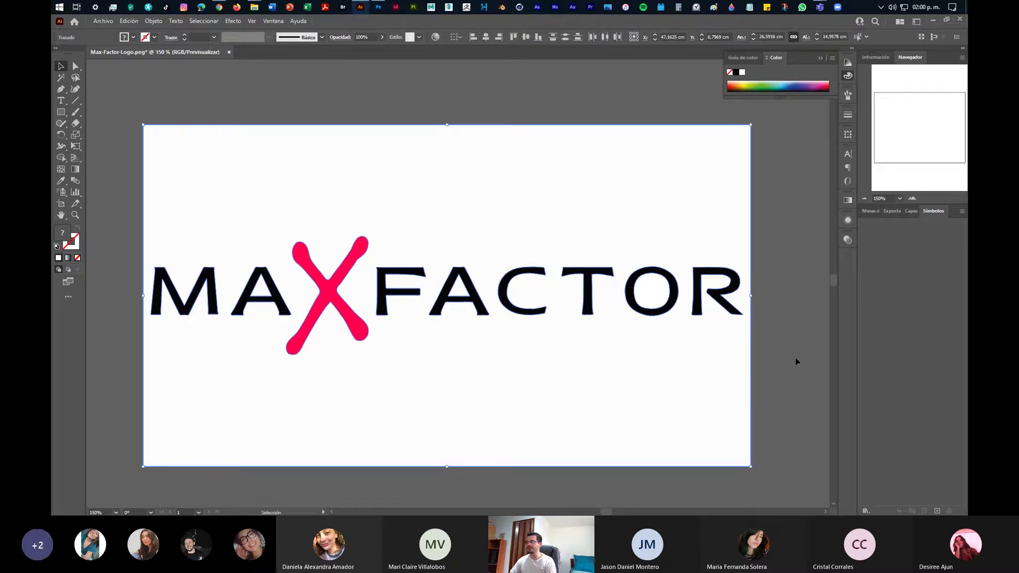
left_click(676, 378)
left_click(667, 375)
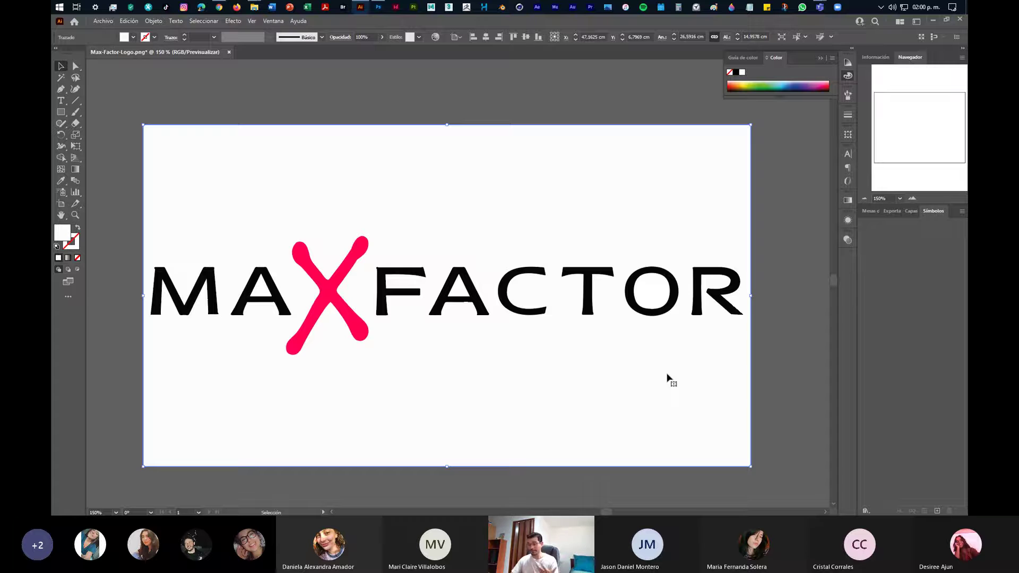
key("Delete")
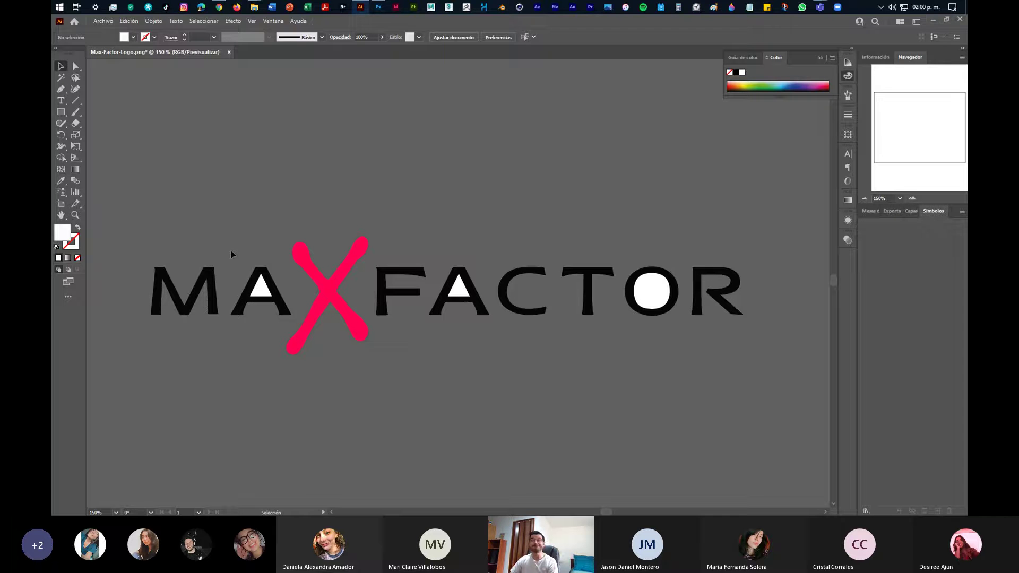
Save the document in Downloads as Max-Factor-Logo-2.ai in Illustrator 2020 format, with PDF compatibility and compression enabled
left_click(101, 21)
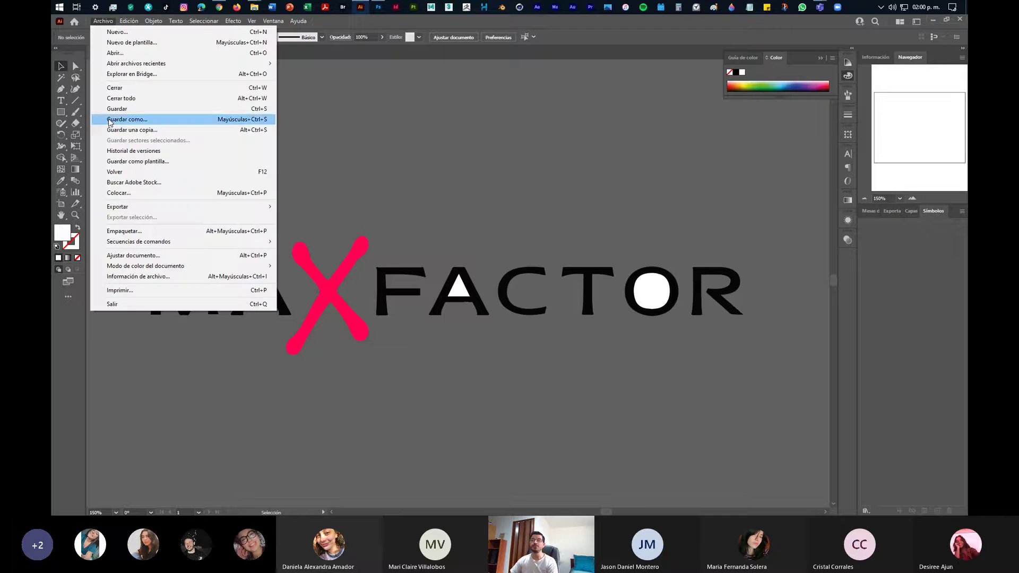
left_click(127, 119)
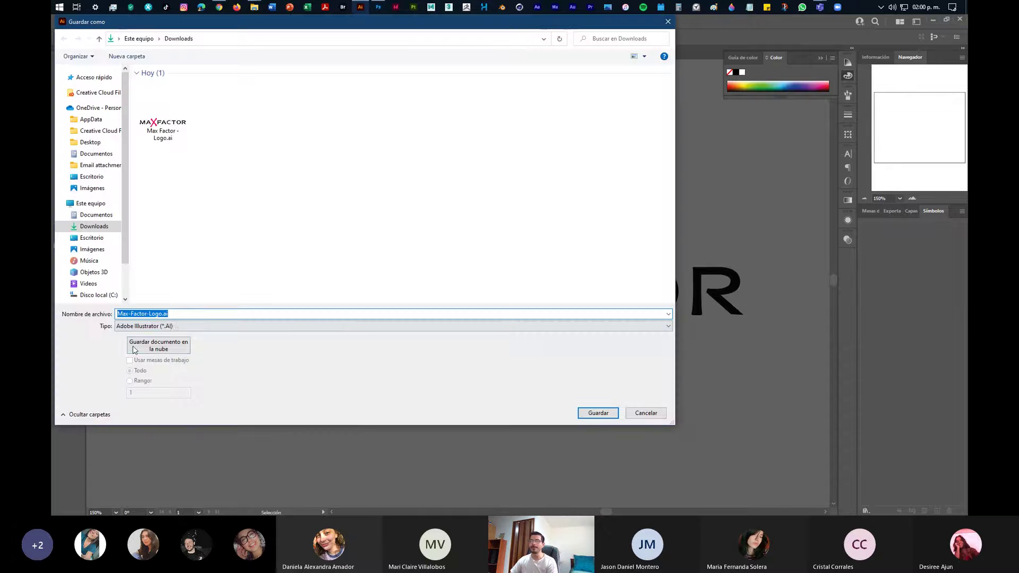
left_click(181, 313)
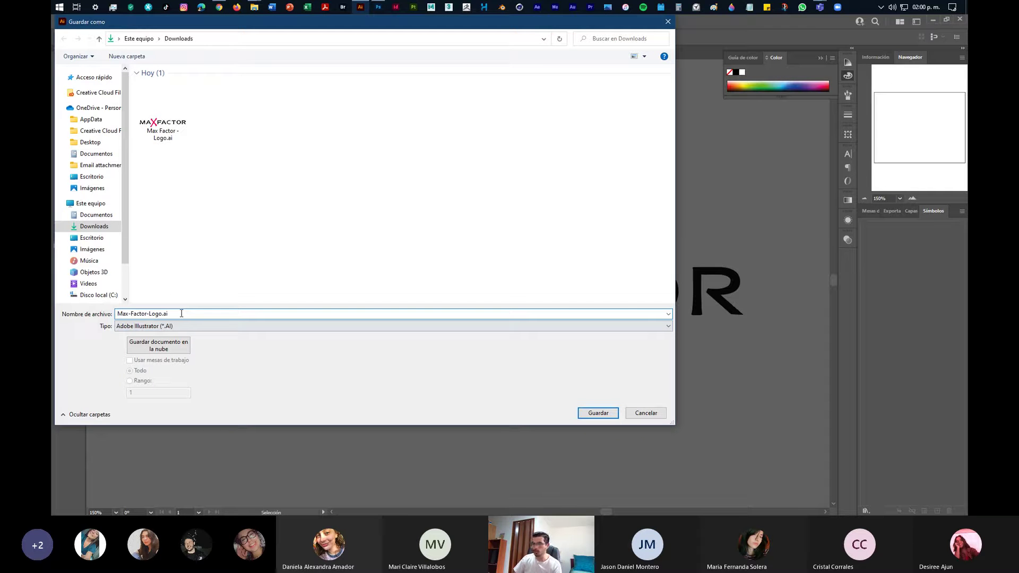
key("Left")
key("Left")
key("Left")
type("-2")
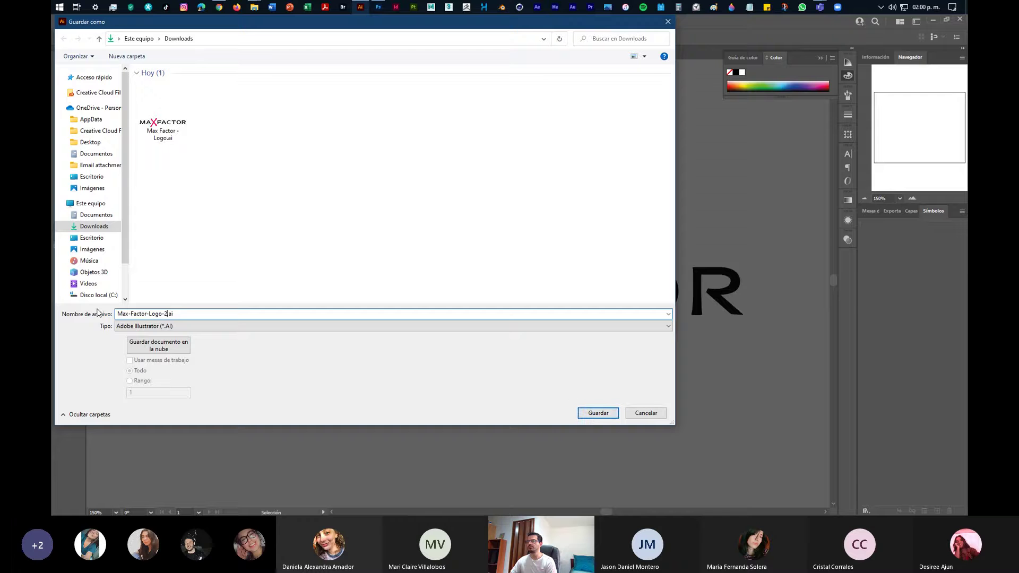
left_click(589, 414)
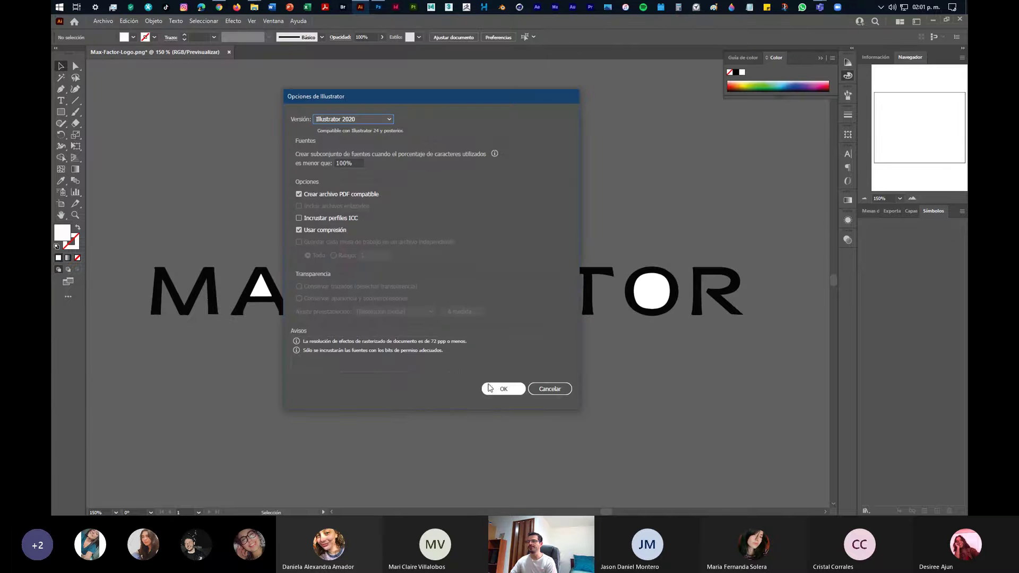
left_click(497, 388)
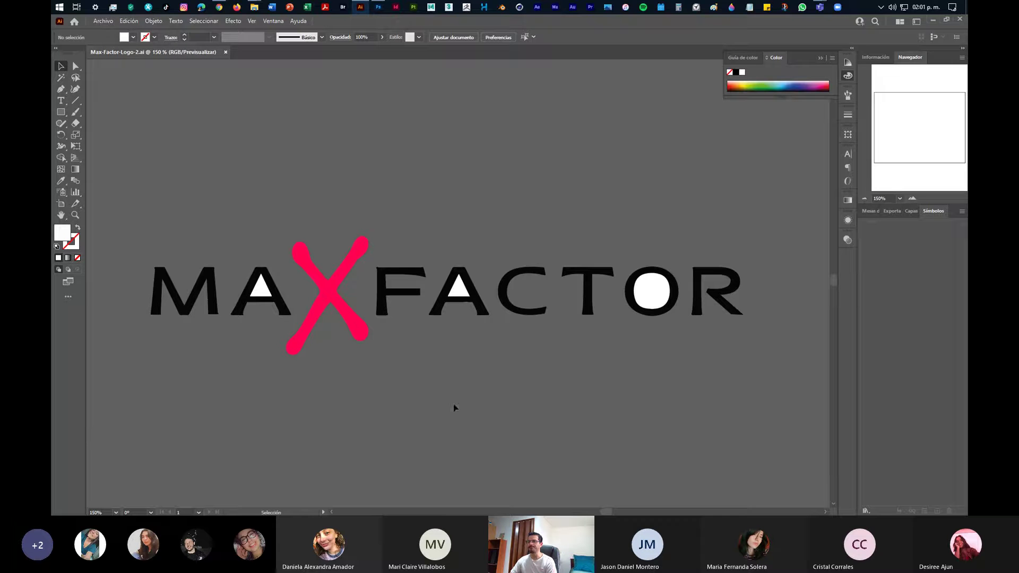
Shift the white triangle inside the first letter A slightly within the letter
key("ctrl+plus")
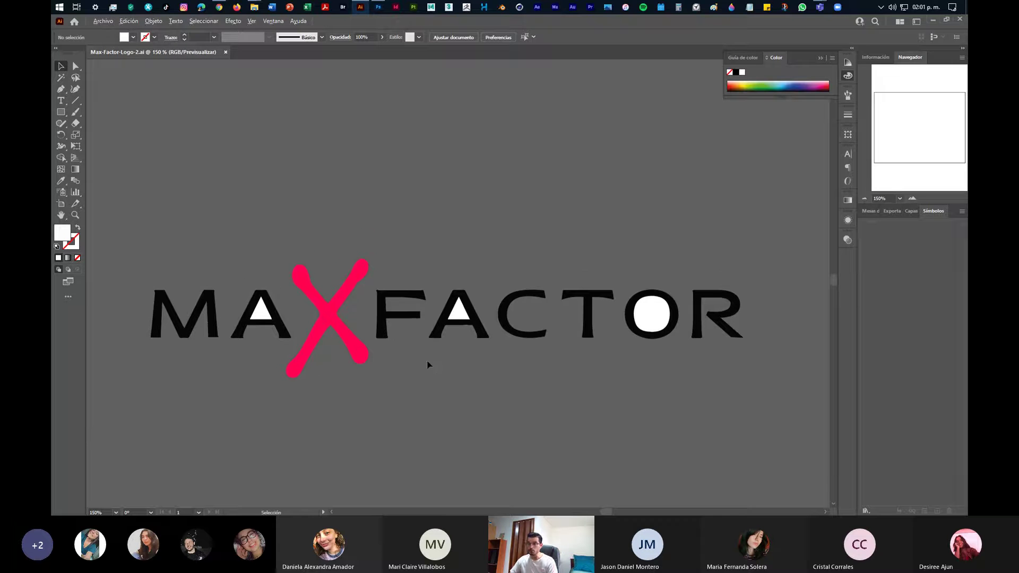
scroll(428, 369, "up", 1)
left_click_drag(216, 289, 523, 349)
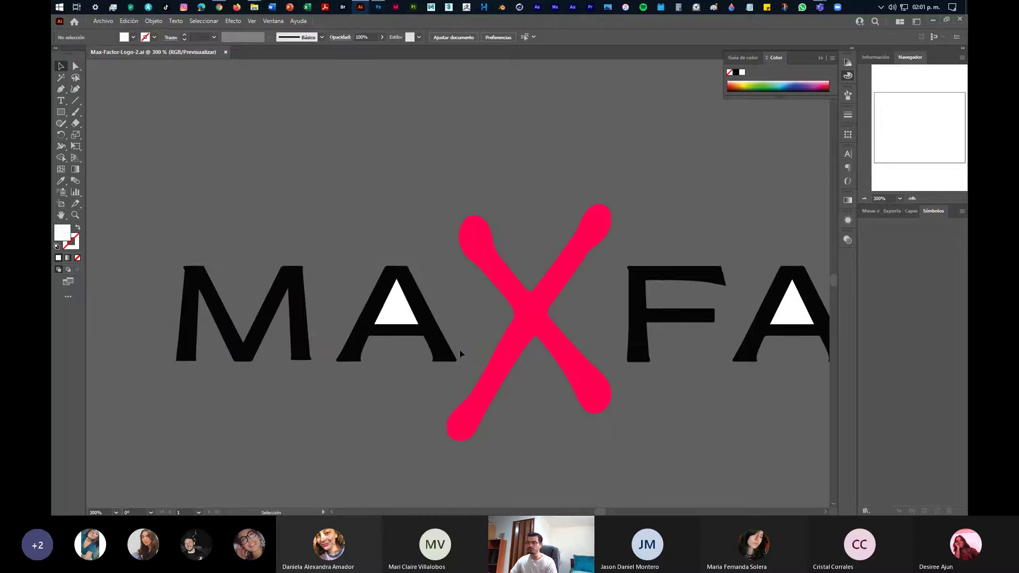
mouse_move(394, 313)
left_mouse_down()
mouse_move(393, 304)
mouse_move(394, 327)
left_mouse_up()
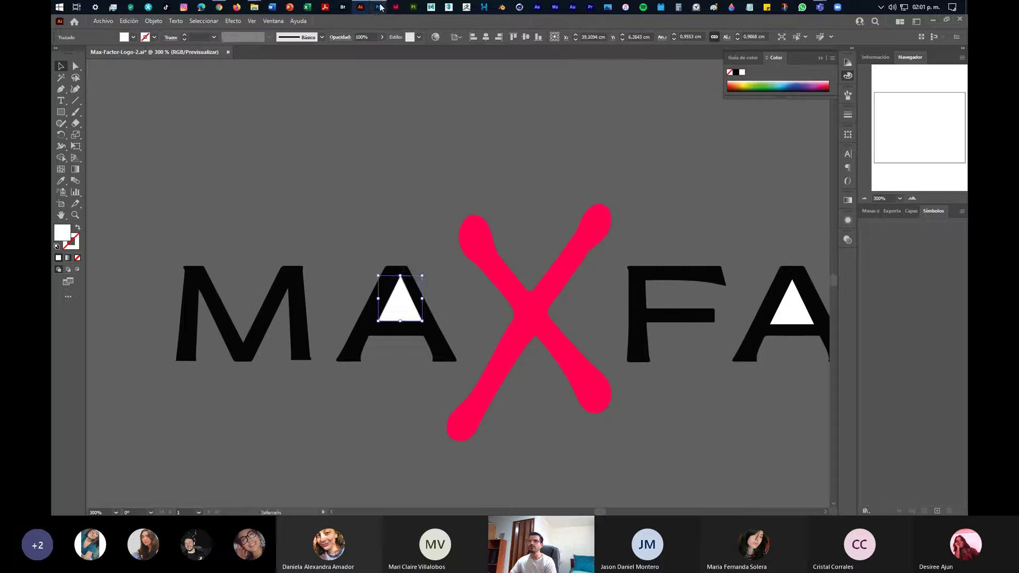
left_click(378, 7)
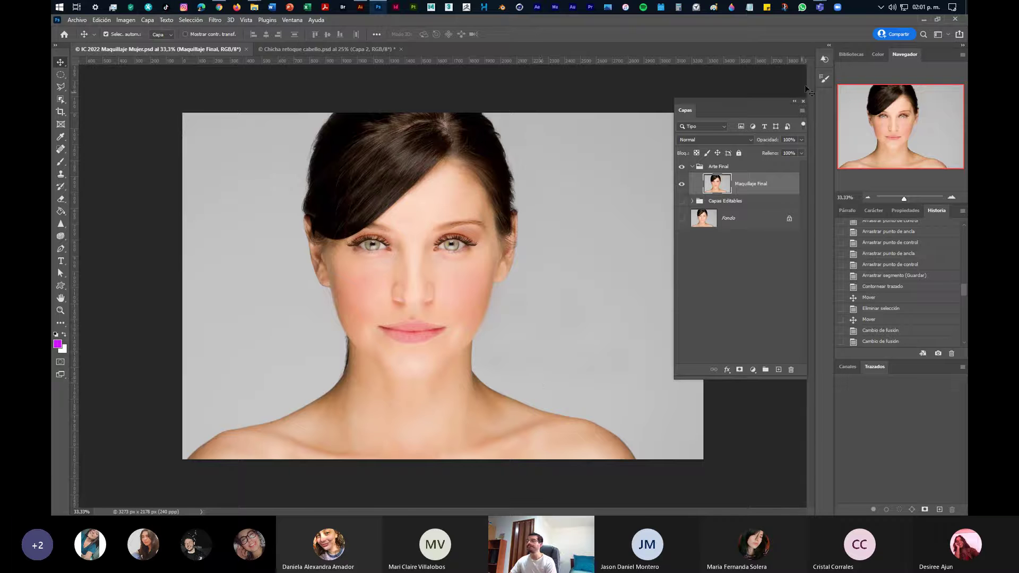
left_click(924, 20)
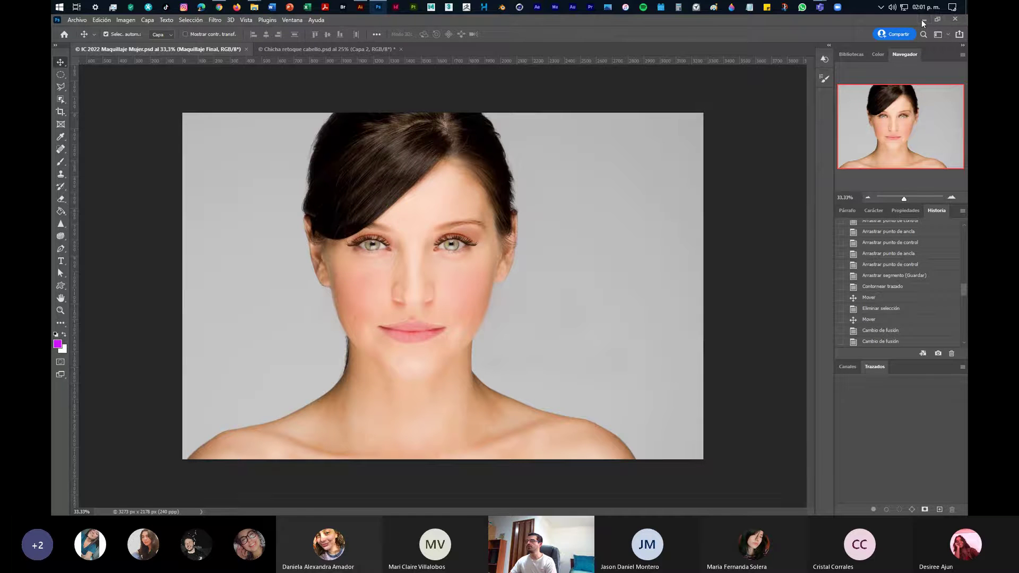
key("a")
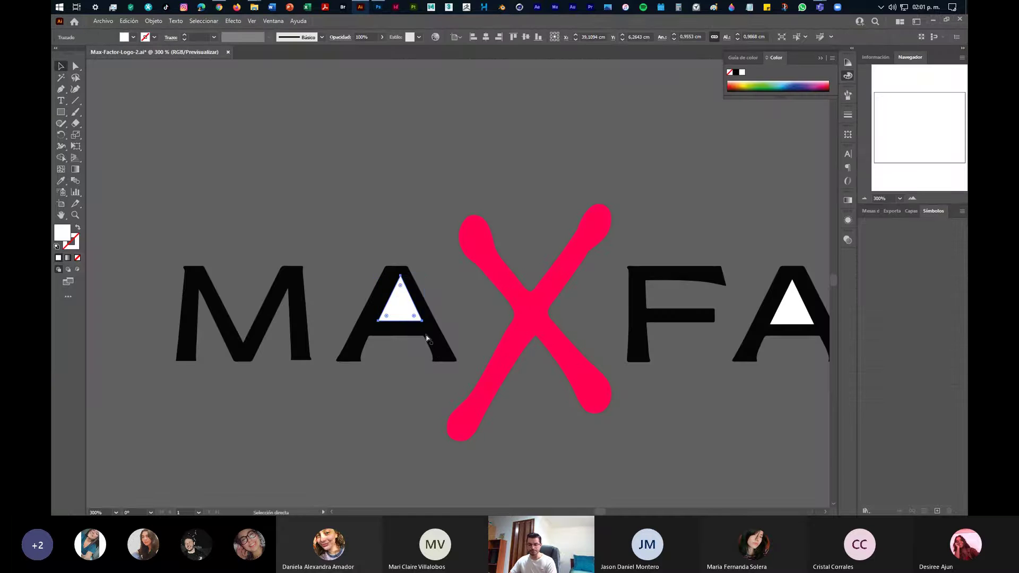
Undo the triangle's shift inside the first letter A and redo the deletion of the white background
key("ctrl+z")
key("v")
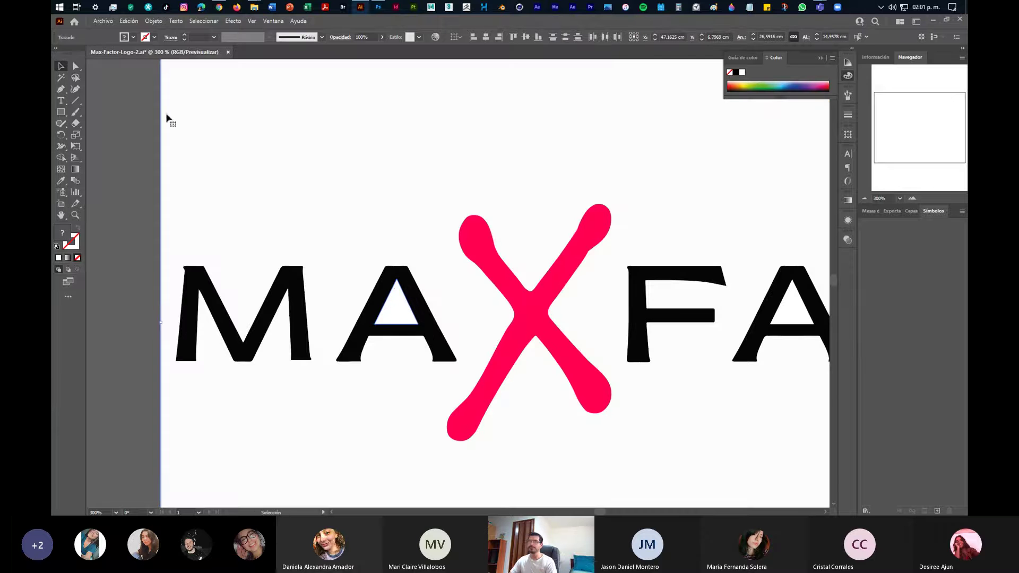
left_click(123, 22)
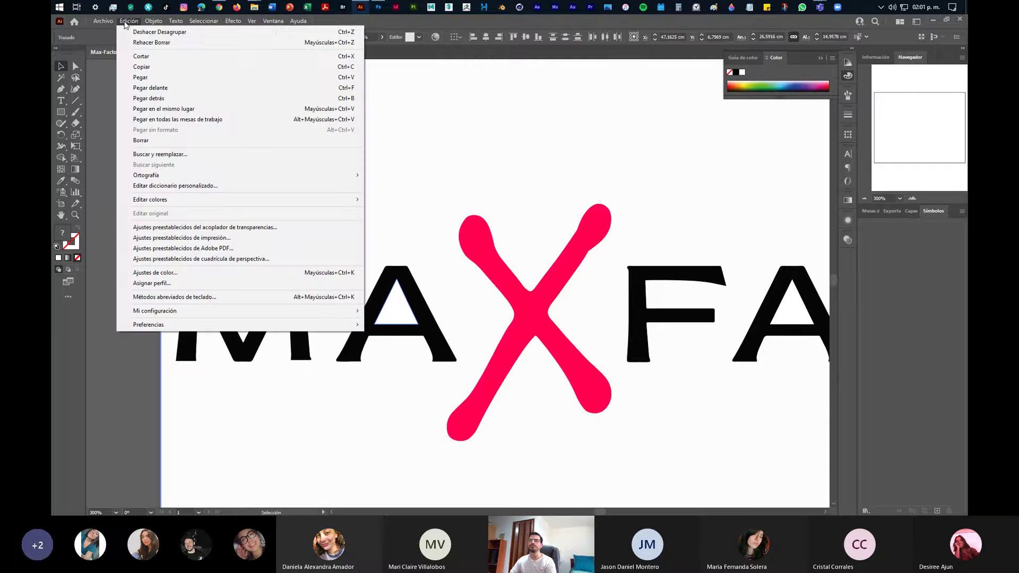
left_click(171, 42)
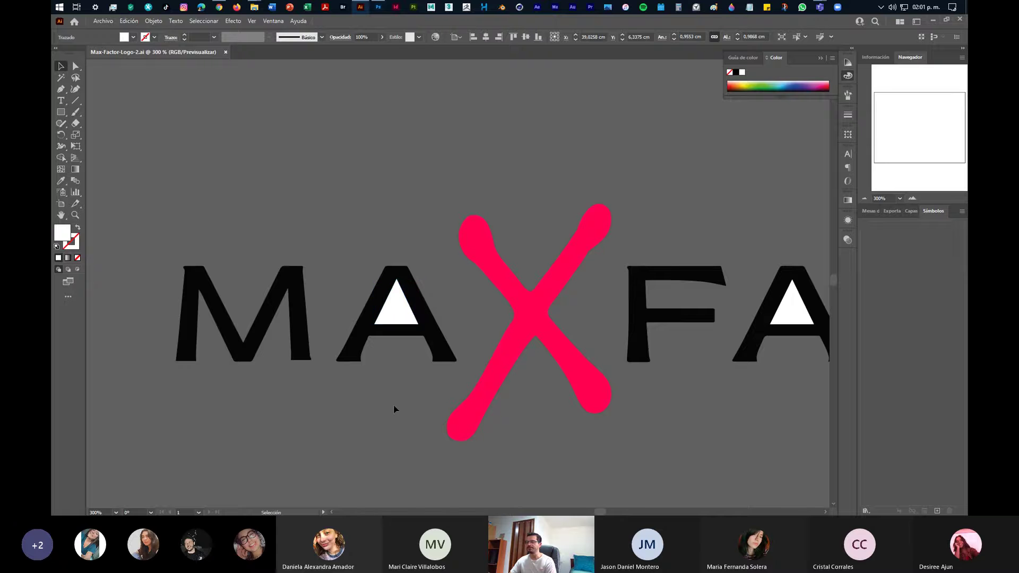
left_click(394, 409)
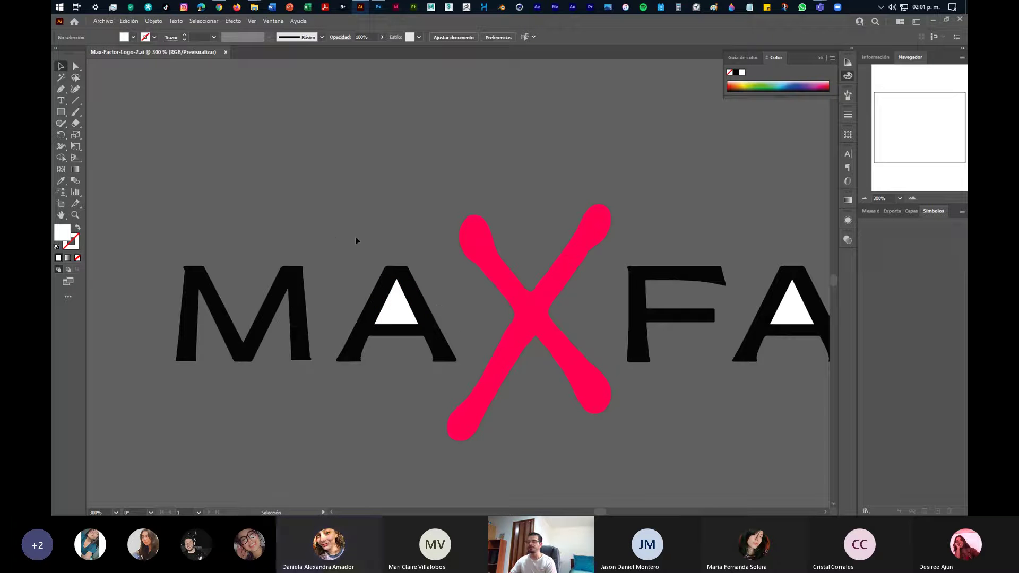
Cut the white triangle out of the first letter A with the Pathfinder (Buscatrazos) Exclude shape mode
left_click(272, 21)
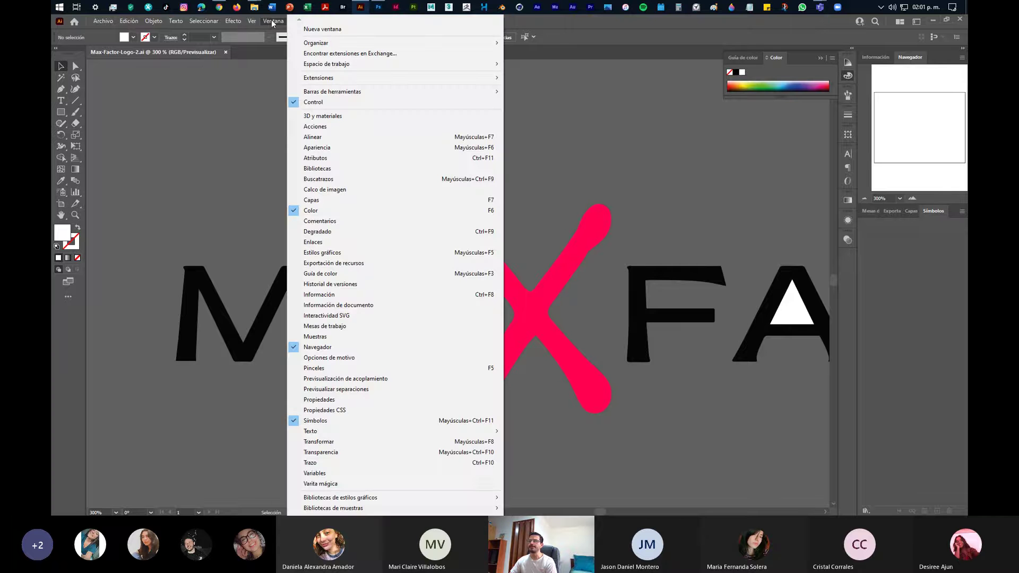
left_click(323, 179)
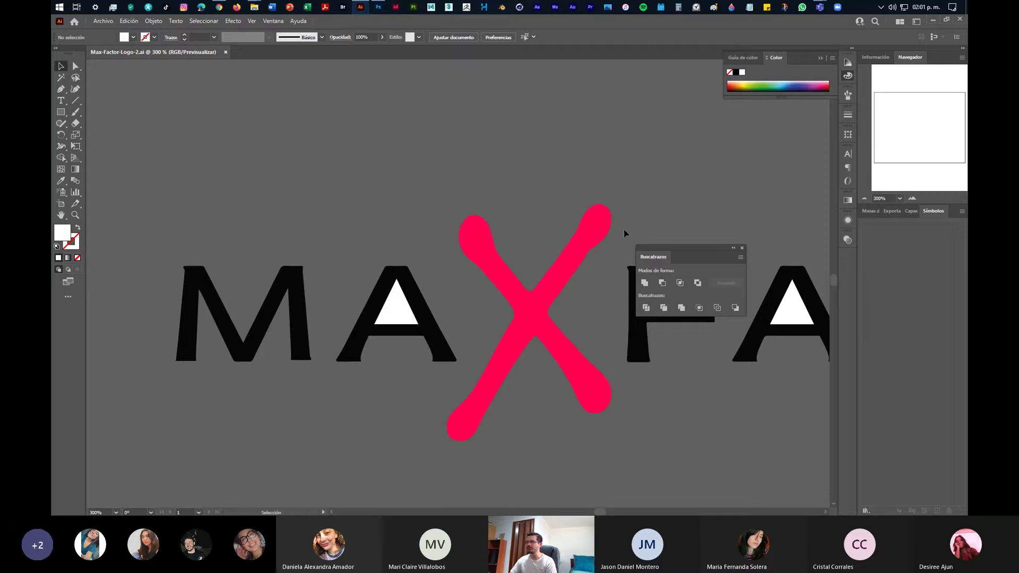
left_click_drag(658, 253, 274, 141)
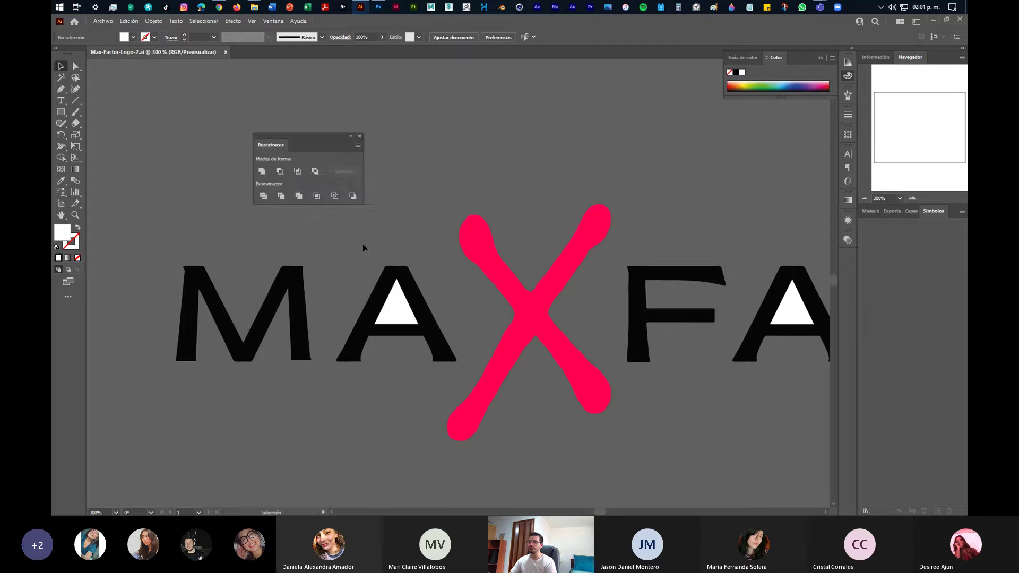
left_click(422, 317)
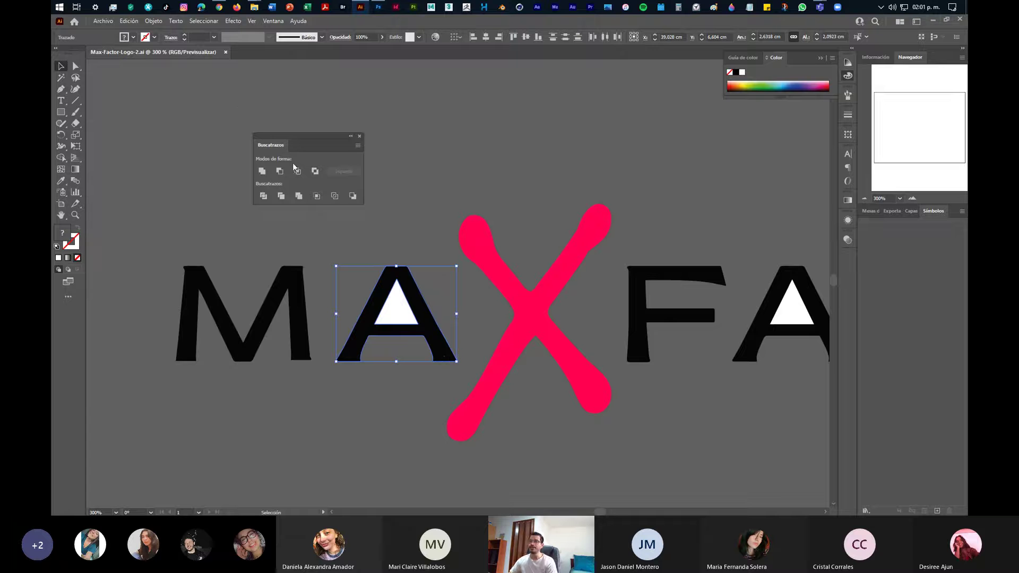
left_click(315, 172)
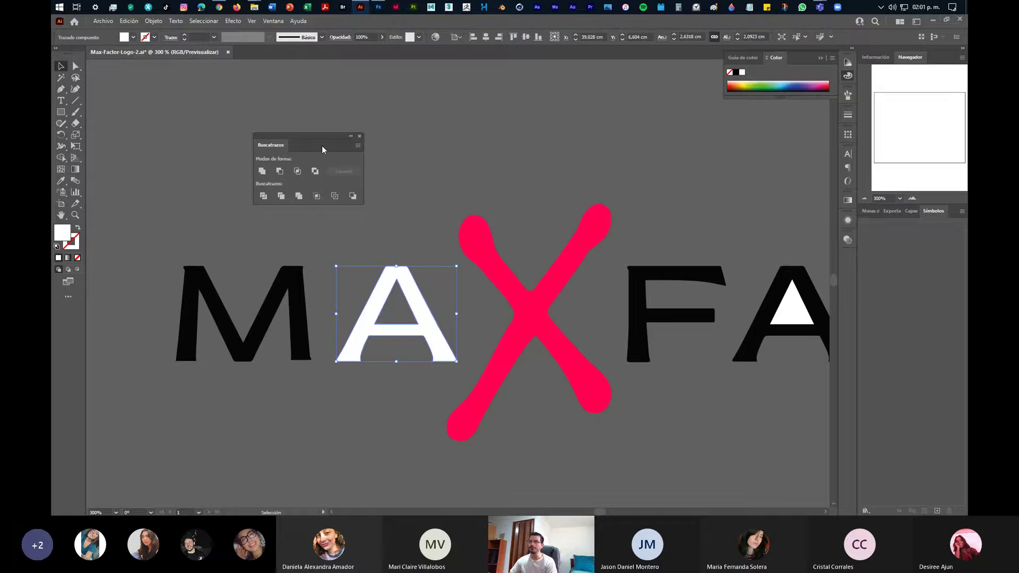
Cut the white triangle out of the A in FACTOR with the Pathfinder Exclude shape mode
left_click_drag(319, 135, 744, 136)
left_click_drag(764, 241, 410, 255)
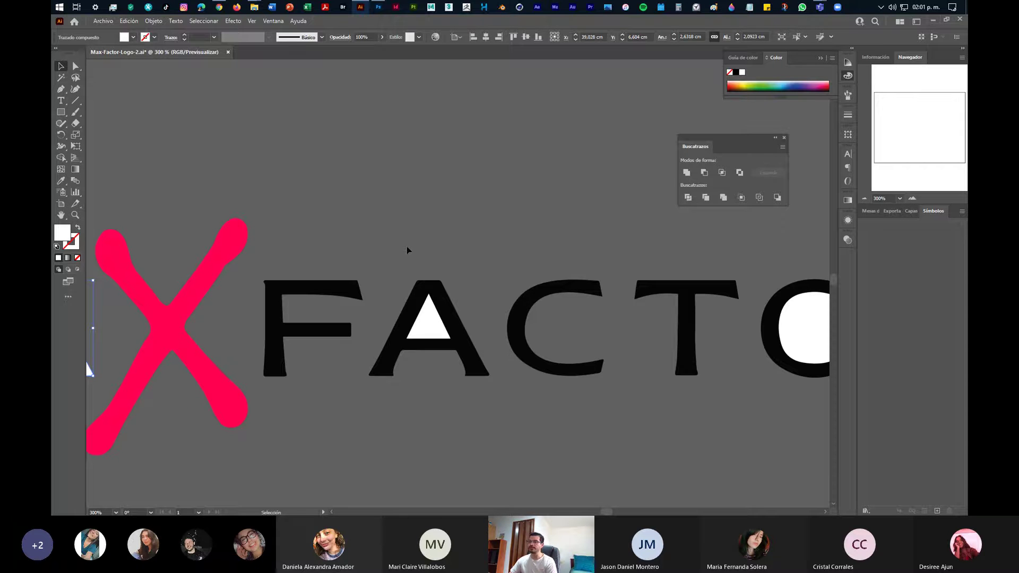
left_click(455, 319)
left_click_drag(695, 140, 365, 167)
left_click(410, 199)
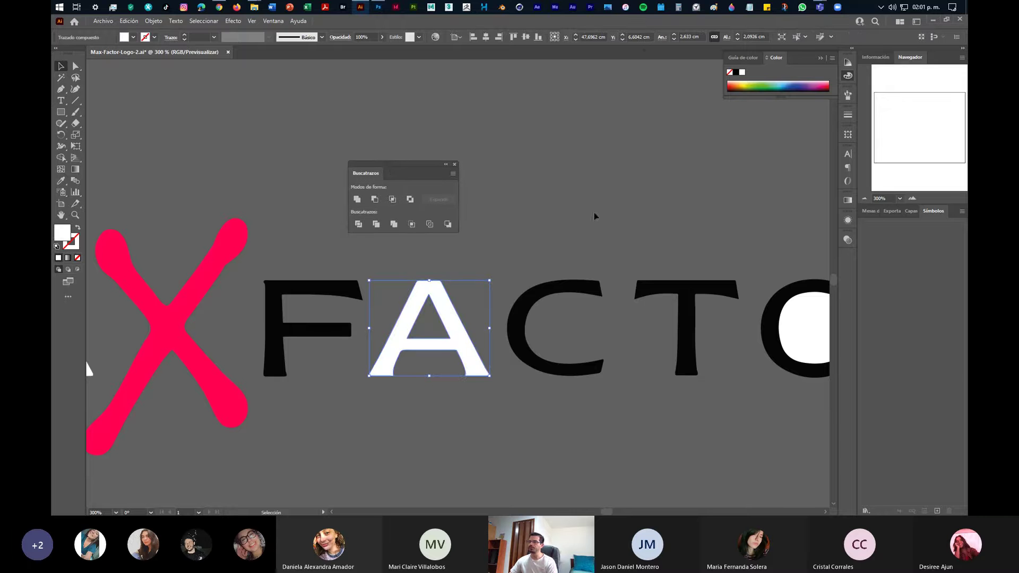
Cut the white inner shape out of the letter O with the Pathfinder Exclude shape mode and clear the selection
left_click_drag(660, 200, 425, 203)
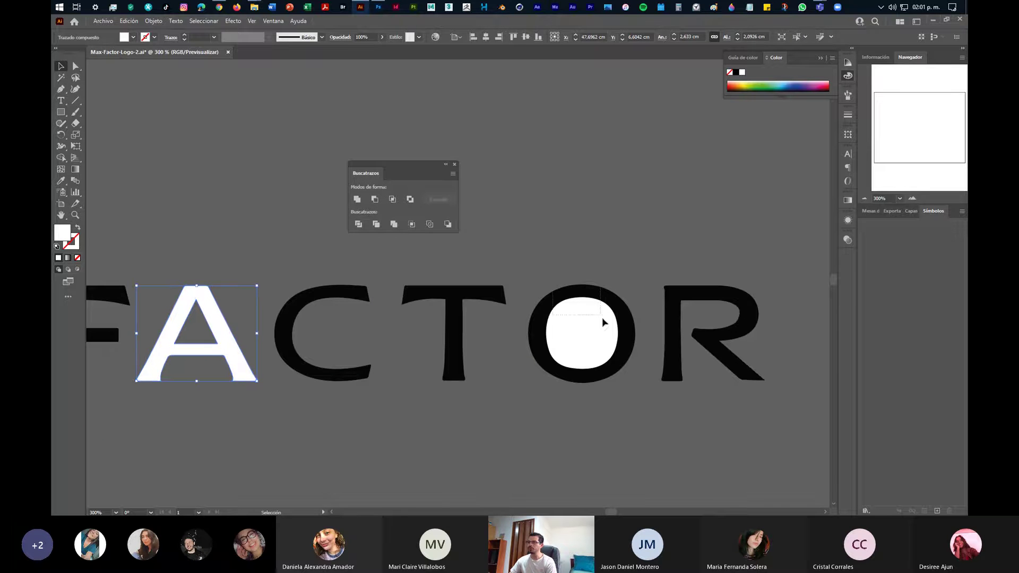
left_click_drag(602, 317, 561, 246)
left_click(410, 199)
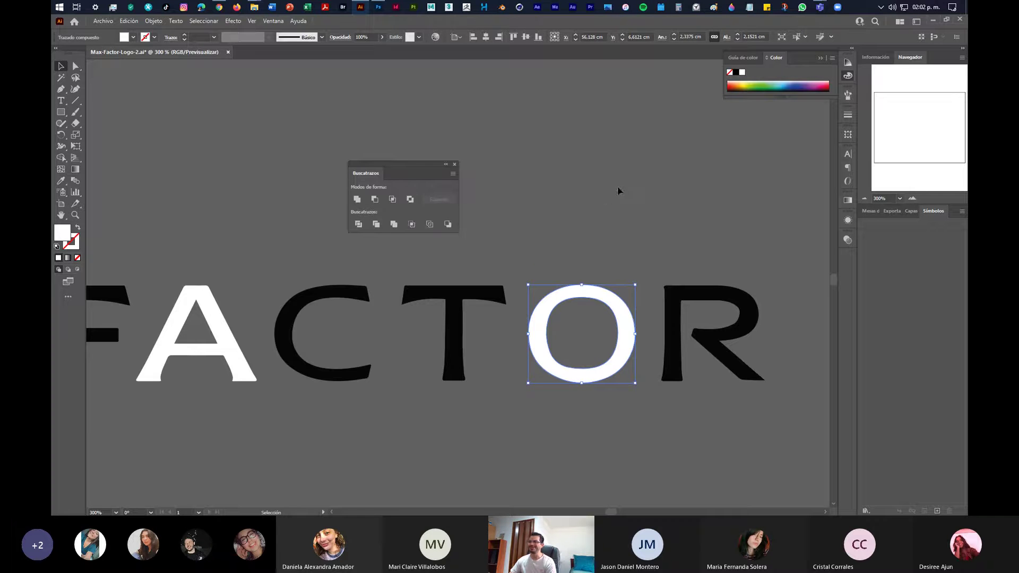
left_click(481, 186)
left_click_drag(397, 164, 555, 149)
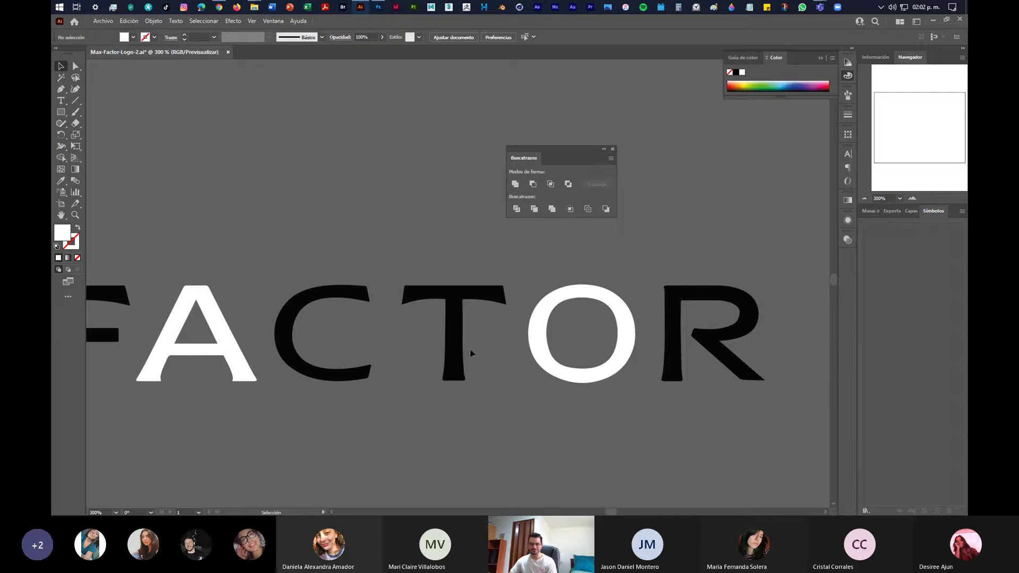
Fill the letters A, C, T, O and R of FACTOR with a dark pink color
scroll(467, 320, "down", 2)
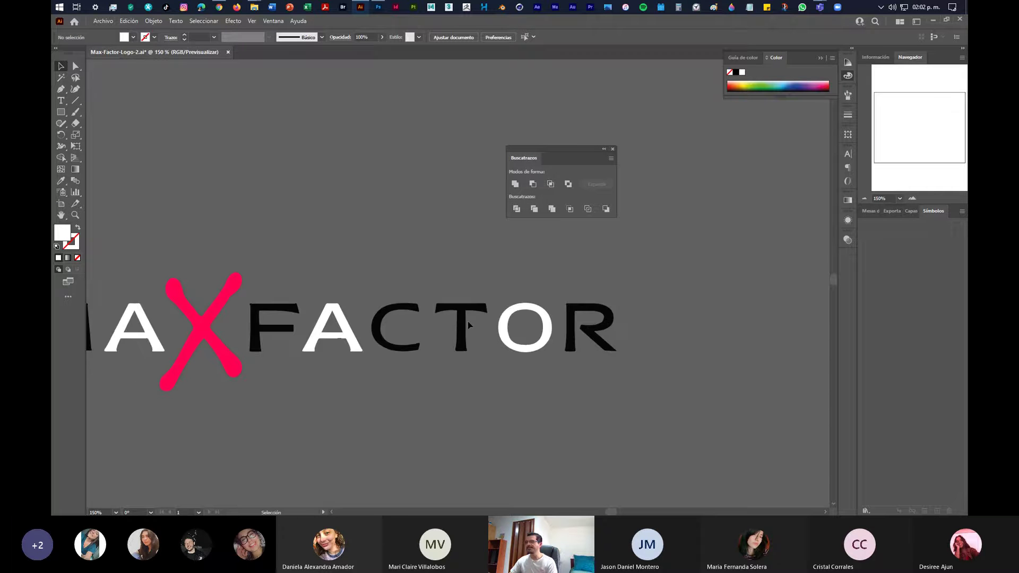
scroll(388, 300, "left", 3)
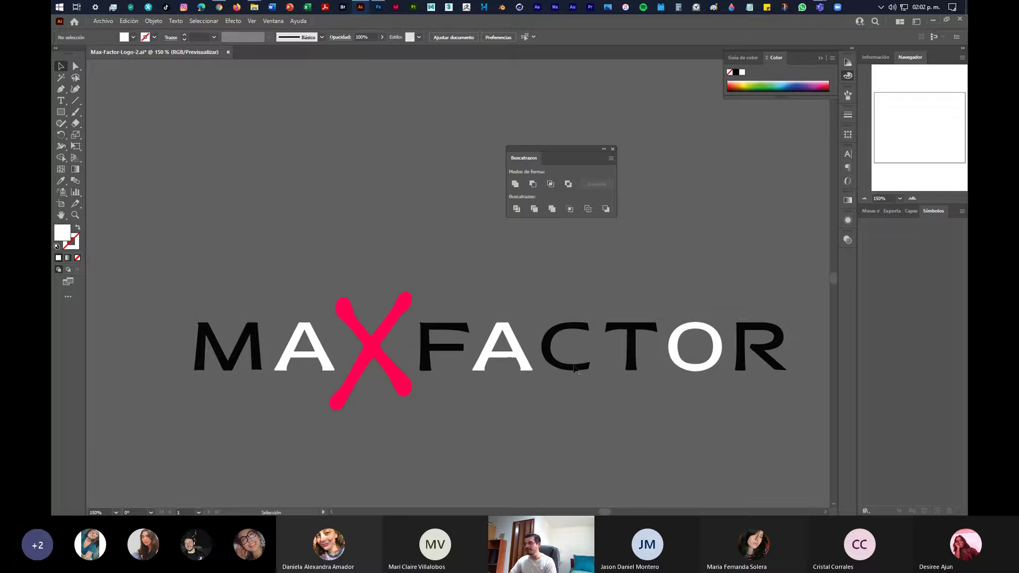
left_click_drag(770, 412, 522, 365)
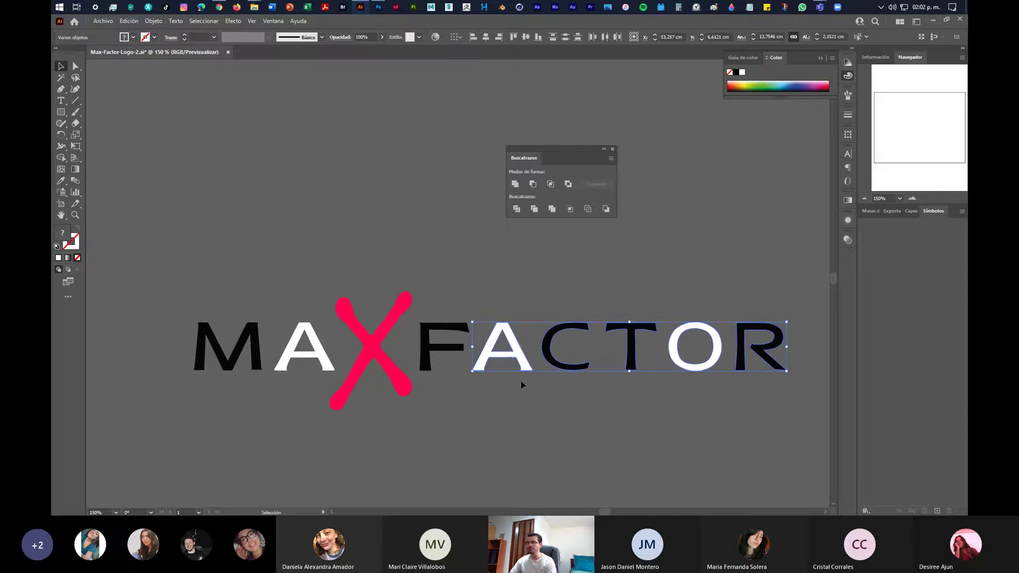
double_click(66, 233)
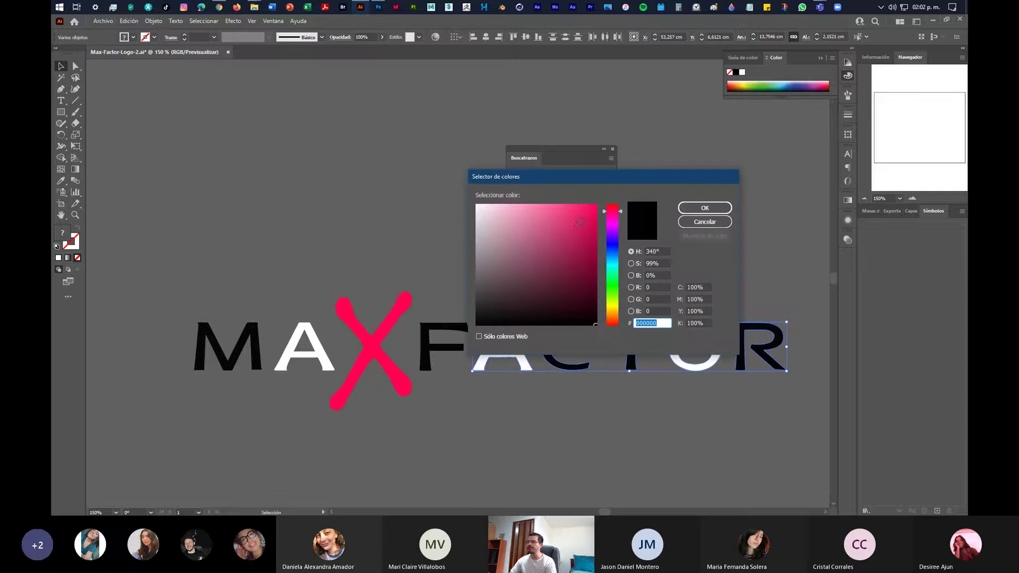
left_click(579, 222)
left_click(705, 208)
left_click(600, 408)
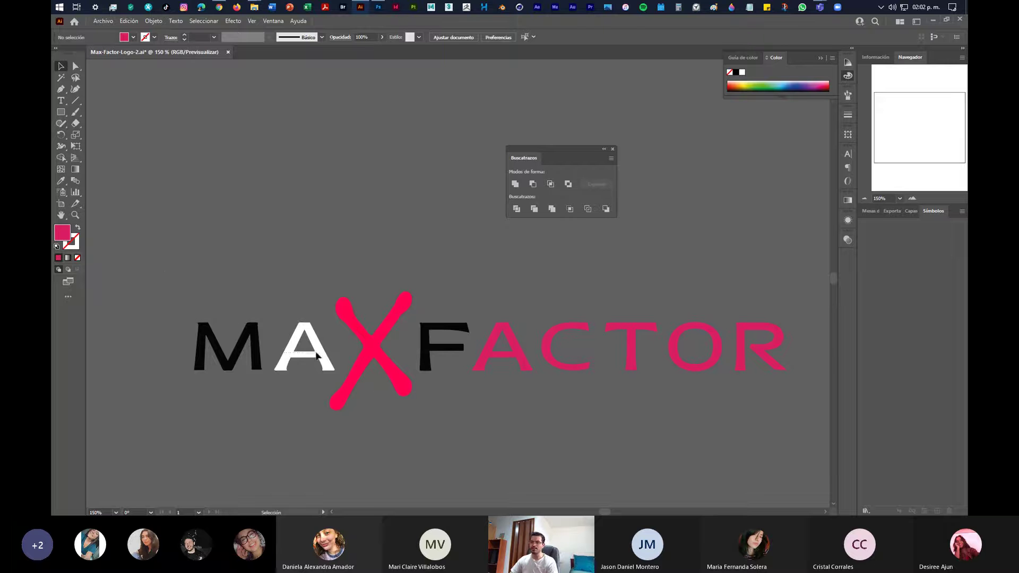
Fill the letters M and A before the pink X with black, 000000
left_click_drag(324, 356, 116, 232)
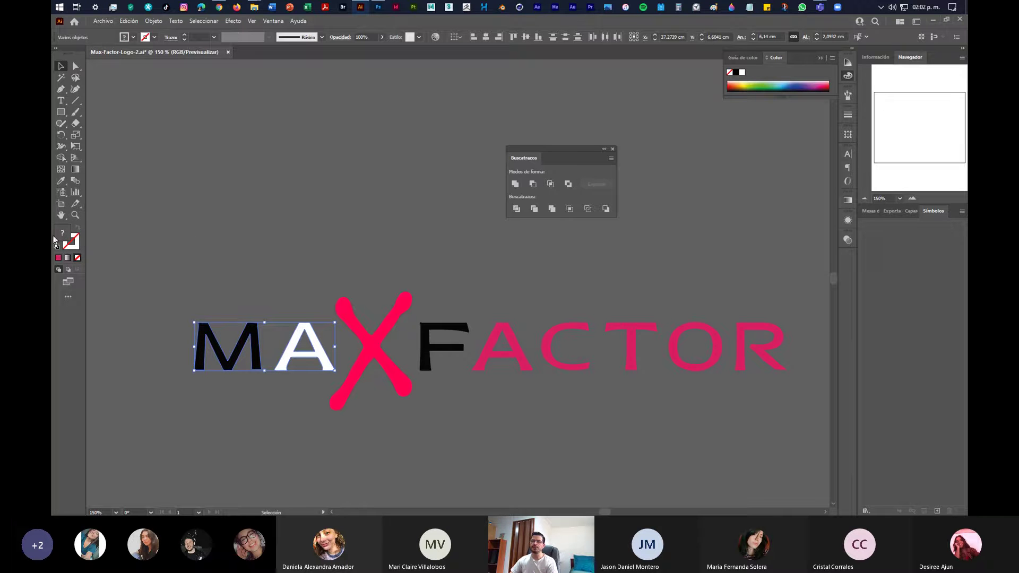
double_click(58, 236)
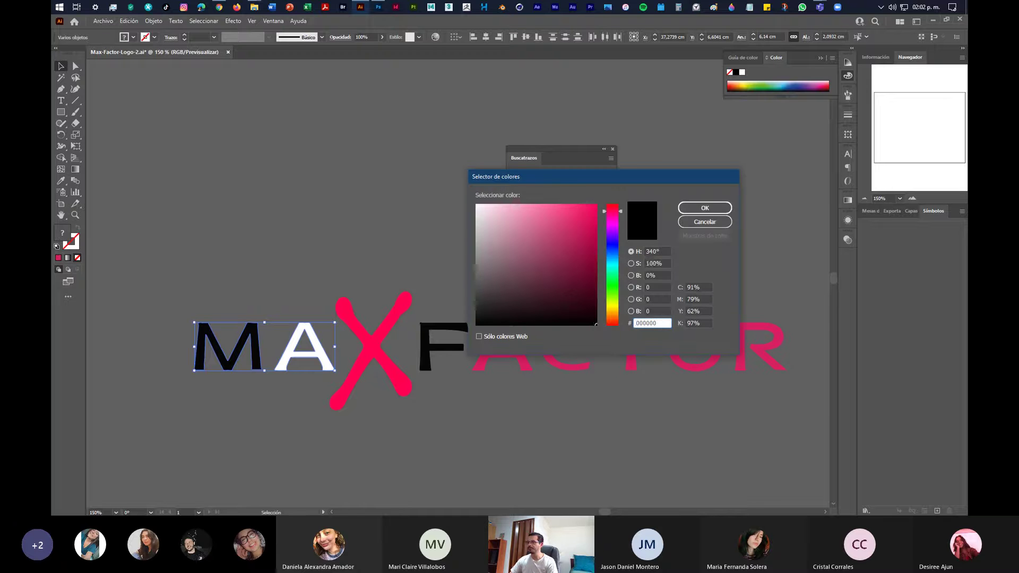
left_click(705, 207)
left_click(692, 386)
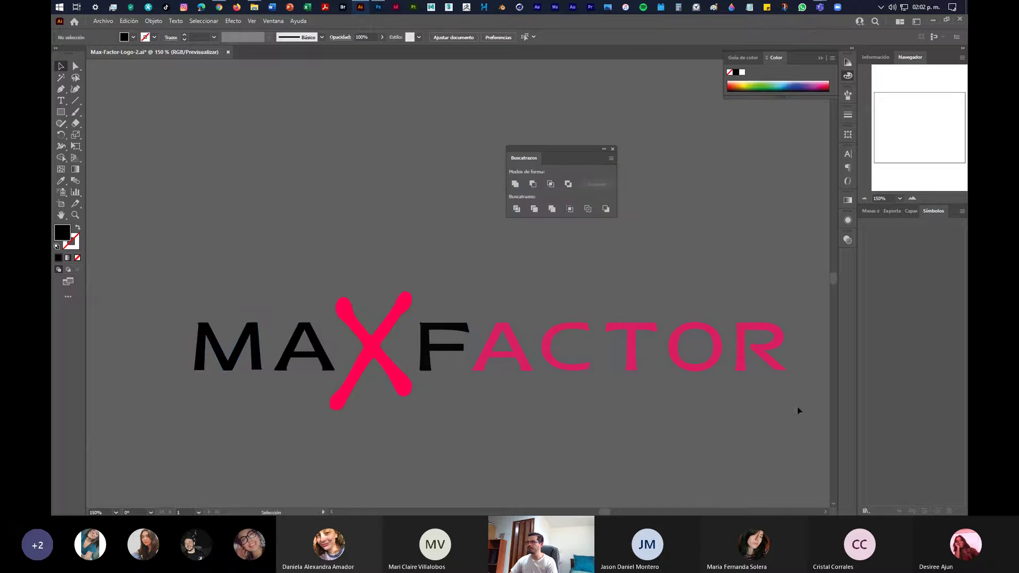
Fill all the letters of FACTOR with black and clear the selection
left_click(451, 330)
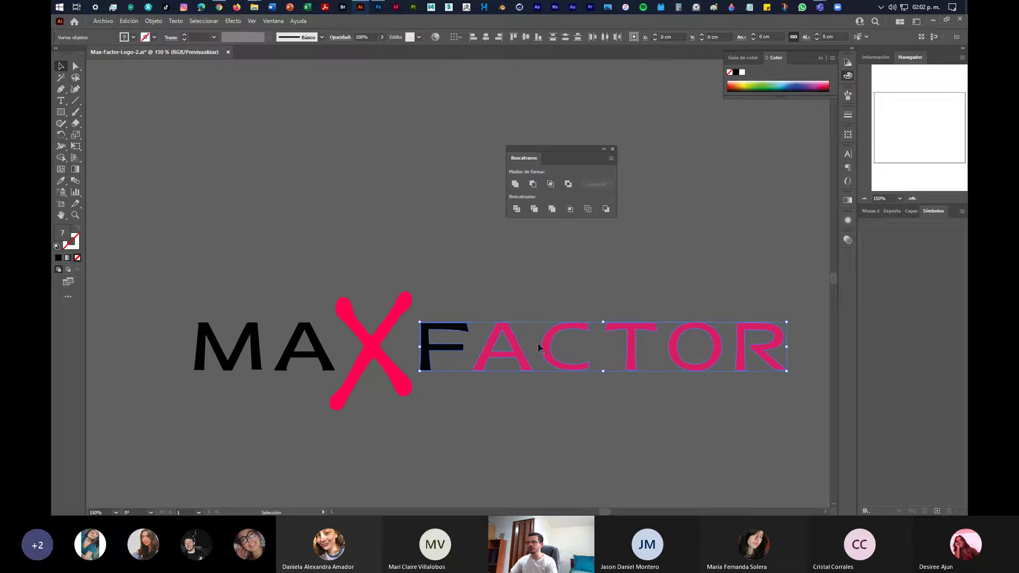
double_click(62, 235)
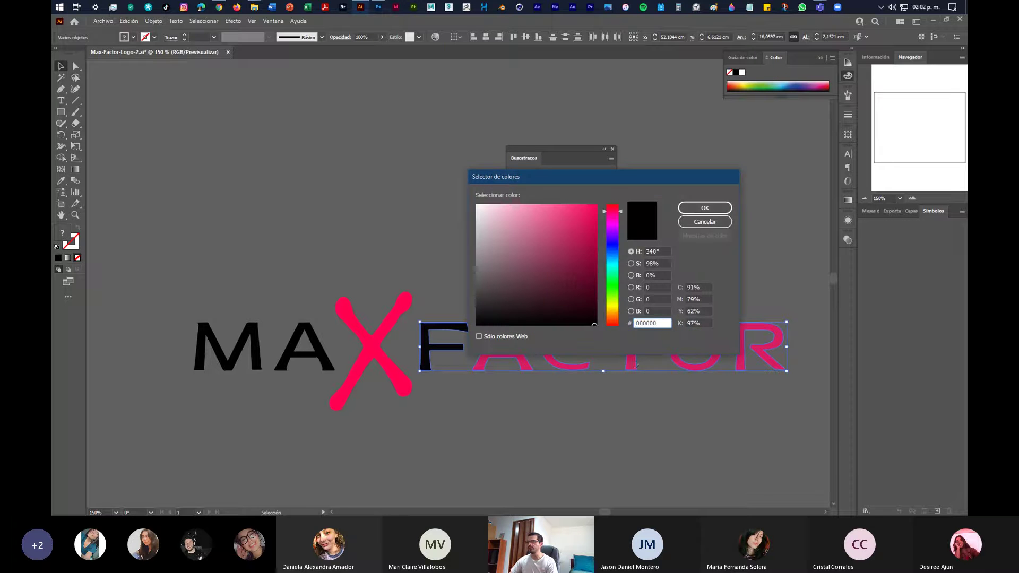
left_click(593, 325)
left_click(711, 208)
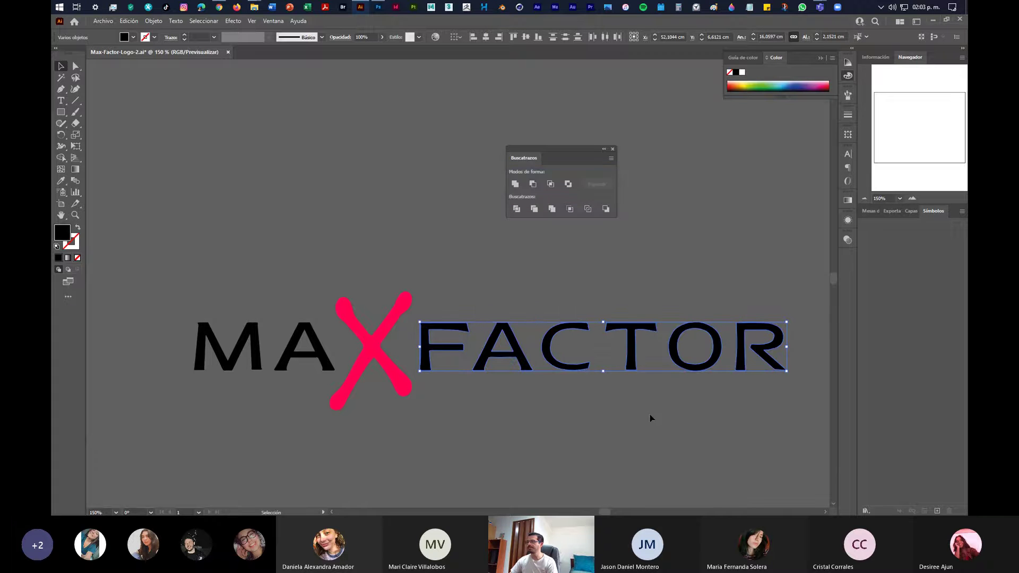
left_click(653, 433)
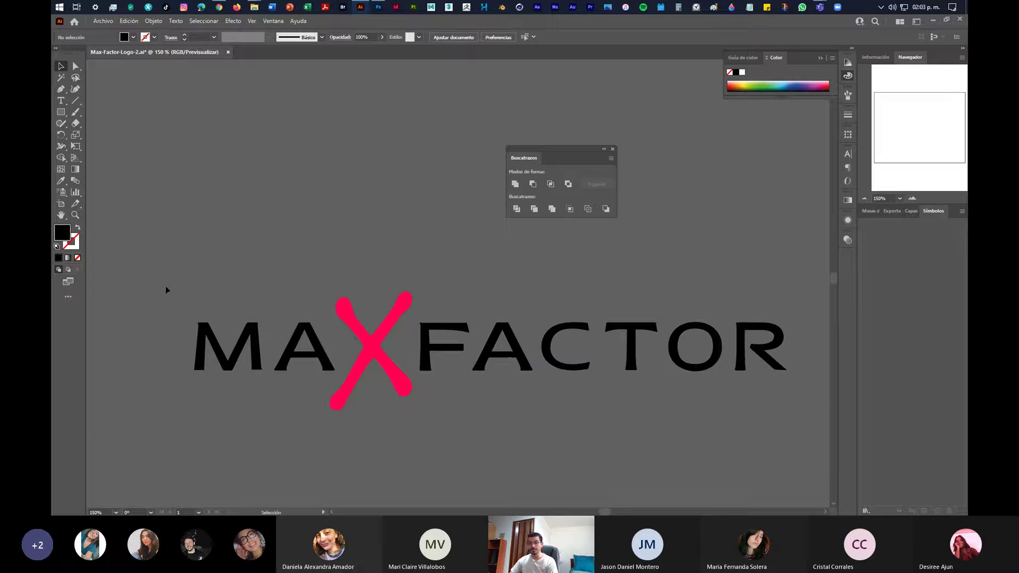
Move the whole Max Factor logo onto the upper part of the white artboard and deselect it
scroll(783, 438, "right", 2)
key("ctrl+a")
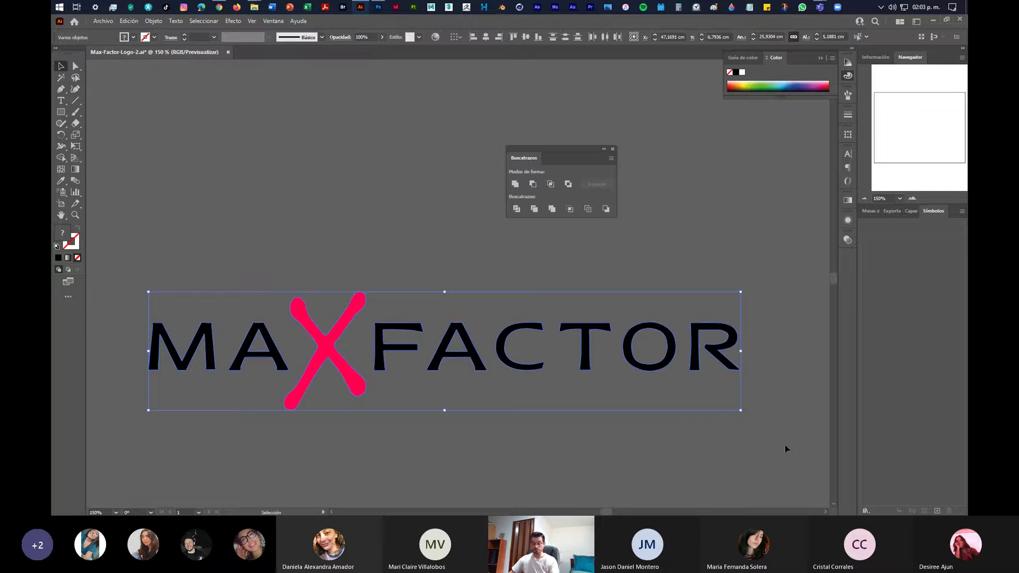
scroll(792, 421, "down", 3)
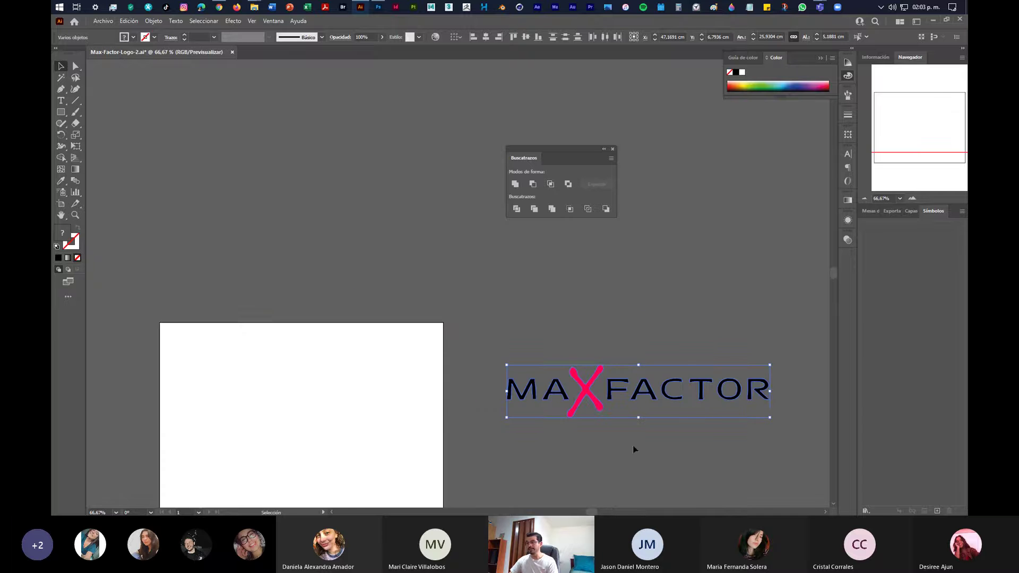
scroll(634, 449, "down", 3)
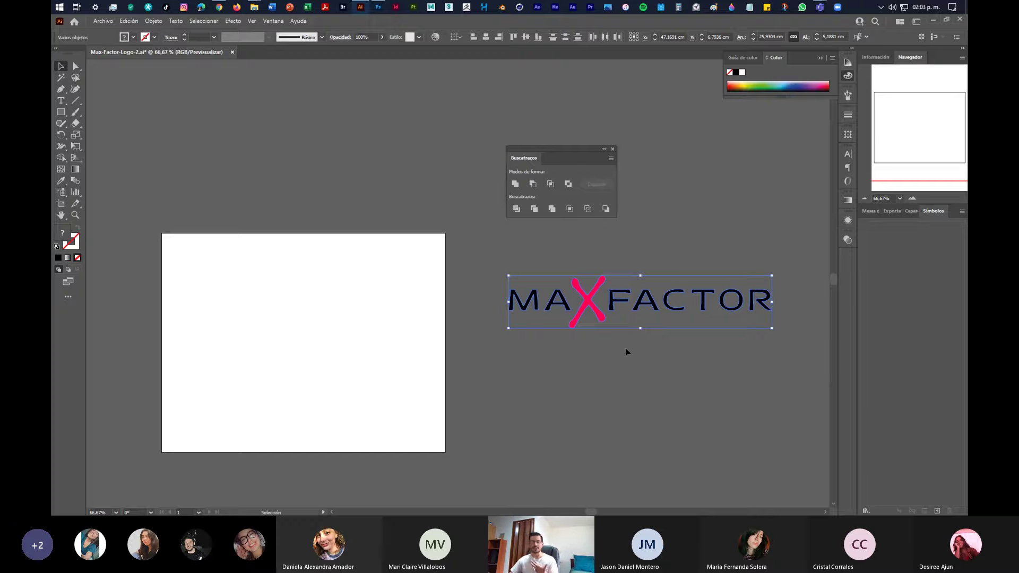
left_click_drag(601, 323, 265, 287)
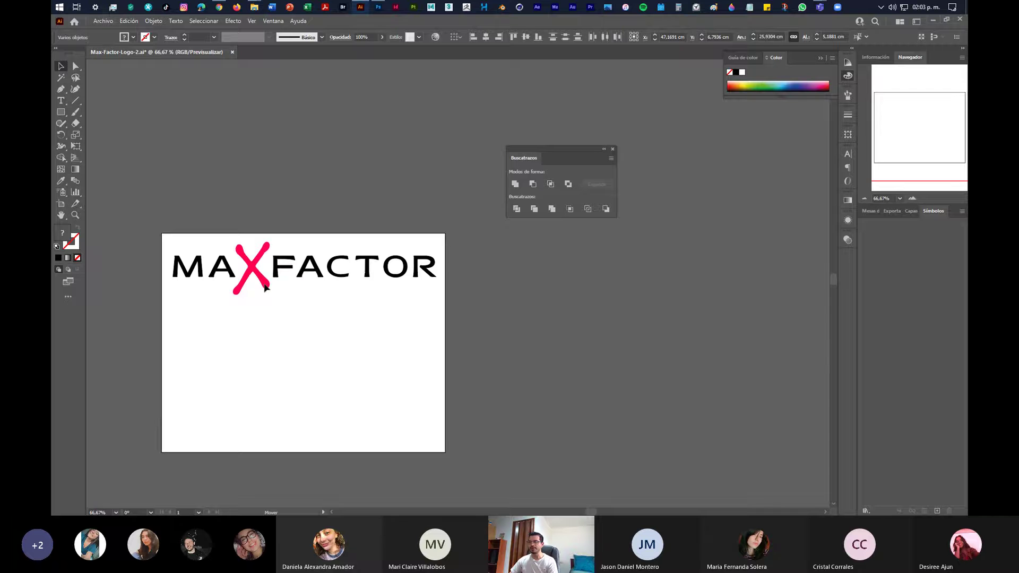
left_click(282, 387)
Shorten the artboard around the logo to about 7.1 cm high, keeping its 27.94 cm width
left_click(61, 204)
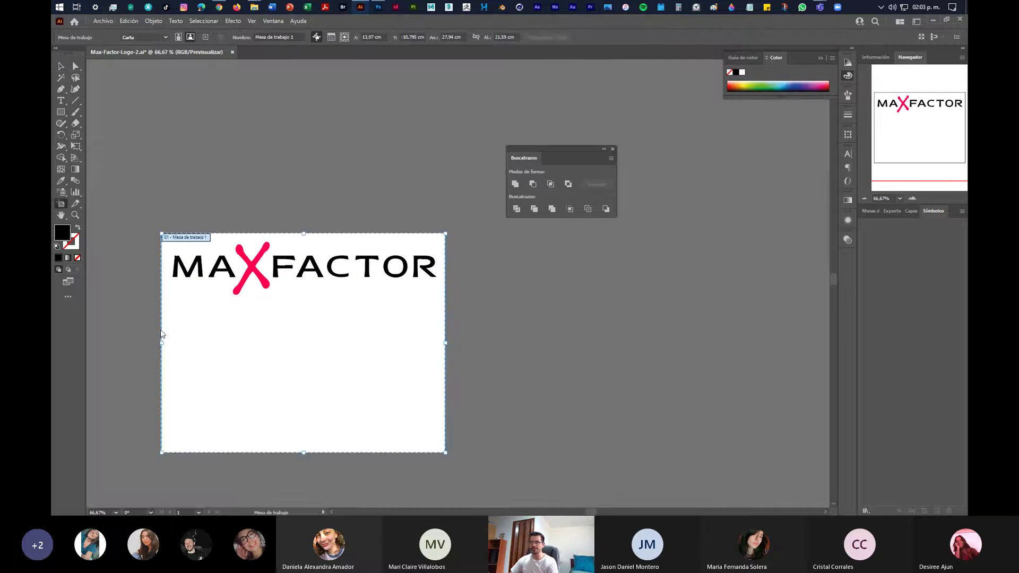
left_click_drag(304, 453, 485, 380)
scroll(304, 298, "up", 3)
scroll(312, 296, "down", 1)
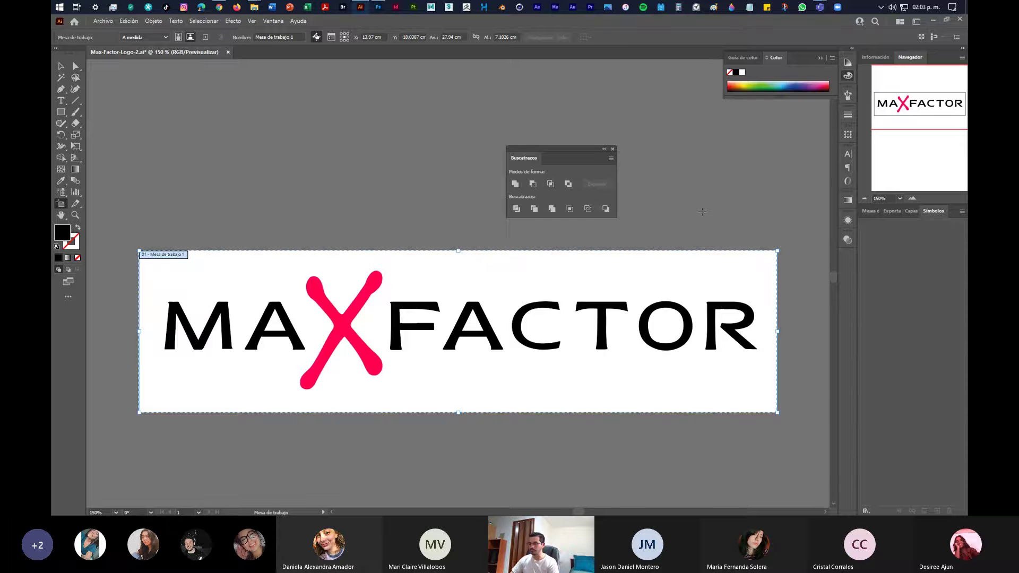
Cancel the artboard options, leave artboard editing and save the logo document
key("Return")
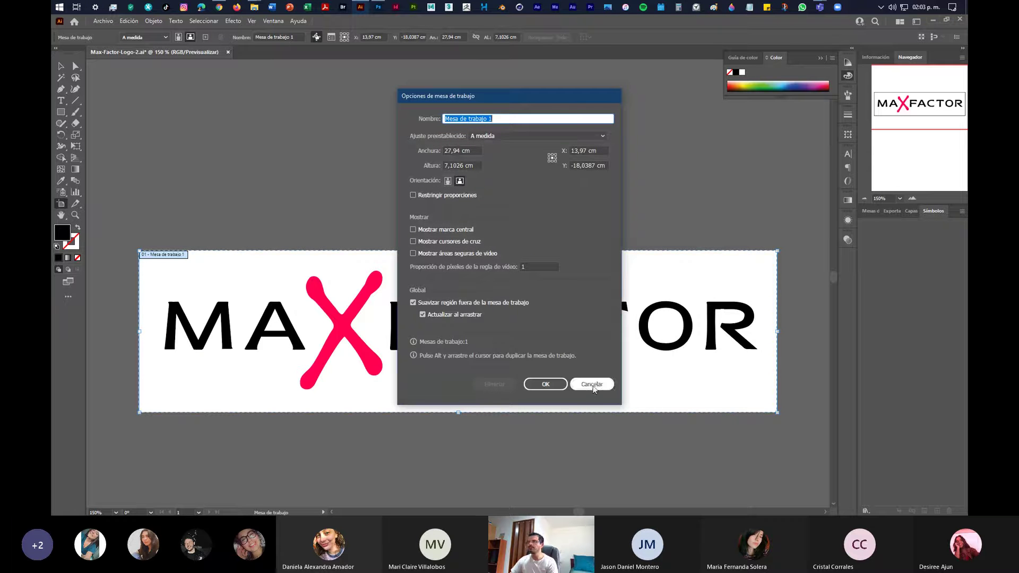
left_click(593, 388)
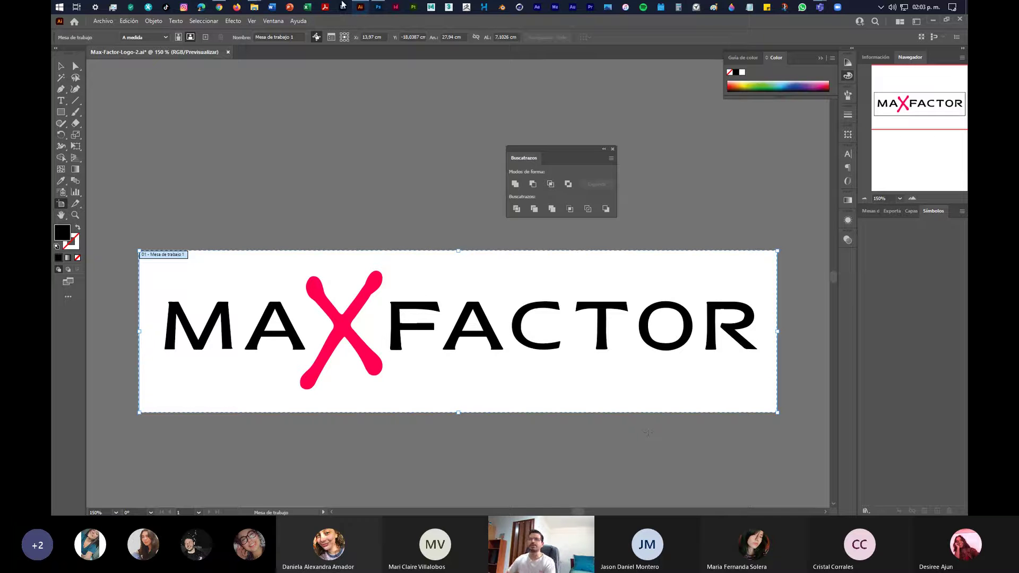
key("Escape")
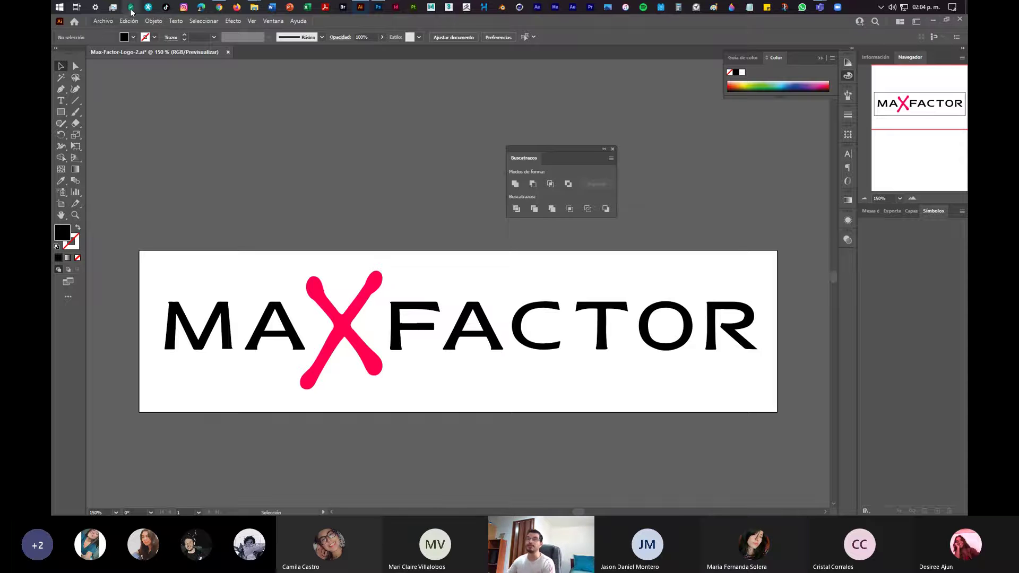
left_click(101, 21)
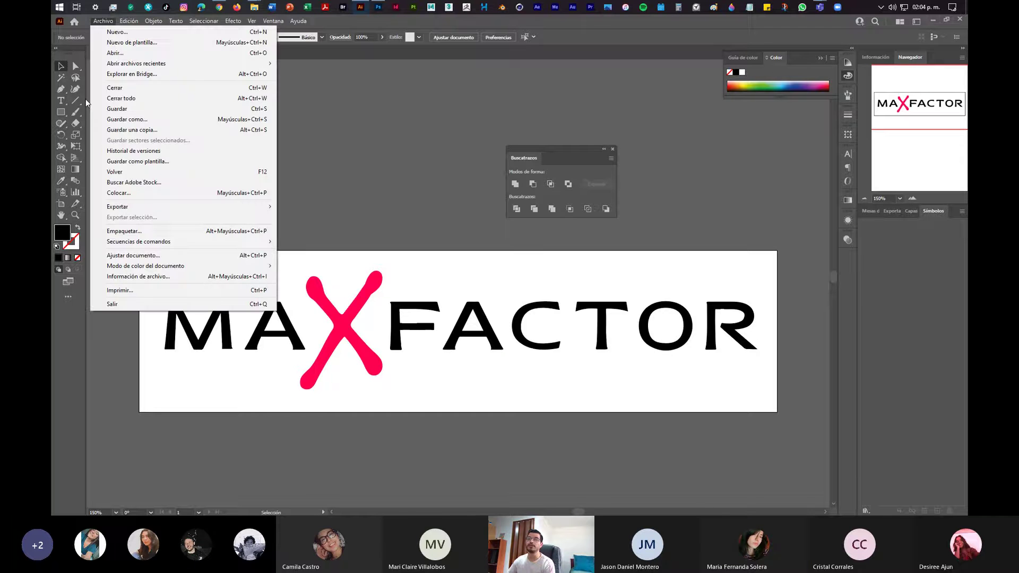
left_click(123, 112)
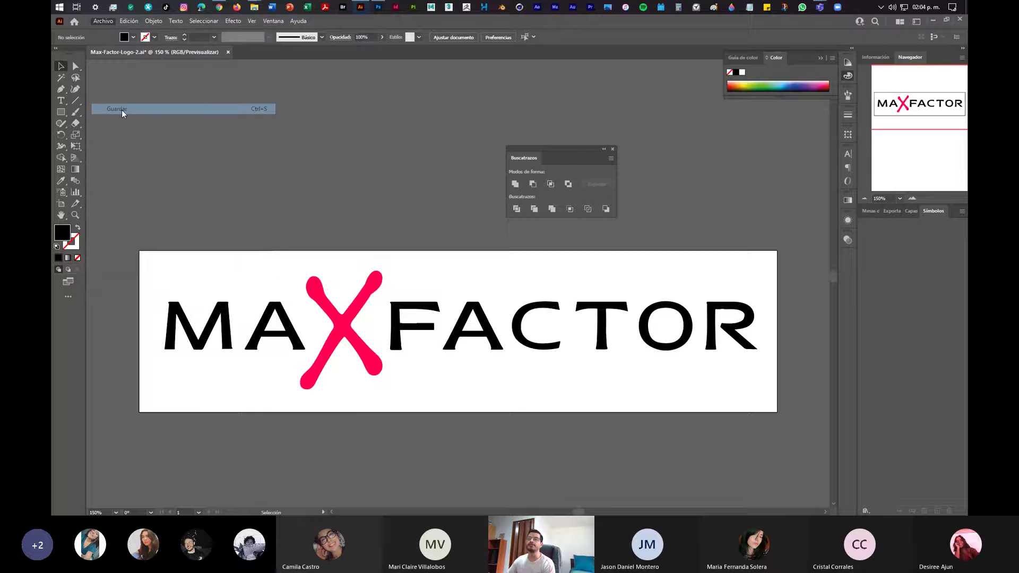
Move the pink X above the artboard, undo the move and deselect the X
left_click_drag(374, 375, 365, 171)
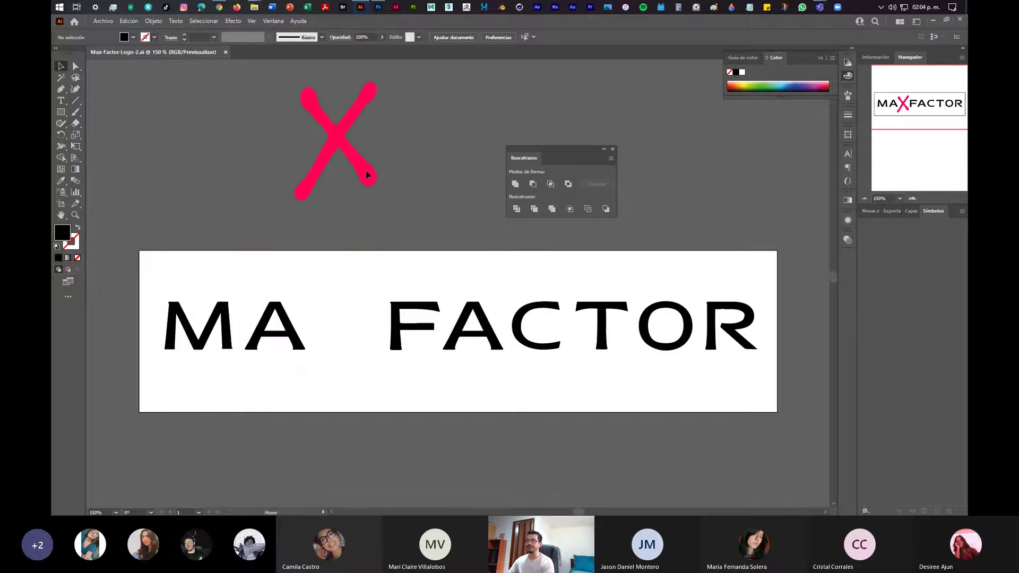
key("ctrl+z")
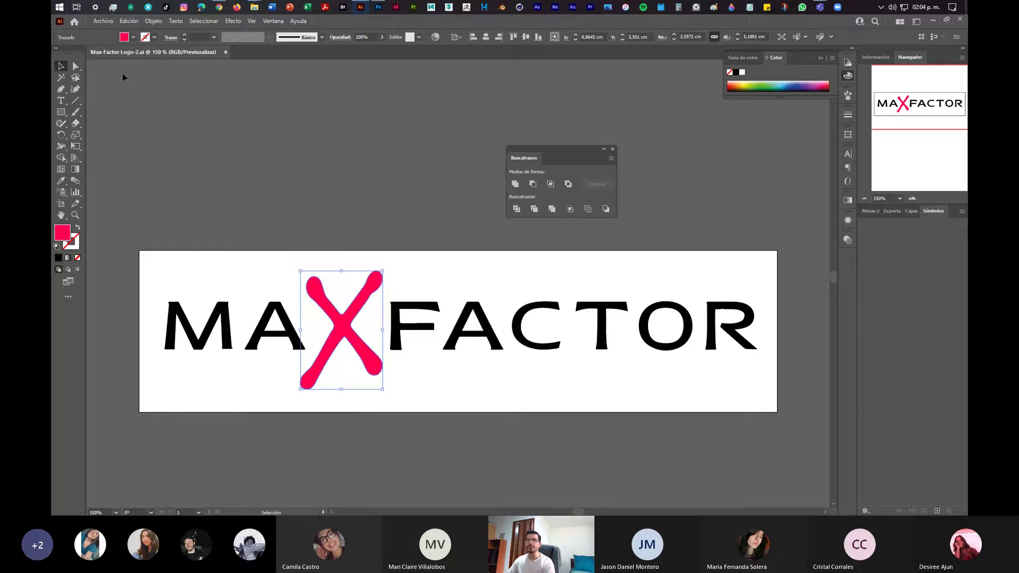
left_click(114, 113)
left_click(103, 21)
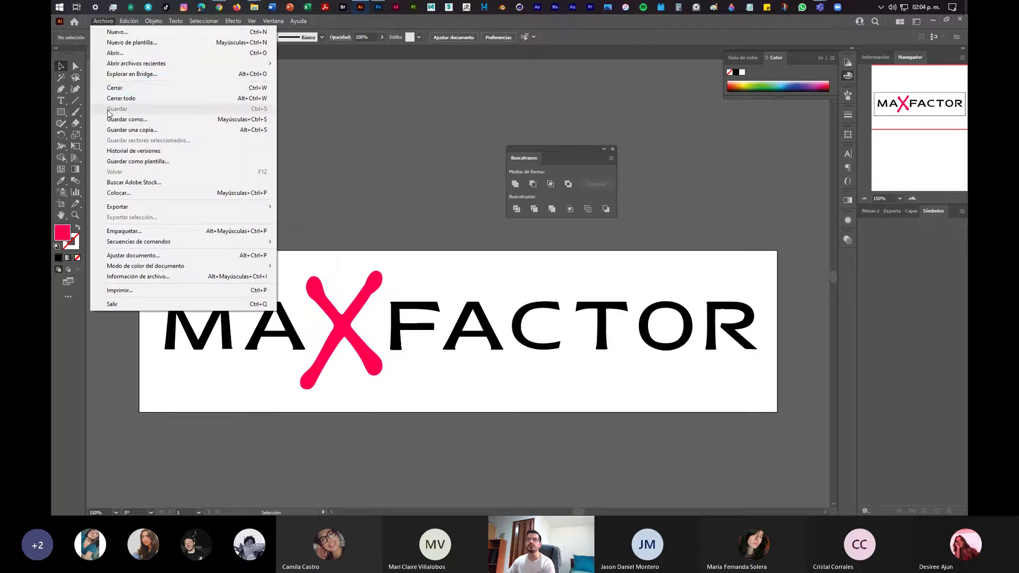
left_click(367, 117)
Enlarge the pink X and the letter O of FACTOR well beyond the other letters
left_click(368, 296)
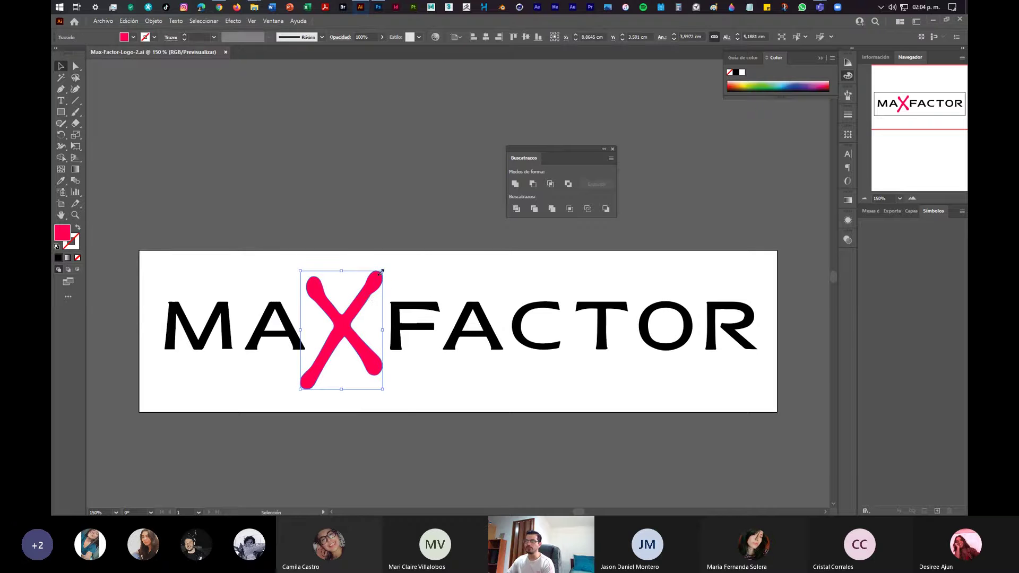
left_click_drag(383, 271, 502, 205)
left_click(645, 325)
left_click_drag(638, 301, 588, 246)
Shift both letters A and the M, C, T and enlarged O out of the logo's baseline and clear the selection
left_click(491, 332)
left_click_drag(491, 331, 526, 289)
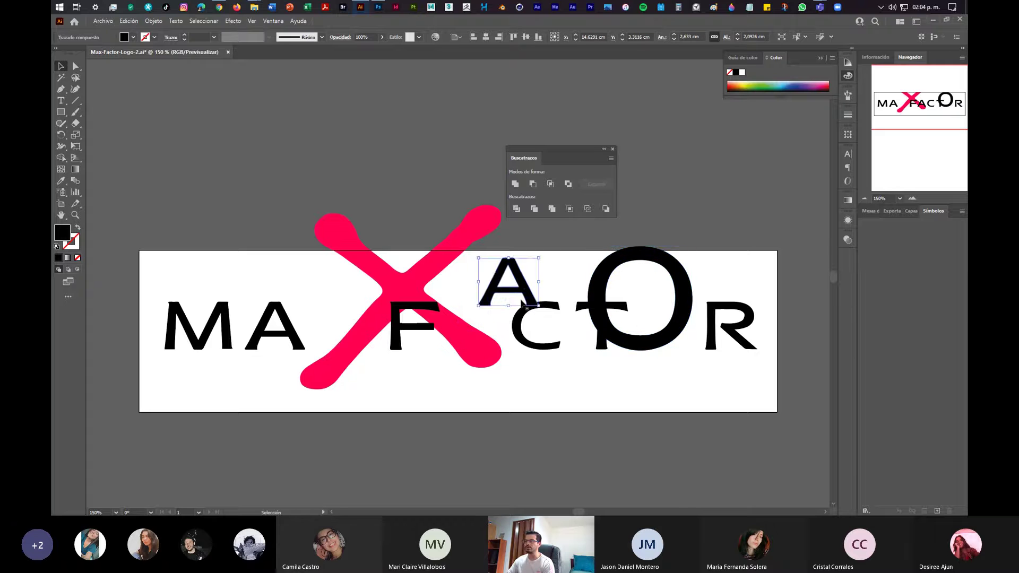
left_click_drag(298, 340, 328, 377)
left_click_drag(215, 323, 246, 298)
left_click_drag(530, 346, 488, 402)
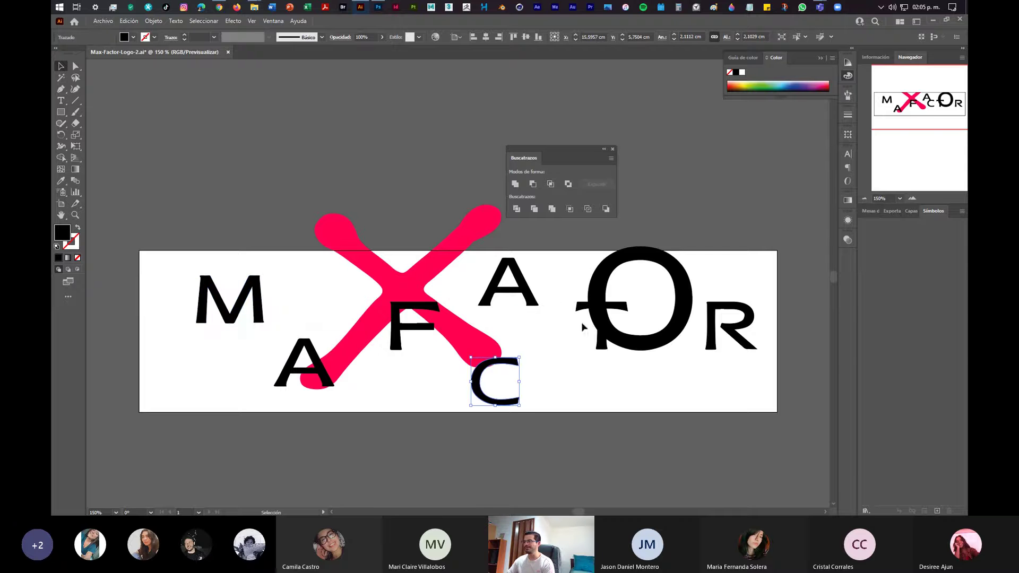
left_click_drag(583, 306, 552, 329)
left_click_drag(667, 345, 649, 366)
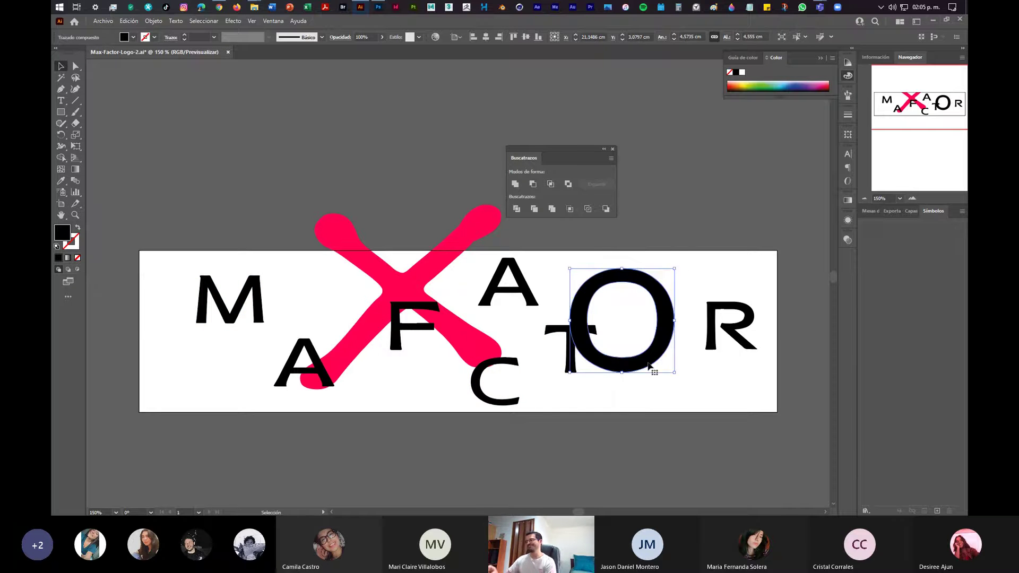
left_click(709, 143)
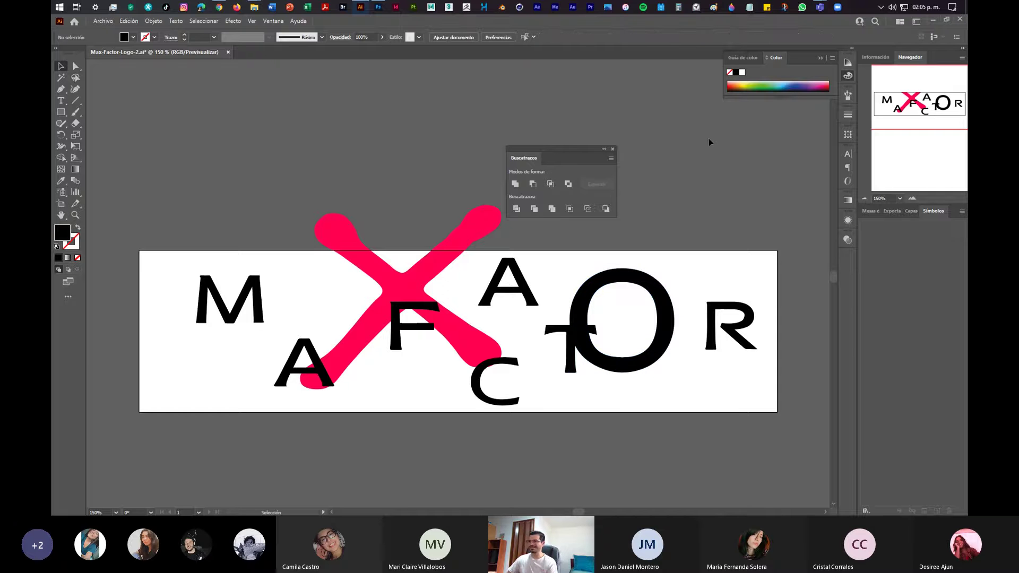
Undo all the letter moves and enlargements and redo the artboard resize around the restored logo
key("ctrl+z")
key("ctrl+z")
key("ctrl+z")
key("ctrl+z")
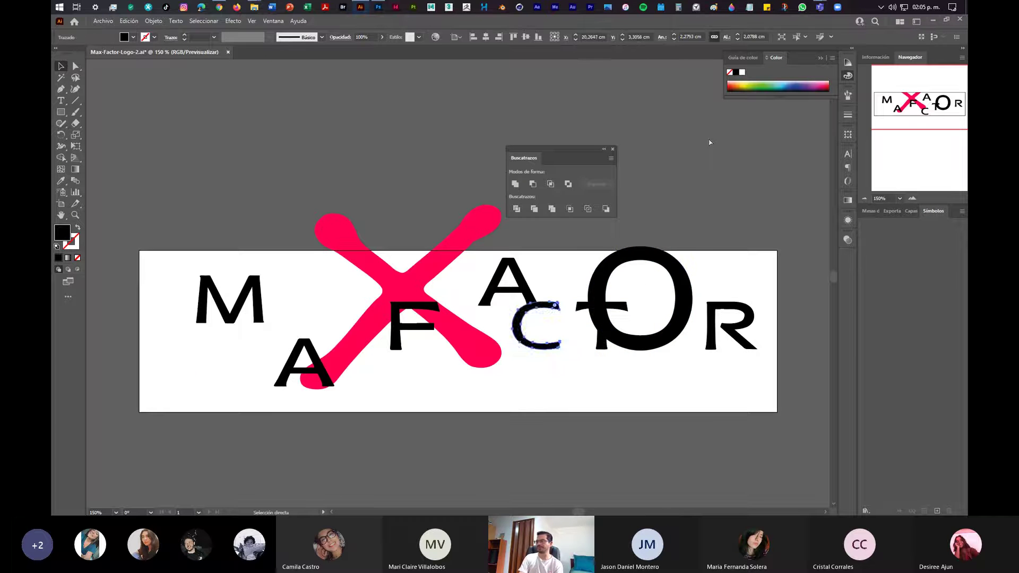
key("ctrl+z")
key("ctrl+z")
key("ctrl+z")
key("ctrl+z")
key("ctrl+z")
key("ctrl+z")
key("ctrl+z")
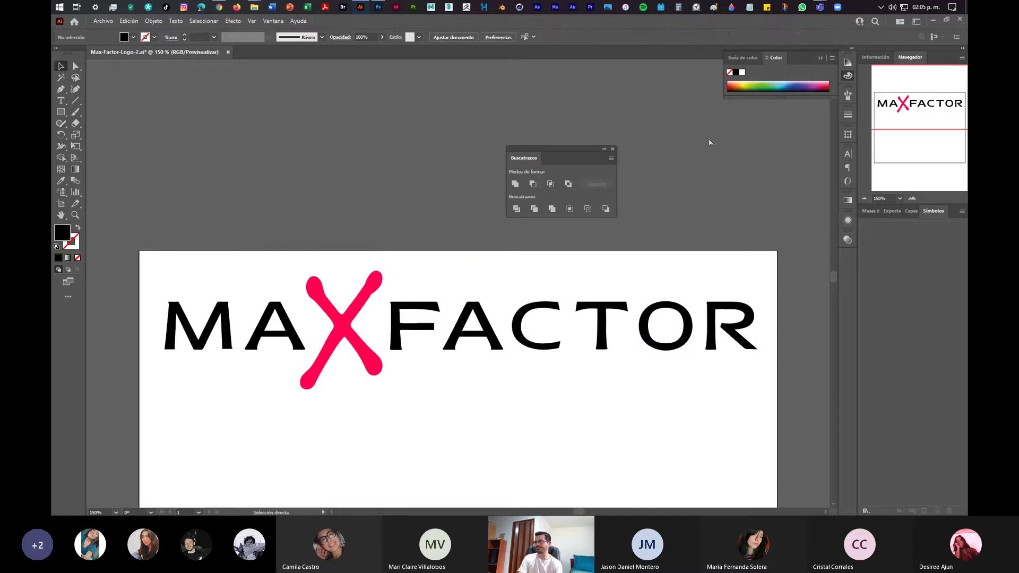
left_click(130, 21)
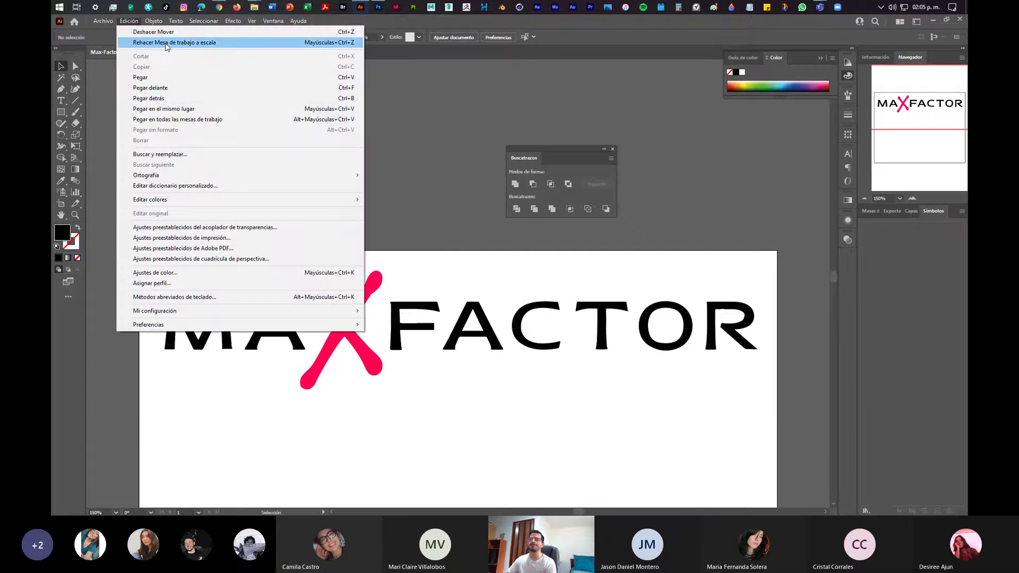
left_click(166, 43)
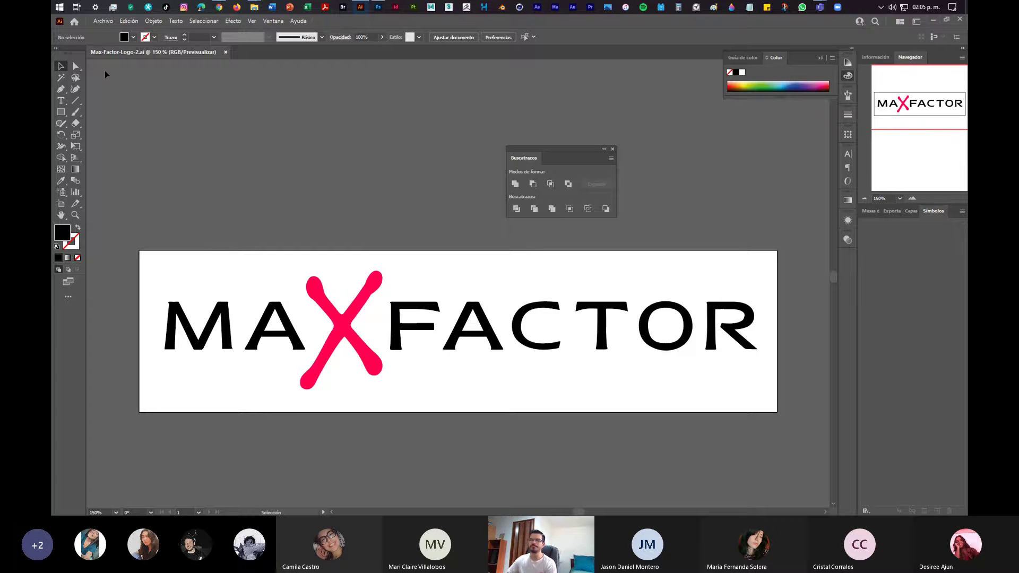
Close the Max-Factor-Logo-2.ai document and minimize Illustrator
left_click(101, 21)
left_click(394, 155)
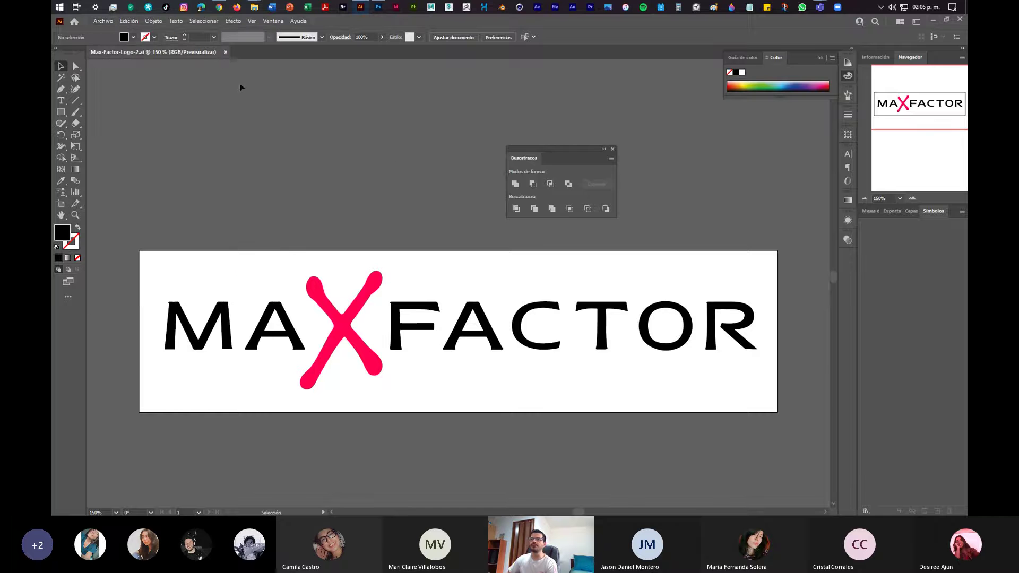
left_click(227, 51)
key("ctrl+q")
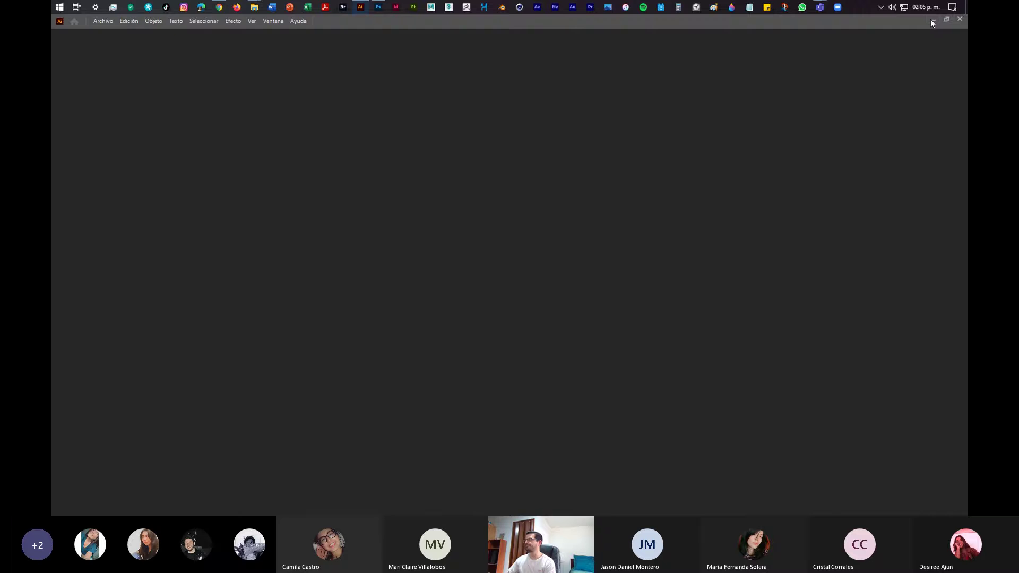
left_click(932, 20)
left_click(932, 21)
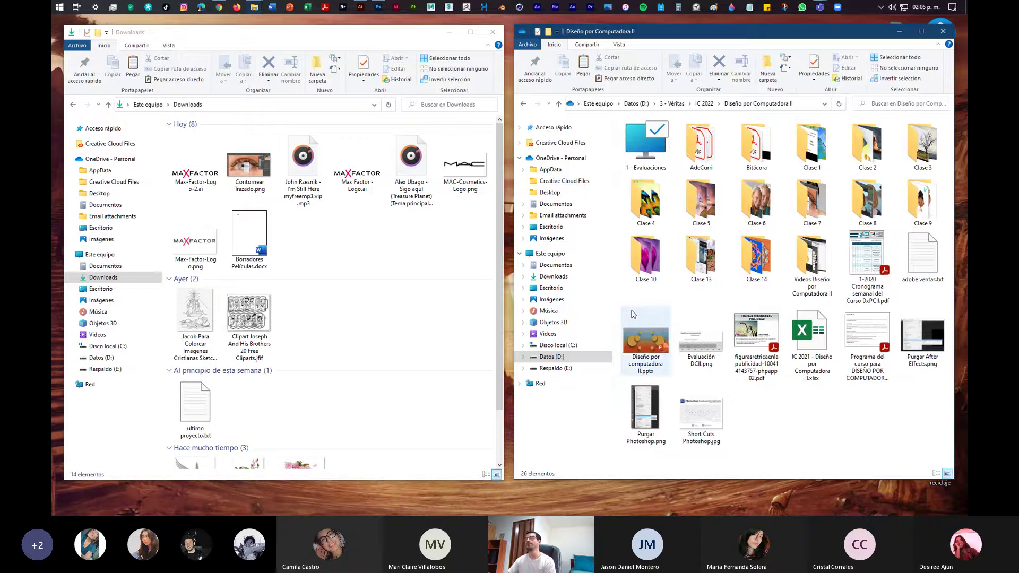
Switch to Photoshop and place Max Factor - Logo.ai from the Clase 7 folder as an embedded smart object in the woman's makeup photo
left_click(378, 6)
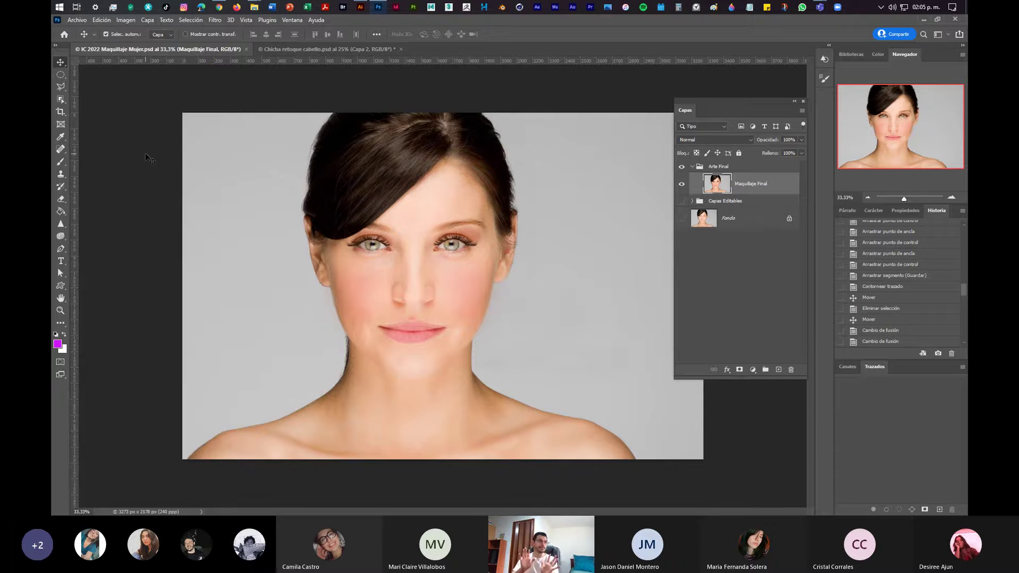
left_click(79, 21)
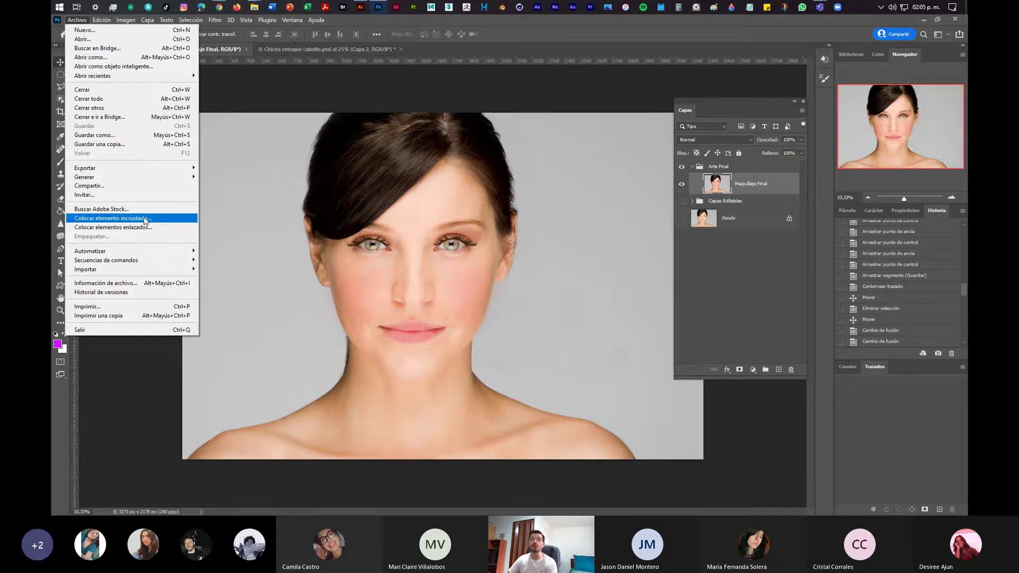
left_click(178, 222)
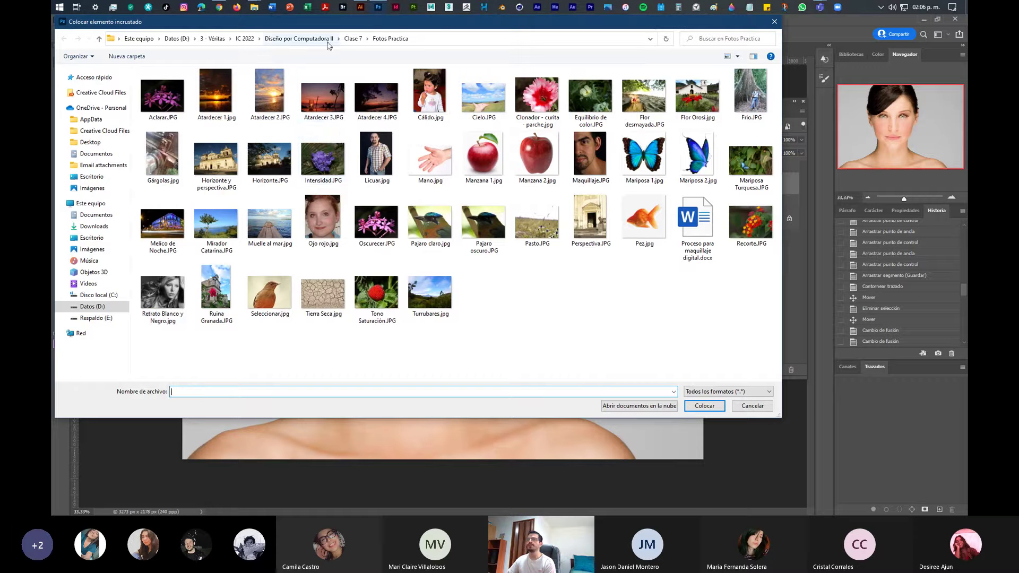
left_click(350, 38)
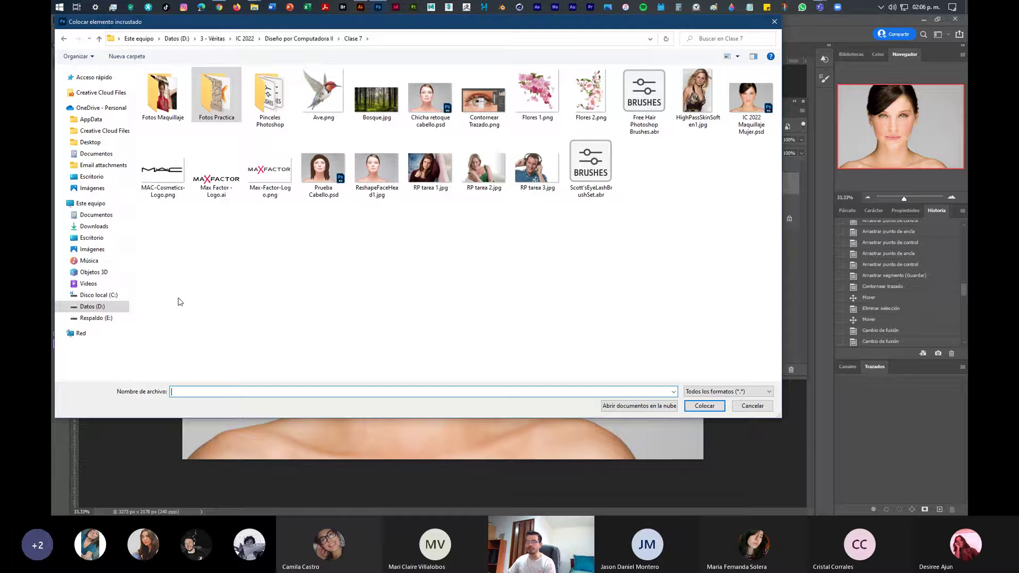
left_click(238, 171)
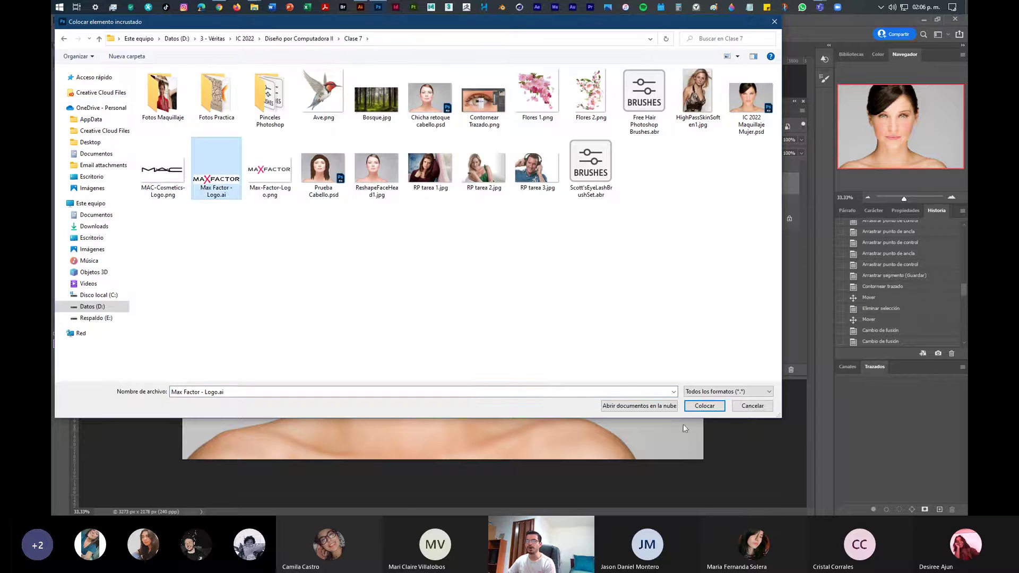
left_click(705, 406)
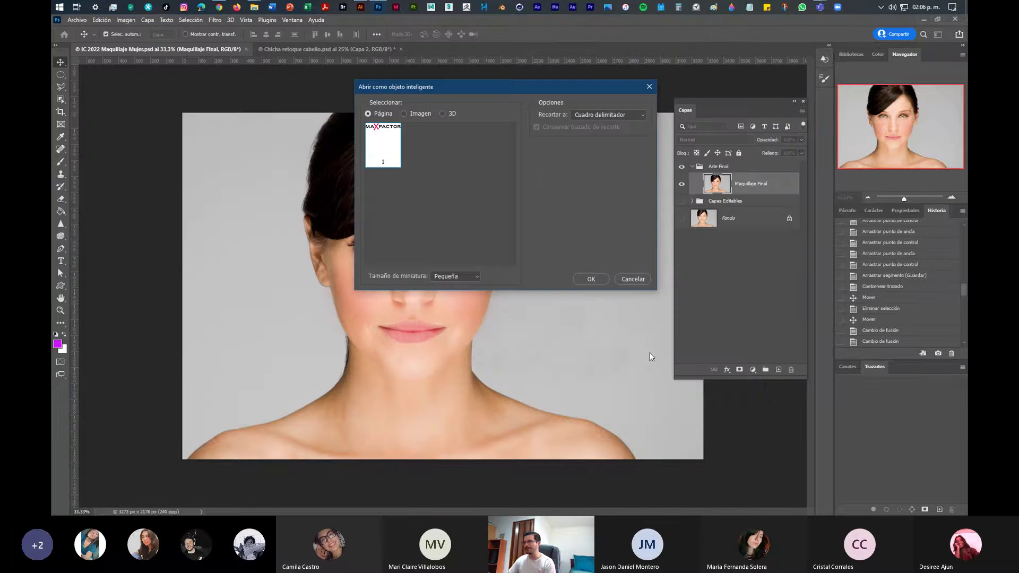
left_click_drag(550, 90, 476, 160)
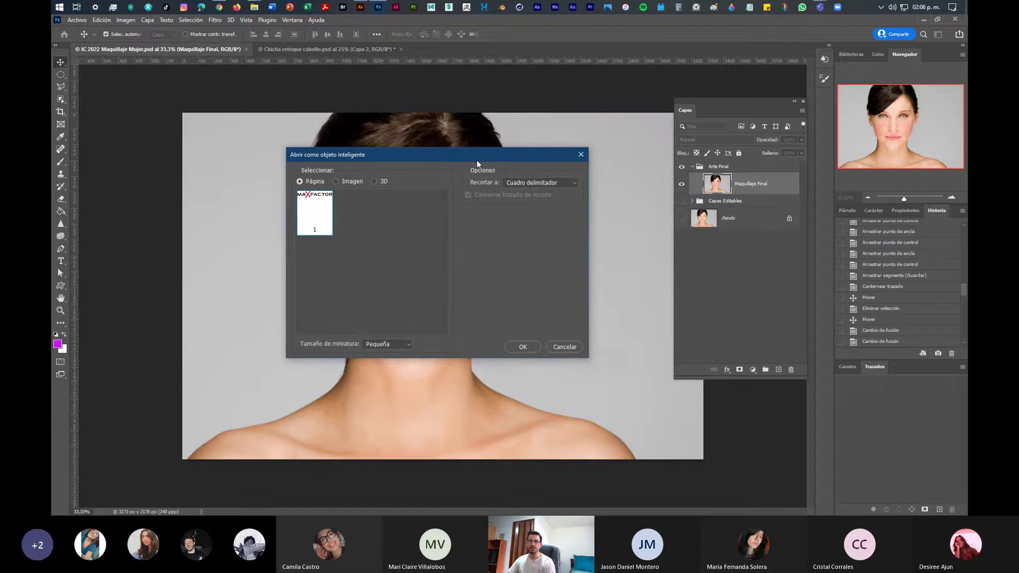
left_click(522, 346)
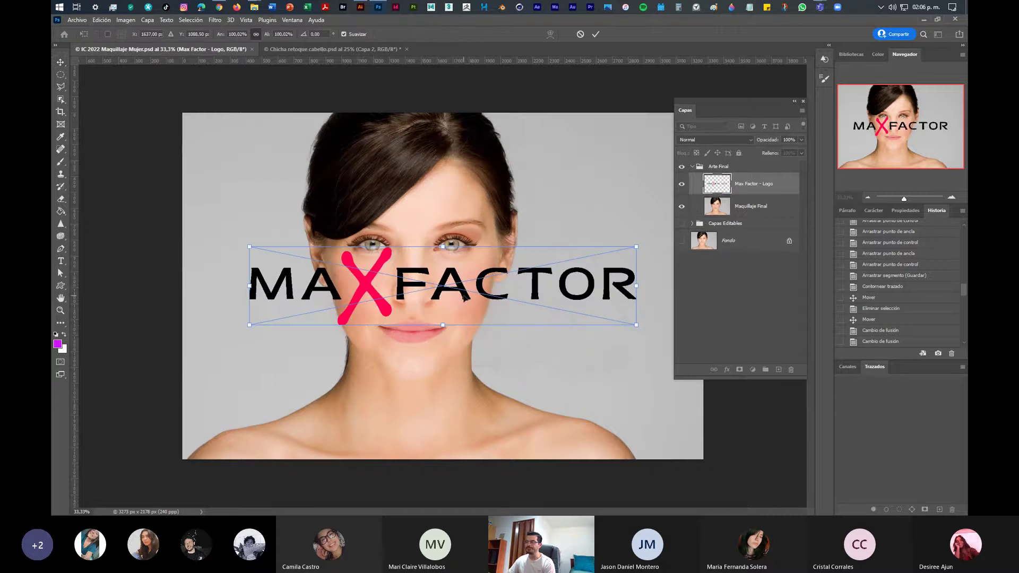
Scale the placed logo to about 28% and position it above the shoulder in the photo's lower right area, undoing any accidental photo move
left_click_drag(467, 296, 446, 313)
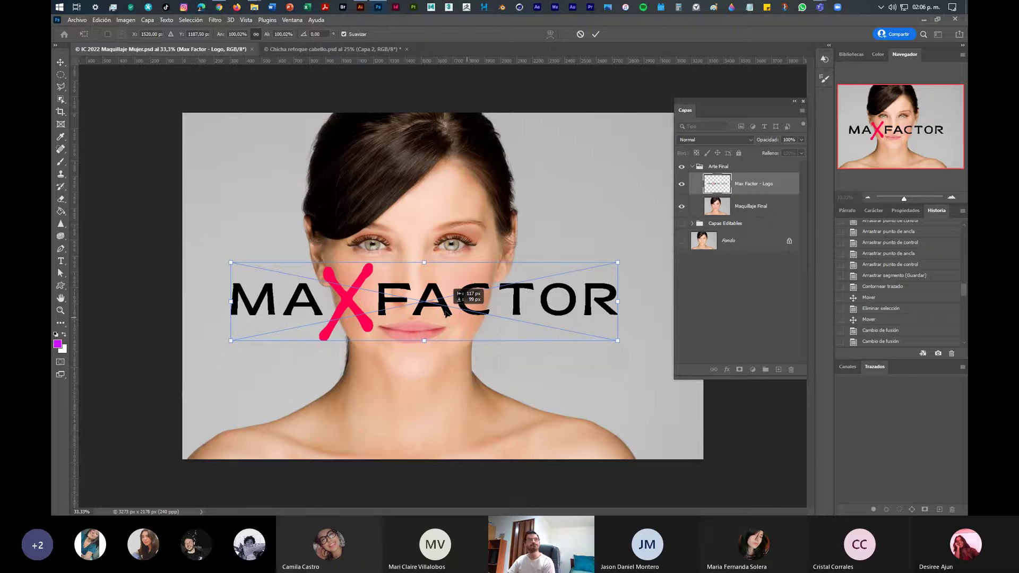
left_click_drag(617, 341, 616, 384)
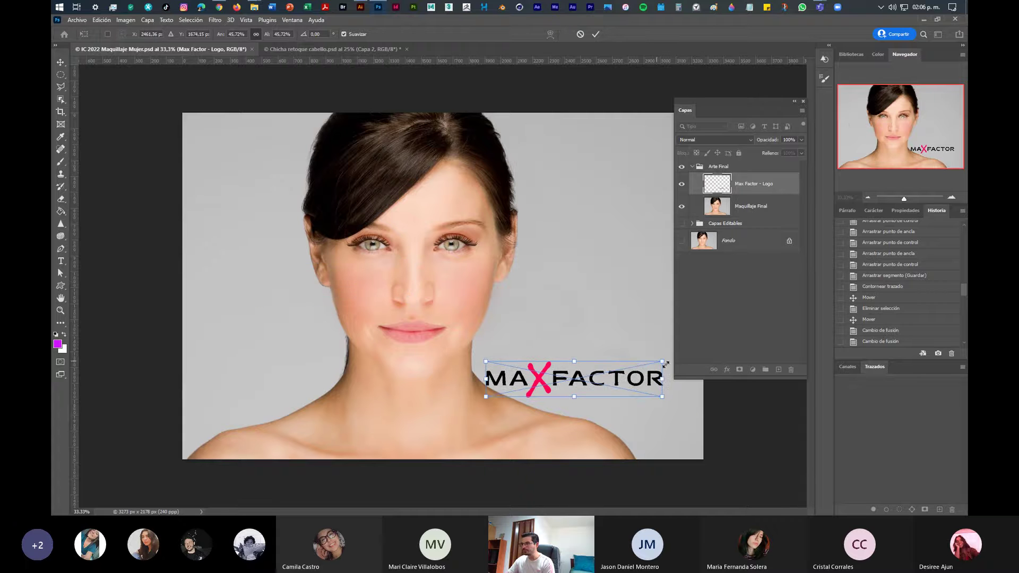
left_click_drag(662, 362, 632, 377)
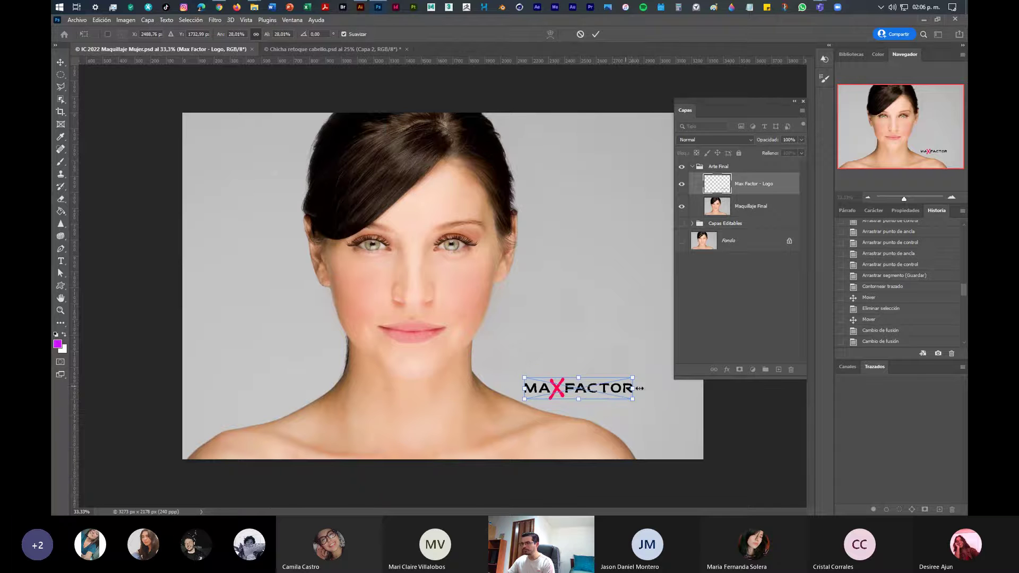
key("Delete")
key("ctrl+z")
left_click_drag(606, 389, 641, 395)
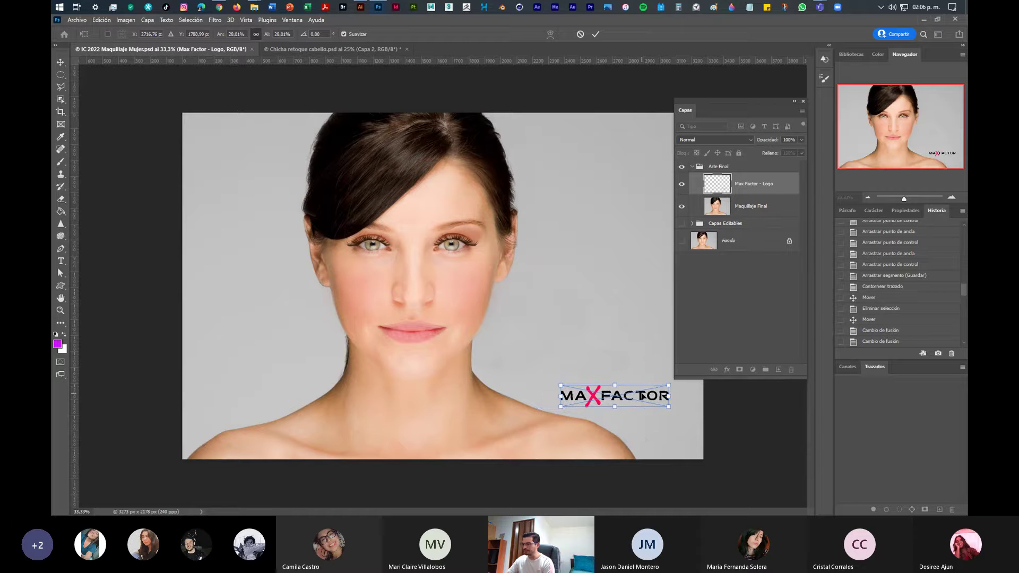
key("Return")
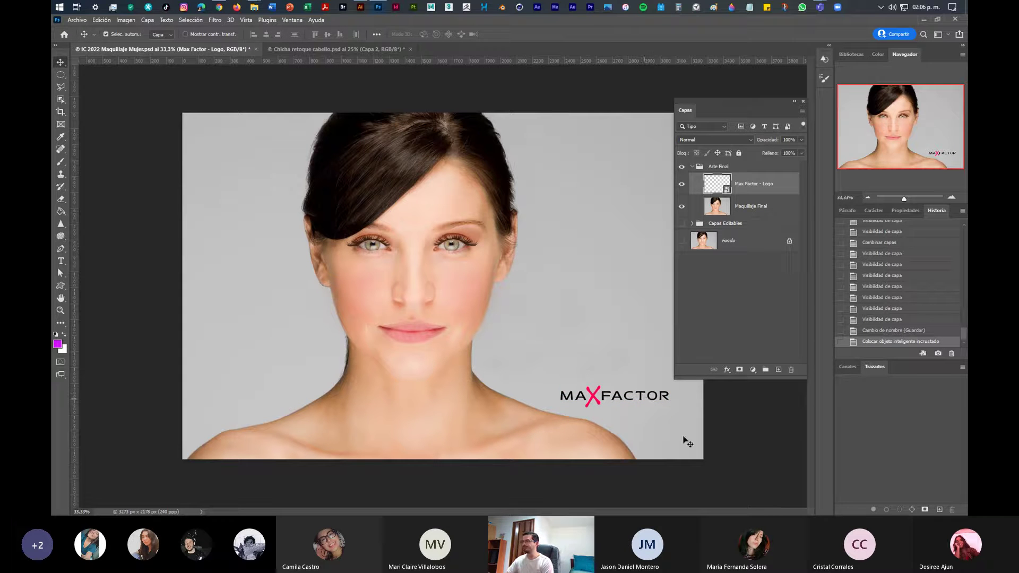
left_click_drag(649, 401, 653, 403)
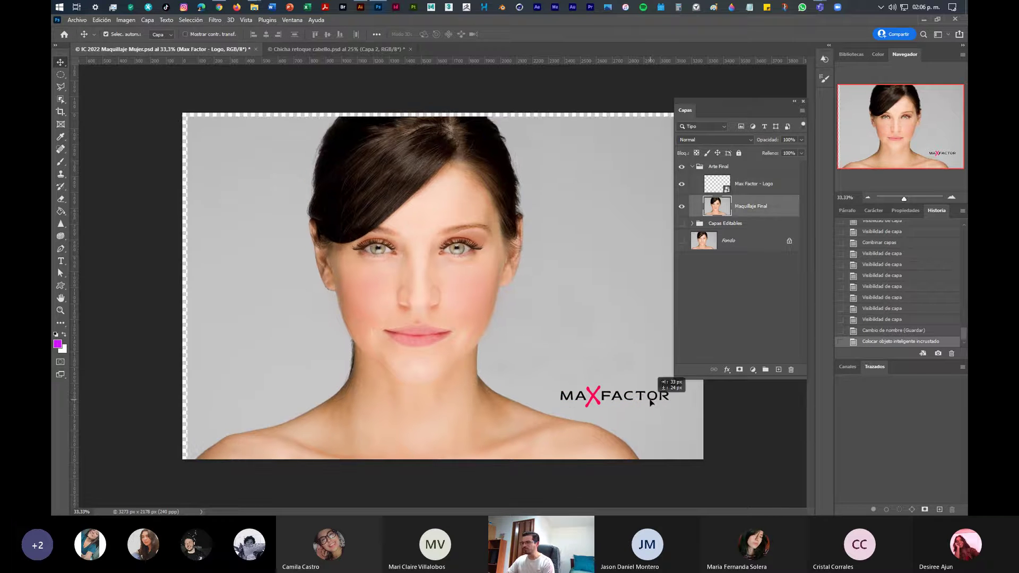
key("ctrl+z")
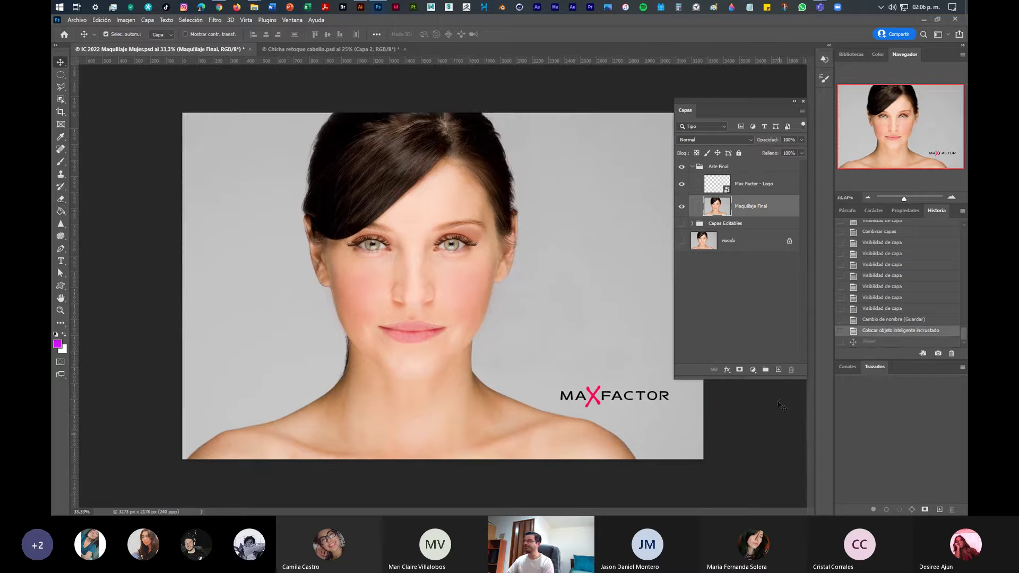
Shift the placed Max Factor logo slightly toward the photo's right edge and magnify its layer thumbnail's smart object badge
left_click(764, 433)
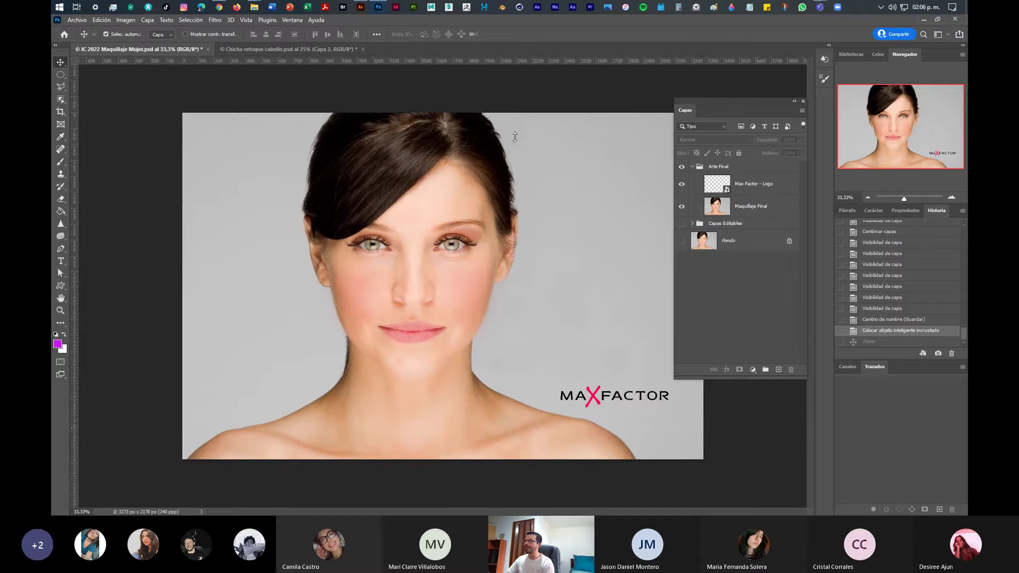
left_click_drag(599, 403, 608, 406)
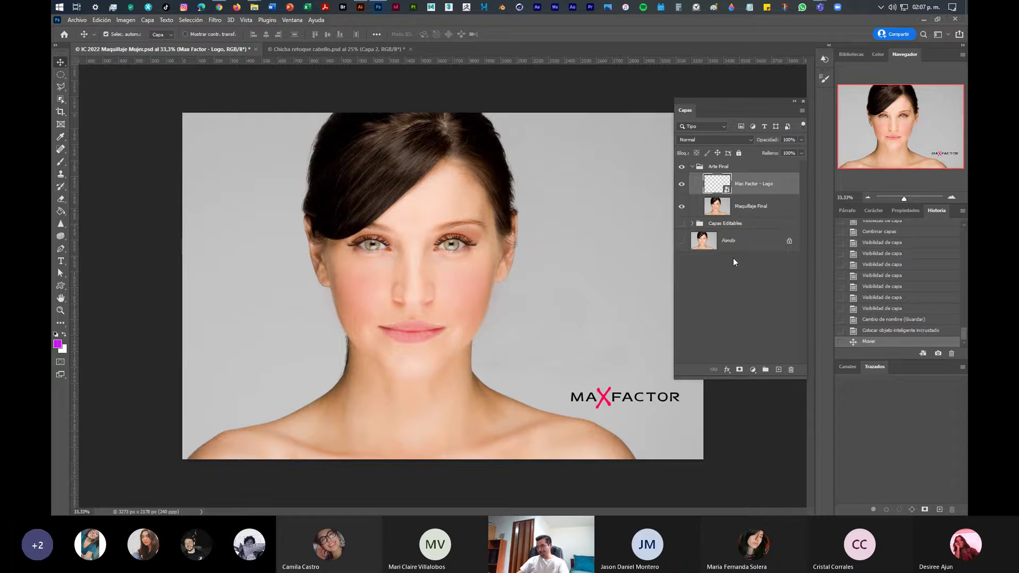
key("super+plus")
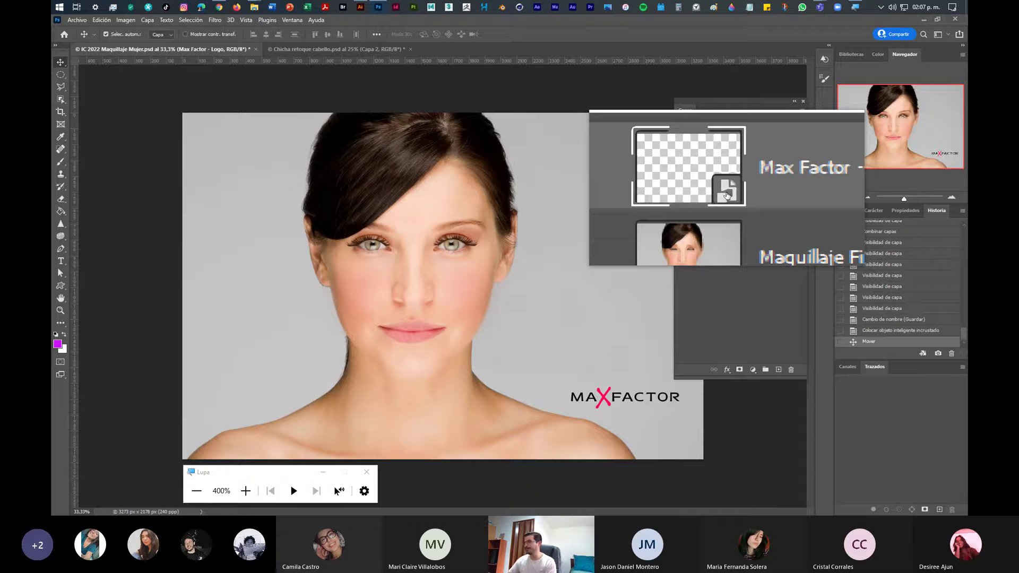
left_click(368, 470)
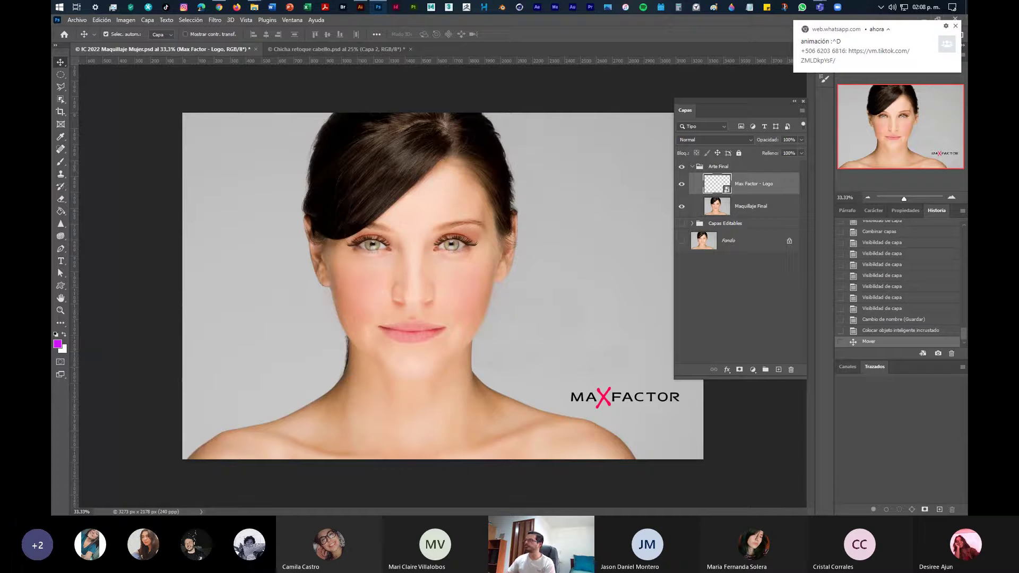
Open the logo smart object's contents in Illustrator, discarding outside changes to keep full editing capabilities and continuing with the current color profiles
left_click(956, 26)
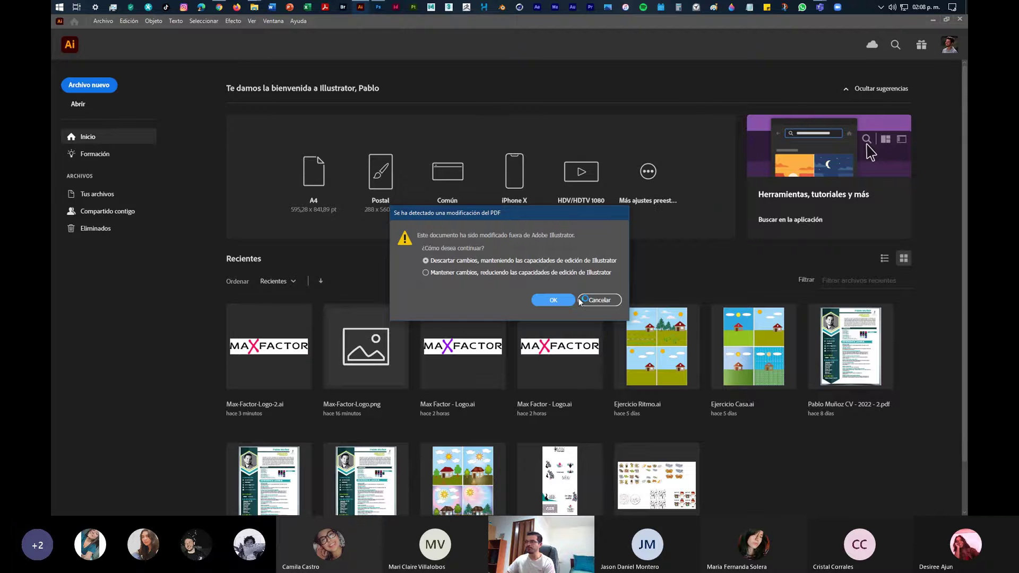
left_click(565, 301)
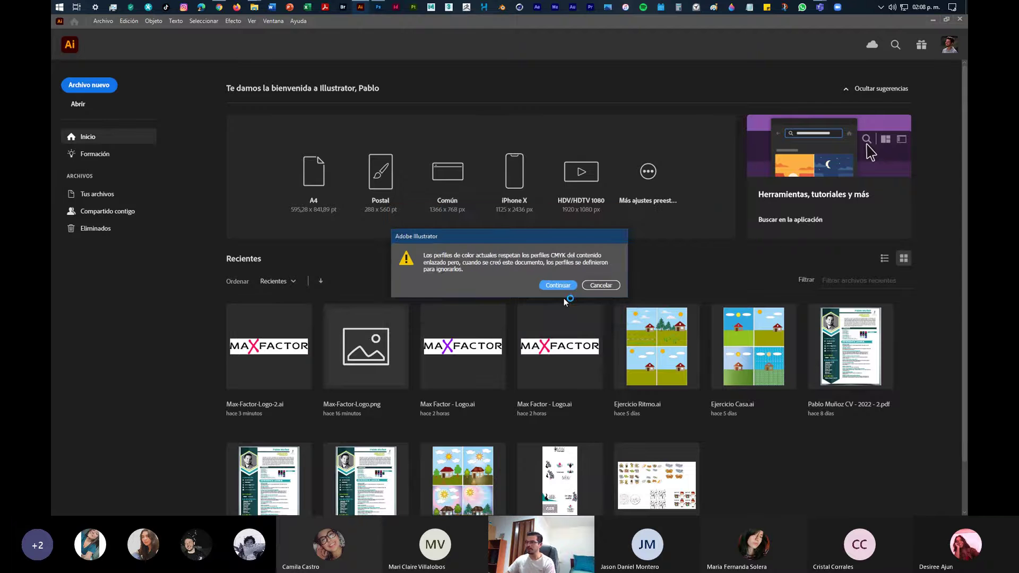
left_click(563, 287)
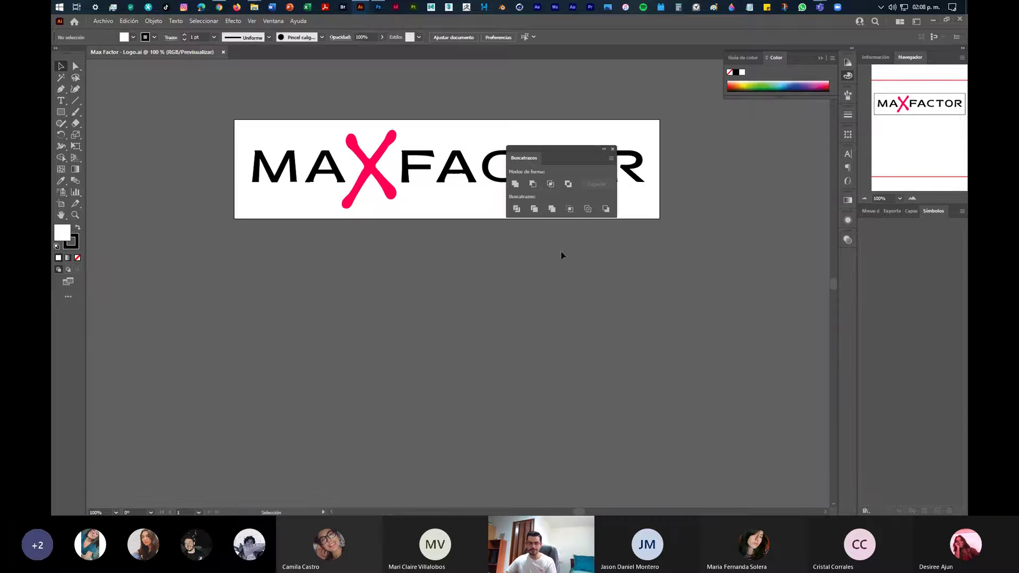
Close the floating Pathfinder window and ungroup the Max Factor logo
scroll(464, 262, "up", 2)
scroll(439, 323, "up", 3)
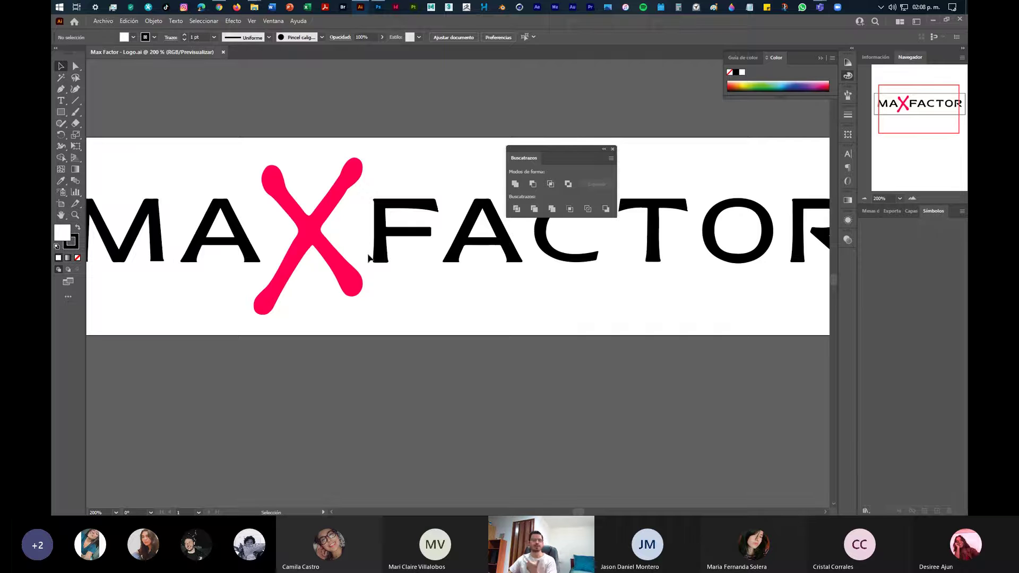
left_click(612, 151)
left_click(320, 250)
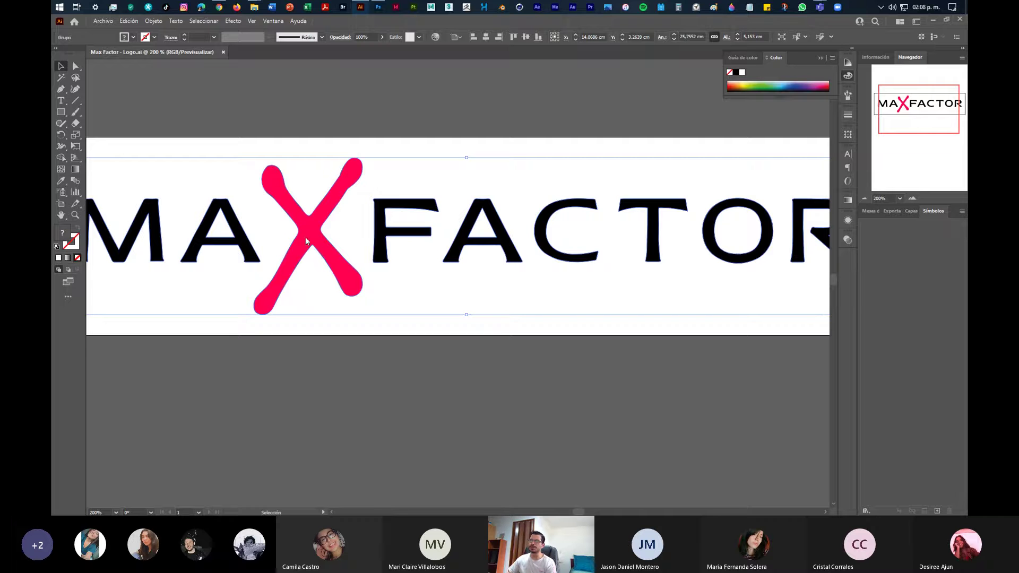
right_click(306, 242)
left_click(350, 315)
left_click(327, 297)
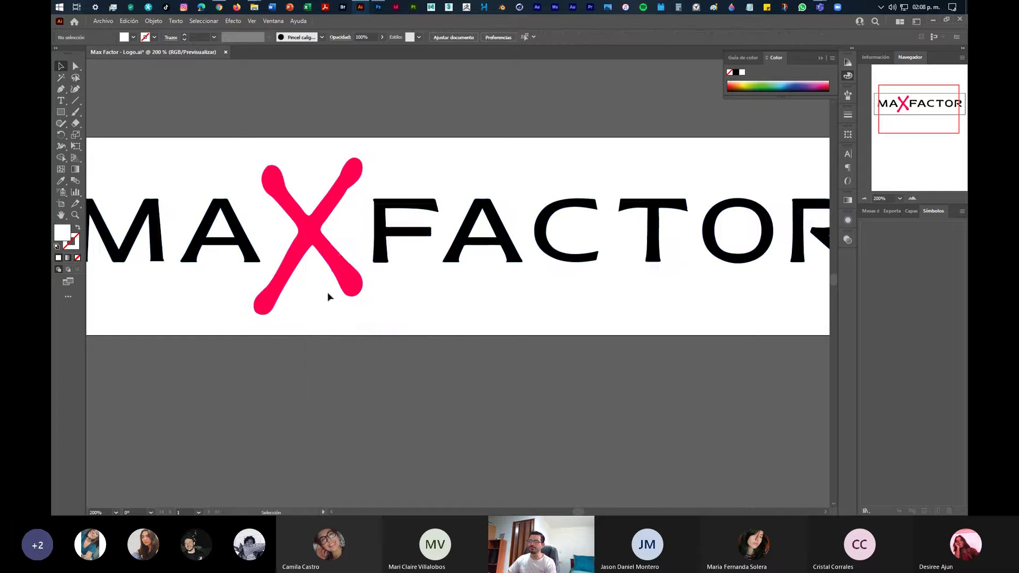
Change the fill color of the logo's X to red, hex ff0303
left_click(334, 264)
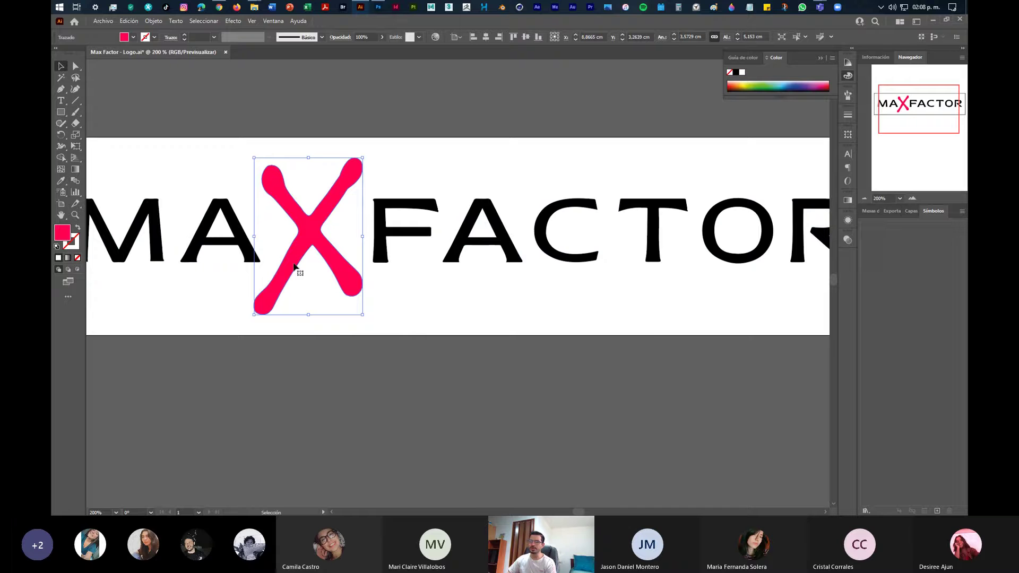
double_click(63, 235)
left_click_drag(639, 177, 674, 212)
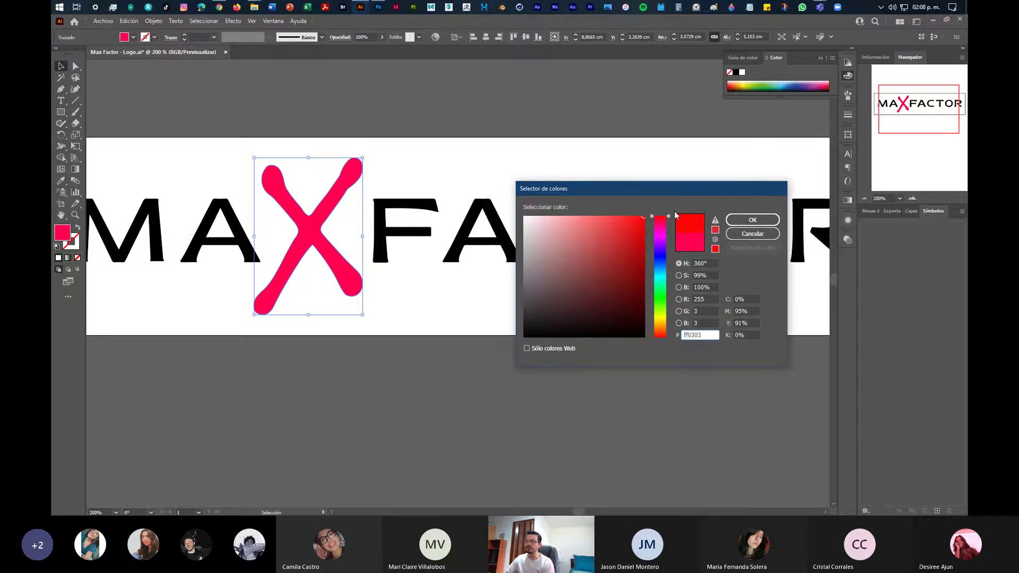
left_click(751, 220)
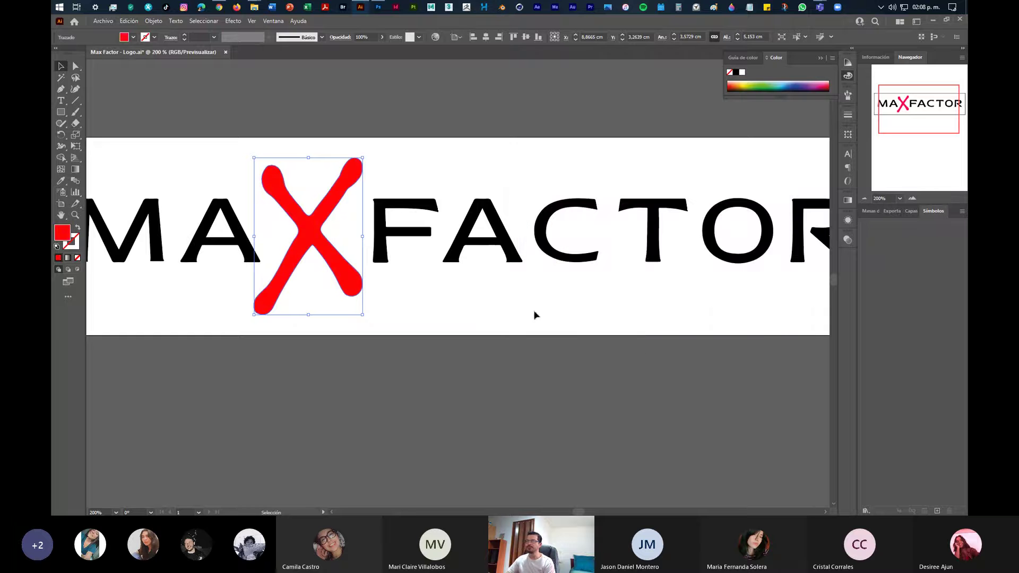
left_click(470, 301)
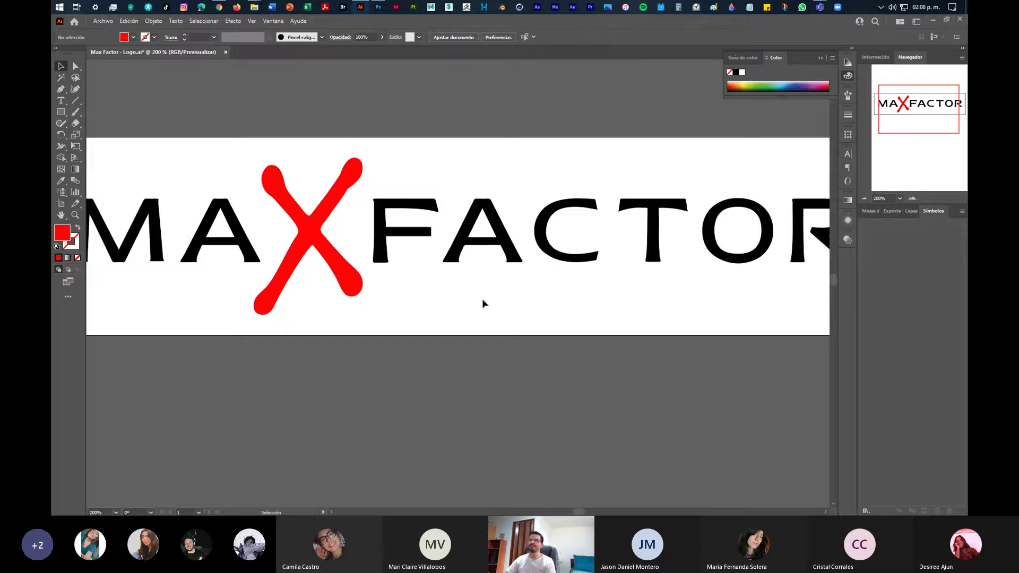
Save the recolored logo smart object in Illustrator and switch to Photoshop
left_click(109, 17)
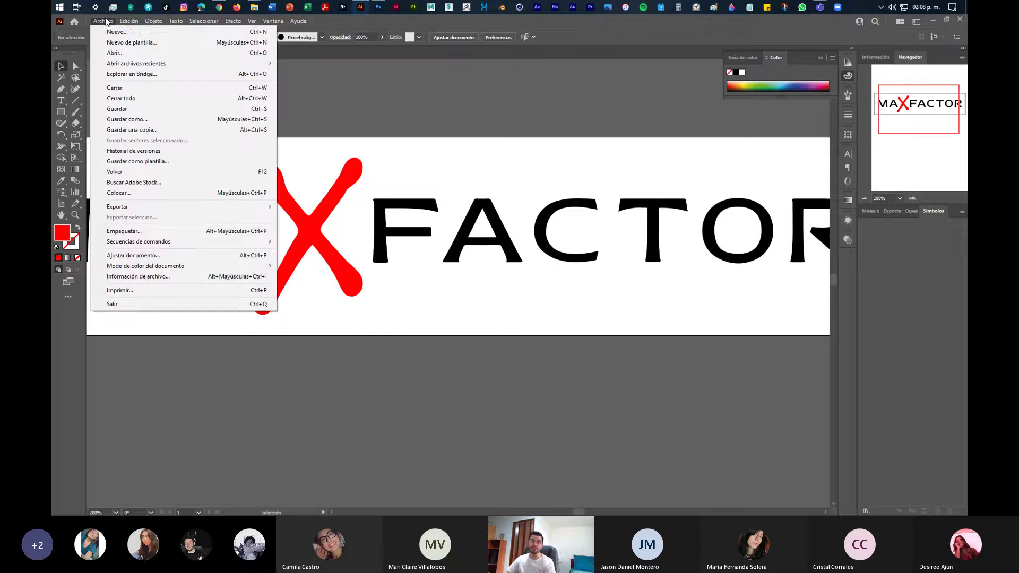
left_click(131, 109)
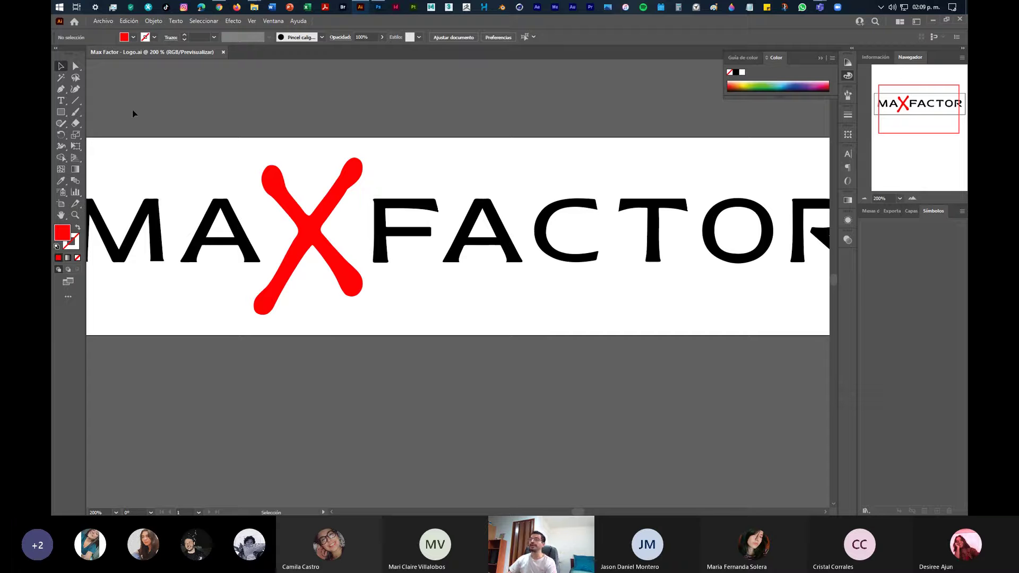
left_click(378, 6)
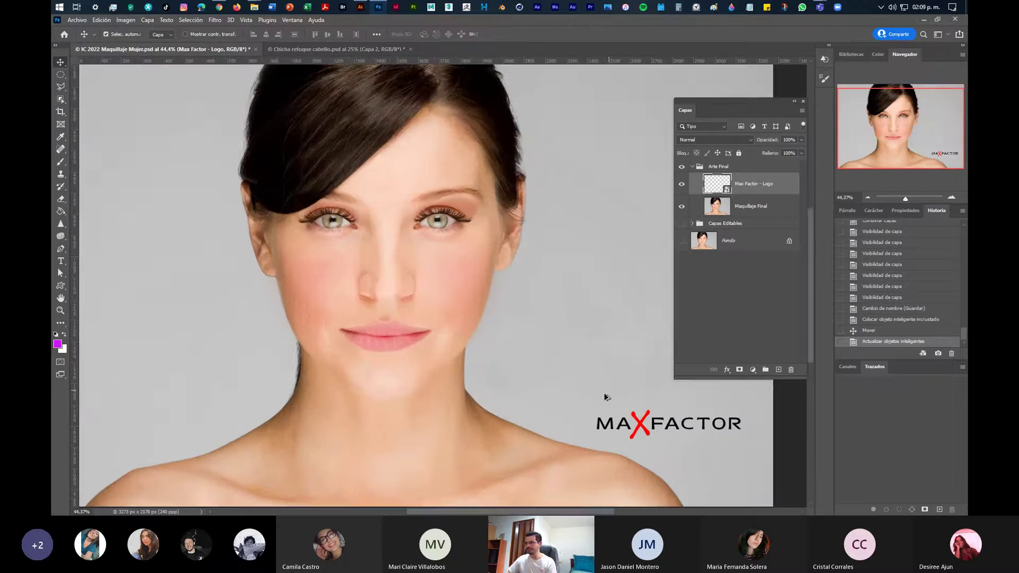
Examine the updated logo up close and check it by toggling the visibility of the logo and Maquillaje Final layers
scroll(674, 440, "up", 2)
left_click_drag(679, 433, 464, 307)
scroll(465, 306, "up", 4)
left_click_drag(291, 221, 375, 223)
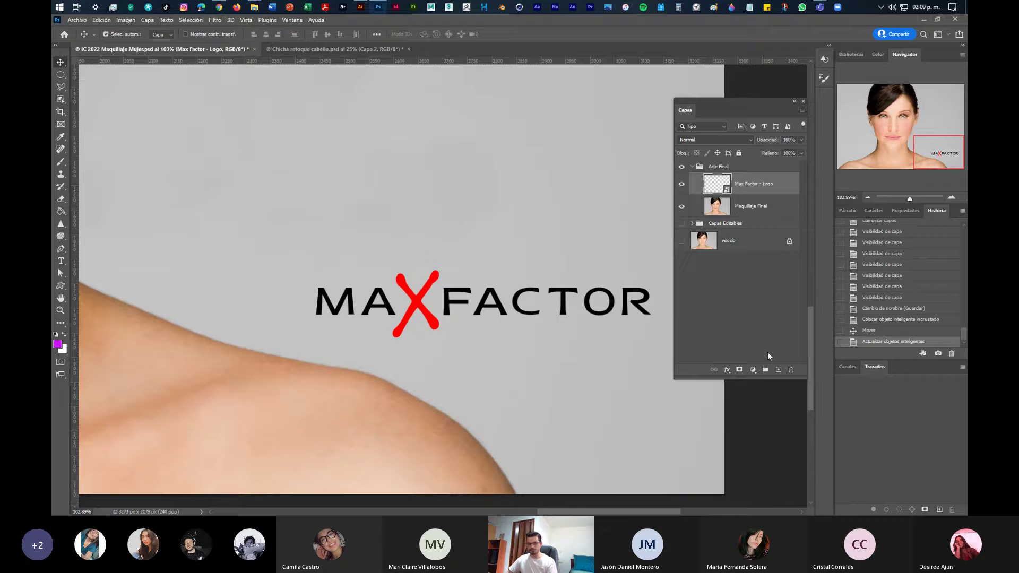
key("ctrl+0")
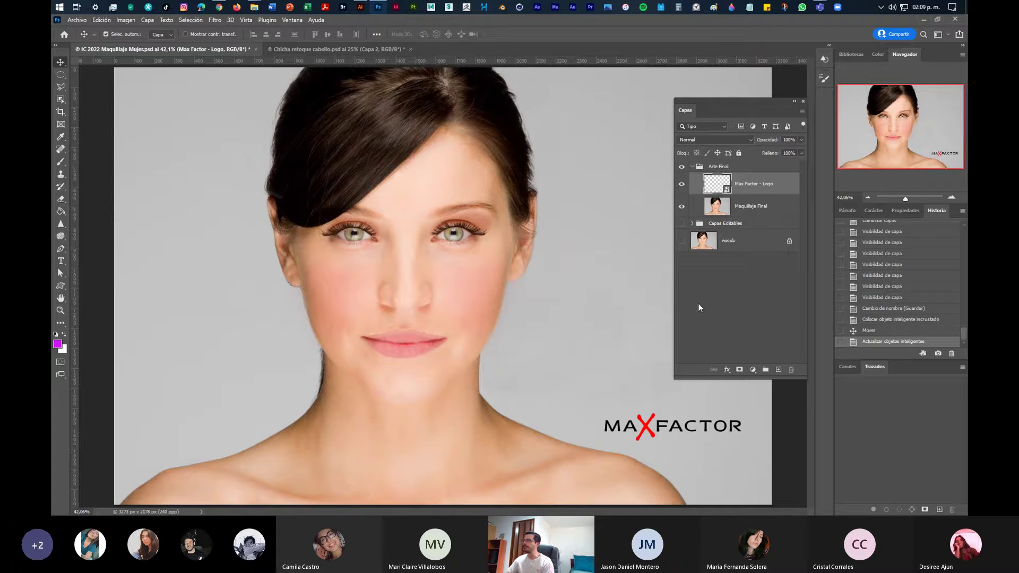
left_click(682, 184)
left_click(682, 185)
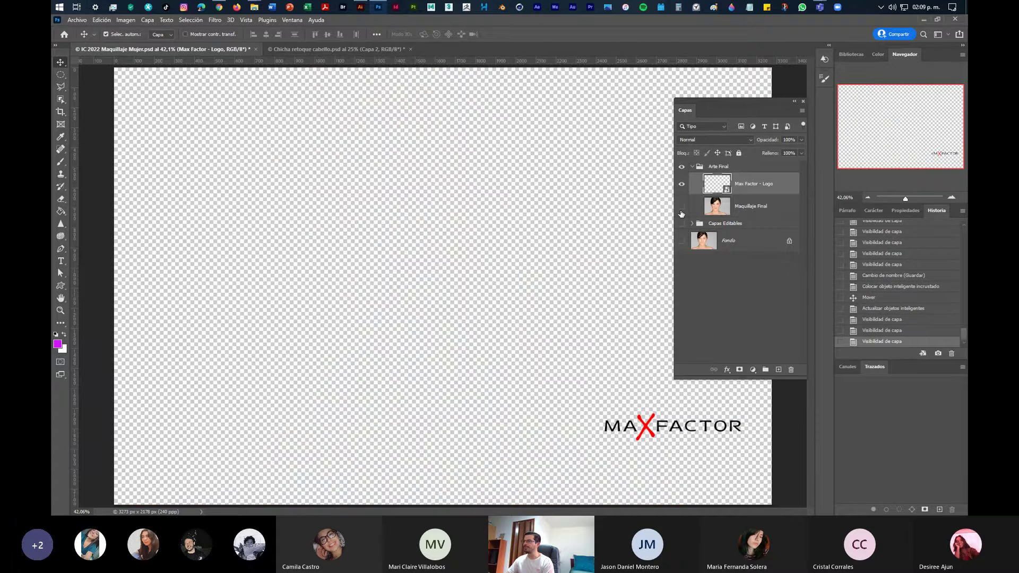
left_click(682, 206)
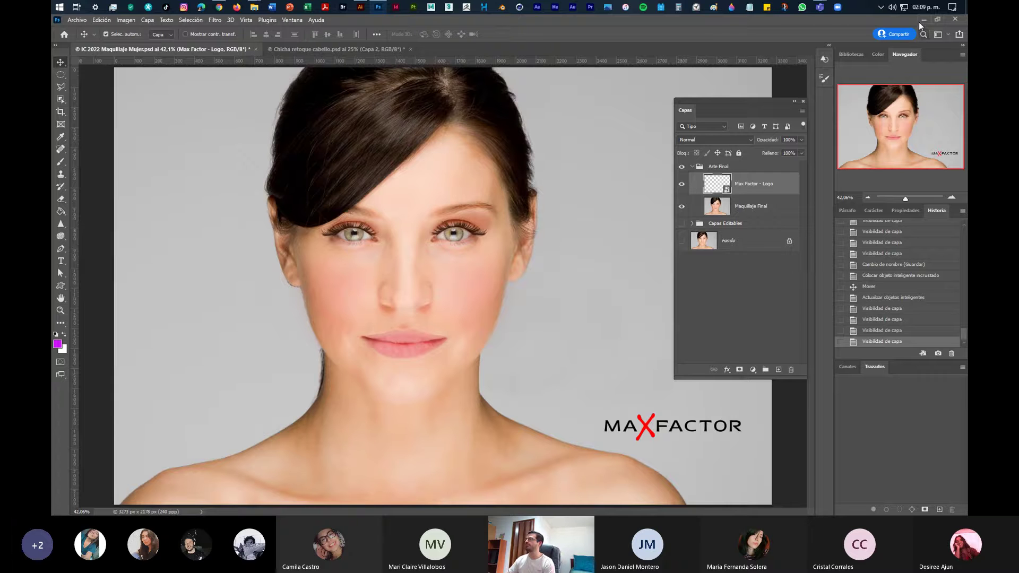
Bring up the Chicha retoque cabello.psd document and minimize Photoshop and Illustrator
left_click(330, 49)
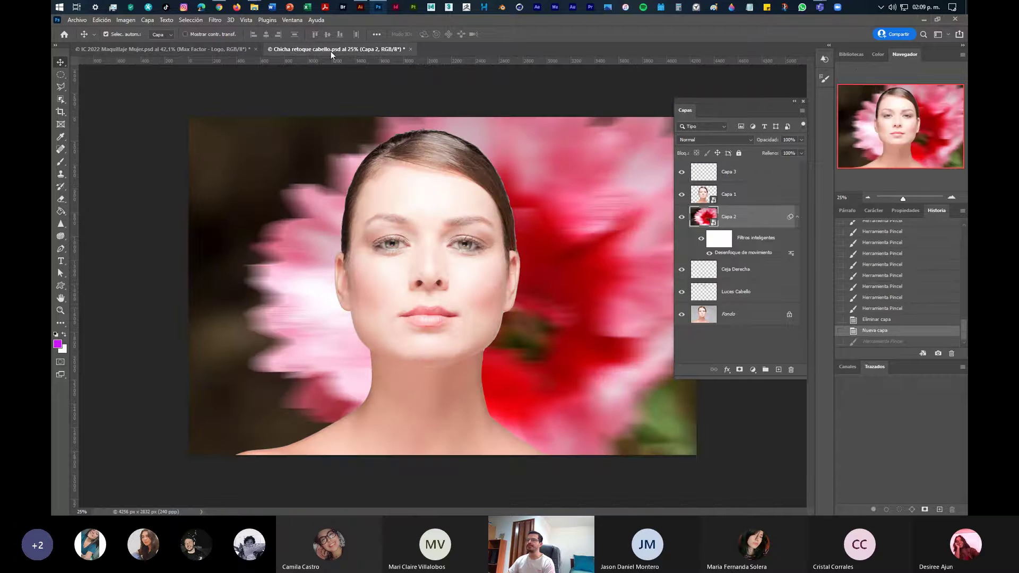
left_click(924, 20)
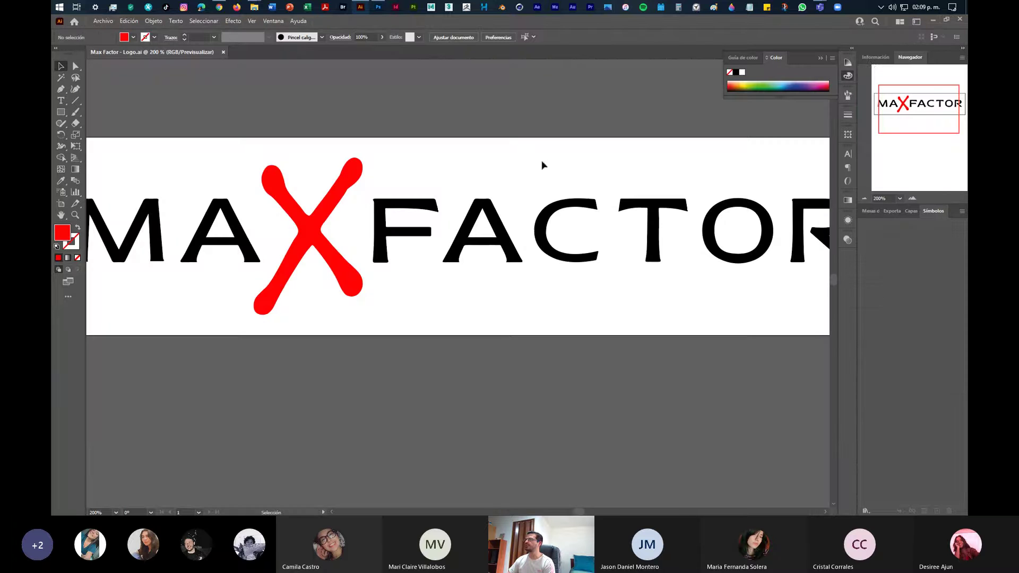
left_click(933, 20)
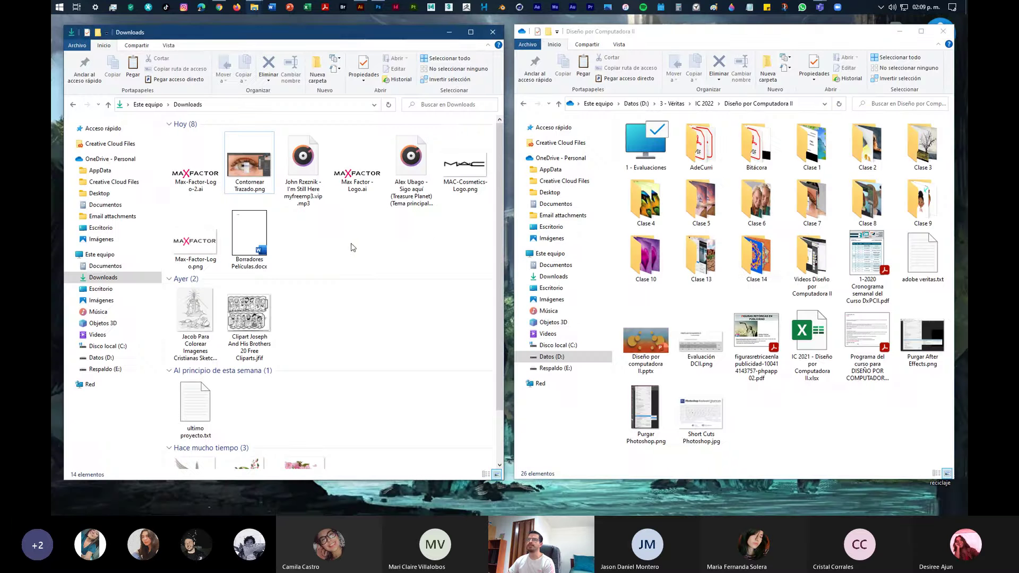
Switch to Chrome, open a new tab, and translate "petalos de rosa" from Spanish to English in Google Translate
left_click(221, 7)
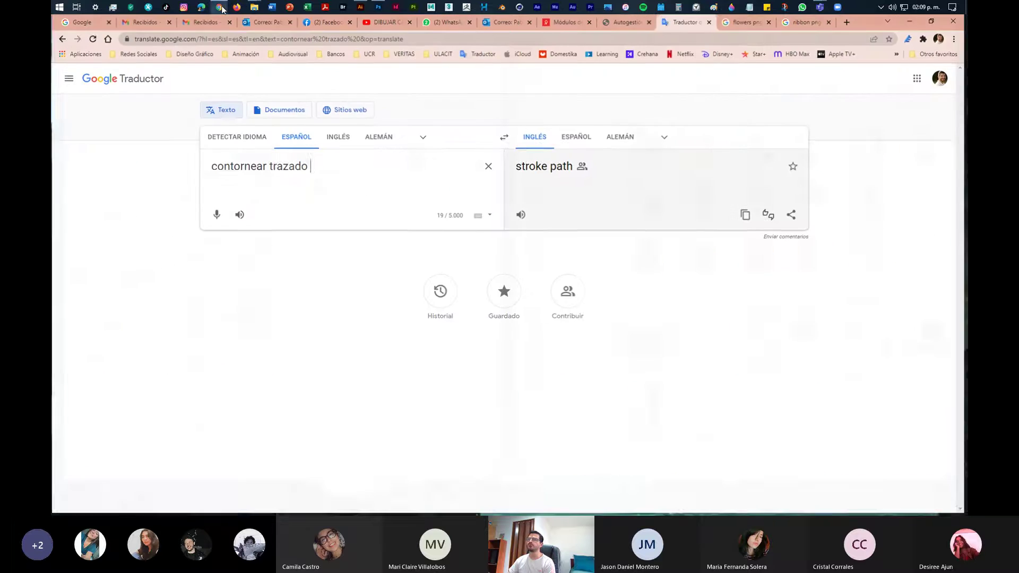
left_click(851, 22)
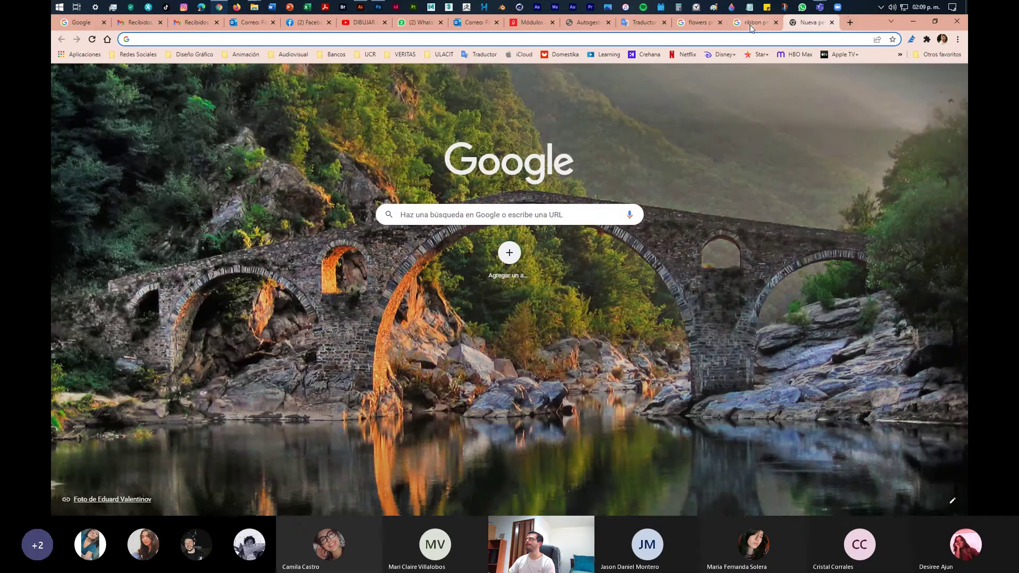
left_click(649, 23)
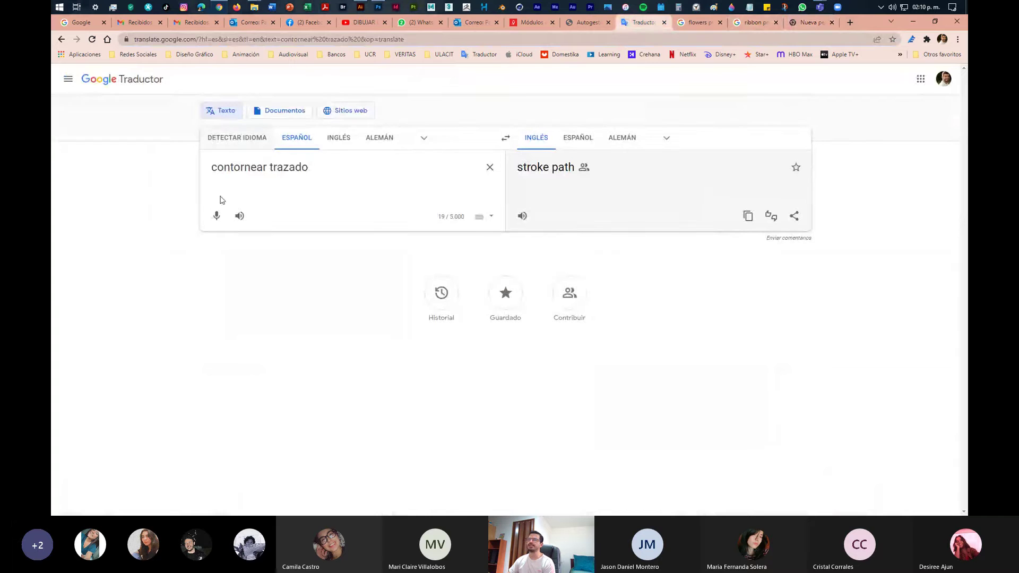
left_click_drag(321, 167, 166, 175)
type("jpet")
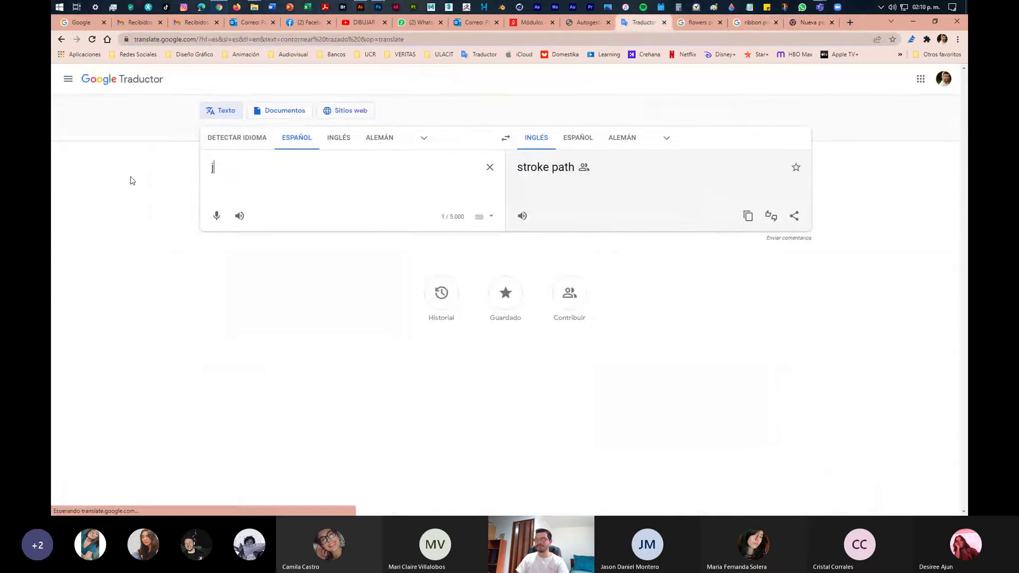
key("BackSpace")
key("BackSpace")
key("BackSpace")
key("BackSpace")
type("petlos")
key("BackSpace")
key("BackSpace")
key("BackSpace")
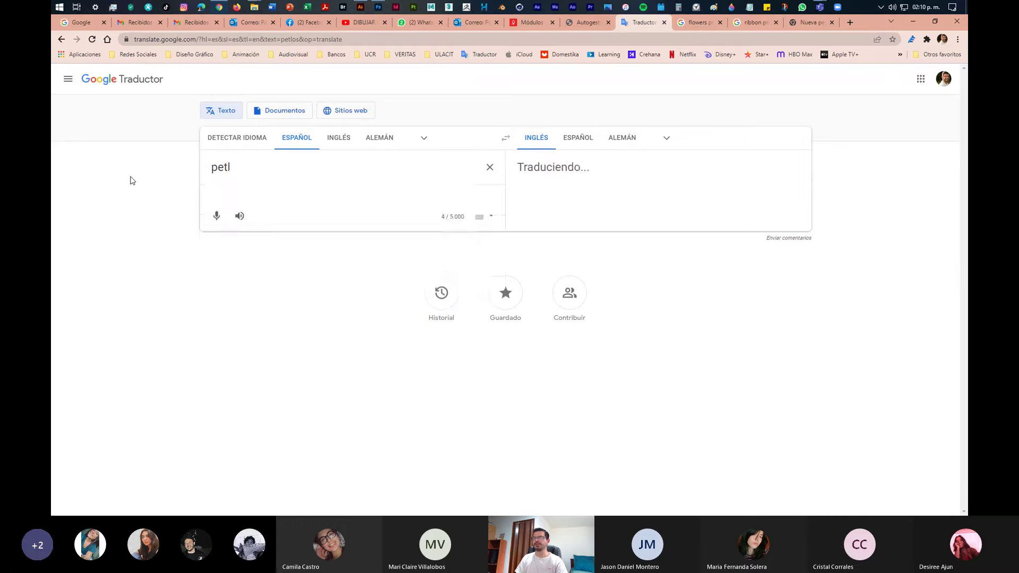
type("alos ")
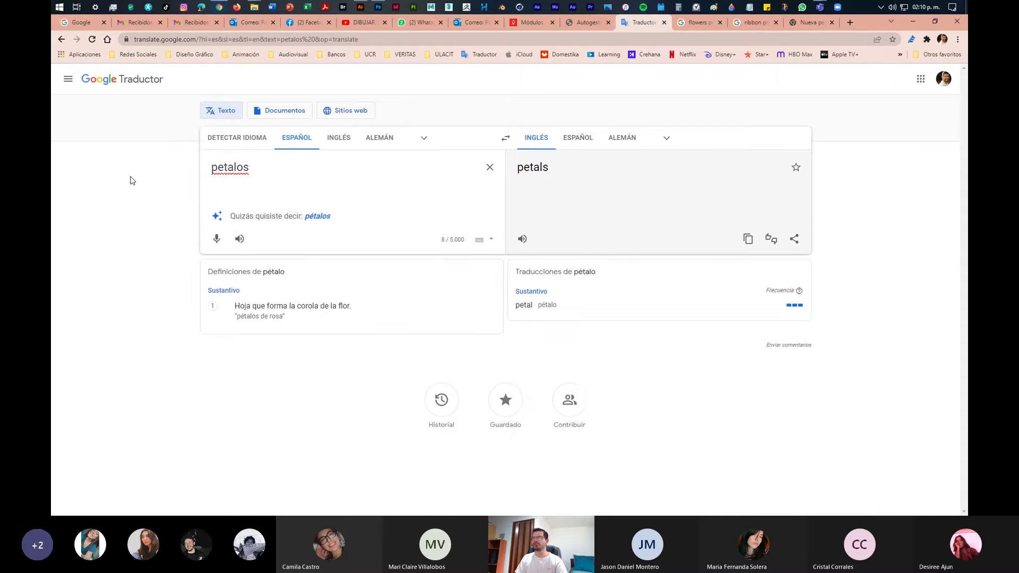
type("de rosa")
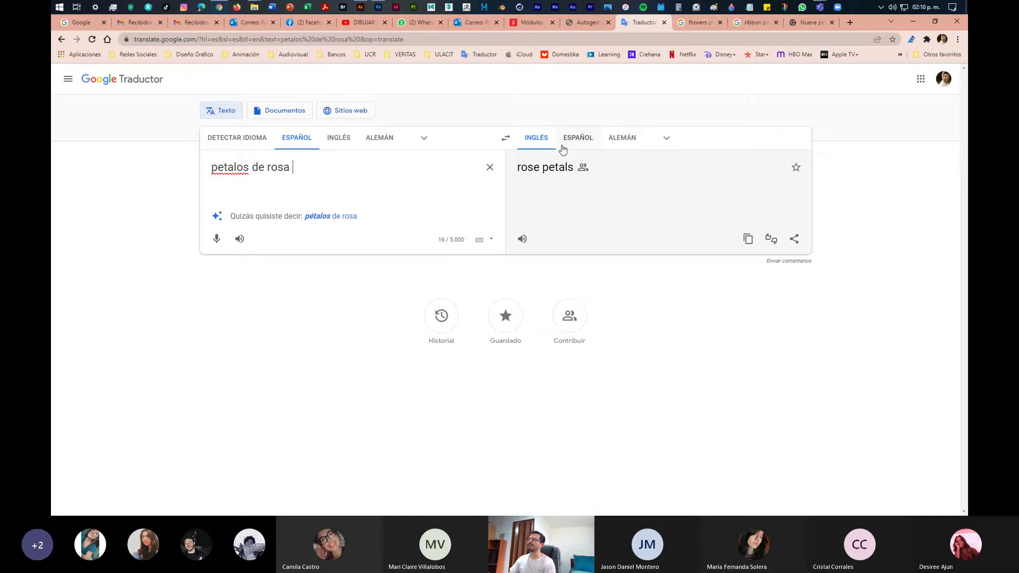
Search Google for "rose petals background" in the new tab
left_click(807, 24)
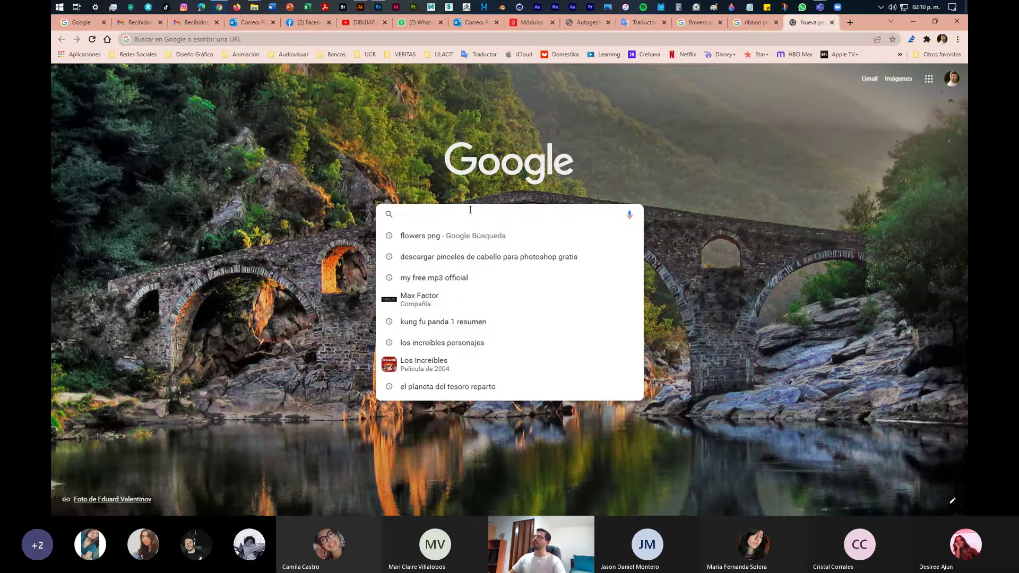
left_click(706, 26)
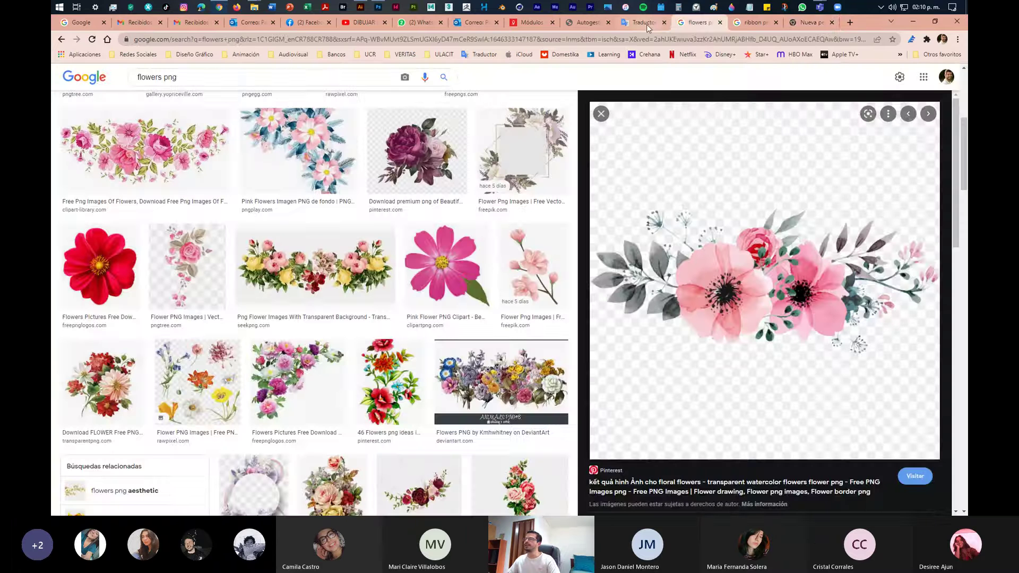
left_click(646, 25)
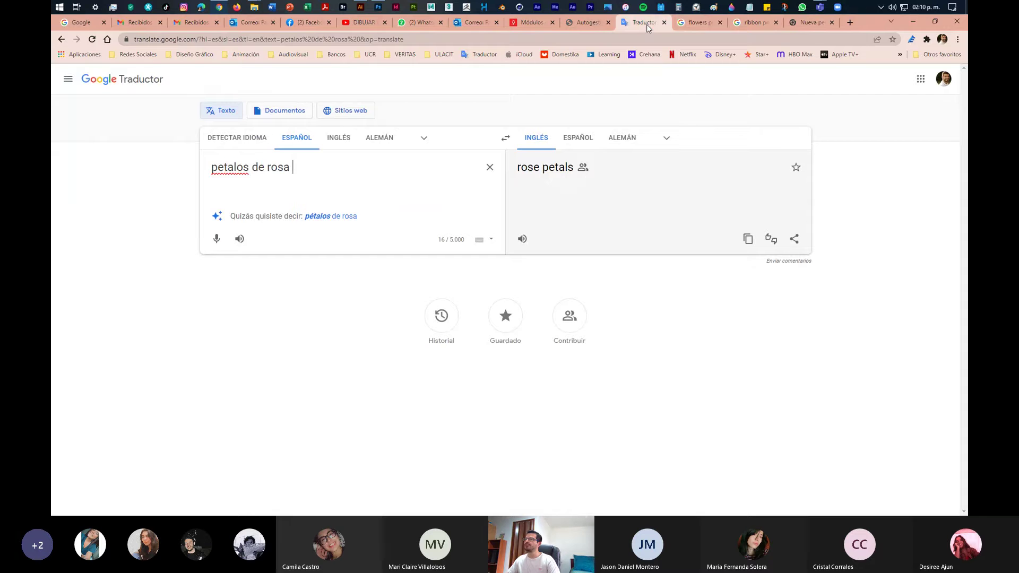
left_click(806, 24)
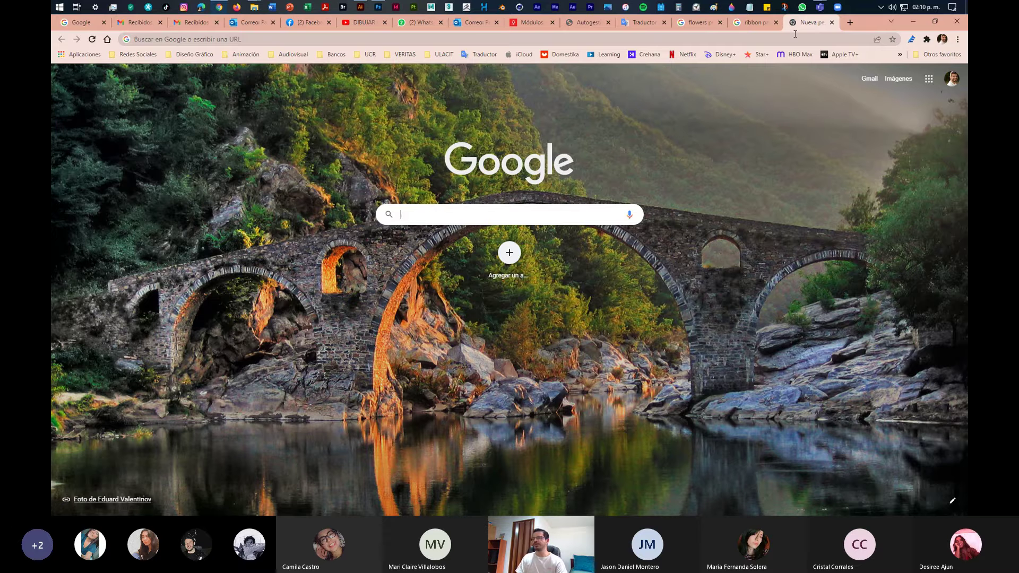
type("rose petals")
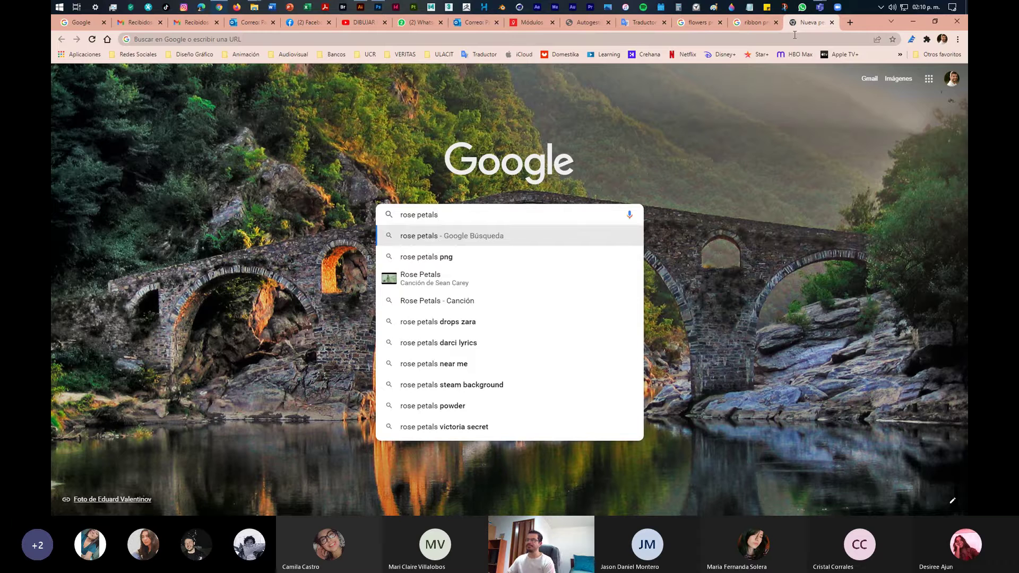
type(" ba")
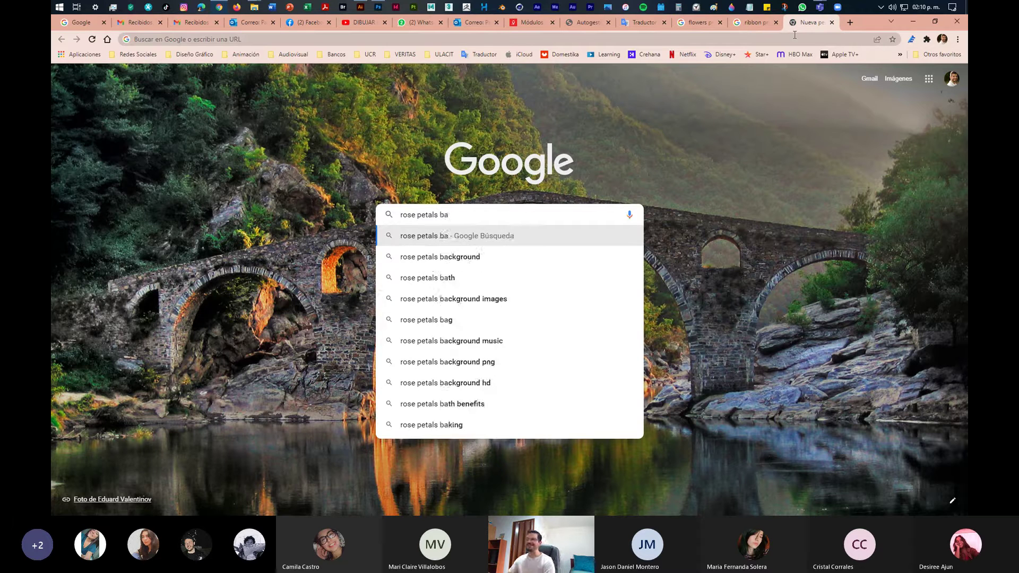
left_click(485, 257)
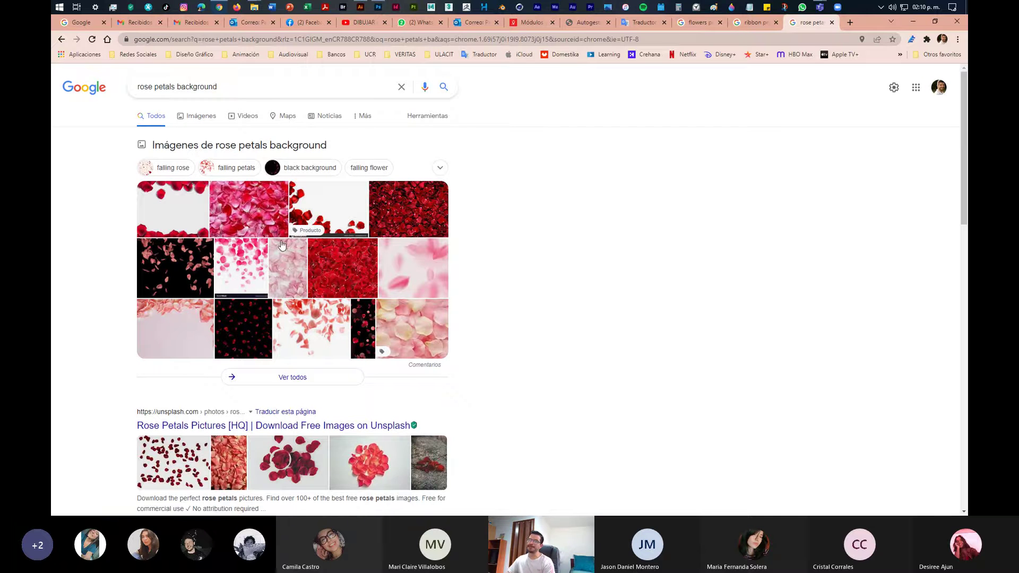
Preview the pink and red iStock petal image, open its source page and close that page again
left_click(241, 215)
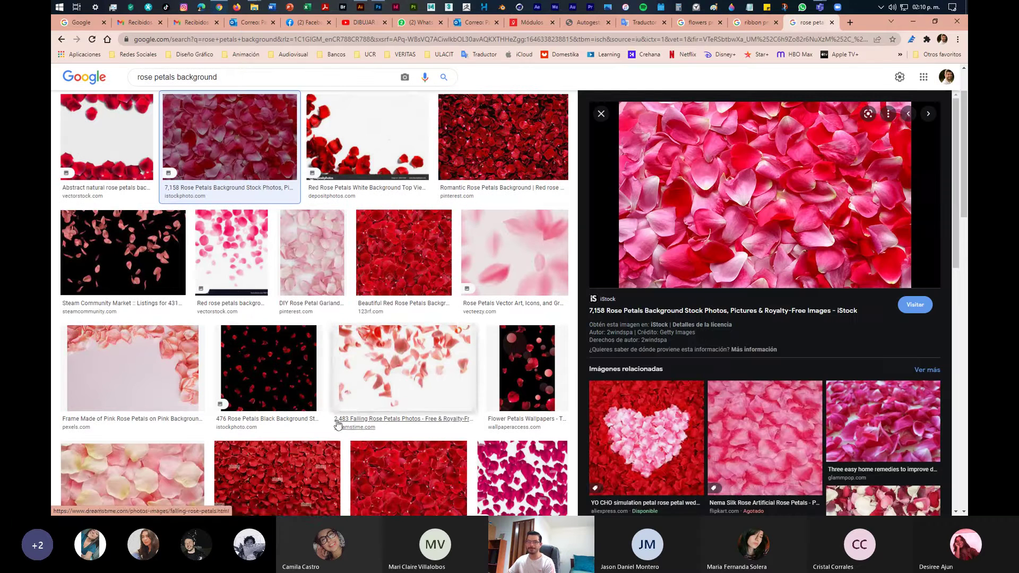
scroll(505, 420, "down", 2)
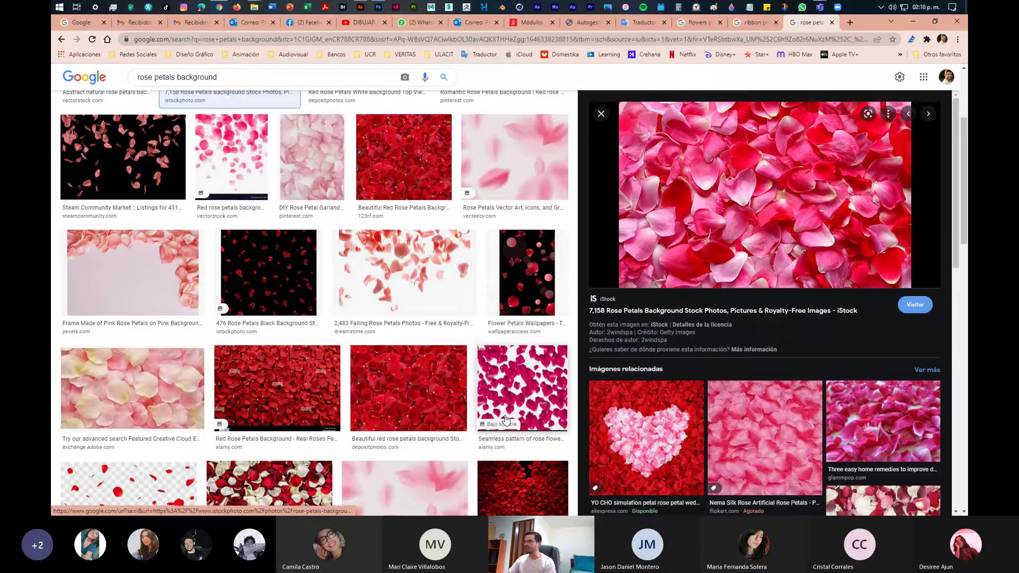
left_click(765, 217)
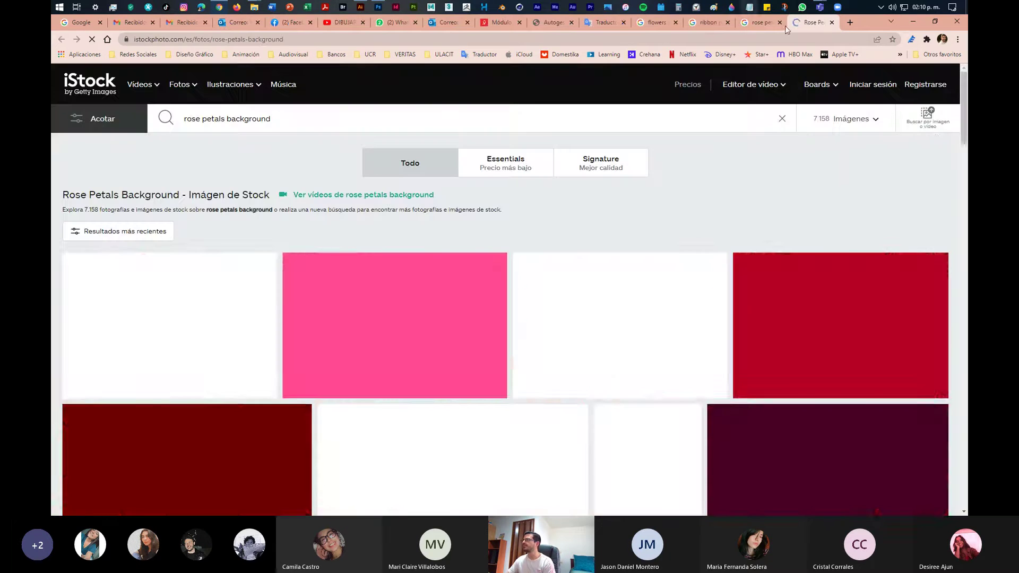
left_click(832, 22)
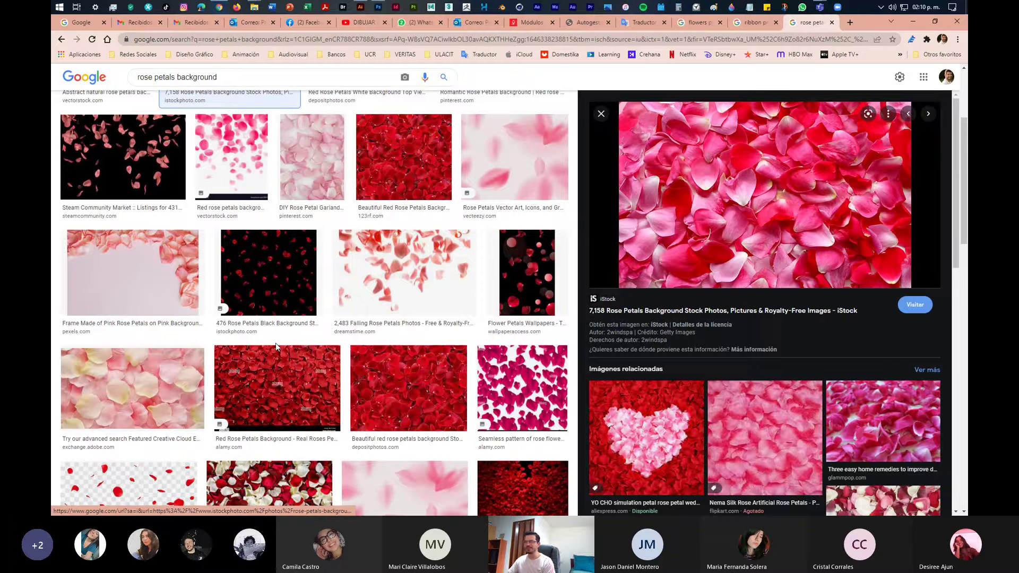
Compare the pink petal images from 123RF and Dreamstime, and reopen the pink and red iStock preview
scroll(210, 359, "down", 8)
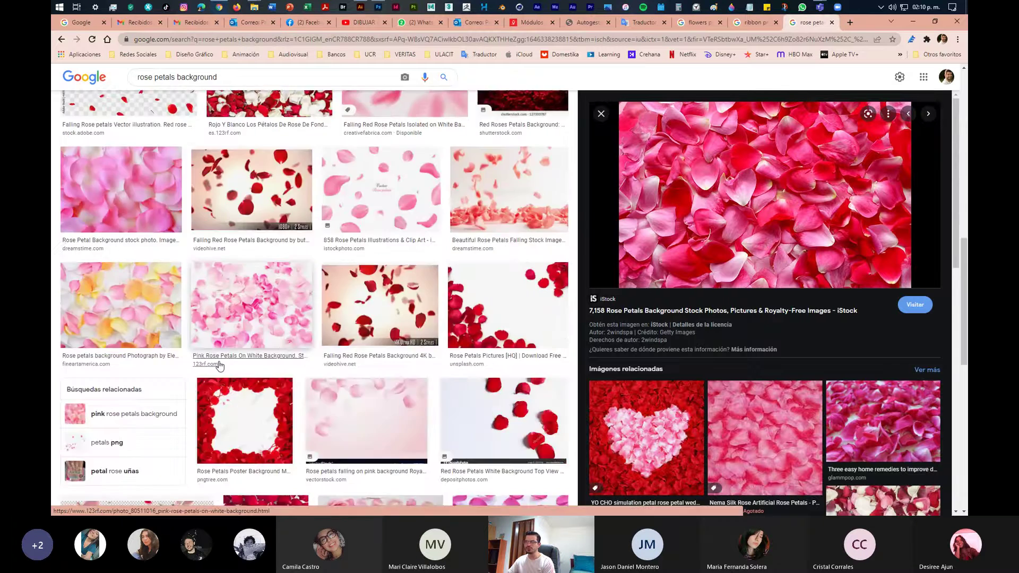
left_click(244, 302)
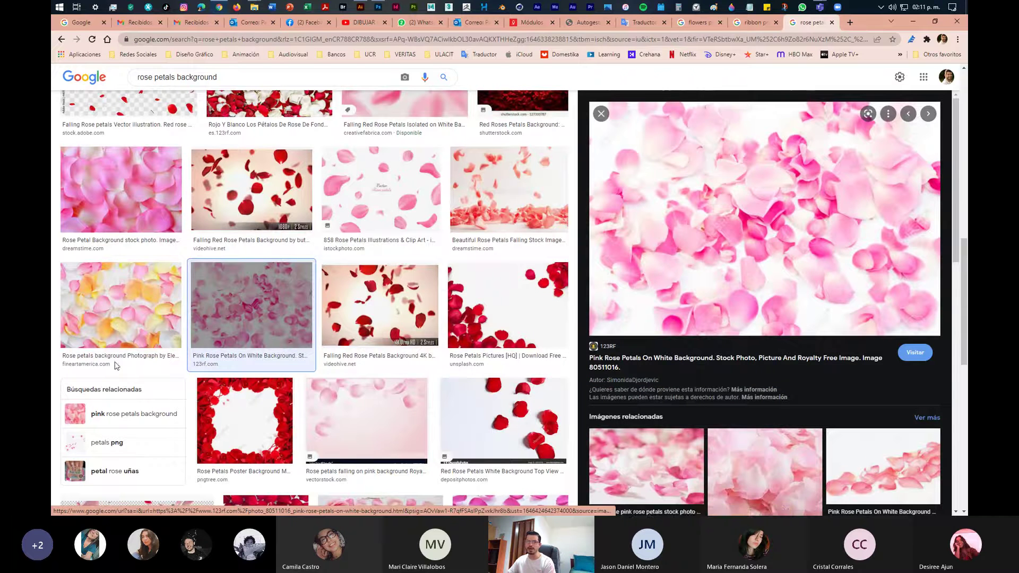
left_click(128, 212)
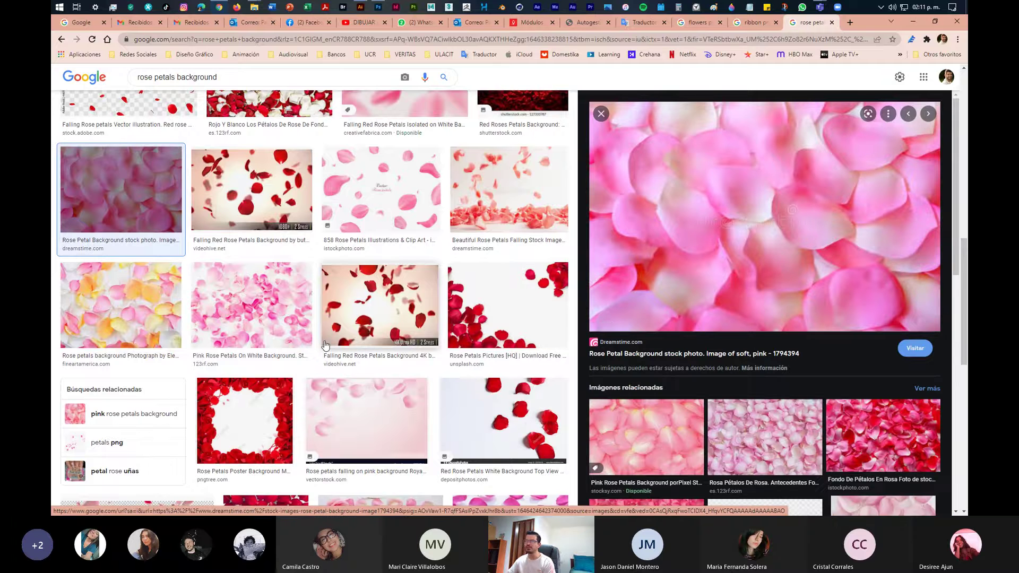
scroll(323, 347, "up", 3)
scroll(322, 347, "up", 5)
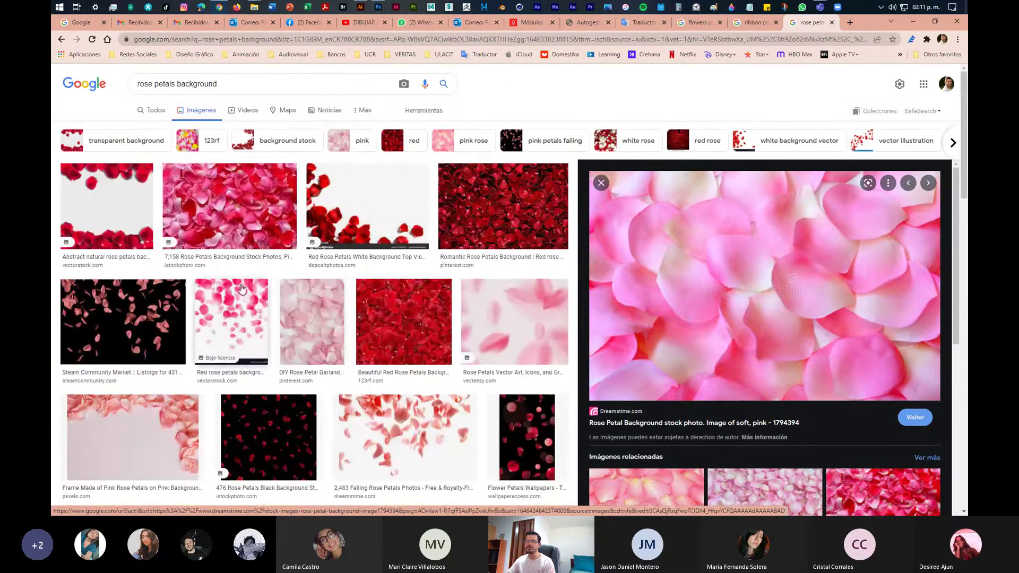
left_click(258, 201)
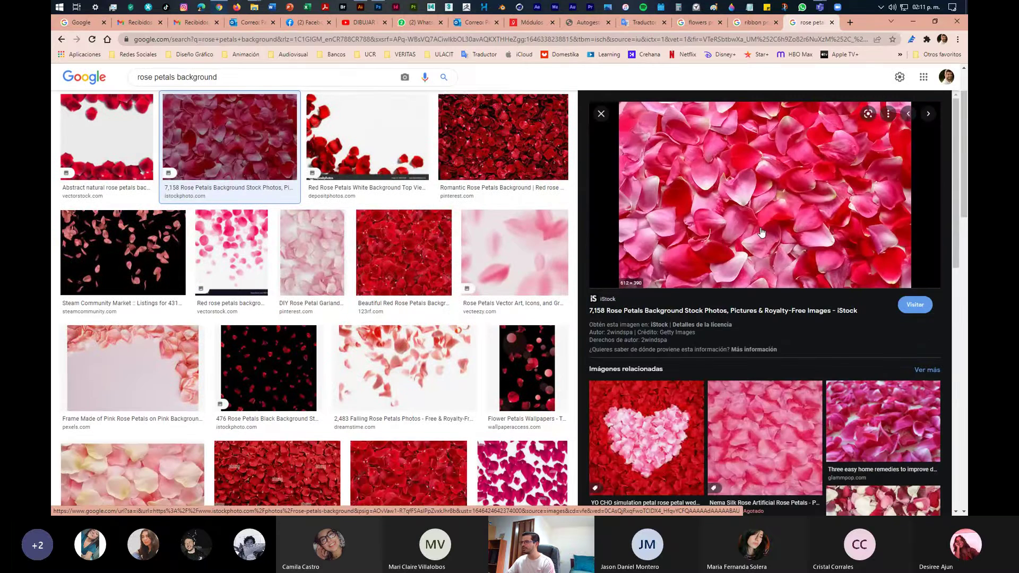
Open the full set of images related to the iStock petal photo and look through it for other petal textures
scroll(760, 234, "down", 10)
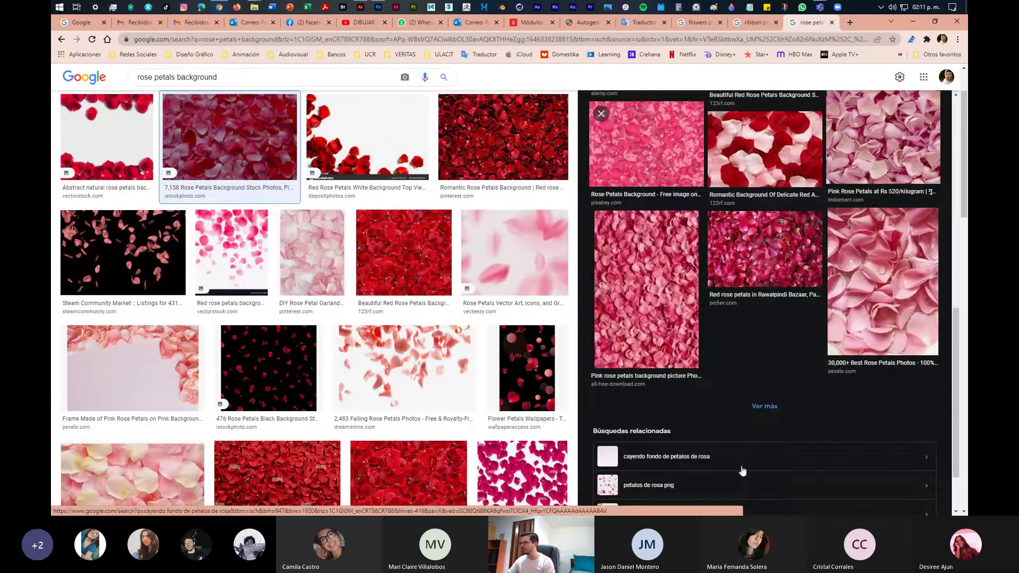
left_click(768, 410)
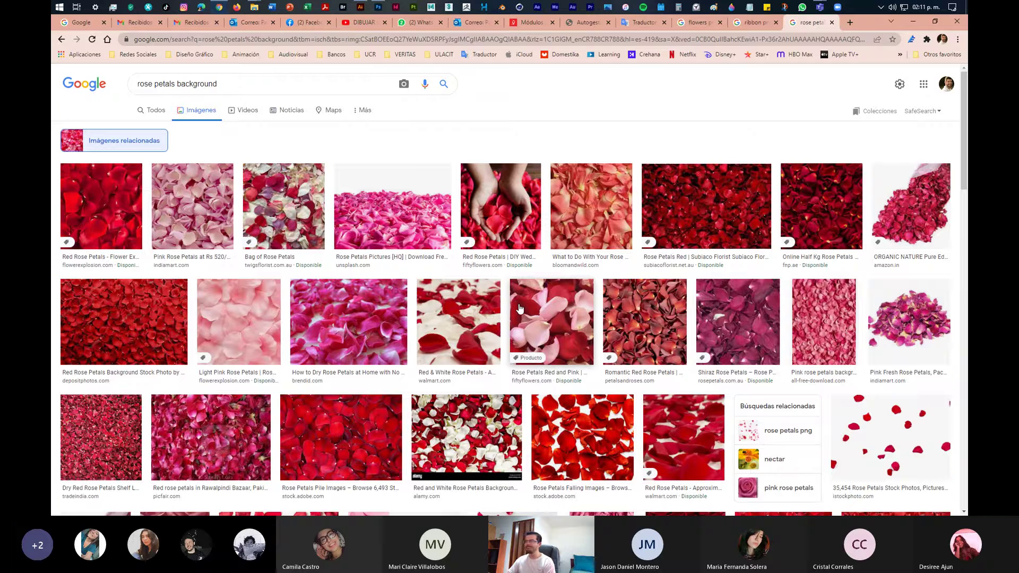
scroll(519, 309, "down", 3)
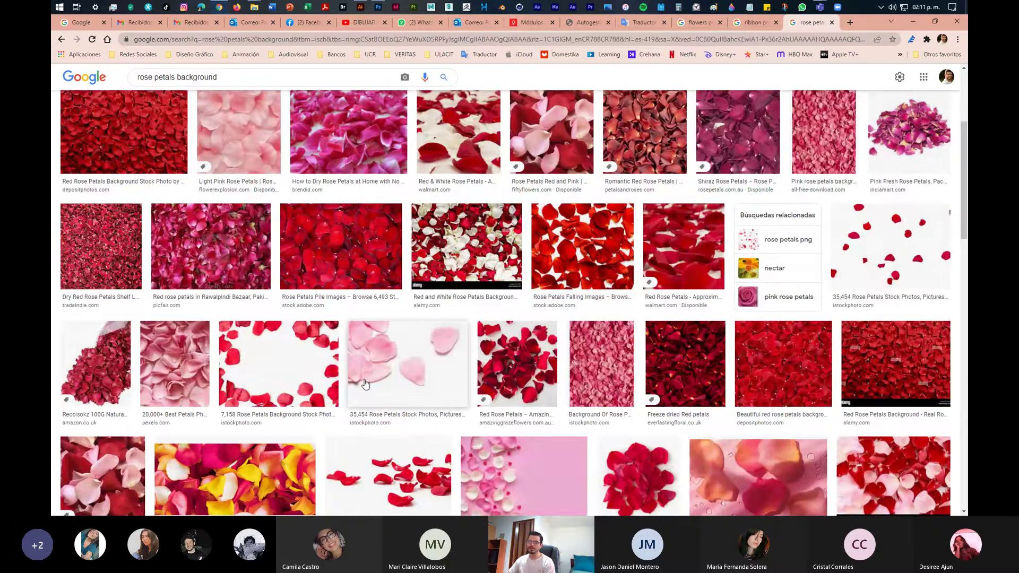
scroll(365, 384, "down", 2)
scroll(689, 397, "down", 2)
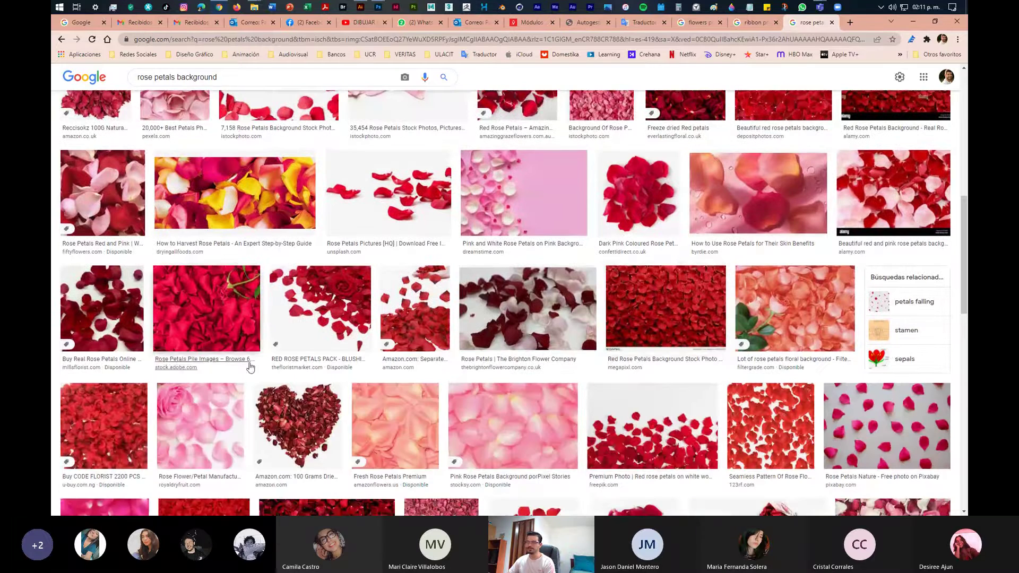
scroll(527, 399, "down", 2)
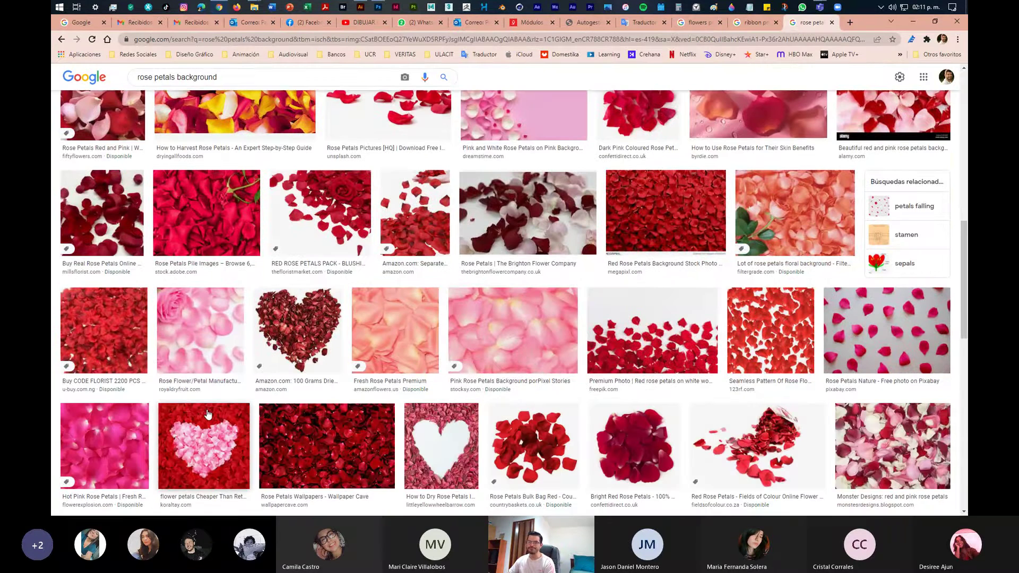
scroll(207, 414, "up", 15)
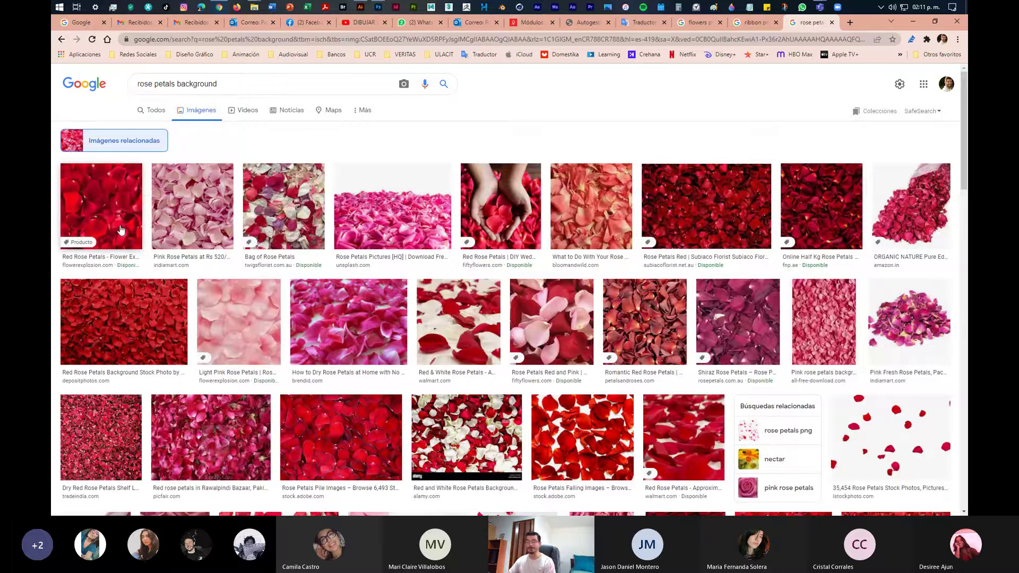
Preview light pink petal alternatives, starting from the IndiaMART image and ending with the Sam's Club Roses and Petals Combo
left_click(196, 207)
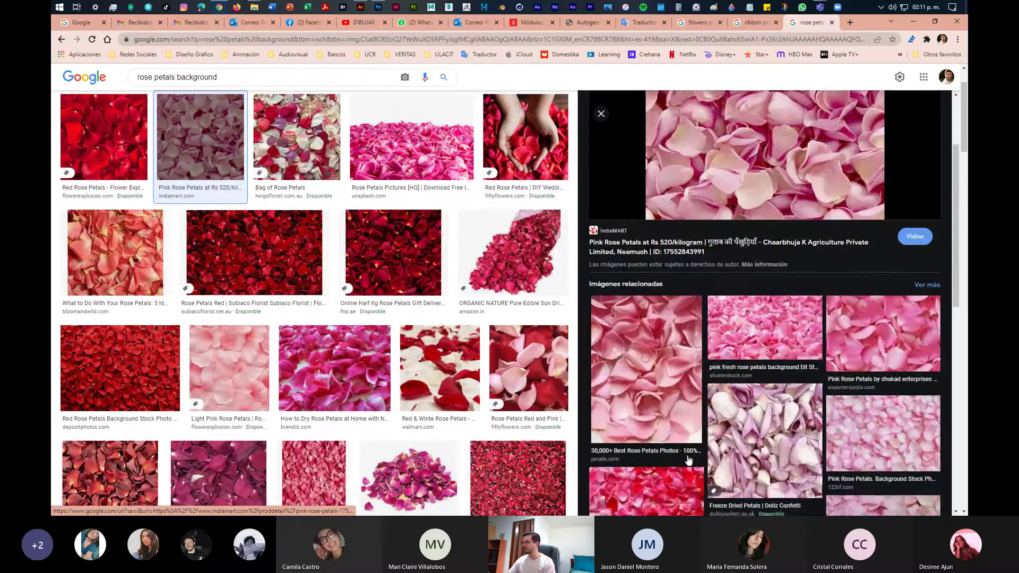
left_click(873, 314)
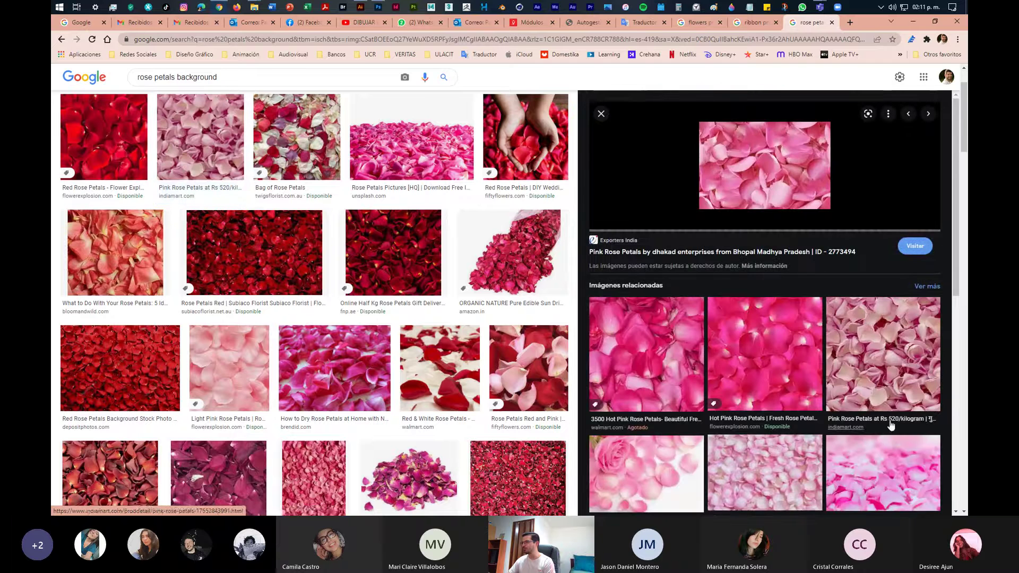
scroll(890, 451, "down", 3)
left_click(890, 452)
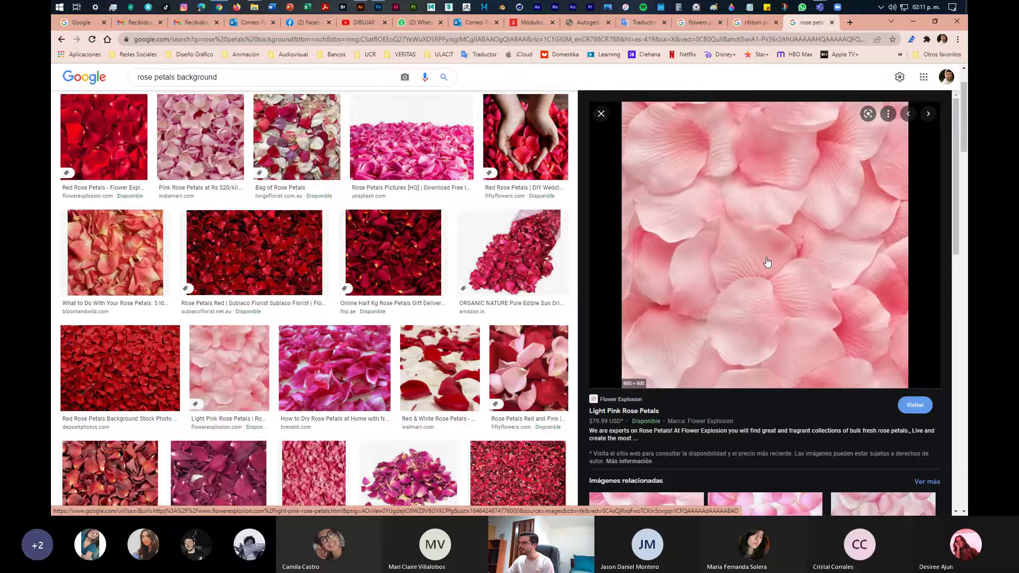
scroll(767, 262, "down", 5)
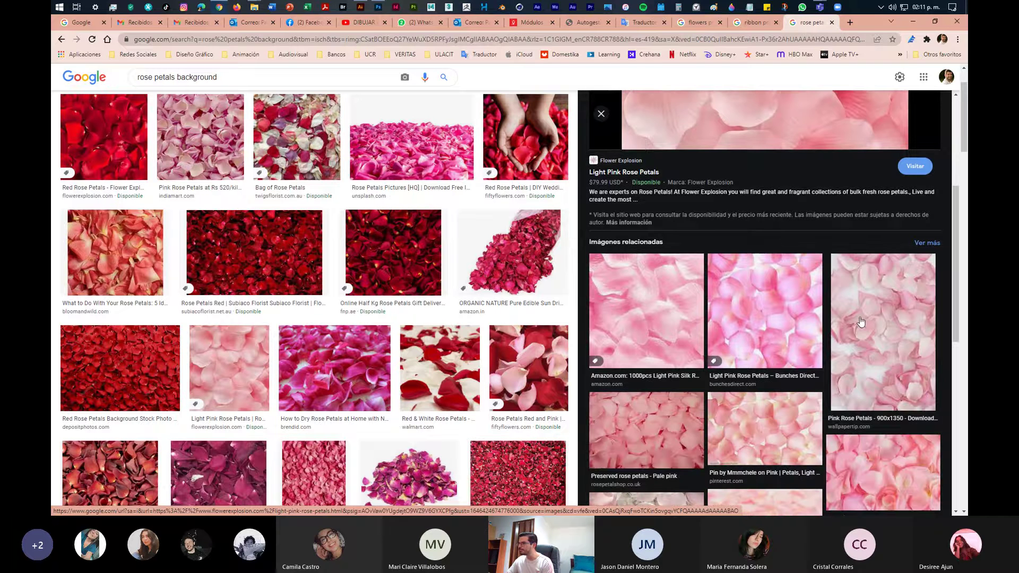
scroll(883, 480, "down", 3)
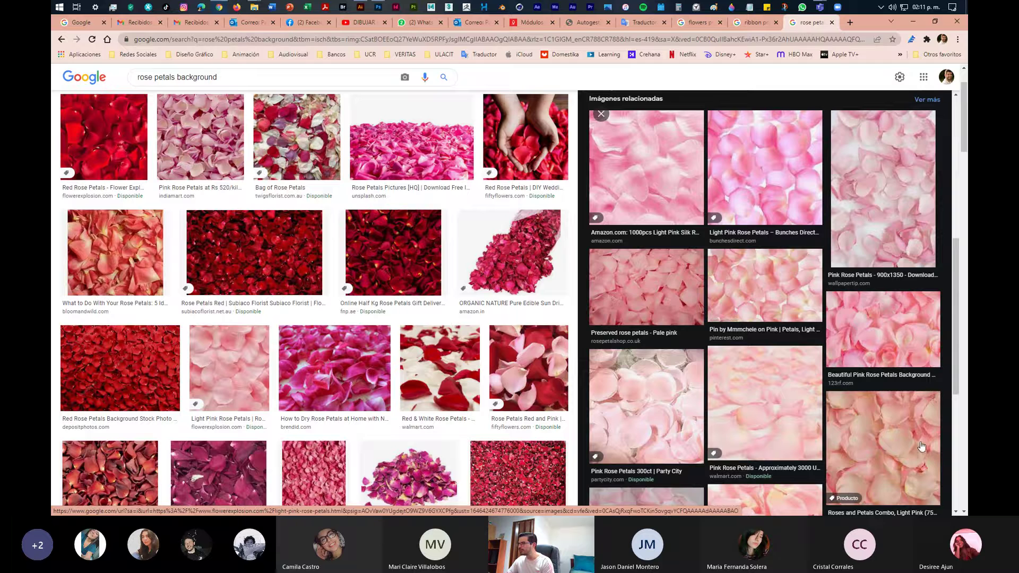
left_click(867, 408)
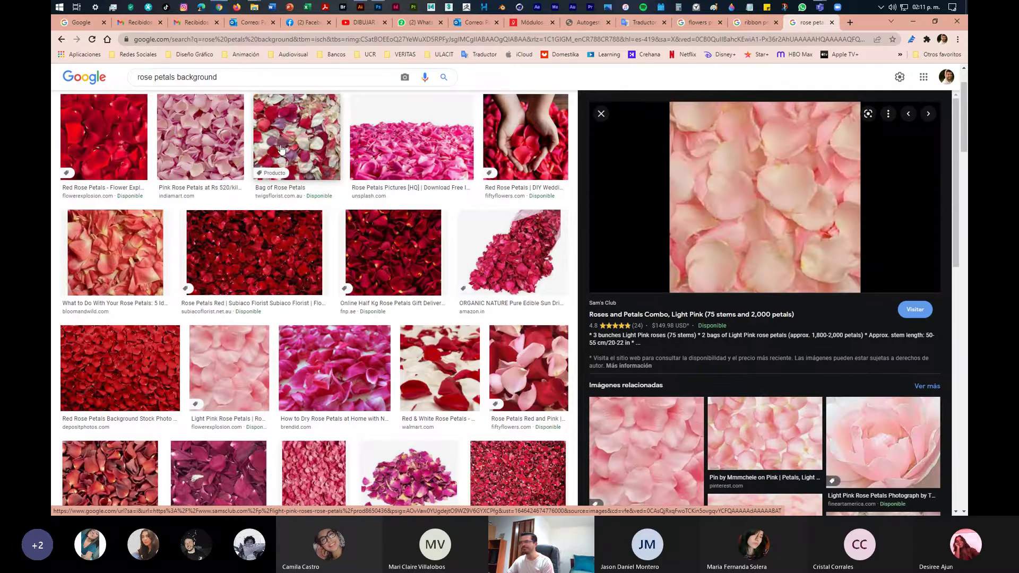
scroll(123, 134, "up", 2)
scroll(124, 135, "up", 1)
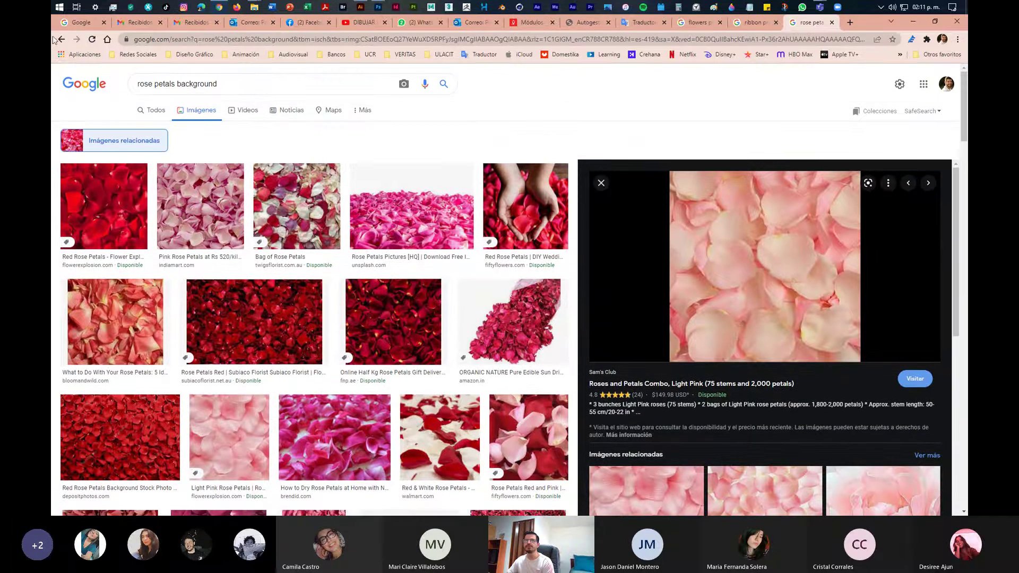
Return to the pink and red iStock petal preview and save its image in Downloads as Textura Pétalos Rosa
left_click(62, 40)
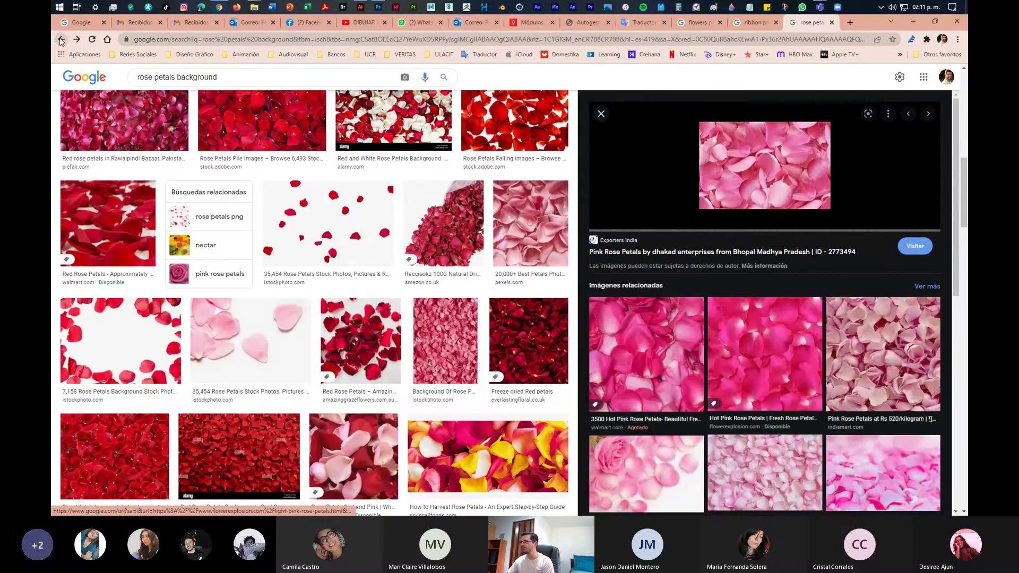
left_click(62, 41)
left_click(62, 41)
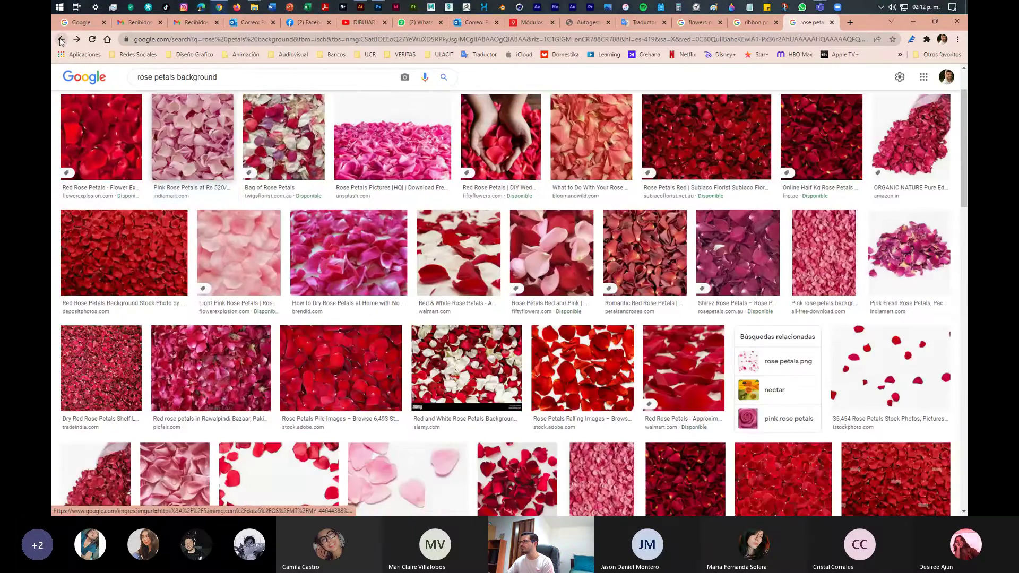
left_click(61, 41)
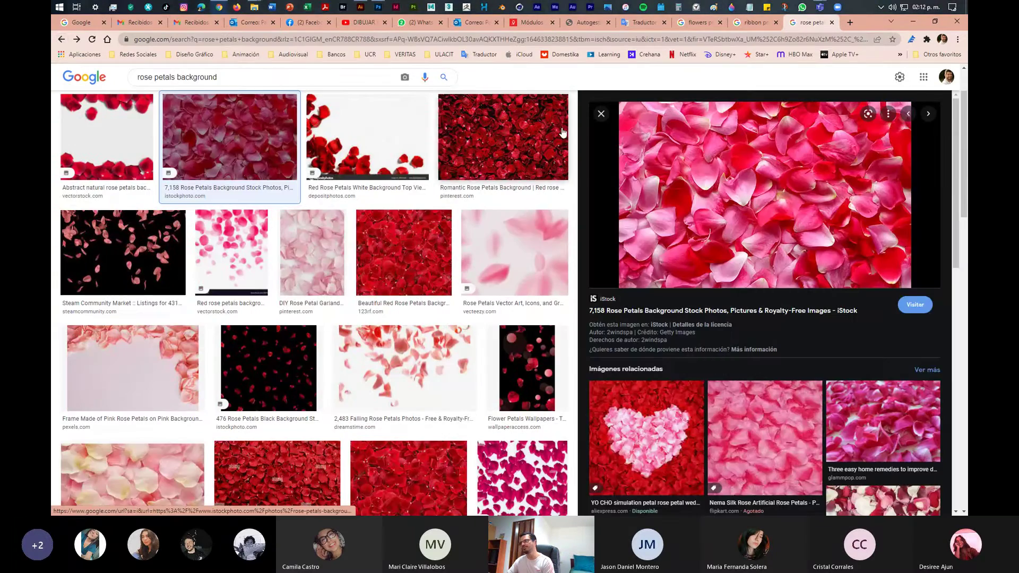
right_click(685, 187)
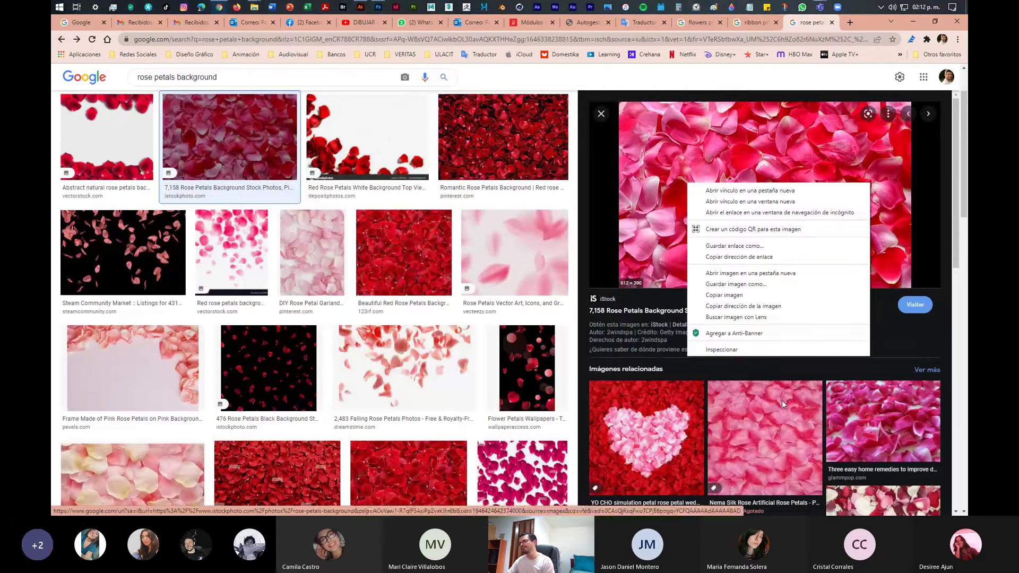
left_click(767, 285)
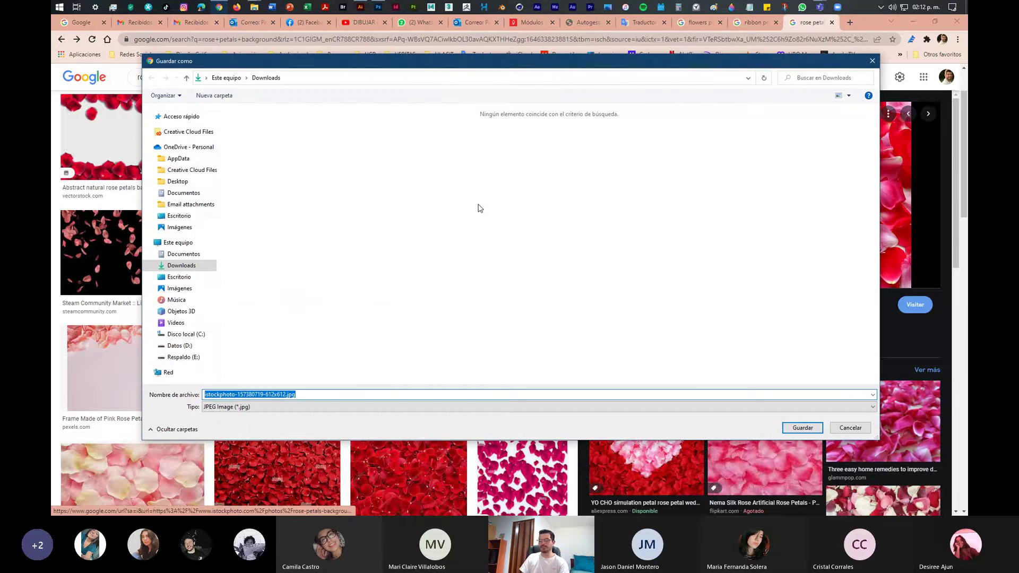
type("Textura Pétalos Rosa")
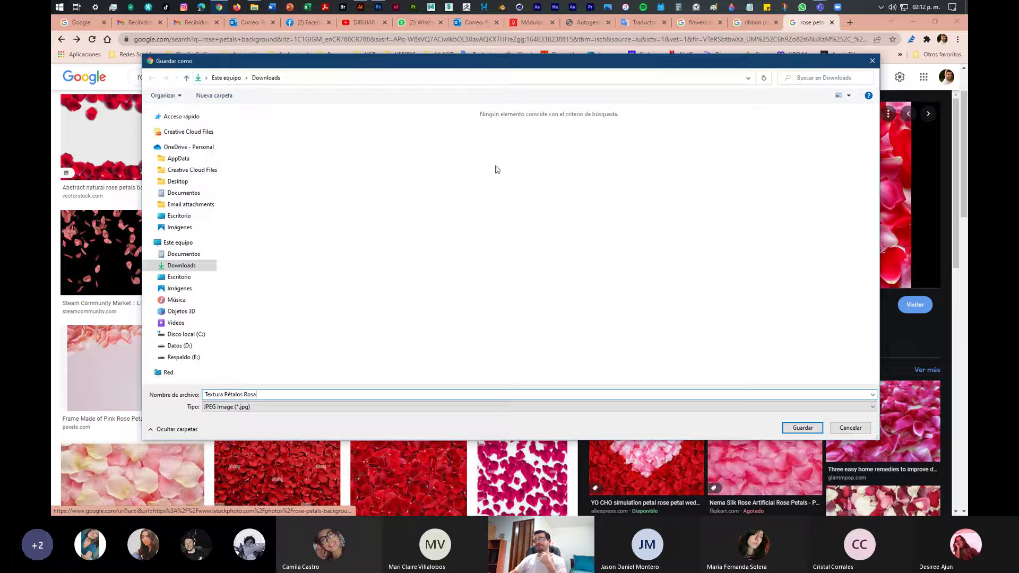
left_click(791, 428)
Copy Textura Pétalos Rosa.jpg from Downloads into the Clase 7 folder of Diseño por Computadora II
left_click(913, 22)
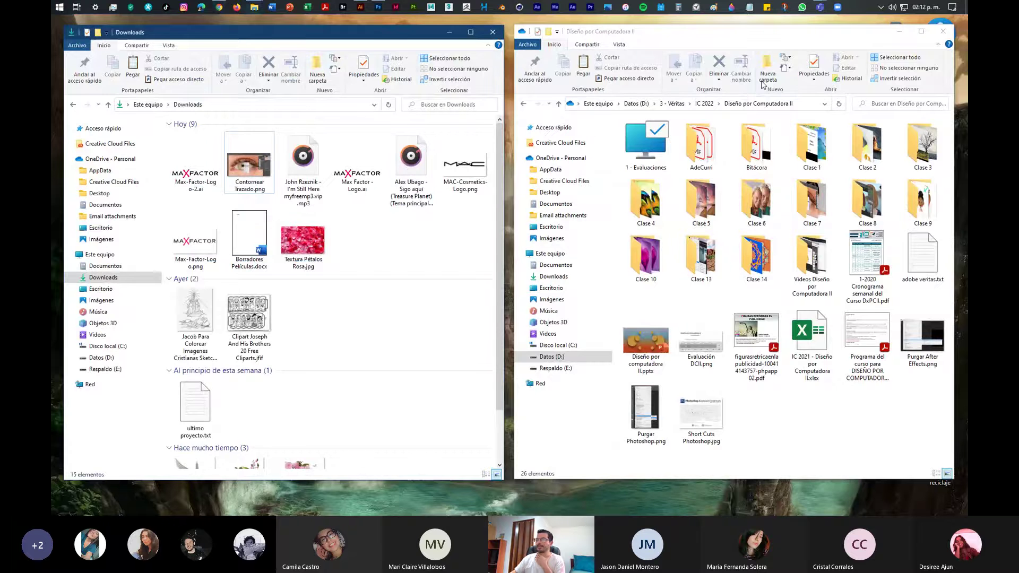
left_click(307, 243)
left_click_drag(307, 244, 308, 246)
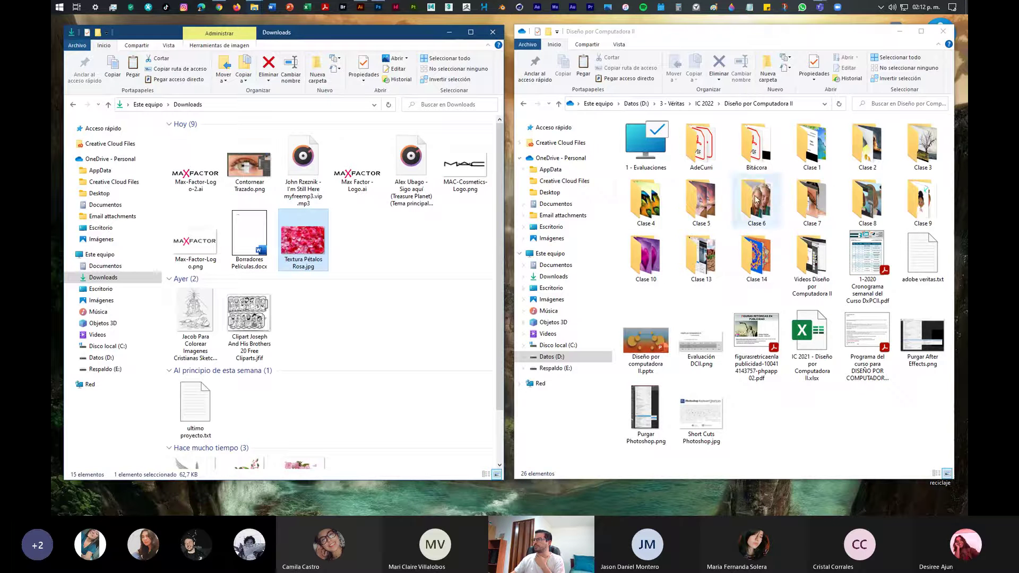
left_click(814, 204)
double_click(814, 204)
left_click_drag(303, 242, 852, 435)
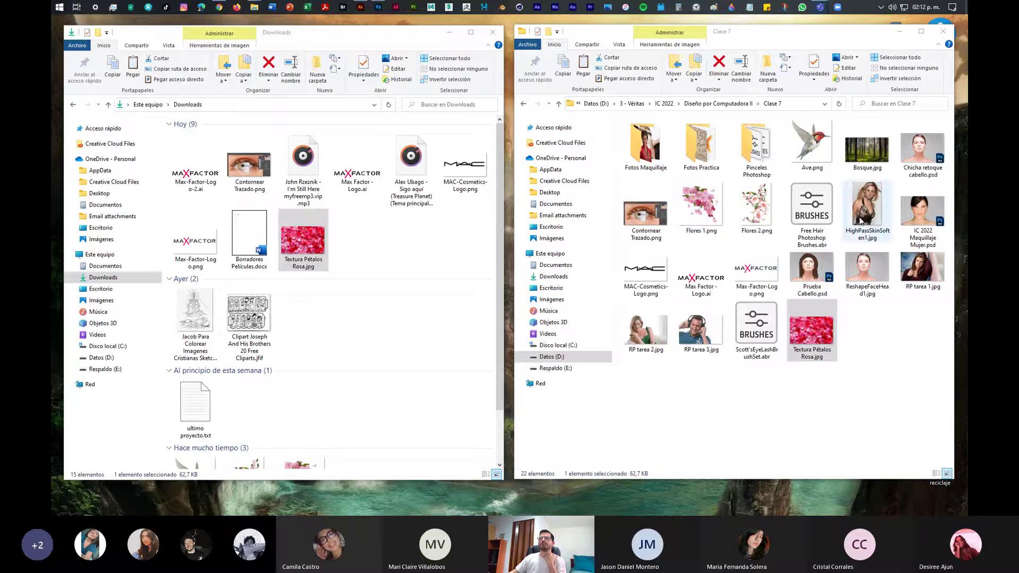
Switch to WhatsApp Web, archive the unread chat from the ULACIT contact, and read the new message in the animación group
left_click(219, 8)
left_click(416, 22)
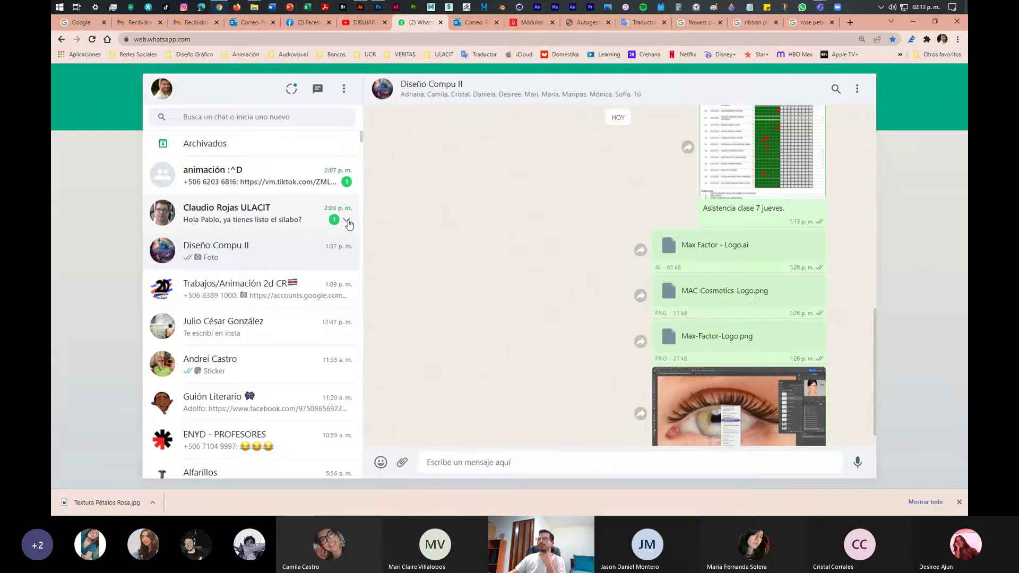
left_click(352, 220)
left_click(378, 241)
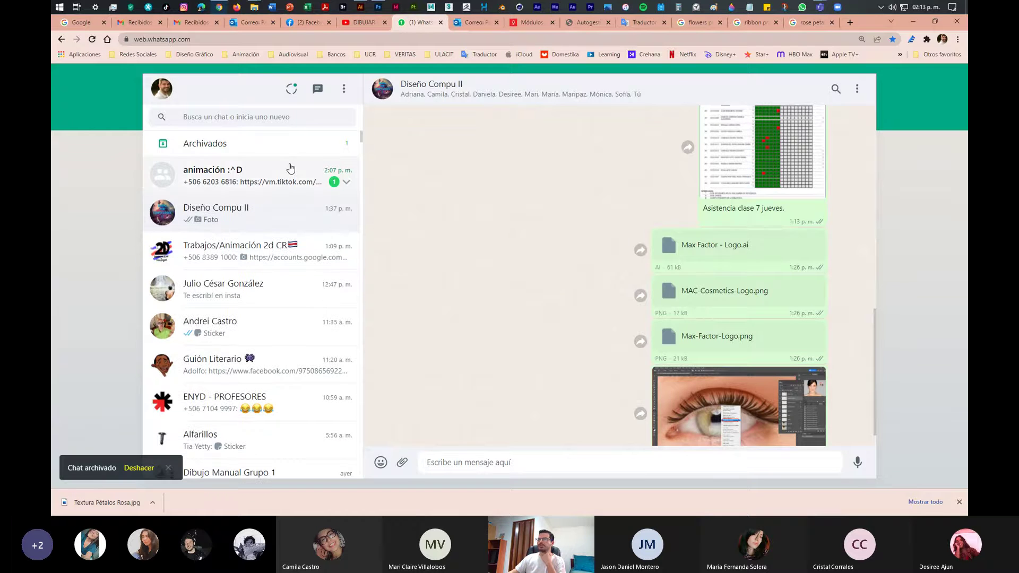
left_click(288, 166)
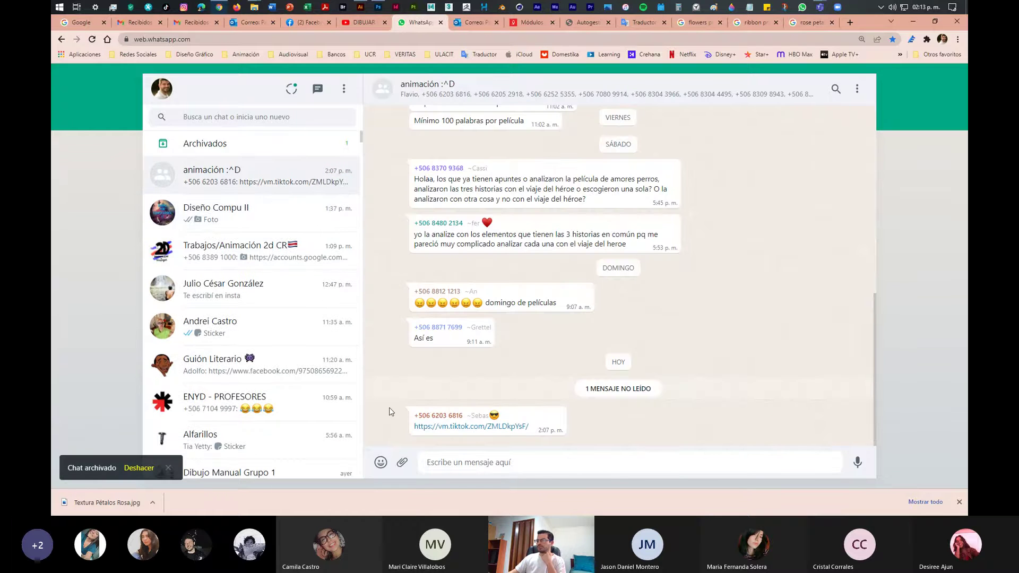
Send Textura Pétalos Rosa.jpg from Downloads as a photo to the Diseño Compu II group chat
left_click(280, 211)
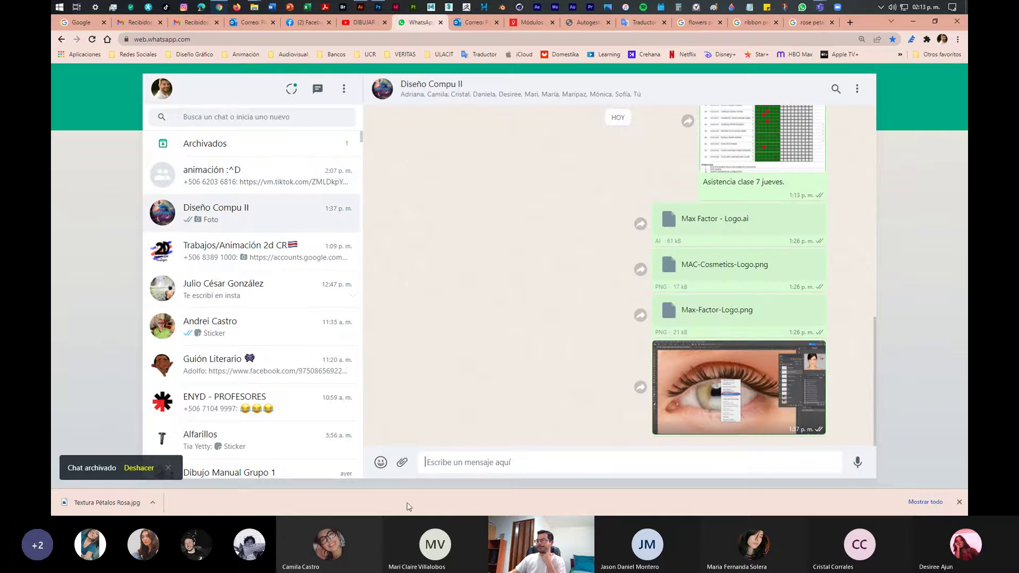
left_click(402, 462)
left_click(403, 429)
left_click(249, 154)
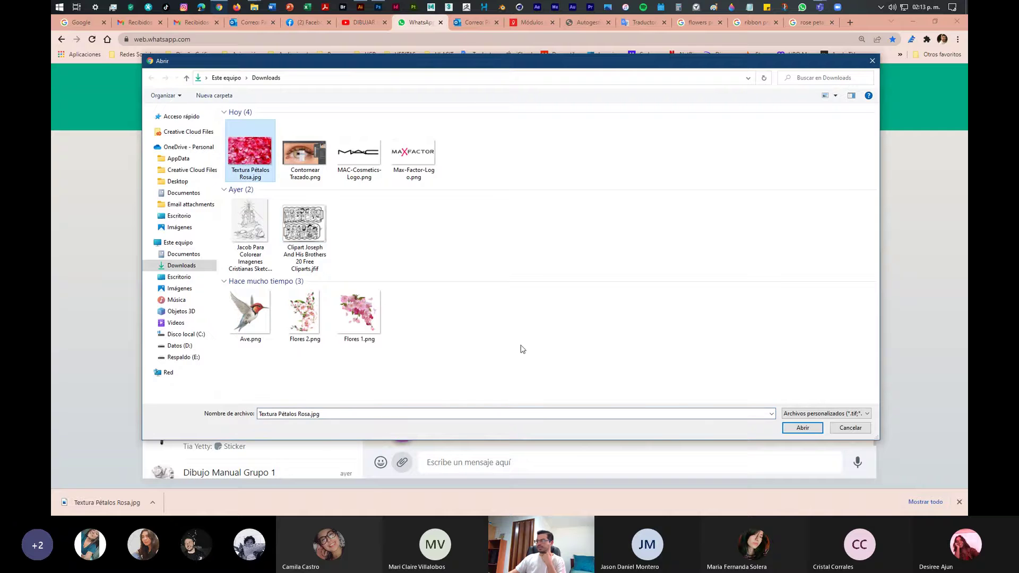
left_click(803, 428)
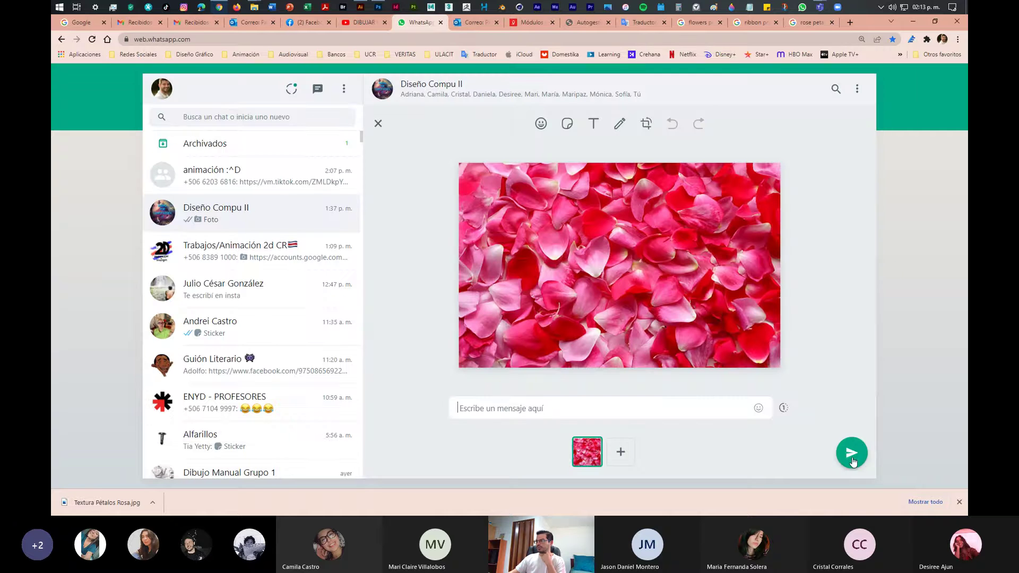
left_click(851, 453)
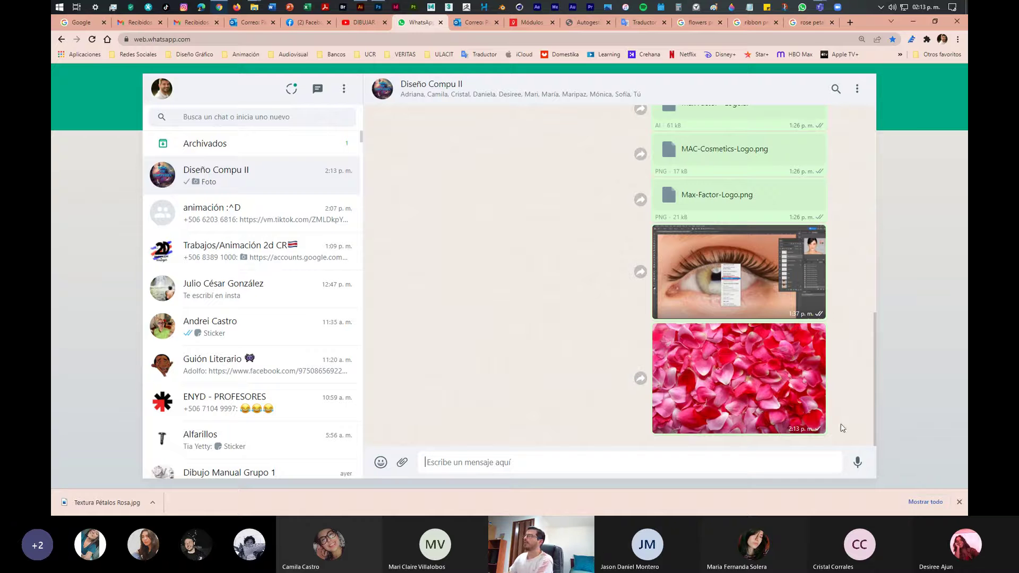
Switch to IC 2022 Maquillaje Mujer.psd in Photoshop and open Textura Pétalos Rosa.jpg from the Clase 7 folder without colour management
left_click(912, 24)
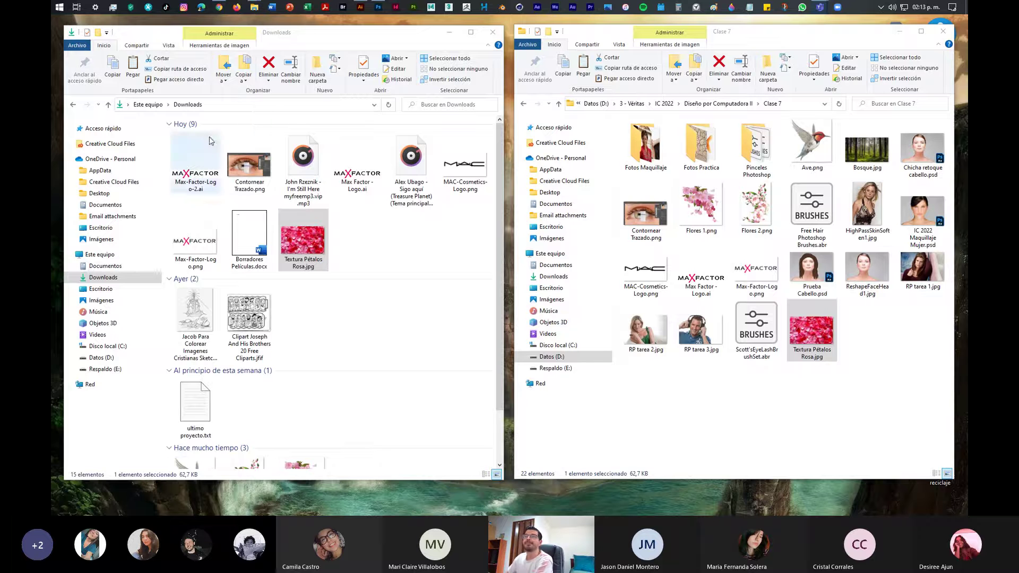
left_click(220, 7)
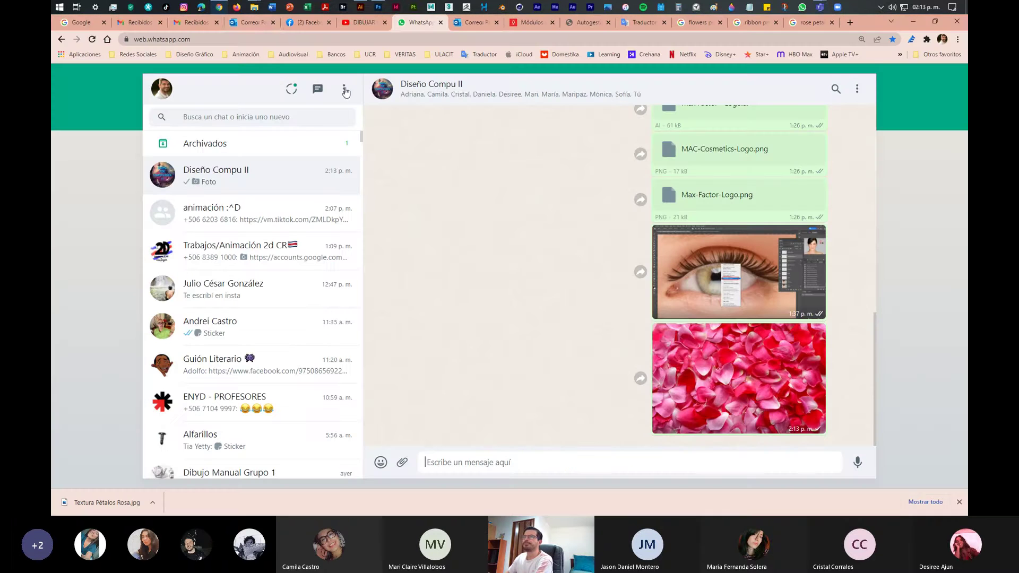
left_click(378, 7)
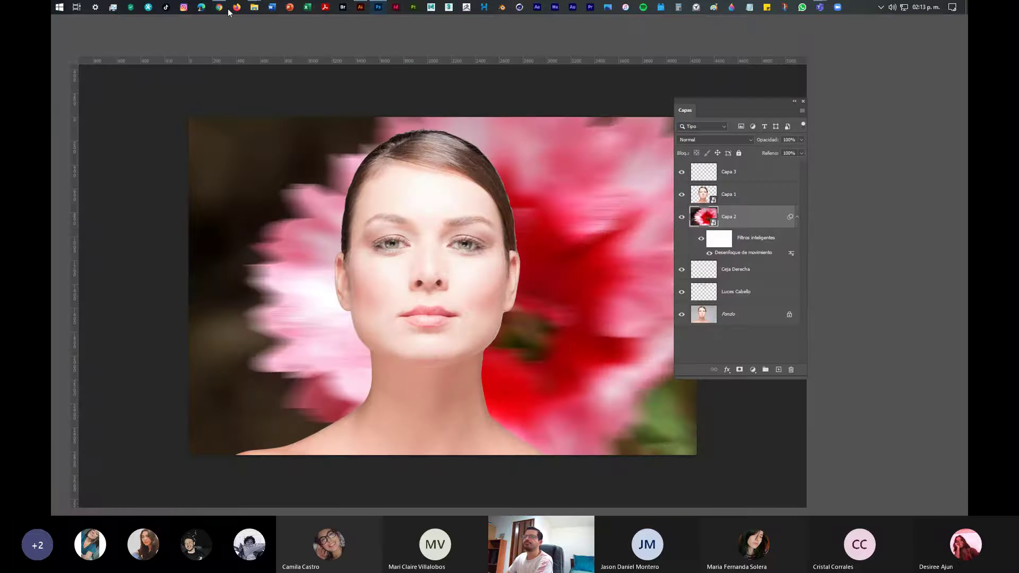
left_click(207, 50)
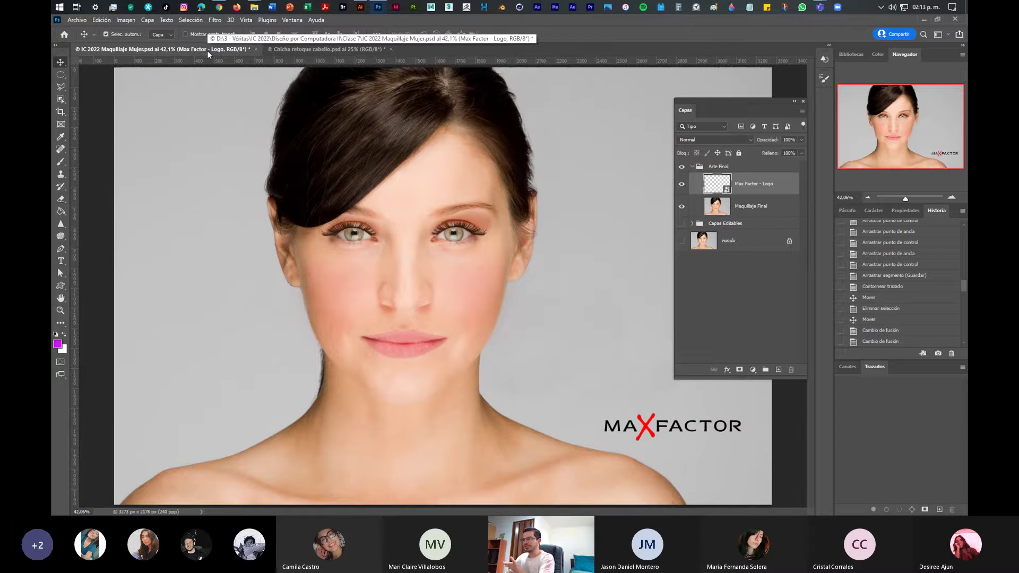
left_click(77, 21)
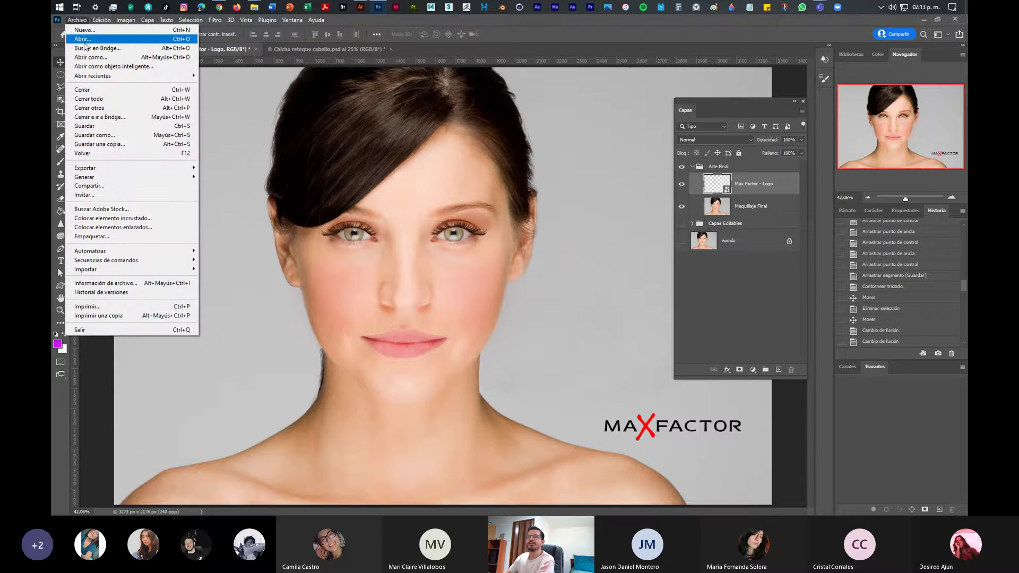
left_click(83, 40)
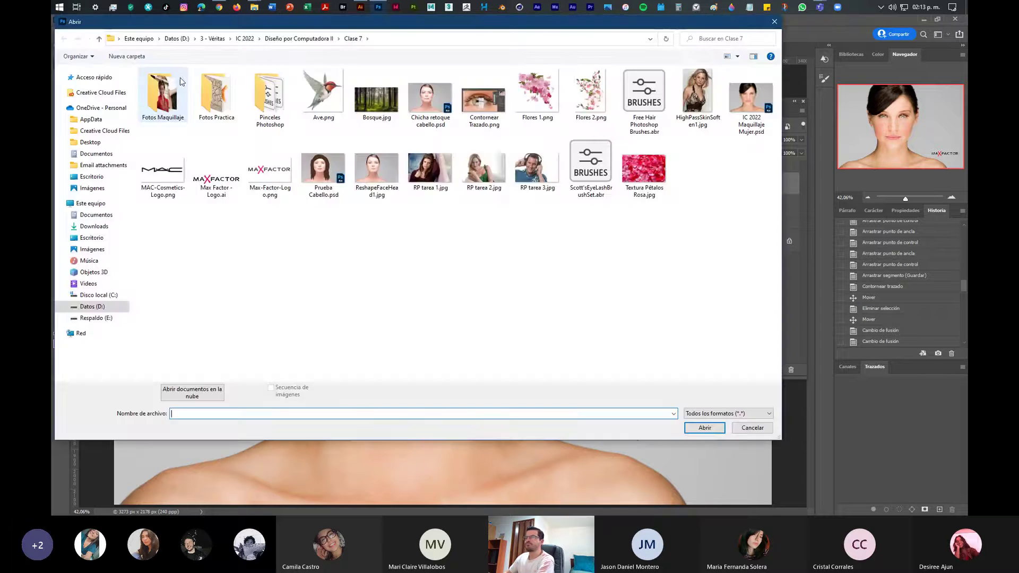
left_click(643, 169)
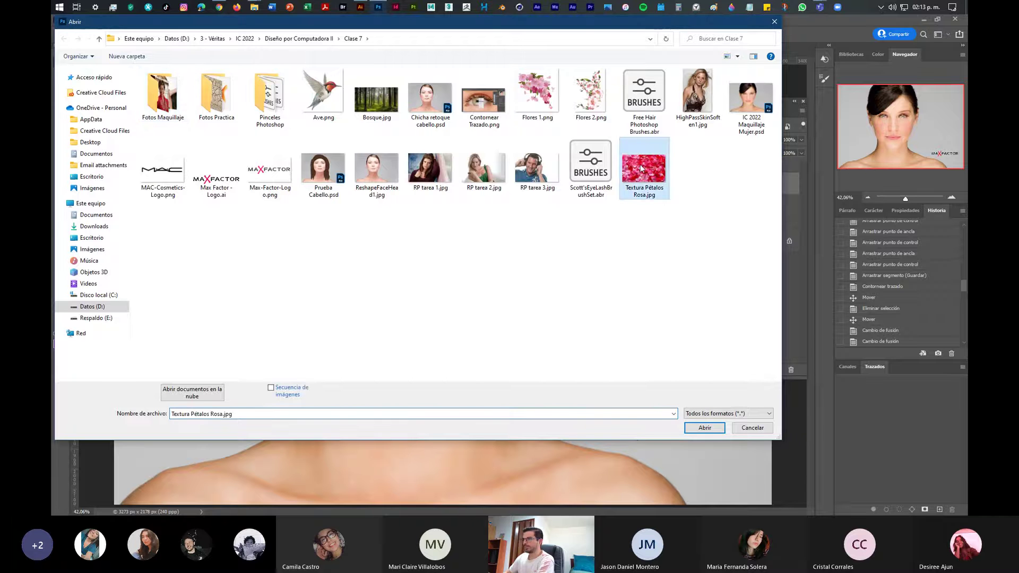
left_click(705, 428)
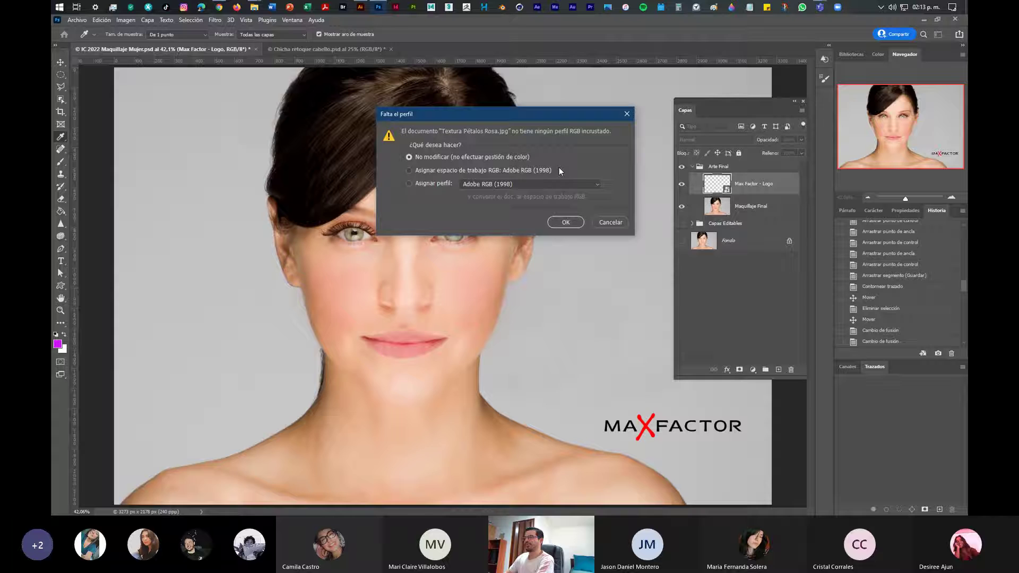
left_click(549, 223)
Bring the petal image into IC 2022 Maquillaje Mujer.psd as a layer and enlarge it to about 565% to cover the whole canvas
key("v")
left_click_drag(249, 100, 321, 301)
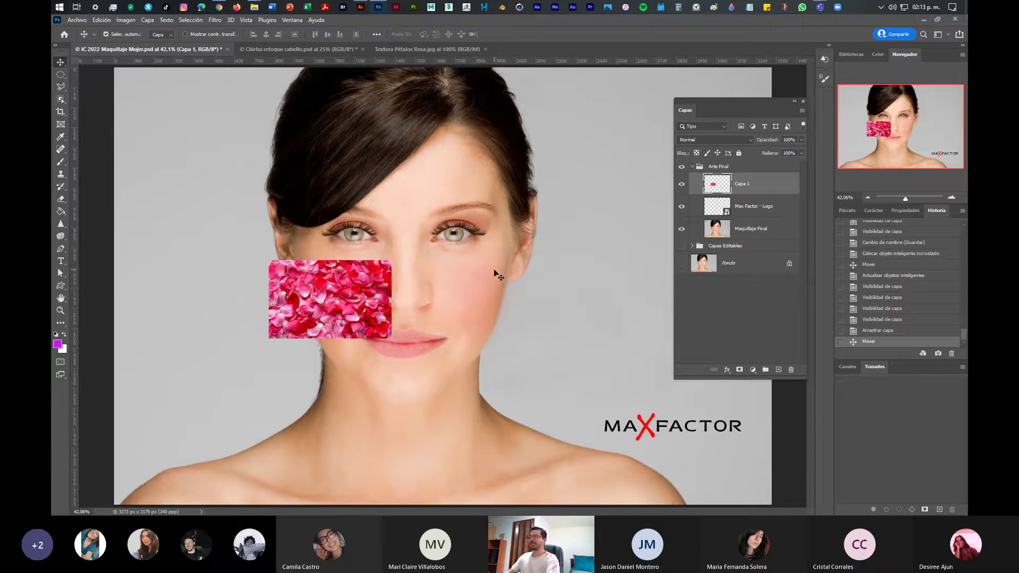
key("ctrl+t")
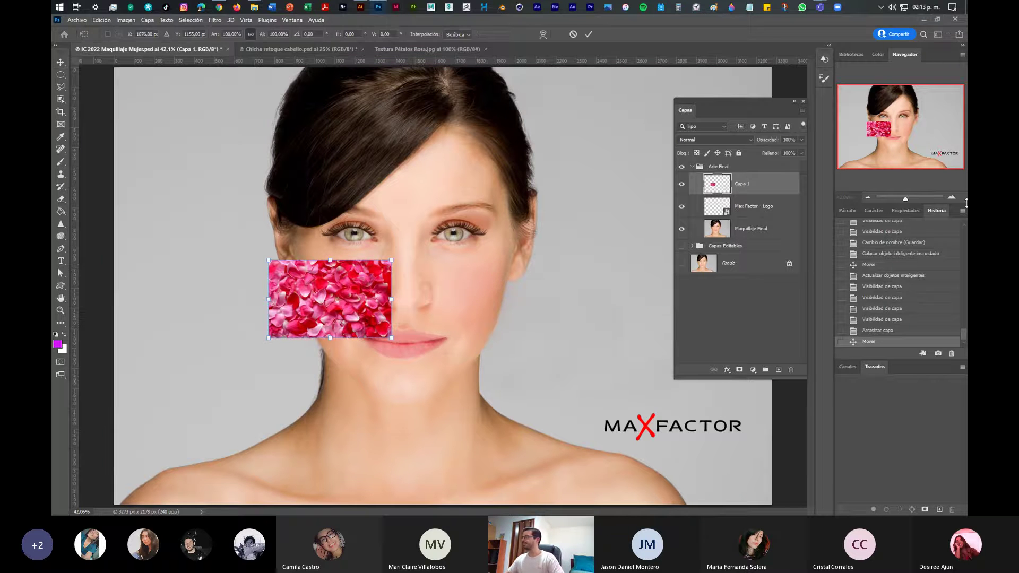
left_click(868, 198)
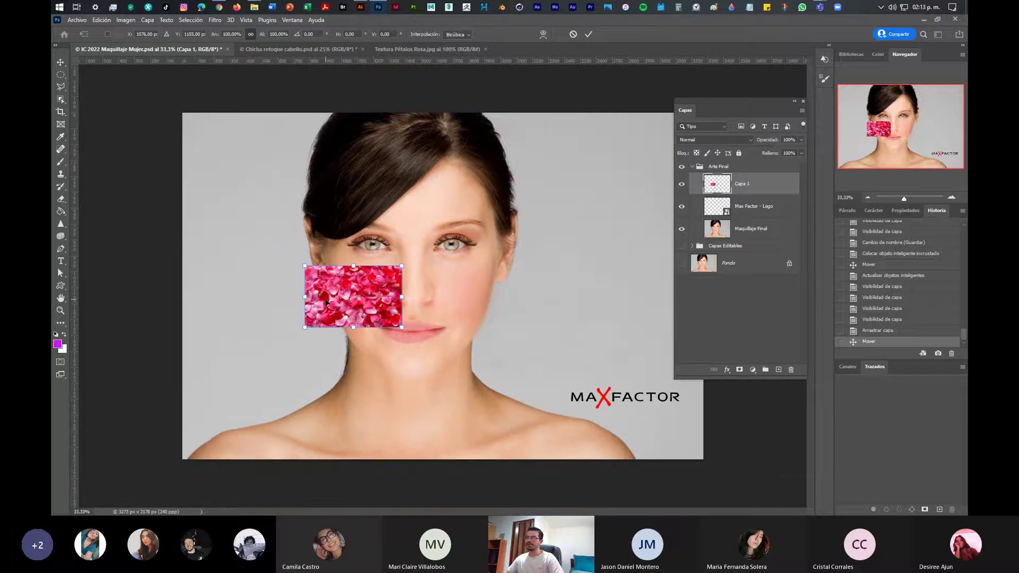
left_click_drag(322, 301, 214, 150)
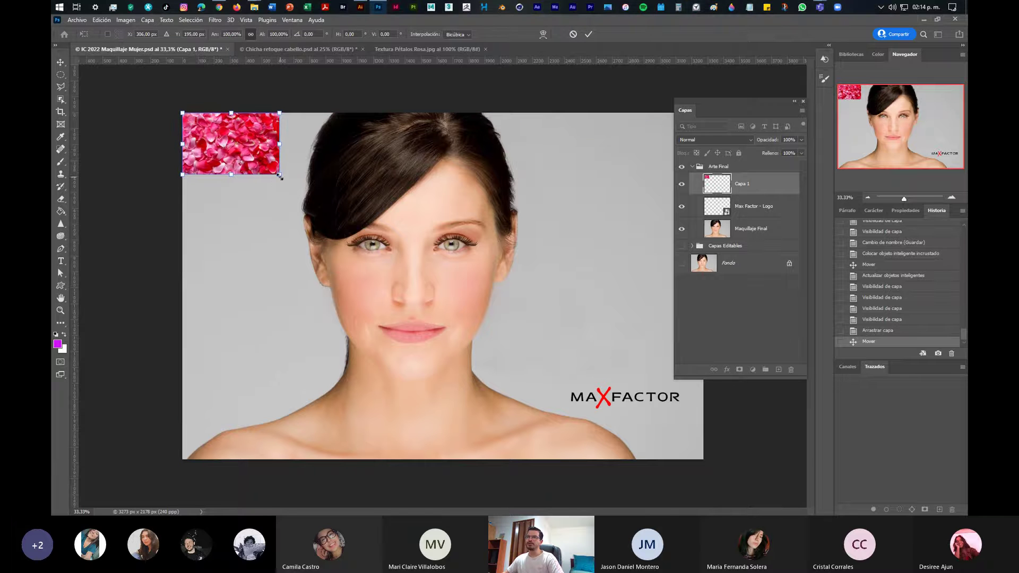
left_click_drag(279, 174, 745, 447)
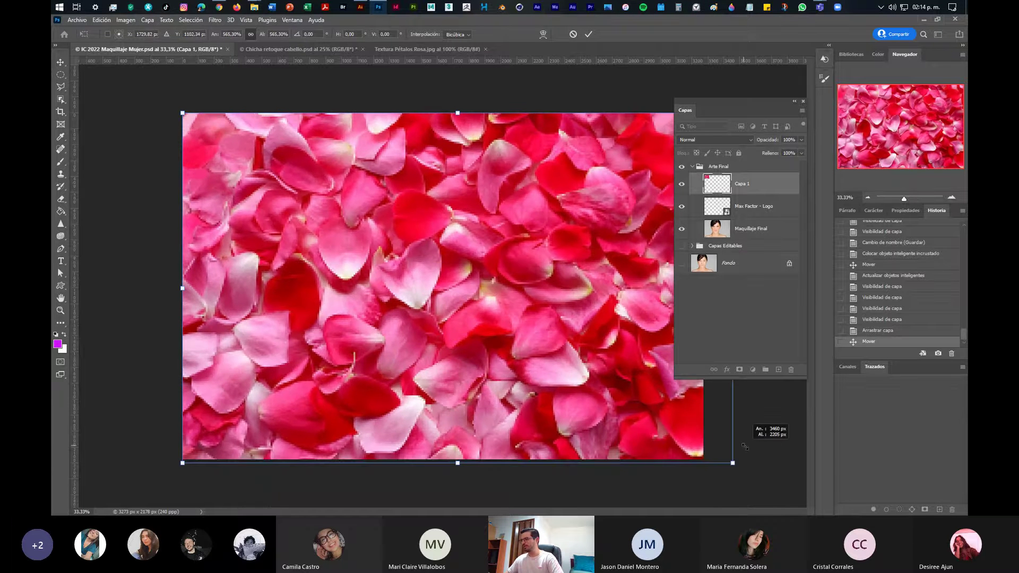
left_click_drag(640, 419, 626, 418)
key("Up")
key("Up")
key("Up")
key("Up")
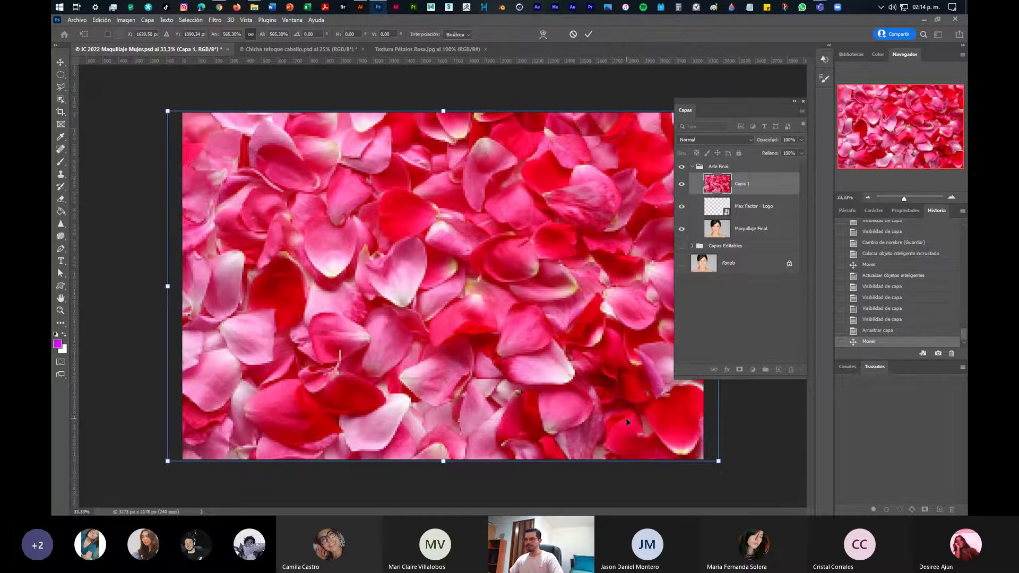
key("Return")
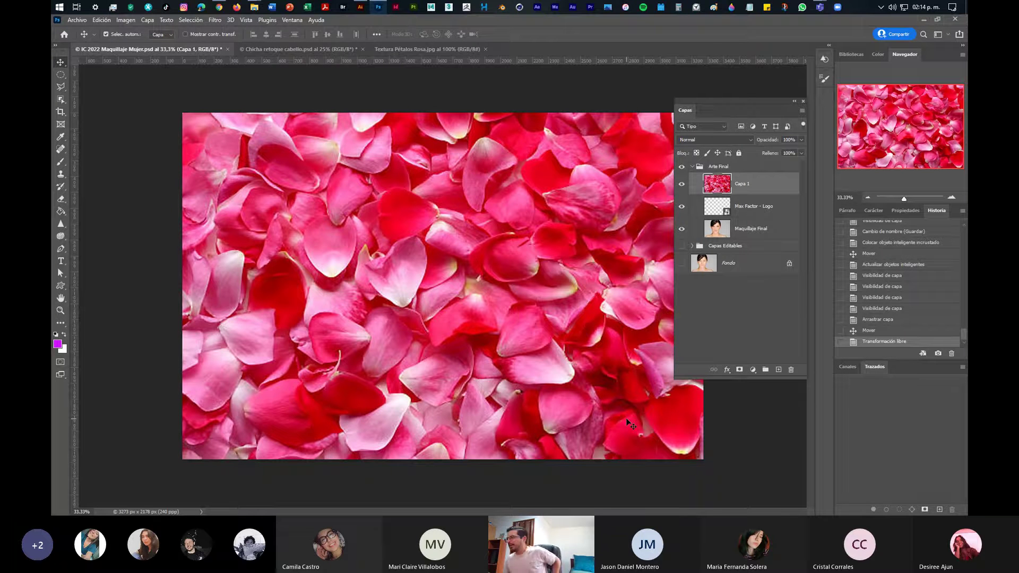
Rename the petal texture layer as Fondo Petalos
double_click(748, 185)
type("Fondo")
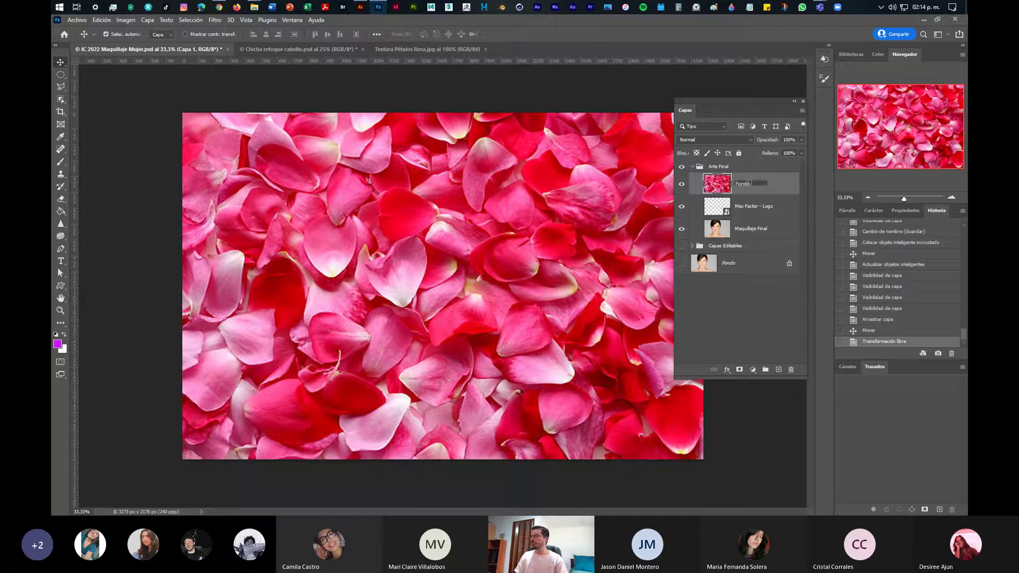
type(" Pel")
type("alos")
key("Return")
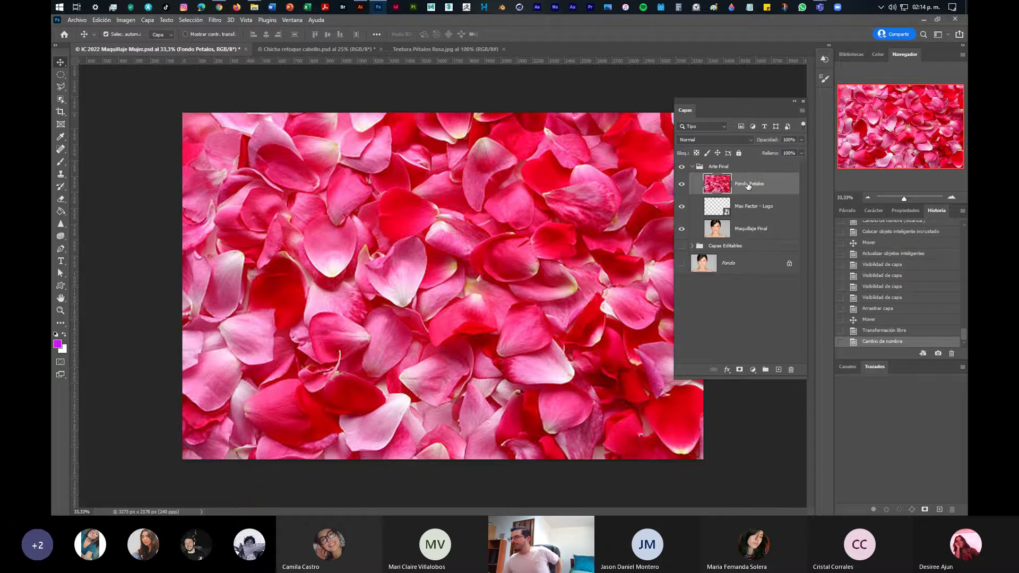
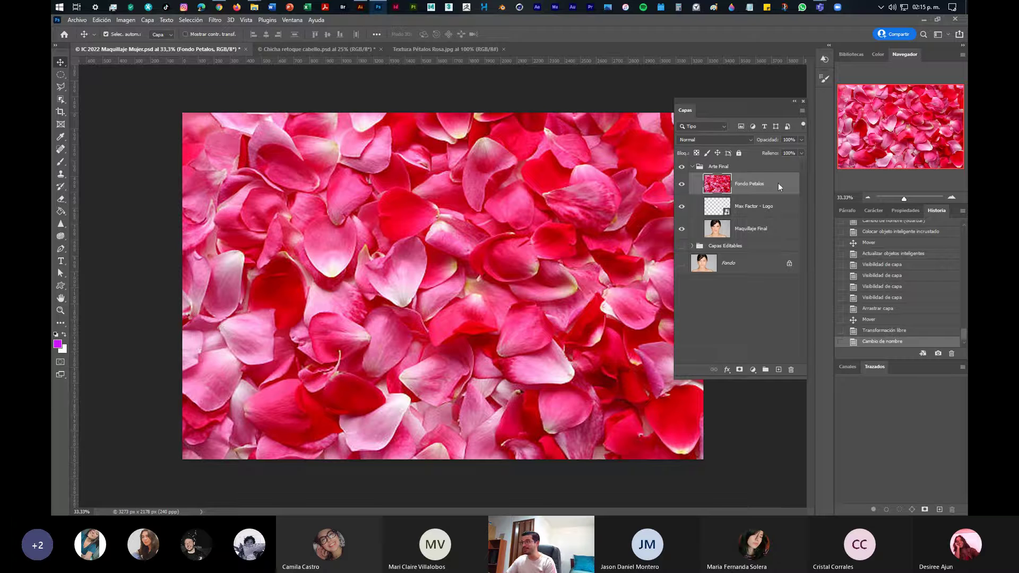
Capture a screenshot of Photoshop showing the Fondo Petalos layer's Convertir en objeto inteligente option and open it in Recorte y anotación
right_click(778, 183)
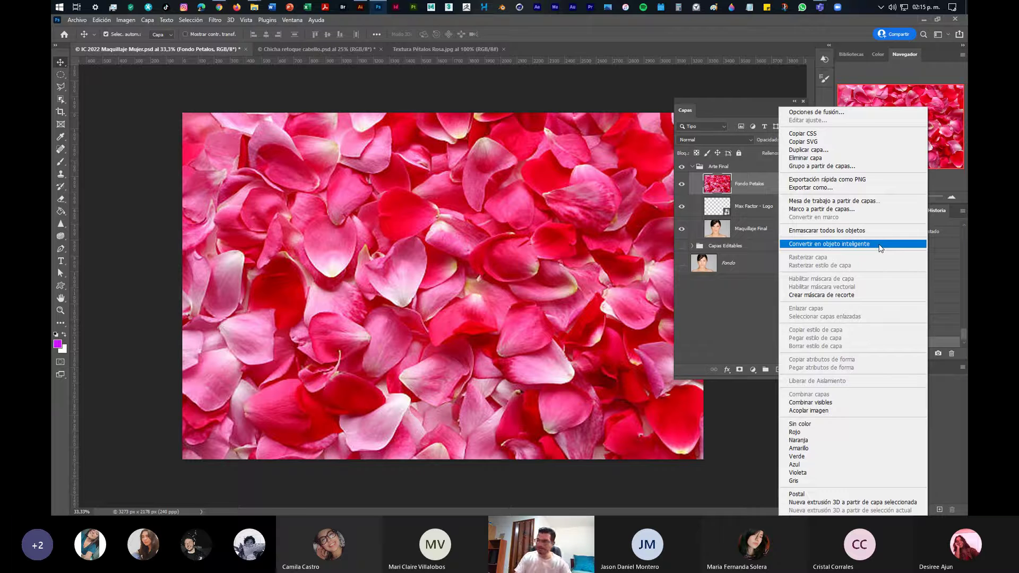
key("super+shift+s")
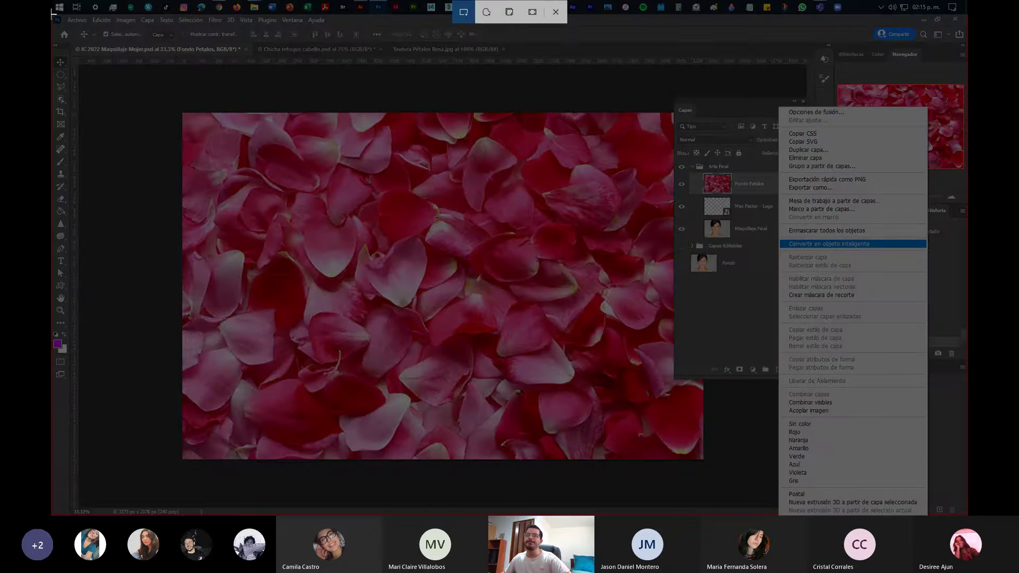
left_click_drag(52, 14, 965, 514)
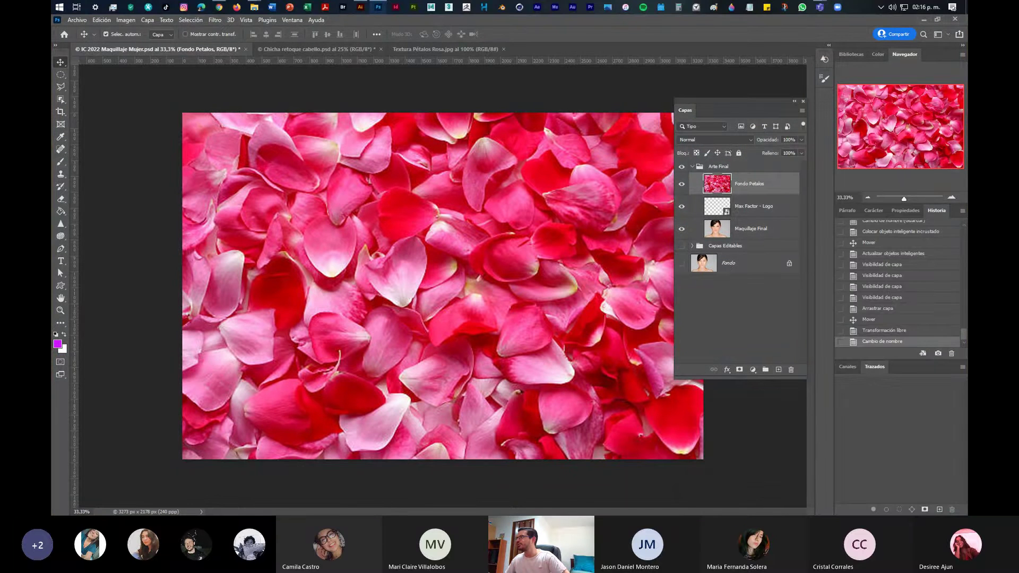
left_click(952, 7)
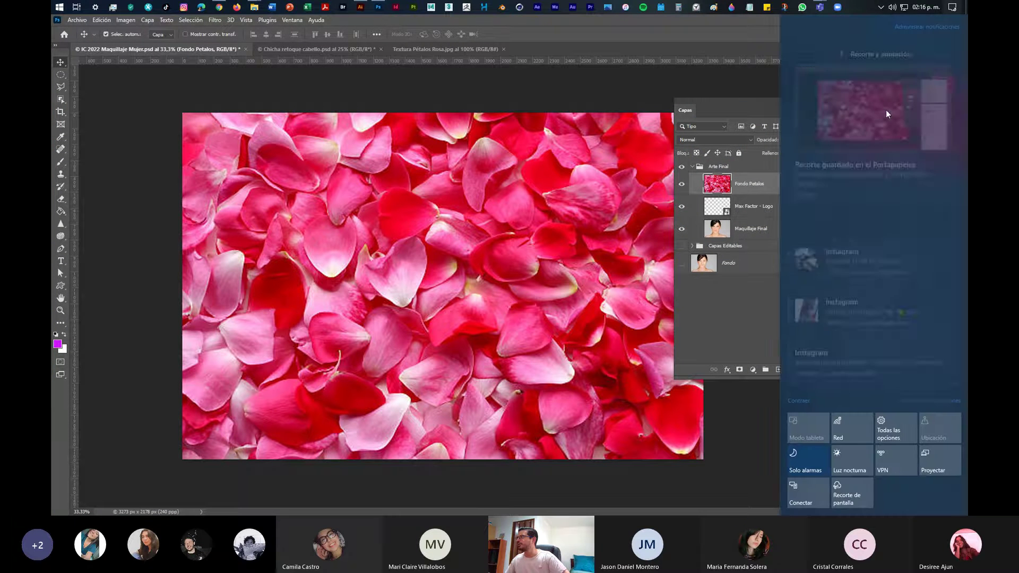
left_click(876, 114)
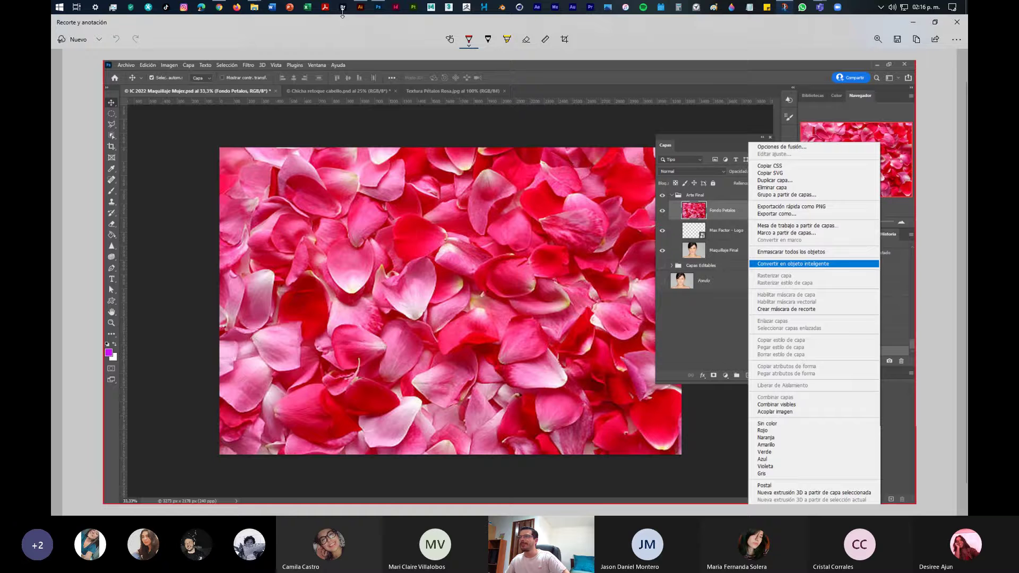
Circle the Convertir en objeto inteligente option in the screenshot with the red pen
left_click(468, 41)
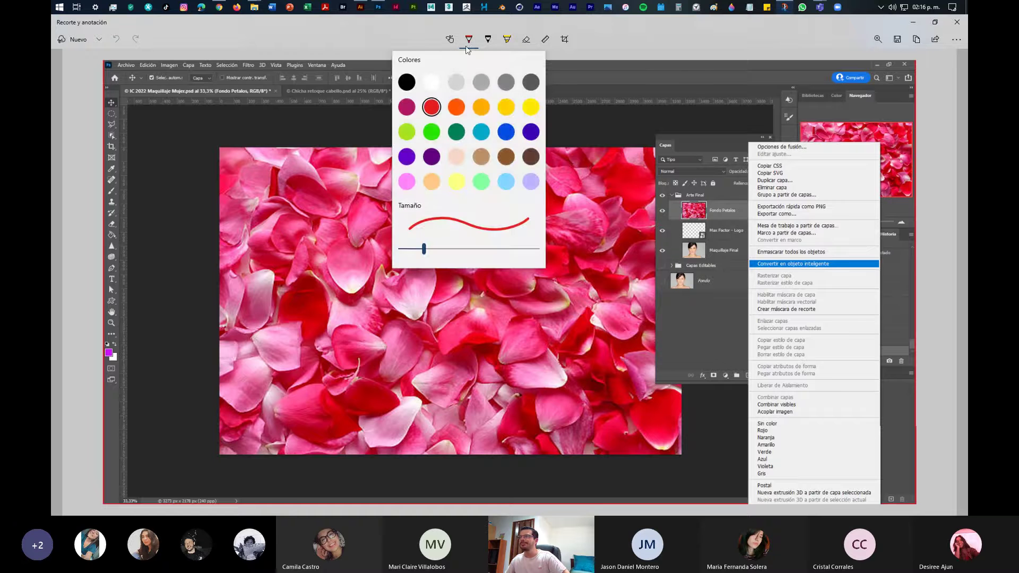
left_click(468, 40)
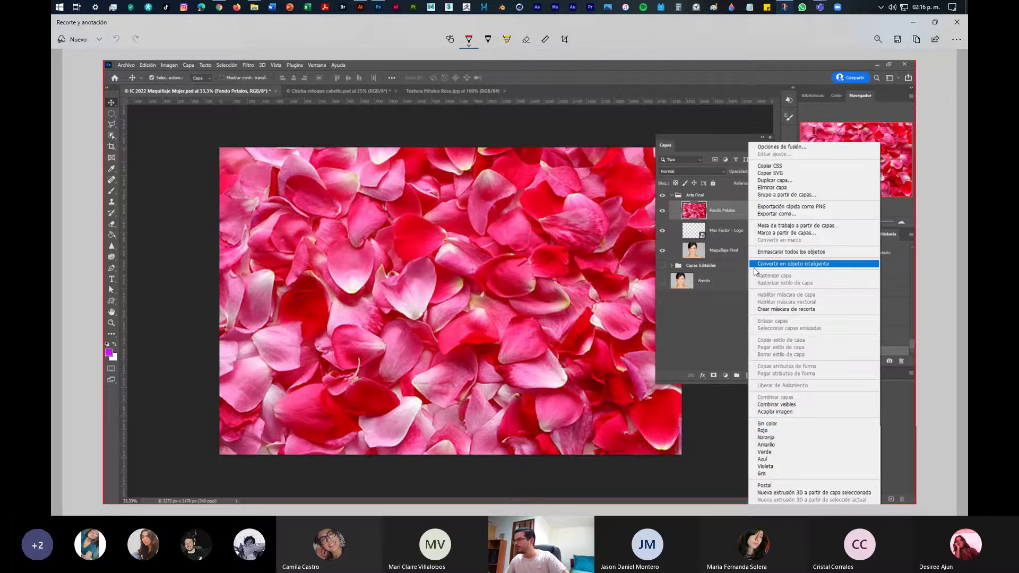
mouse_move(758, 269)
left_mouse_down()
mouse_move(840, 265)
mouse_move(758, 259)
mouse_move(760, 273)
left_mouse_up()
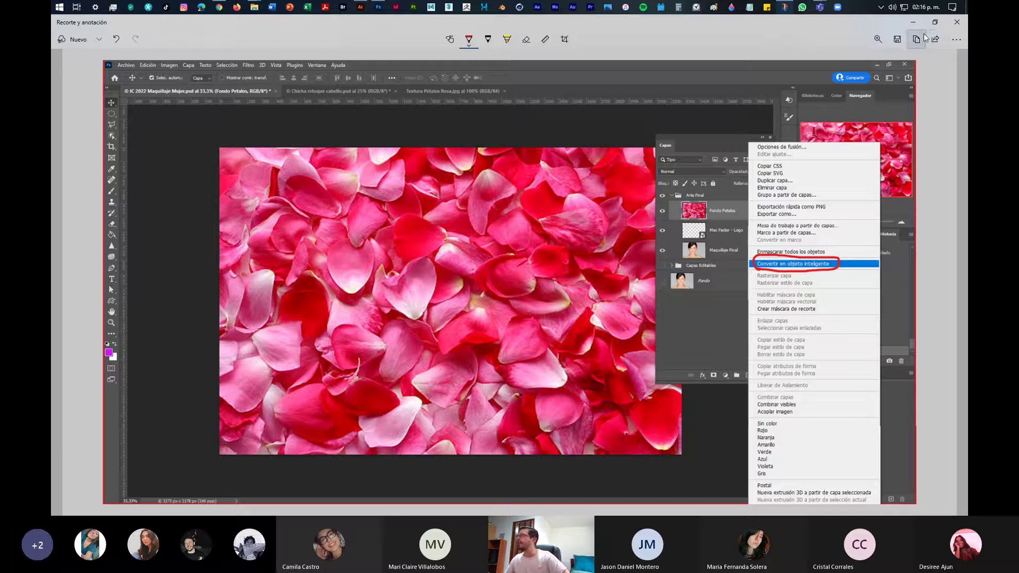
Save the annotated screenshot in Downloads as a PNG named Convertir en Objeto Inteligente and close Recorte y anotación
left_click(910, 43)
left_click(897, 39)
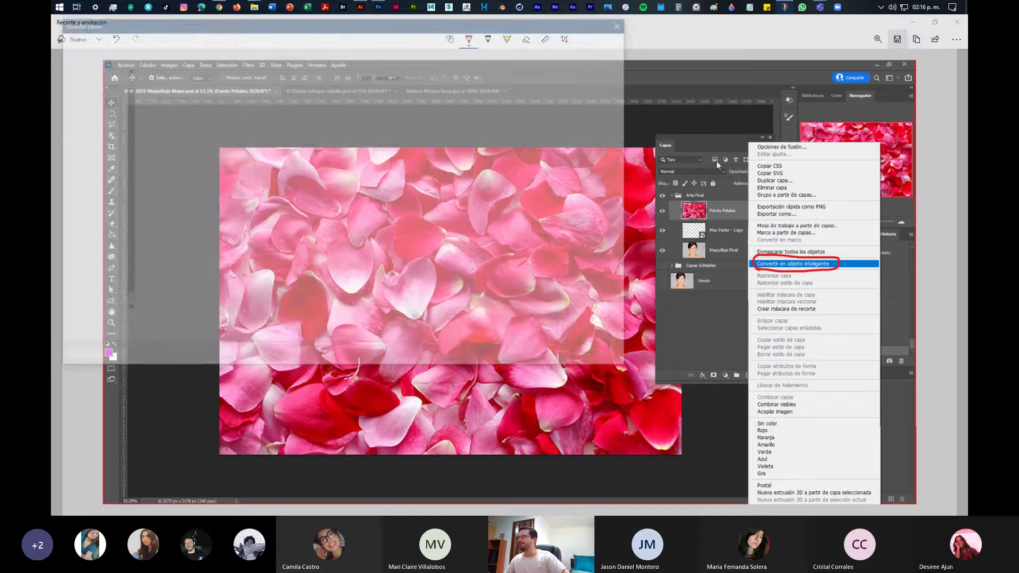
type("Con")
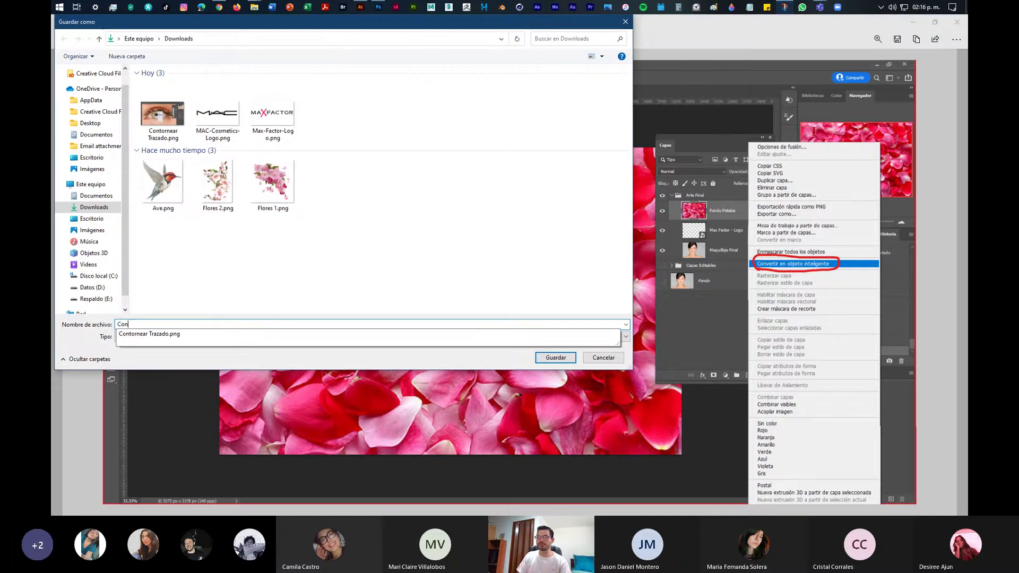
type("vertir en O")
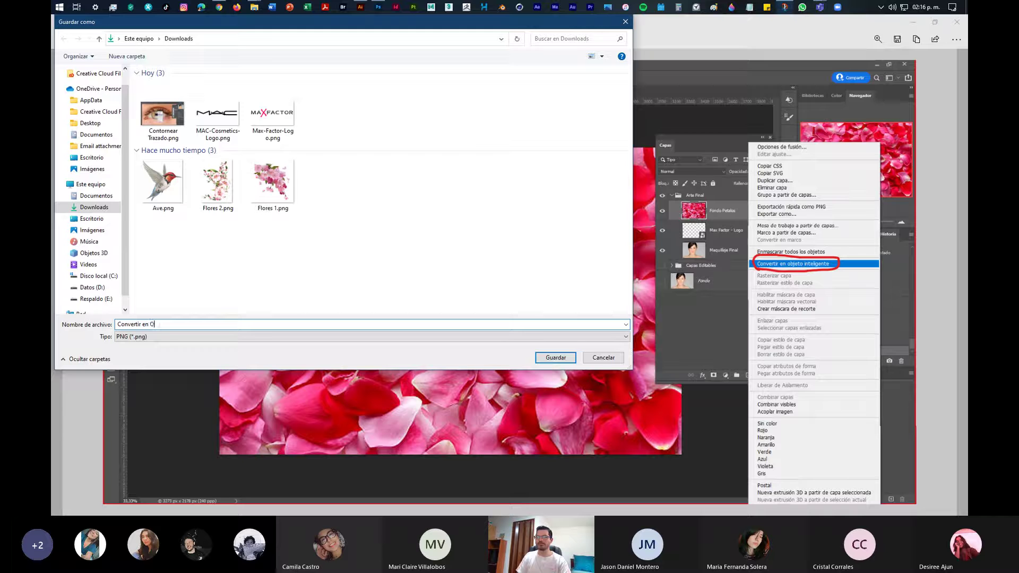
type("bjeto Inteligente")
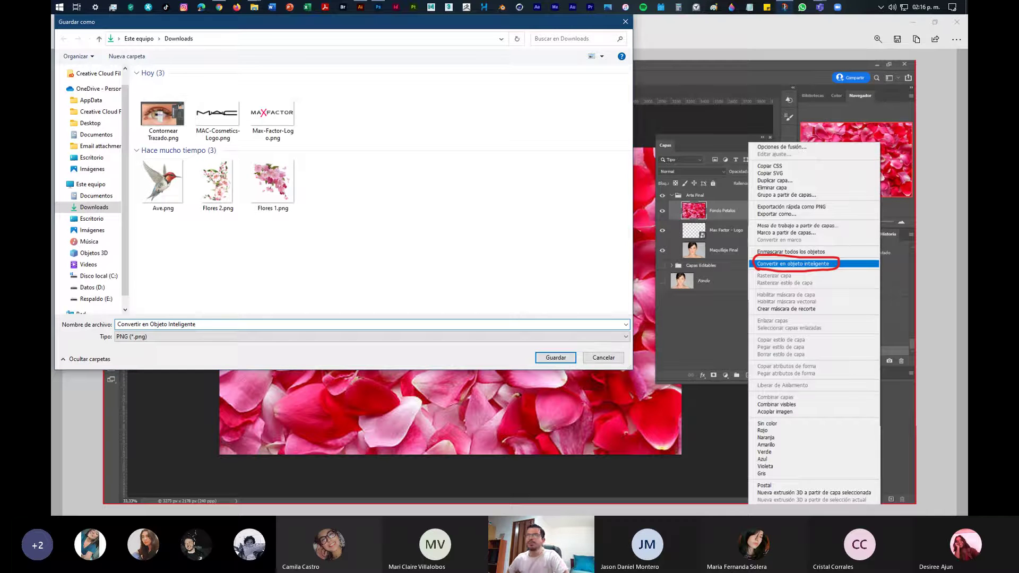
left_click(555, 357)
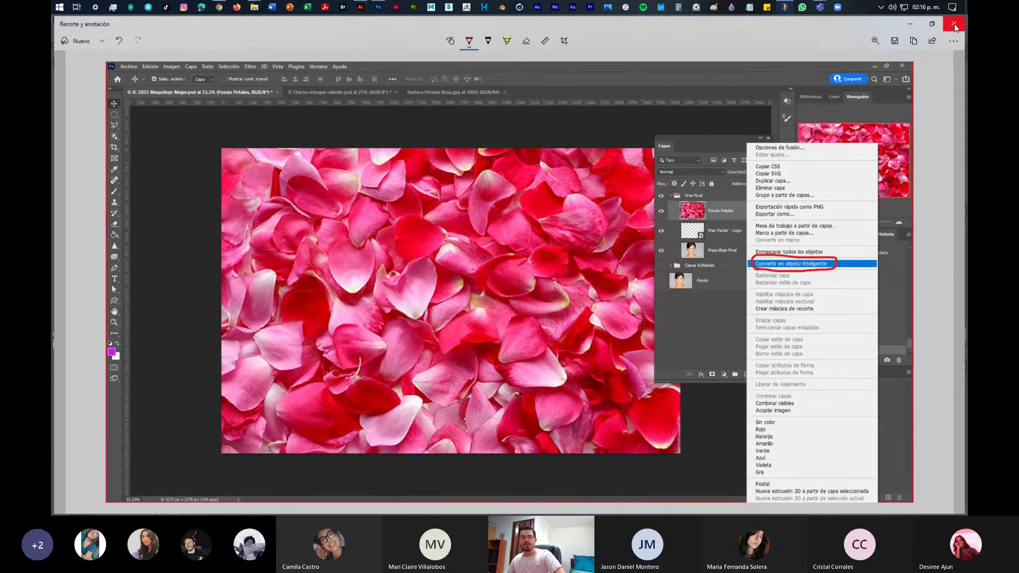
left_click(954, 24)
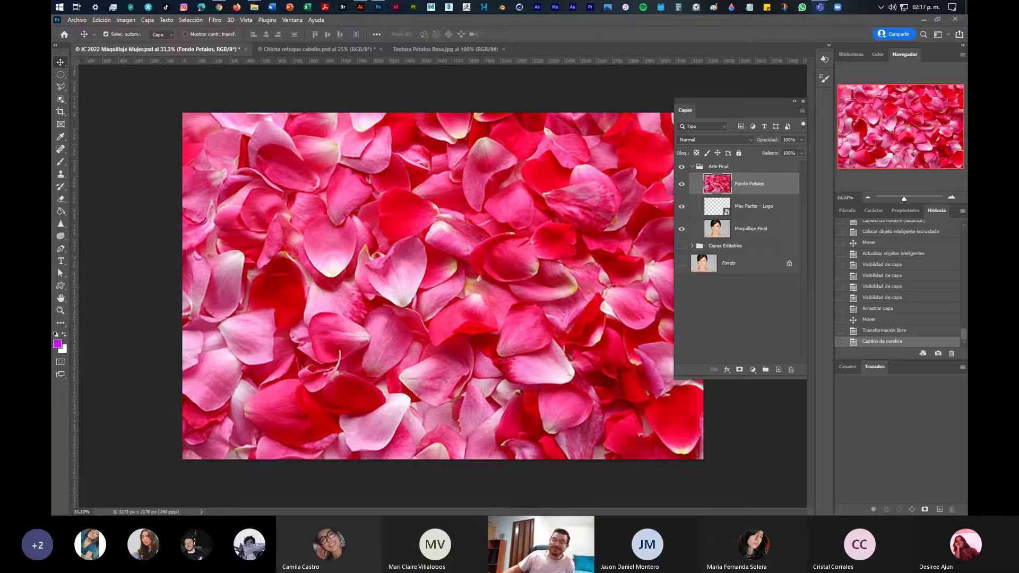
Switch to WhatsApp Web, send the annotated screenshot as a photo to the Diseño Compu II group, and return to Photoshop
left_click(220, 8)
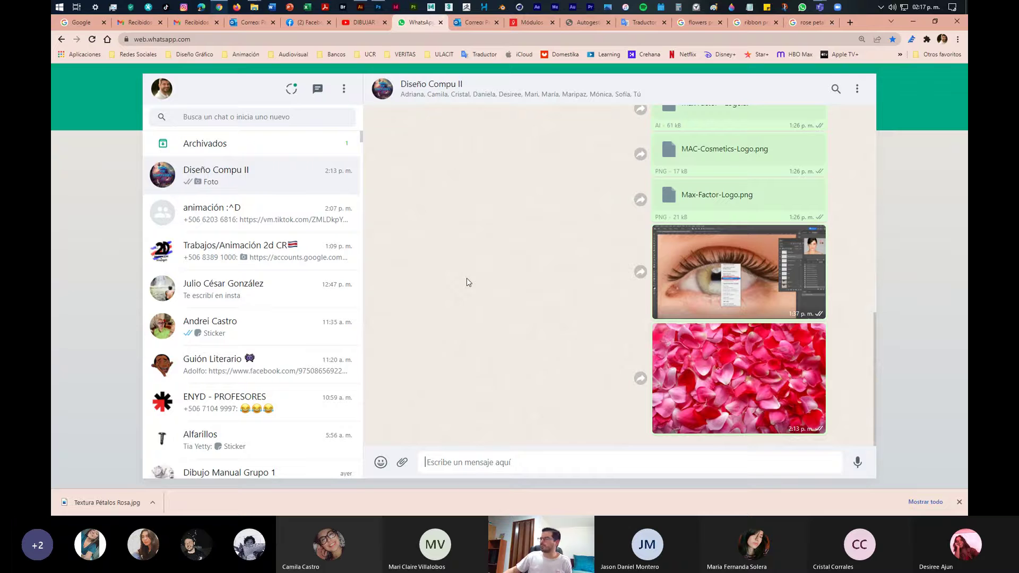
left_click(402, 463)
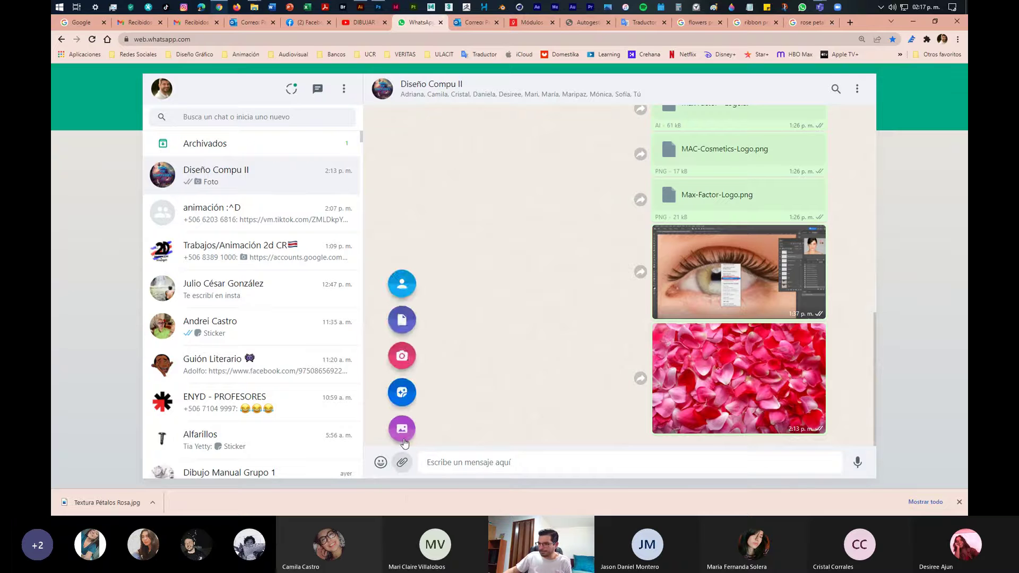
left_click(402, 429)
left_click(237, 153)
left_click(797, 430)
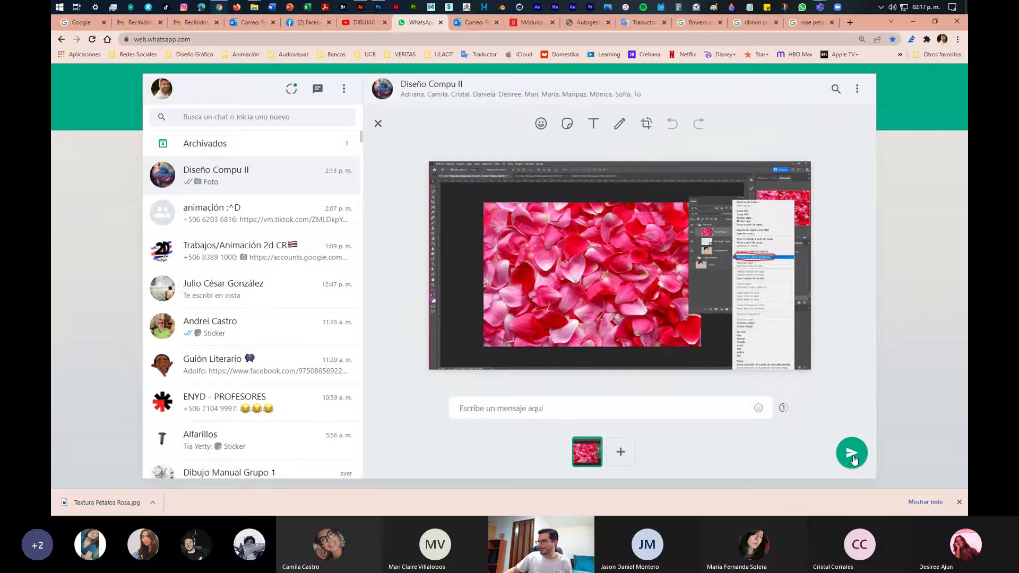
left_click(852, 454)
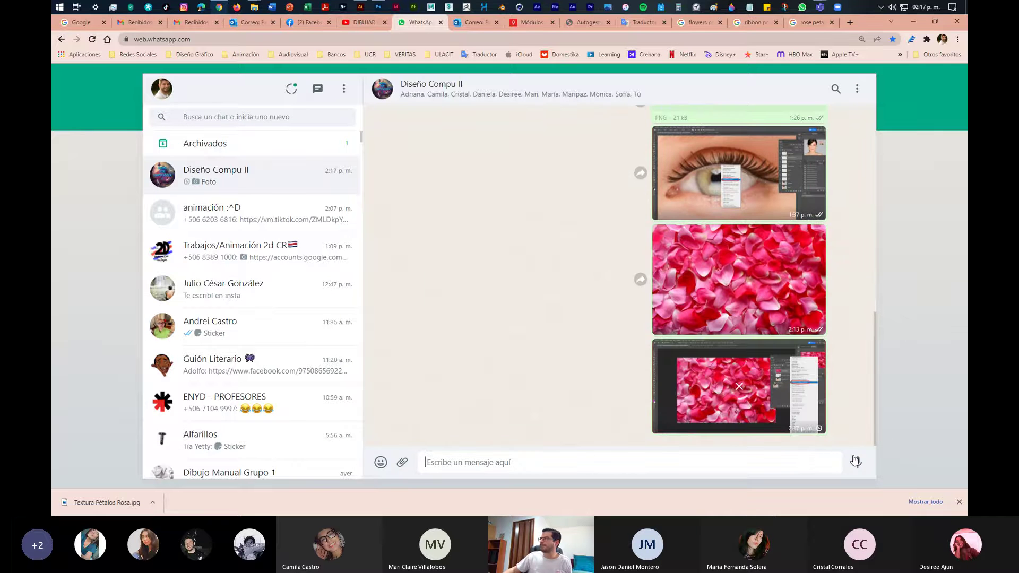
left_click(913, 21)
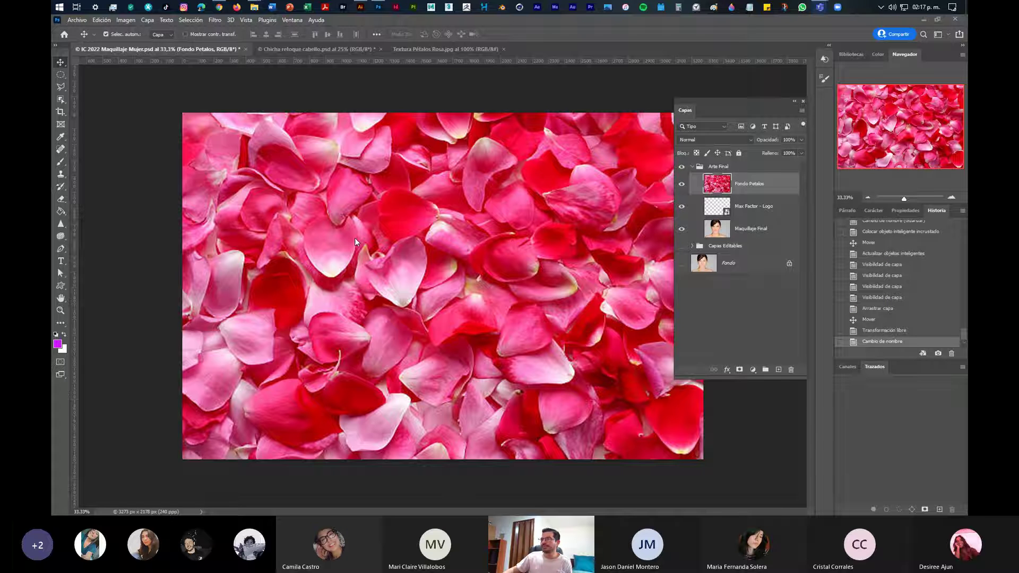
left_click(279, 49)
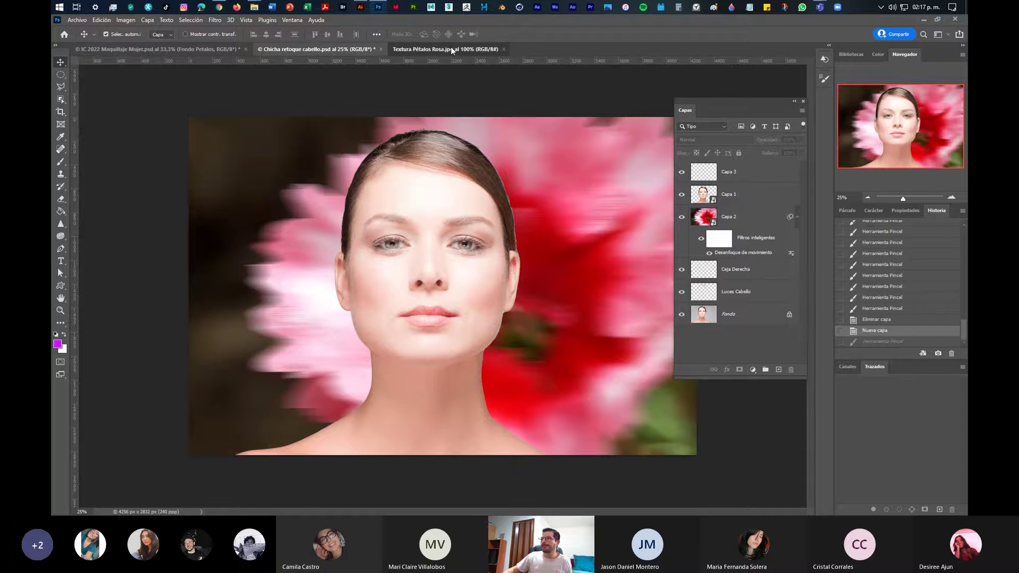
left_click(451, 49)
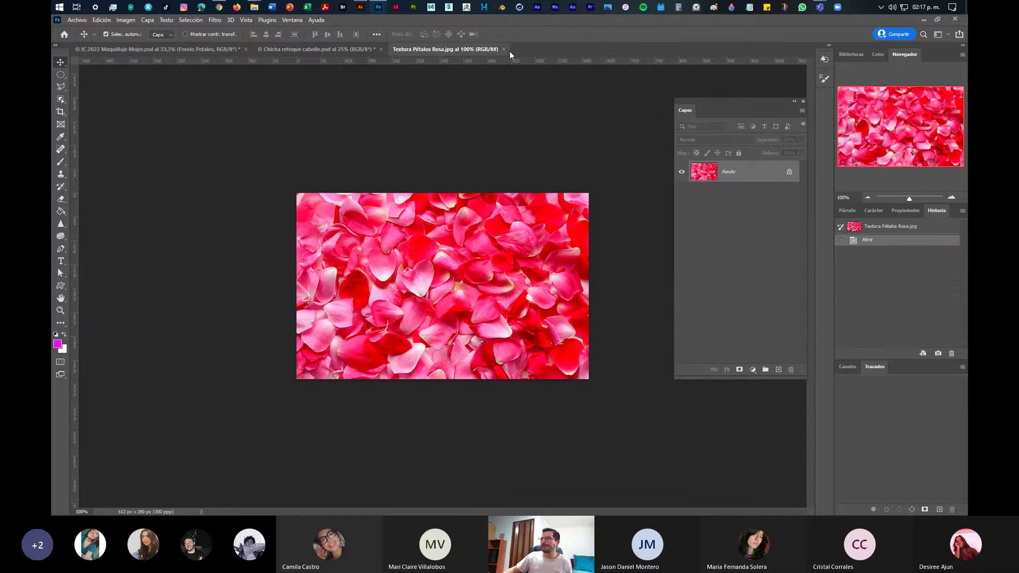
left_click(131, 49)
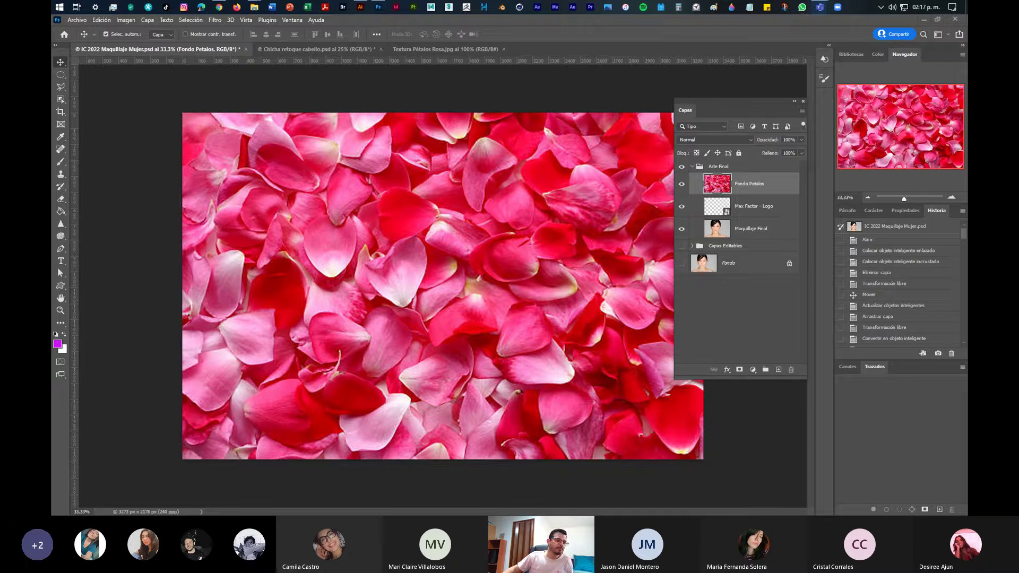
Convert the Fondo Petalos layer into a smart object
mouse_move(510, 514)
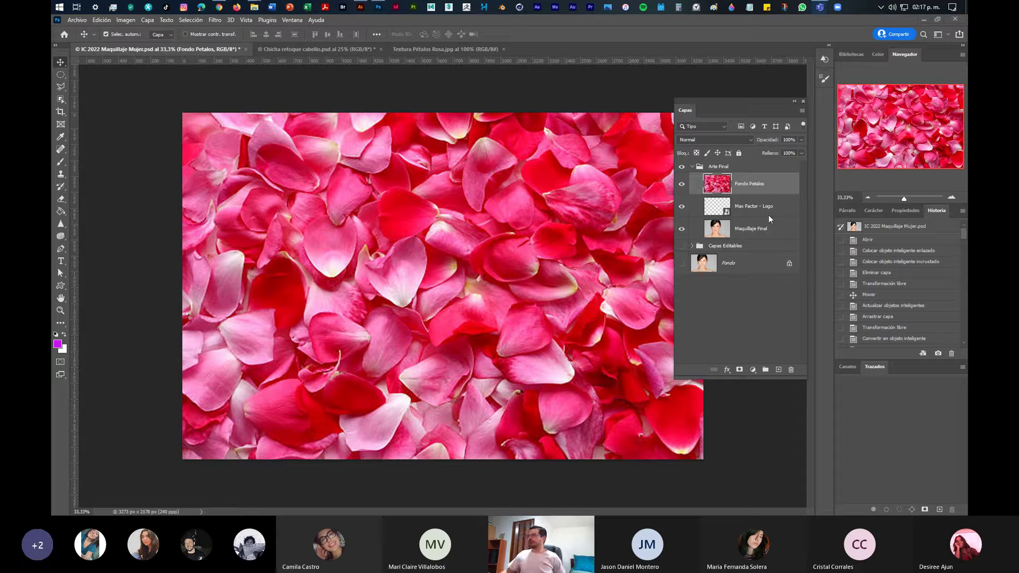
right_click(778, 188)
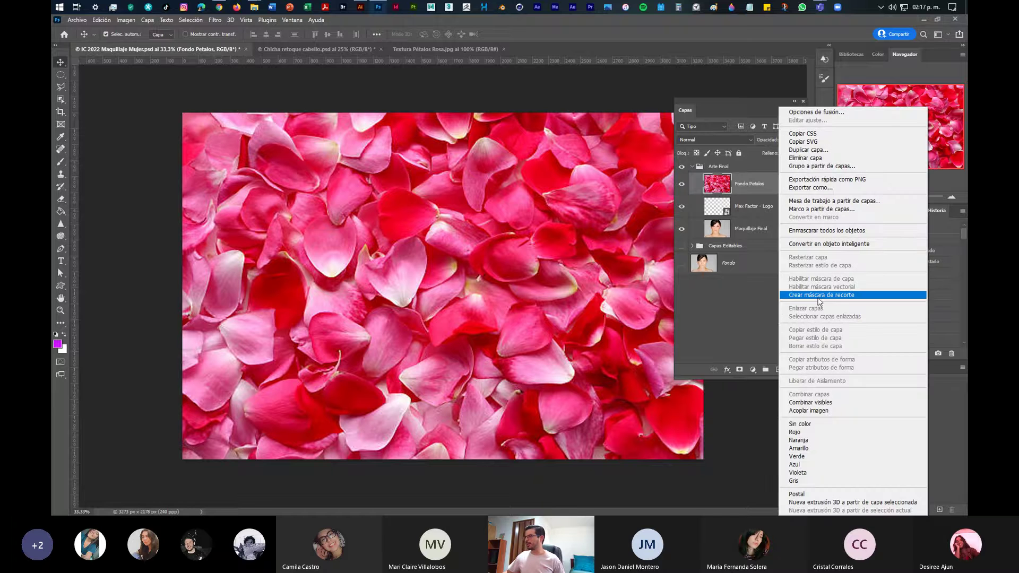
left_click(815, 244)
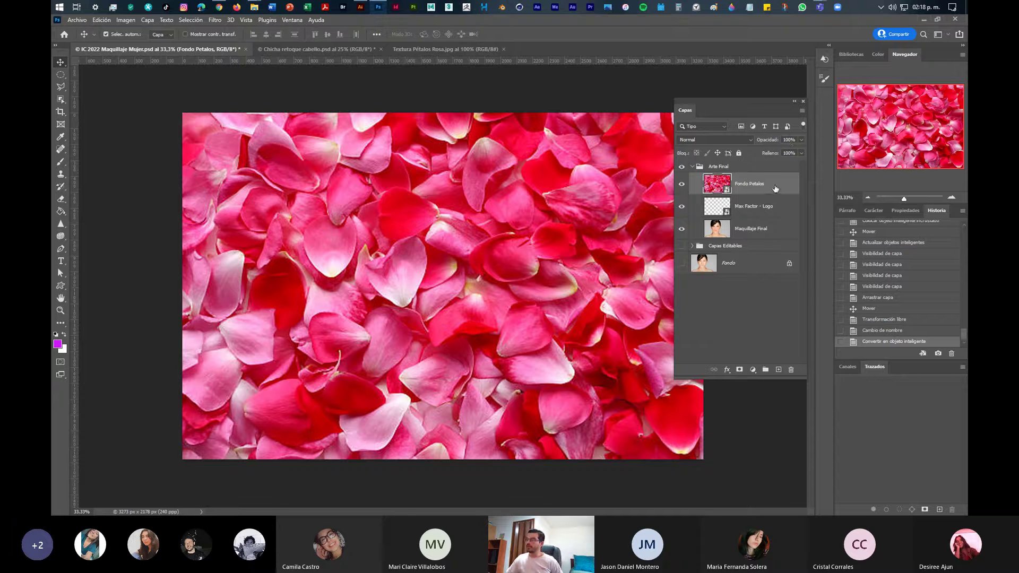
Start a Gaussian Blur filter on the Fondo Petalos smart object and move its dialog clear of the image's centre
left_click(248, 20)
left_click(271, 20)
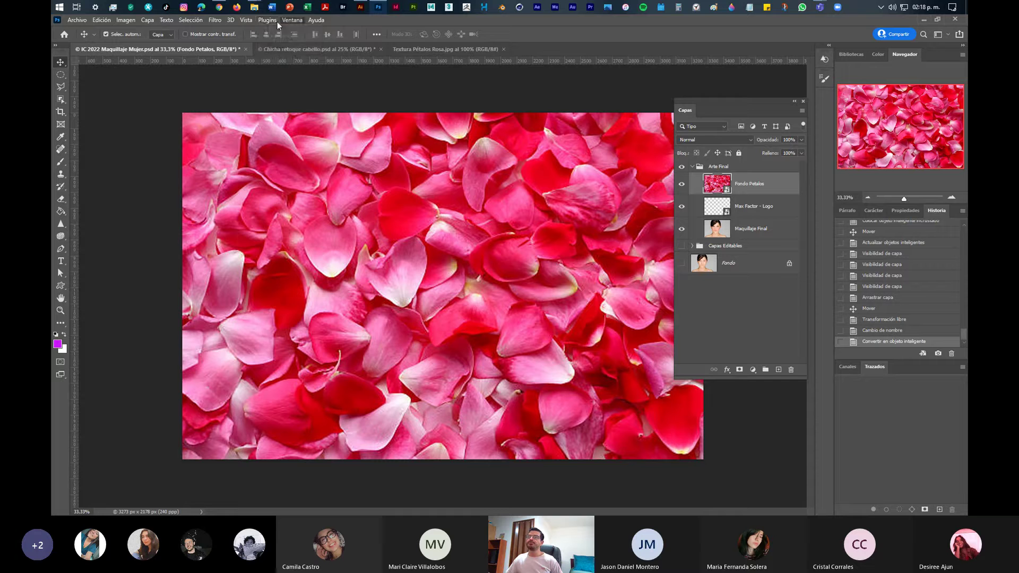
left_click(215, 20)
mouse_move(230, 153)
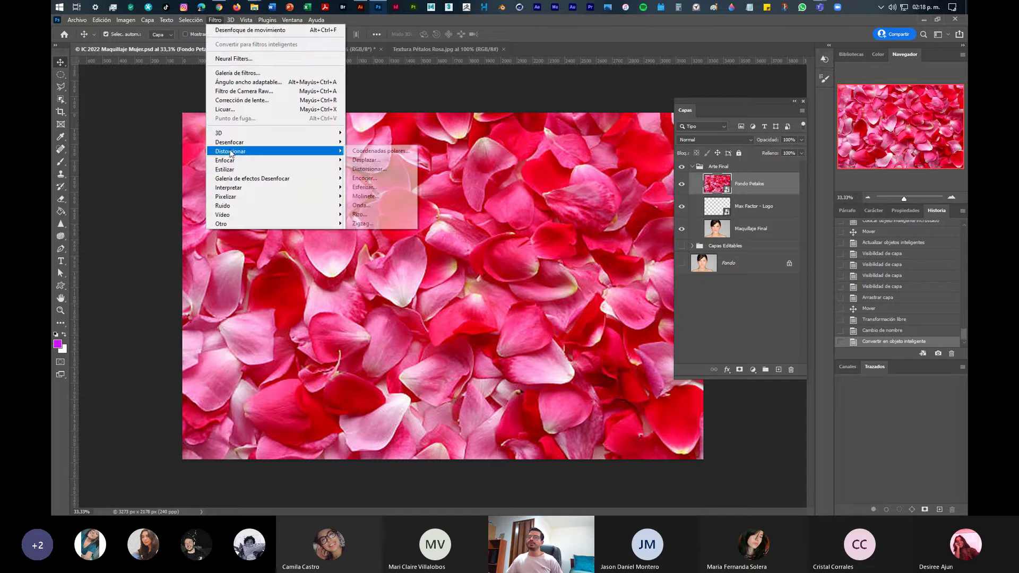
mouse_move(293, 142)
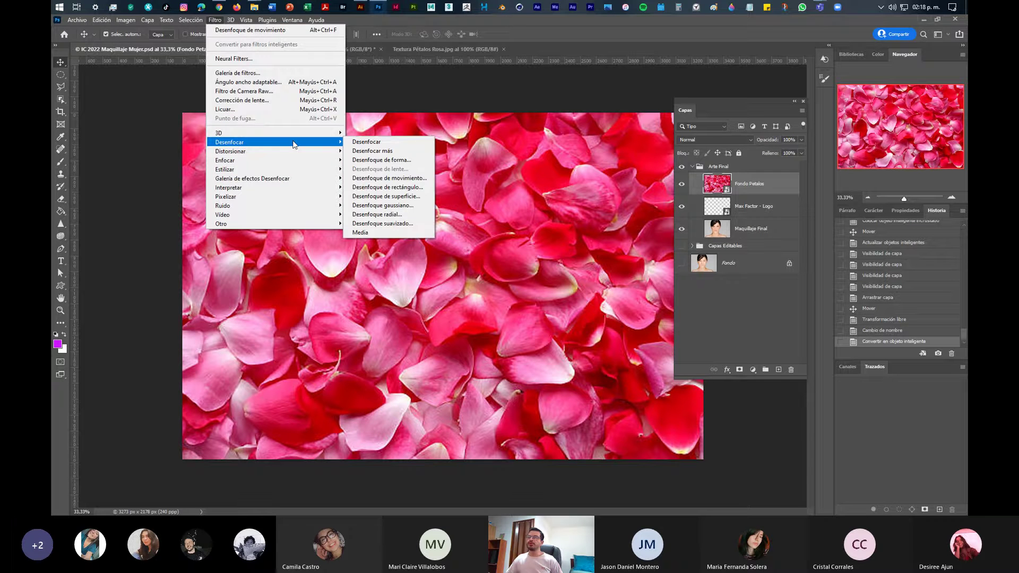
left_click(407, 206)
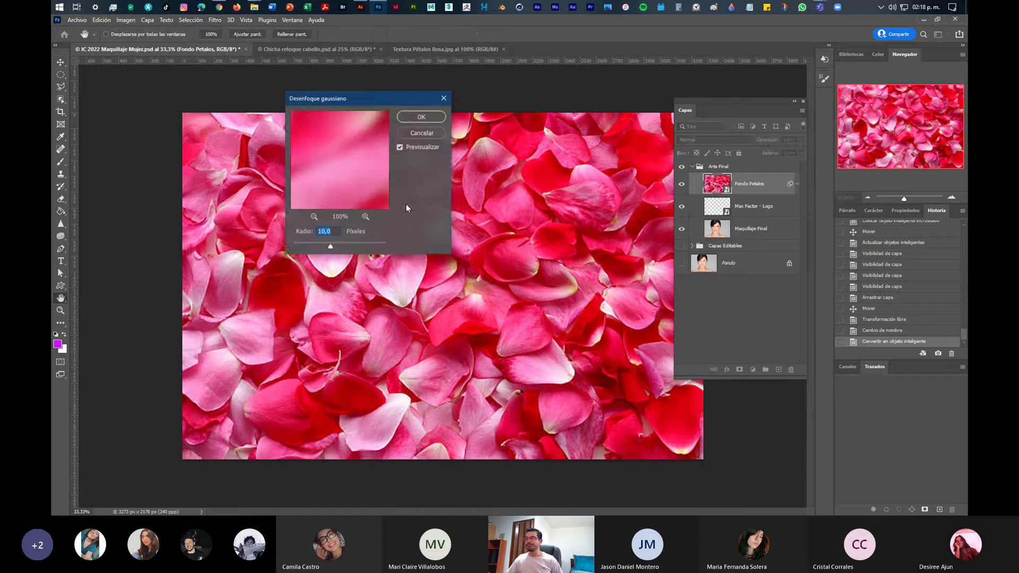
left_click_drag(403, 97, 692, 100)
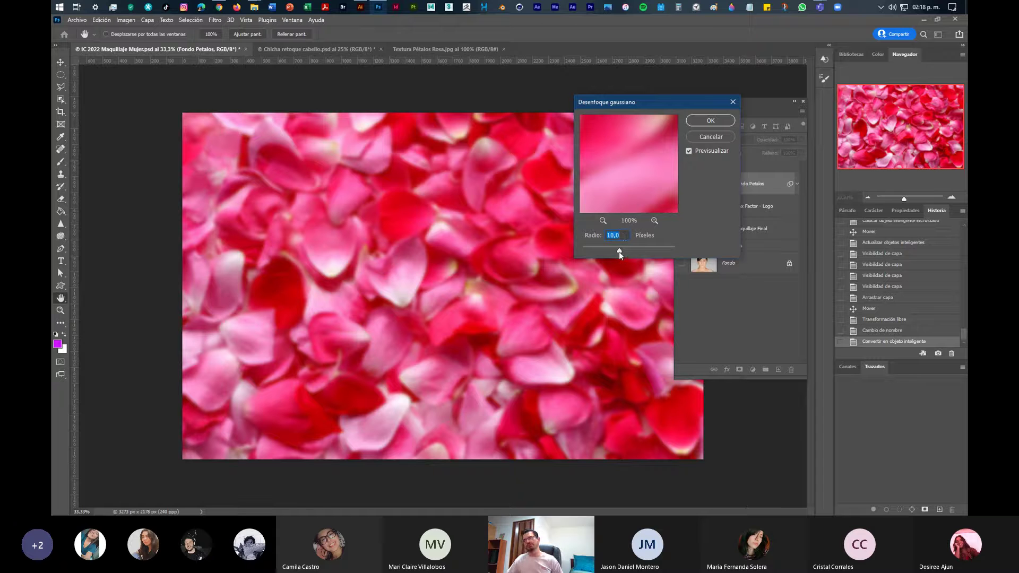
Set the Gaussian Blur radius to 10 pixels and apply it to the Fondo Petalos layer
left_click(602, 220)
left_click(602, 221)
left_click(602, 221)
left_click(602, 220)
left_click(602, 221)
left_click(602, 221)
left_click(602, 221)
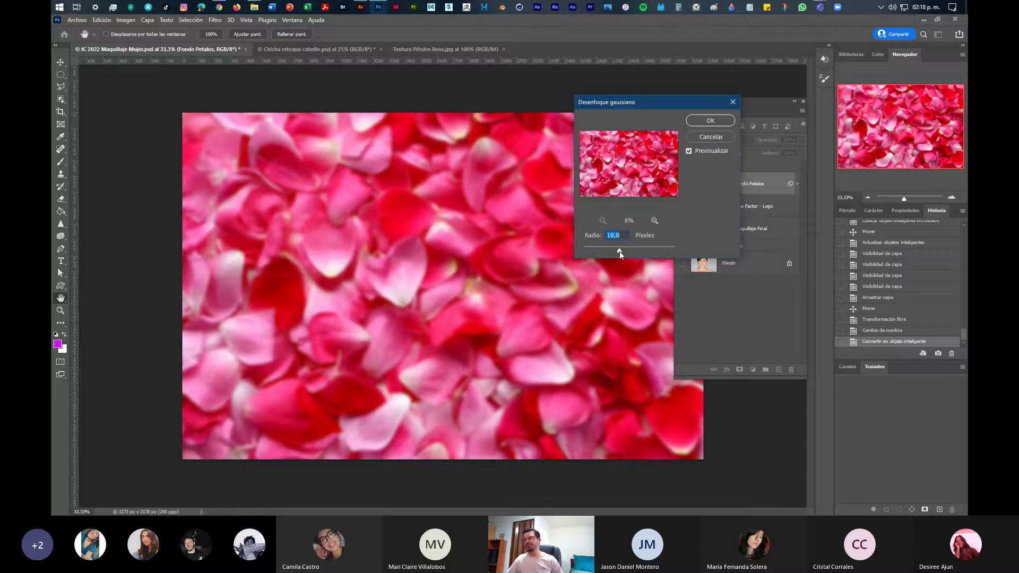
left_click_drag(619, 250, 598, 253)
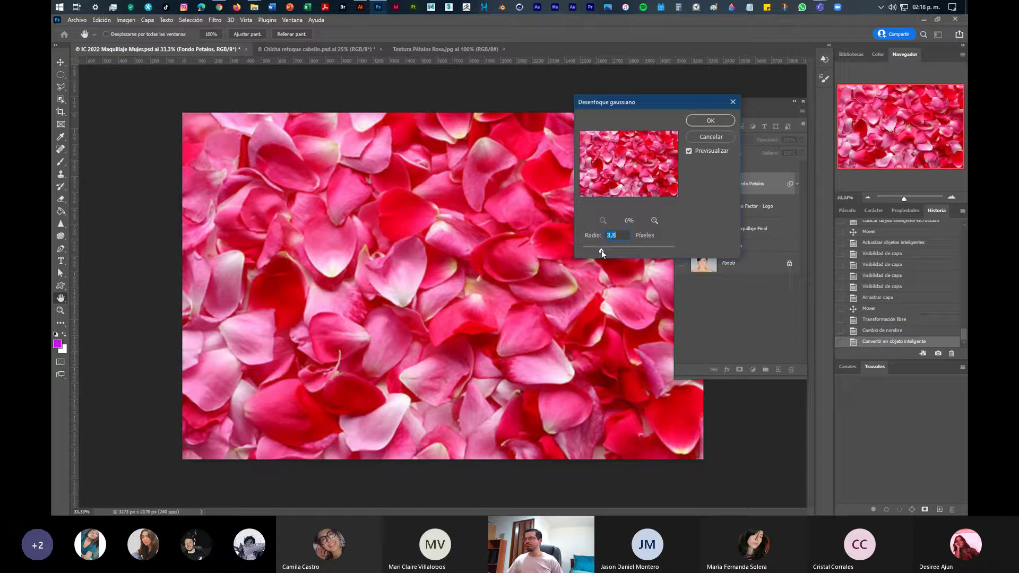
left_click_drag(610, 250, 618, 250)
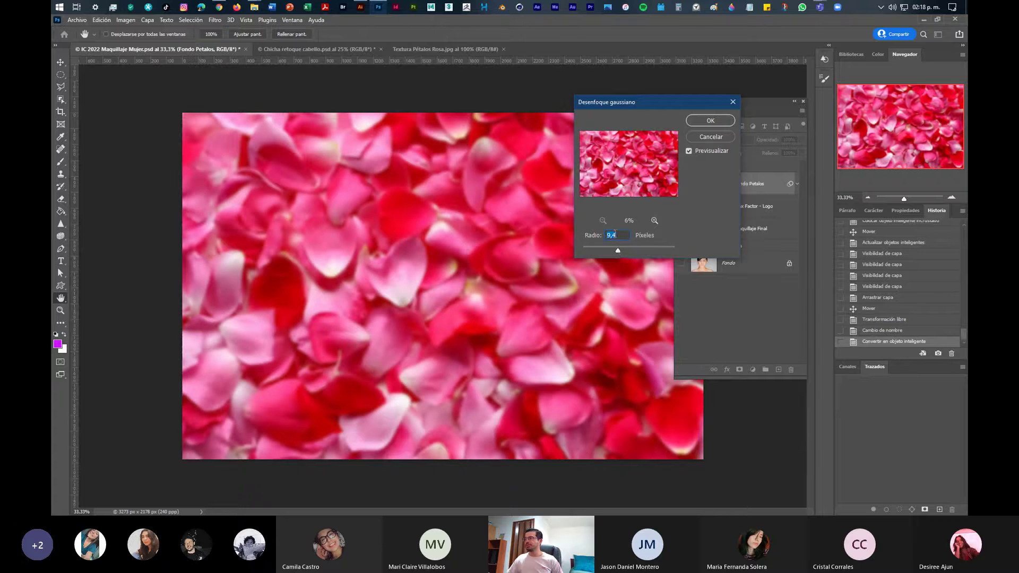
left_click_drag(580, 237, 581, 237)
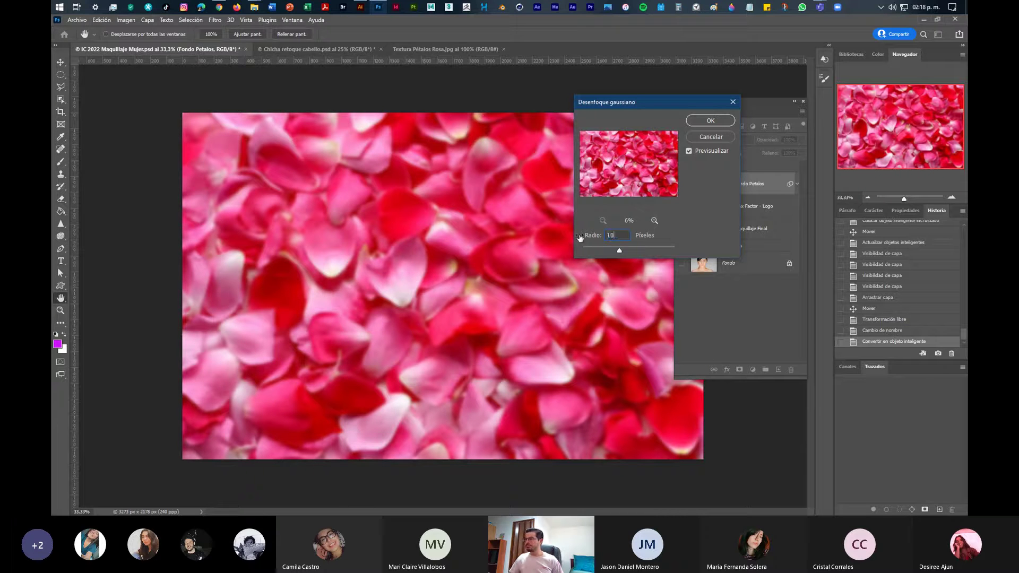
left_click(710, 121)
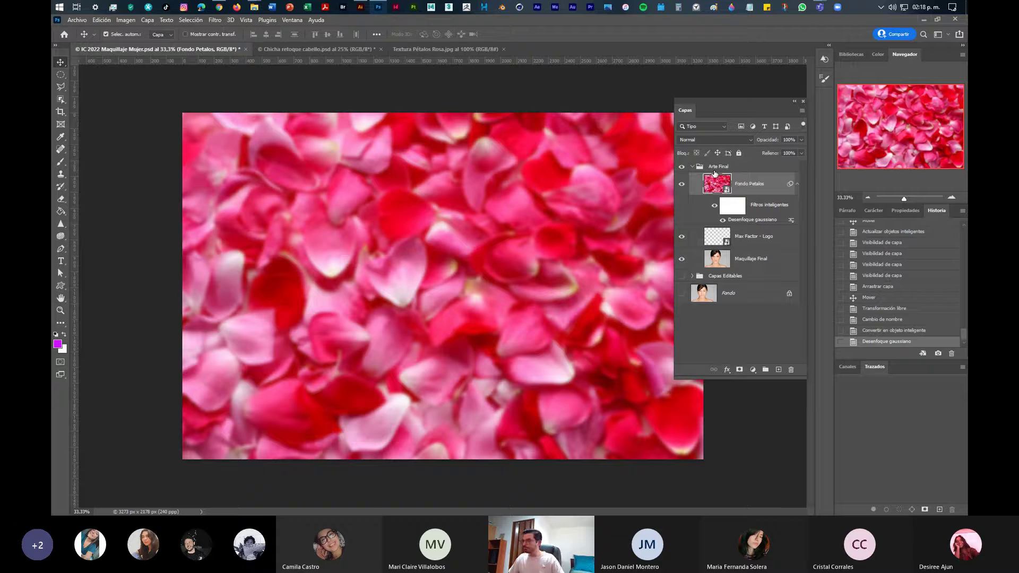
Reopen the Gaussian Blur smart filter on the Fondo Petalos layer and set its radius to 15 pixels
key("super+plus")
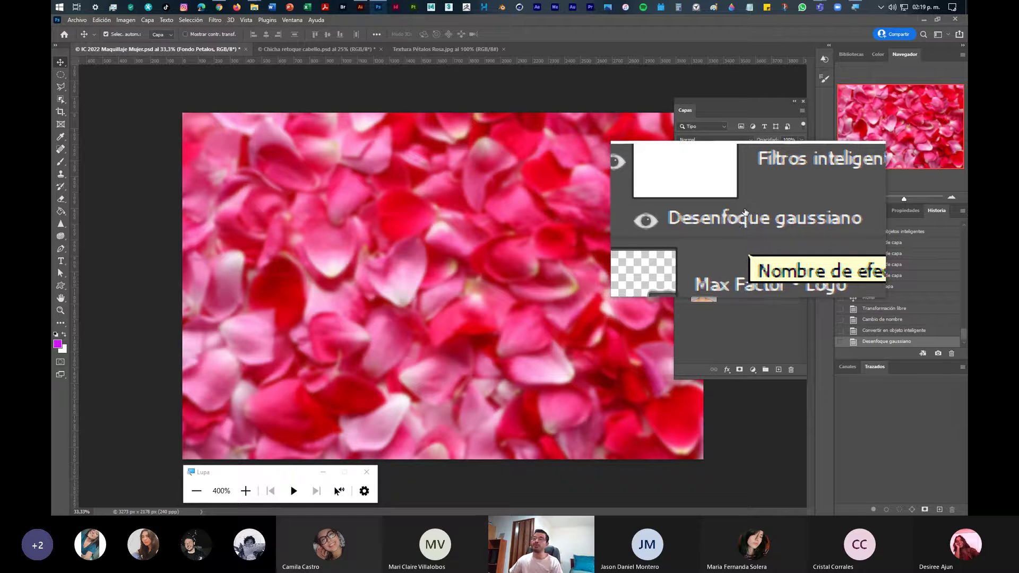
left_click(217, 20)
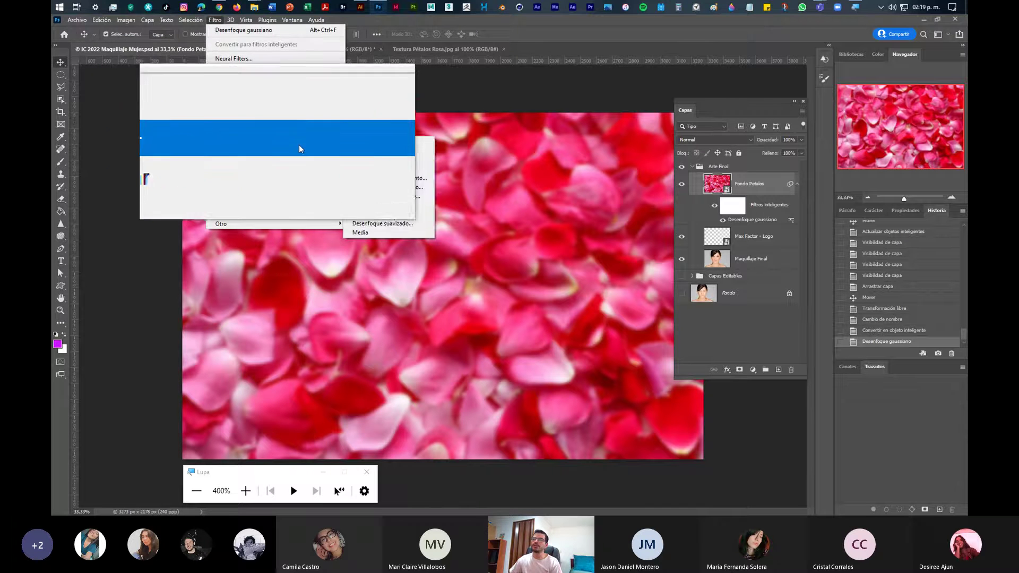
mouse_move(330, 143)
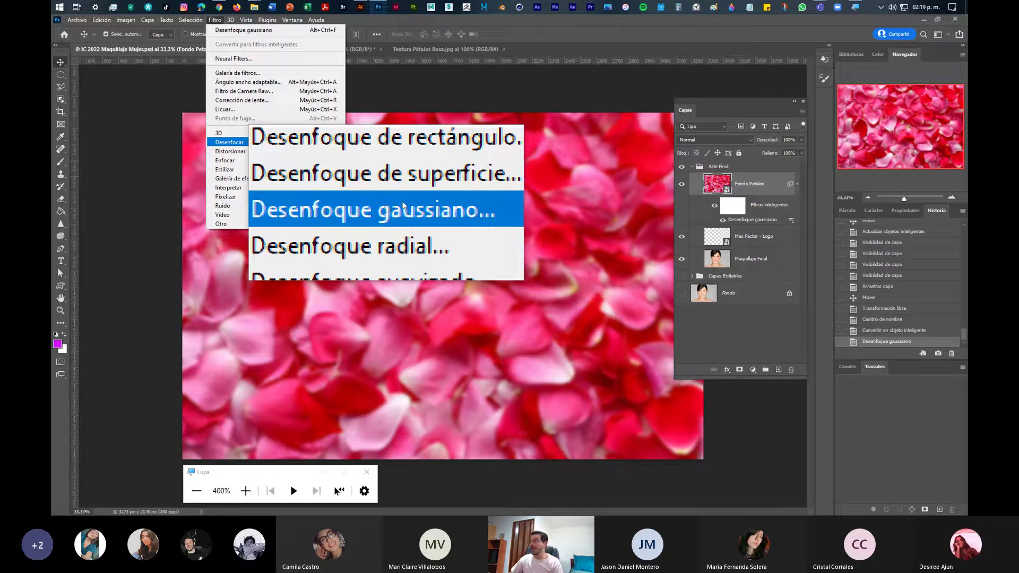
left_click(745, 223)
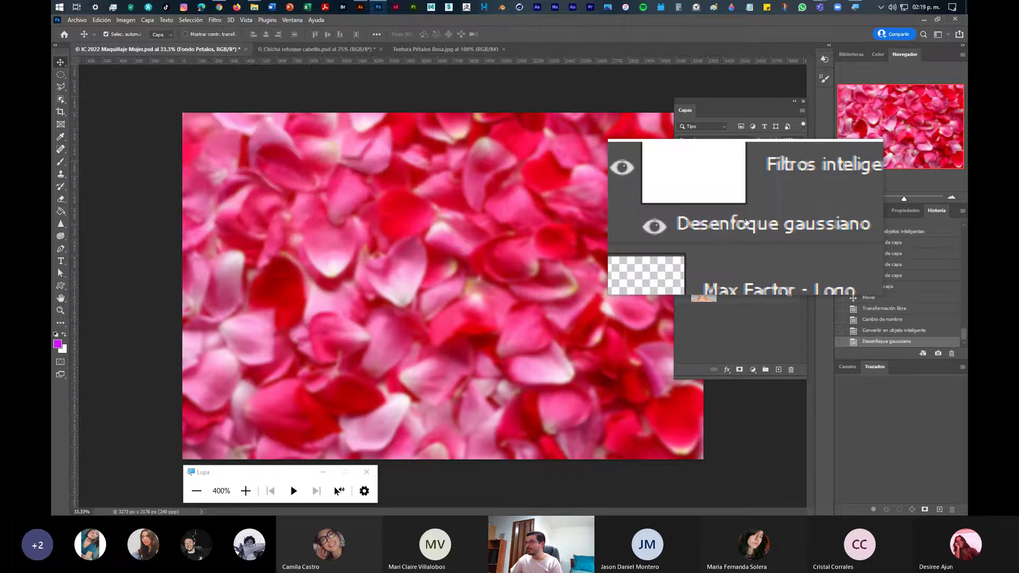
double_click(745, 222)
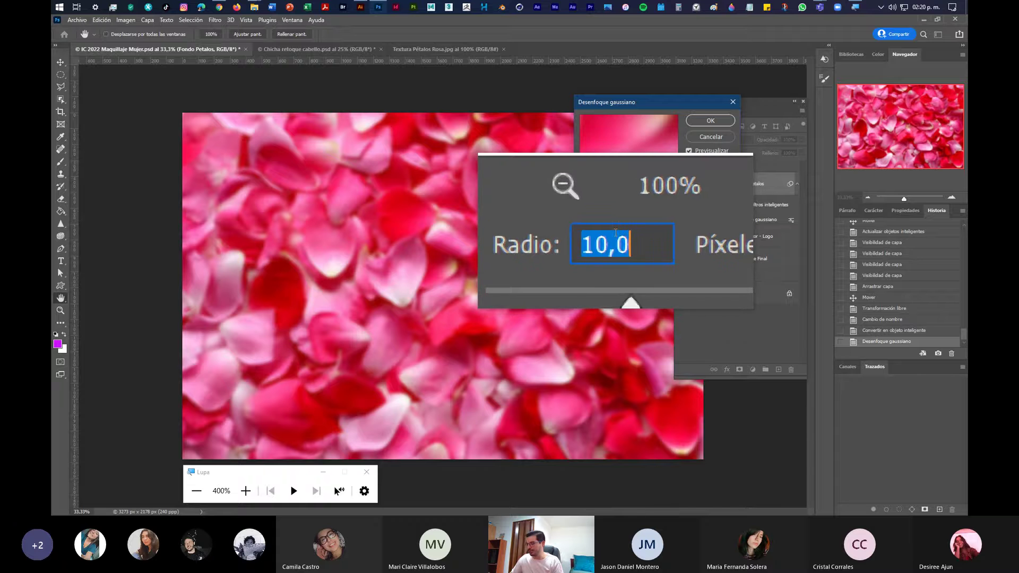
type("15")
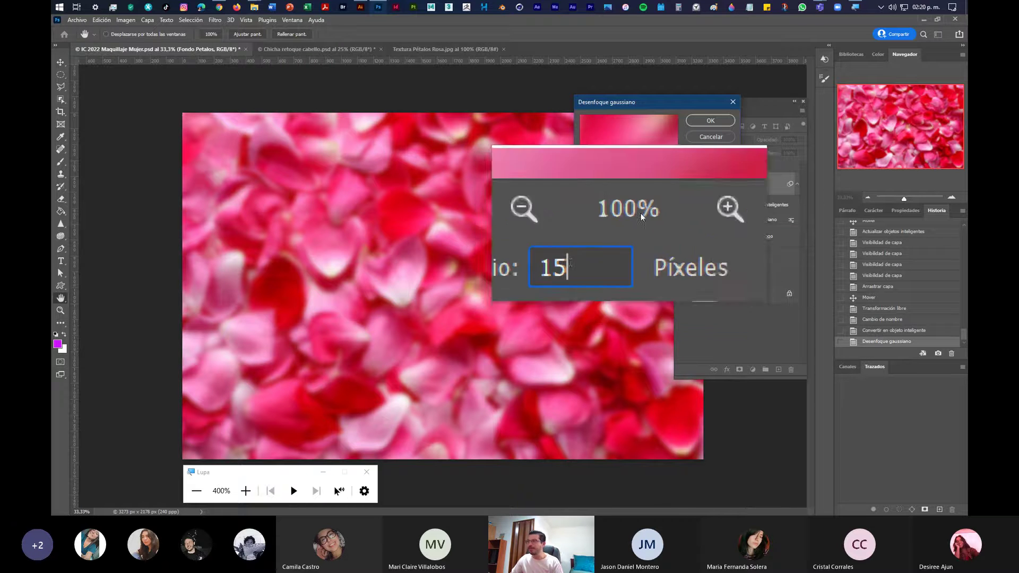
left_click(699, 127)
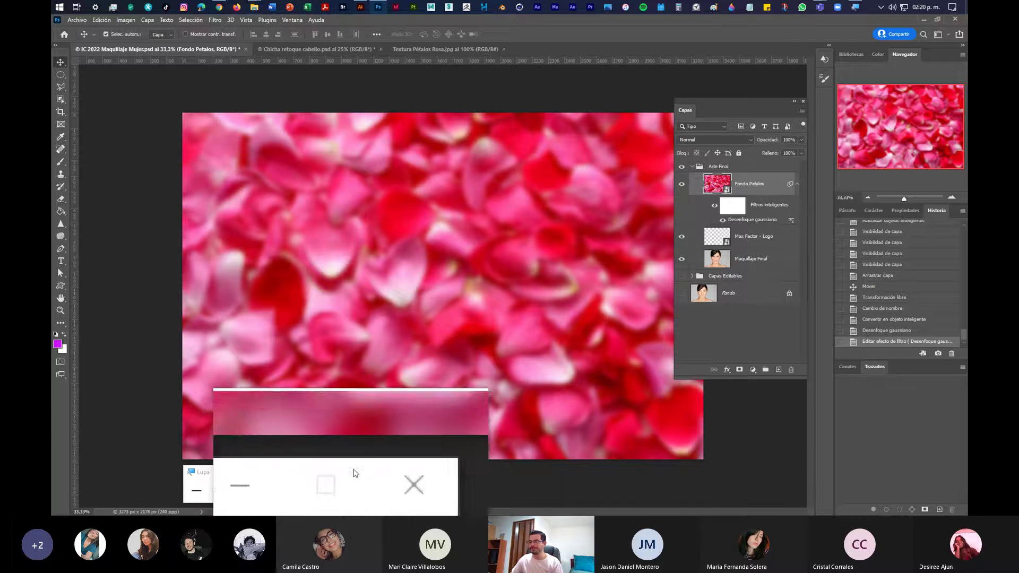
left_click(362, 470)
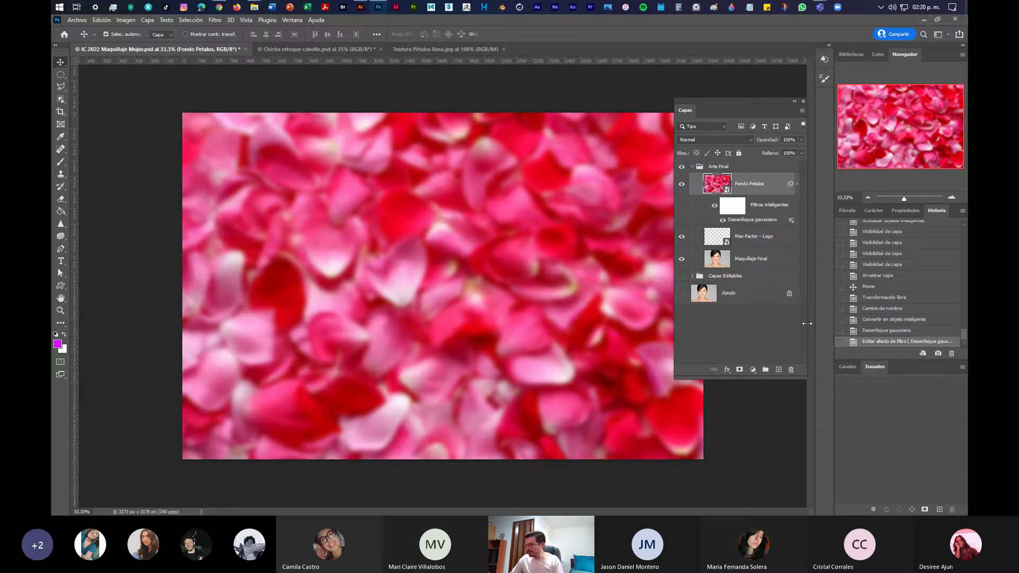
Open the Gaussian Blur filter's blending options, move the dialog over the canvas, and try Multiplicar mode at different opacities
key("super+plus")
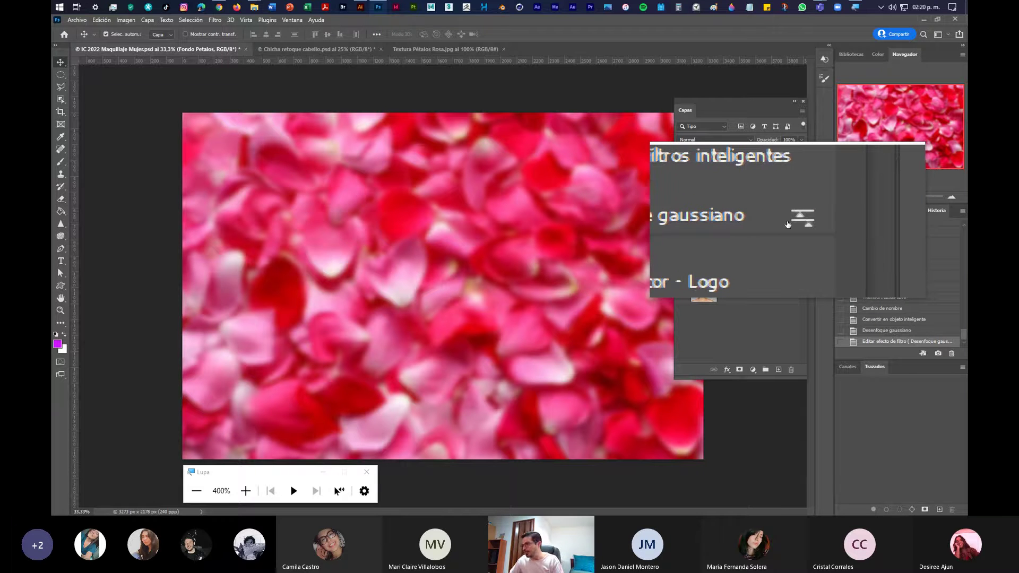
double_click(790, 223)
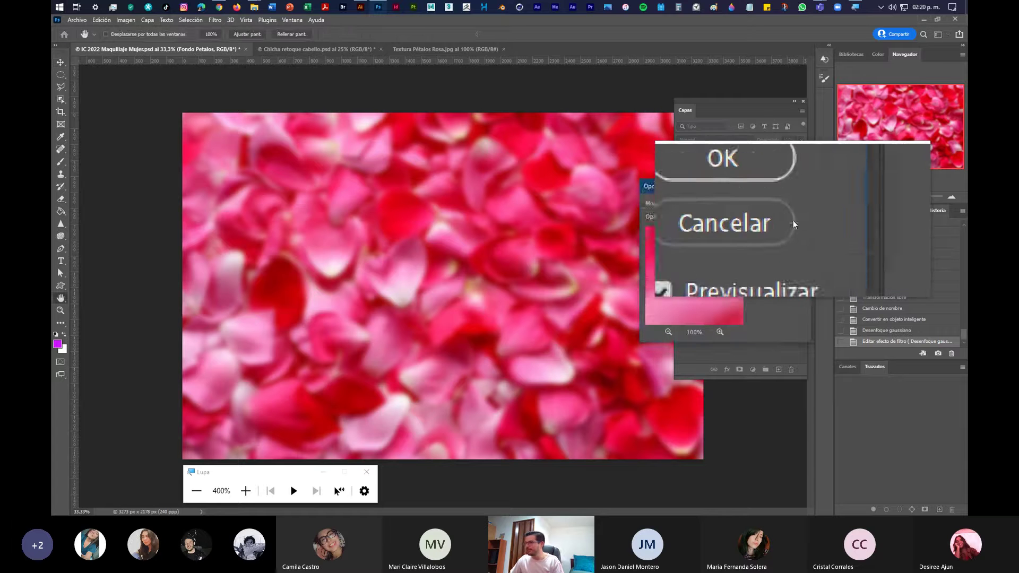
key("super+Escape")
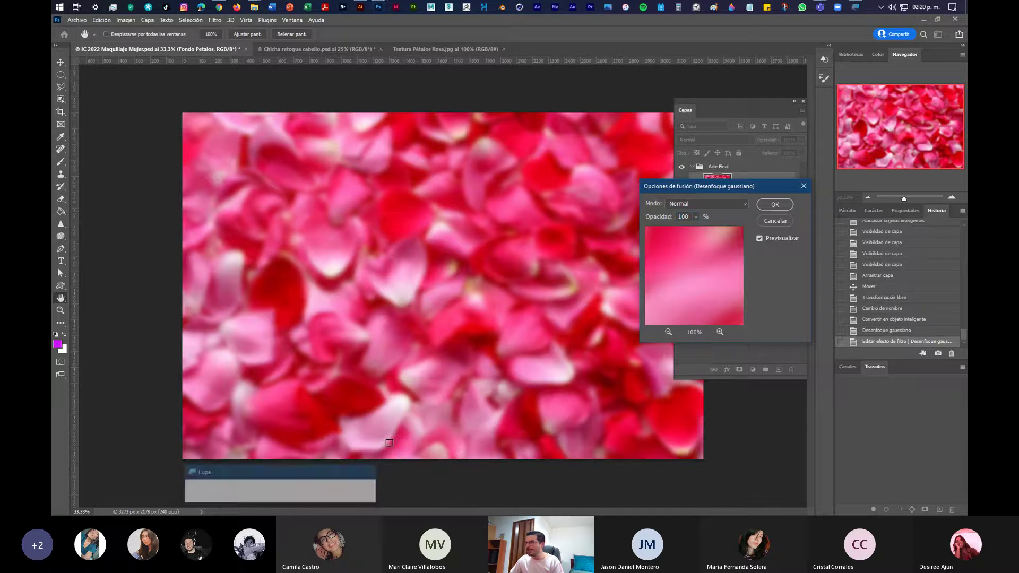
left_click_drag(774, 188, 555, 158)
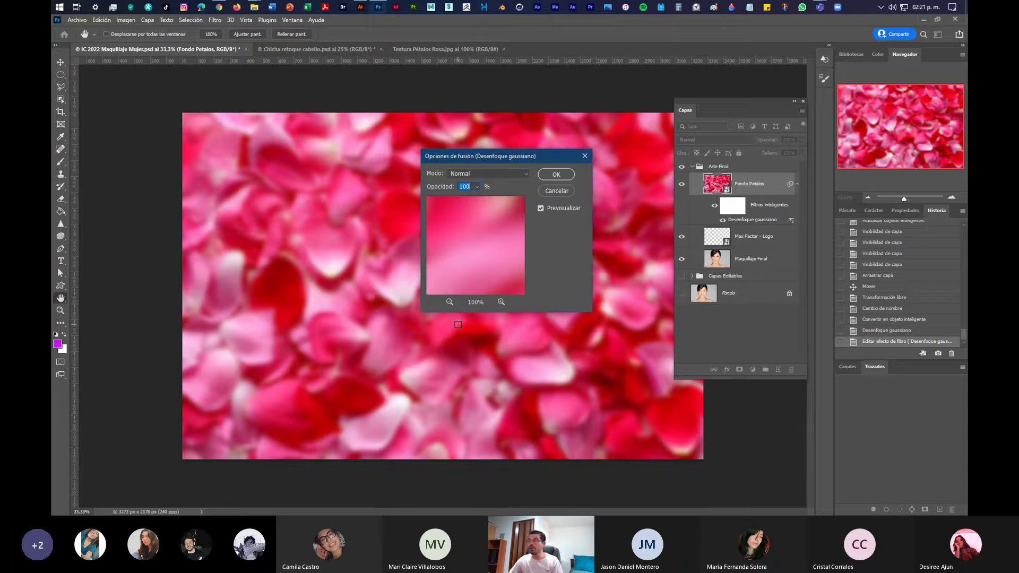
left_click(502, 177)
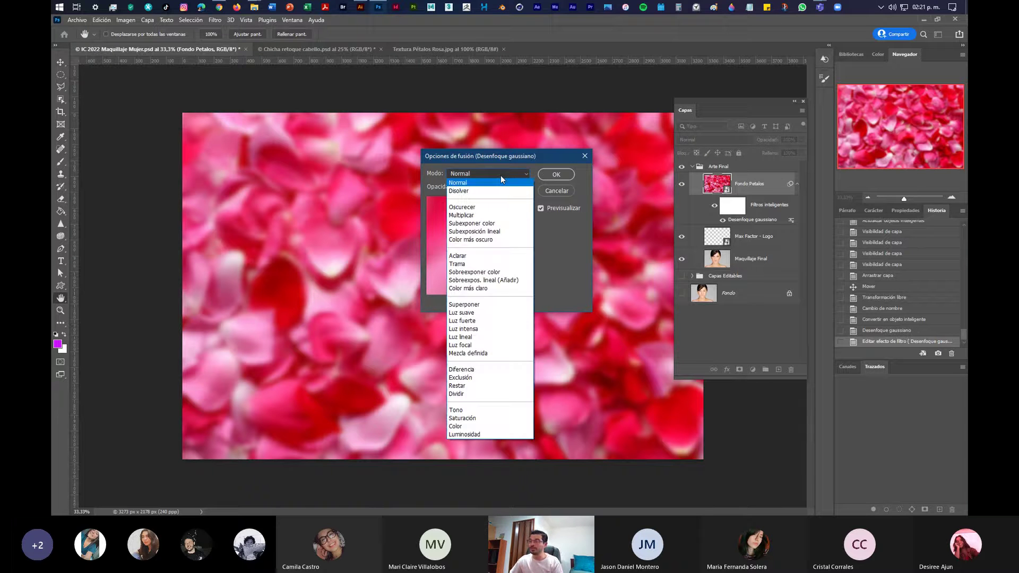
left_click(472, 215)
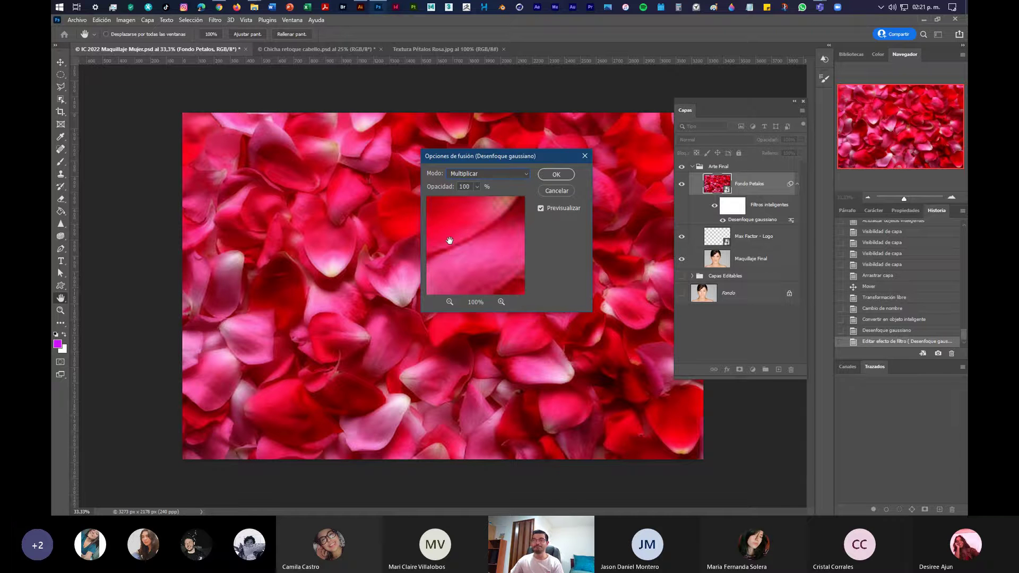
left_click(477, 187)
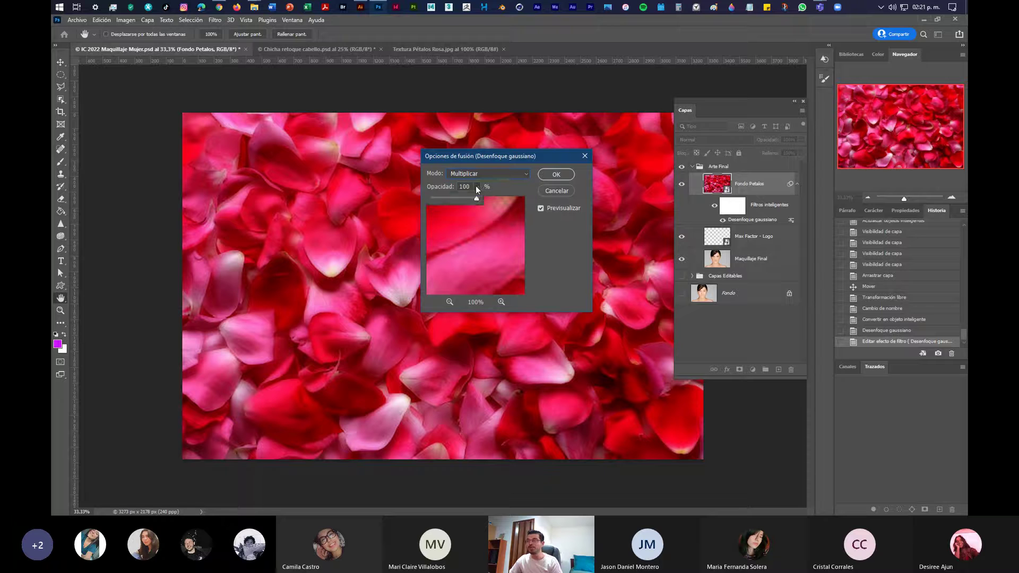
left_click_drag(475, 199, 459, 201)
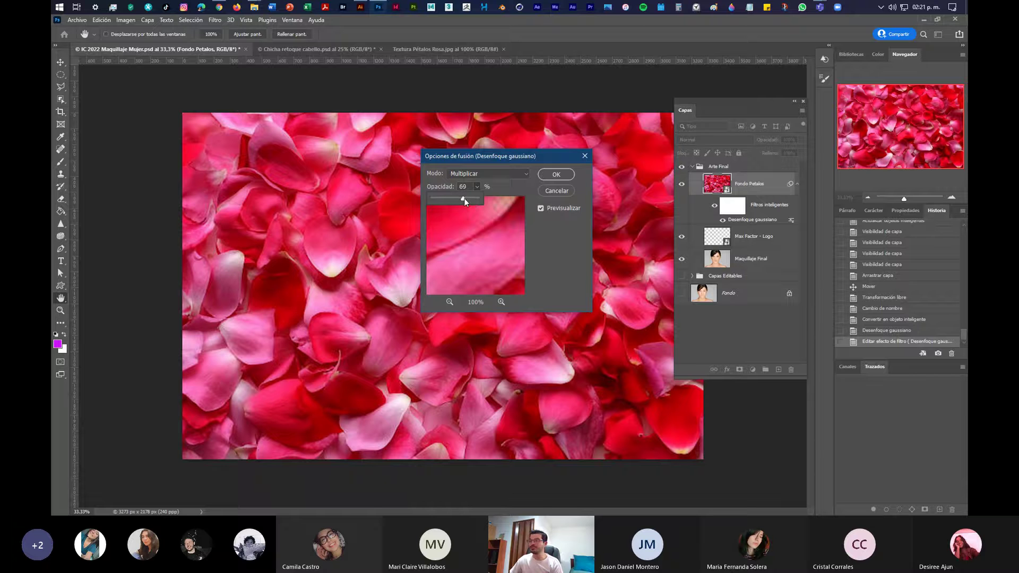
left_click_drag(464, 198, 492, 203)
Try the Superponer, Luz suave and Exclusión blending modes on the Gaussian Blur filter
left_click(513, 173)
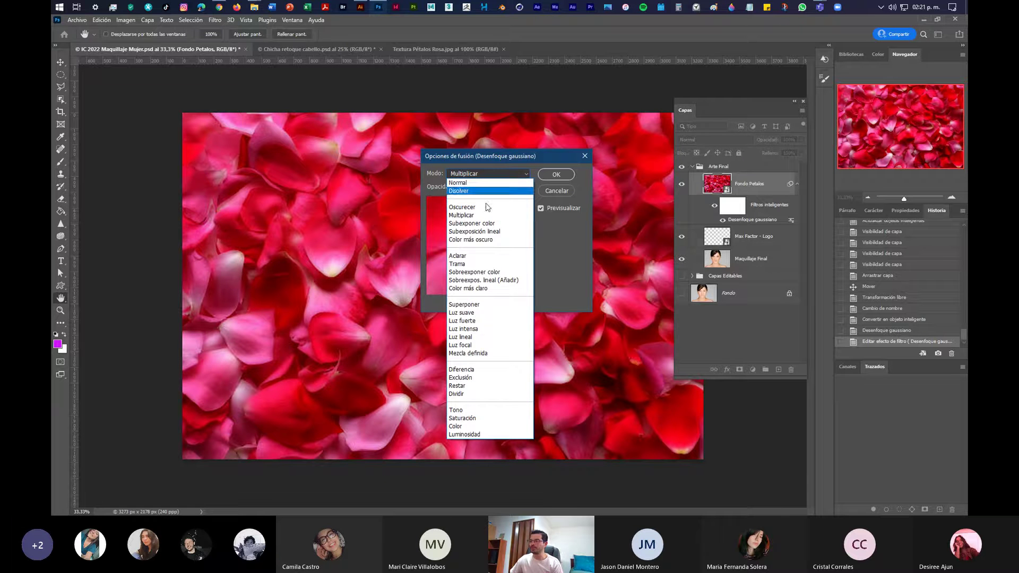
left_click(476, 305)
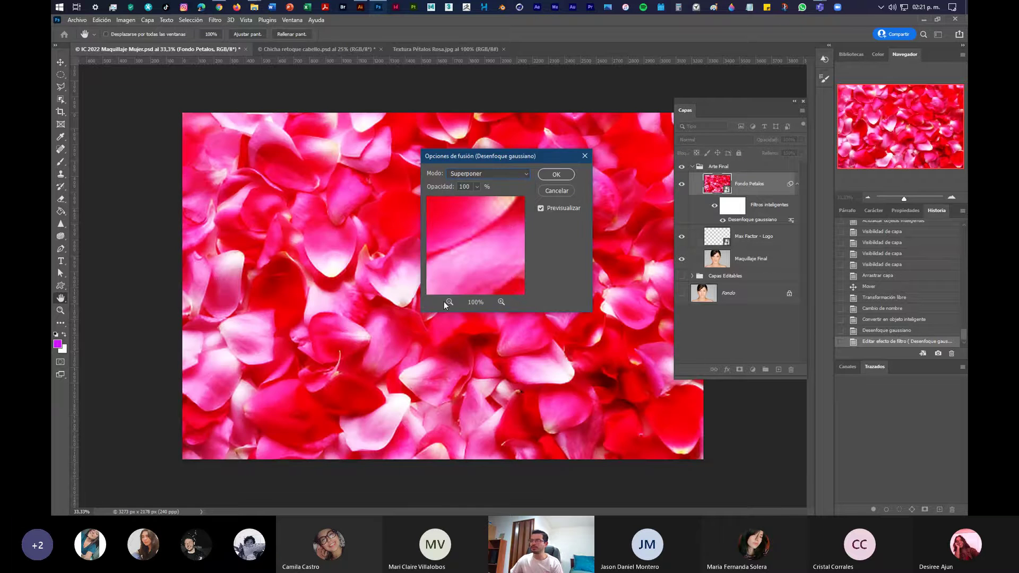
left_click(503, 171)
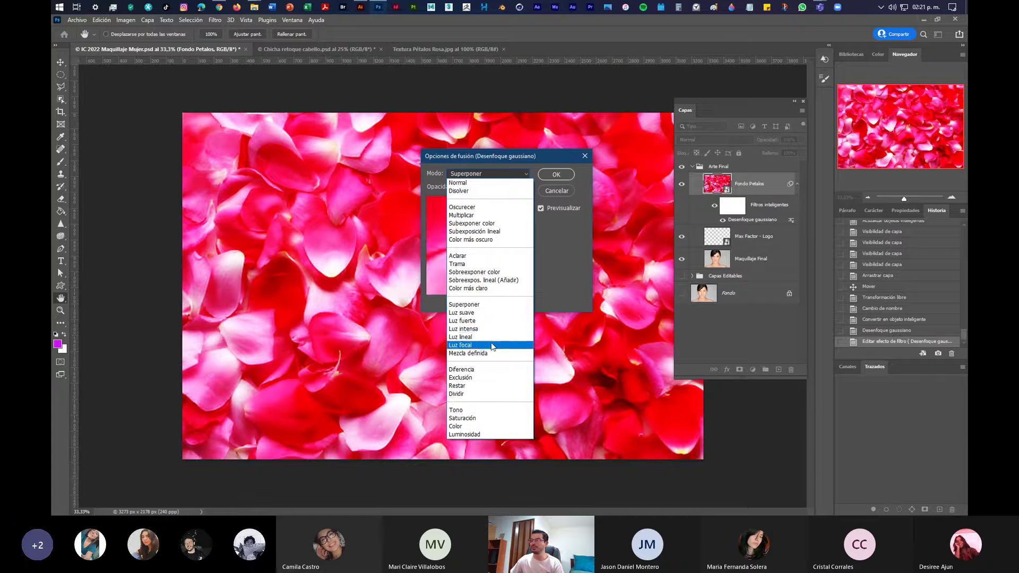
left_click(495, 313)
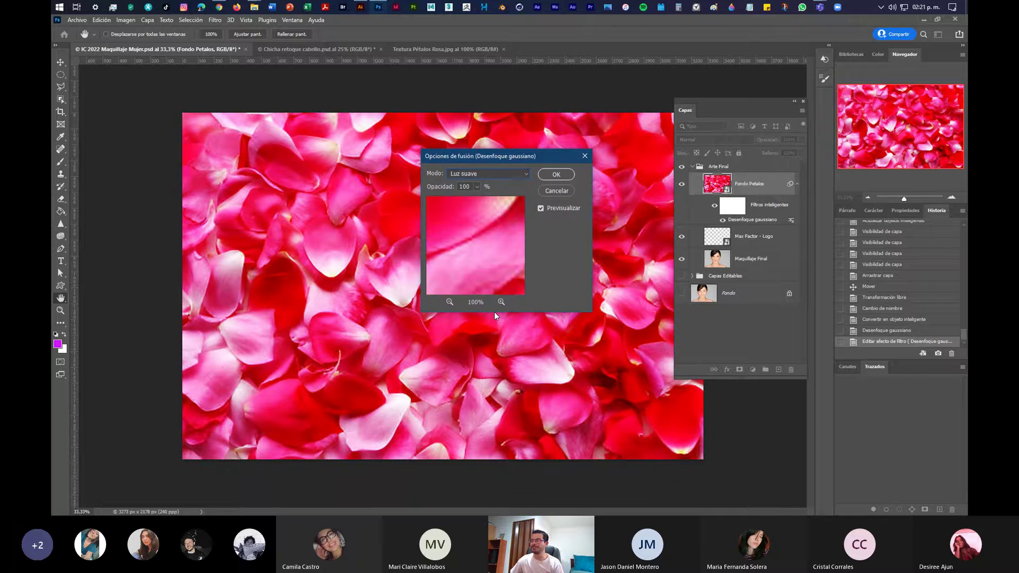
left_click(506, 173)
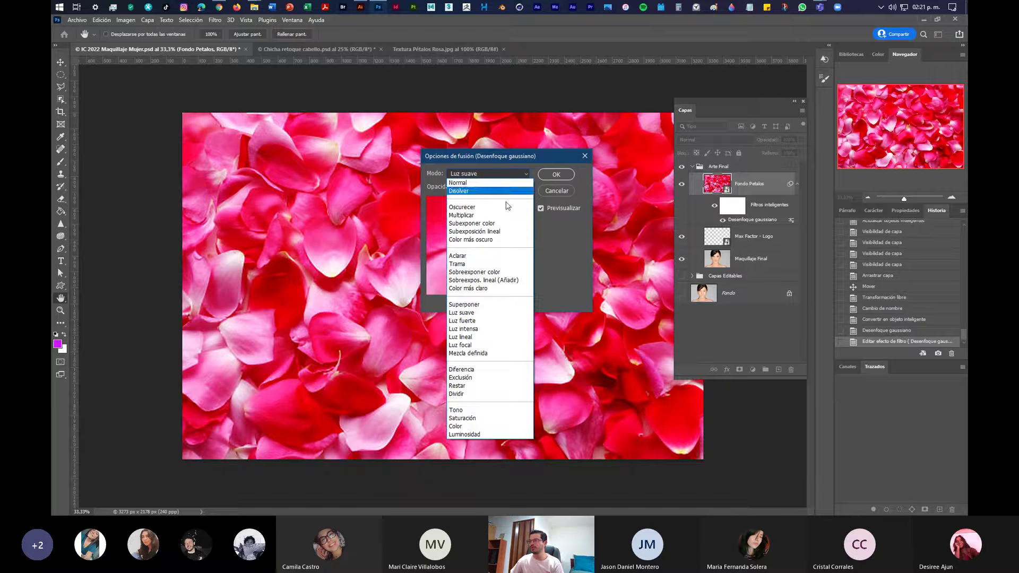
left_click(487, 379)
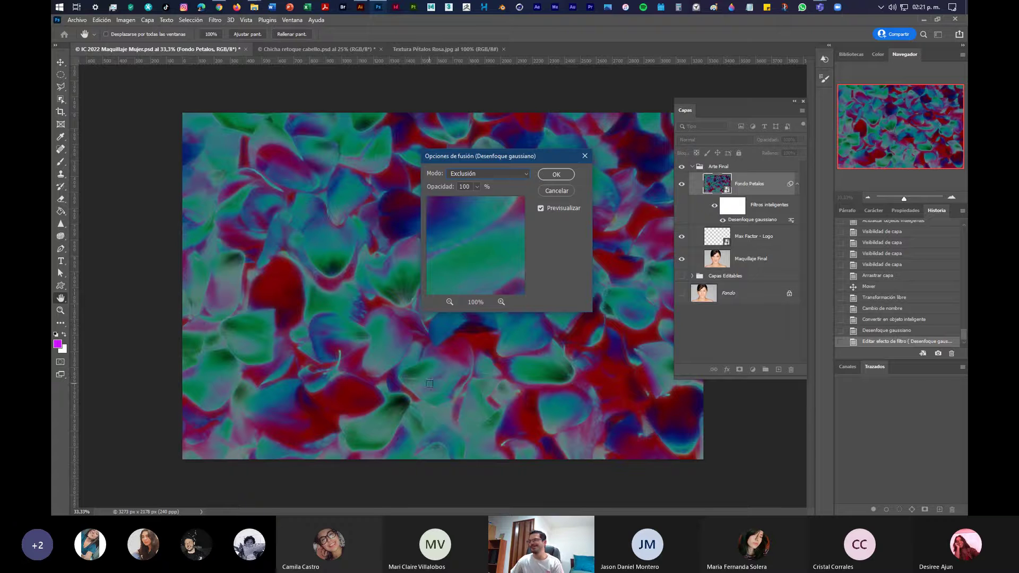
Set the Gaussian Blur filter's blending mode back to Normal and accept the blending options
left_click(505, 175)
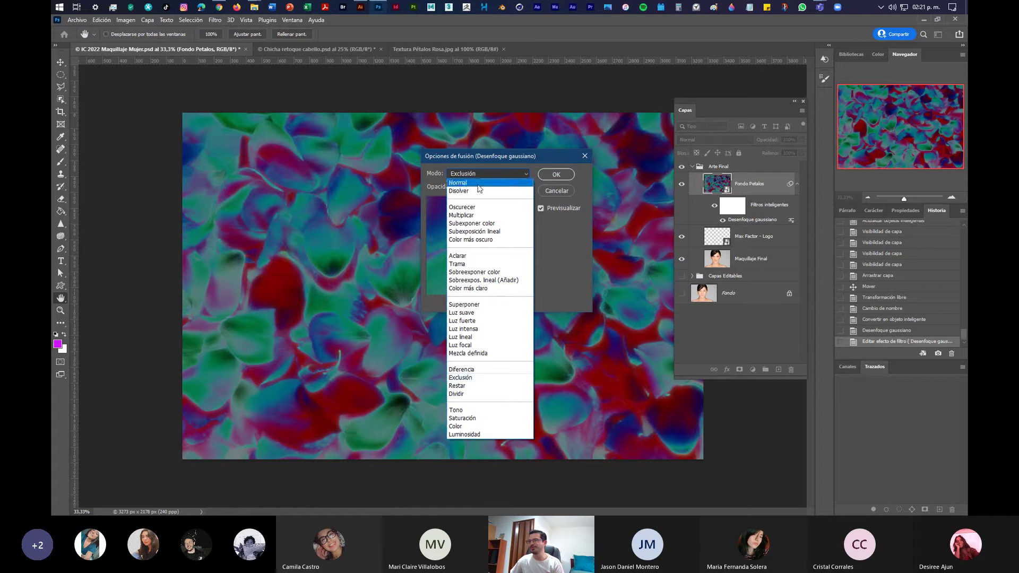
left_click(494, 183)
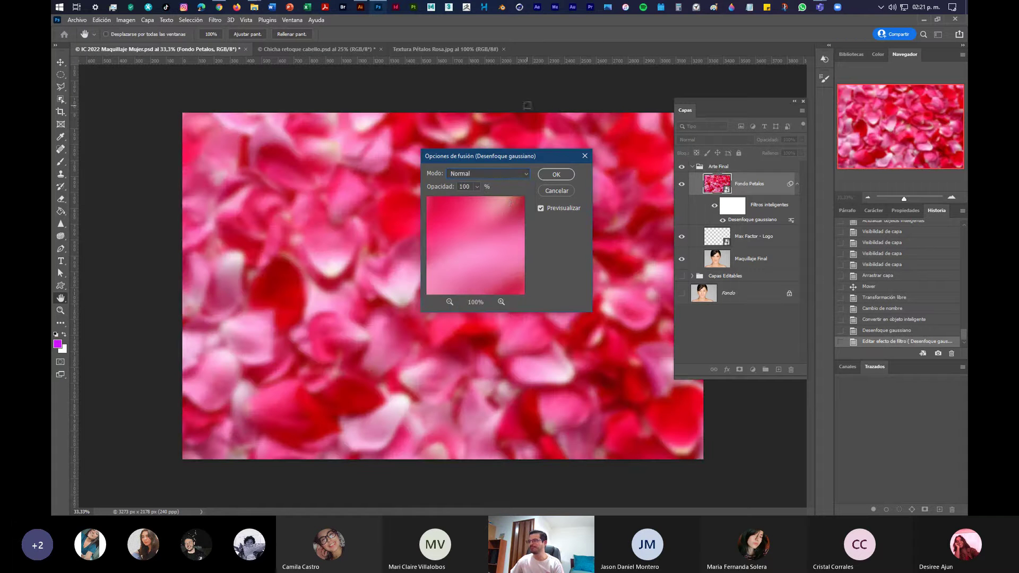
left_click(562, 174)
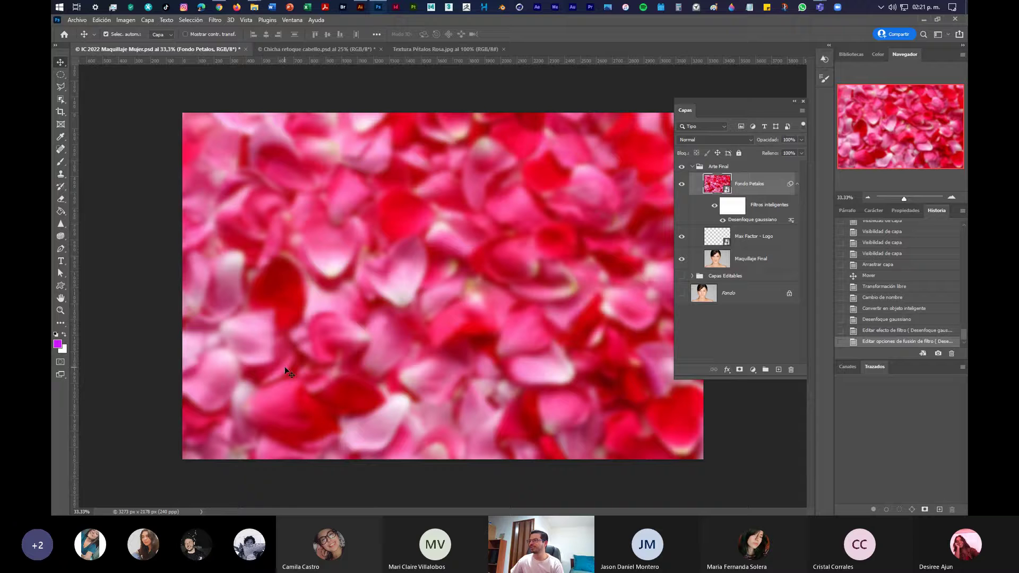
Try painting black brush strokes over the centre of the Fondo Petalos smart filter mask, and undo them
left_click(734, 207)
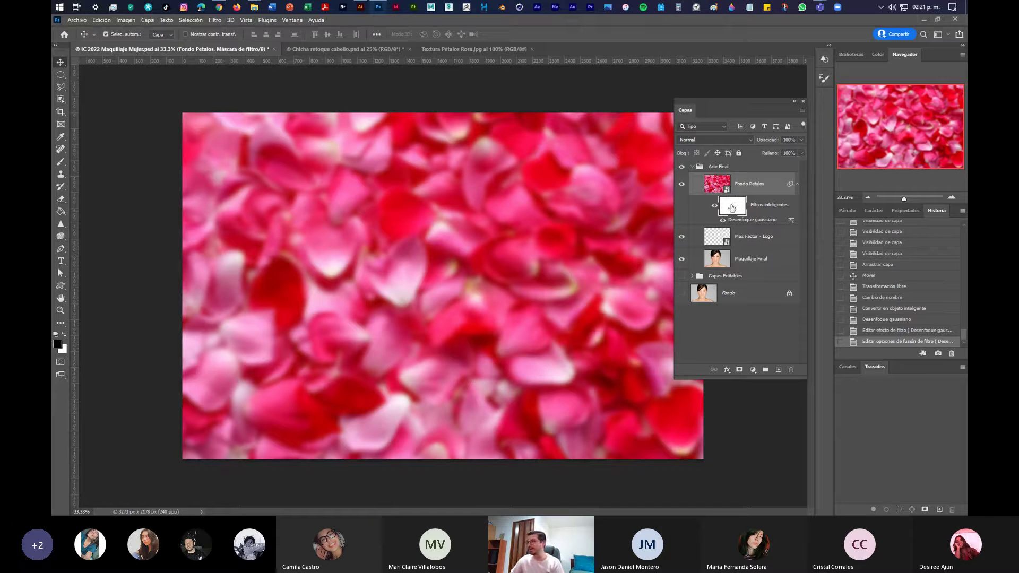
left_click(60, 162)
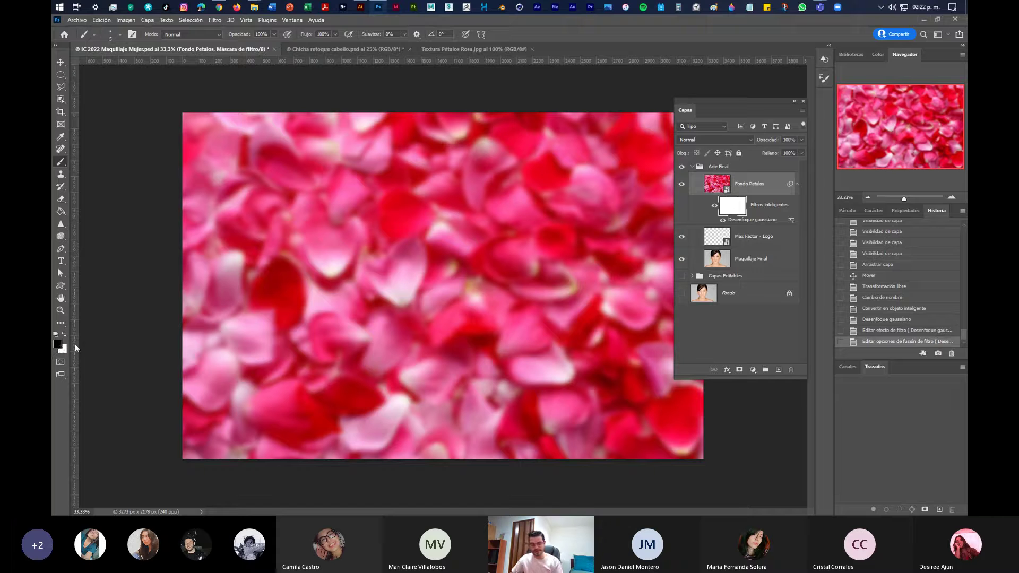
mouse_move(459, 295)
left_mouse_down()
mouse_move(489, 305)
mouse_move(467, 246)
mouse_move(439, 422)
left_mouse_up()
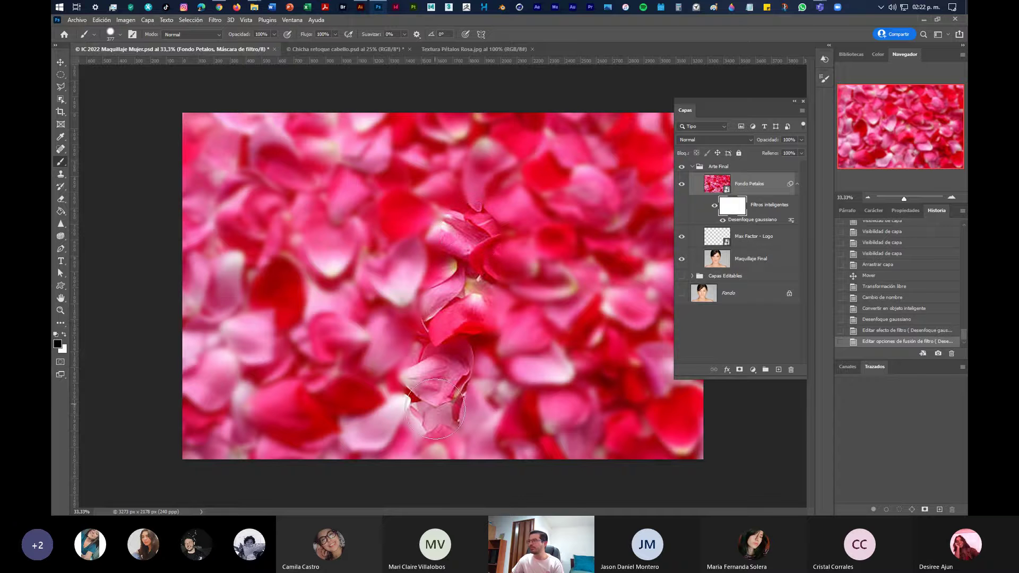
mouse_move(458, 233)
left_mouse_down()
mouse_move(422, 254)
mouse_move(469, 349)
mouse_move(517, 297)
mouse_move(402, 252)
mouse_move(390, 263)
left_mouse_up()
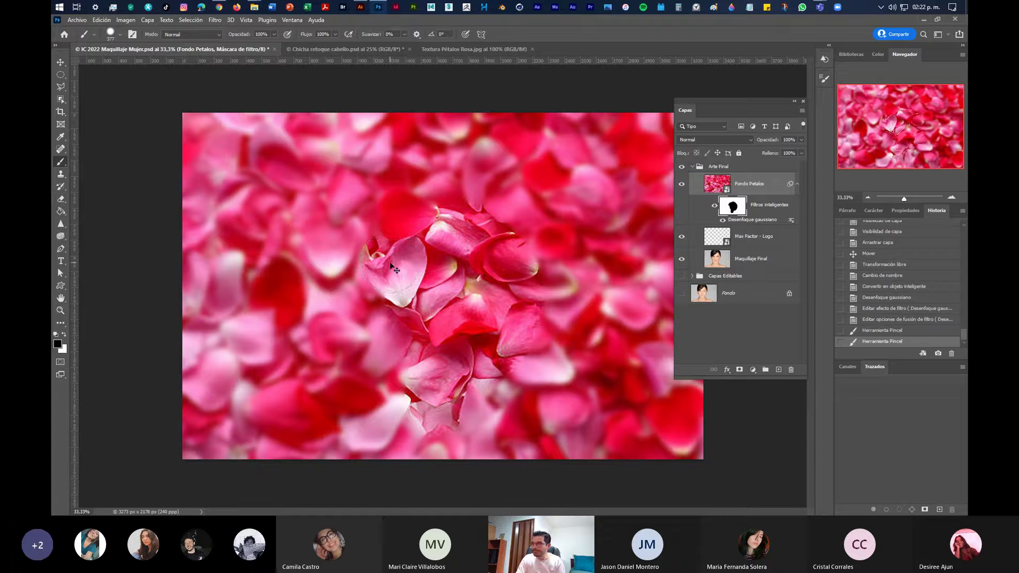
key("ctrl+z")
key("ctrl+z")
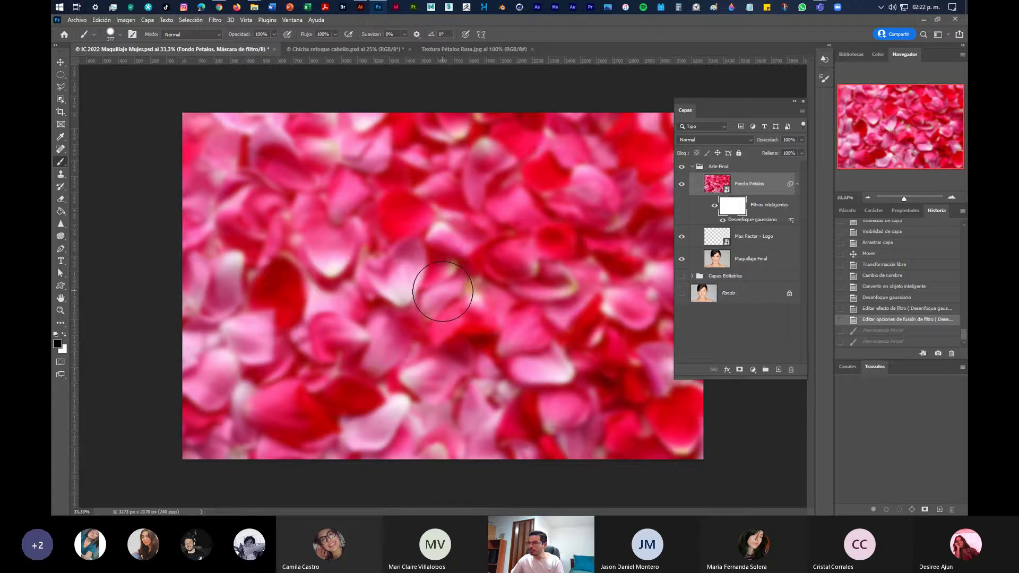
Enlarge the brush to 1067 px and paint black over the centre of the smart filter mask to reveal sharp petals
mouse_move(447, 295)
left_mouse_down()
mouse_move(502, 305)
mouse_move(470, 215)
mouse_move(469, 175)
left_mouse_up()
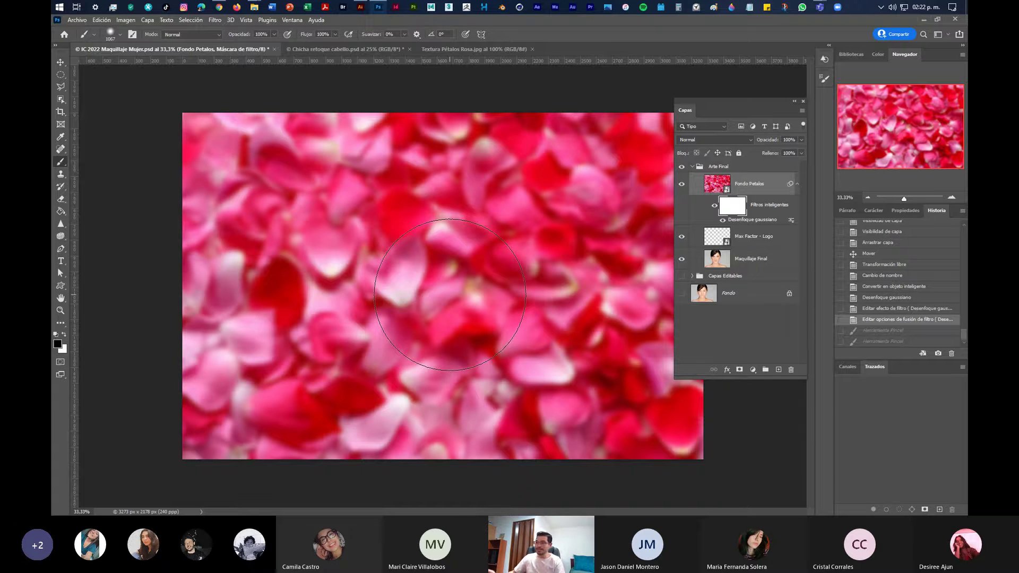
left_click(406, 289)
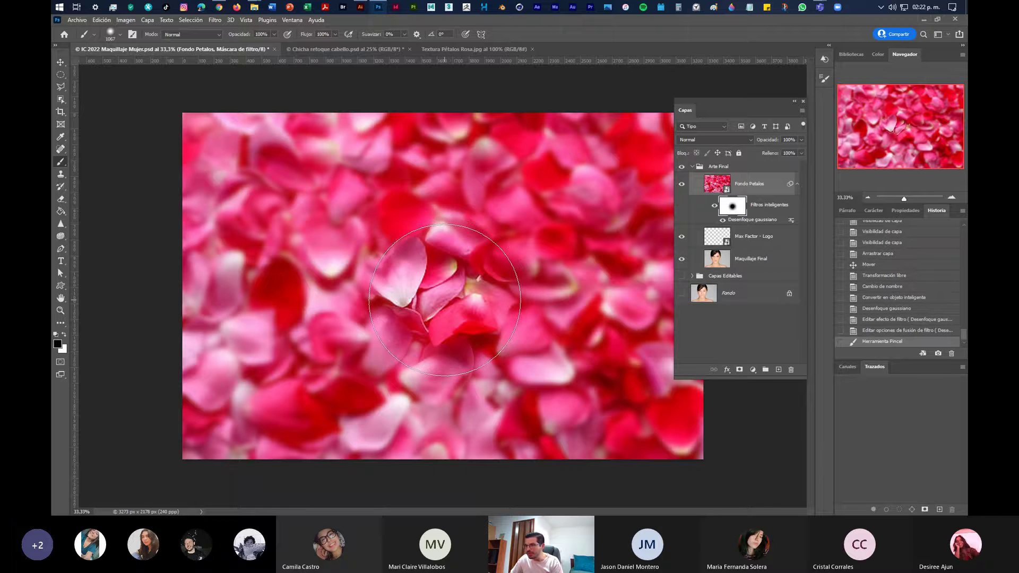
mouse_move(392, 295)
left_mouse_down()
mouse_move(478, 371)
mouse_move(504, 308)
mouse_move(435, 239)
mouse_move(443, 342)
left_mouse_up()
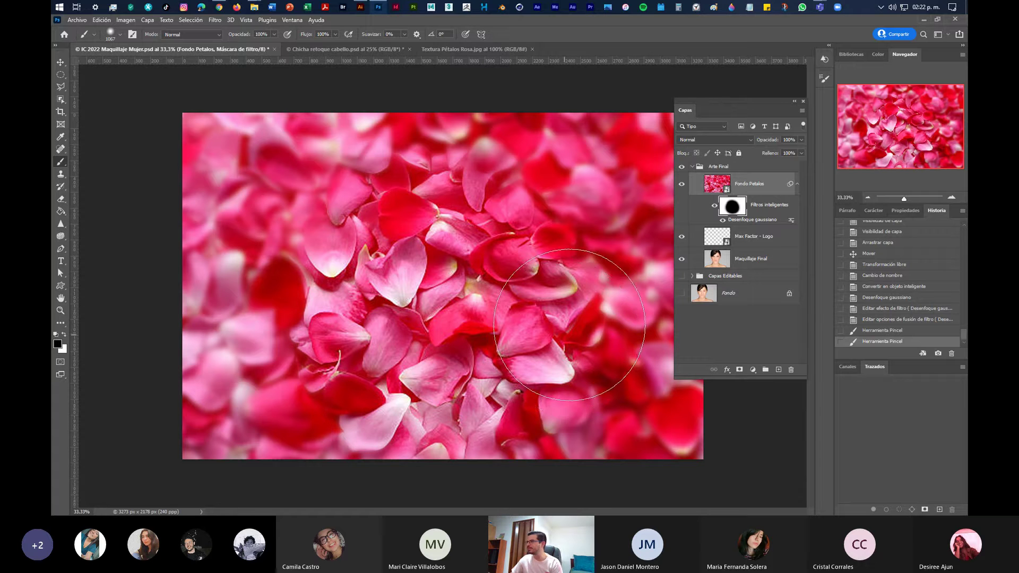
Move the Fondo Petalos layer below Maquillaje Final within the Arte Final group and collapse its smart filter list
left_click_drag(769, 186, 777, 243)
left_click_drag(772, 207, 698, 269)
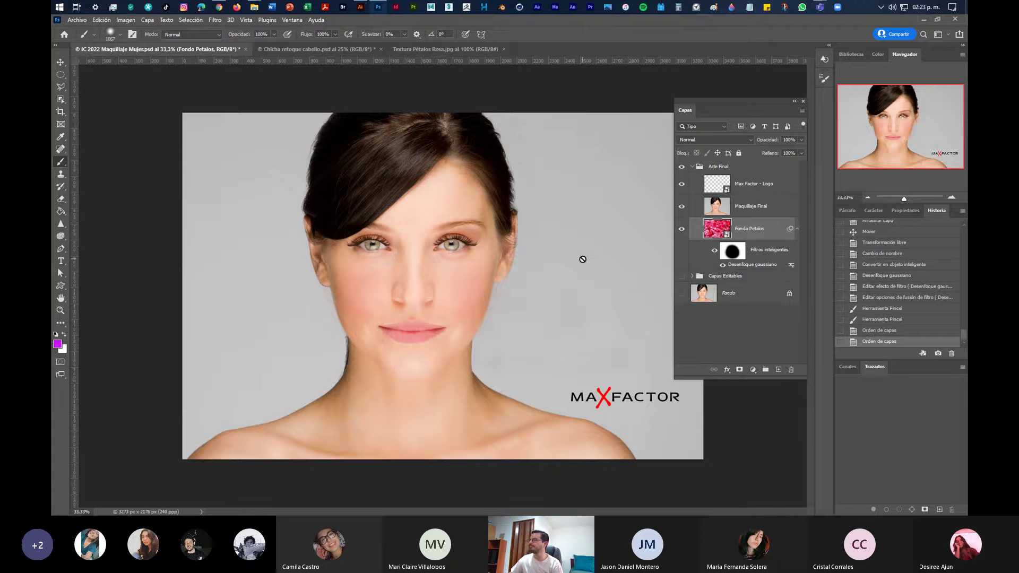
left_click(797, 229)
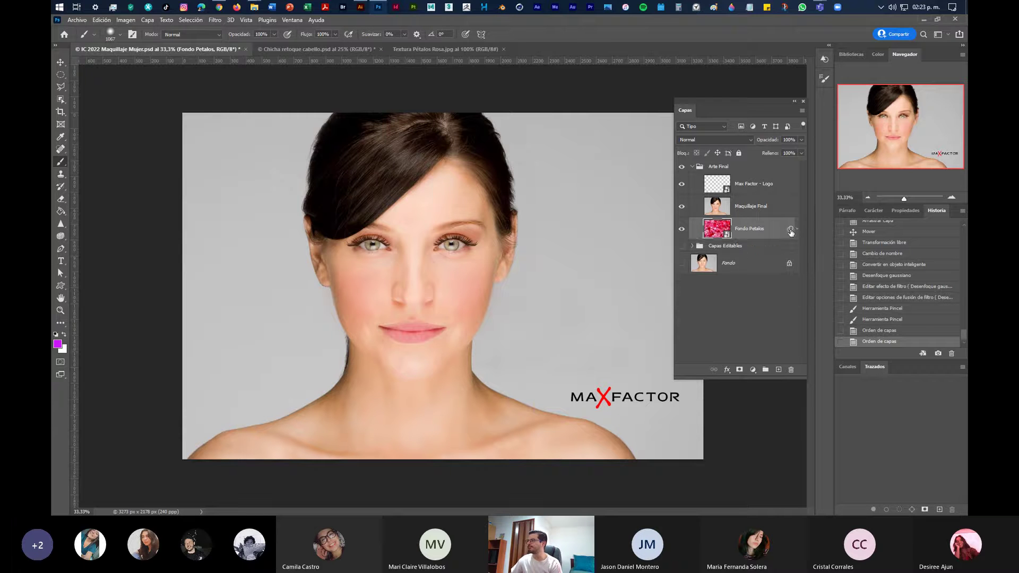
Select the model on the Maquillaje Final layer with the Object Selection tool
left_click(777, 210)
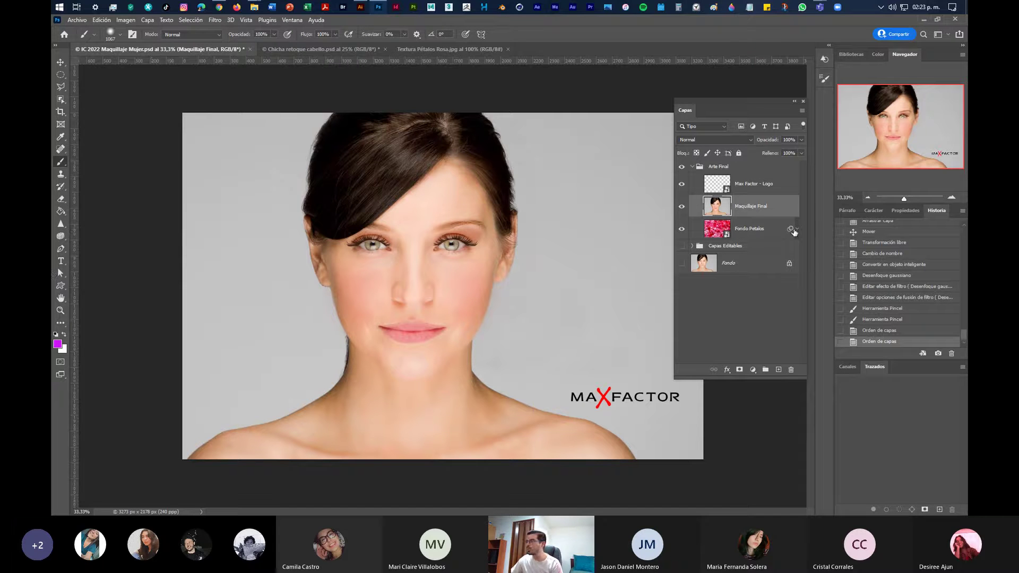
left_click(61, 100)
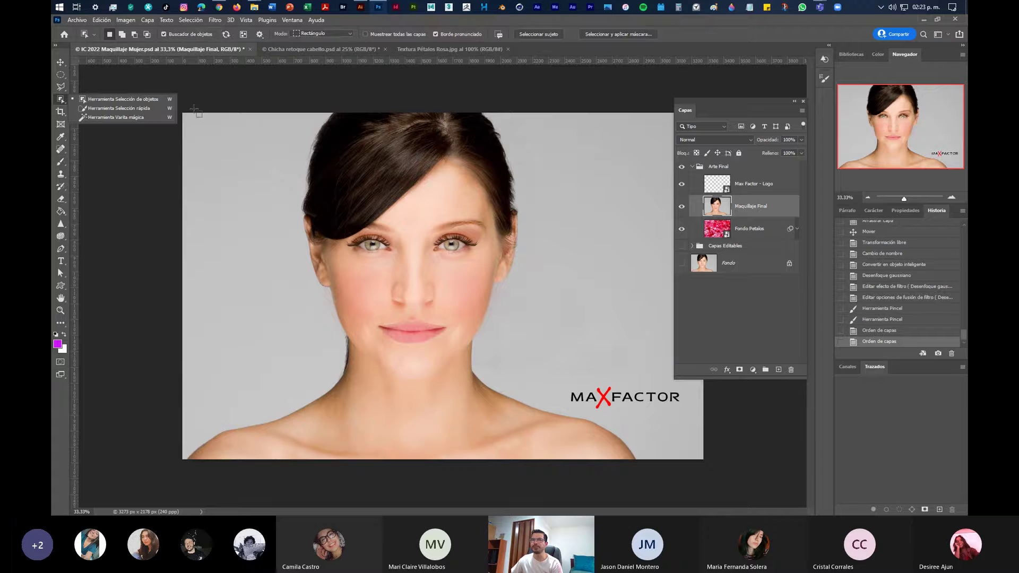
left_click(134, 100)
left_click_drag(184, 113, 755, 487)
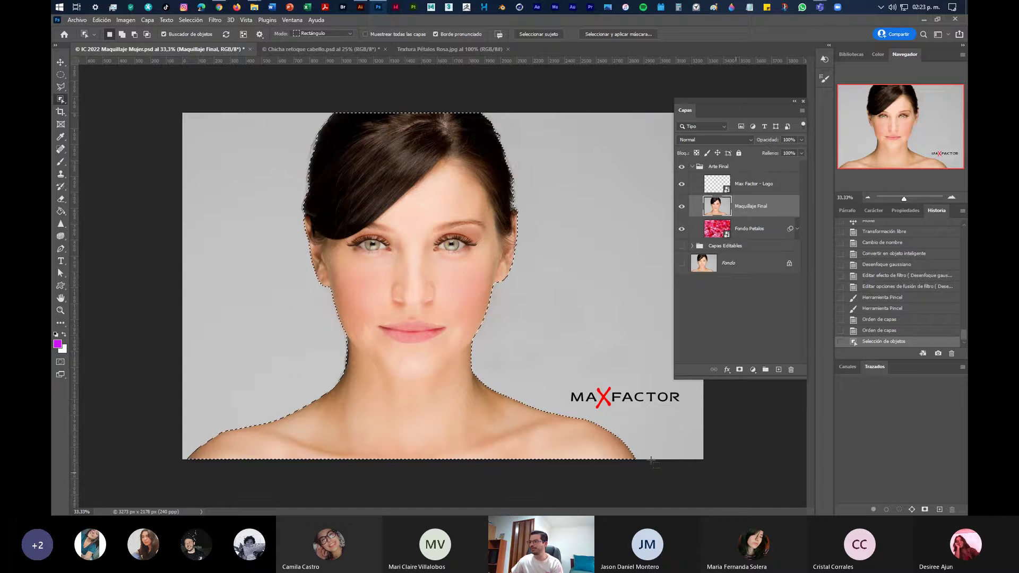
Invert the selection, delete the grey background around the model, and clear the selection
right_click(562, 418)
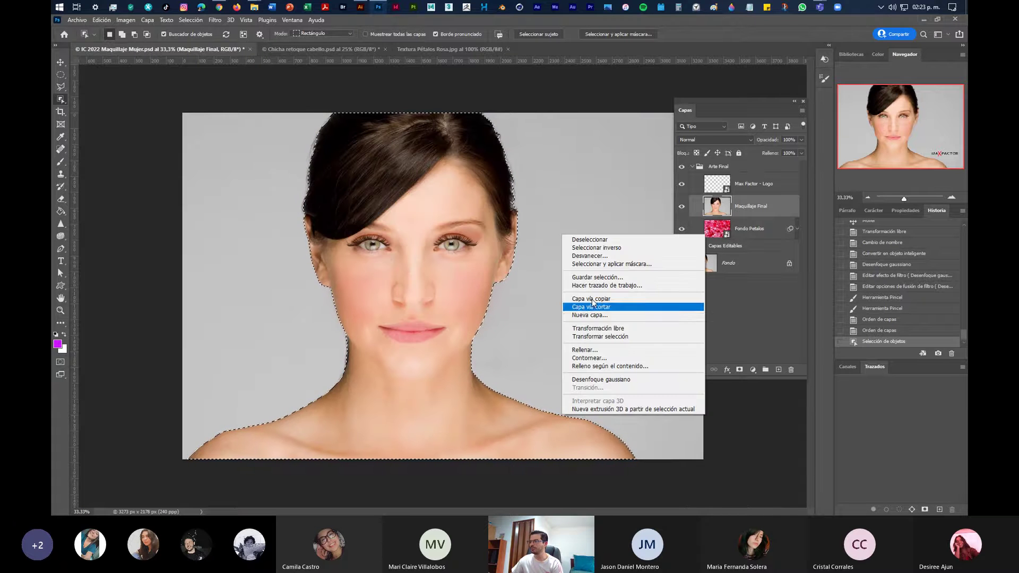
left_click(603, 247)
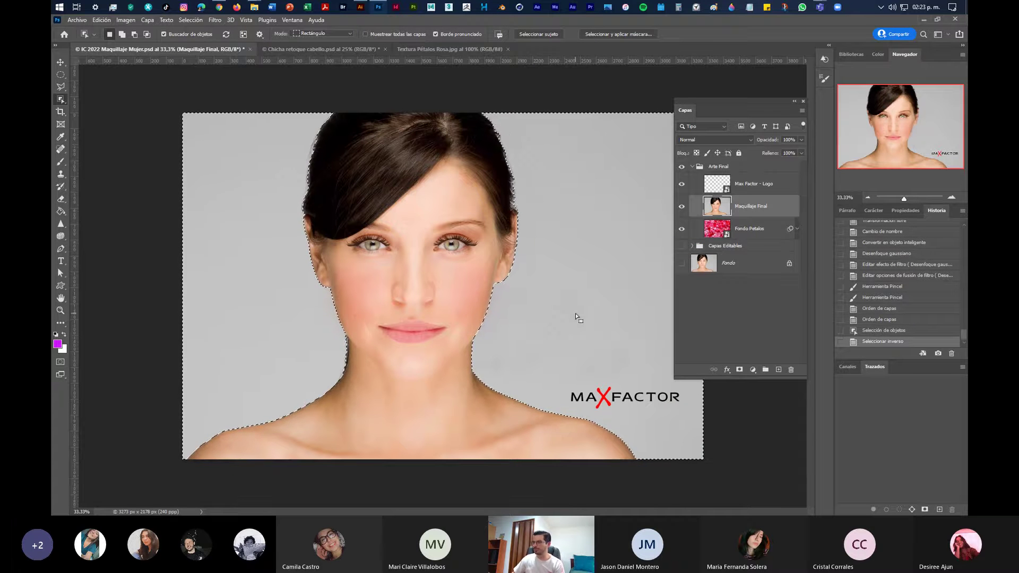
key("Delete")
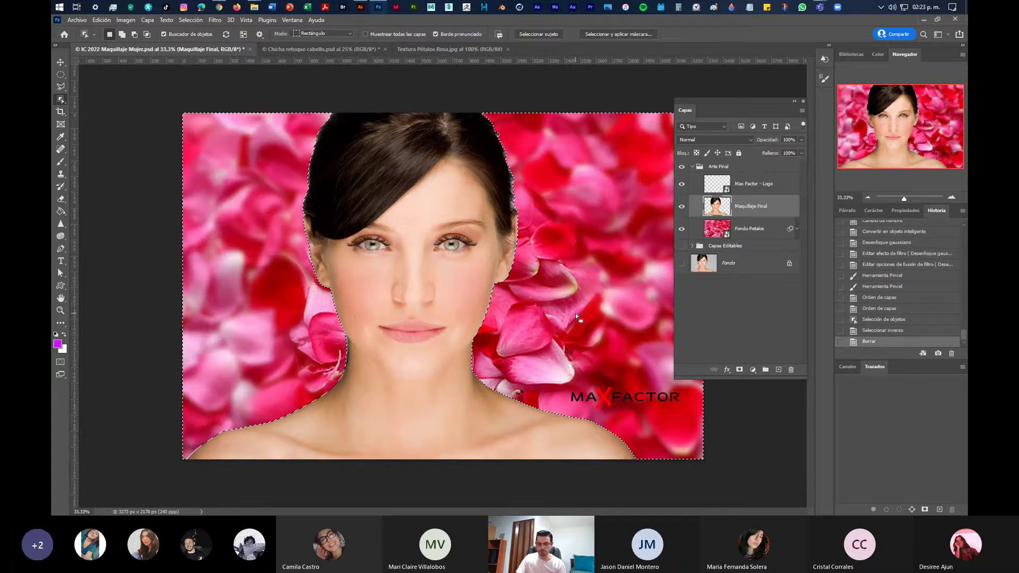
key("ctrl+d")
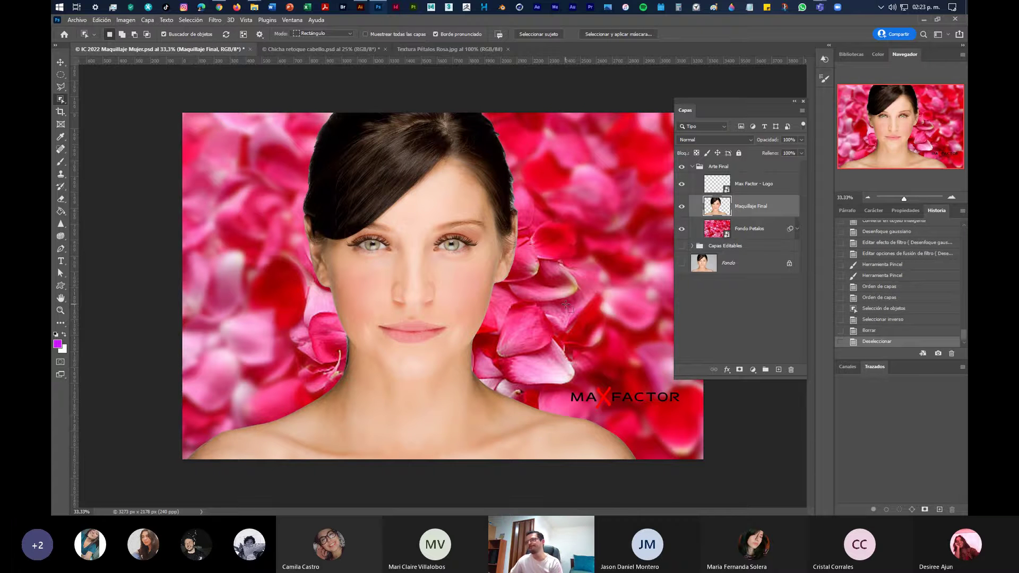
Inspect the cut-out edge along the model's hair and ear on Maquillaje Final, and save the document
left_click(60, 62)
left_click(144, 264)
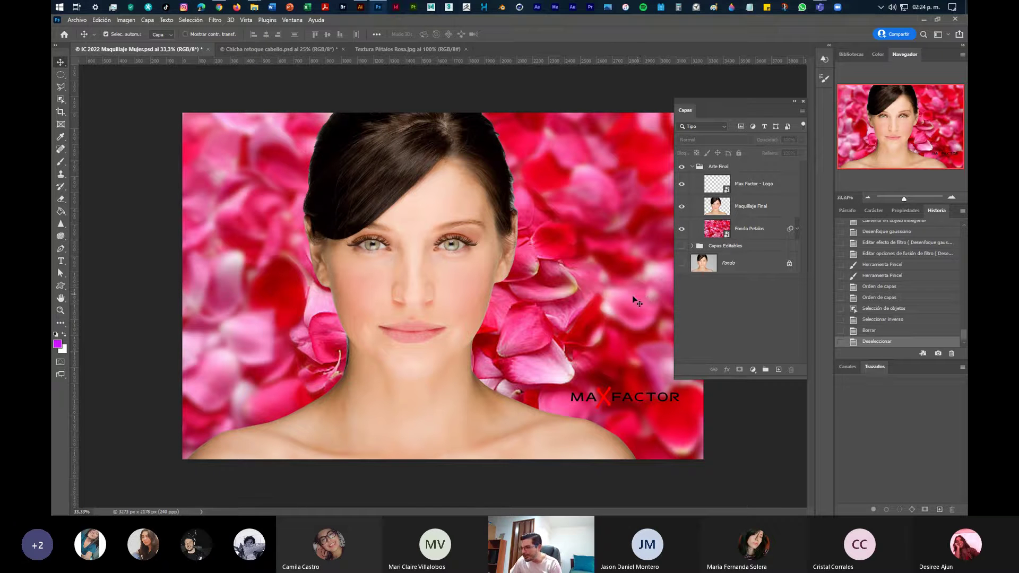
left_click(786, 208)
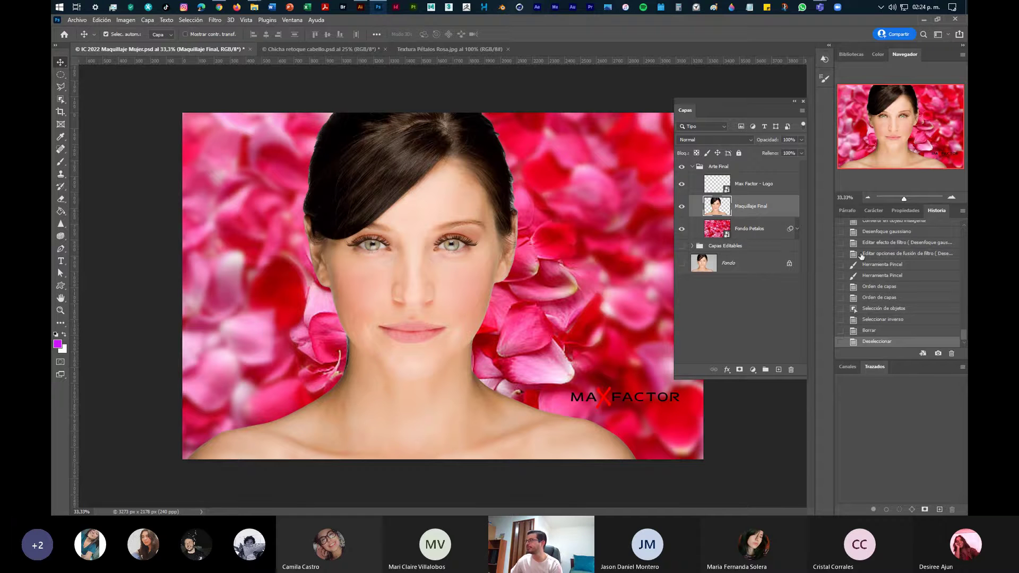
left_click(951, 197)
left_click(951, 197)
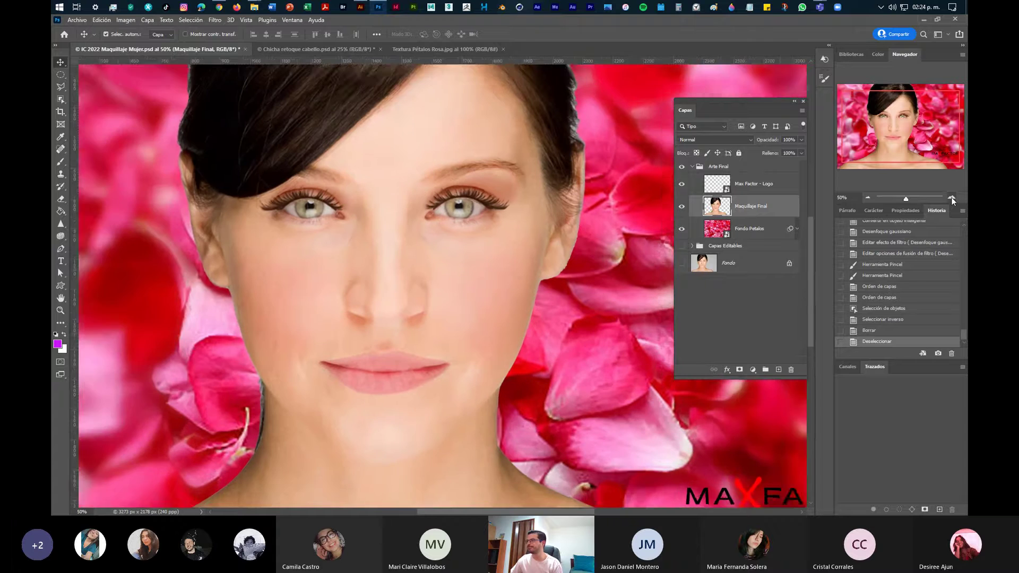
left_click_drag(523, 260, 401, 292)
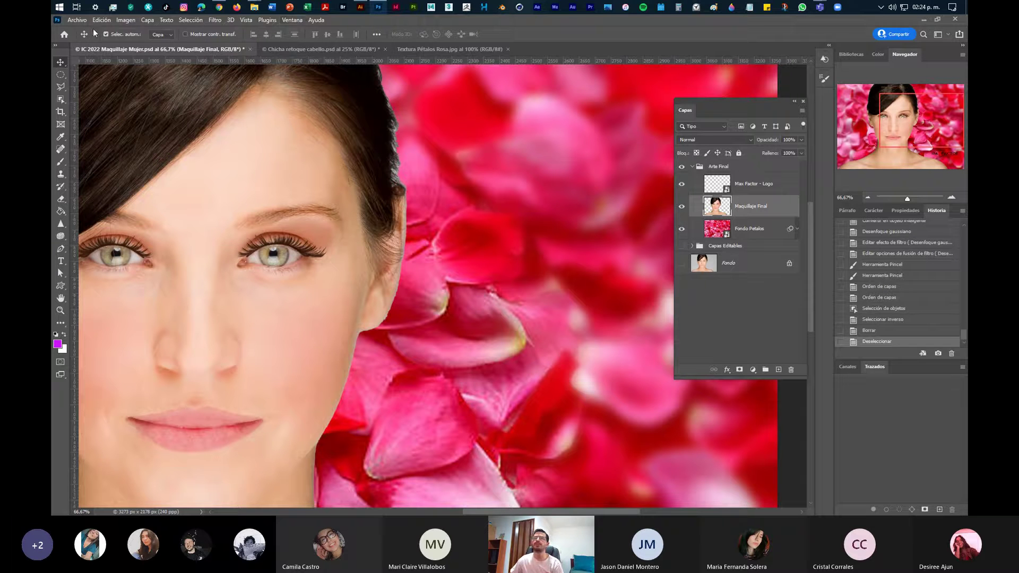
left_click(77, 21)
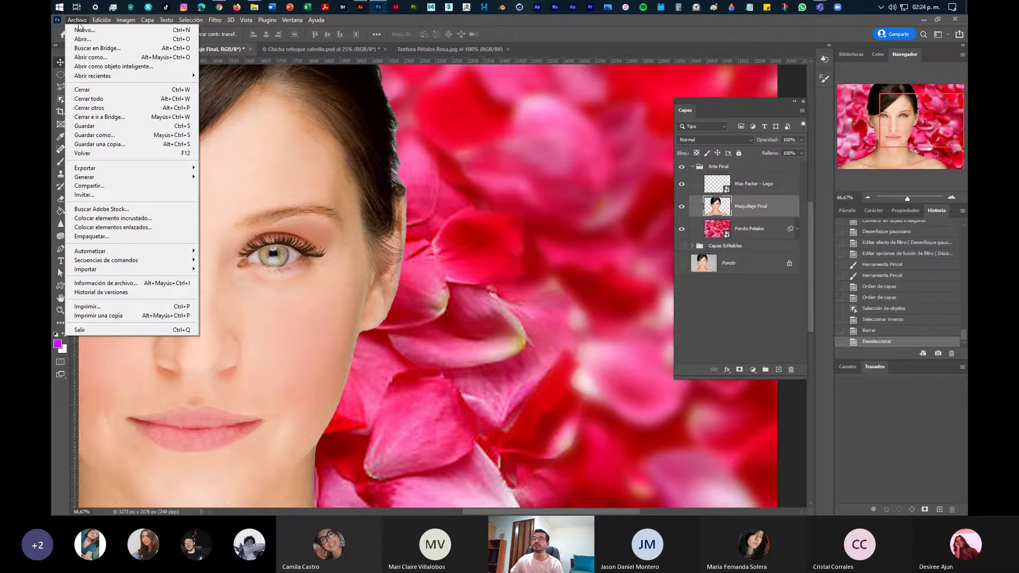
left_click(93, 128)
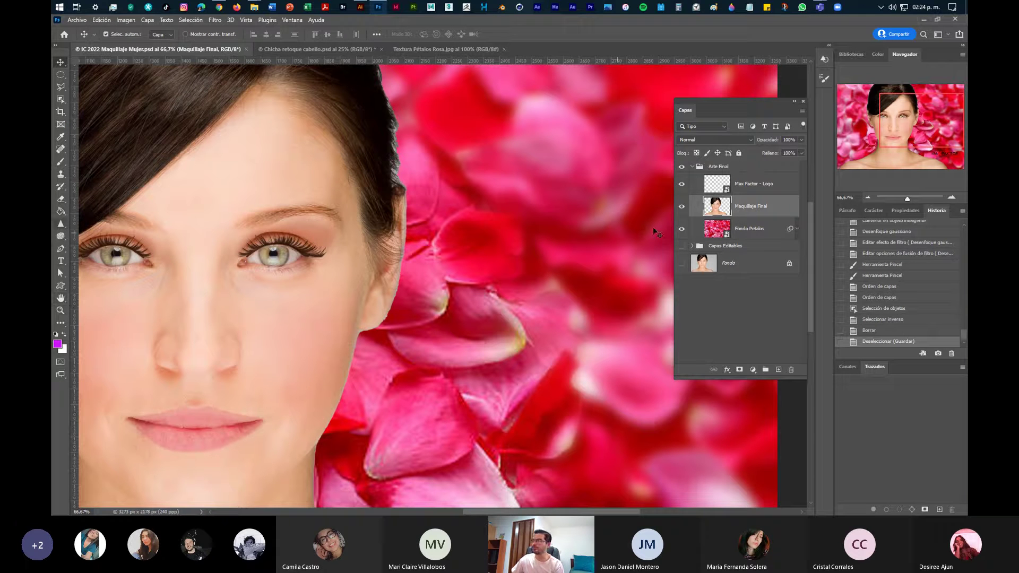
Hide the Fondo Petalos and Max Factor - Logo layers so only Maquillaje Final shows in the Arte Final group
left_click(682, 228)
left_click(681, 184)
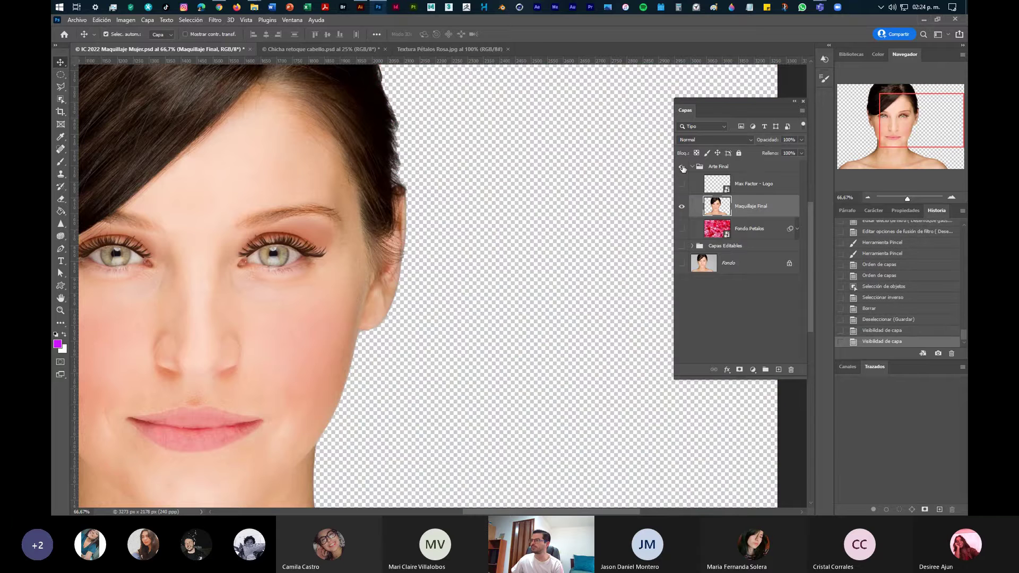
left_click(682, 166)
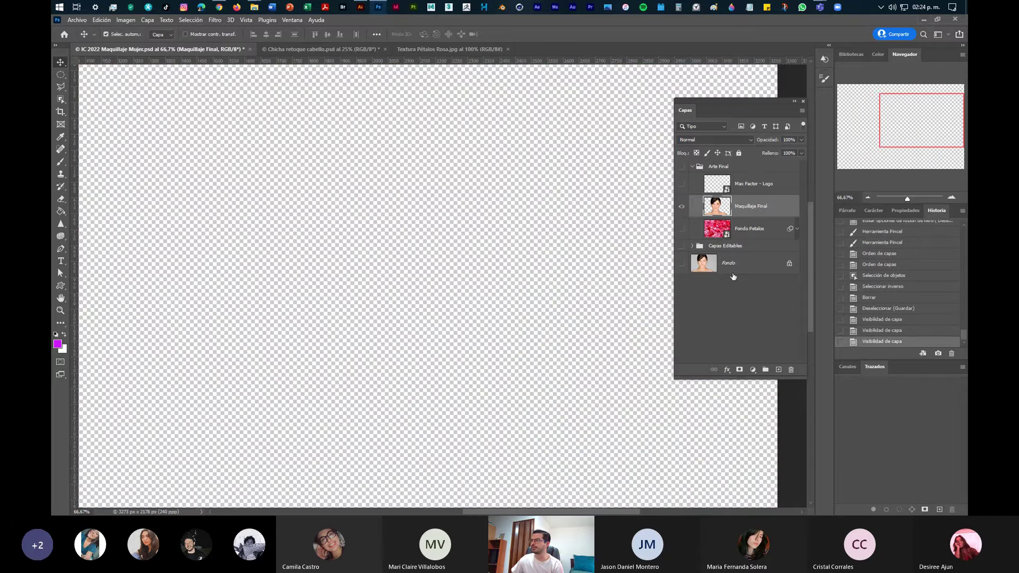
left_click(682, 166)
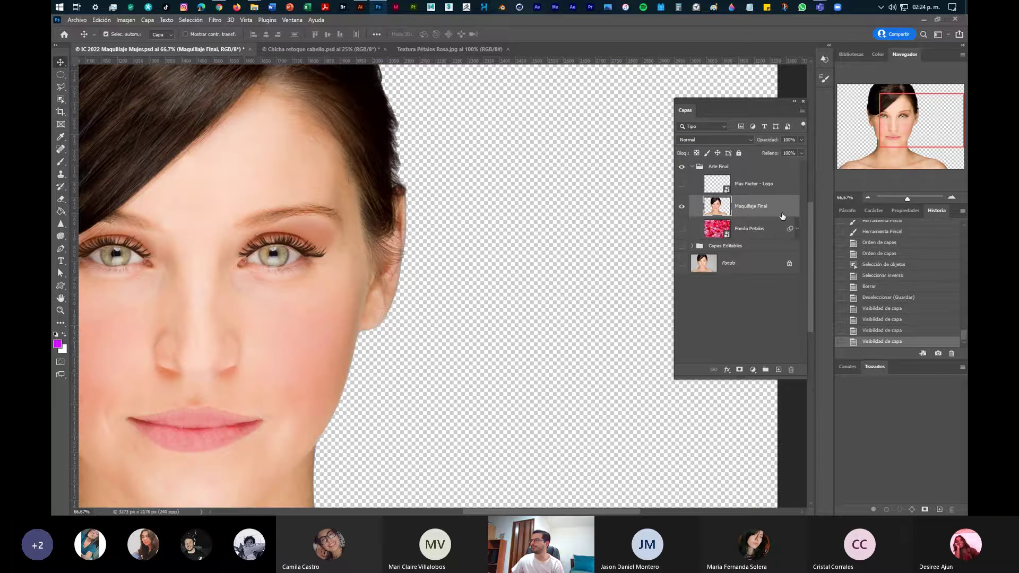
left_click(868, 197)
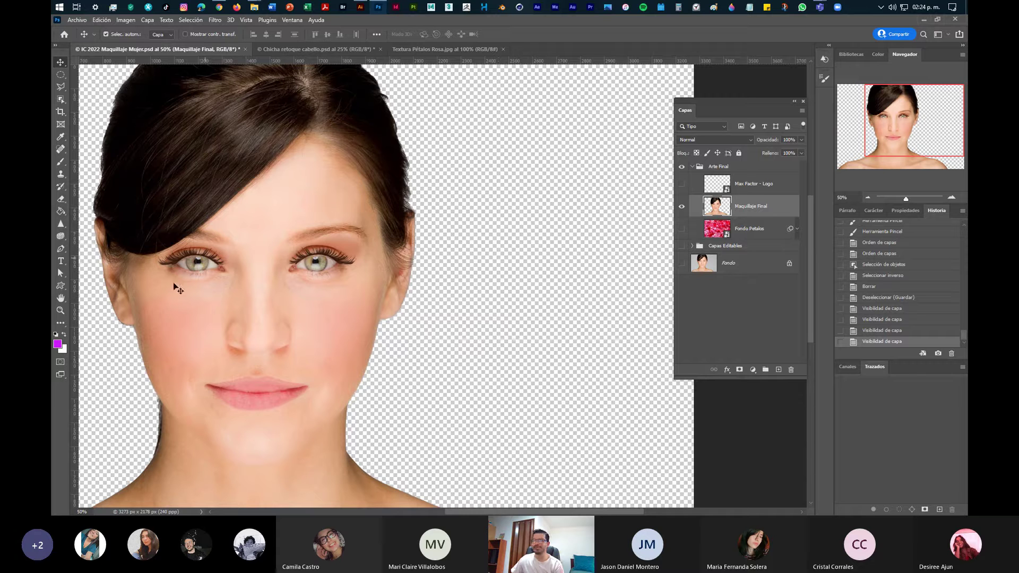
Select the transparent areas on both sides of the model with the Magic Wand, adding the second area to the selection
left_click(61, 102)
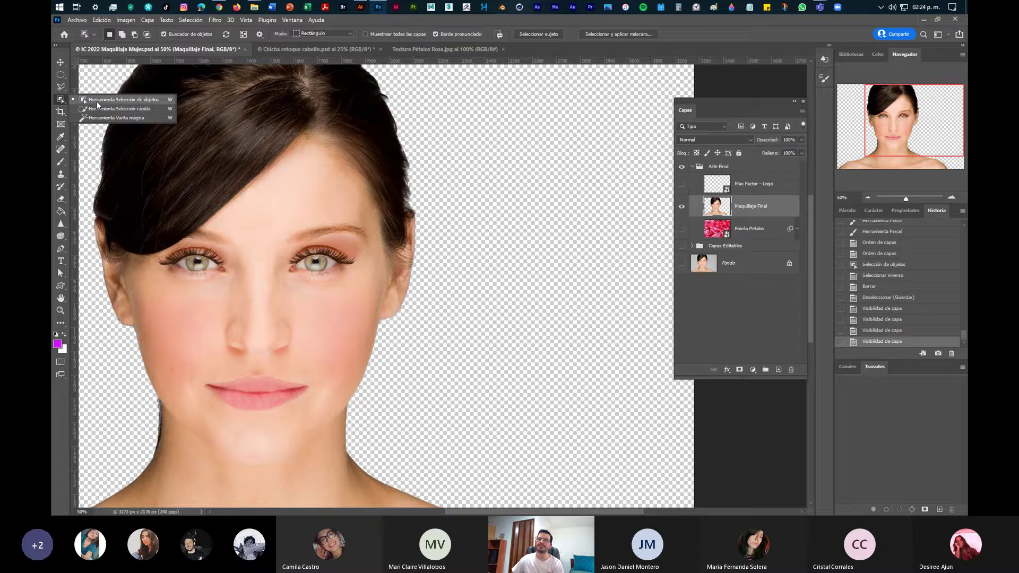
left_click(107, 118)
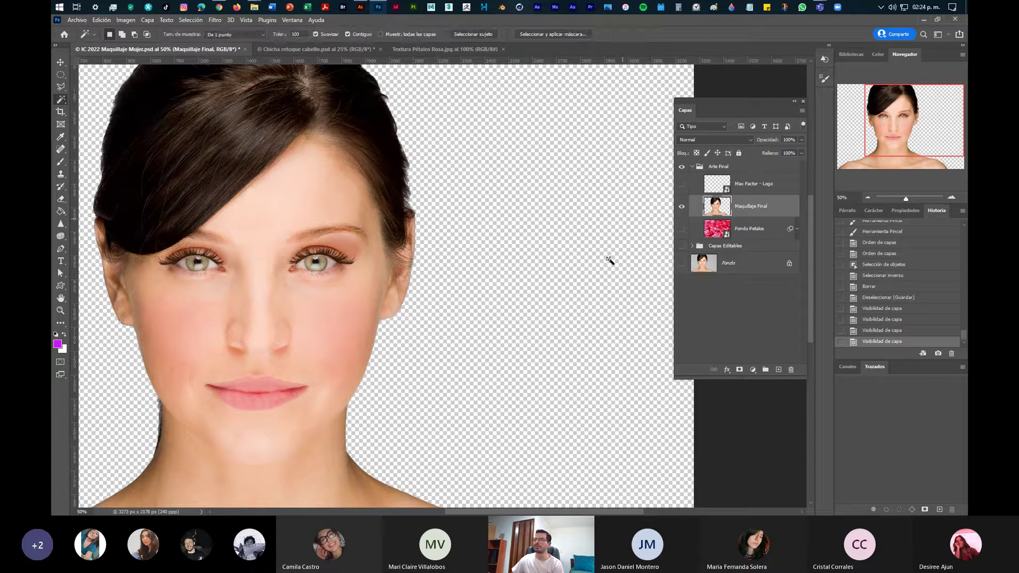
left_click(539, 258)
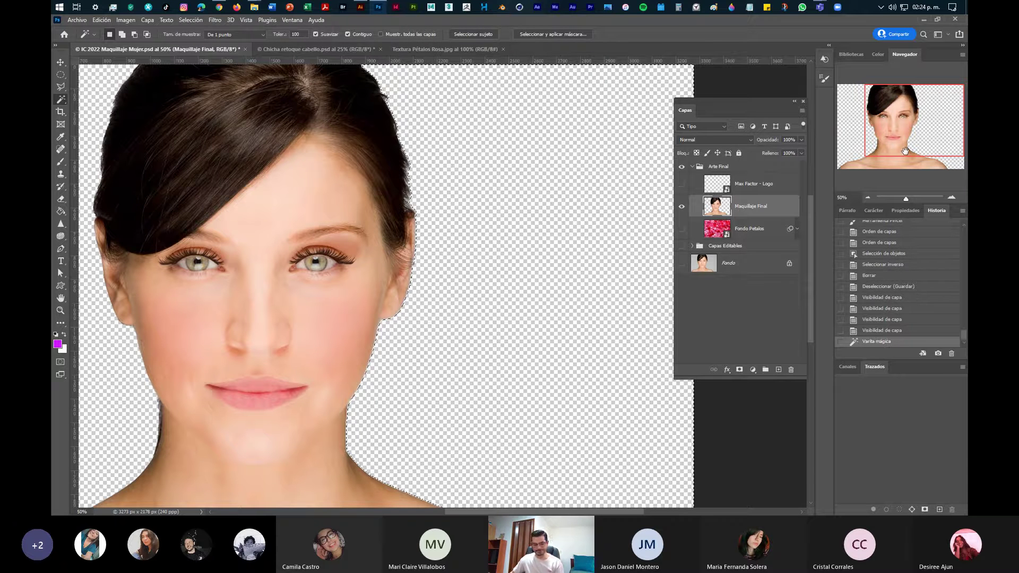
key("ctrl+0")
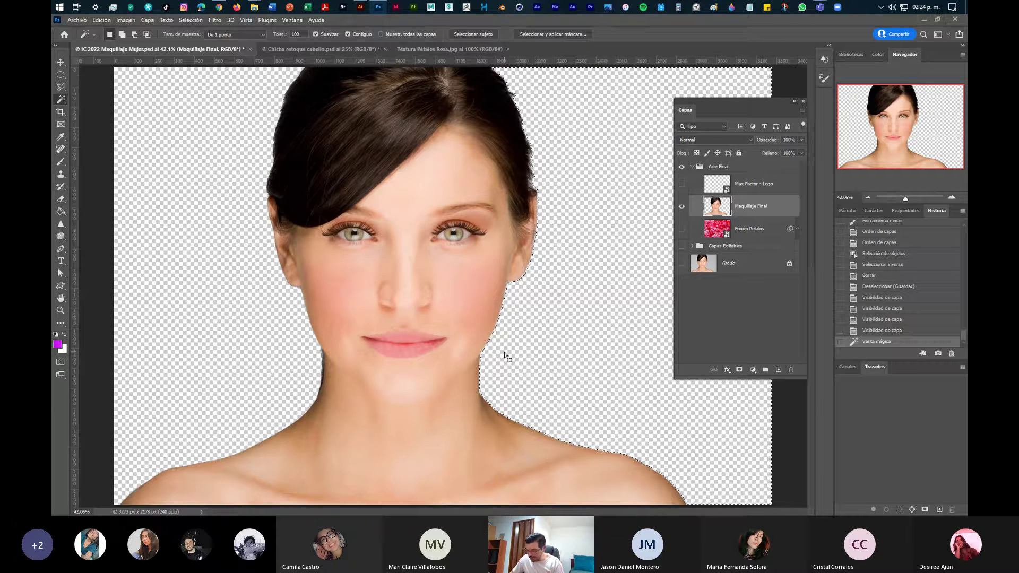
key("super+plus")
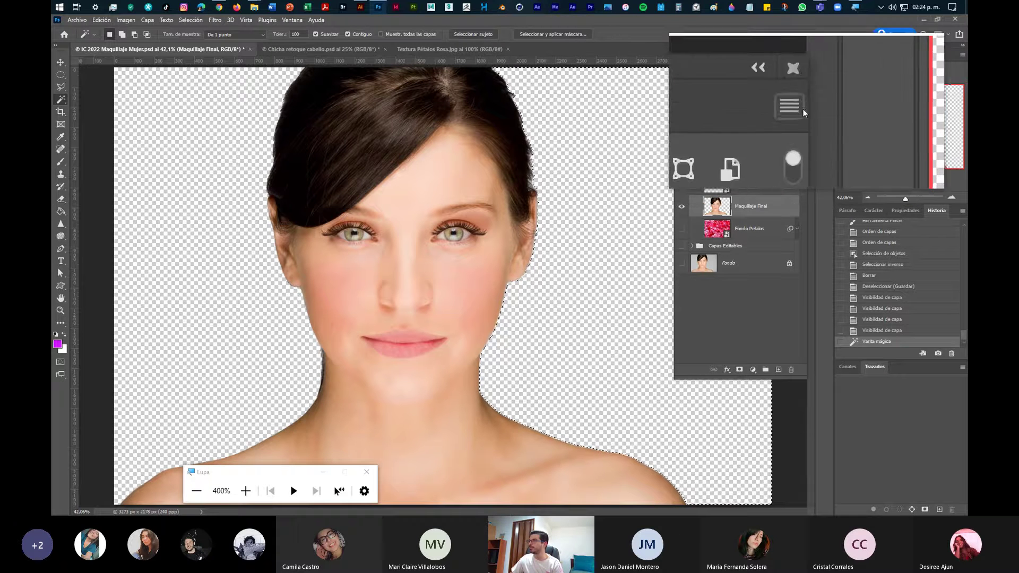
left_click(795, 101)
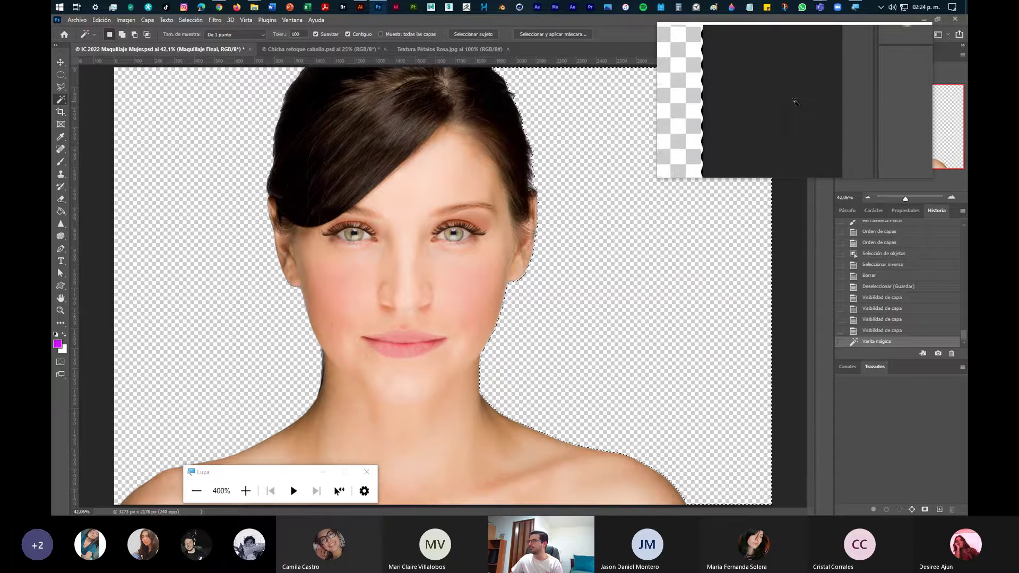
key("ctrl+minus")
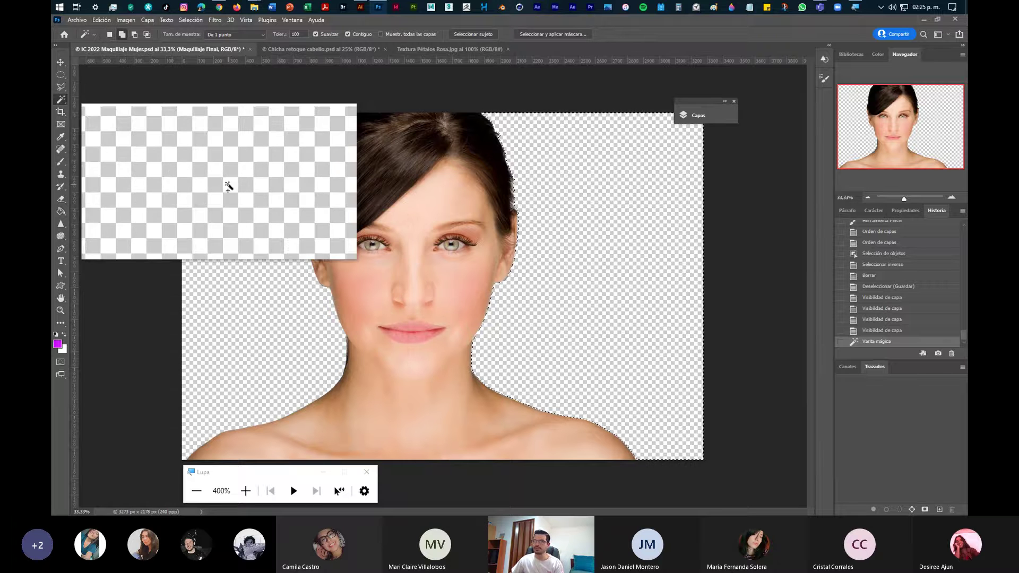
left_click(249, 207)
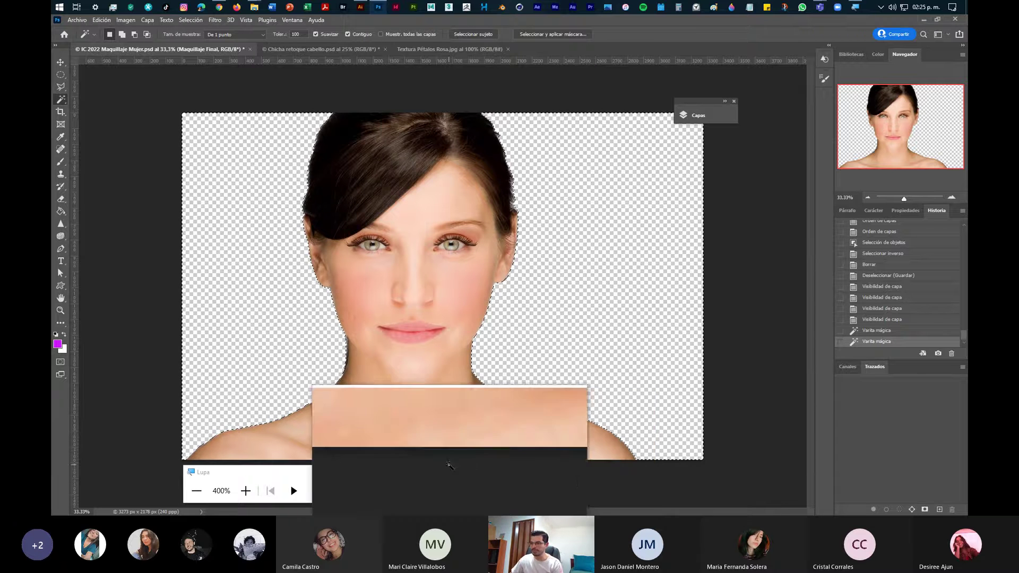
left_click(374, 474)
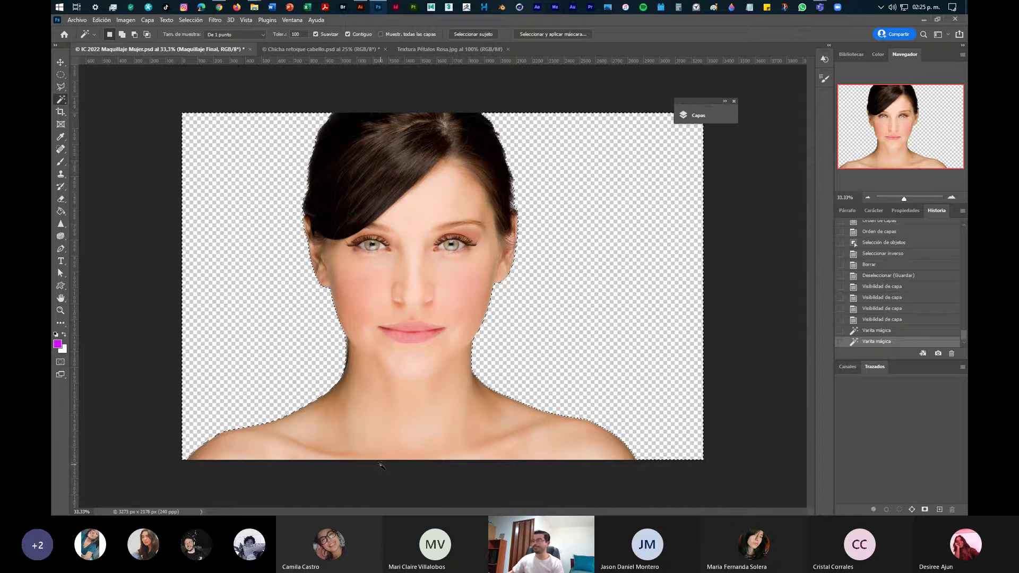
Invert the selection so it covers the model, and open it in Select and Mask
right_click(567, 333)
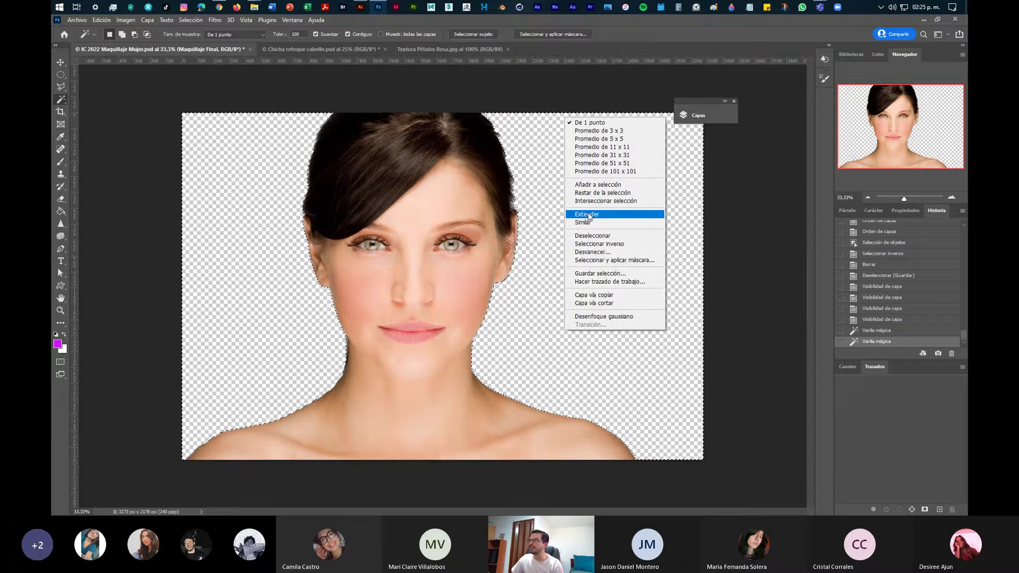
left_click(613, 244)
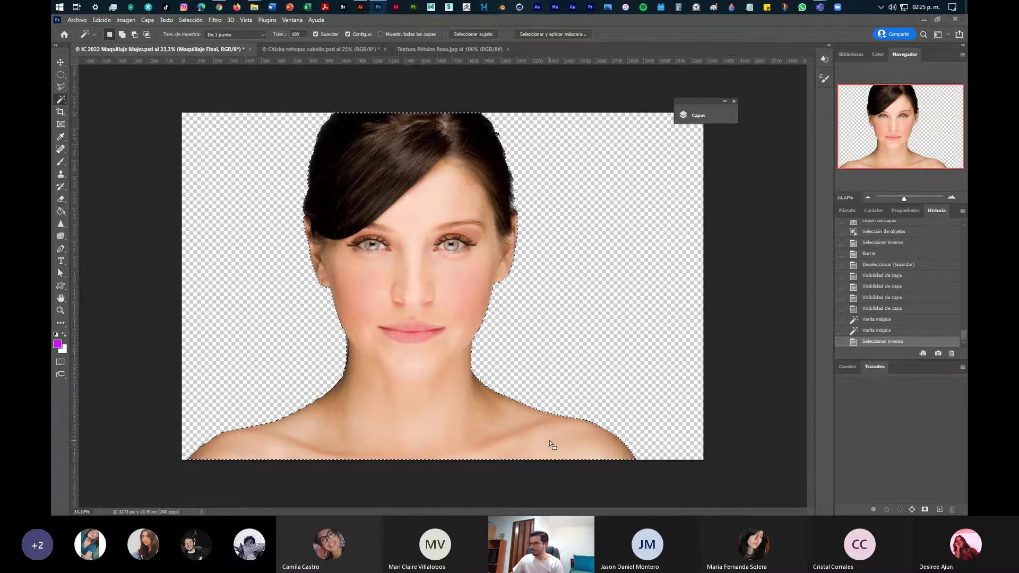
key("super+plus")
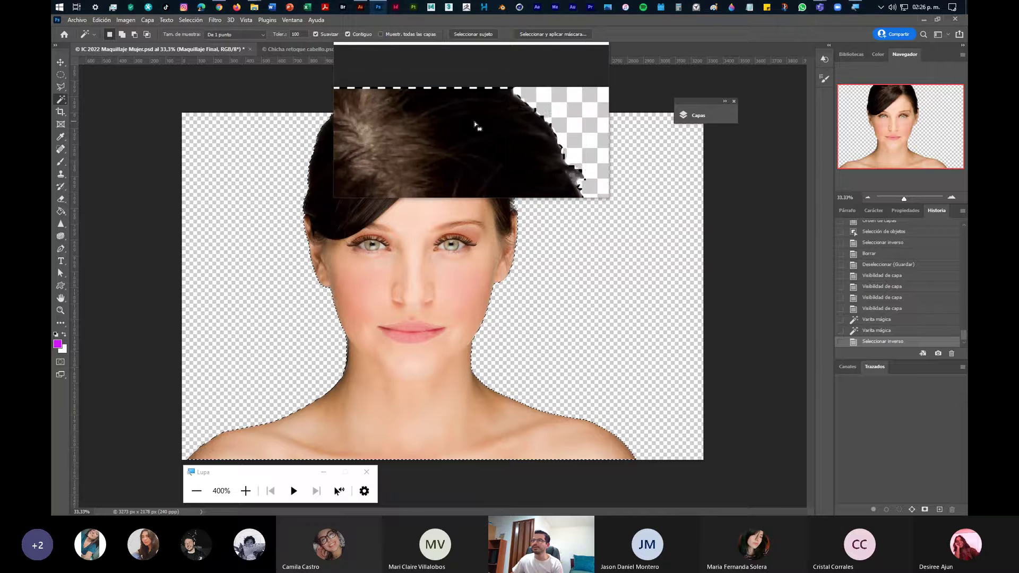
left_click(552, 34)
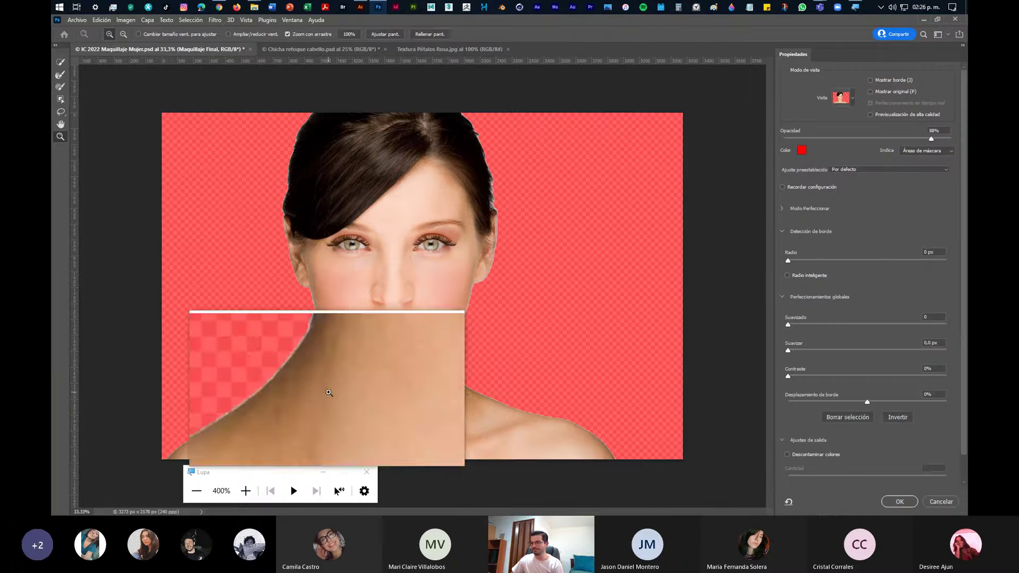
left_click(366, 472)
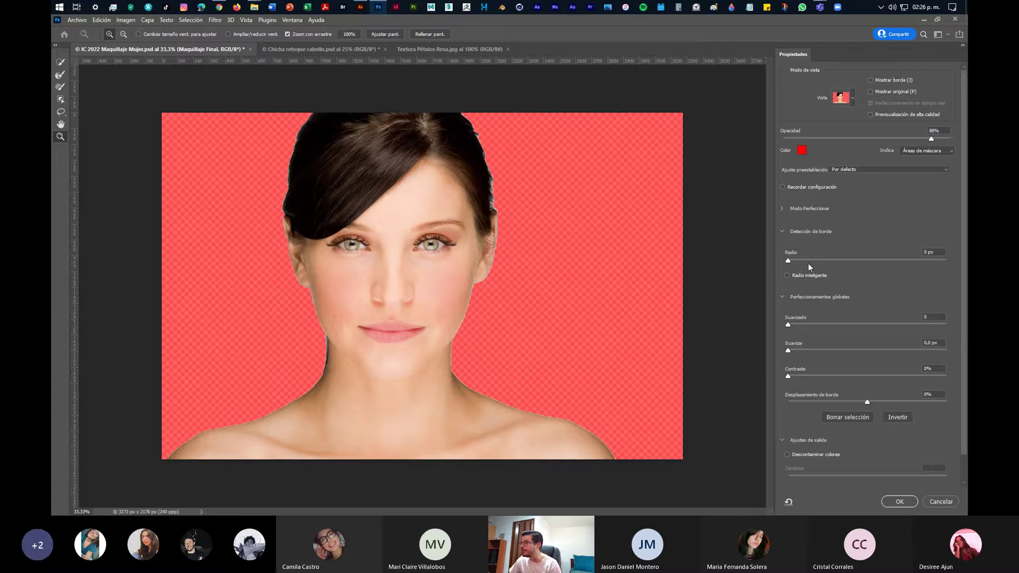
Refine the model's selection edge with Smooth 13, Feather 1.7 px, Contrast 5% and Shift Edge -43%
left_click_drag(789, 325, 792, 325)
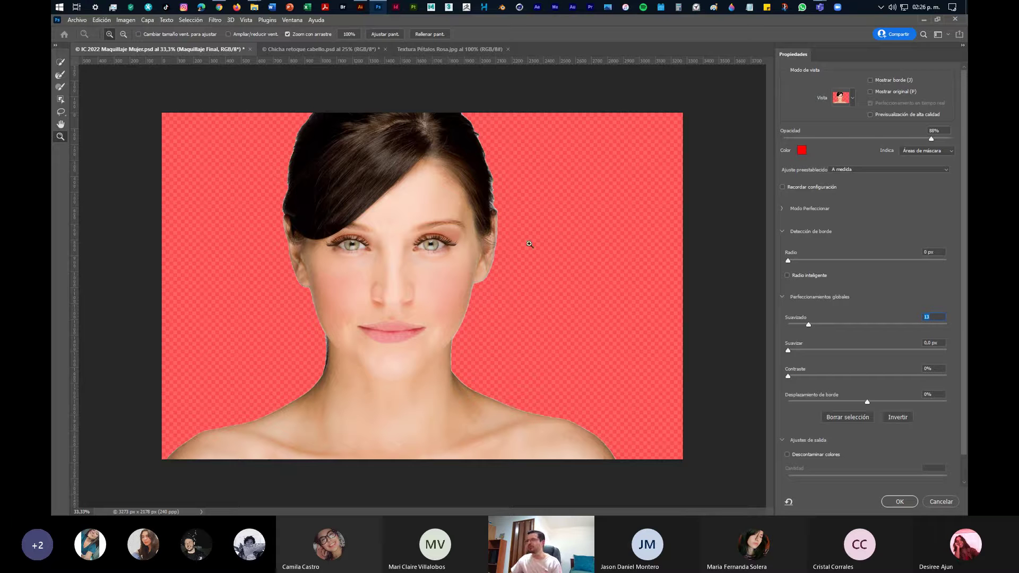
left_click_drag(497, 227, 539, 292)
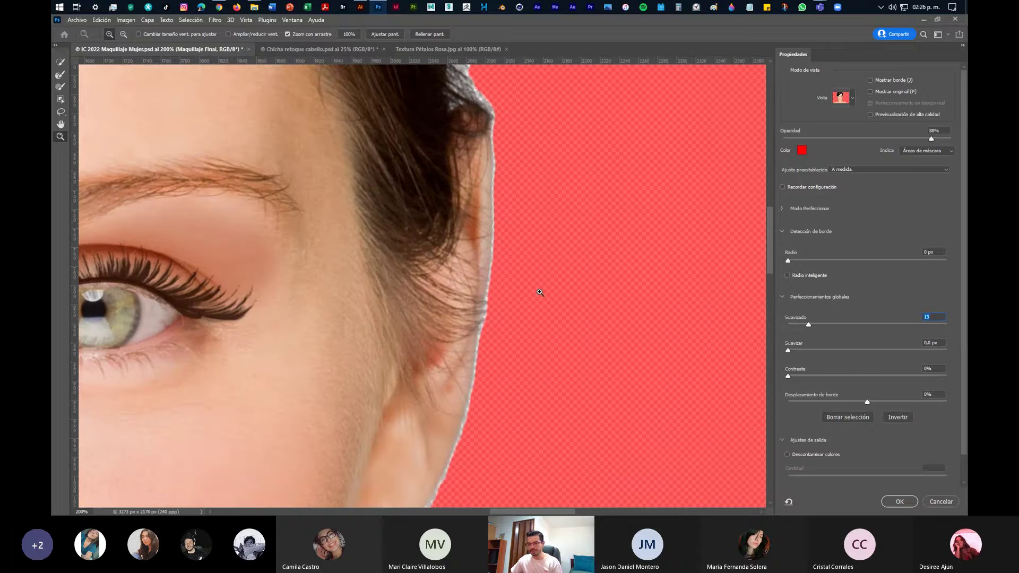
left_click(803, 351)
left_click_drag(789, 377, 795, 377)
left_click_drag(868, 402, 861, 402)
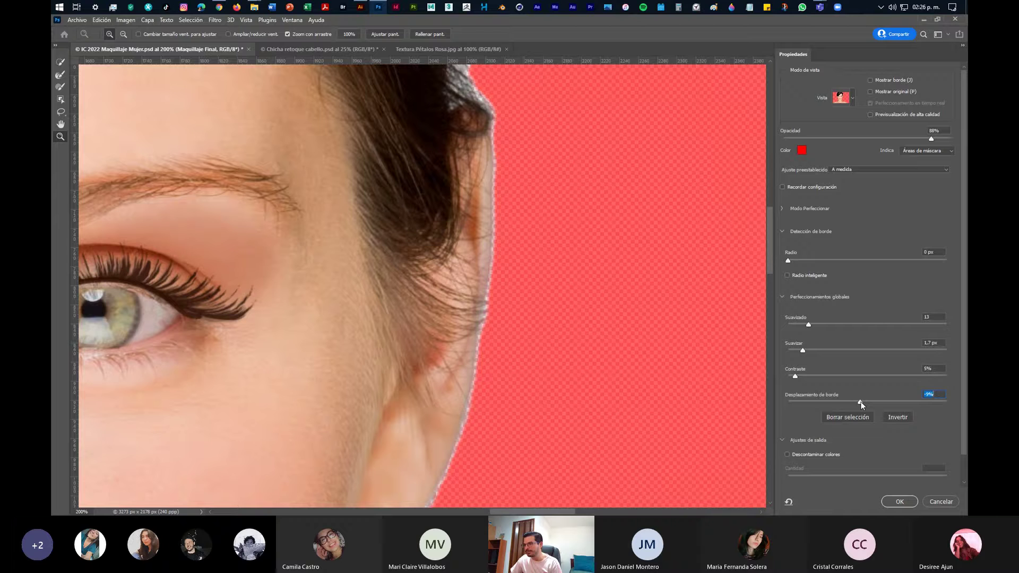
left_click_drag(848, 402, 838, 403)
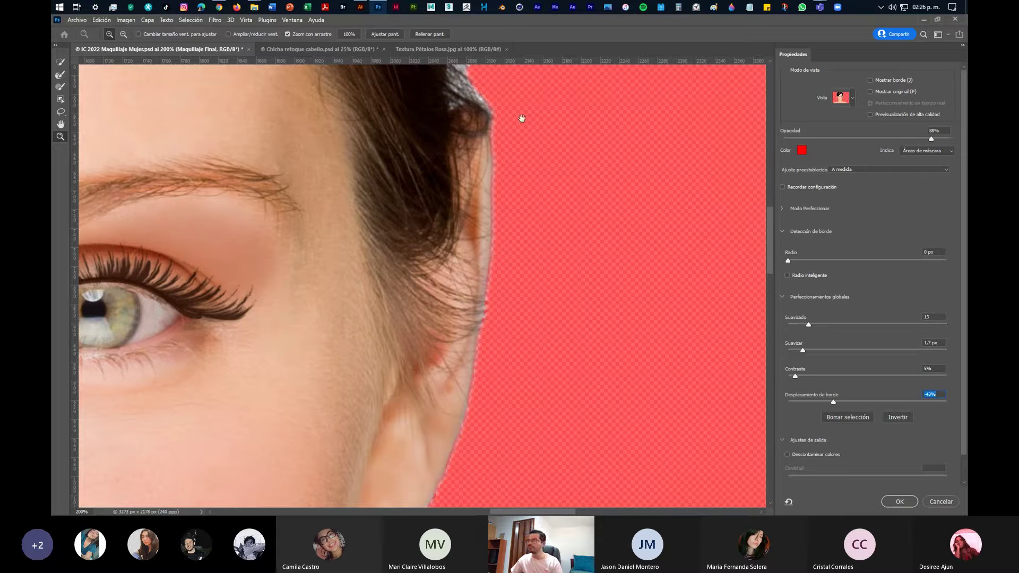
Readjust the model's selection edge to Smooth 12 and Feather 2.0 px
scroll(530, 230, "up", 10)
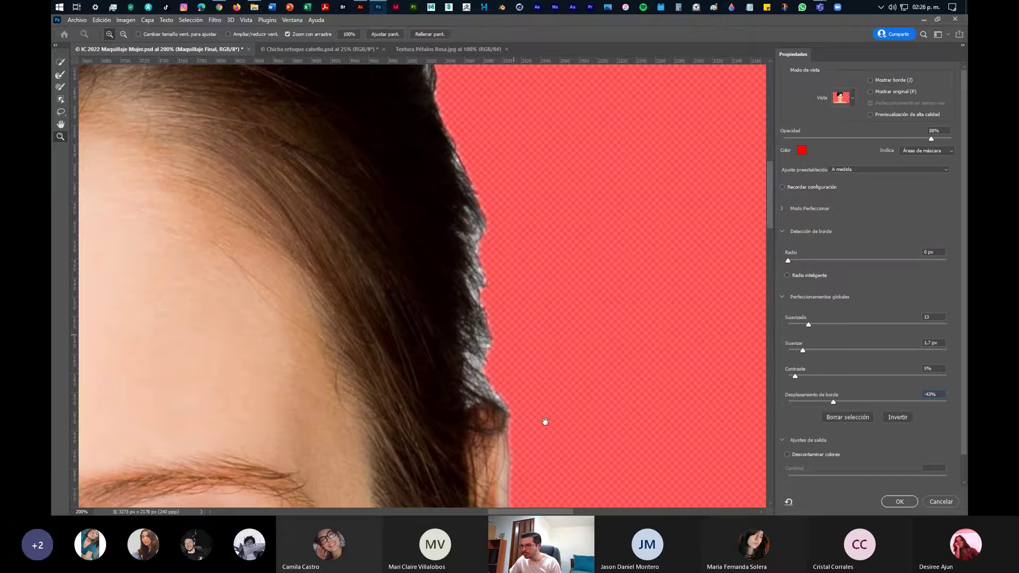
scroll(545, 421, "down", 15)
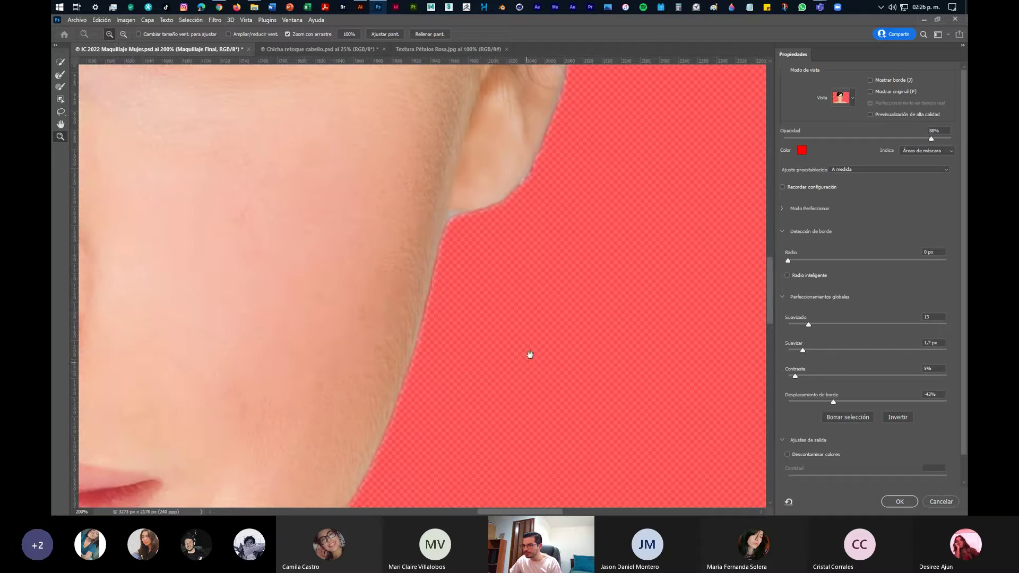
scroll(501, 338, "down", 15)
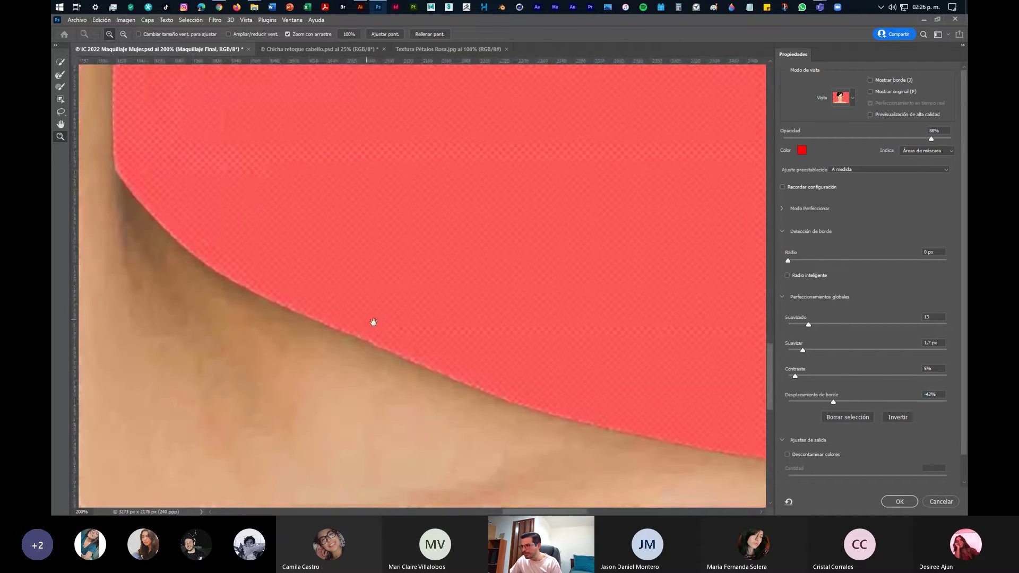
scroll(329, 319, "up", 15)
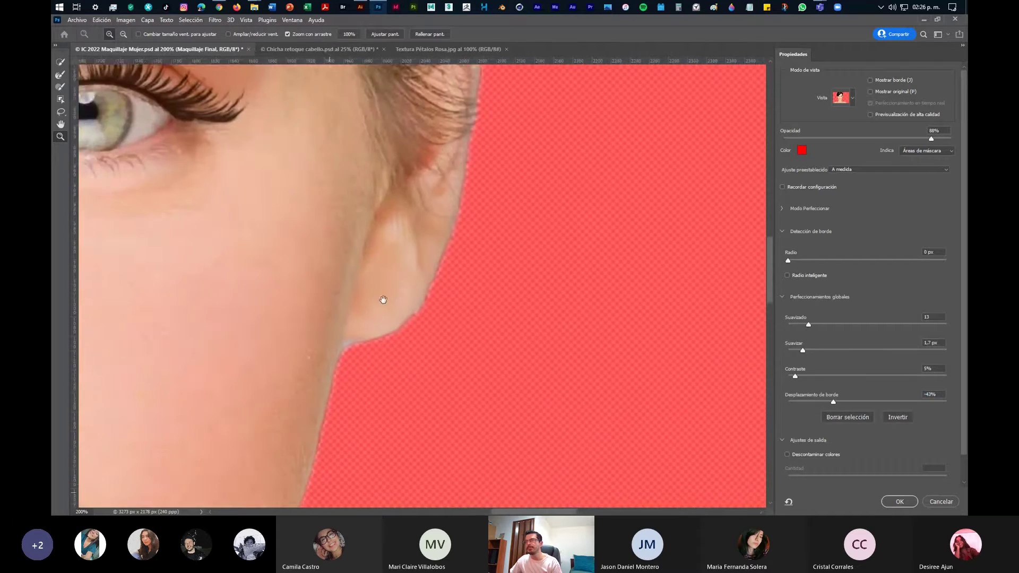
scroll(431, 244, "up", 3)
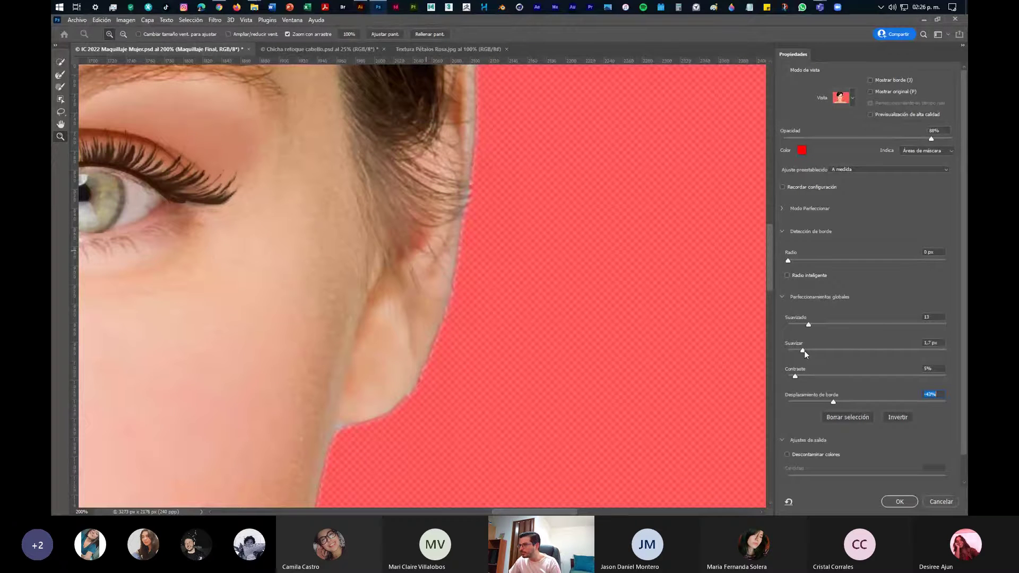
left_click_drag(802, 351, 810, 353)
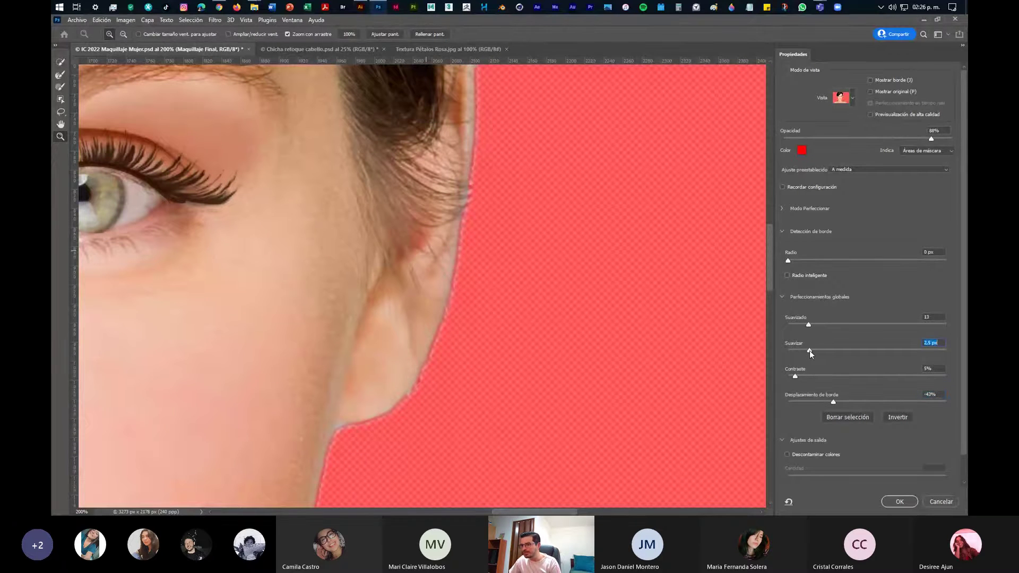
mouse_move(810, 354)
left_mouse_down()
mouse_move(813, 325)
mouse_move(844, 326)
mouse_move(794, 334)
mouse_move(799, 327)
mouse_move(817, 352)
mouse_move(805, 352)
left_mouse_up()
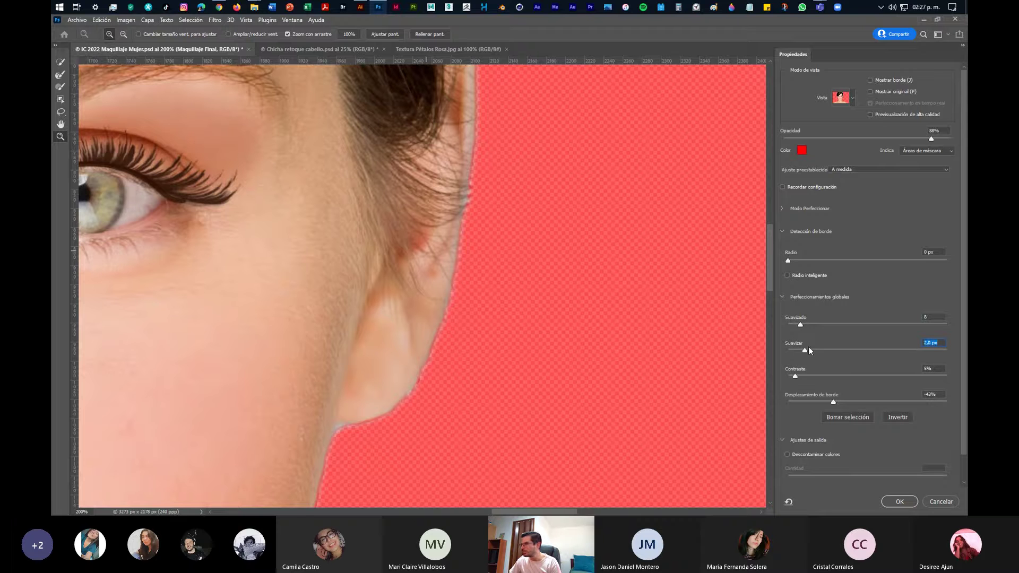
mouse_move(804, 324)
left_mouse_down()
mouse_move(826, 325)
mouse_move(807, 324)
left_mouse_up()
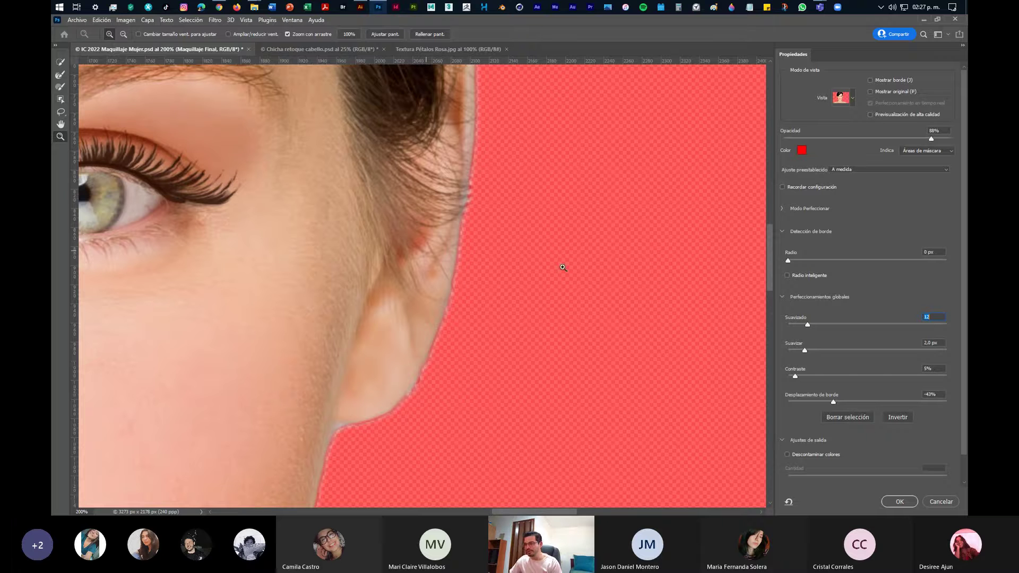
Examine the refined selection edge around the model's hair, ears, neck and shoulders on both sides
left_click_drag(539, 362, 391, 168)
left_click_drag(412, 372, 321, 498)
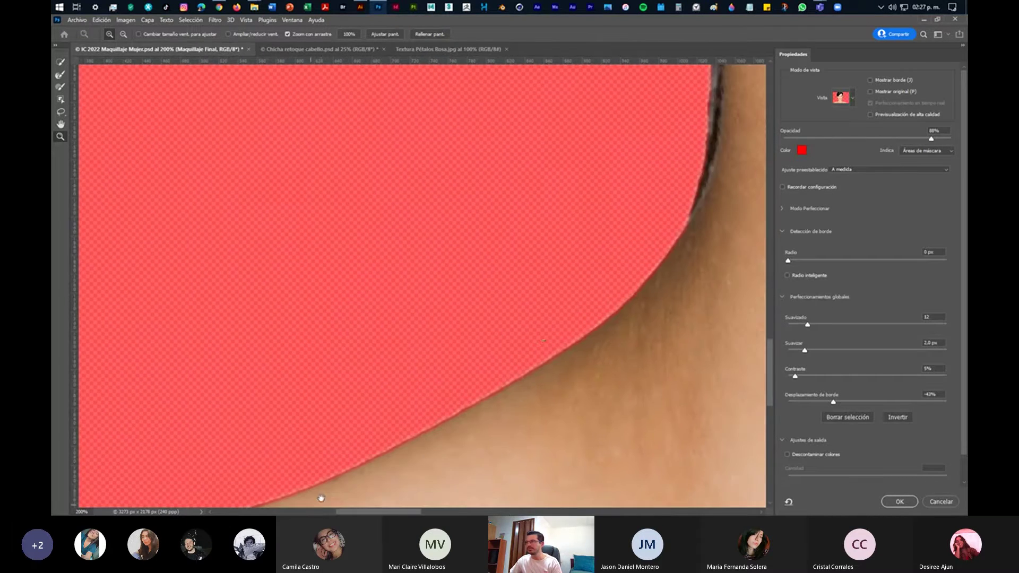
left_click_drag(587, 295, 515, 311)
scroll(504, 223, "up", 10)
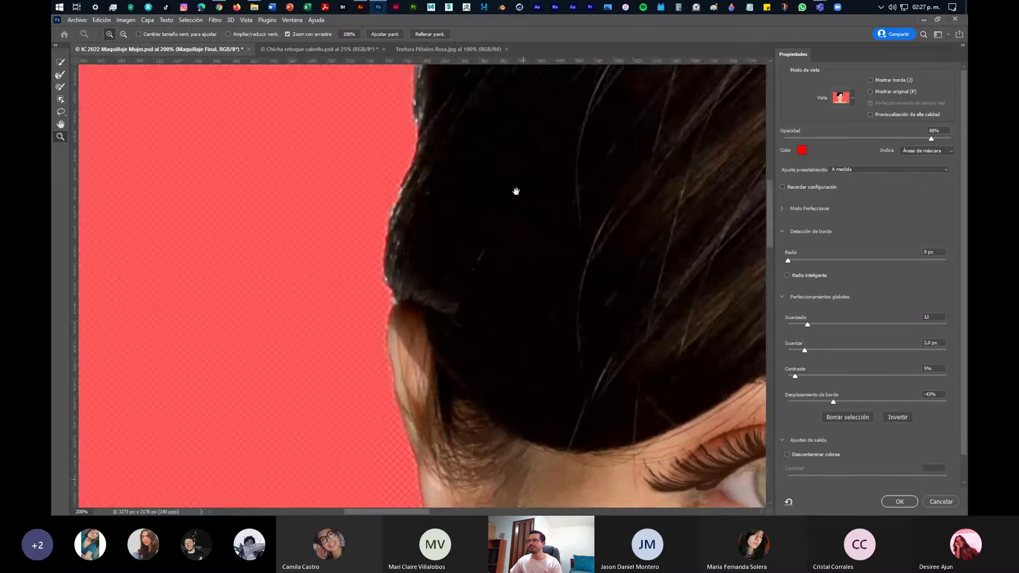
scroll(327, 208, "down", 5)
scroll(493, 232, "right", 5)
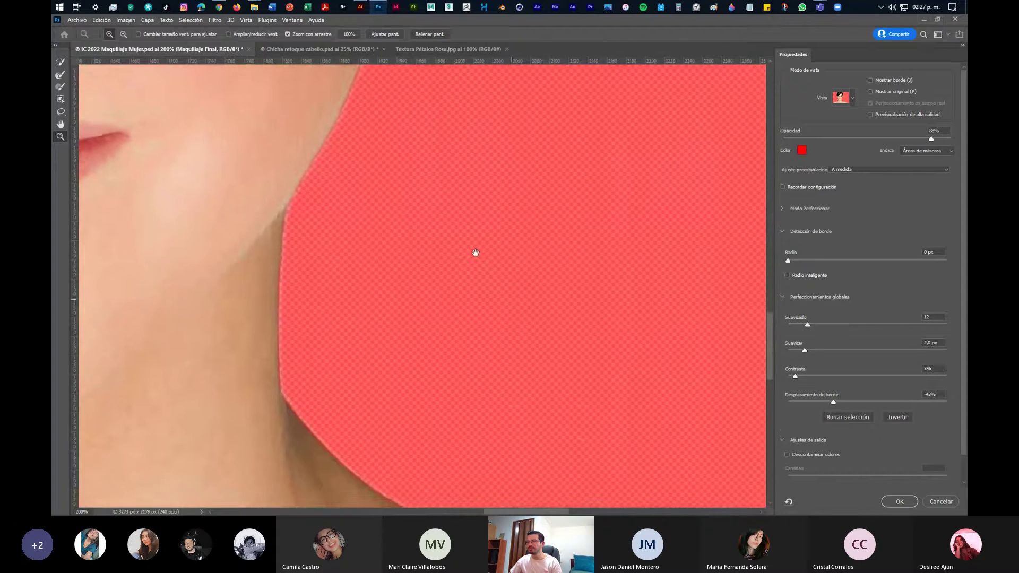
scroll(272, 268, "right", 4)
scroll(197, 264, "up", 1)
scroll(492, 382, "down", 5)
scroll(371, 302, "right", 8)
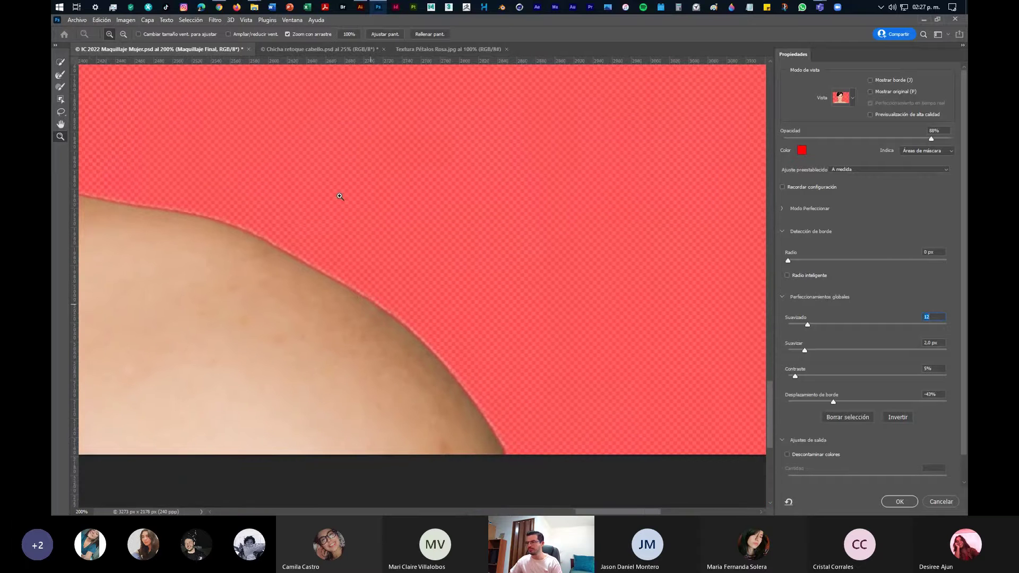
scroll(371, 244, "up", 4)
scroll(459, 271, "left", 16)
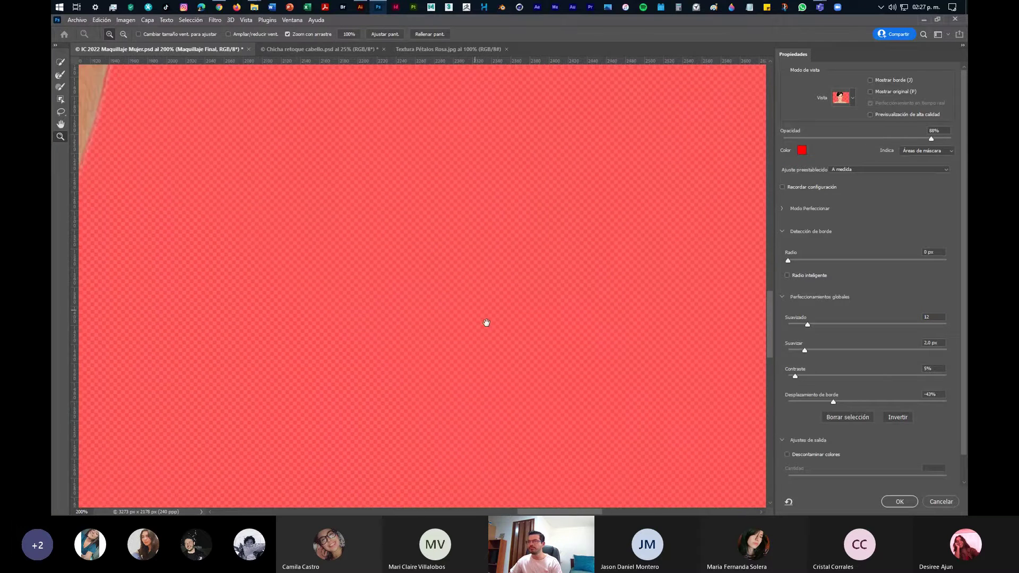
scroll(499, 334, "left", 9)
scroll(510, 361, "up", 5)
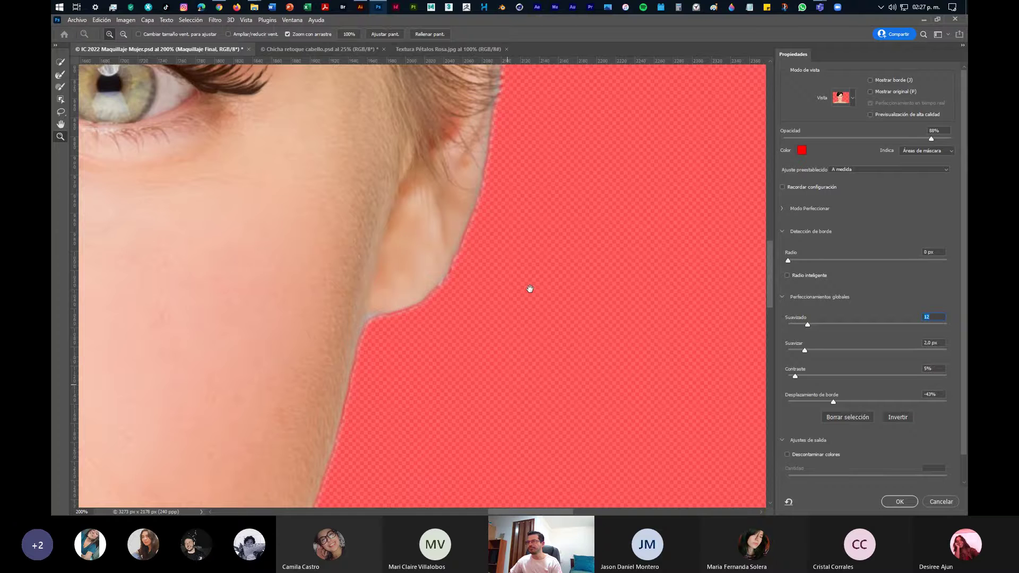
scroll(529, 289, "up", 10)
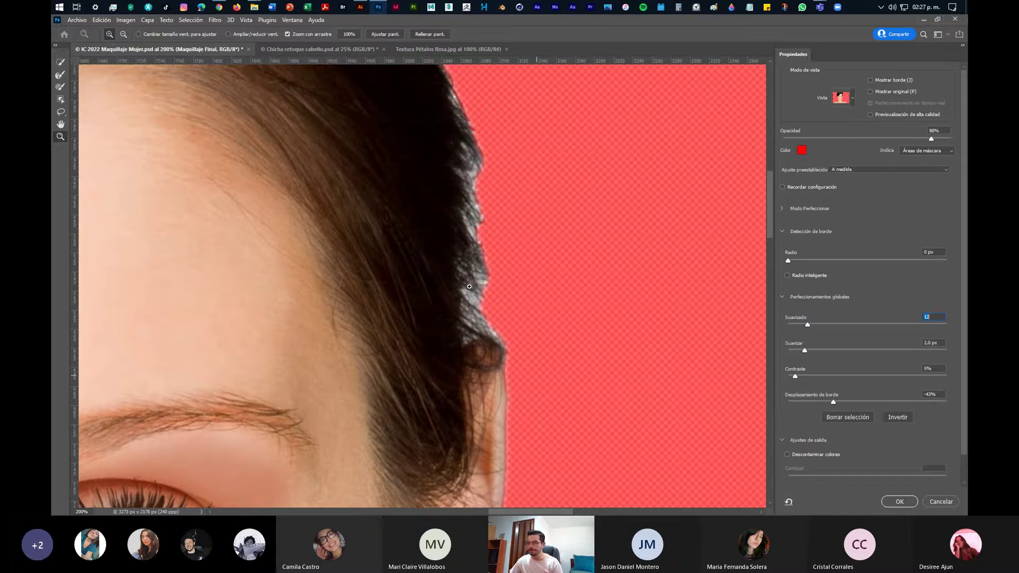
Paint with the Refine Edge Brush along the outer hair contour on both sides of the model's head at 100% zoom
double_click(60, 137)
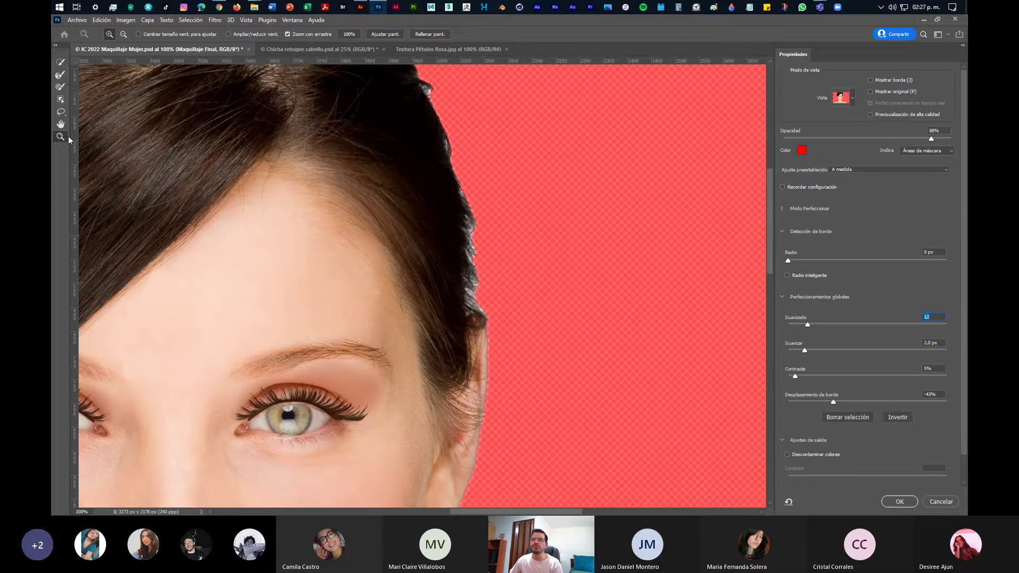
left_click(61, 75)
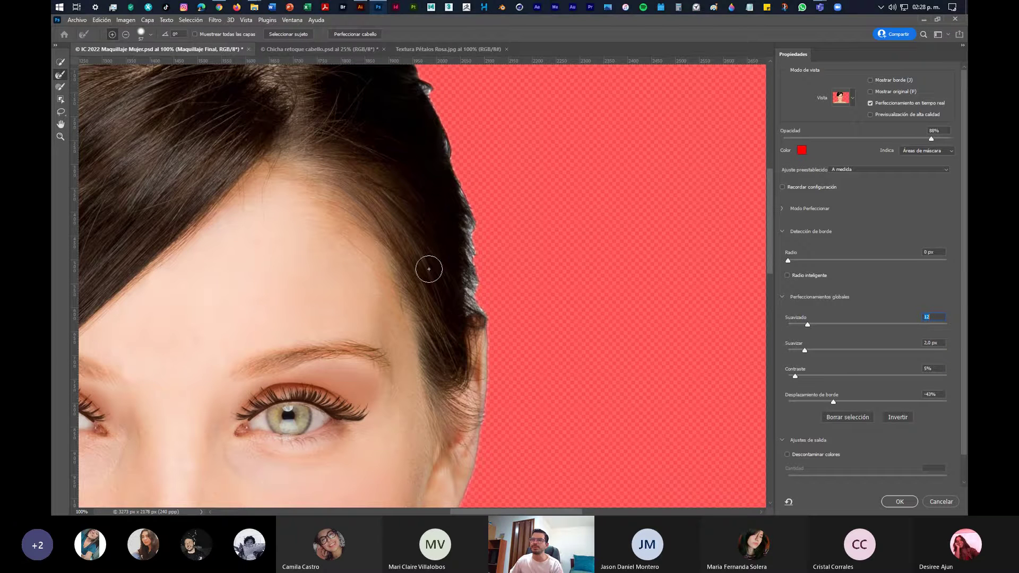
mouse_move(473, 318)
left_mouse_down()
mouse_move(454, 172)
mouse_move(462, 167)
mouse_move(500, 268)
left_mouse_up()
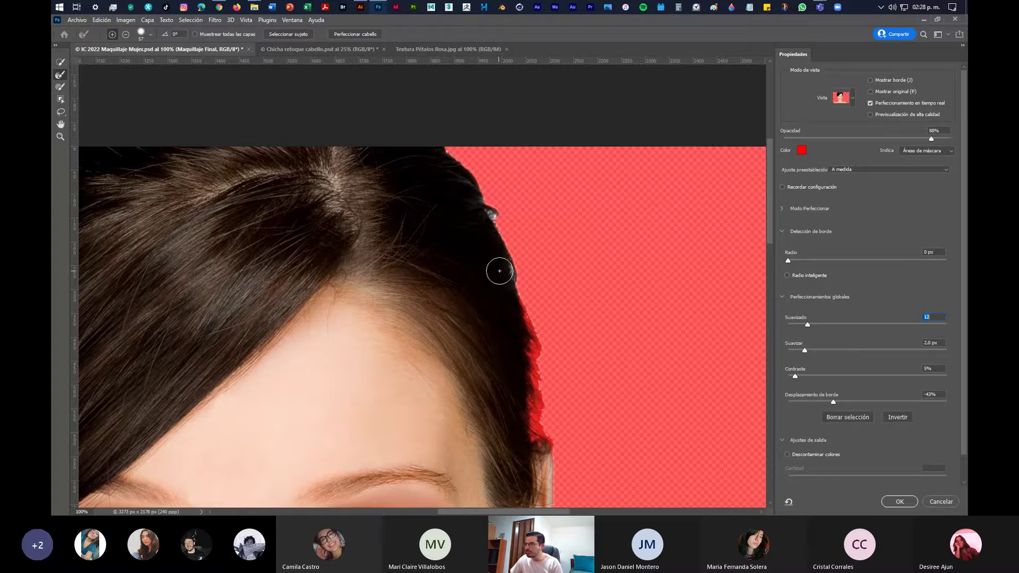
mouse_move(514, 275)
left_mouse_down()
mouse_move(474, 181)
mouse_move(481, 174)
left_mouse_up()
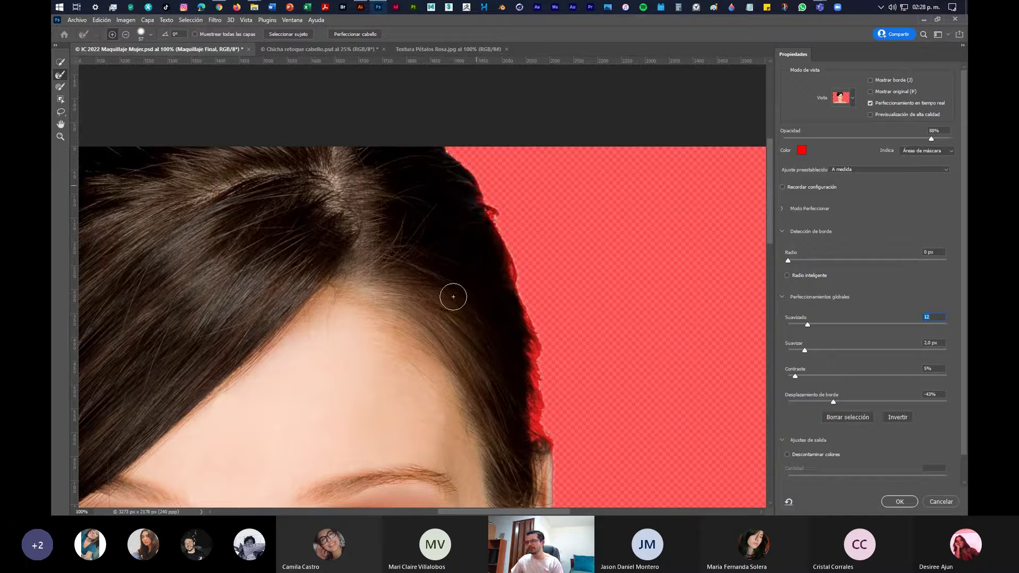
left_click_drag(281, 246, 586, 230)
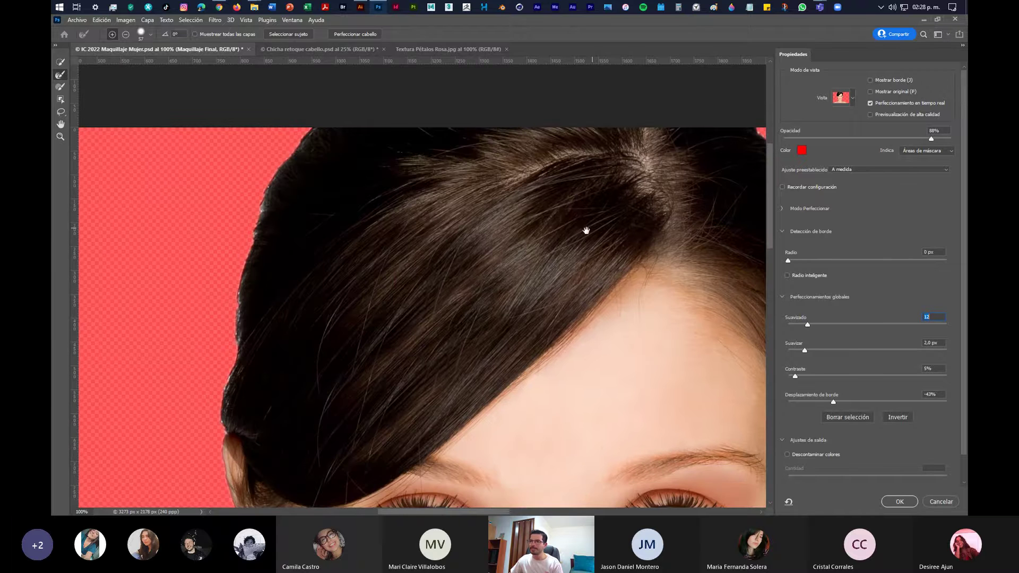
mouse_move(314, 131)
left_mouse_down()
mouse_move(257, 212)
mouse_move(222, 396)
left_mouse_up()
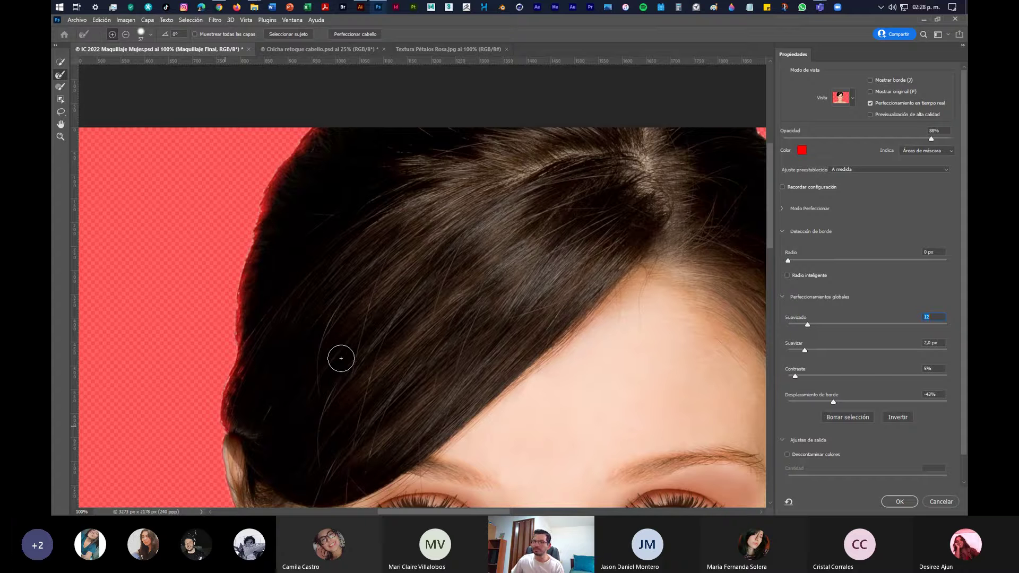
Examine the cutout's edges around the hair, ears and face in the Superponer and Blanco y negro view modes
left_click_drag(440, 283, 454, 346)
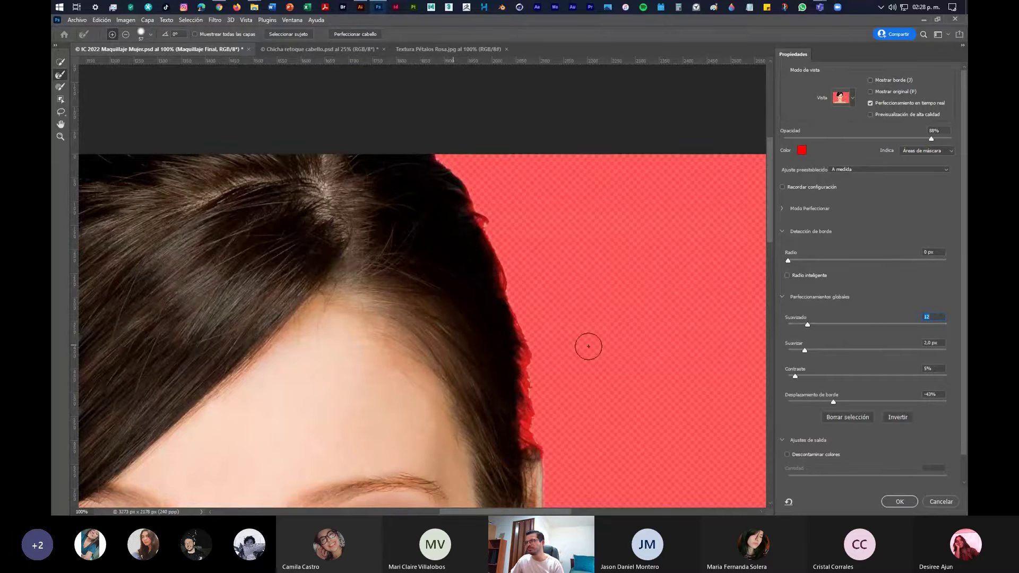
mouse_move(597, 394)
left_mouse_down()
mouse_move(599, 263)
mouse_move(569, 218)
mouse_move(485, 341)
mouse_move(598, 346)
left_mouse_up()
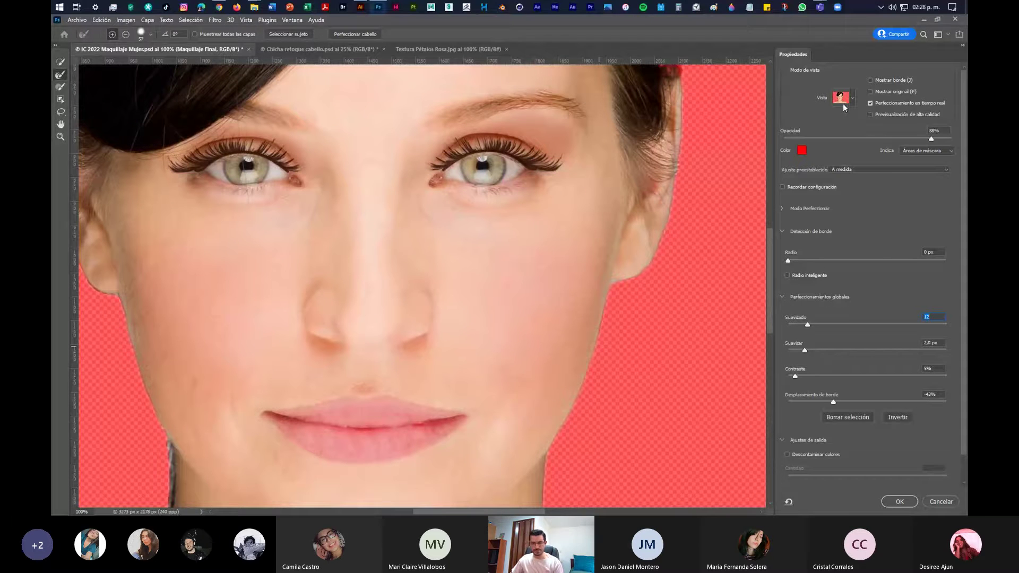
key("z")
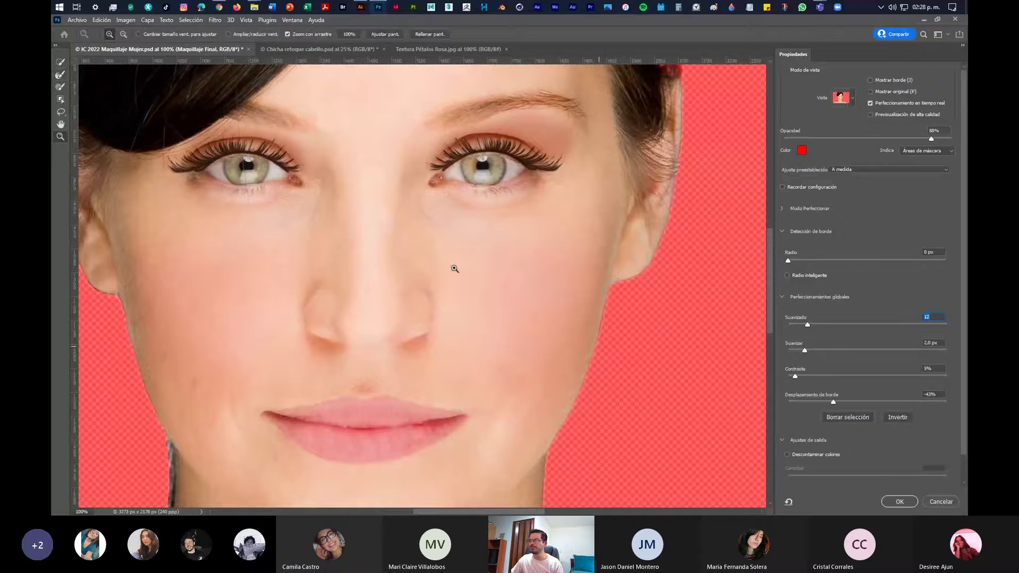
left_click(483, 279, "alt")
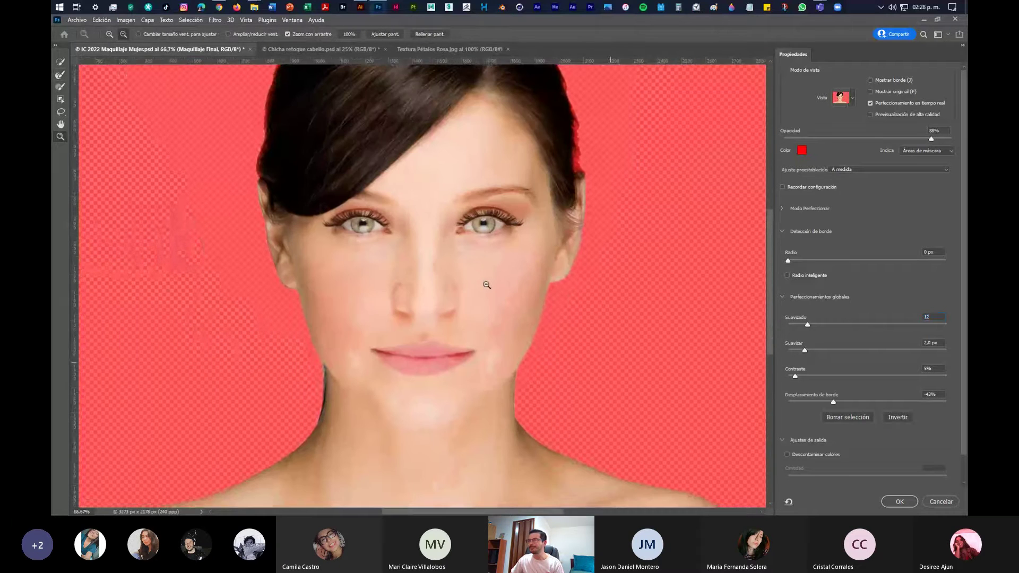
left_click(485, 279, "alt")
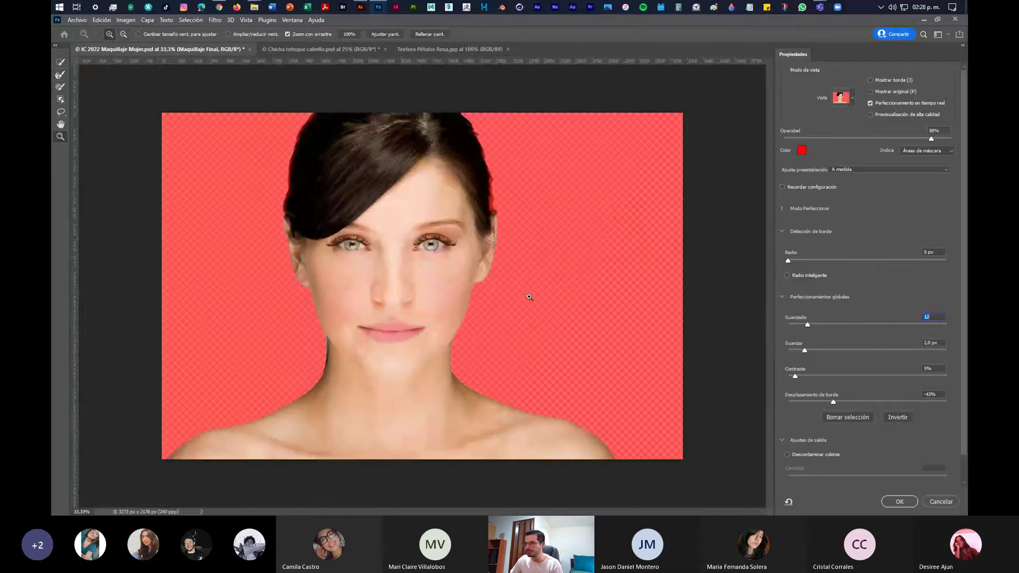
left_click(58, 75)
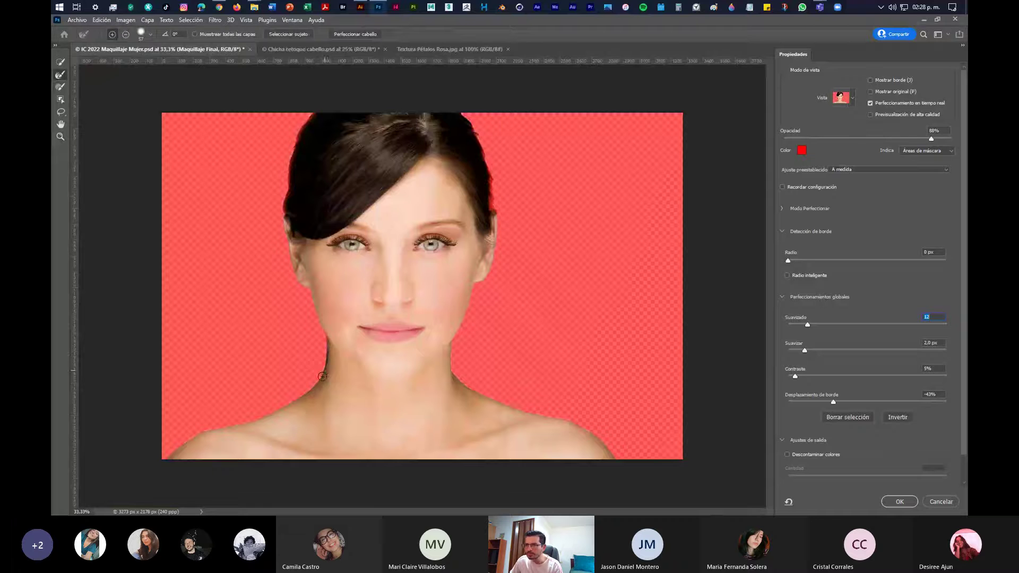
left_click(856, 96)
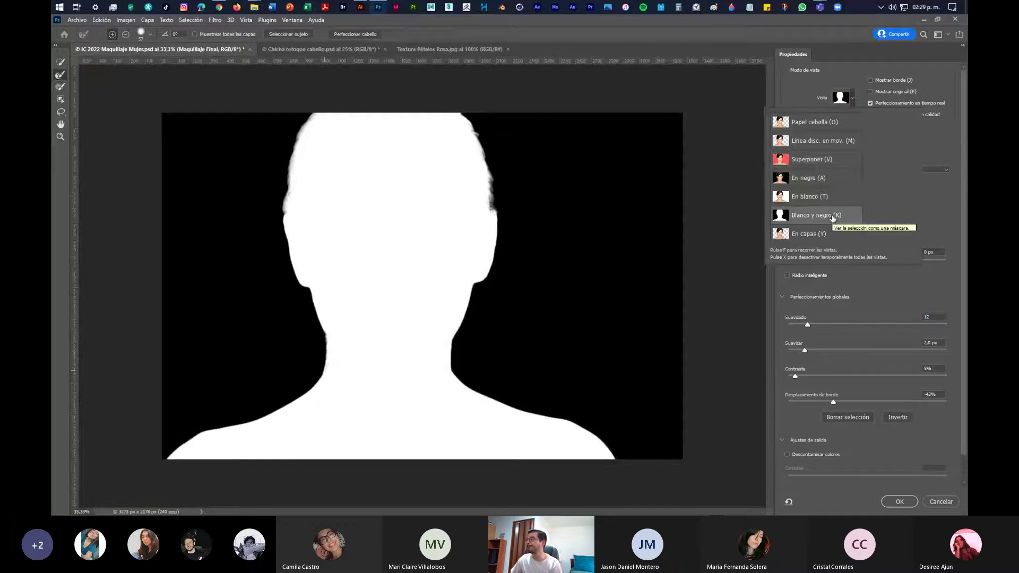
left_click(812, 159)
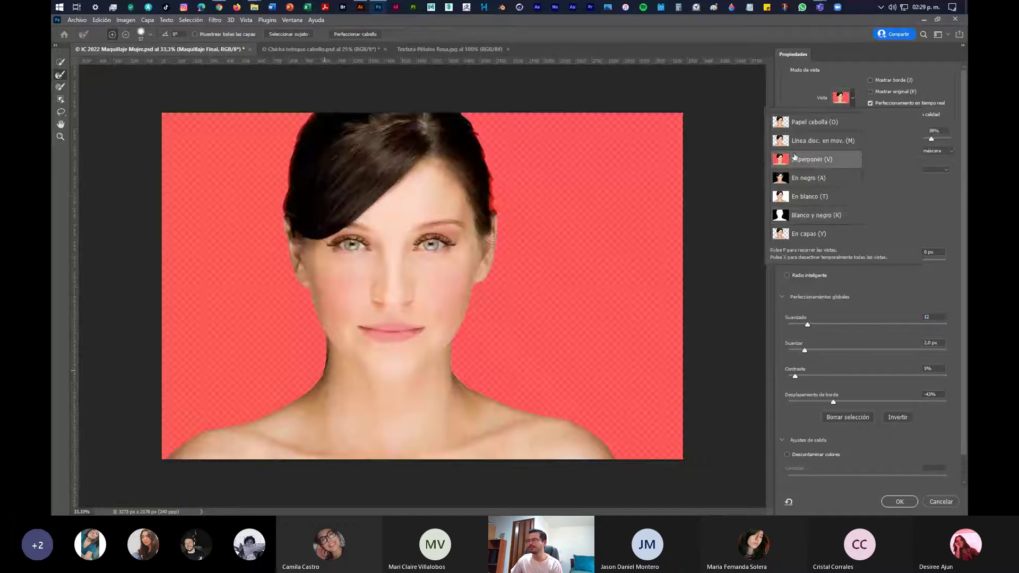
Enable Descontaminar colores and output the refined selection to a new layer with a layer mask
left_click(788, 456)
left_click(790, 455)
scroll(887, 440, "down", 2)
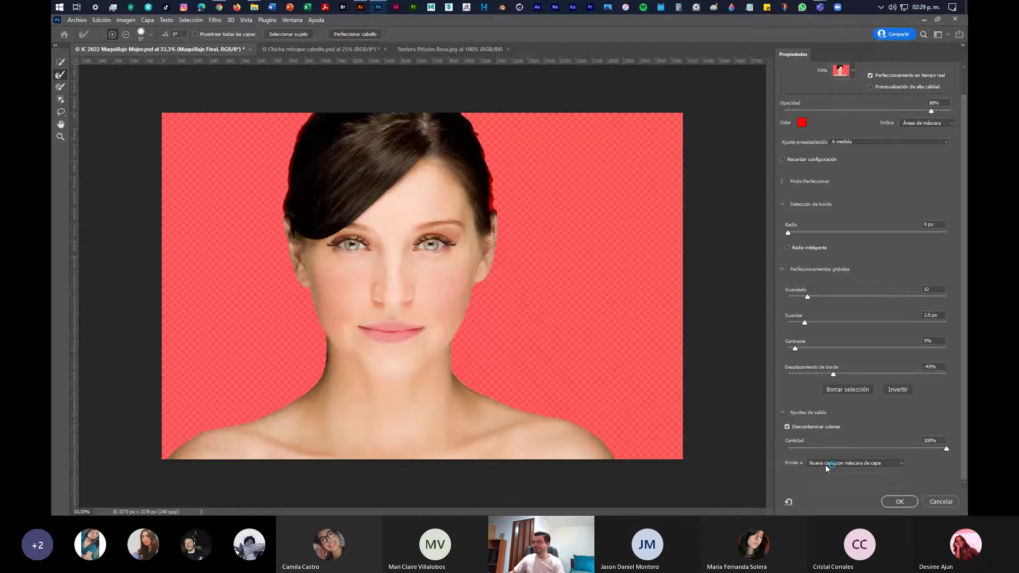
left_click(894, 503)
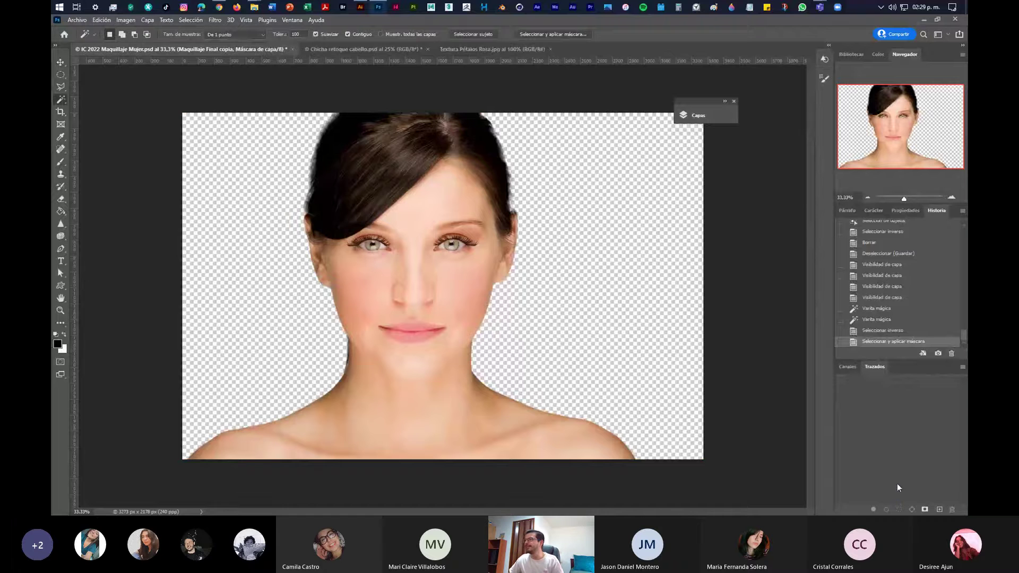
Show the Fondo Petalos layer behind the cutout and move the layer list off the portrait
left_click(693, 116)
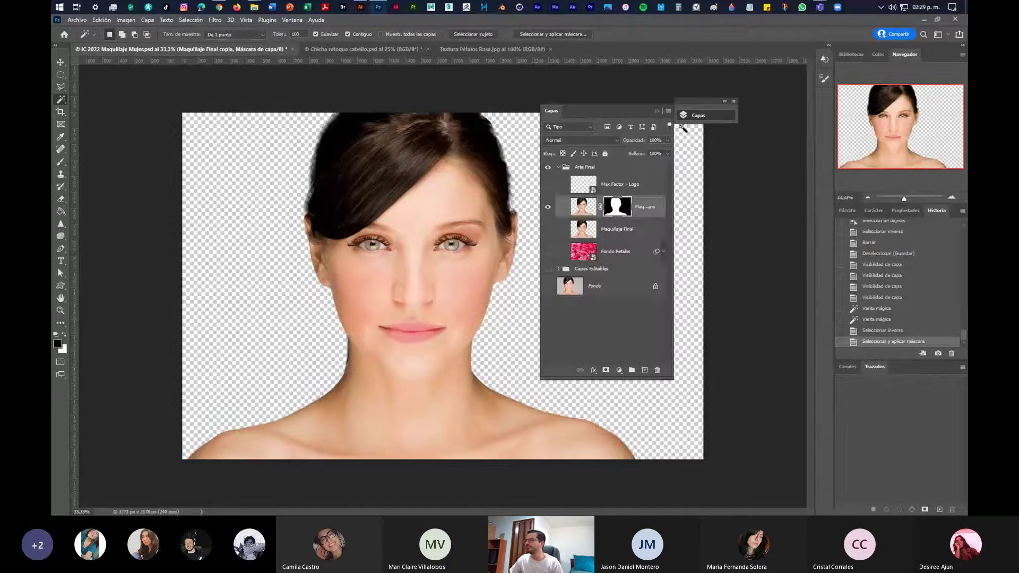
left_click(547, 251)
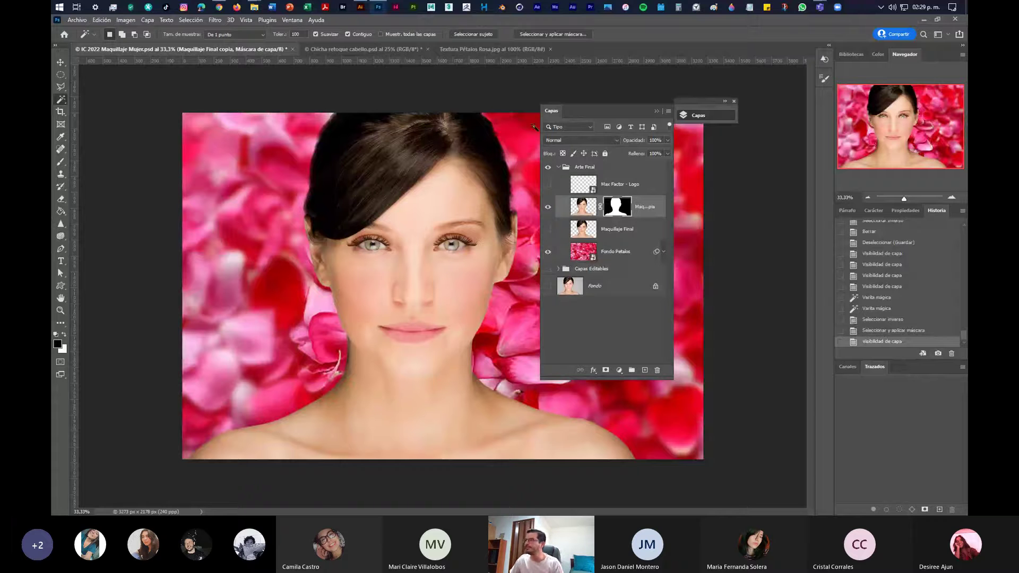
left_click_drag(550, 116, 722, 176)
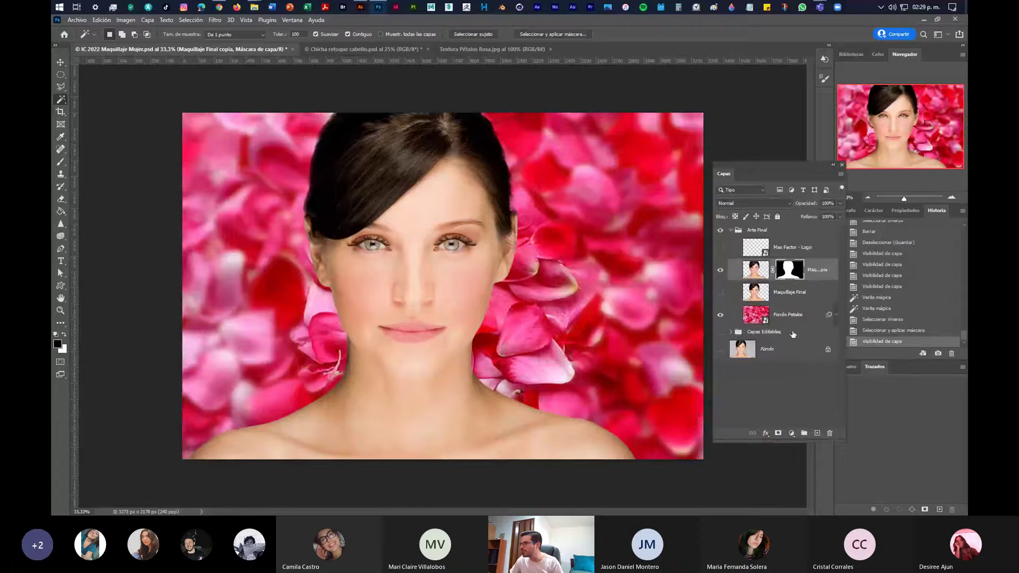
Brush white over the Fondo Petalos smart filter mask so the Gaussian blur covers the whole petal background
left_click(759, 321)
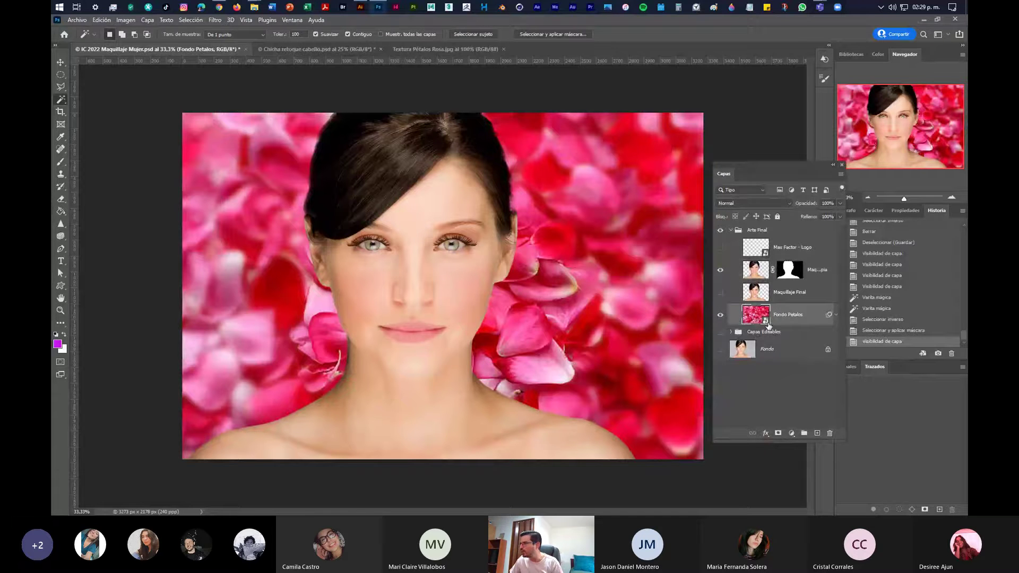
left_click(837, 316)
left_click(773, 339)
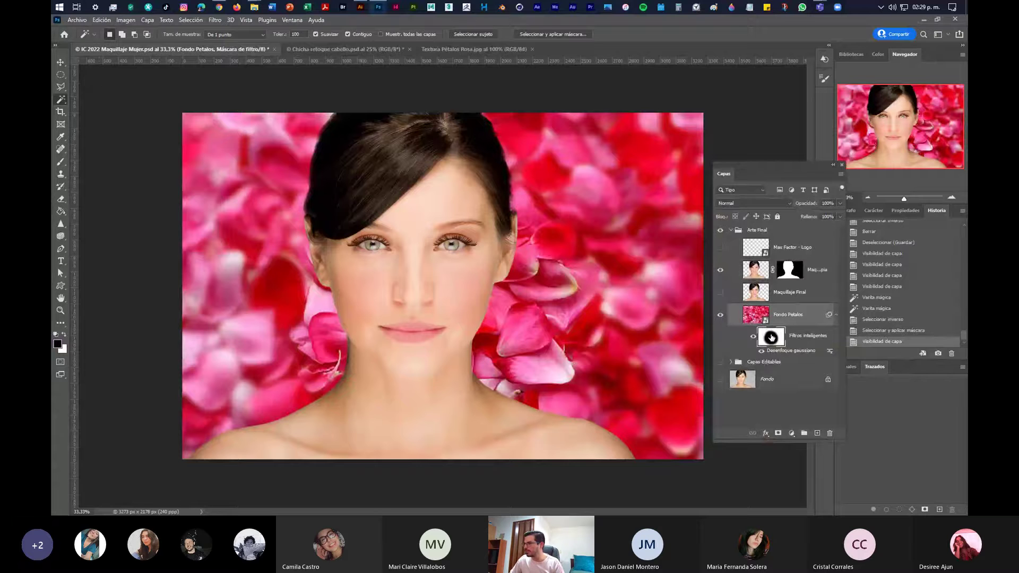
left_click(62, 163)
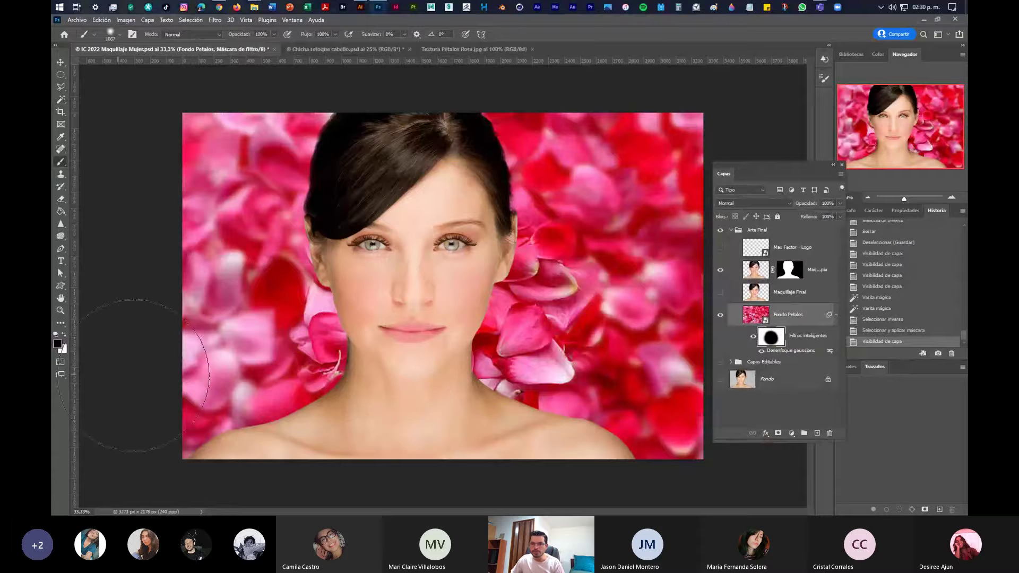
key("x")
left_click_drag(249, 417, 324, 213)
mouse_move(567, 373)
left_mouse_down()
mouse_move(531, 212)
mouse_move(504, 160)
left_mouse_up()
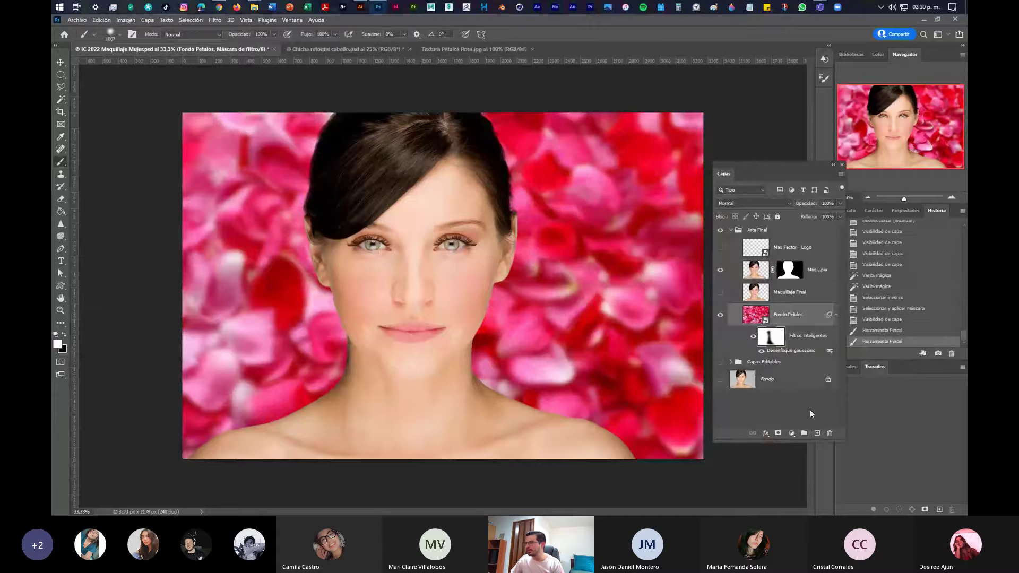
mouse_move(451, 167)
left_mouse_down()
mouse_move(375, 341)
mouse_move(387, 409)
mouse_move(458, 428)
mouse_move(390, 388)
left_mouse_up()
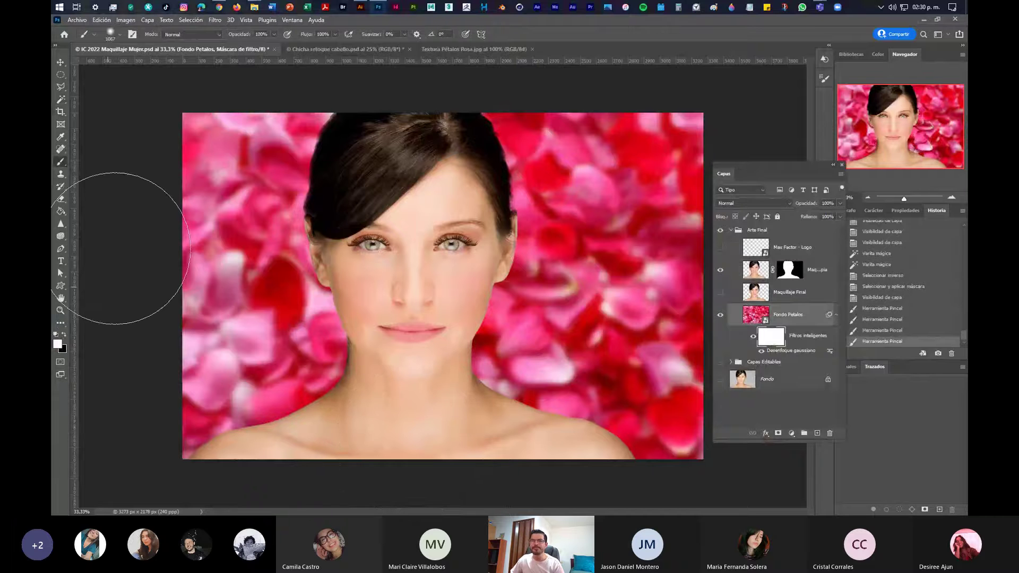
left_click_drag(326, 427, 212, 340)
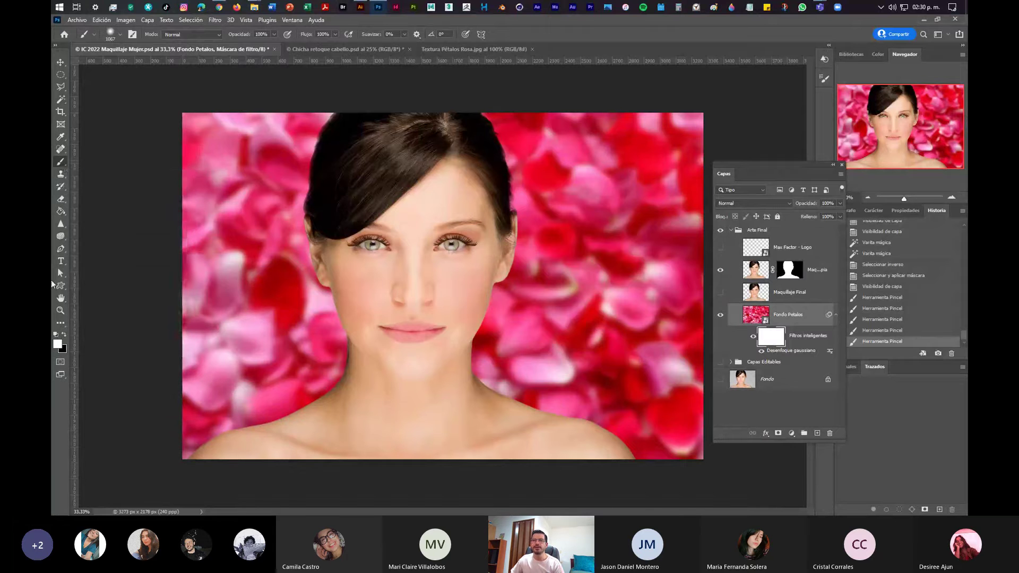
Brush black on the smart filter mask around the woman's head, neck and shoulders to sharpen the nearby petals
left_click(64, 335)
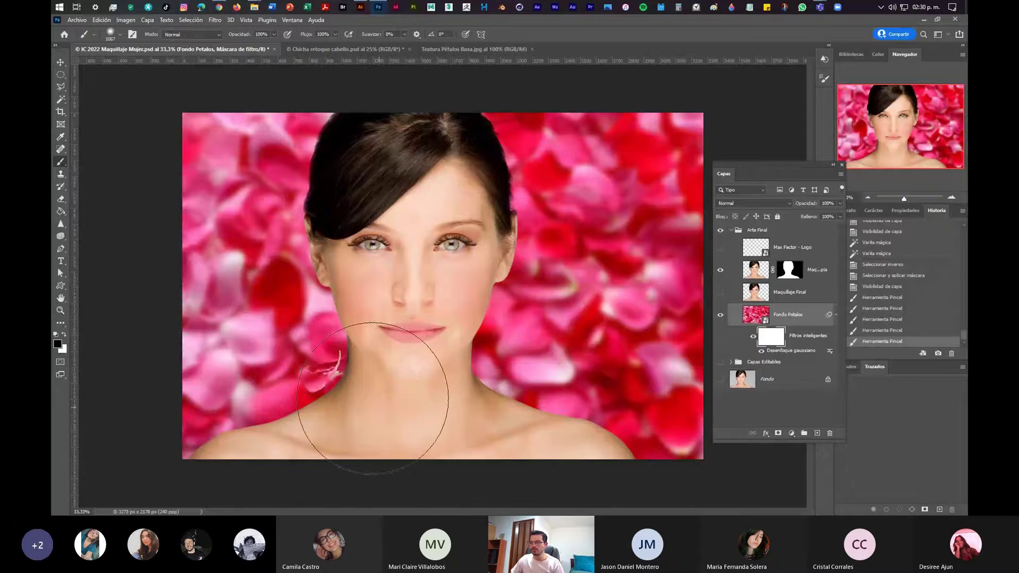
left_click_drag(342, 375, 387, 318)
mouse_move(422, 353)
left_mouse_down()
mouse_move(467, 367)
mouse_move(477, 350)
mouse_move(406, 308)
left_mouse_up()
left_click_drag(451, 285, 352, 204)
left_click_drag(534, 437, 589, 467)
mouse_move(318, 440)
left_mouse_down()
mouse_move(276, 424)
mouse_move(245, 478)
mouse_move(285, 471)
left_mouse_up()
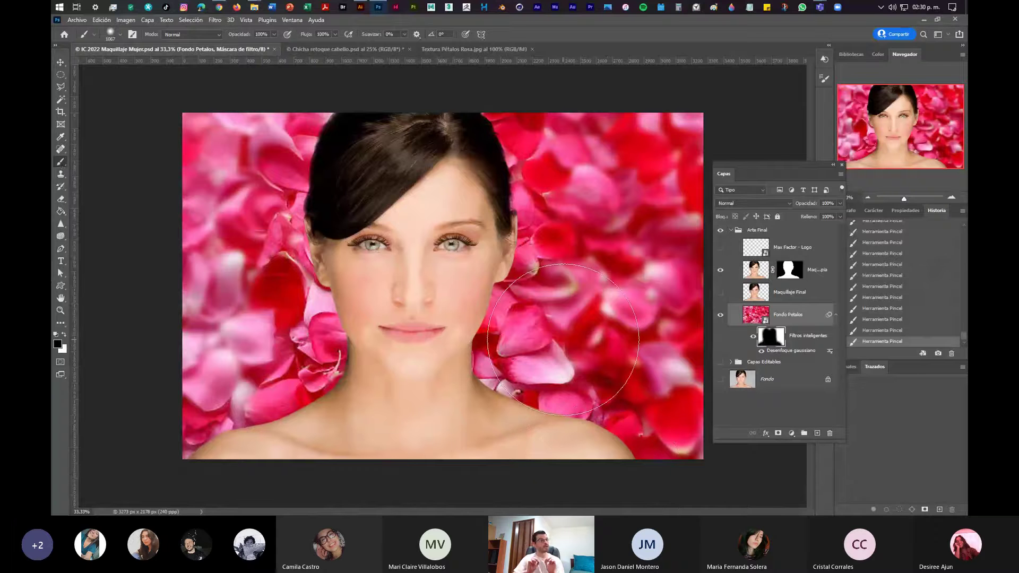
Add a new layer beneath Fondo Petalos and fill it with white using the Paint Bucket
key("v")
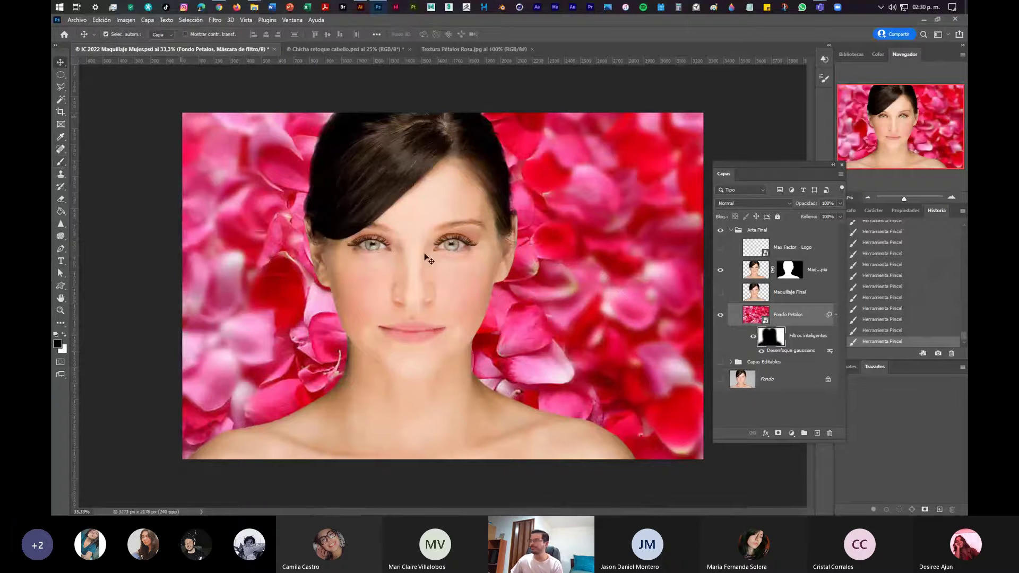
left_click(818, 433)
left_click_drag(807, 358, 738, 381)
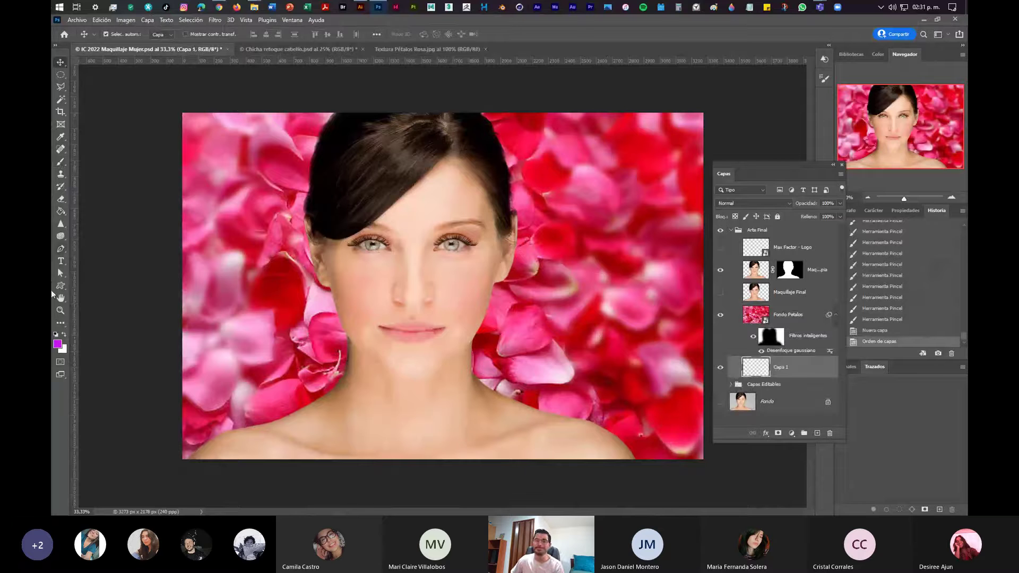
left_click(55, 335)
left_click(64, 335)
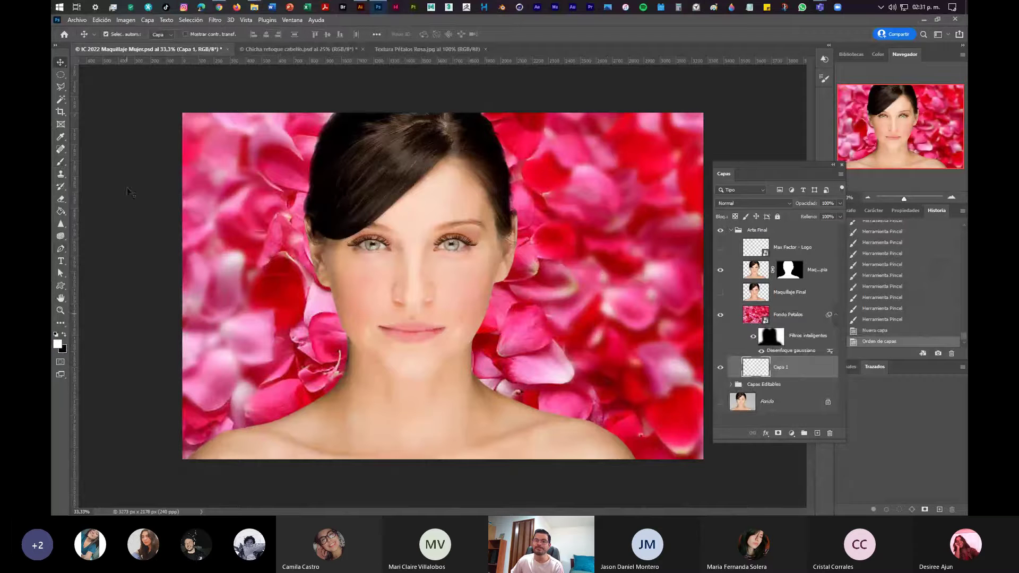
left_click(59, 211)
left_click(408, 320)
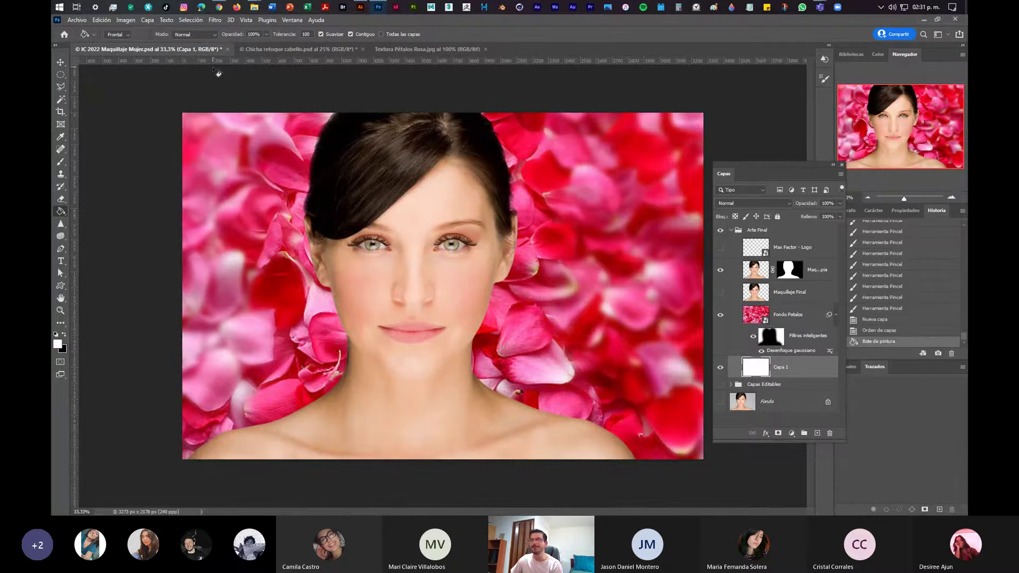
Hide the Fondo Petalos layer and the masked portrait copy, leaving only the white fill displayed
left_click(721, 315)
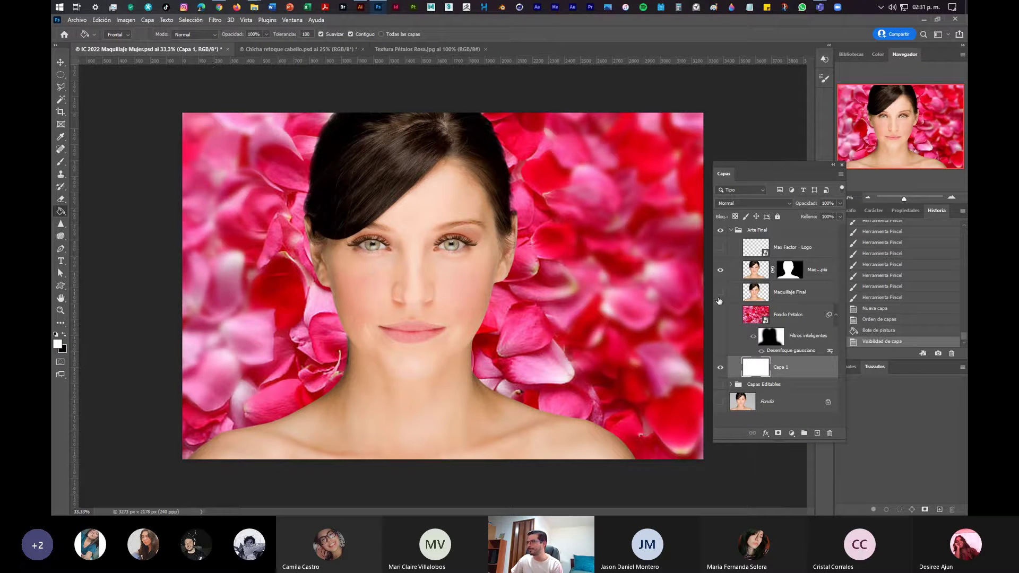
left_click(720, 270)
double_click(721, 231)
Rename the white-filled layer as Fondo Blanco
double_click(781, 367)
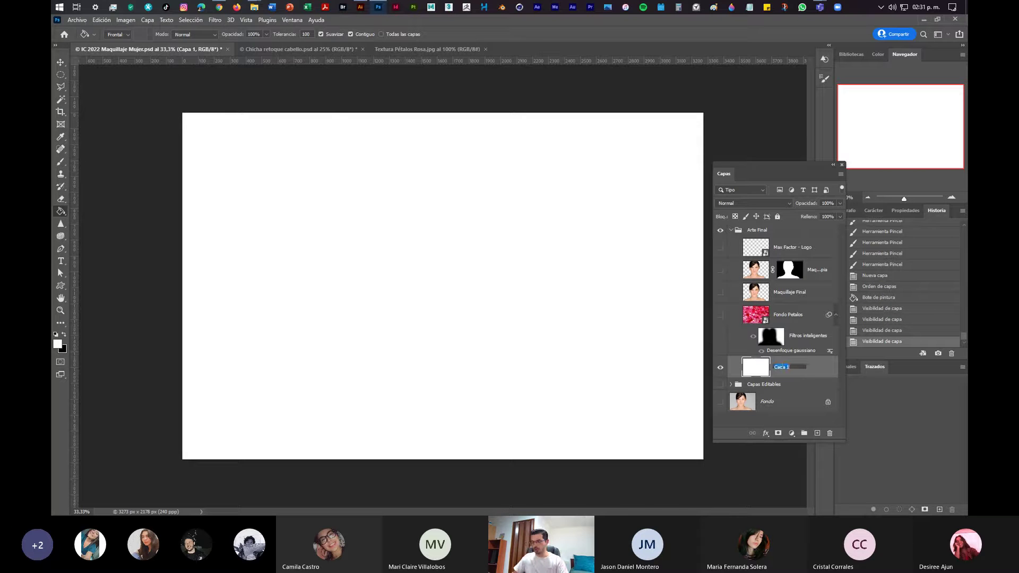
type("D")
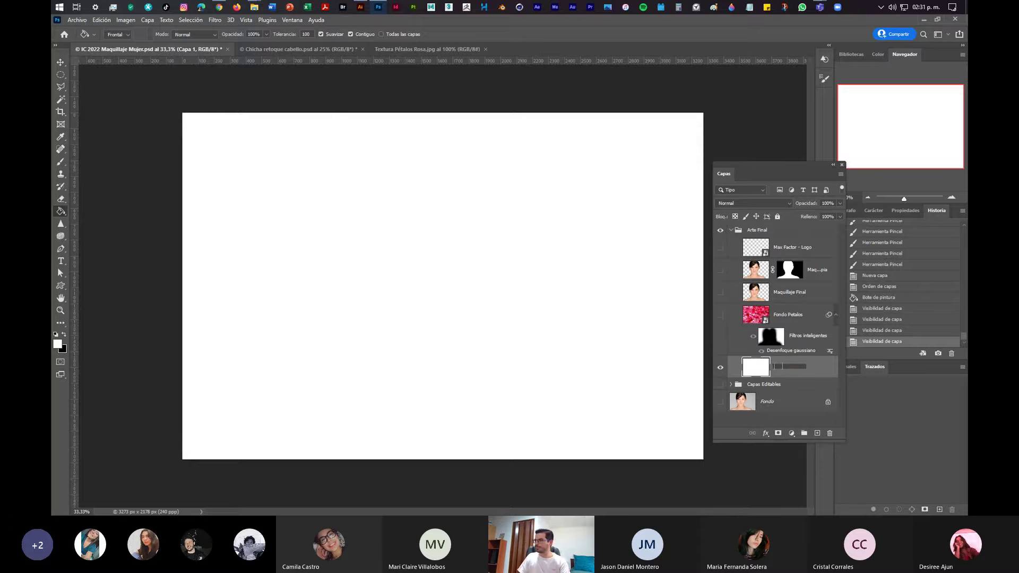
type("ondo BV")
type("anco")
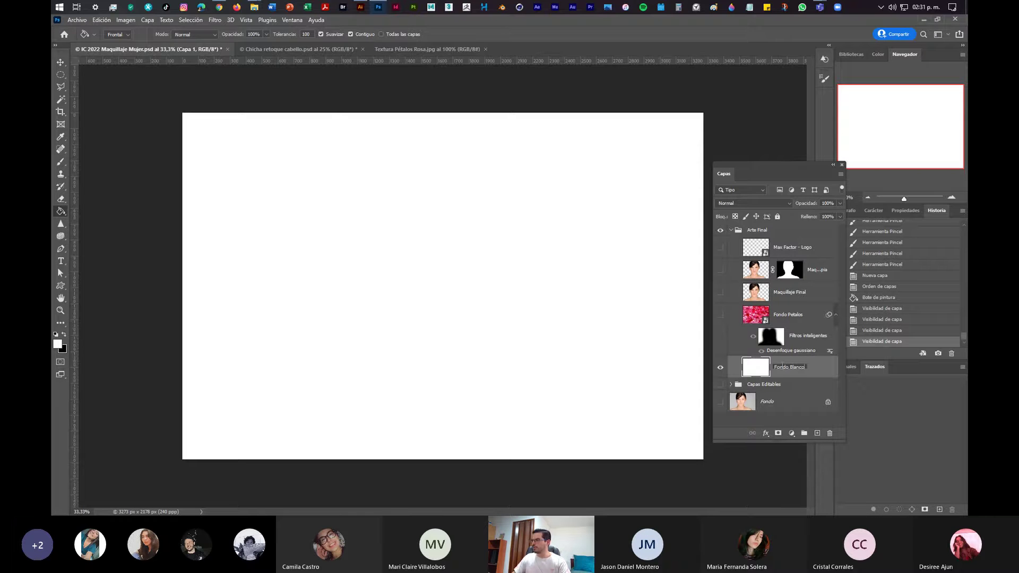
key("Return")
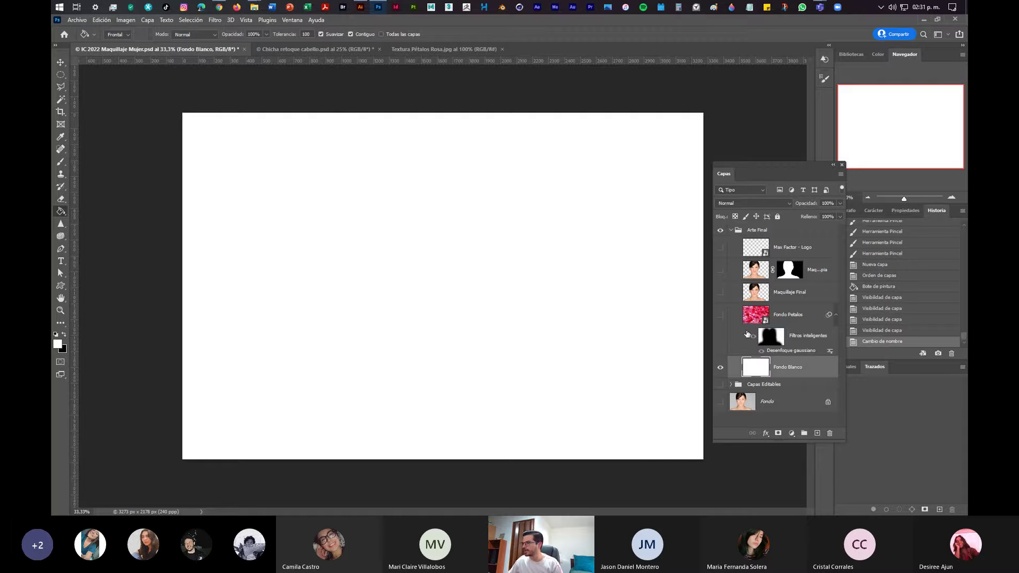
Show the Fondo Petalos layer, reduce its opacity to 48%, and show the Maquillaje Final layer above it
left_click(720, 315)
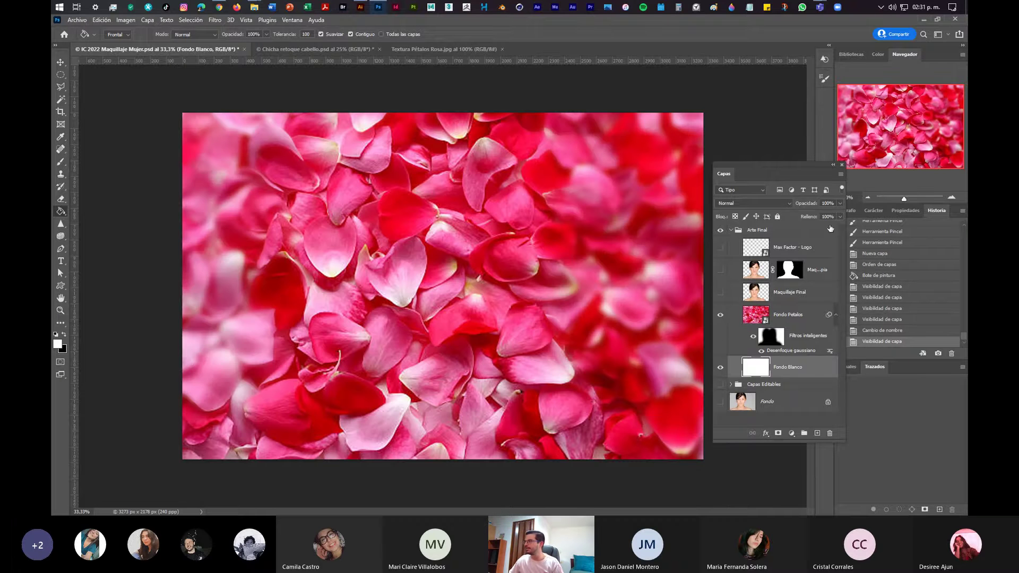
left_click_drag(840, 203, 831, 215)
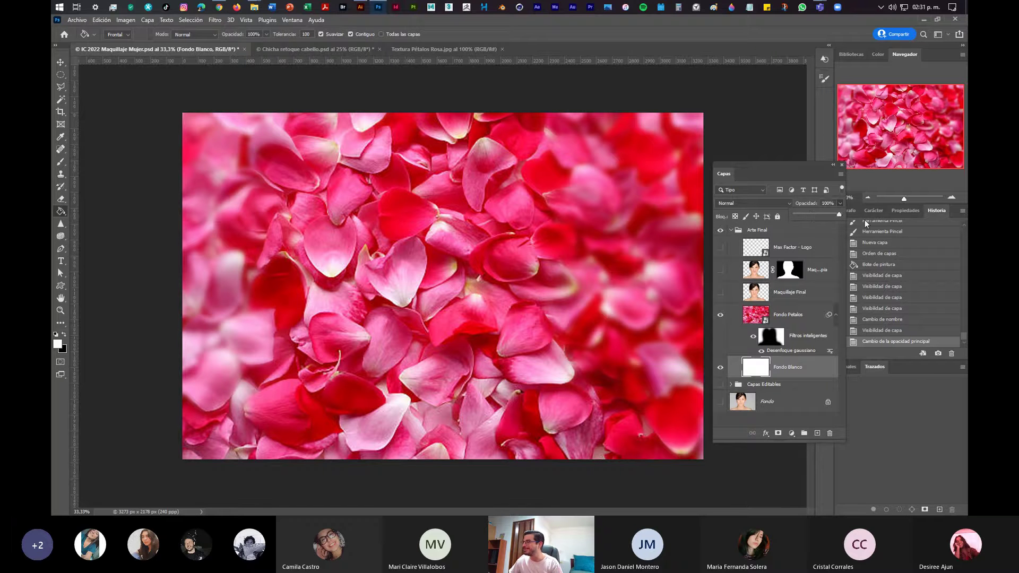
left_click(815, 316)
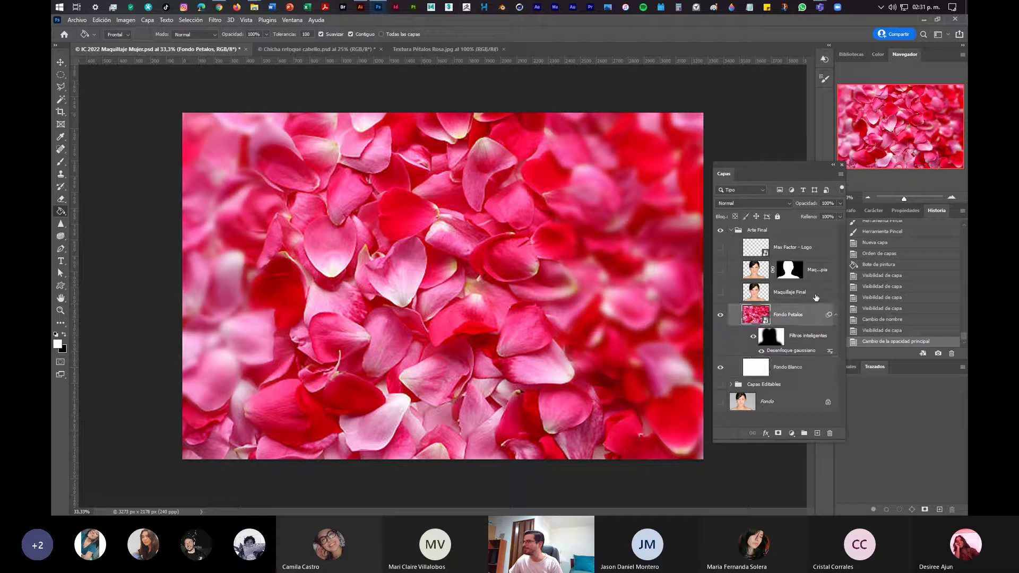
left_click(838, 203)
left_click_drag(838, 214, 816, 214)
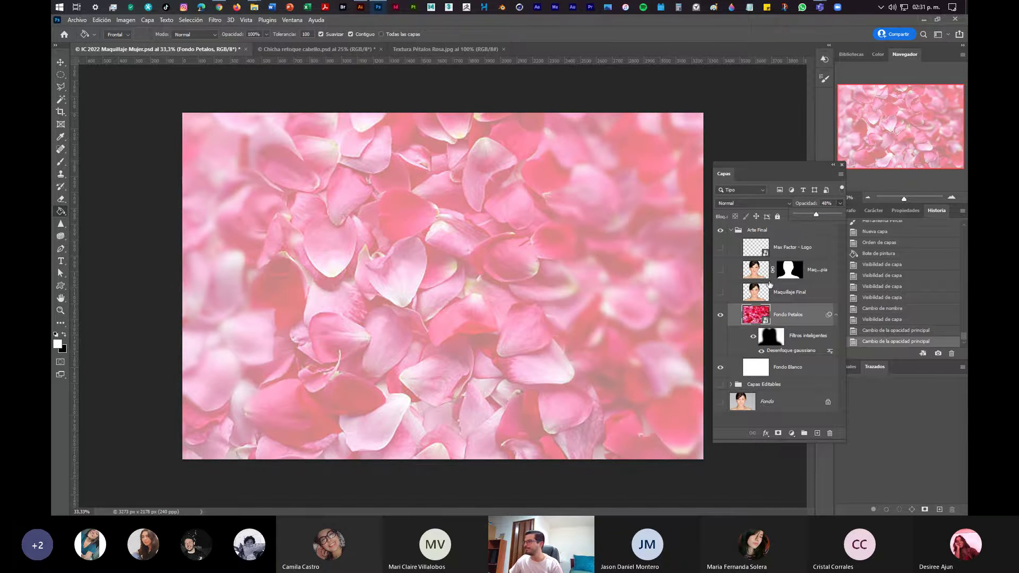
left_click(723, 293)
left_click(721, 292)
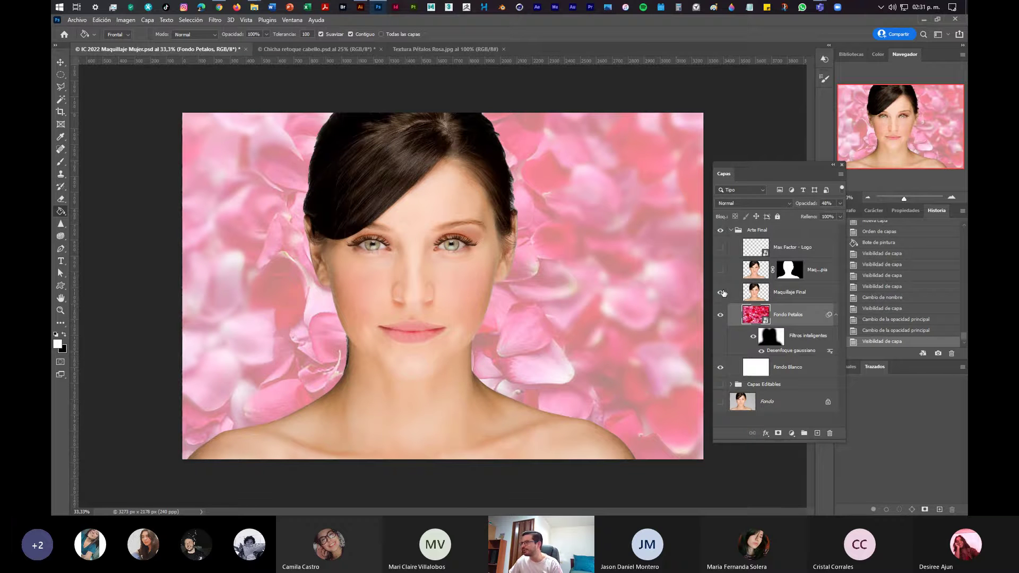
Hide the Maquillaje Final layer, and show its masked copy and the Max Factor - Logo layer
left_click(721, 293)
left_click(720, 272)
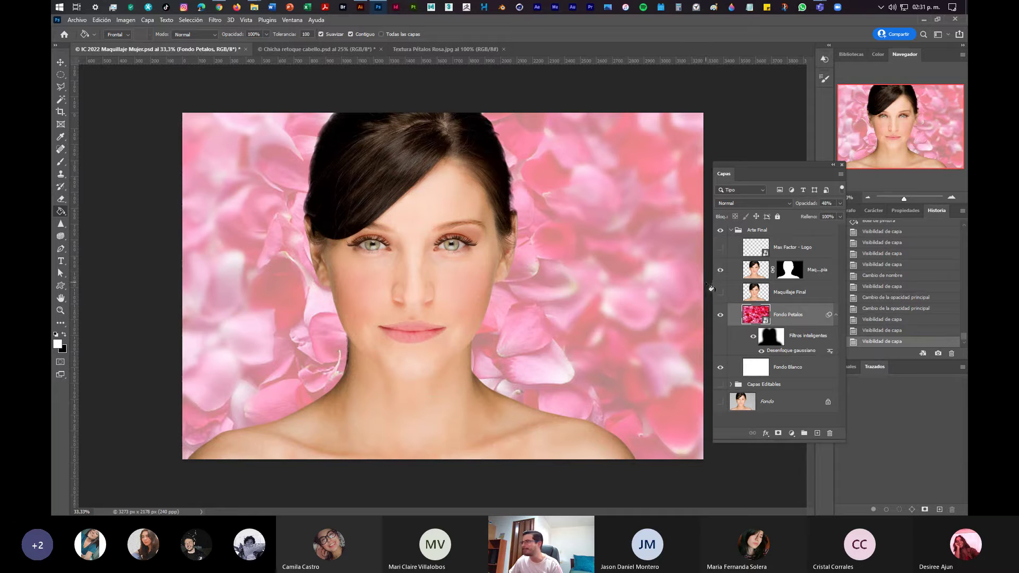
left_click(721, 248)
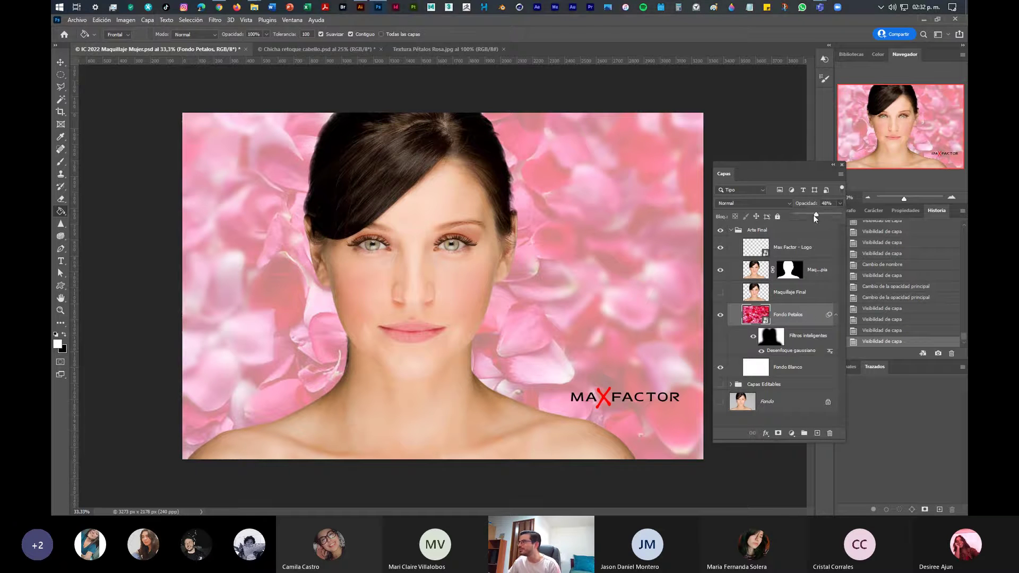
Set the Fondo Petalos layer's opacity to 60% and save the document
left_click_drag(823, 215, 820, 214)
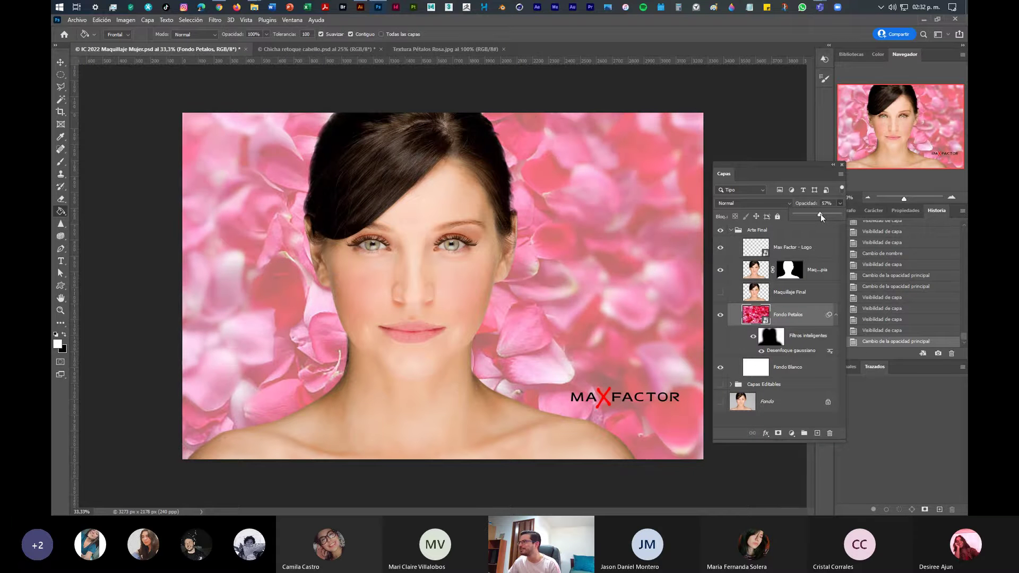
mouse_move(805, 207)
left_mouse_down()
mouse_move(780, 207)
mouse_move(805, 208)
left_mouse_up()
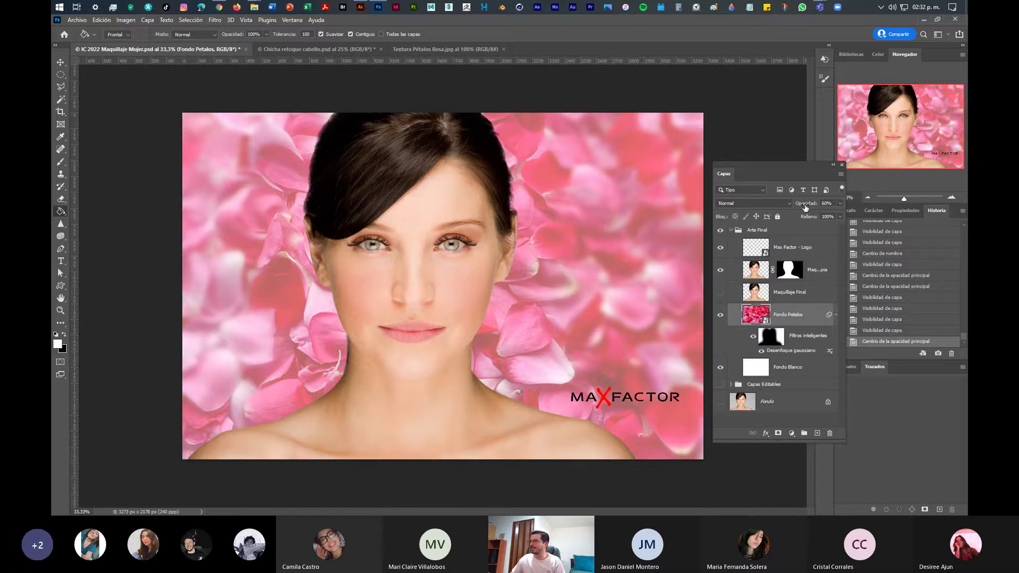
left_click(76, 20)
left_click(106, 127)
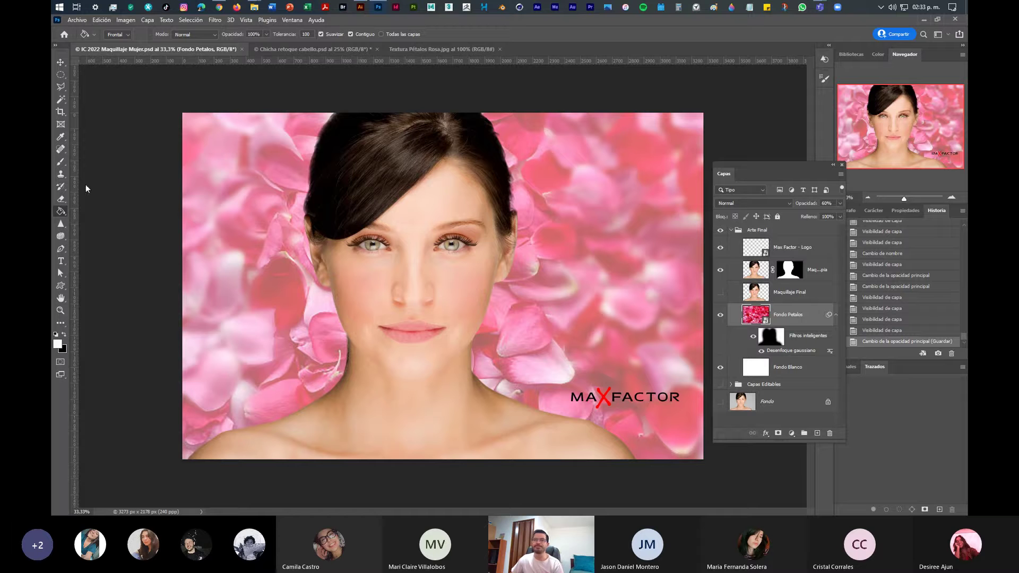
Add a new layer directly above Fondo Blanco and name it Cintillo
left_click(820, 372)
left_click(817, 434)
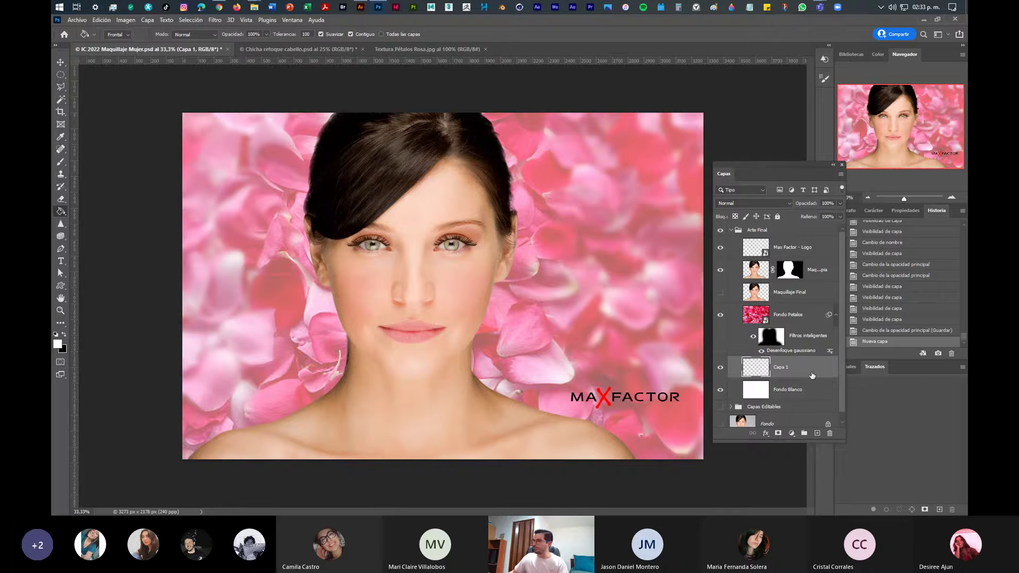
double_click(780, 367)
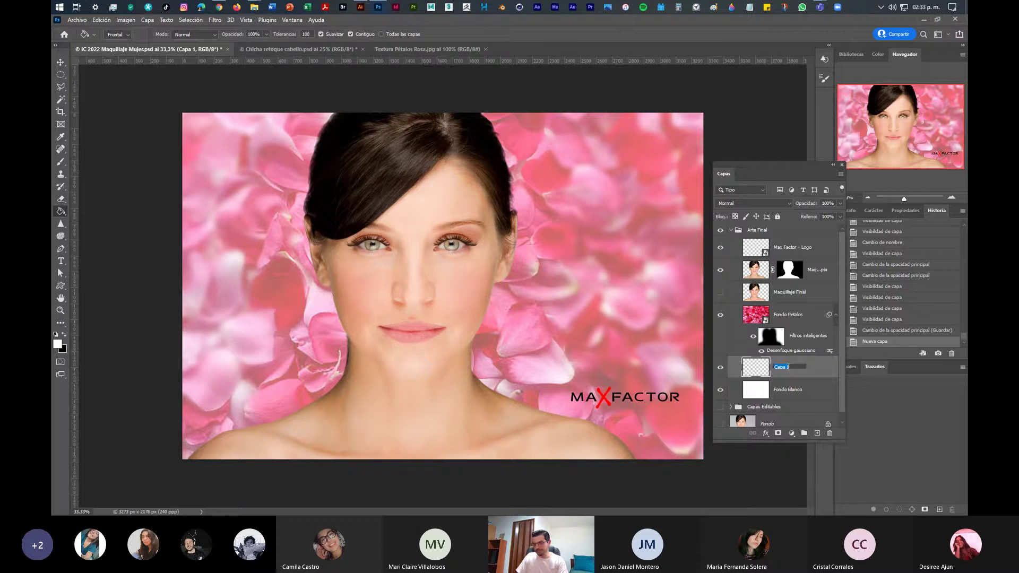
type("Cintillo")
key("Return")
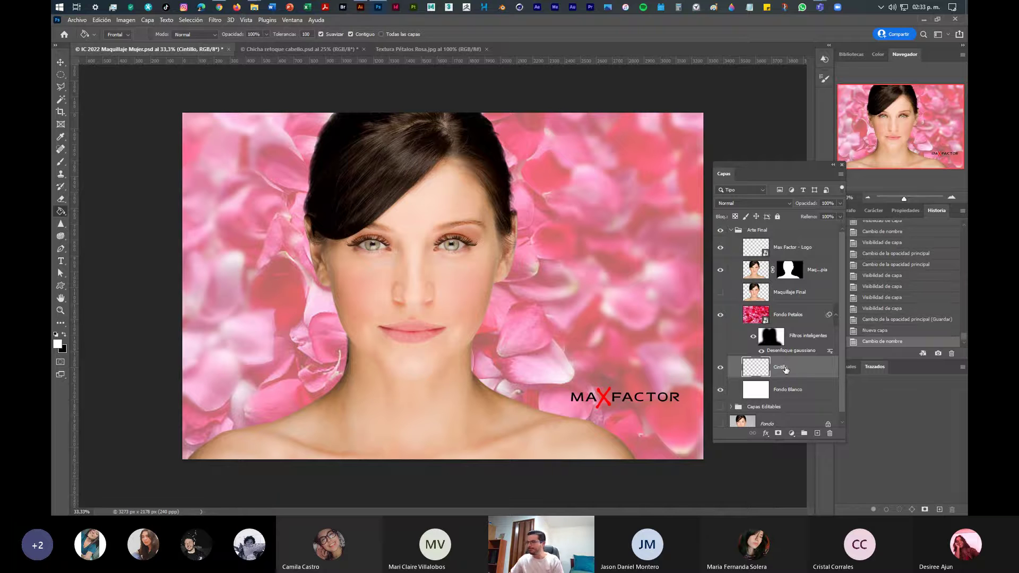
Make a rectangular selection around the logo reaching the image's right edge, fill it with black on the Cintillo layer, and deselect
left_click(60, 75)
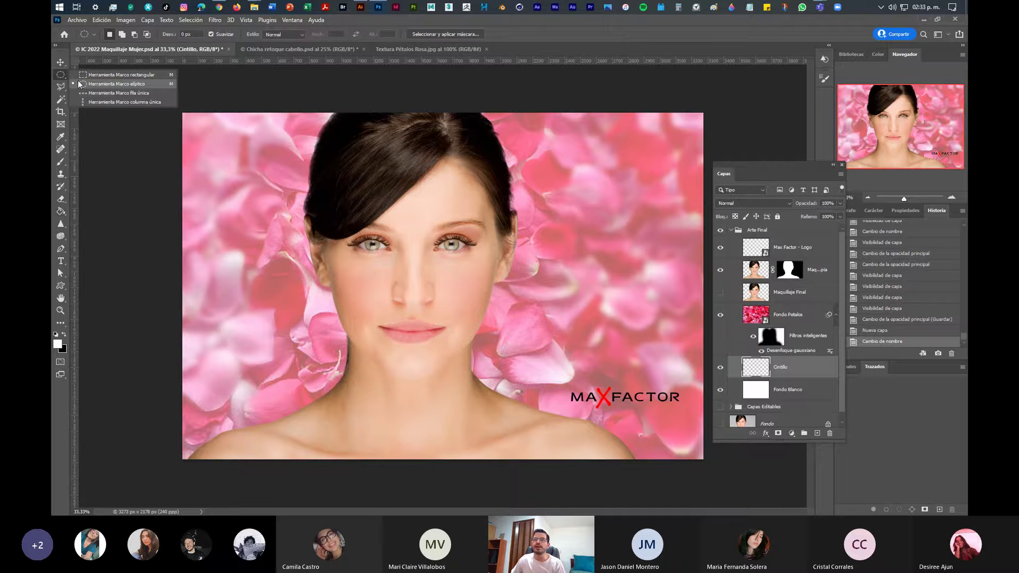
left_click(106, 75)
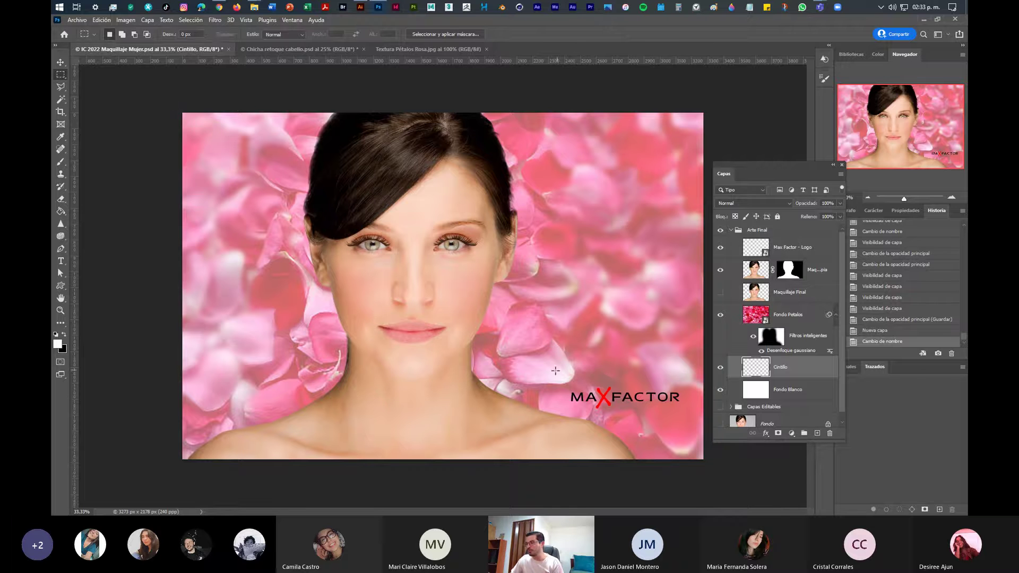
left_click_drag(544, 372, 702, 426)
left_click_drag(703, 430, 707, 430)
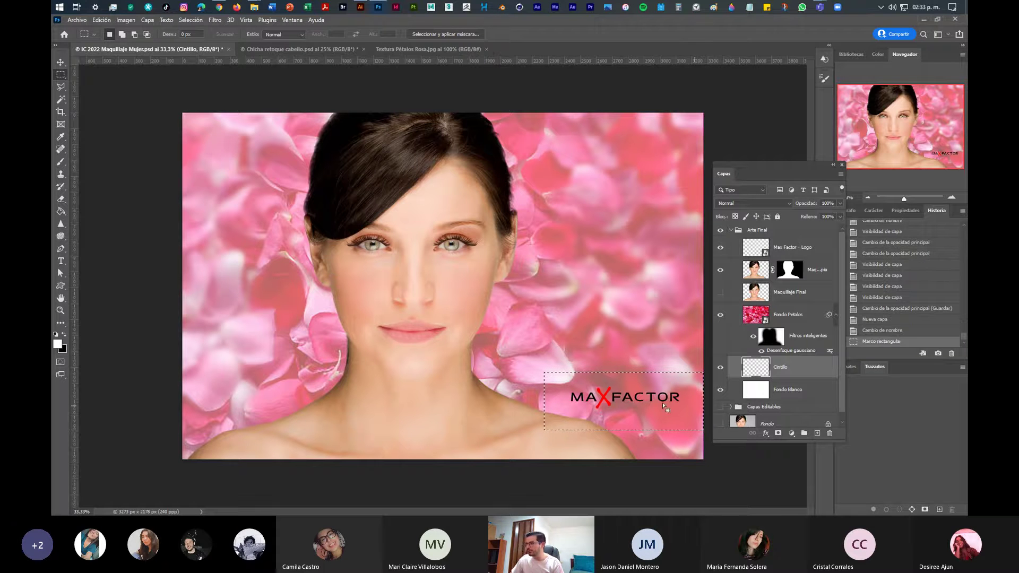
left_click(65, 334)
left_click(60, 212)
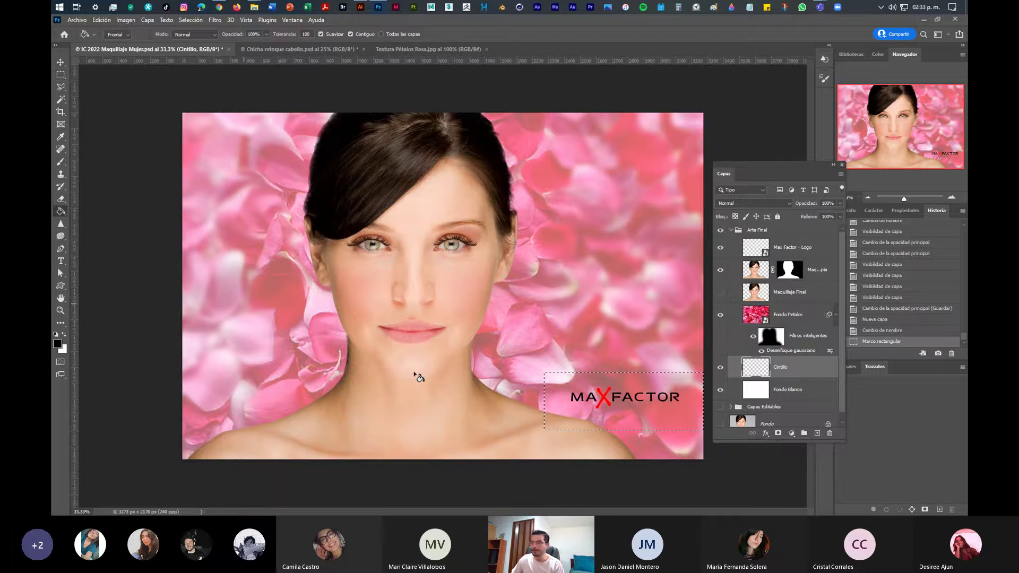
left_click(576, 405)
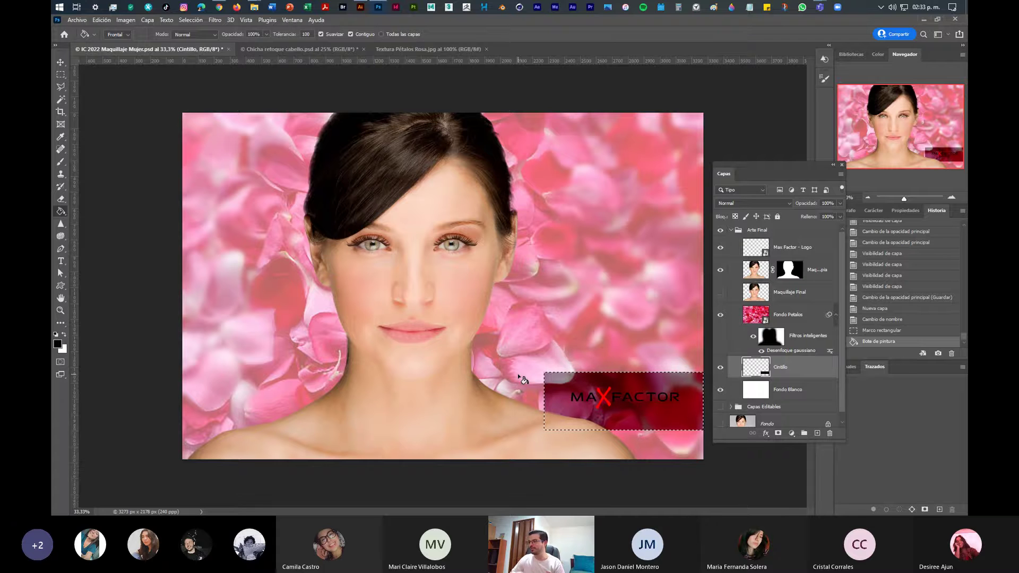
left_click(62, 63)
key("ctrl+d")
Move the Cintillo layer up to sit directly beneath Max Factor - Logo, above the masked portrait
left_click_drag(818, 374, 818, 311)
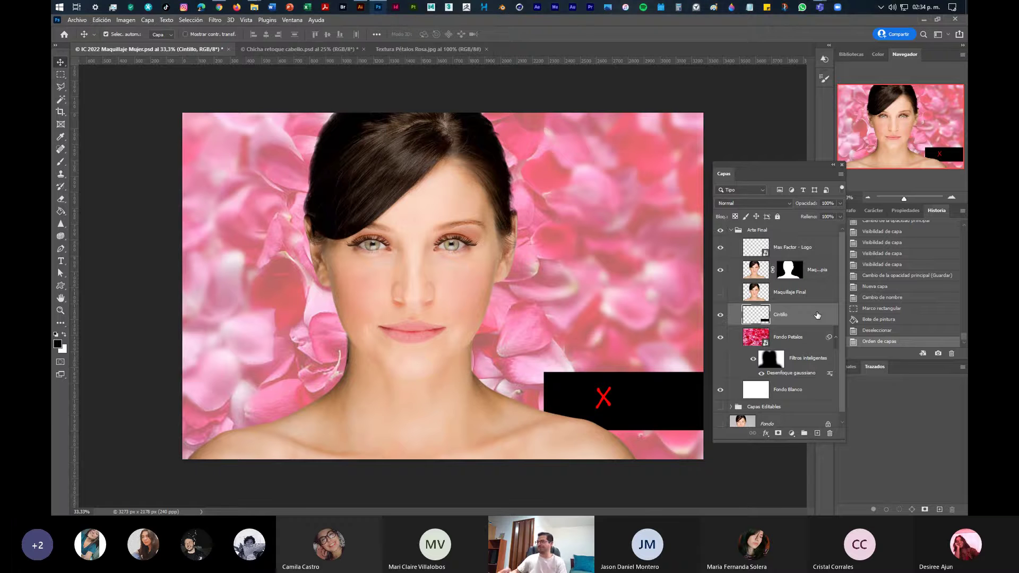
left_click_drag(817, 316, 794, 317)
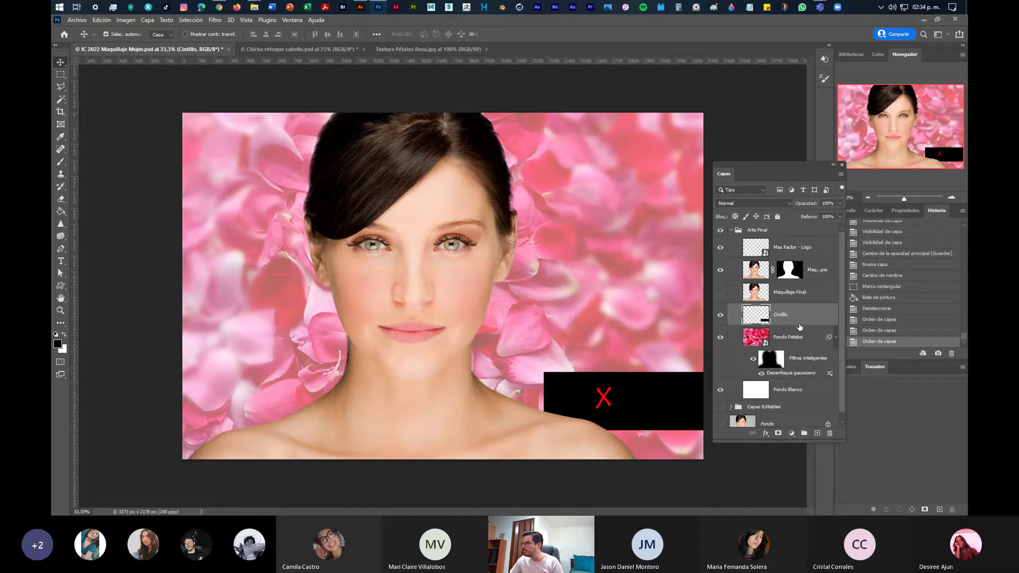
left_click_drag(807, 318, 808, 264)
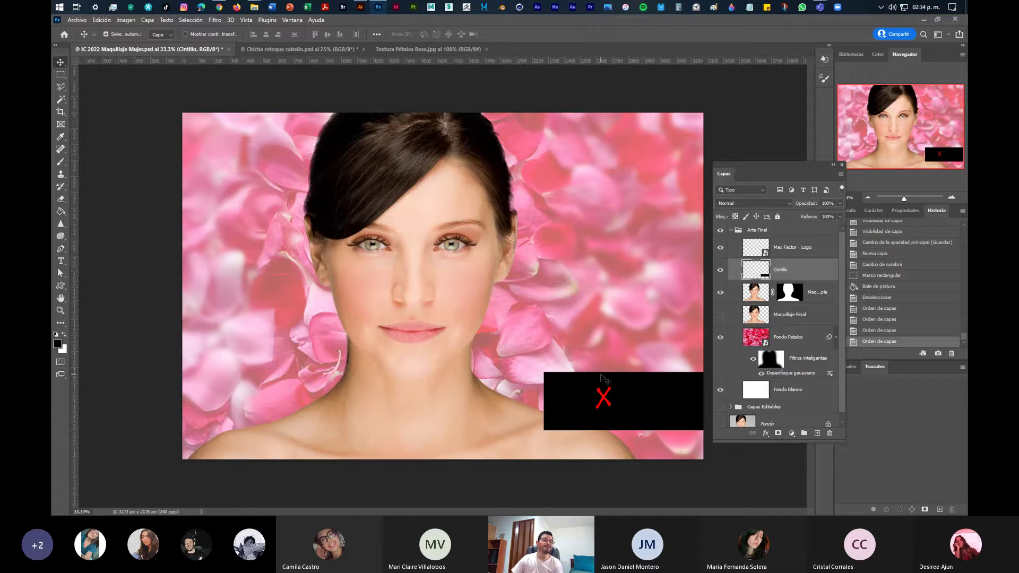
Open the Max Factor - Logo smart object for editing in Illustrator
left_click(820, 248)
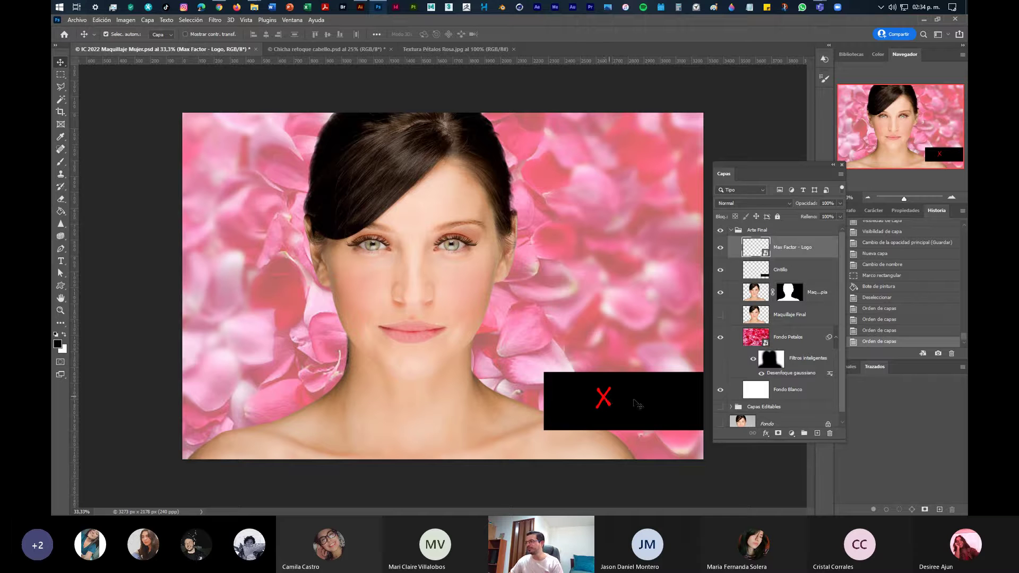
double_click(753, 249)
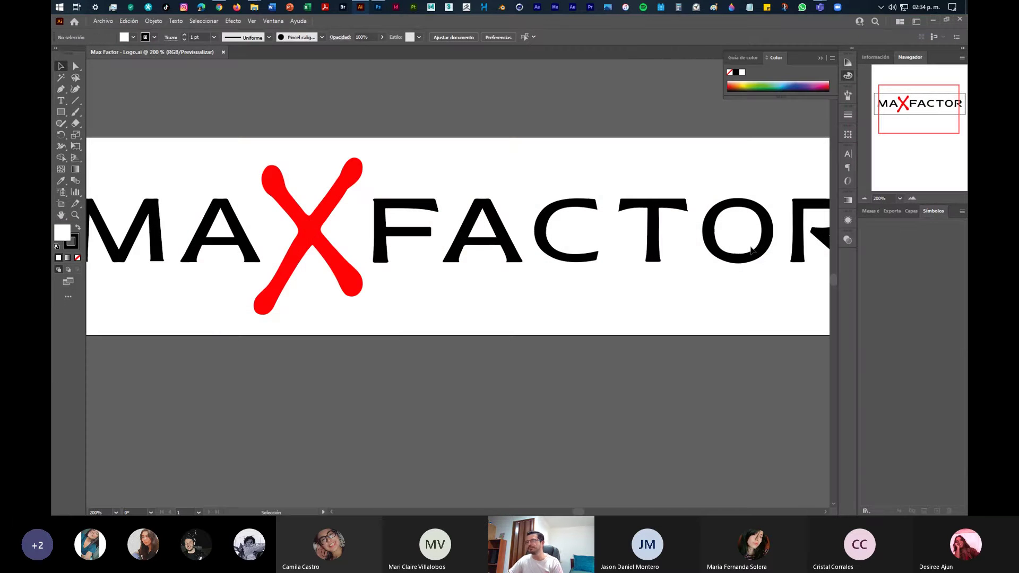
left_click(864, 199)
left_click(864, 198)
Recolor the whole logo, letters and red X, with a white fill (ffffff)
left_click(379, 267)
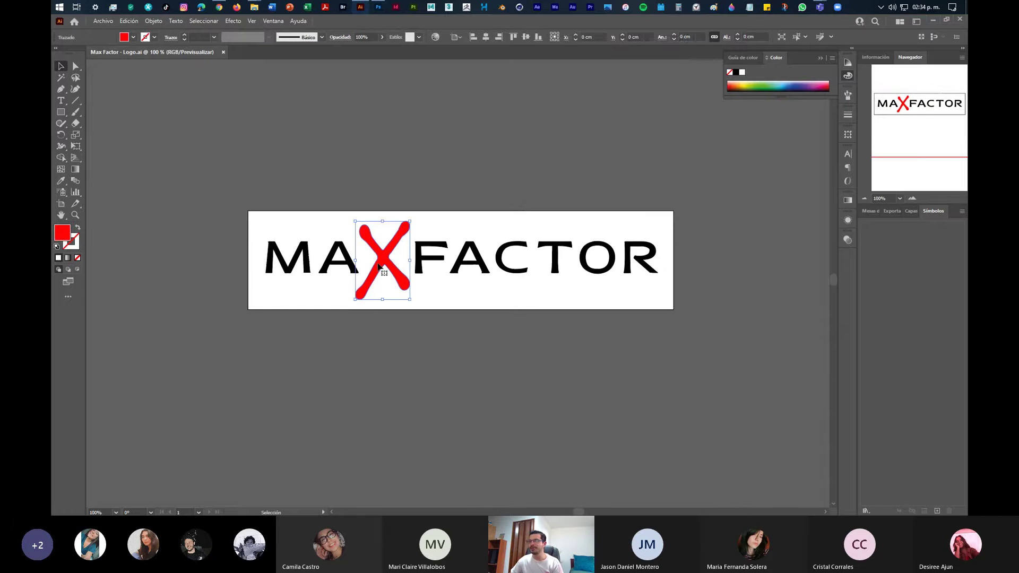
left_click_drag(228, 181, 740, 325)
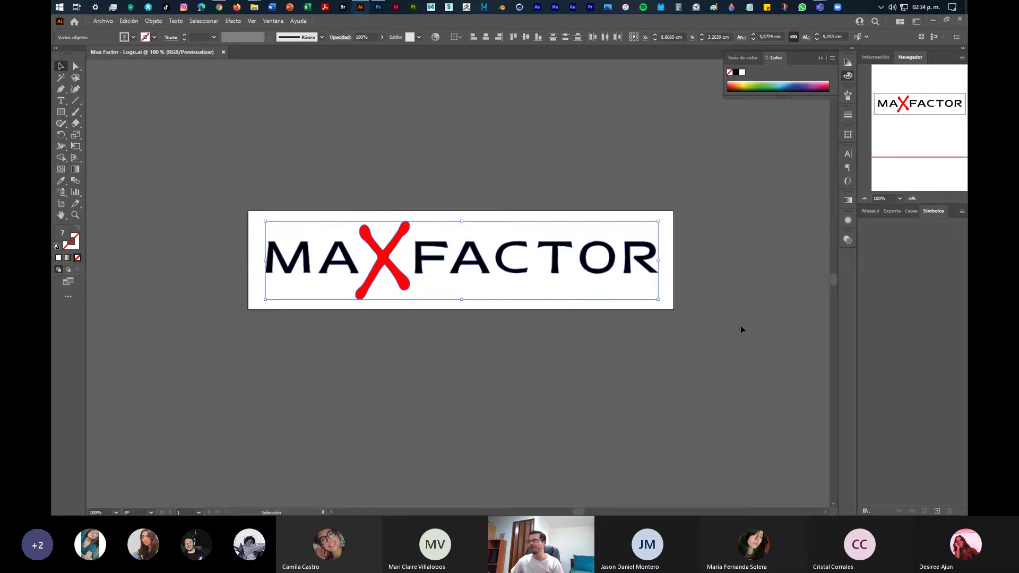
double_click(64, 235)
left_click_drag(543, 243, 524, 216)
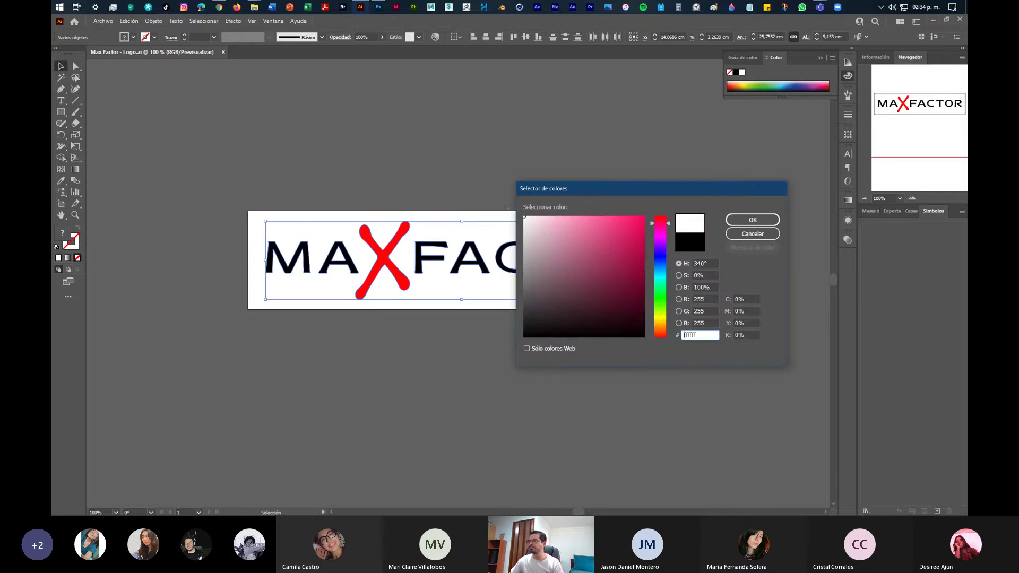
left_click(750, 219)
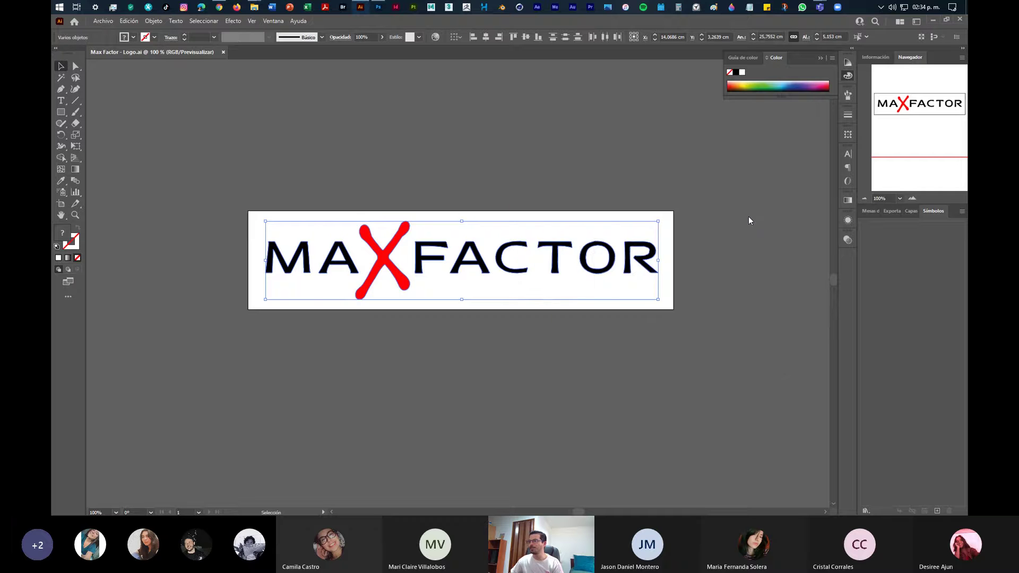
left_click(560, 357)
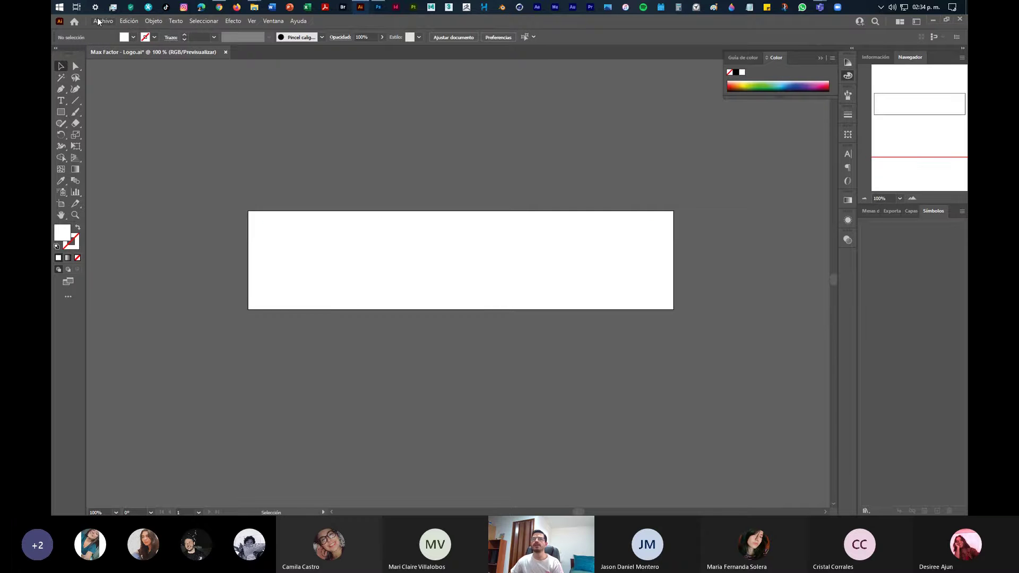
Save the logo file and switch back to Photoshop
left_click(102, 21)
left_click(109, 109)
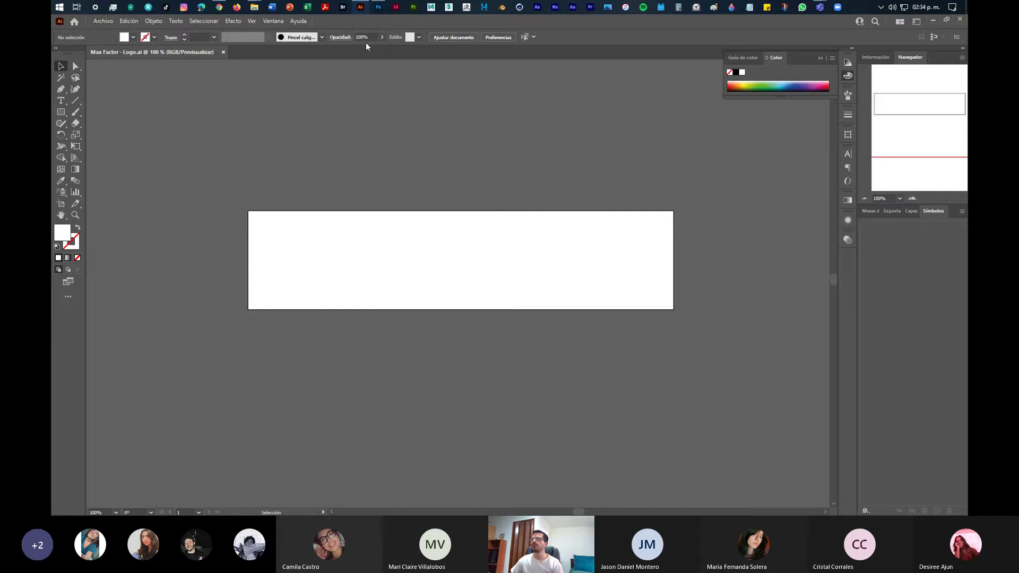
left_click(378, 8)
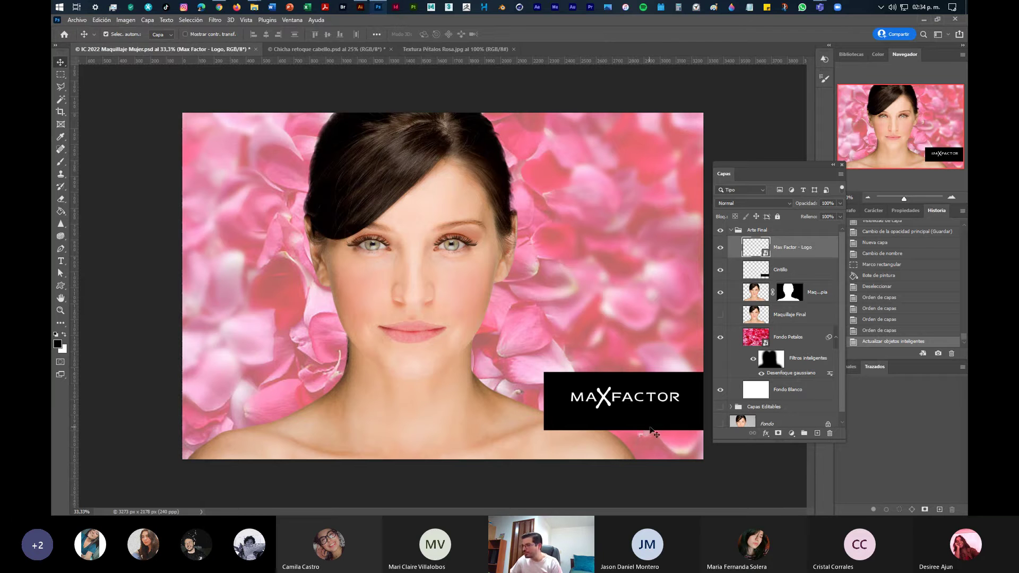
Move the black band and the logo slightly up, and reduce the band's height to 67.21% from its upper edge
mouse_move(661, 419)
left_mouse_down()
mouse_move(662, 390)
mouse_move(663, 402)
left_mouse_up()
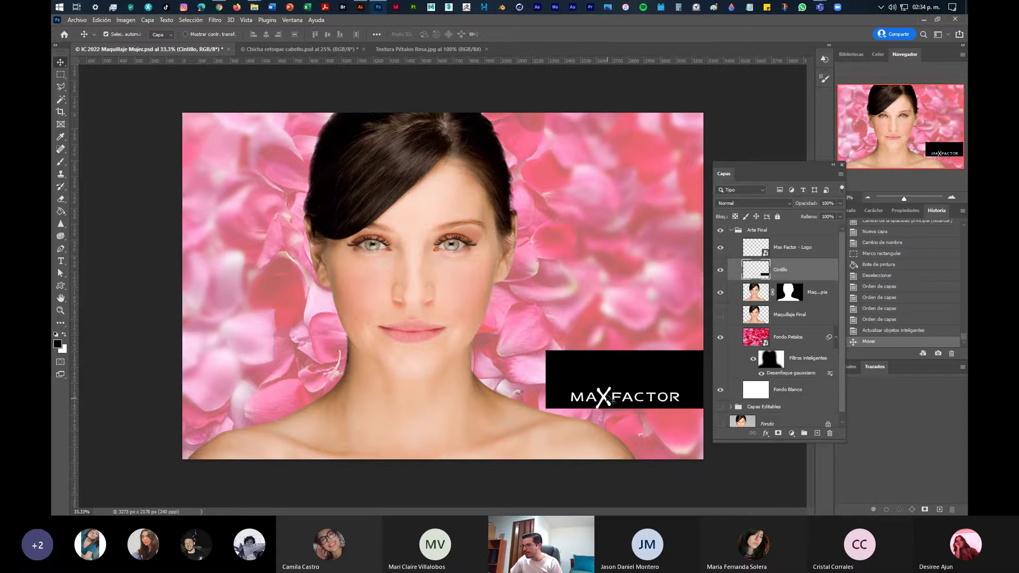
mouse_move(608, 402)
left_mouse_down()
mouse_move(609, 381)
mouse_move(606, 392)
left_mouse_up()
left_click(628, 369)
key("ctrl+t")
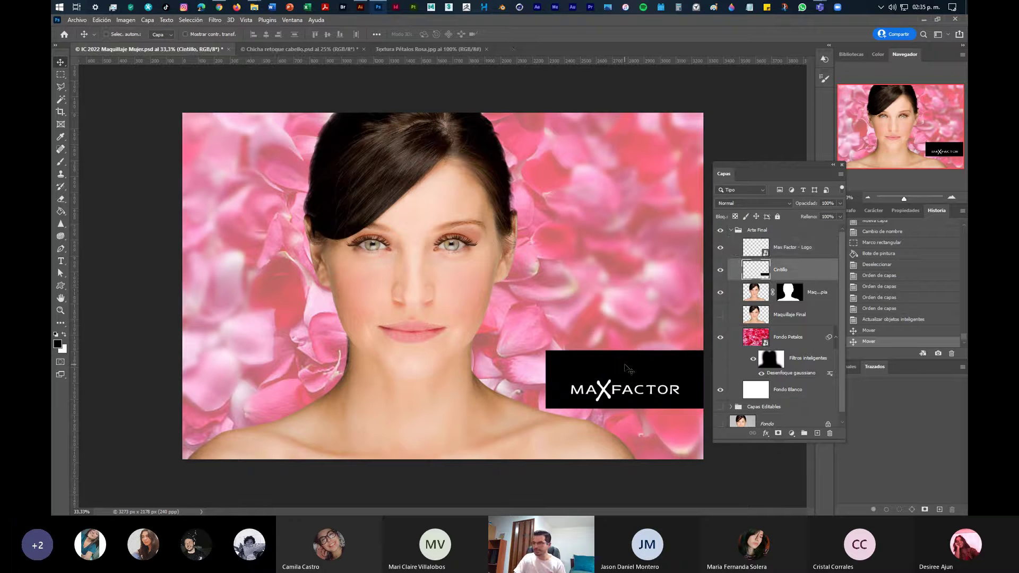
left_click_drag(624, 347, 626, 370)
key("ctrl+z")
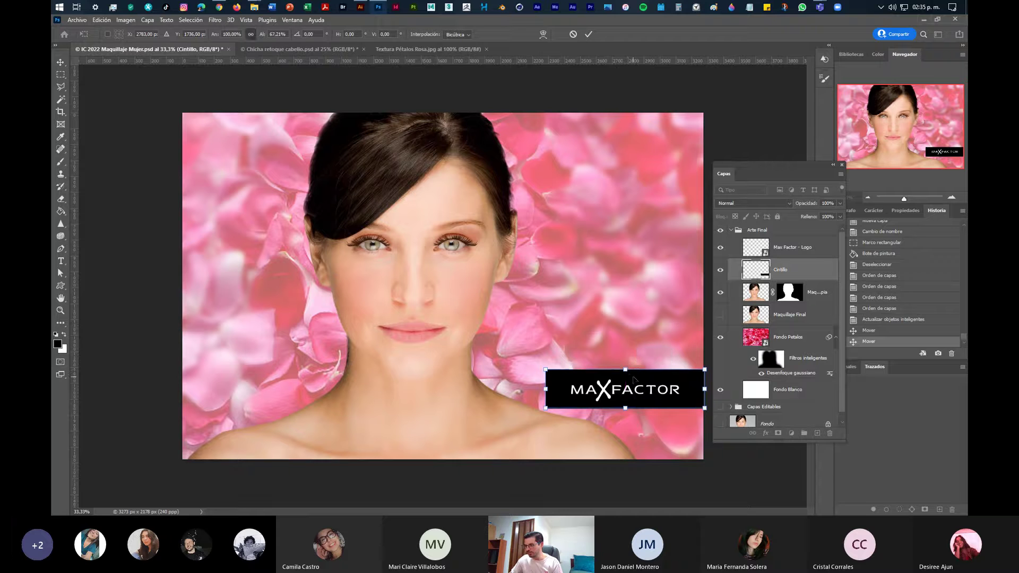
key("Return")
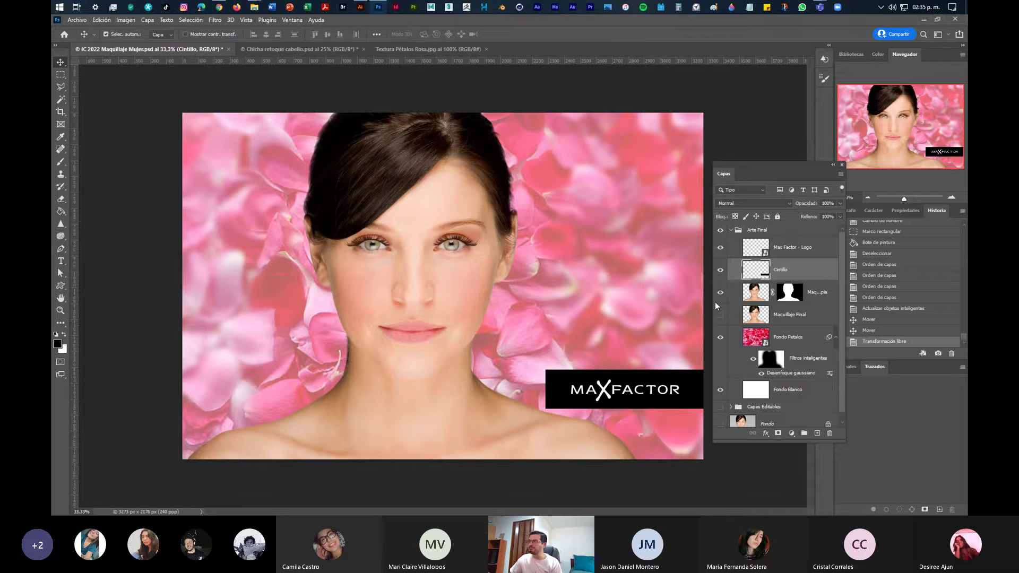
Try the Cintillo layer at 65% opacity and restore it to 100%
left_click(840, 203)
left_click_drag(839, 213, 823, 216)
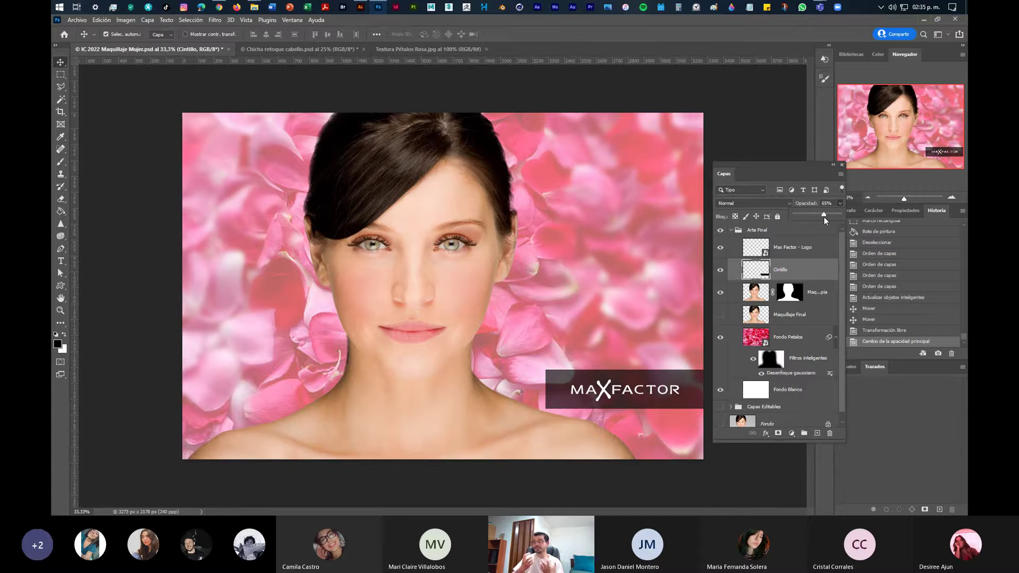
left_click_drag(825, 214, 867, 215)
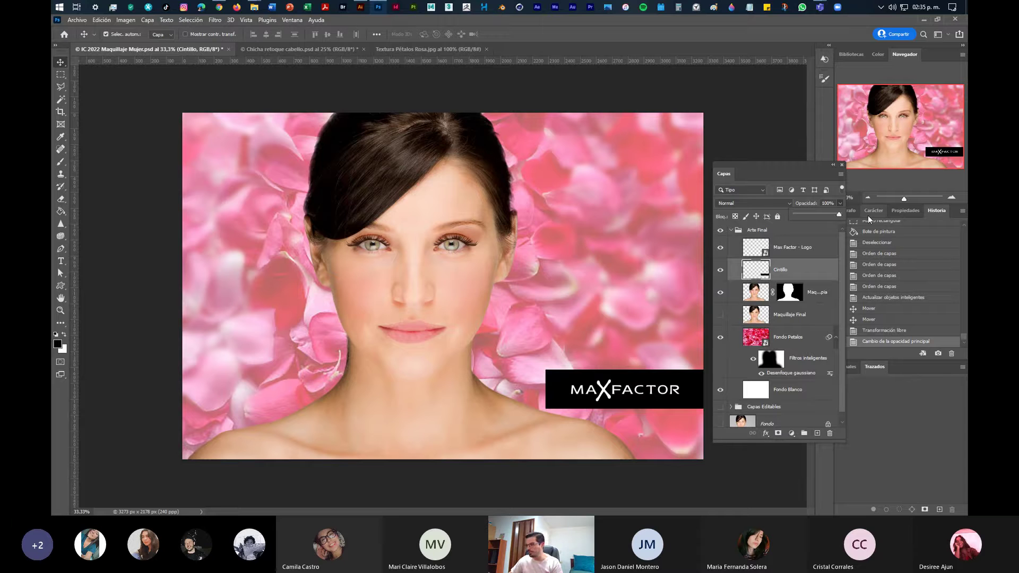
Nudge the black band slightly downward to center it behind the logo, and save the document
left_click(695, 406)
key("Down")
key("Down")
key("Down")
key("Down")
key("Down")
key("Down")
key("Up")
key("Up")
key("Up")
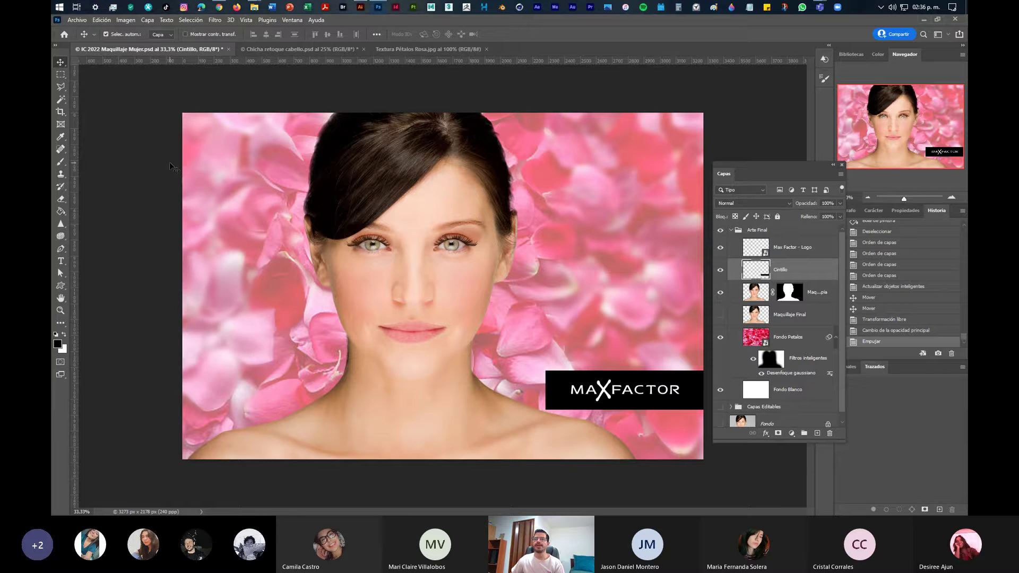
left_click(77, 19)
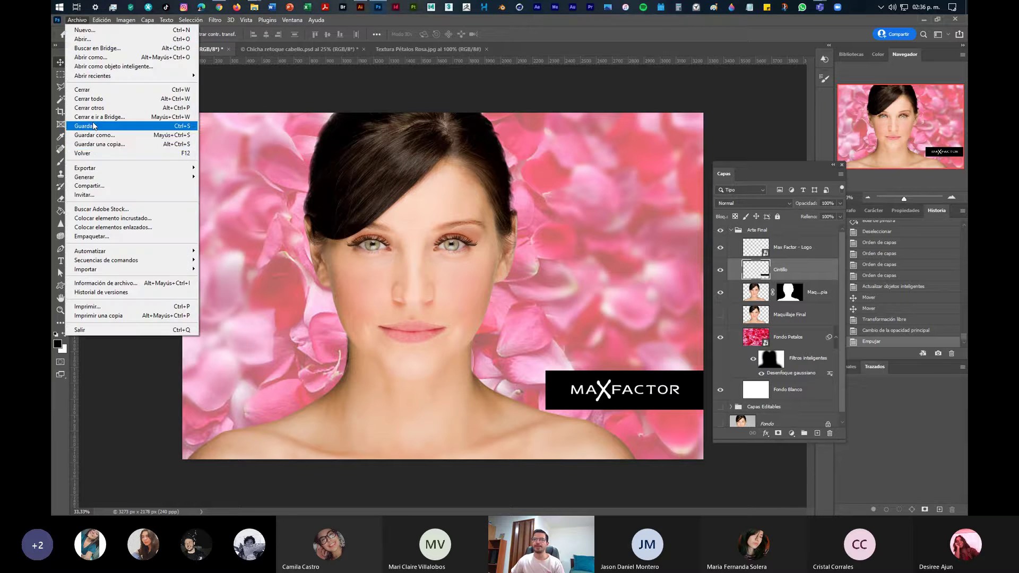
left_click(92, 126)
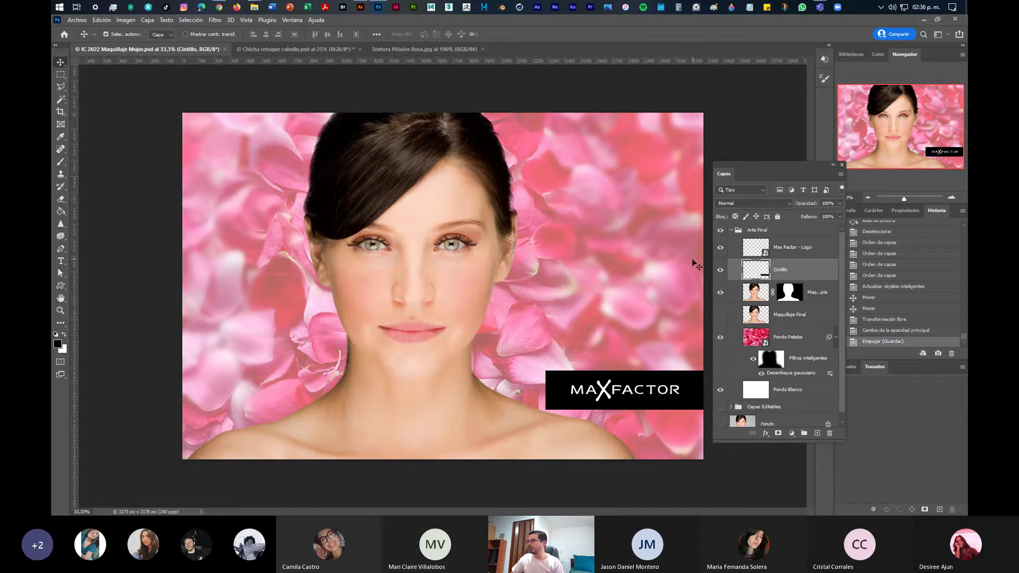
Hide the Cintillo and Max Factor - Logo layers
left_click(720, 271)
left_click(720, 248)
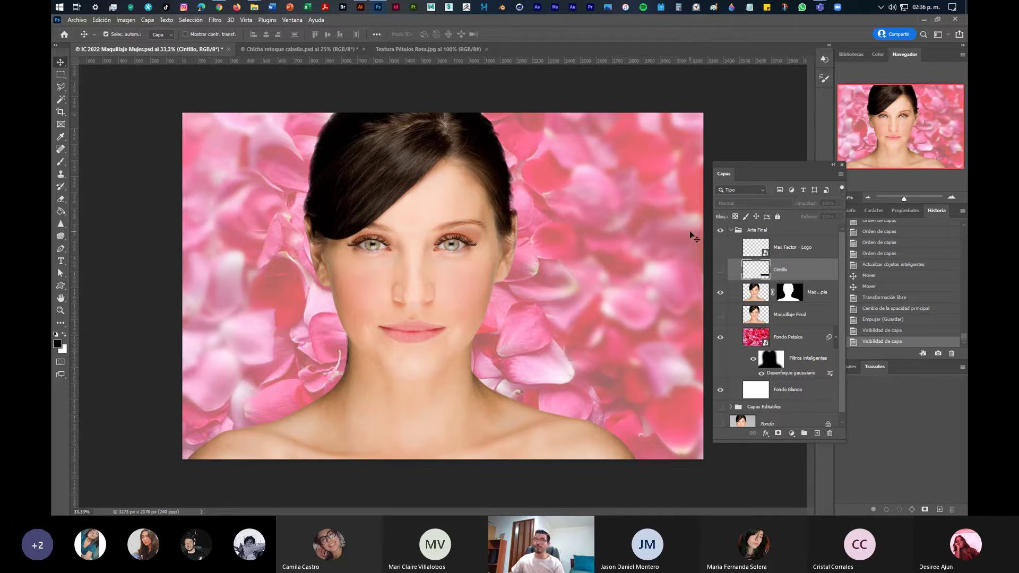
Place MAC-Cosmetics-Logo.png as an embedded element scaled to 5.36% over the petals beside the woman's neck, stacked above the Max Factor - Logo layer
left_click(77, 21)
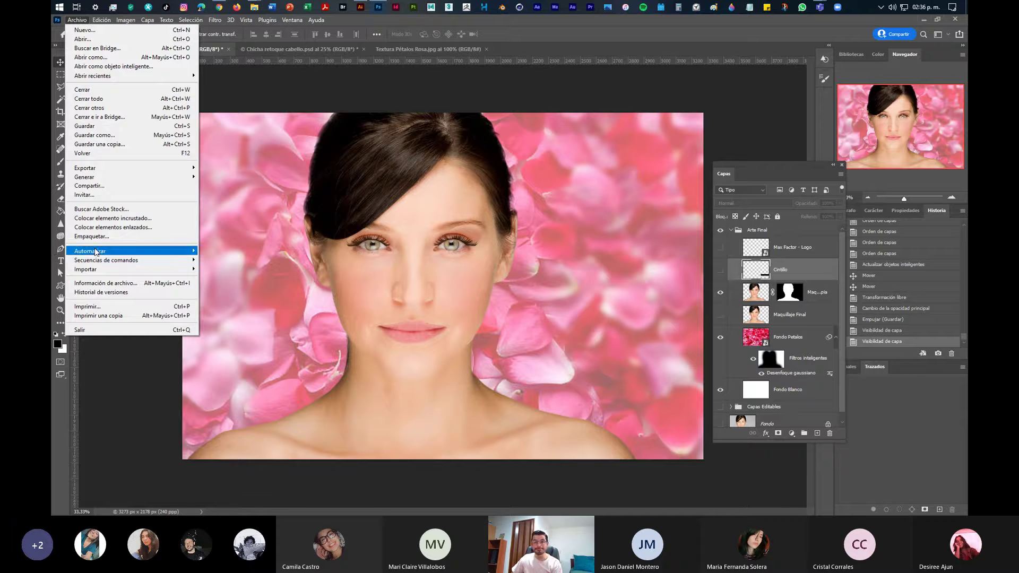
mouse_move(97, 253)
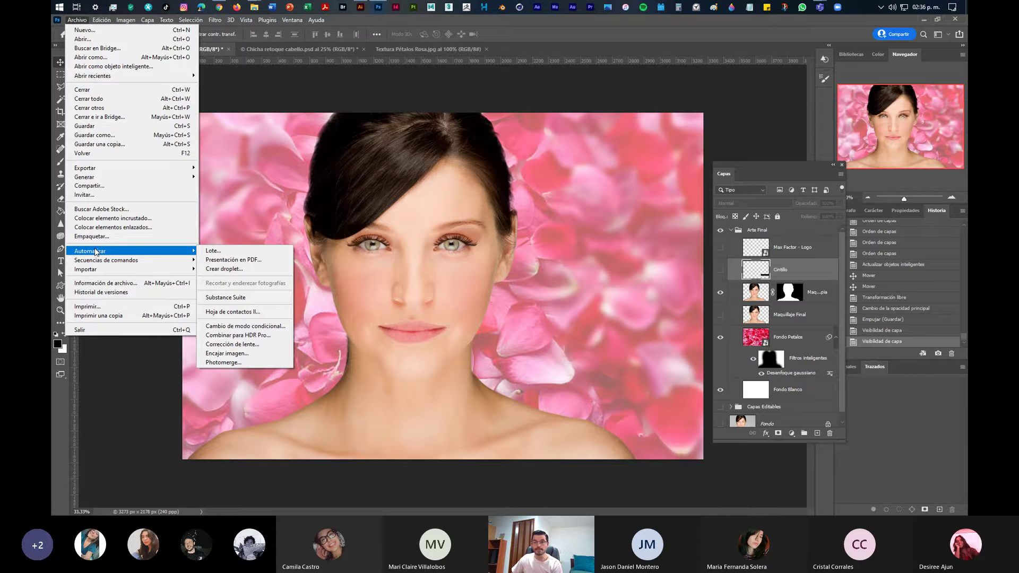
left_click(147, 219)
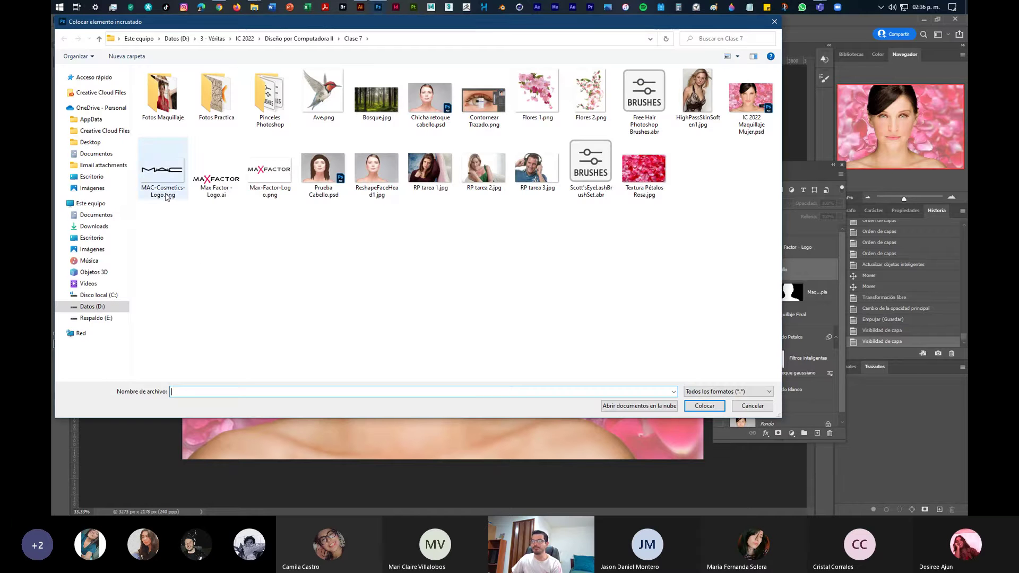
left_click(164, 175)
left_click(718, 407)
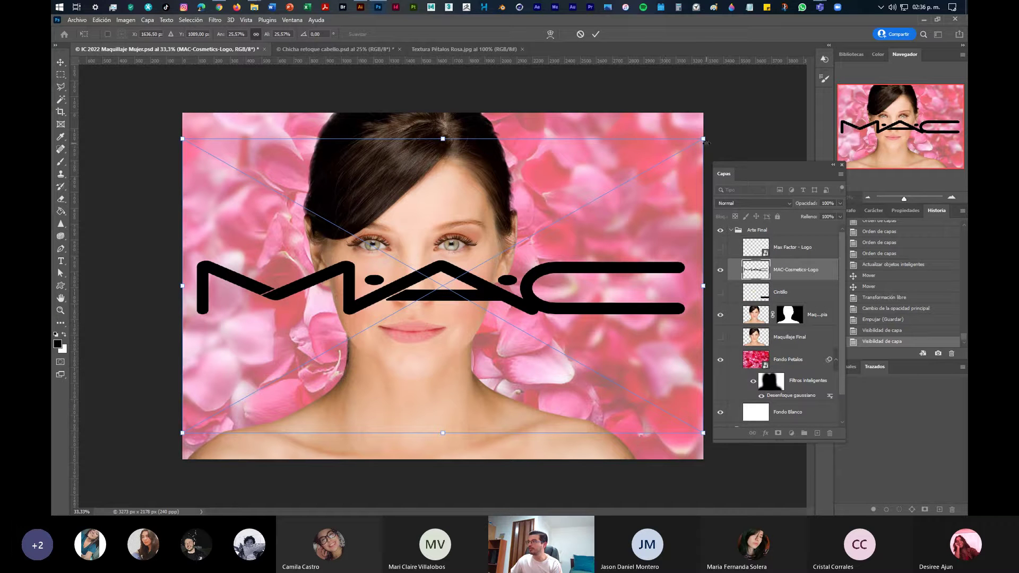
left_click_drag(703, 139, 291, 372)
left_click_drag(237, 409, 606, 382)
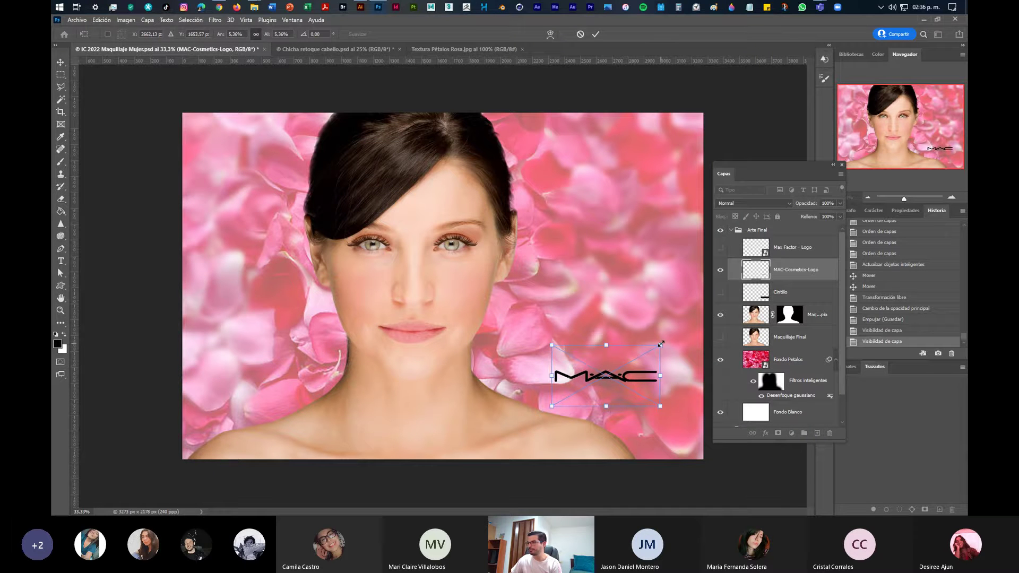
key("Return")
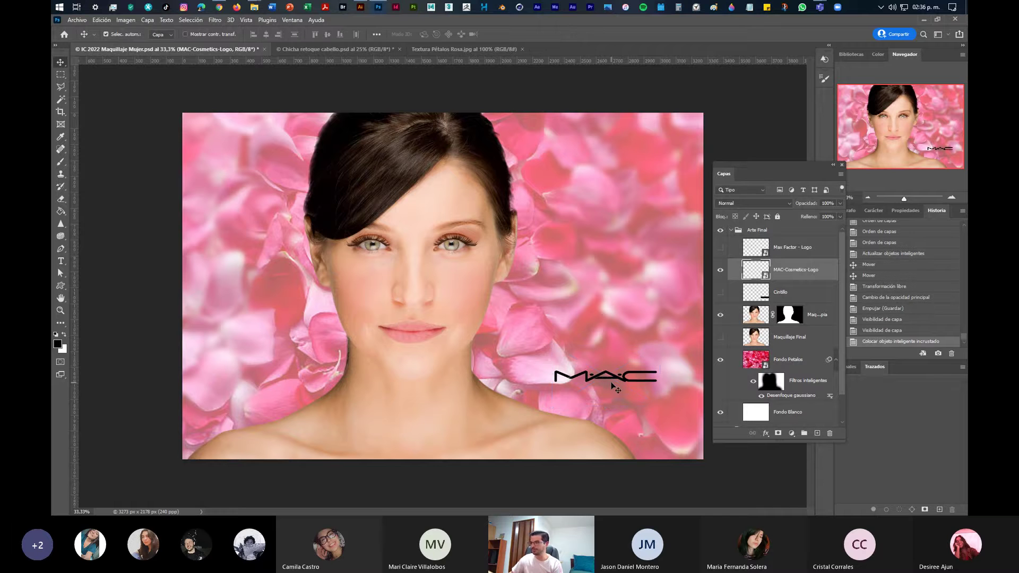
left_click_drag(803, 270, 808, 241)
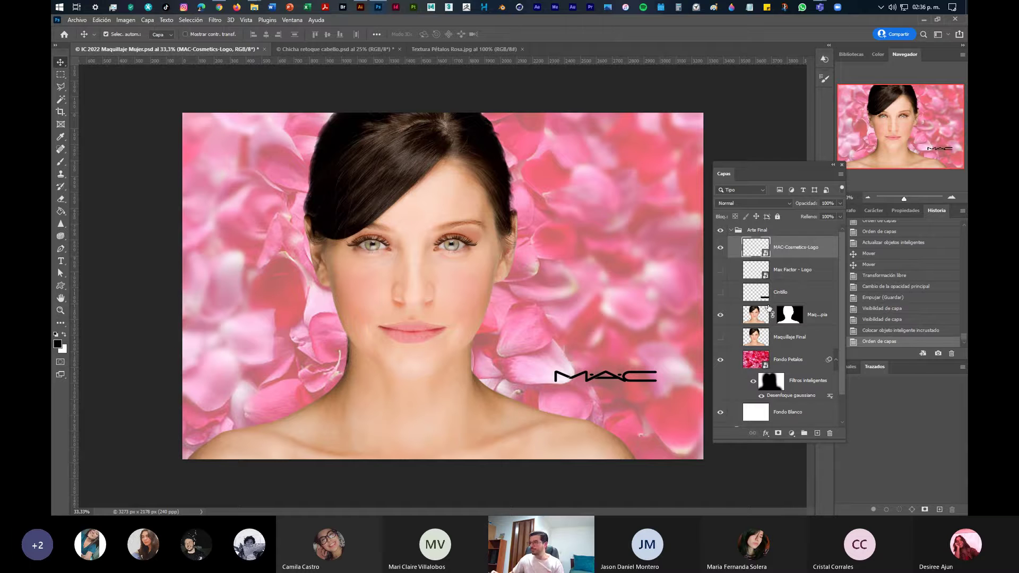
Show the Cintillo layer and move the MAC logo just above the black band
key("super+plus")
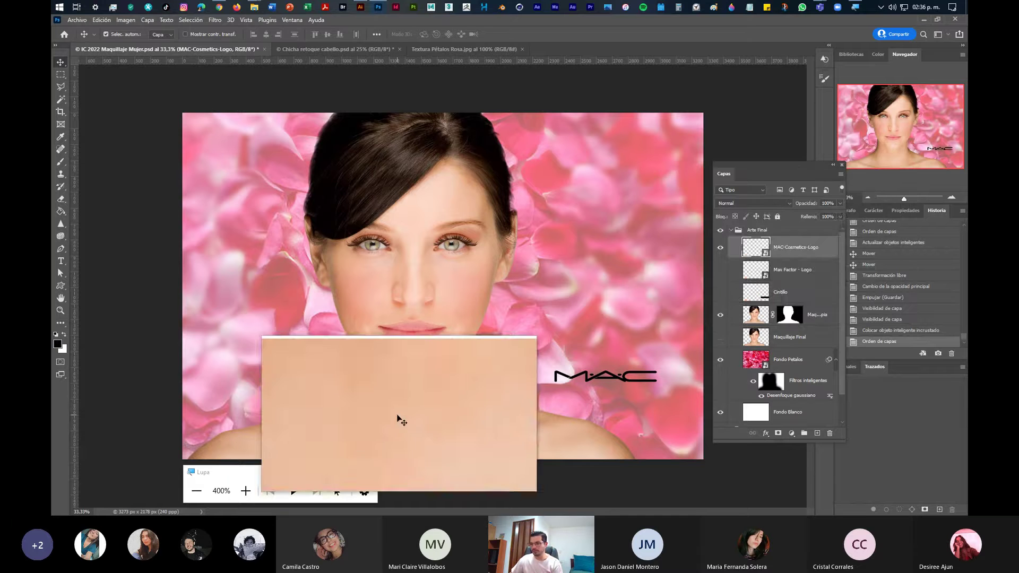
left_click(366, 471)
mouse_move(586, 381)
left_mouse_down()
mouse_move(590, 352)
mouse_move(580, 376)
left_mouse_up()
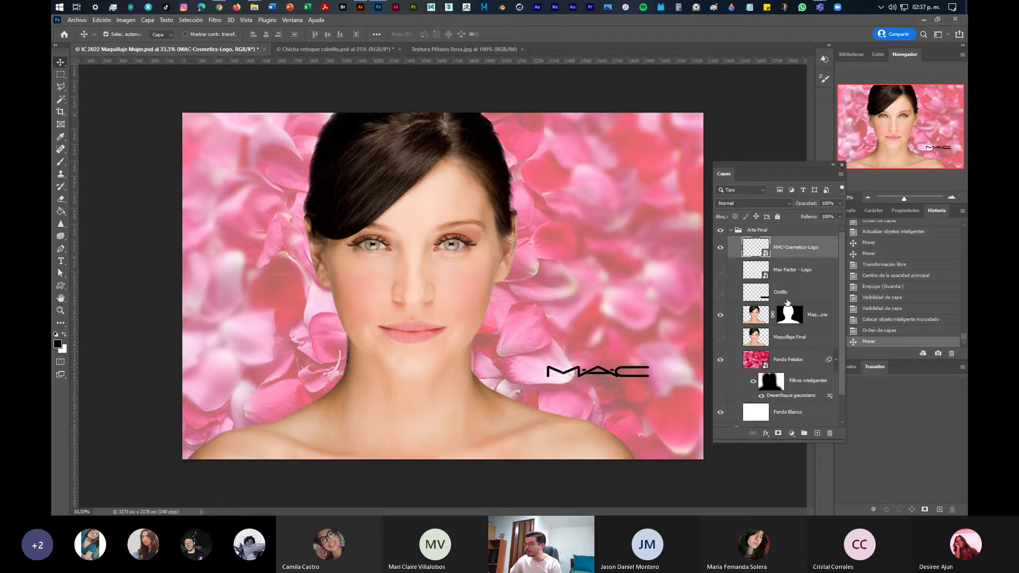
left_click(720, 292)
left_click_drag(609, 374, 616, 344)
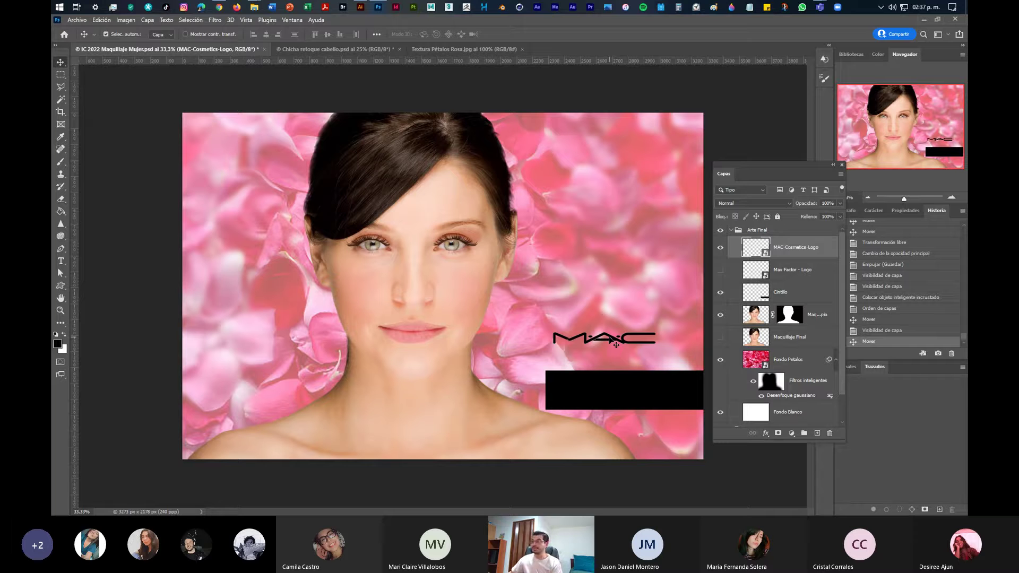
Open the MAC-Cosmetics-Logo smart object's contents without modifying the color profile, and select the whole logo with the Object Selection tool
double_click(758, 247)
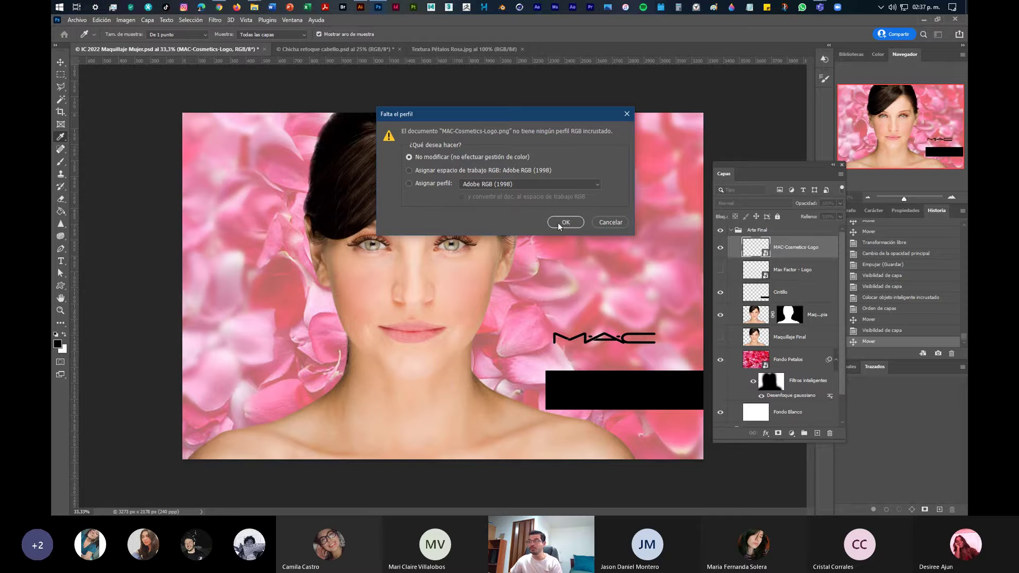
left_click(560, 224)
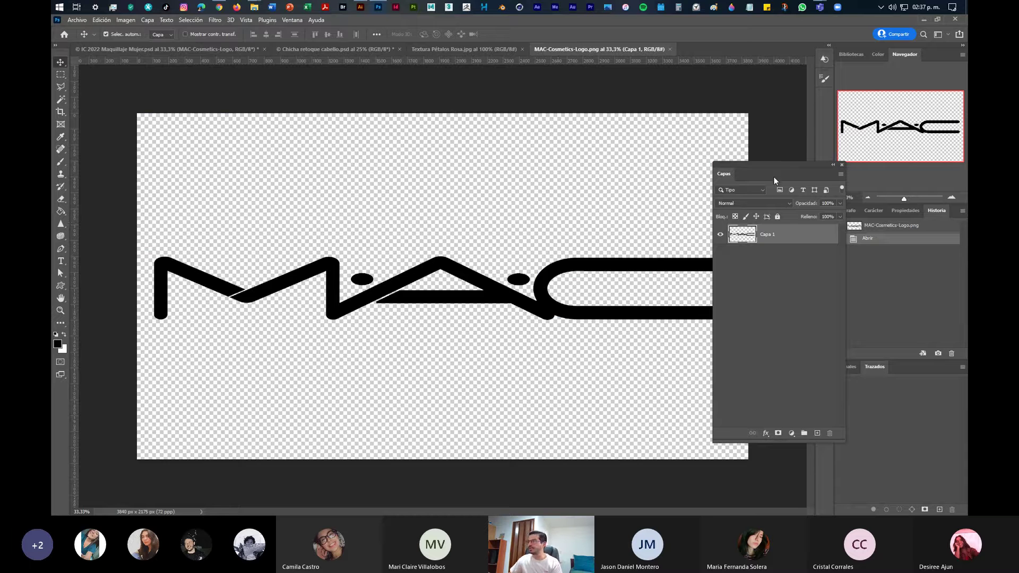
left_click_drag(774, 177, 802, 178)
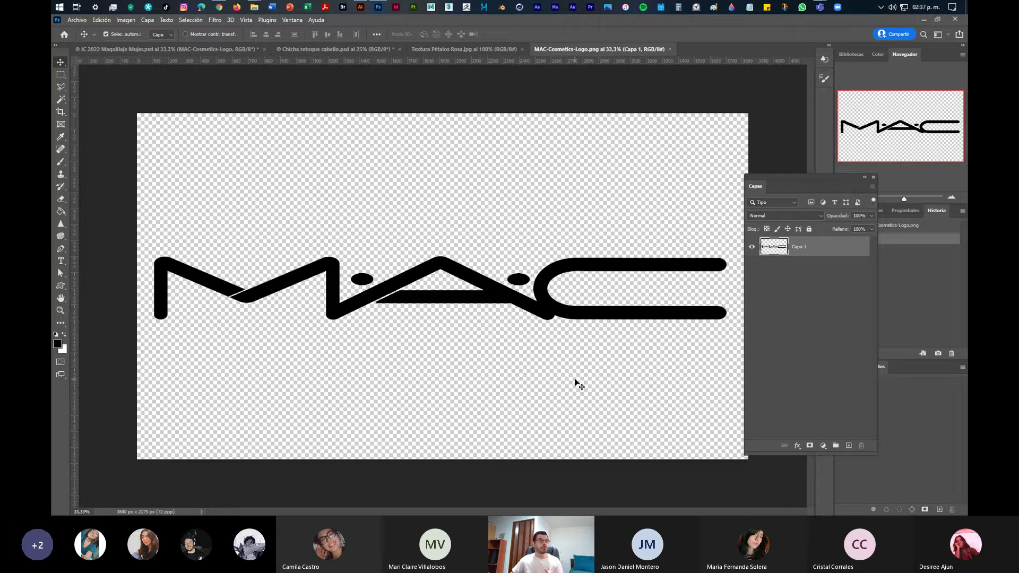
left_click(58, 99)
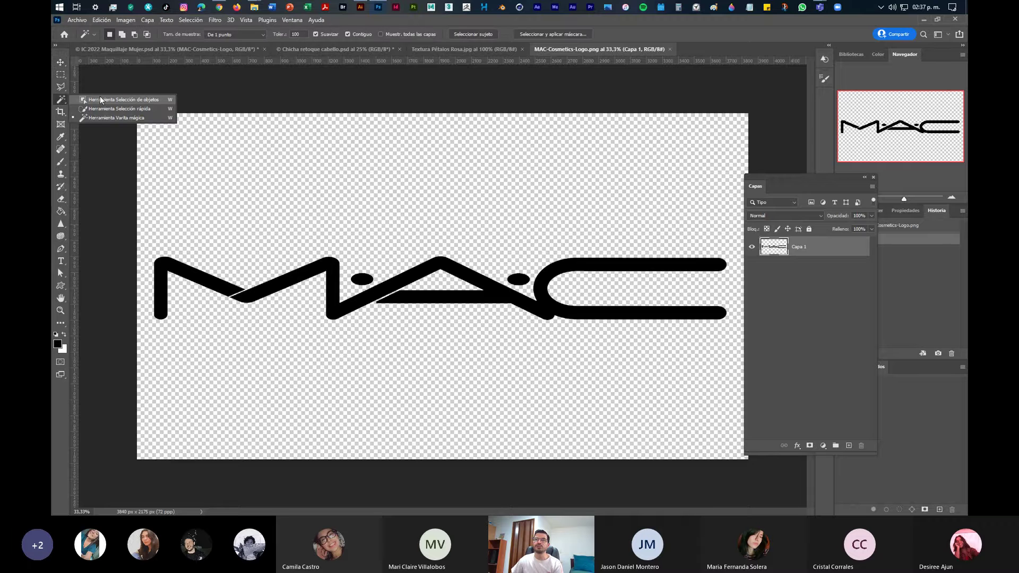
left_click(100, 100)
left_click_drag(145, 236, 740, 335)
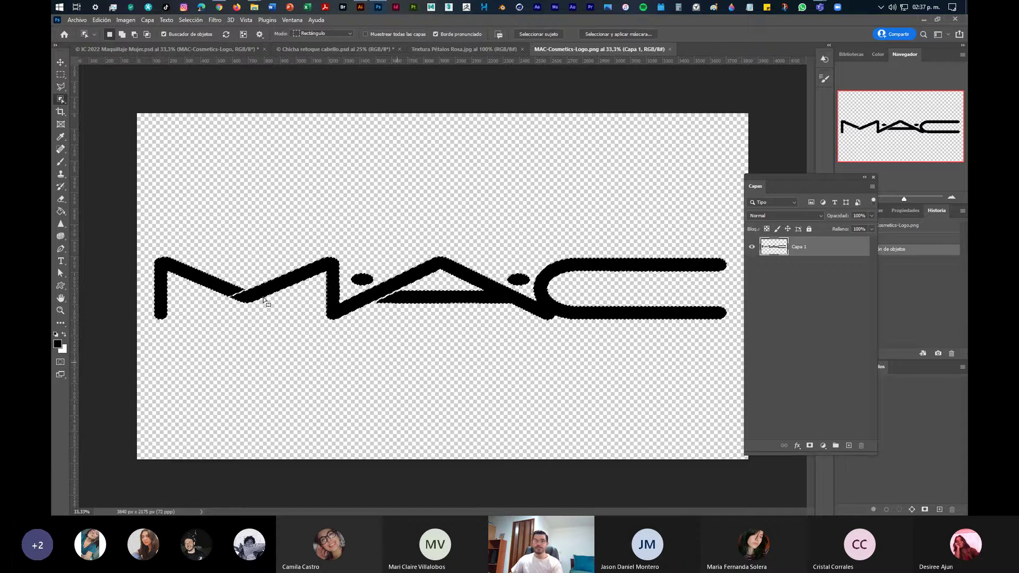
Try filling the connected strokes of the selected logo with red #f00b0b using the Paint Bucket, and undo the fill
left_click(60, 211)
left_click(64, 334)
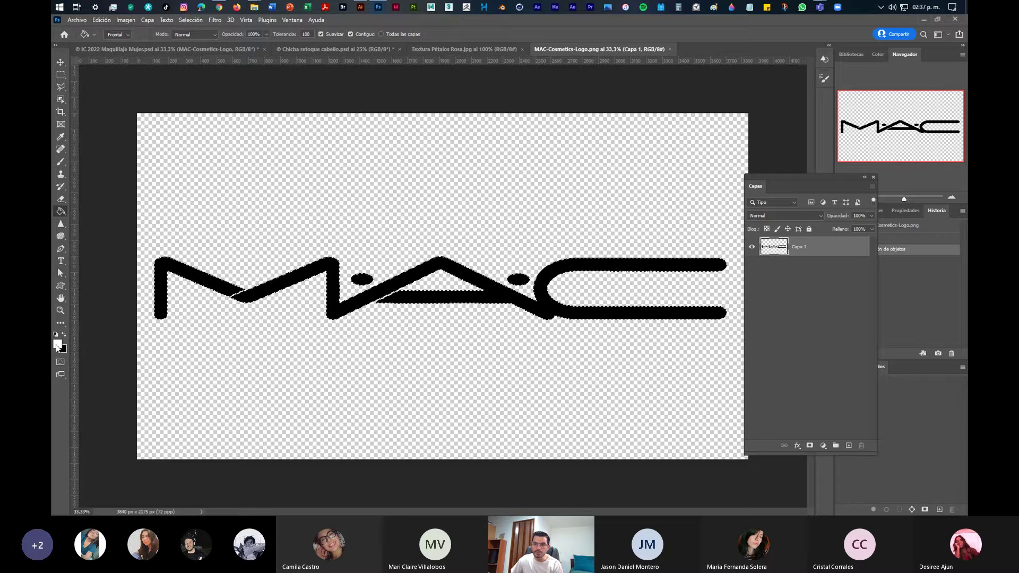
left_click(56, 344)
left_click(665, 183)
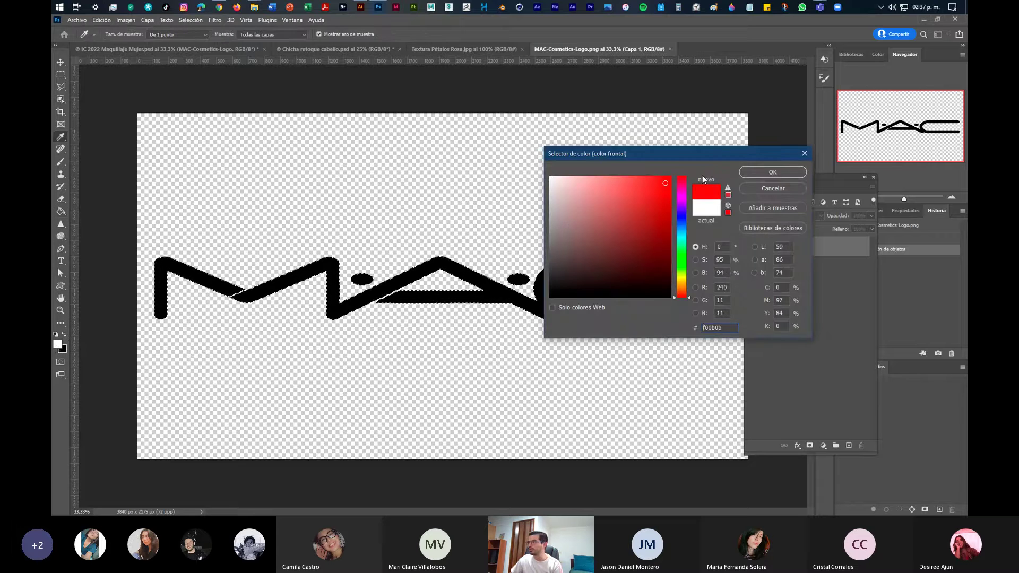
left_click(773, 172)
left_click(502, 290)
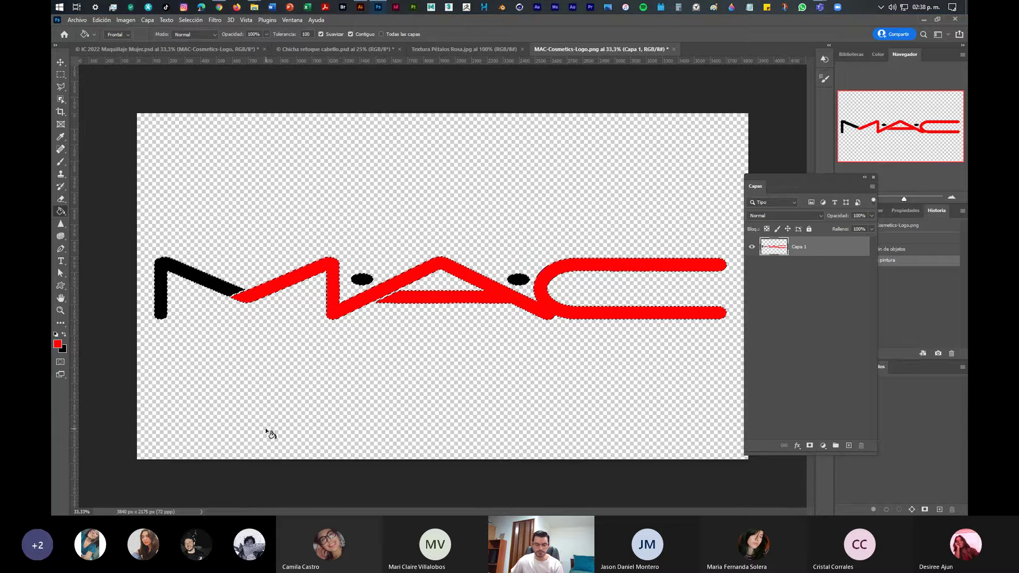
key("ctrl+z")
Fill every stroke and both dots of the MAC logo with white using the Paint Bucket, and clear the selection
left_click(55, 335)
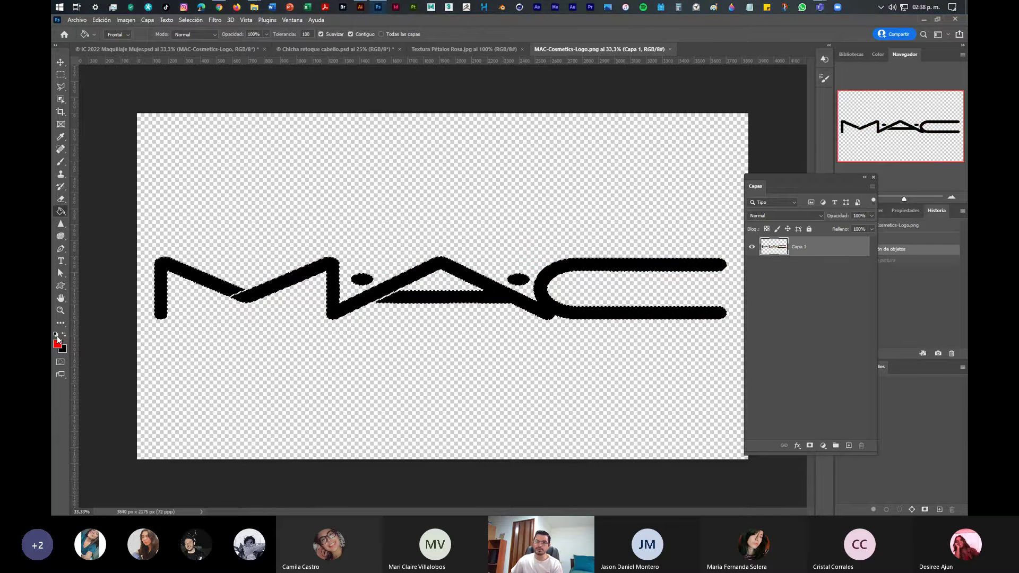
left_click(65, 335)
left_click(226, 291)
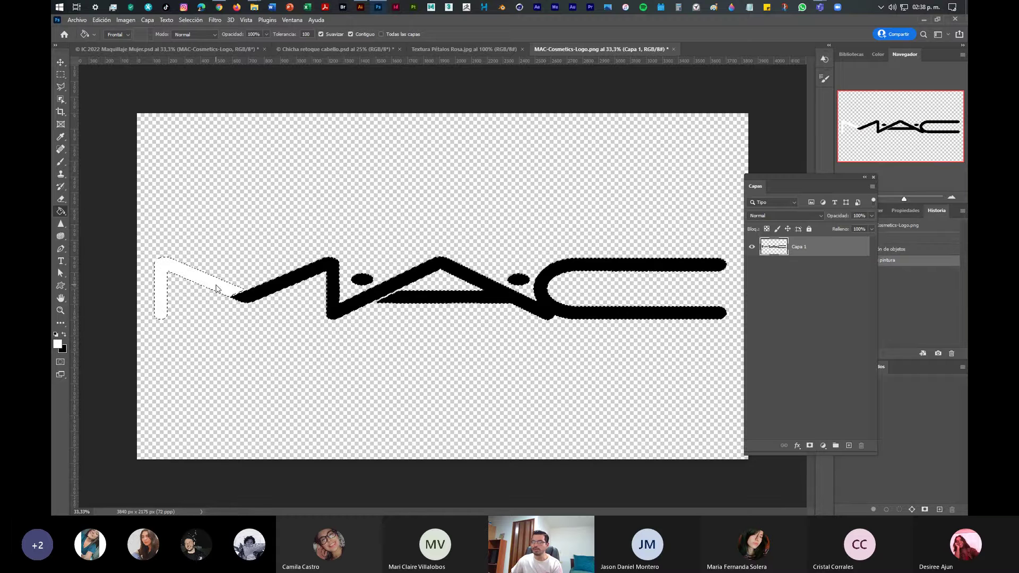
left_click(285, 282)
left_click(354, 281)
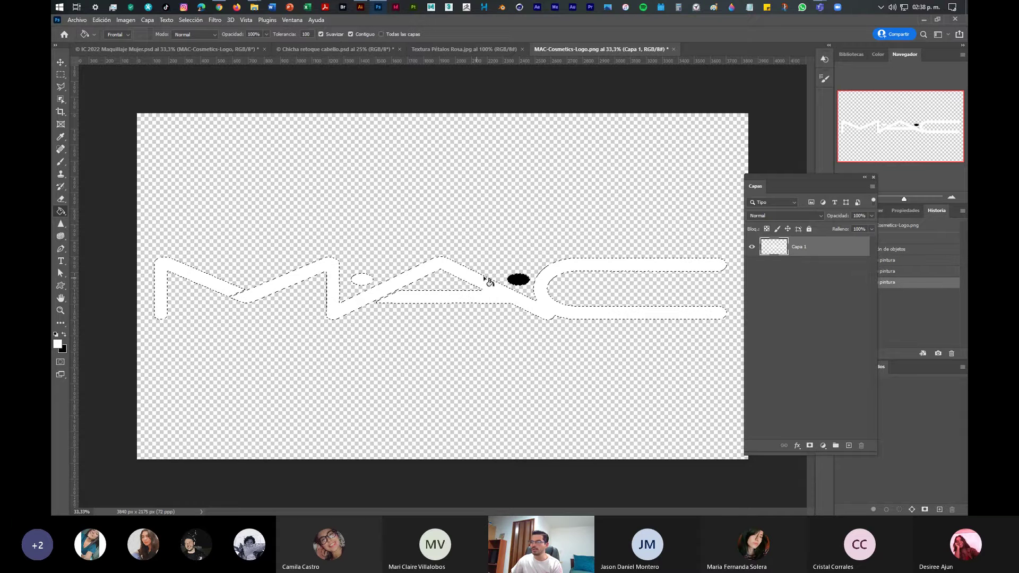
left_click(519, 283)
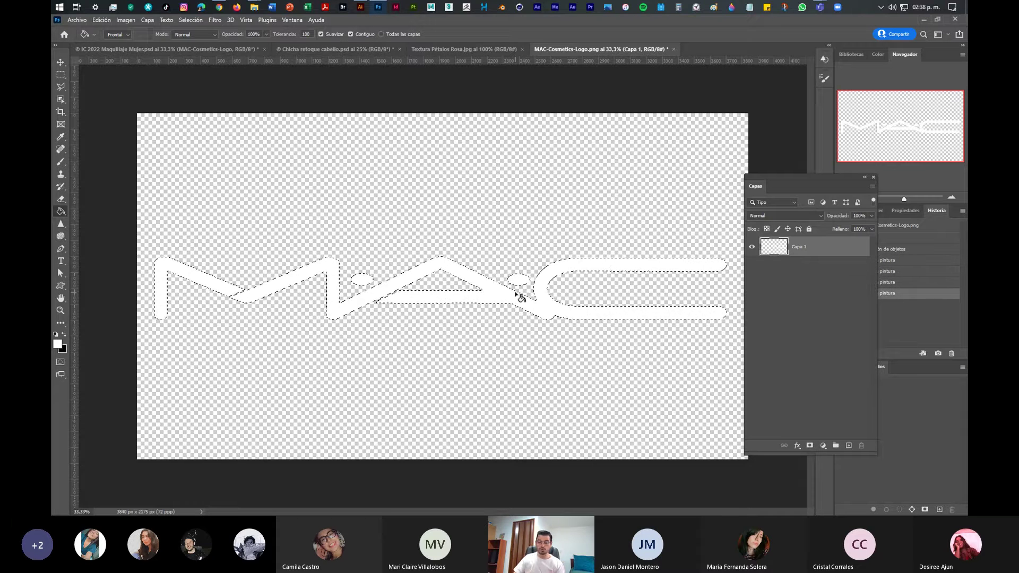
key("ctrl+d")
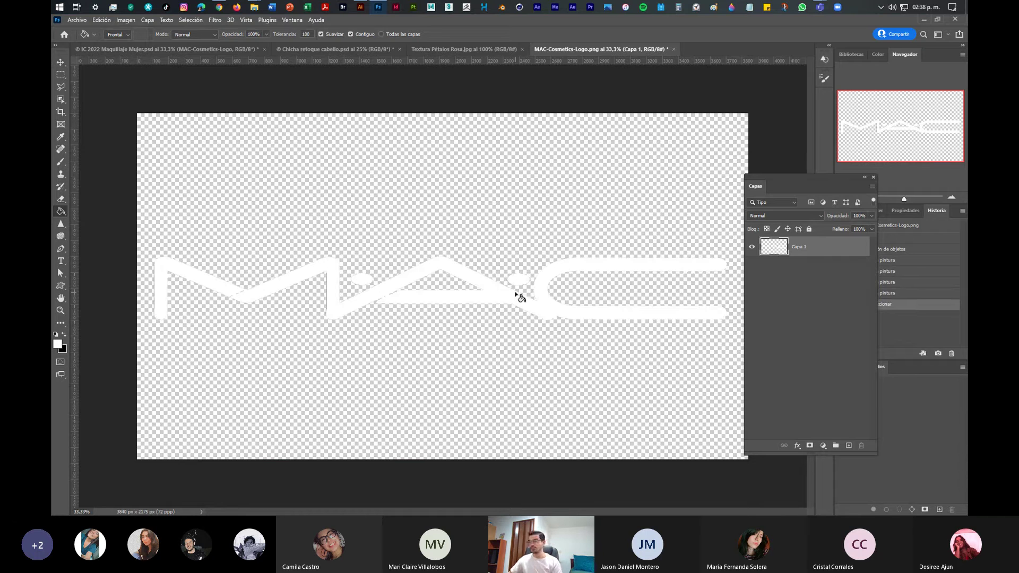
Save the recolored logo contents and return to the IC 2022 Maquillaje Mujer.psd document
left_click(76, 20)
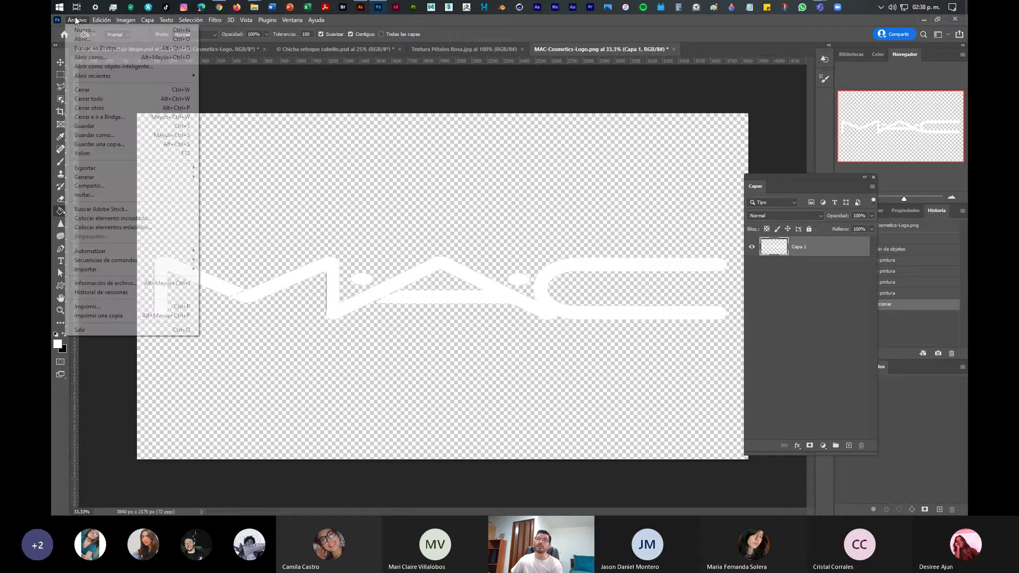
left_click(103, 126)
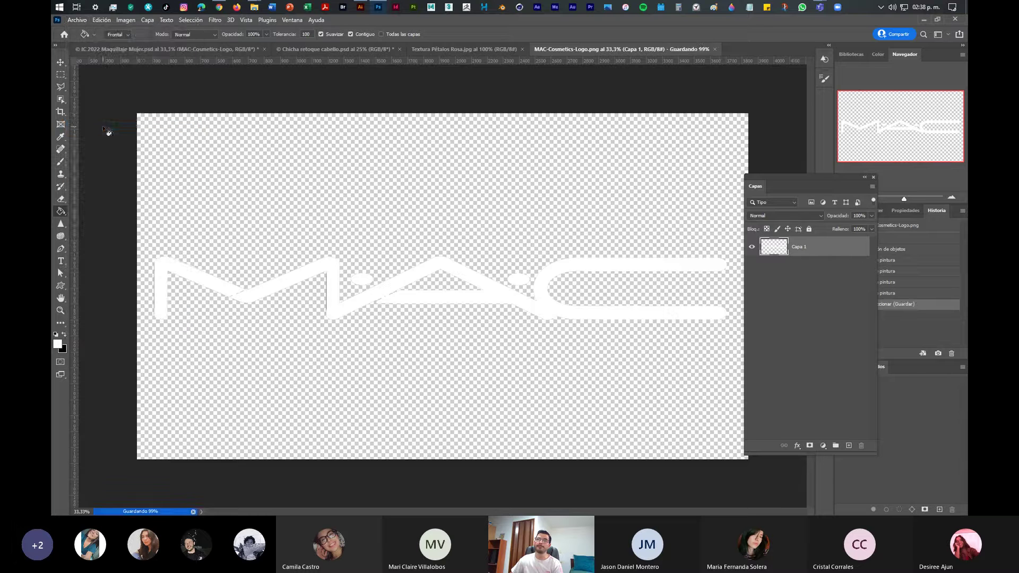
left_click(141, 49)
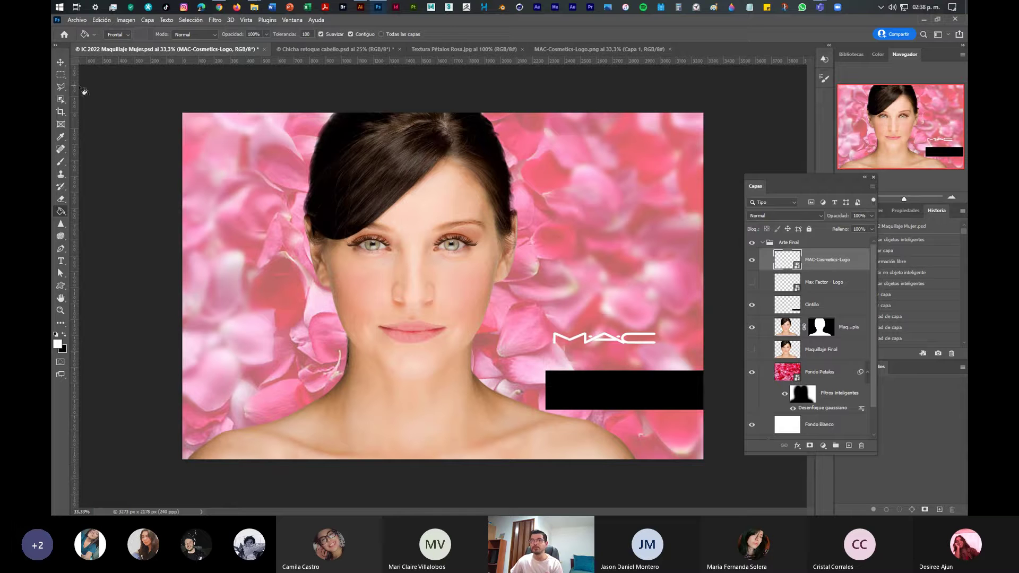
left_click(60, 63)
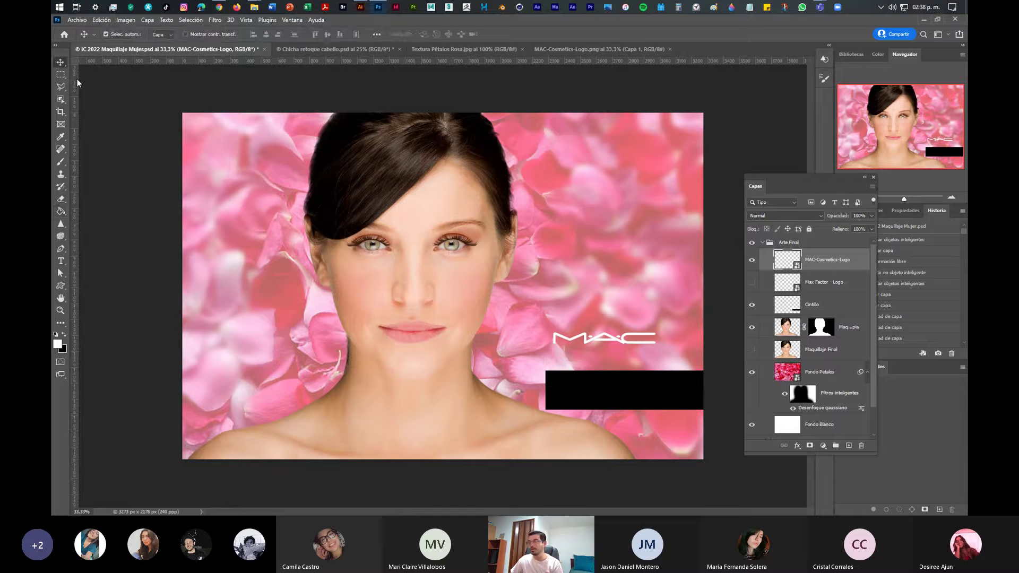
left_click(627, 346)
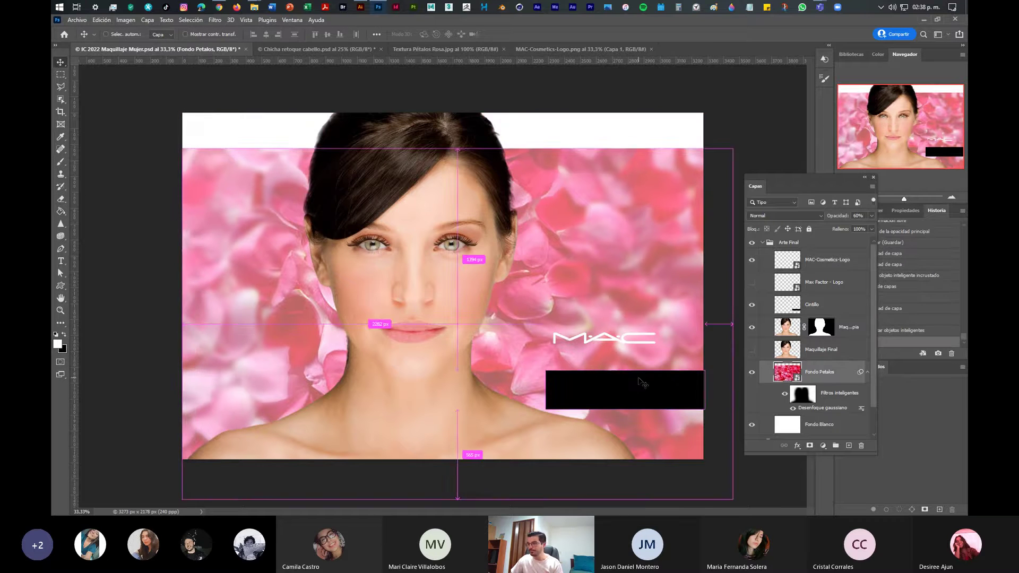
key("ctrl+t")
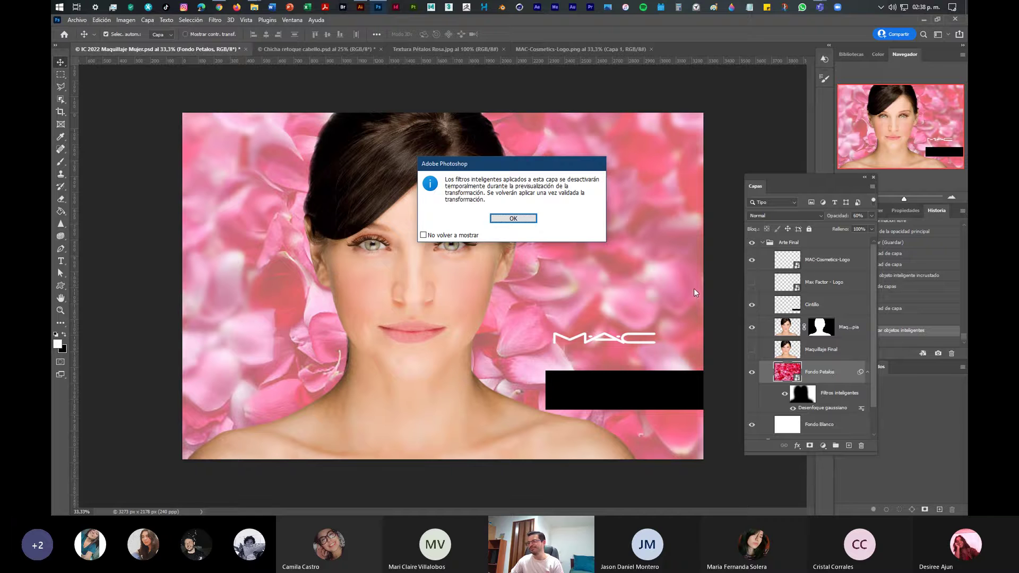
left_click(516, 218)
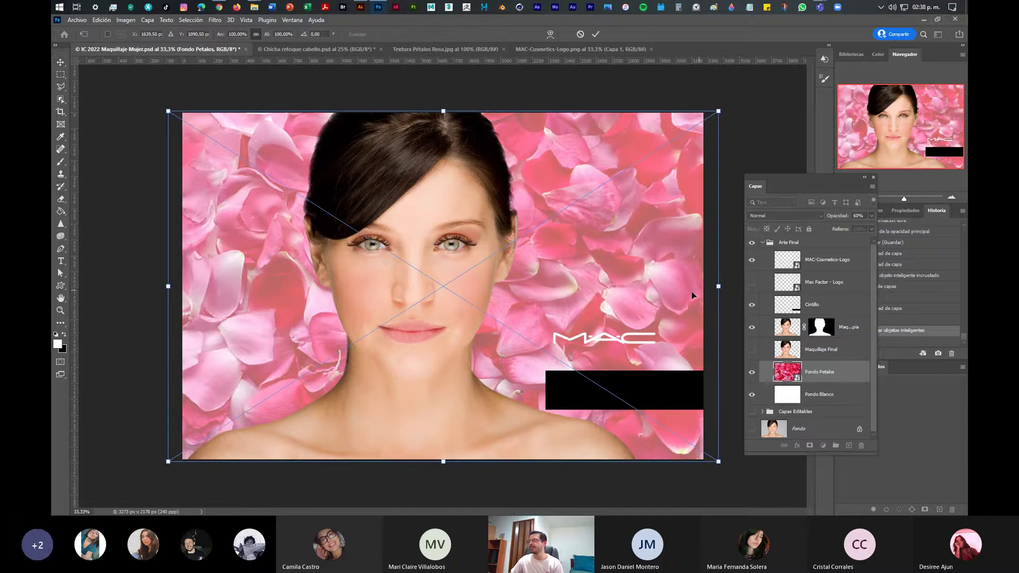
key("Return")
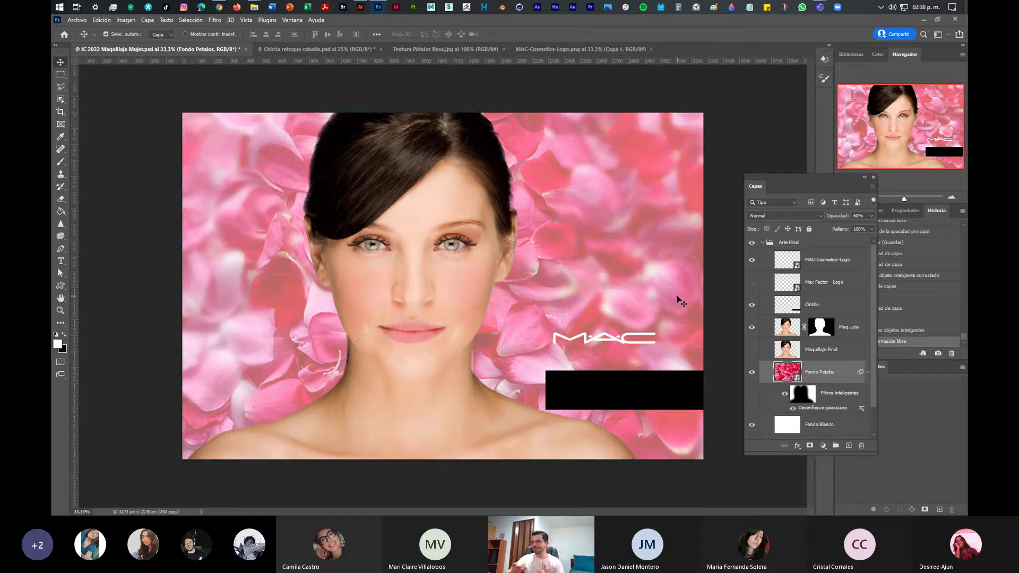
Move the white MAC logo onto the center of the black band with Free Transform, keeping its scale at 5.36%
left_click(831, 271)
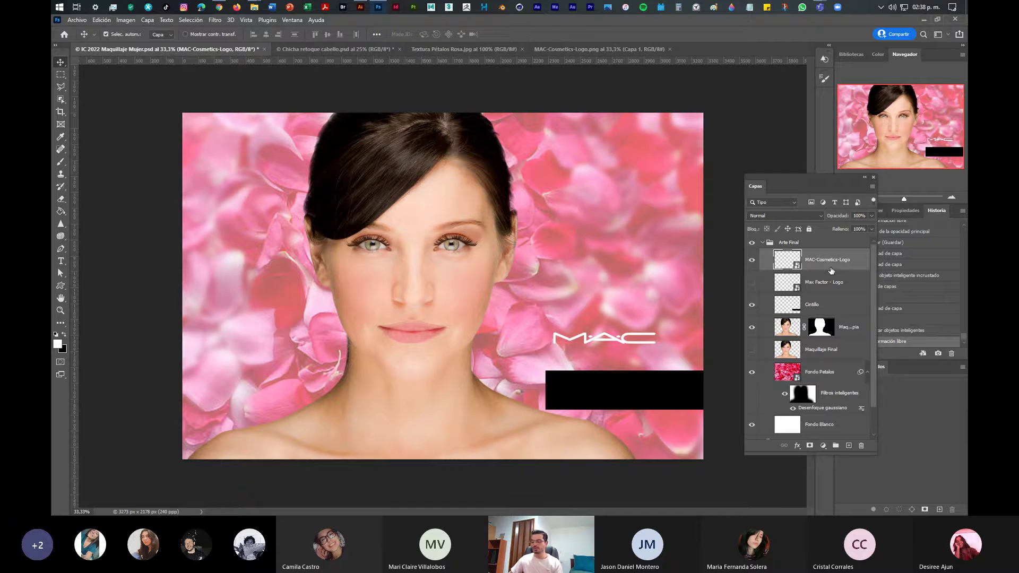
key("ctrl+t")
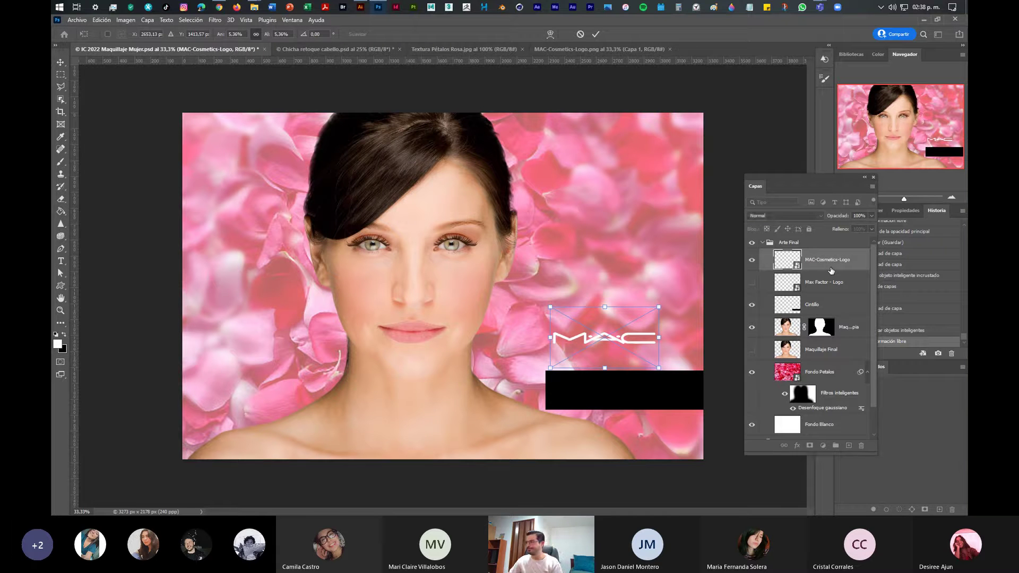
left_click_drag(628, 338, 648, 398)
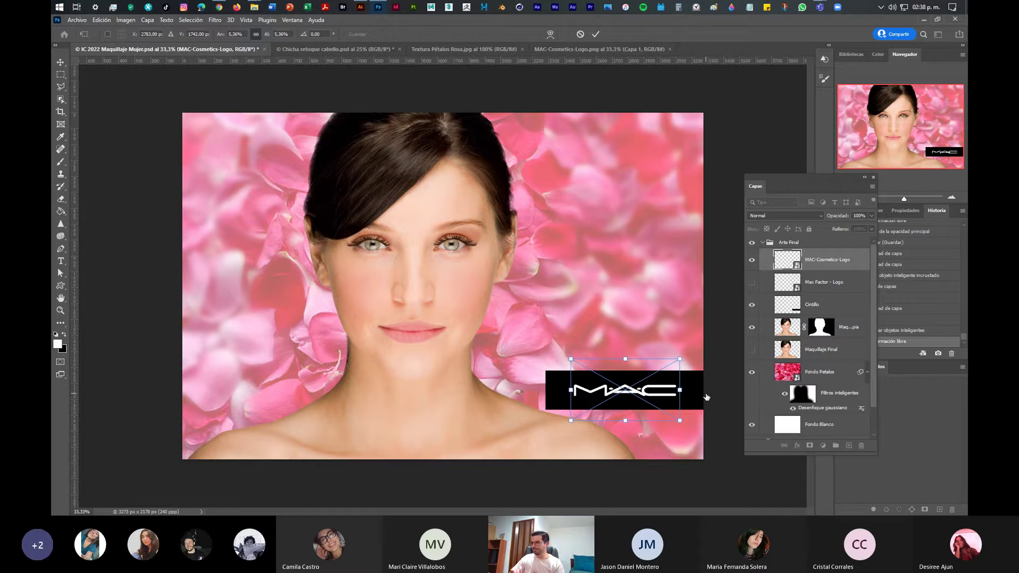
key("Return")
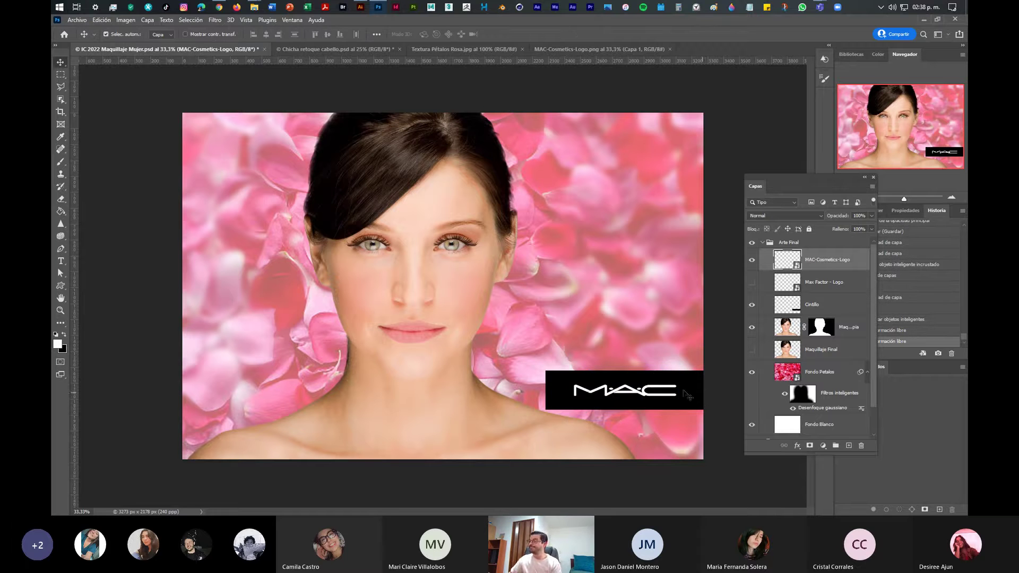
Compare the branding options by toggling the visibility of the MAC and Max Factor logos, leaving only the MAC logo shown
left_click(752, 261)
left_click(752, 261)
left_click(752, 260)
left_click(752, 284)
left_click(752, 283)
left_click(752, 260)
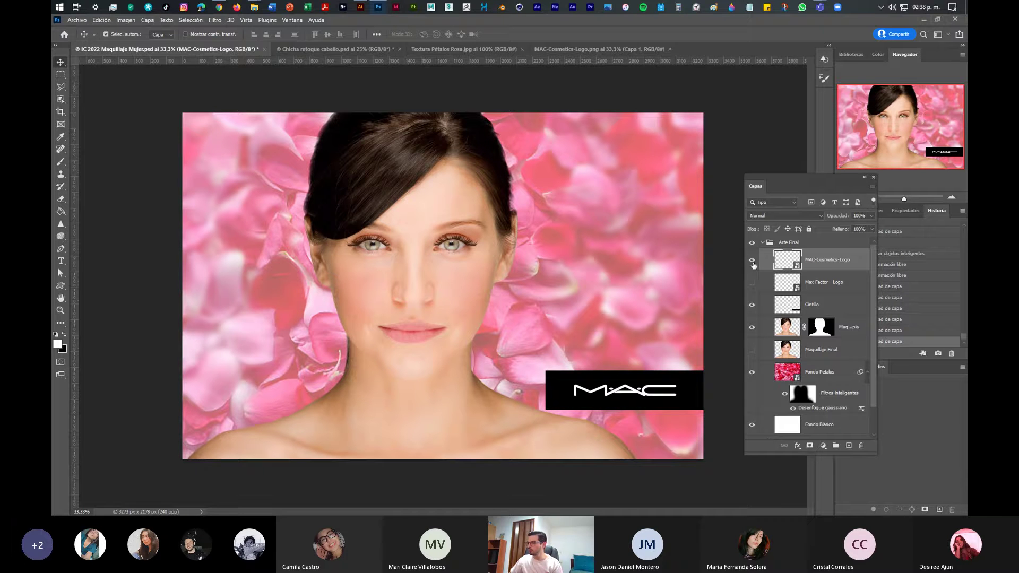
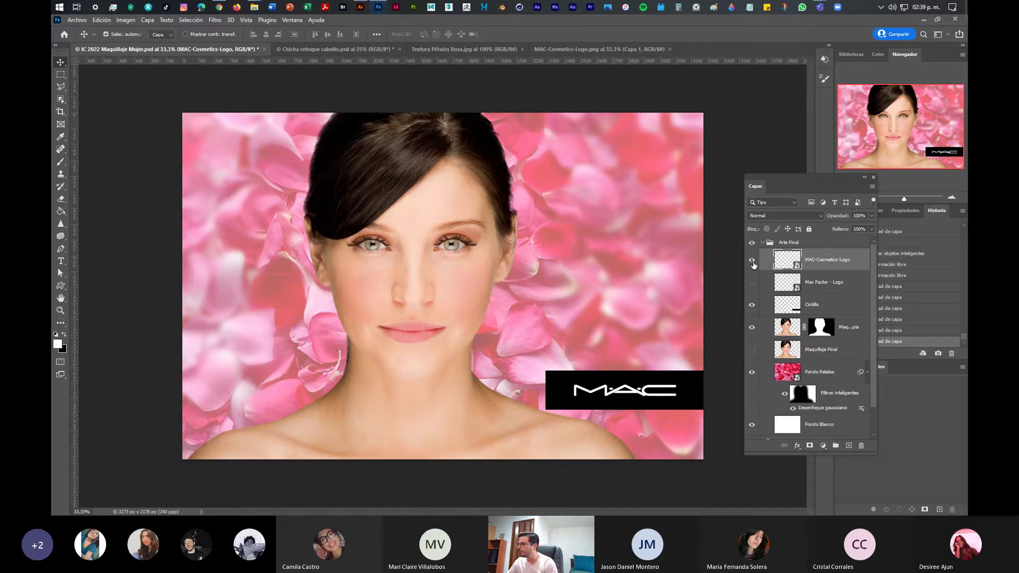
Move the black band slightly upward, center the MAC logo on it again, and clear the layer selection
mouse_move(697, 387)
left_mouse_down()
mouse_move(695, 365)
mouse_move(704, 371)
mouse_move(694, 373)
left_mouse_up()
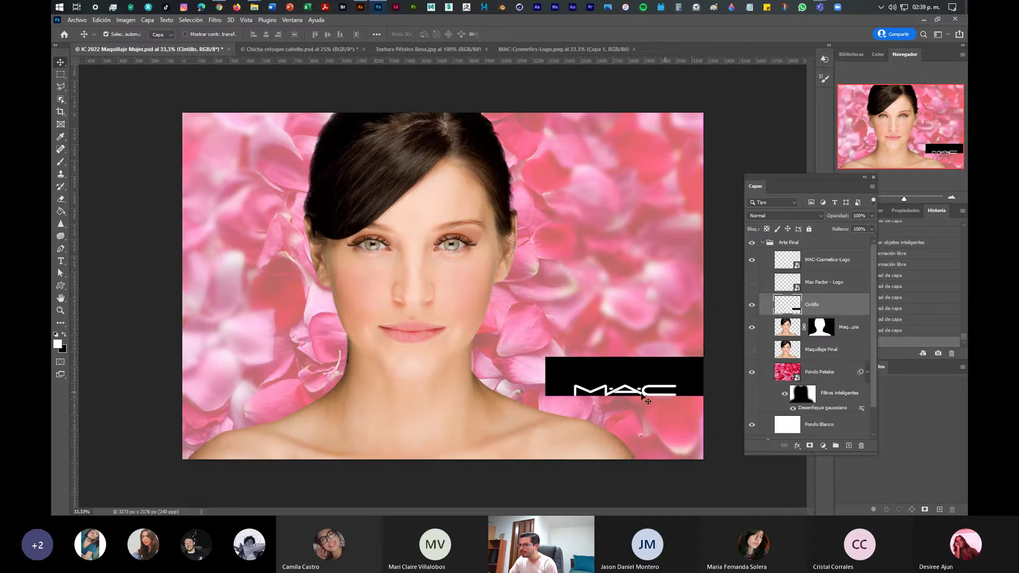
left_click_drag(636, 392, 636, 376)
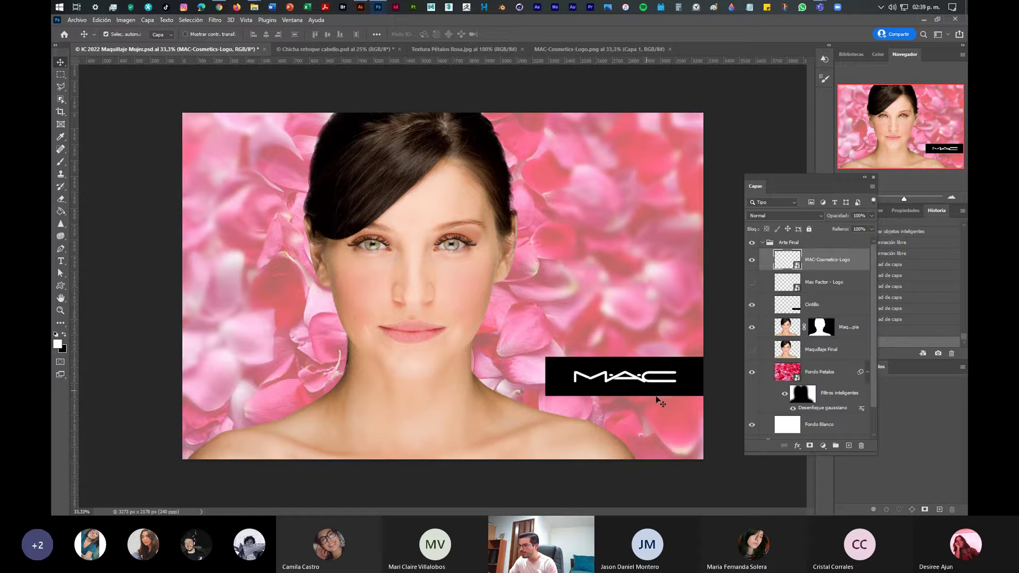
left_click(721, 399)
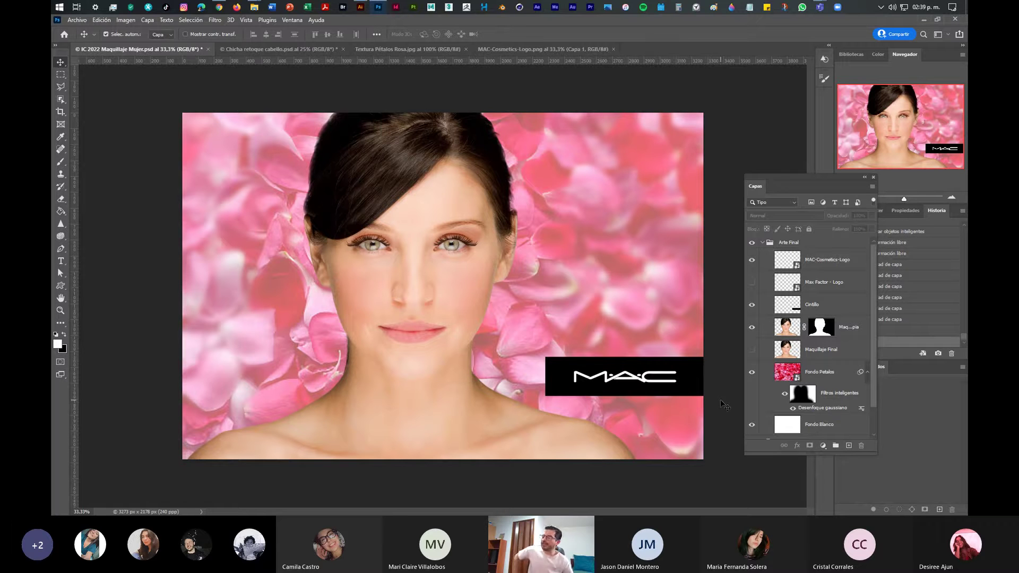
Show the Max Factor logo instead of the MAC logo and align it vertically on the black band
left_click(751, 261)
left_click(751, 282)
left_click_drag(616, 370, 616, 378)
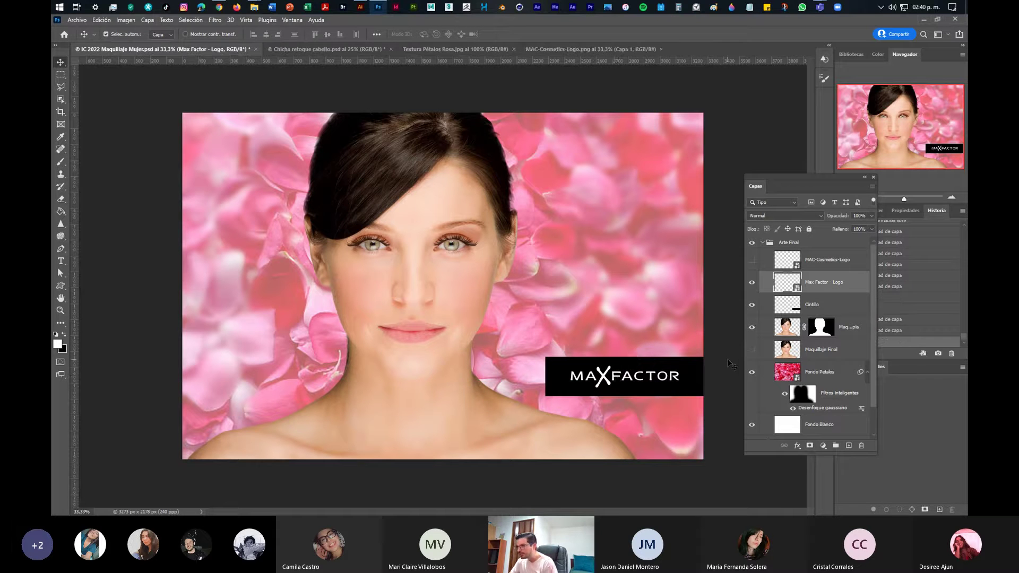
left_click(731, 364)
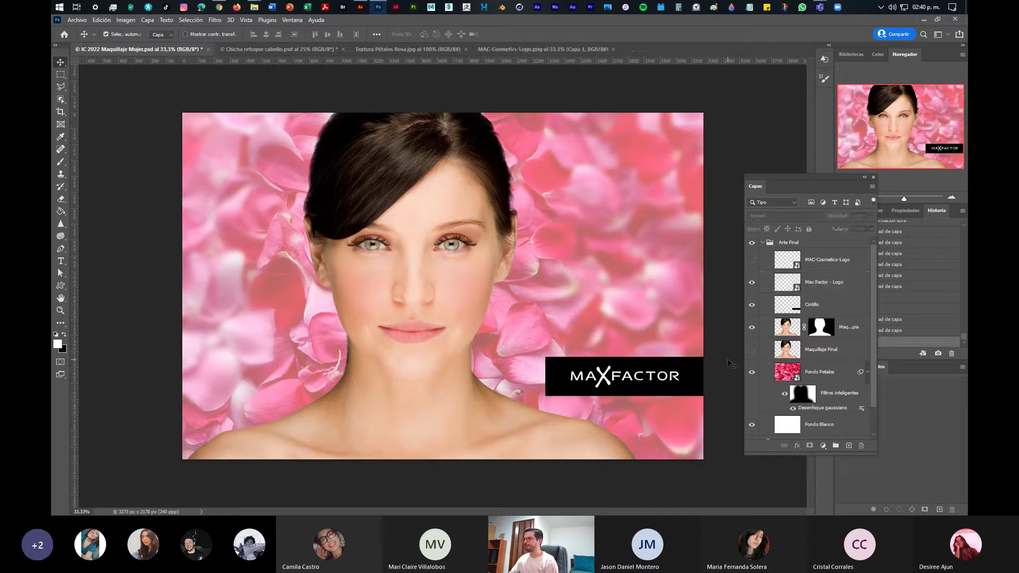
Hide the Max Factor logo, show the MAC logo on the band again, and leave no layer selected
left_click(752, 283)
left_click(751, 260)
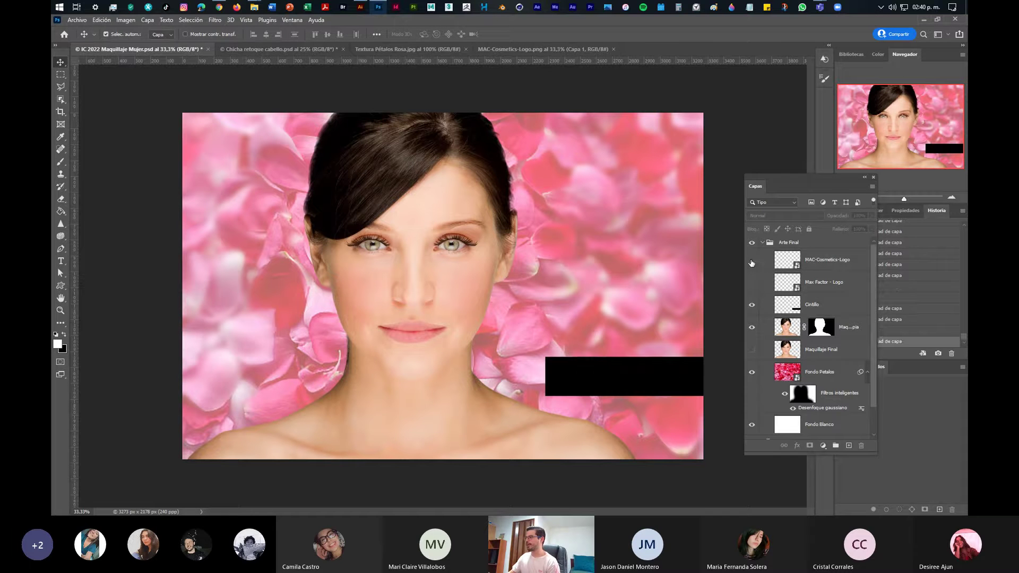
left_click(838, 257)
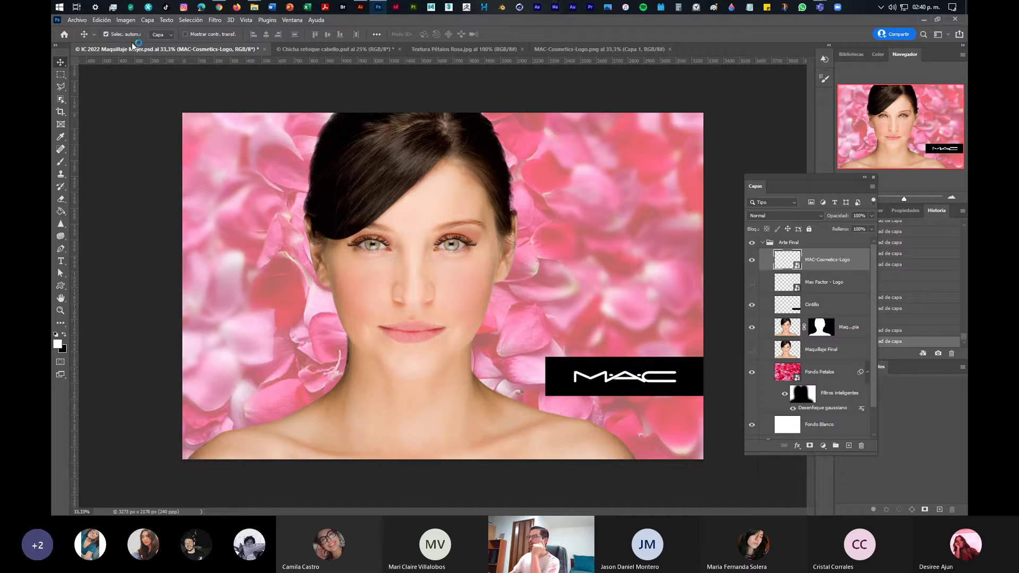
left_click(152, 188)
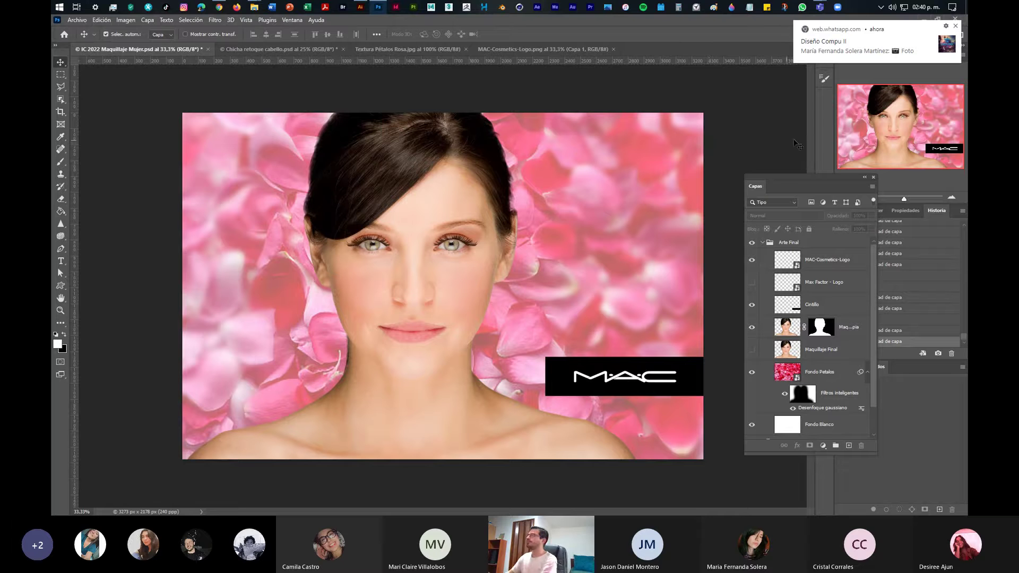
Dismiss the notification, switch to WhatsApp Web, and view the newly shared Max Factor advertisement in the Diseño Compu II chat
left_click(955, 25)
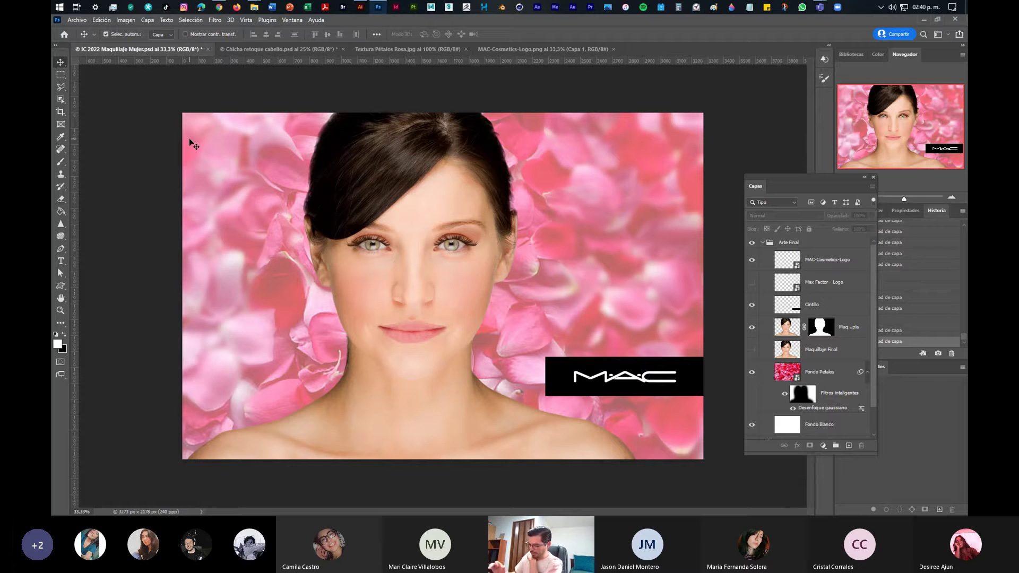
left_click(223, 7)
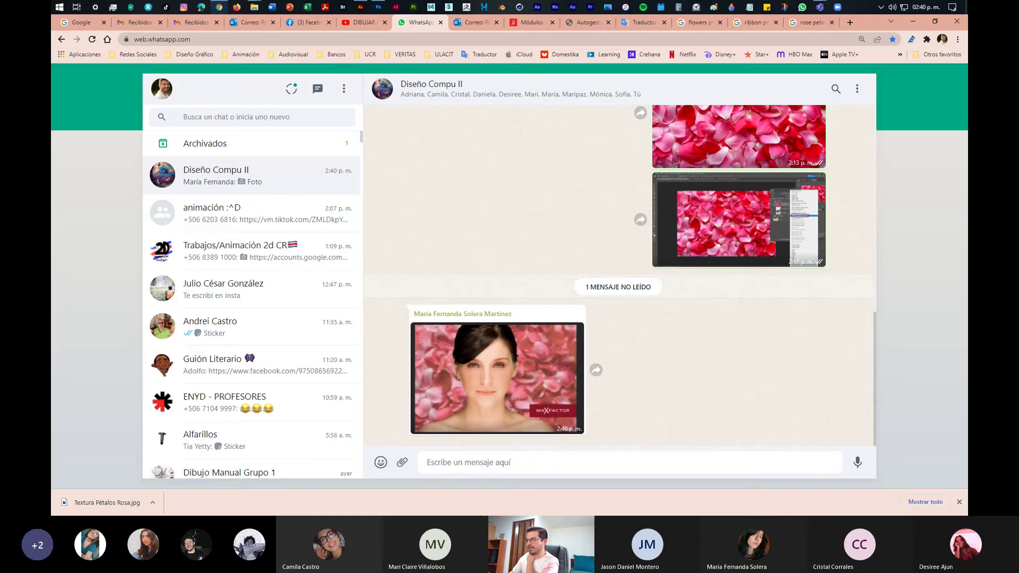
left_click(507, 398)
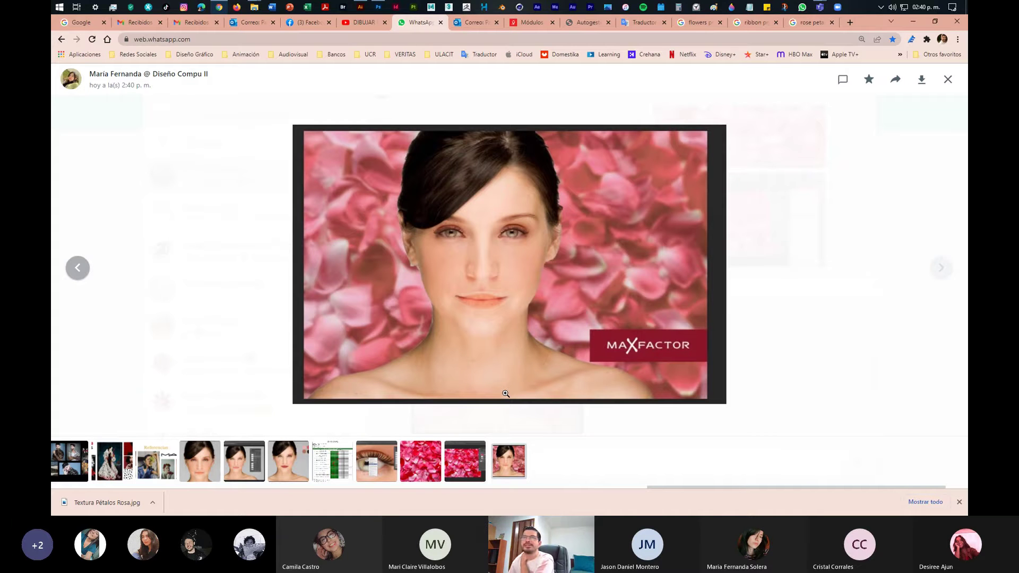
left_click(947, 79)
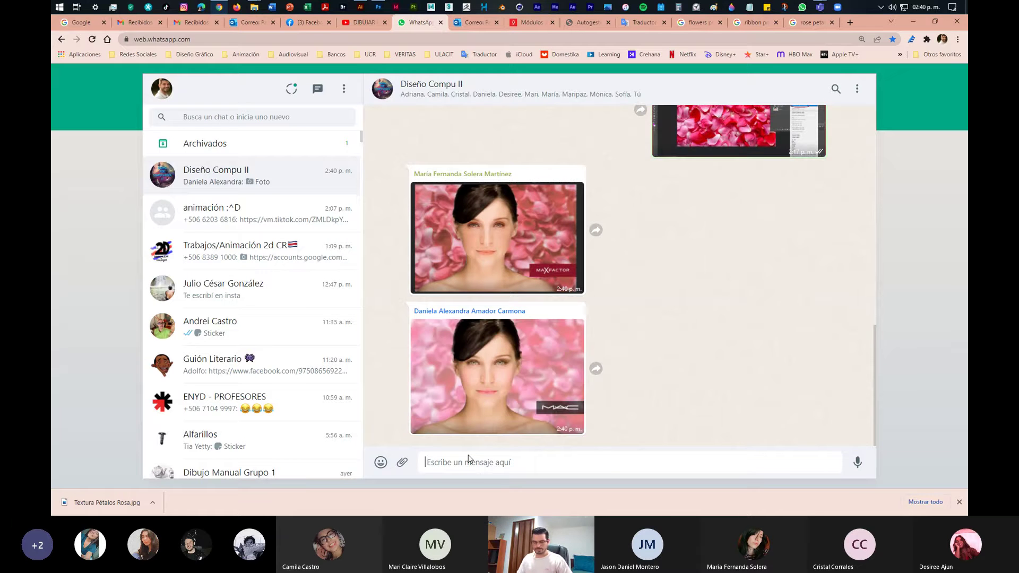
Paste the screenshot of the MAC advertisement into the Diseño Compu II chat, crop it to the Photoshop window, and send it
left_click(468, 462)
key("ctrl+v")
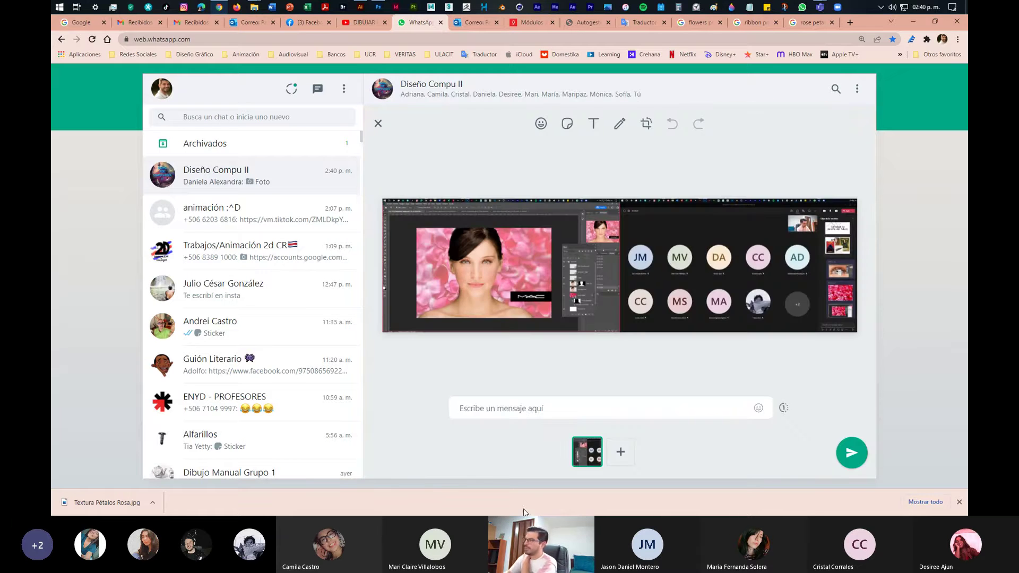
left_click(646, 123)
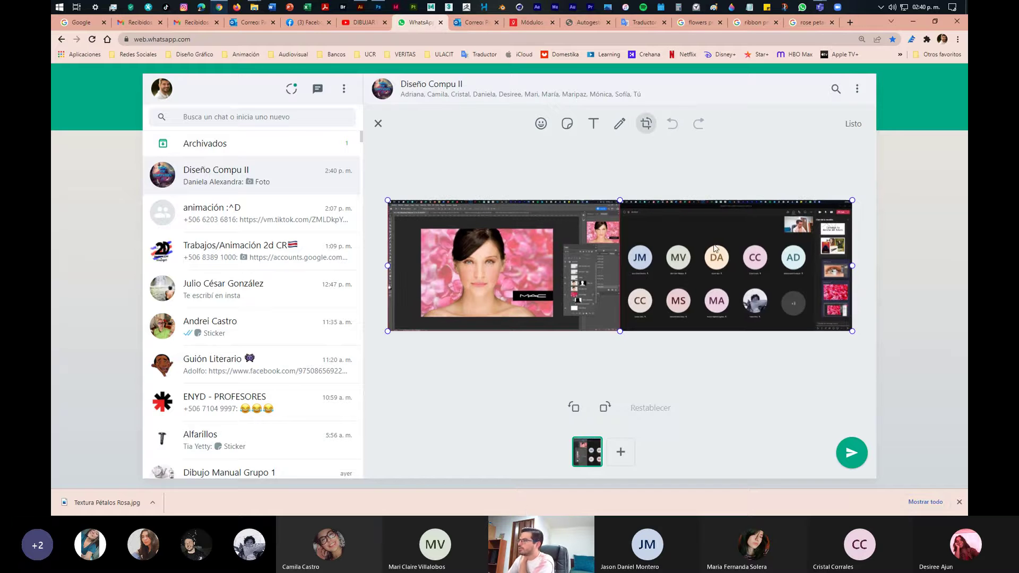
left_click_drag(854, 267, 617, 274)
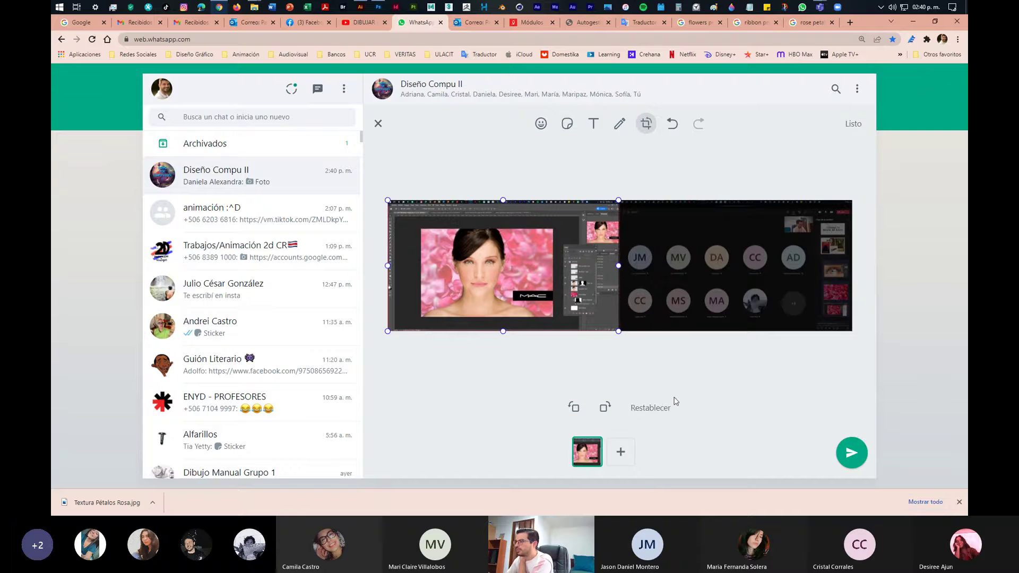
left_click(856, 124)
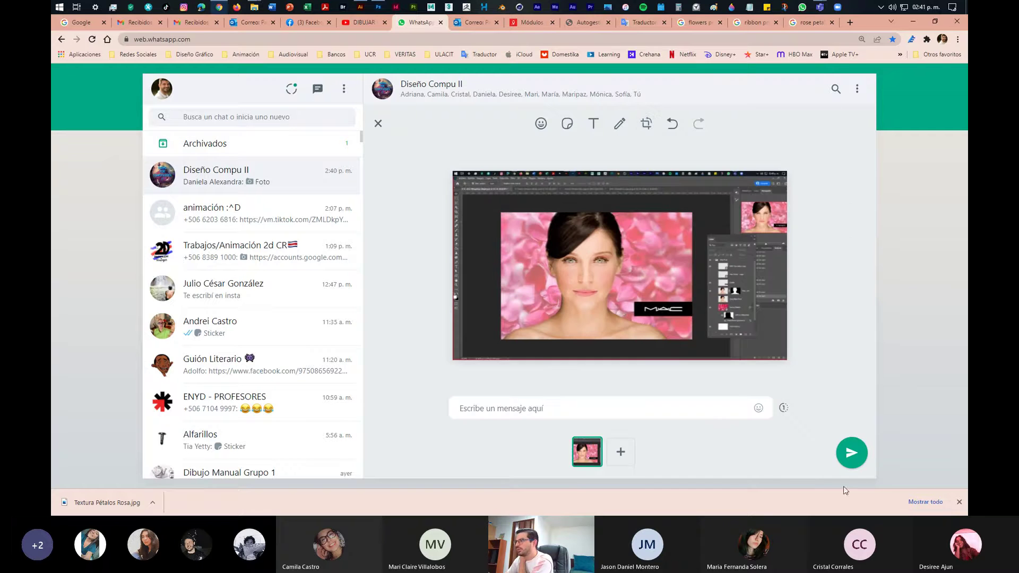
left_click(851, 452)
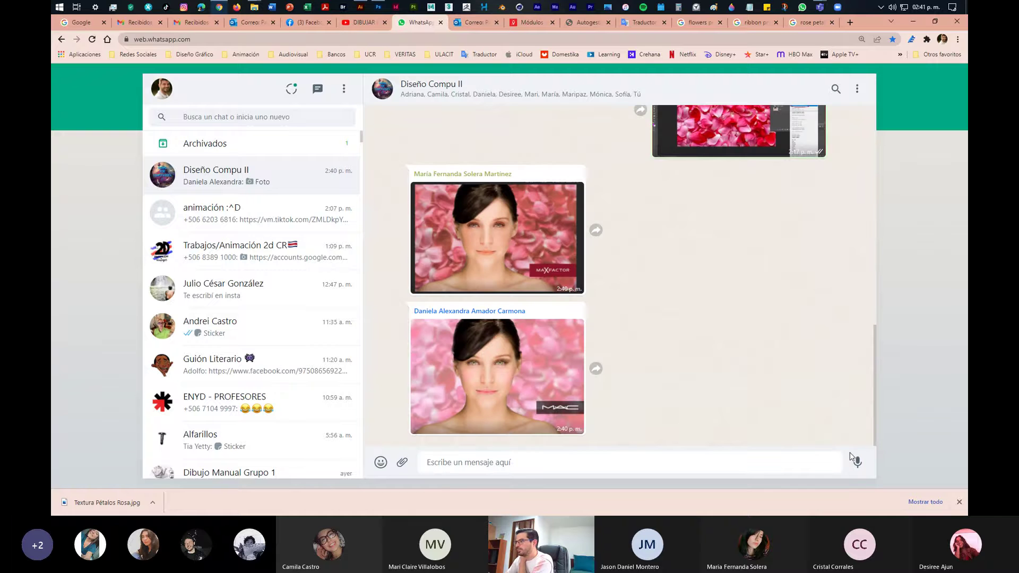
View the Max Factor and MAC advertisements in the chat one after another at full size, and close the viewer
scroll(572, 407, "up", 2)
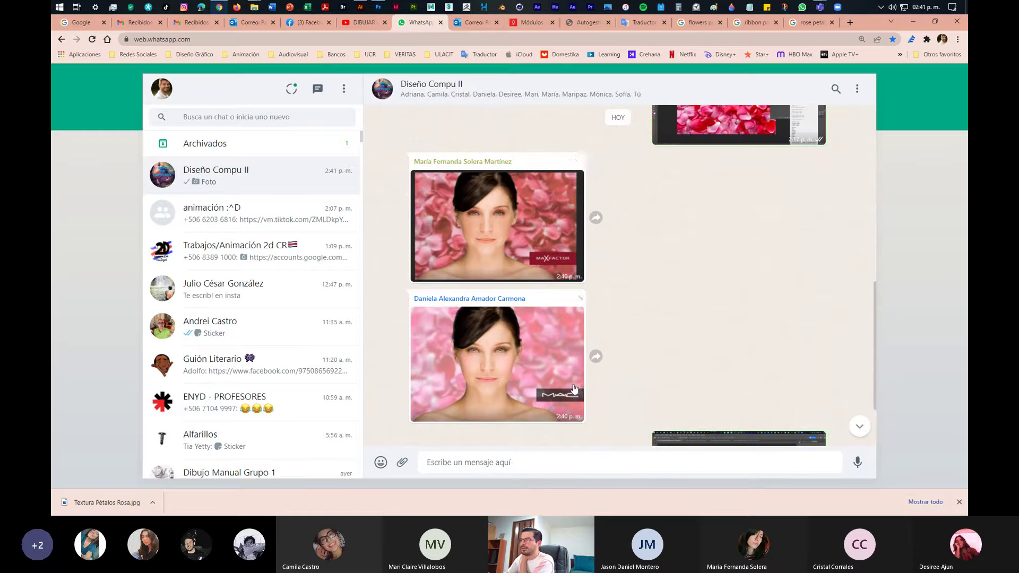
left_click(499, 233)
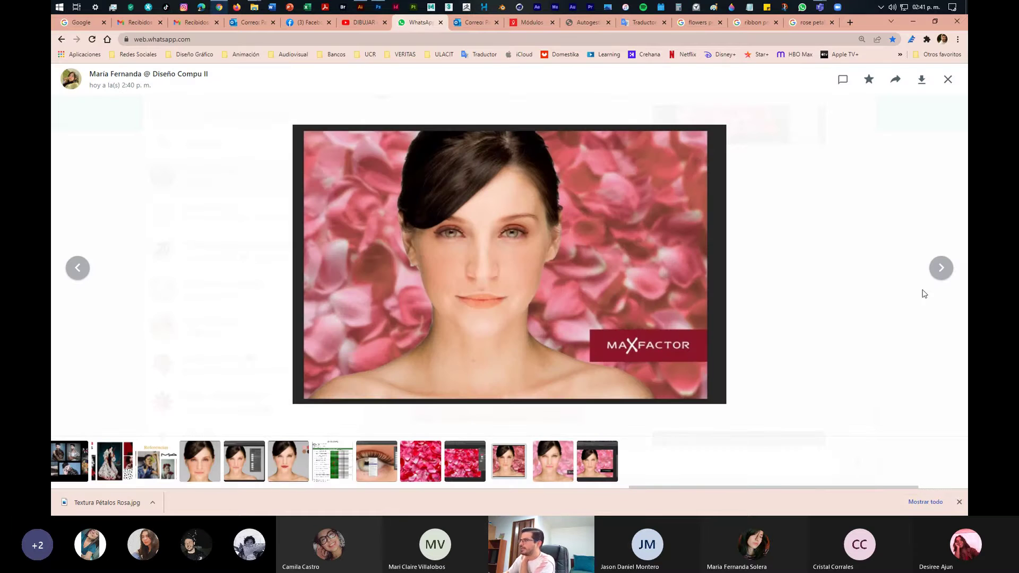
left_click(941, 268)
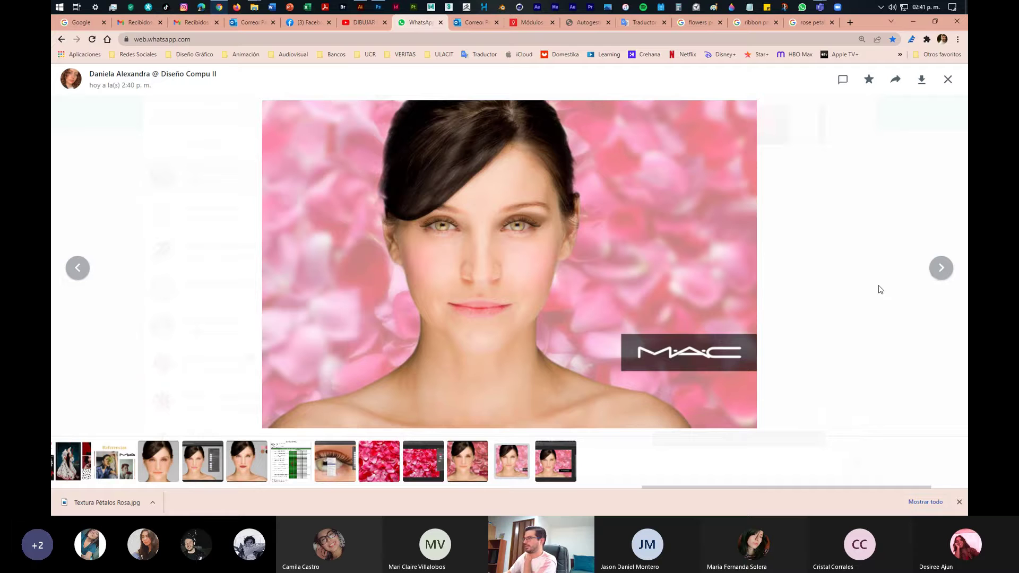
left_click(940, 269)
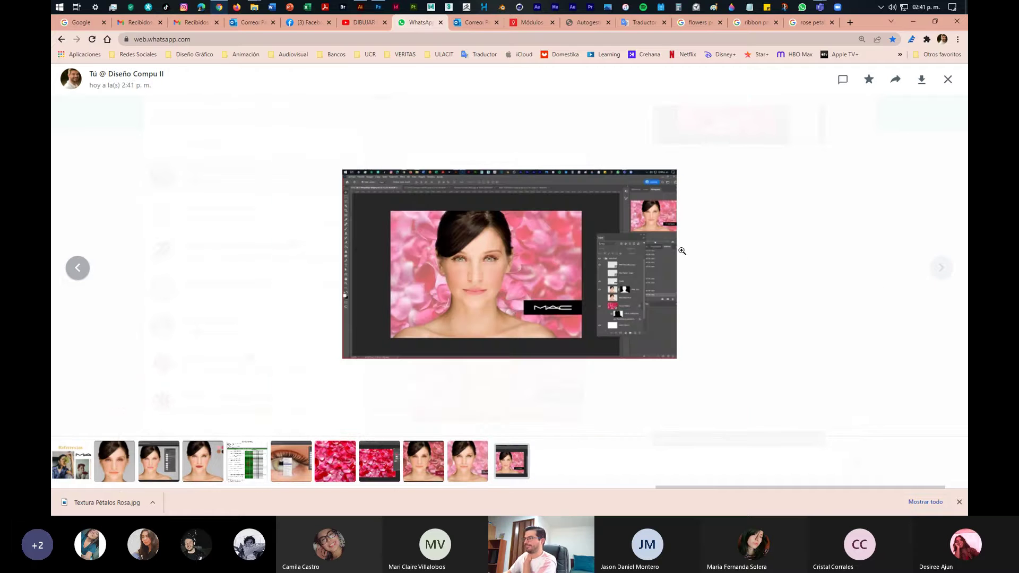
left_click(949, 80)
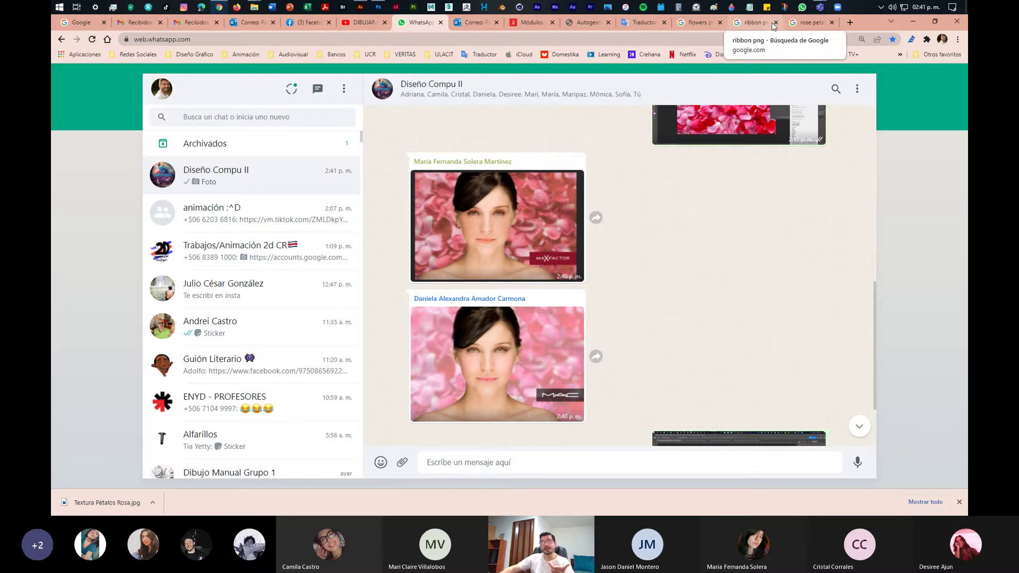
Examine the ribbon shapes in the "ribbon png" image results, and return to the advertisement in Photoshop
left_click(758, 25)
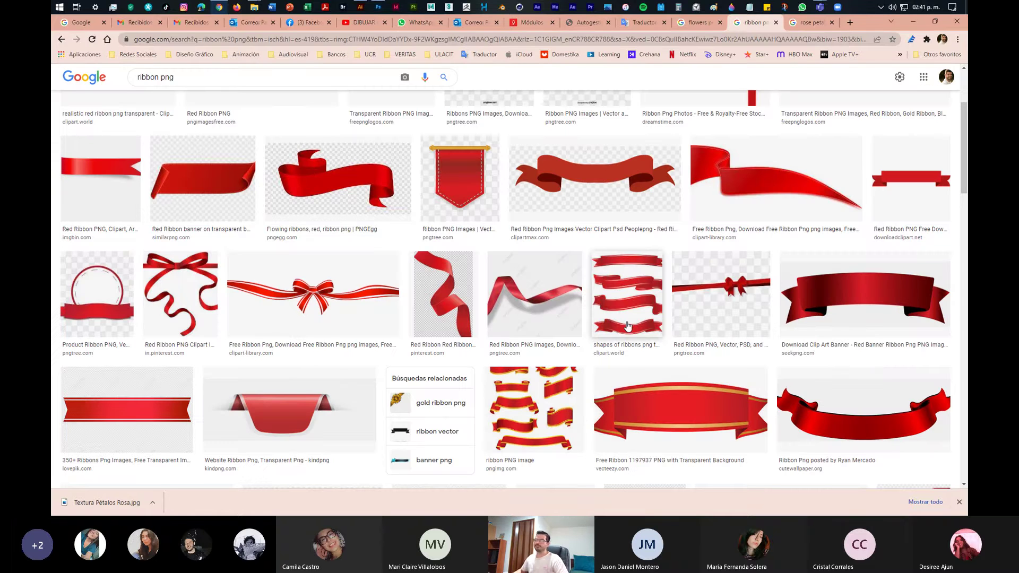
scroll(583, 340, "up", 2)
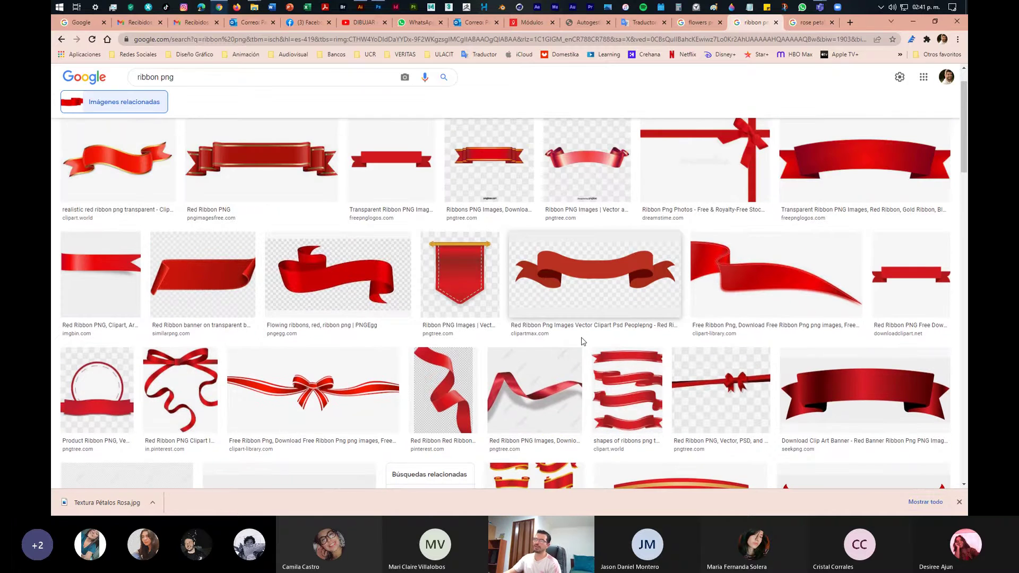
scroll(583, 342, "up", 1)
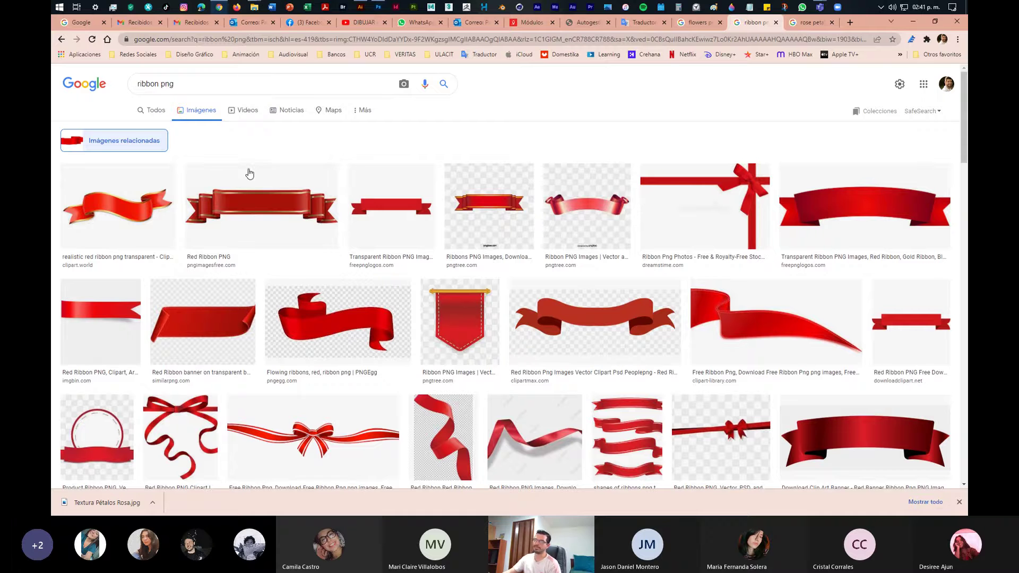
scroll(502, 314, "down", 4)
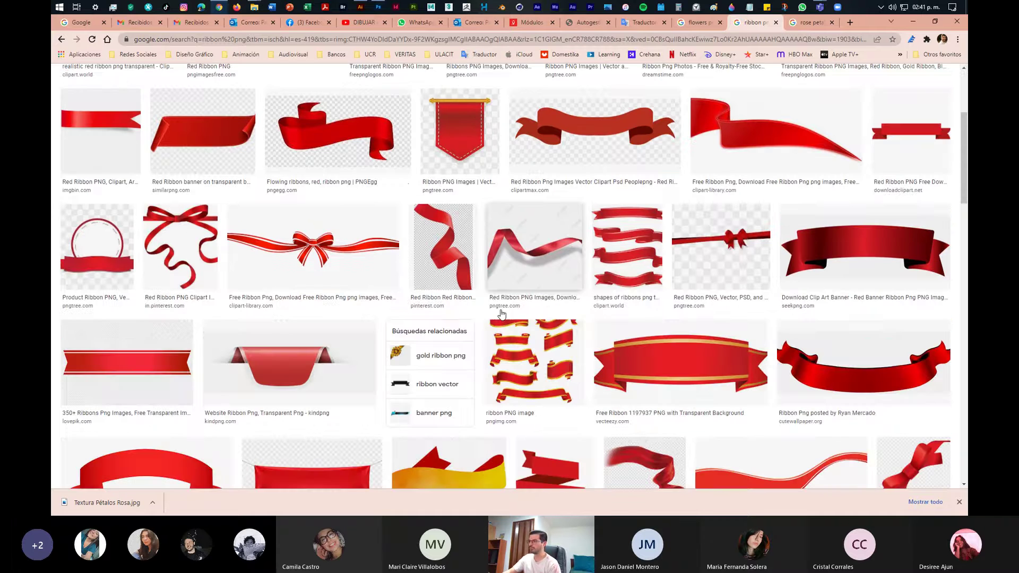
scroll(502, 313, "down", 8)
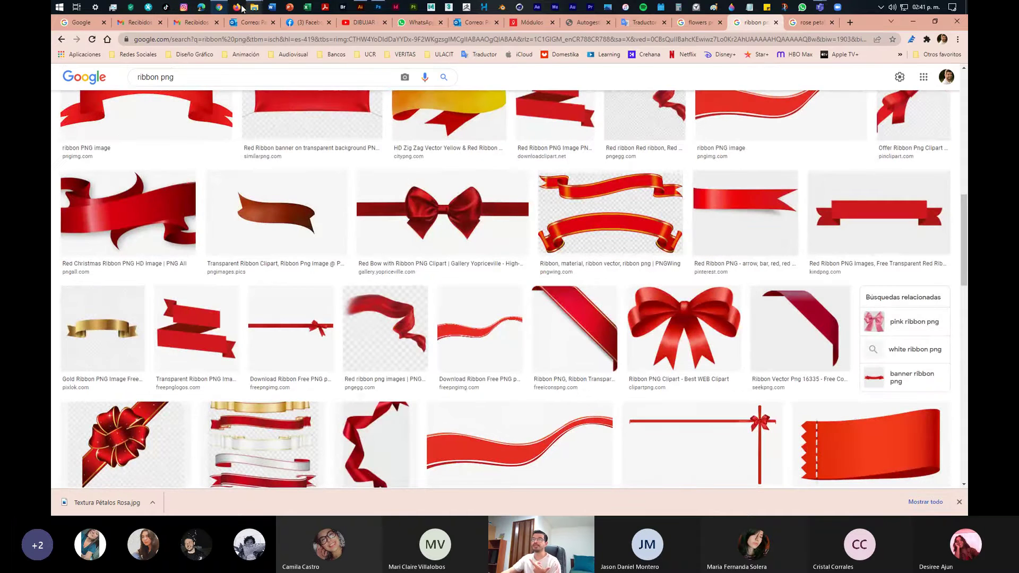
left_click(378, 7)
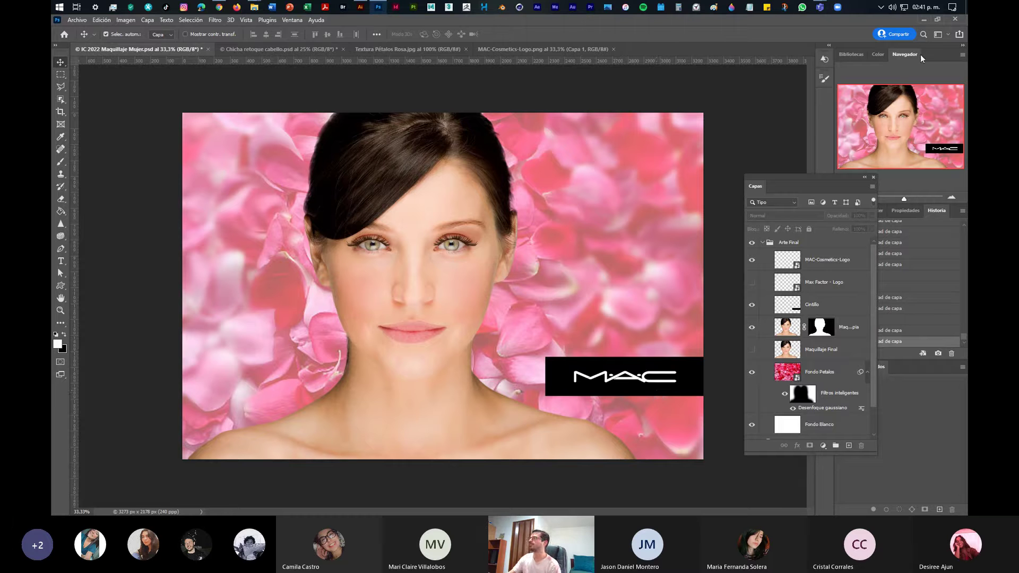
Go back to the browser, search Google Images for "ink splash png", and preview the green ink splash image
left_click(921, 19)
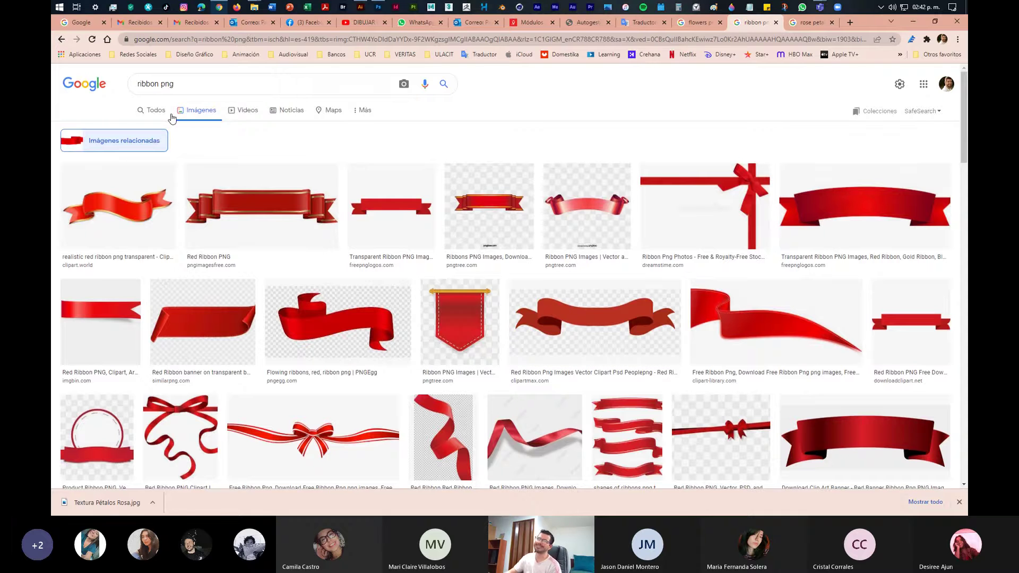
triple_click(180, 84)
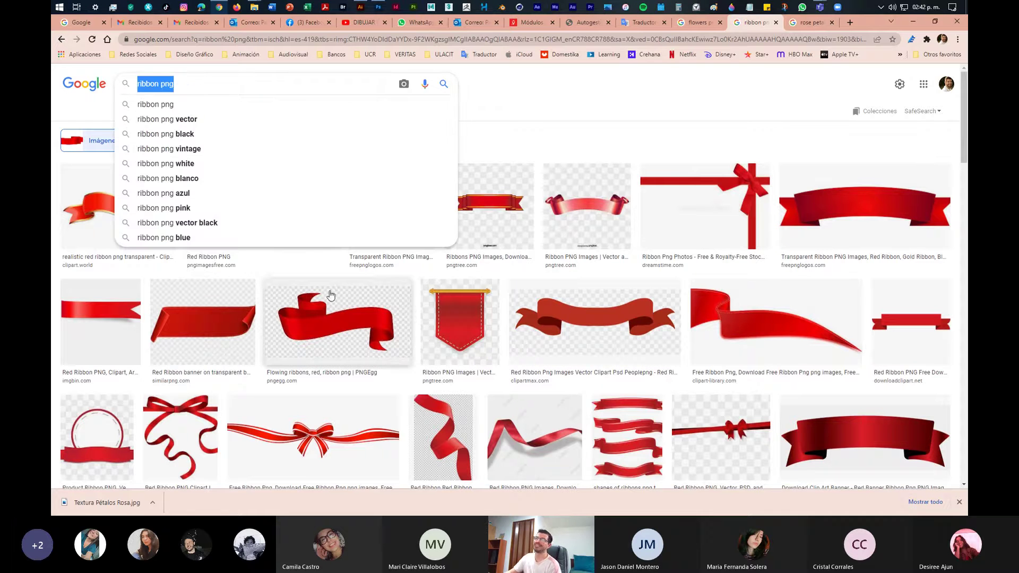
type("in")
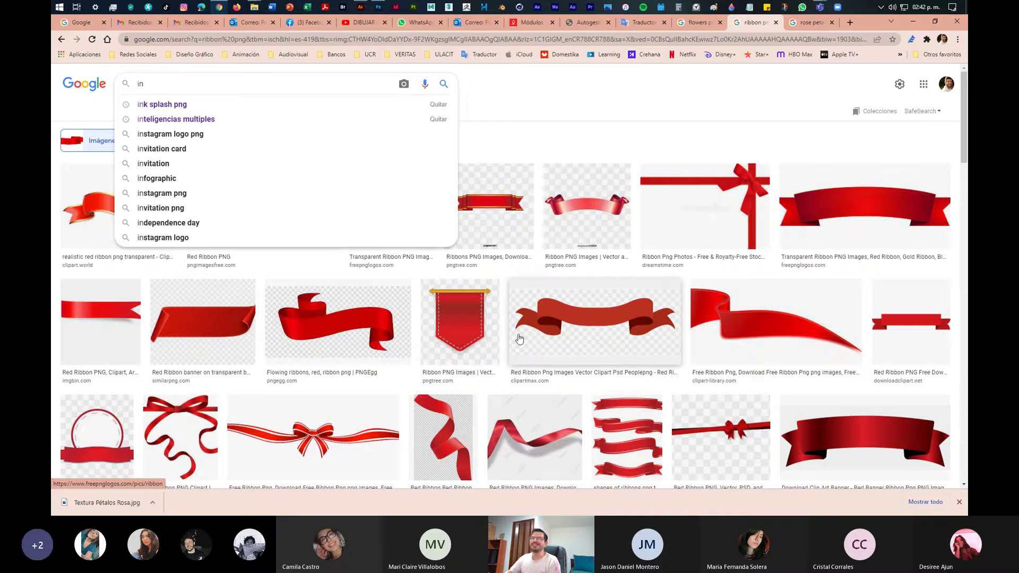
left_click(142, 110)
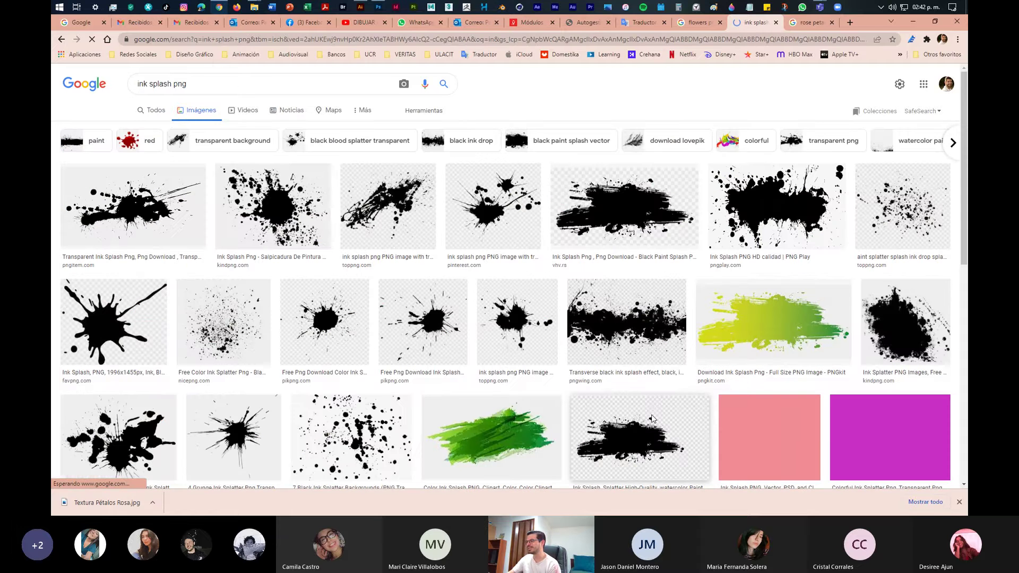
left_click(610, 451)
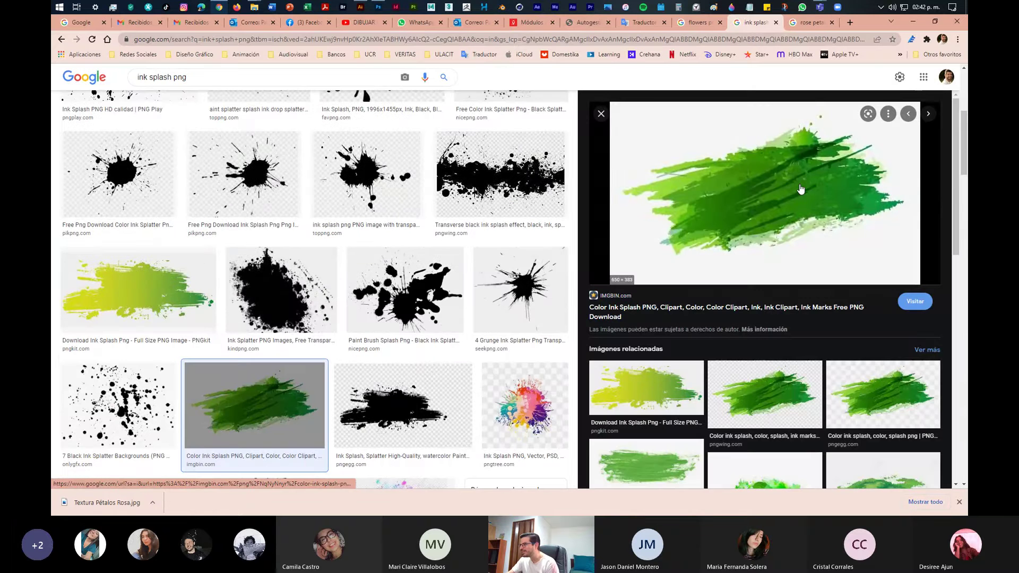
Browse the related green and black ink splash images, and preview the horizontal black paint stroke from PNGWing
scroll(750, 248, "down", 3)
scroll(750, 248, "down", 6)
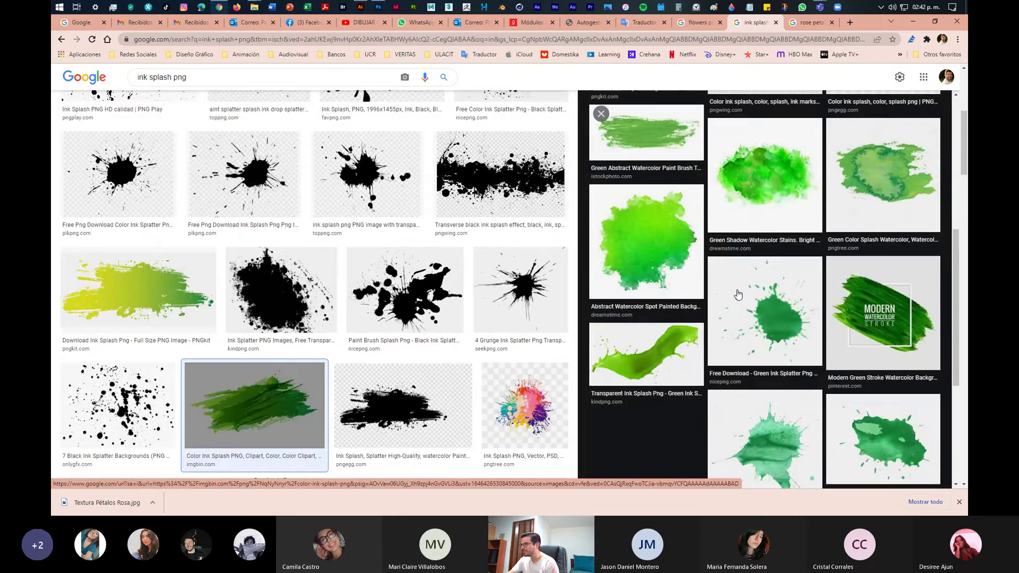
left_click(392, 401)
scroll(723, 321, "down", 5)
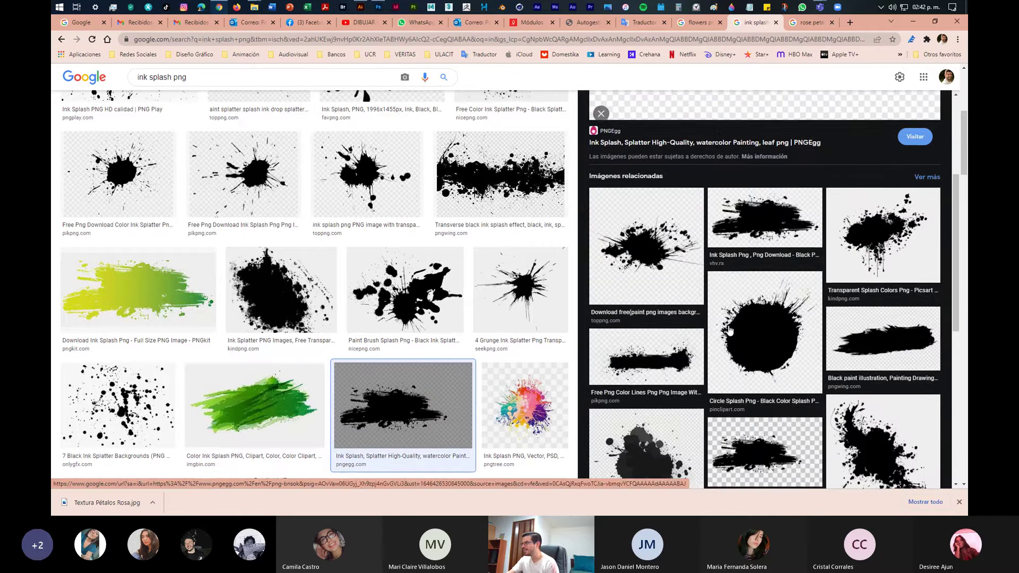
left_click(137, 77)
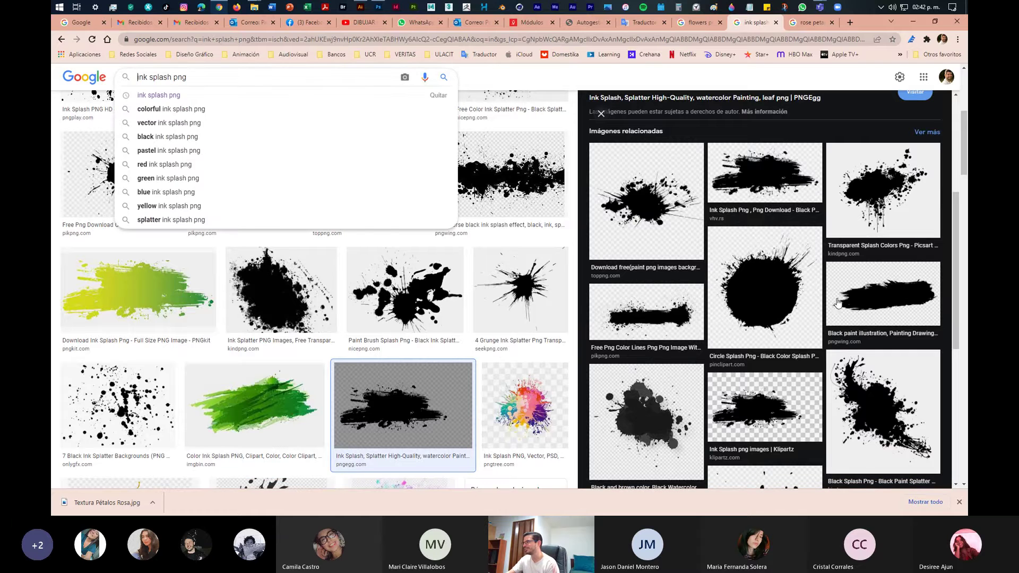
left_click(862, 295)
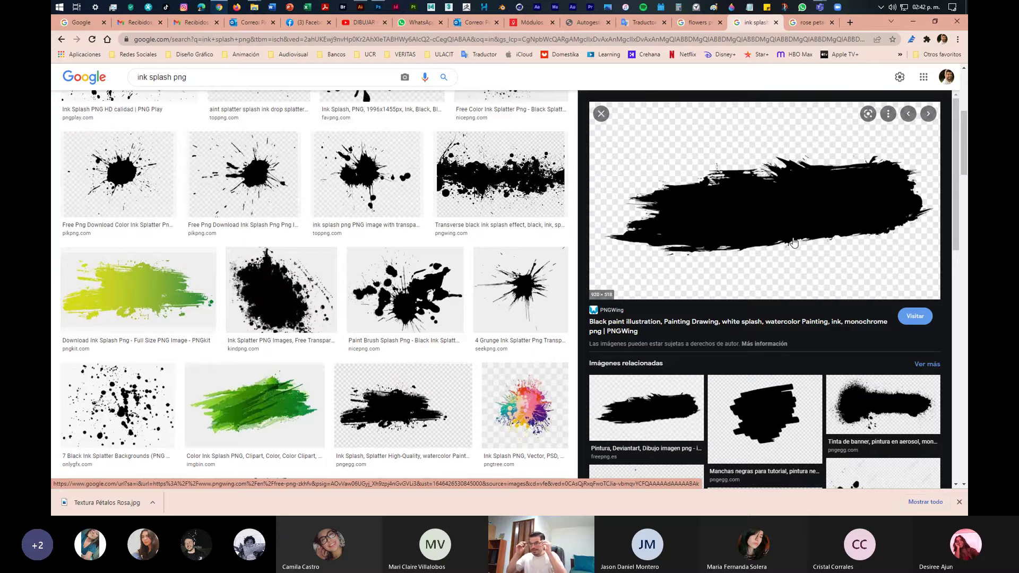
Preview the PikPng splatter and the PNGEgg and VHV.rs black ink strokes, and look through the last one's related images
left_click(240, 165)
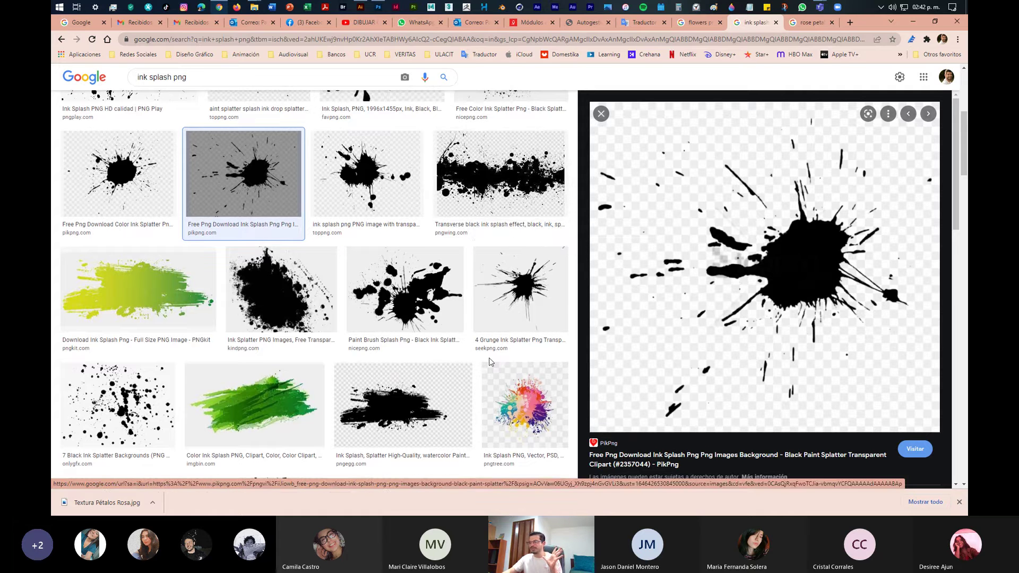
scroll(478, 345, "down", 2)
left_click(438, 324)
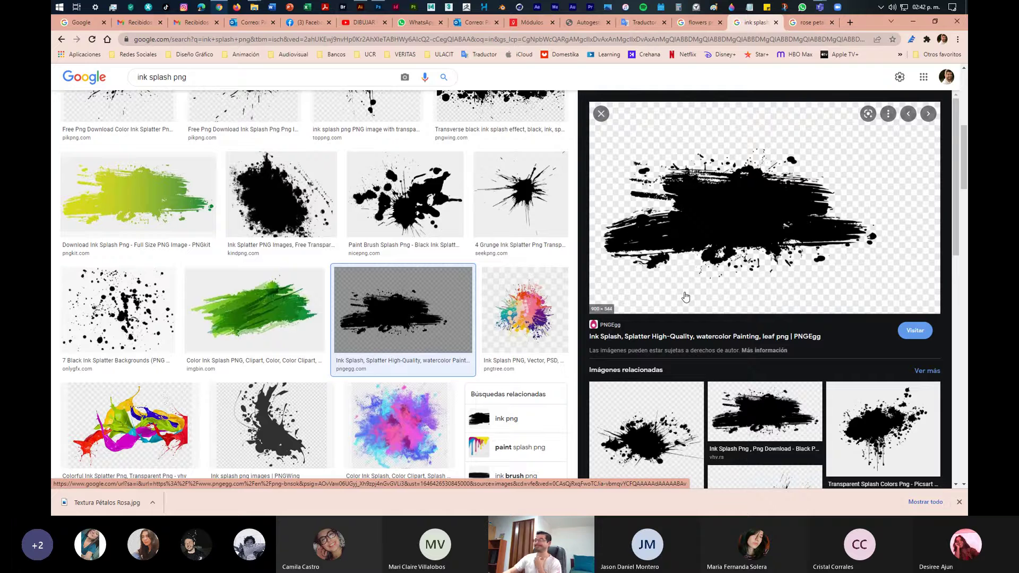
left_click(772, 422)
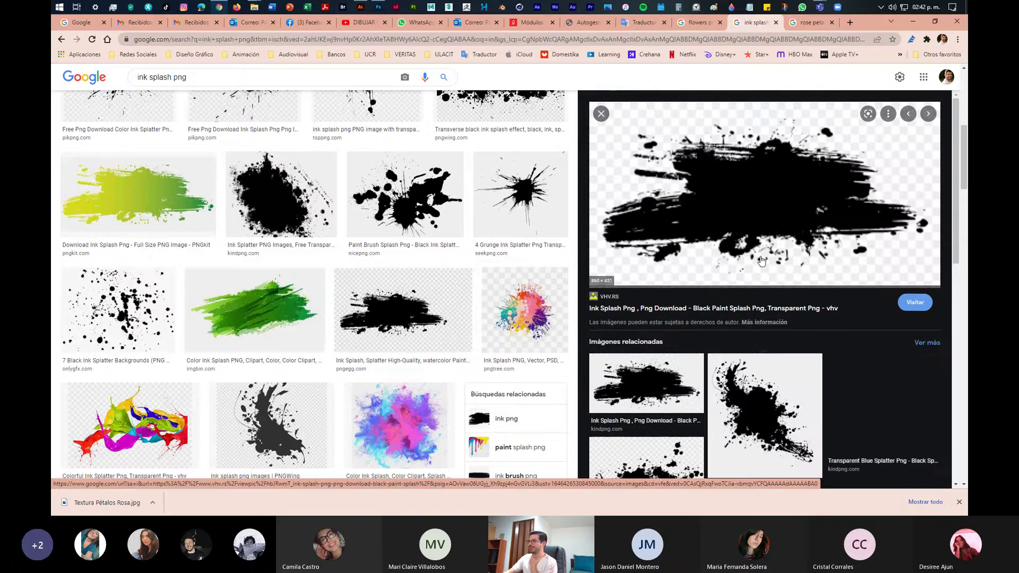
scroll(748, 308, "down", 5)
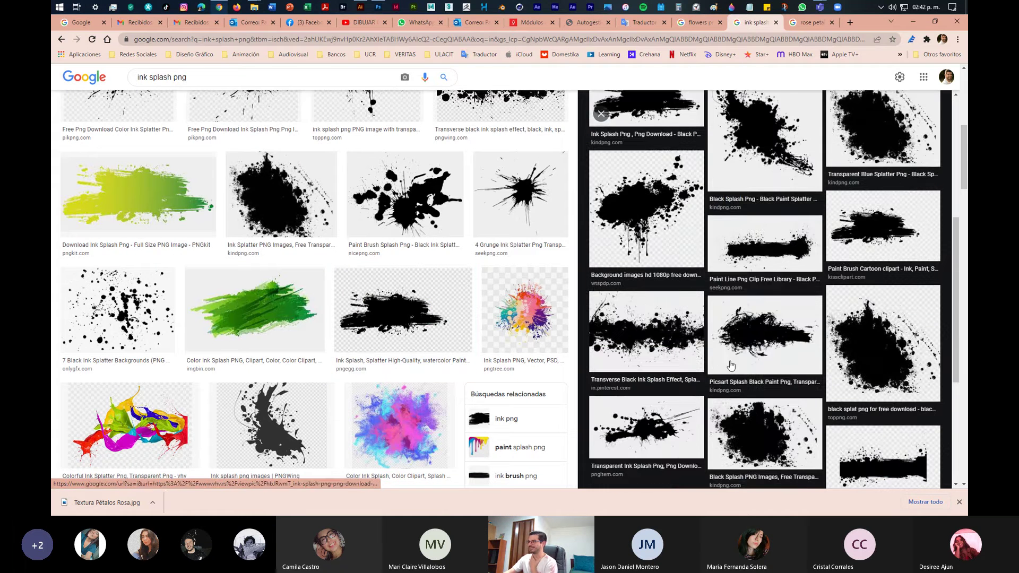
scroll(731, 366, "down", 3)
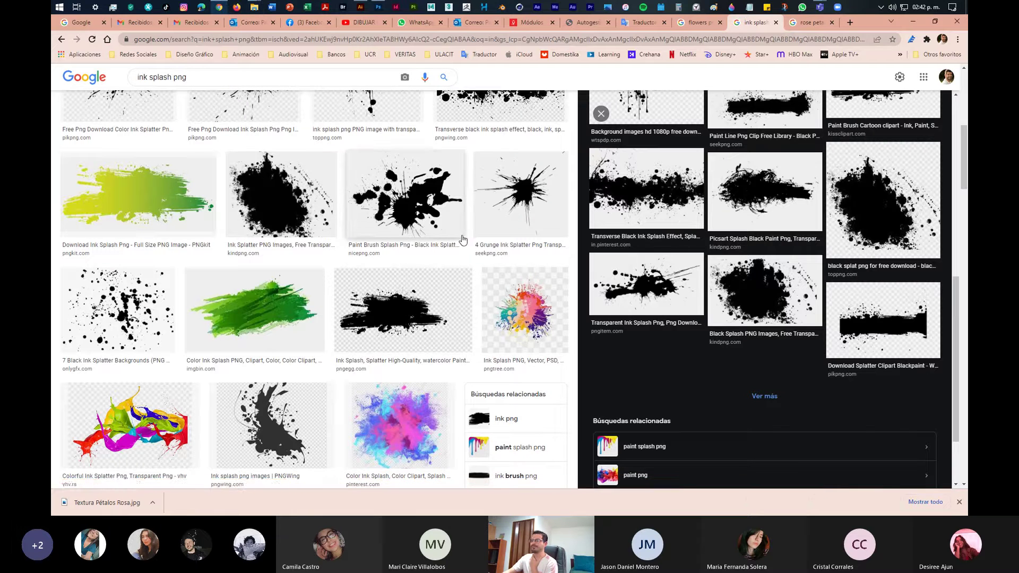
Preview the magenta watercolor splash and the framed black Pngtree splash, examining the related images of each
scroll(468, 244, "down", 4)
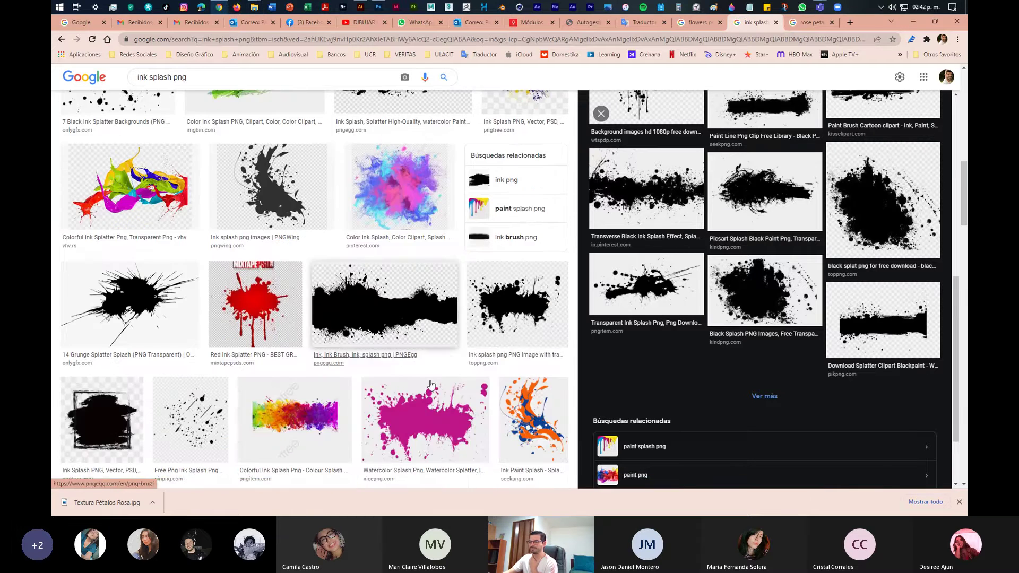
left_click(424, 419)
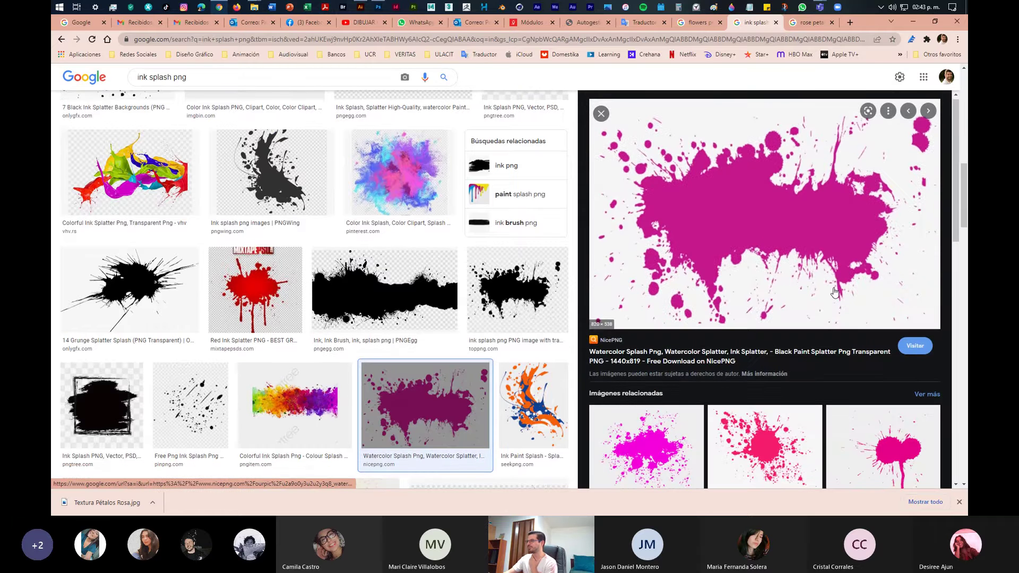
scroll(839, 302, "down", 3)
scroll(843, 312, "down", 6)
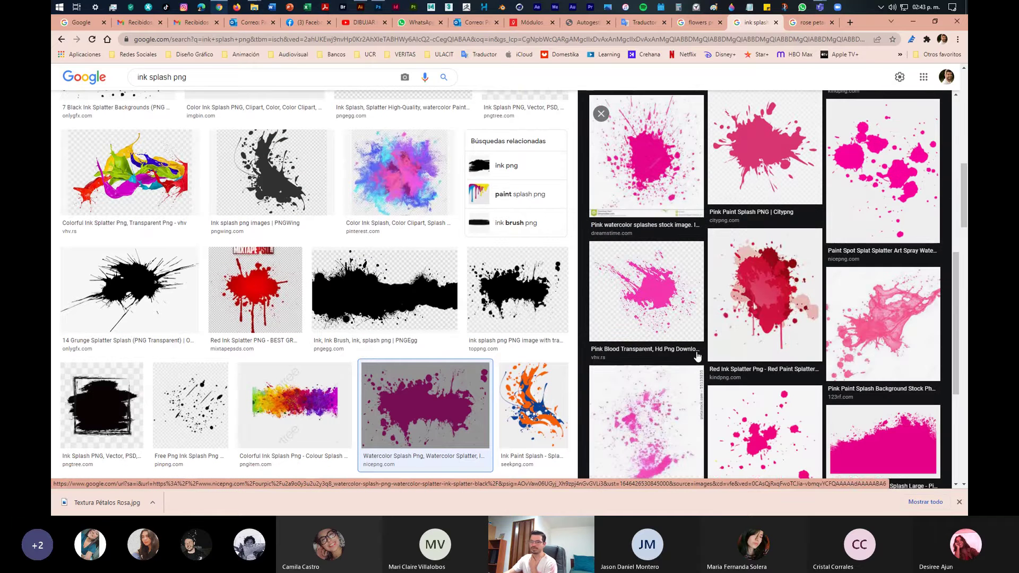
left_click(95, 407)
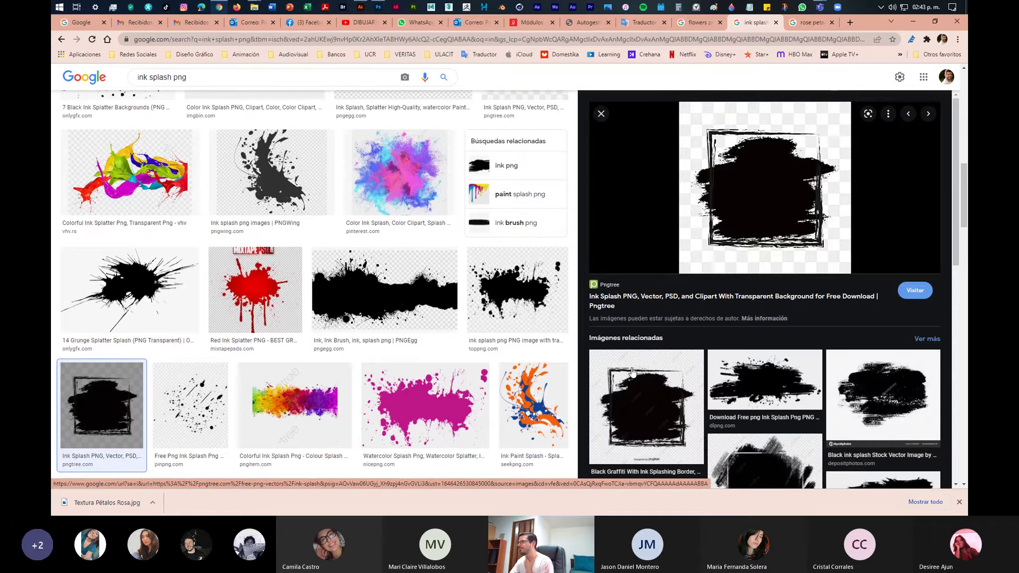
scroll(759, 337, "down", 5)
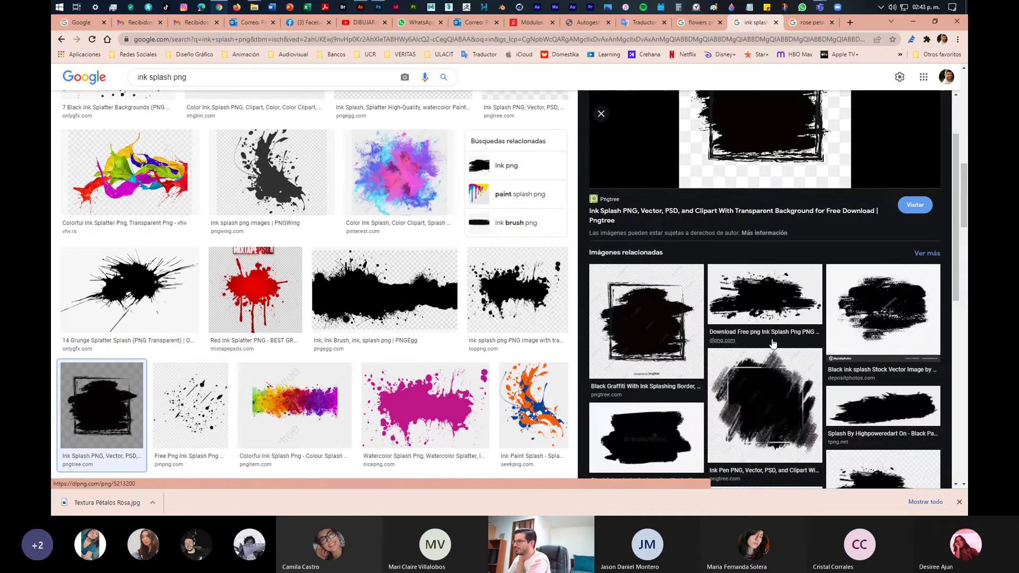
scroll(782, 346, "down", 4)
Expand the related images, find the diagonal black brush-stroke PNG from PNGEgg, and save it to the Downloads folder
left_click(754, 339)
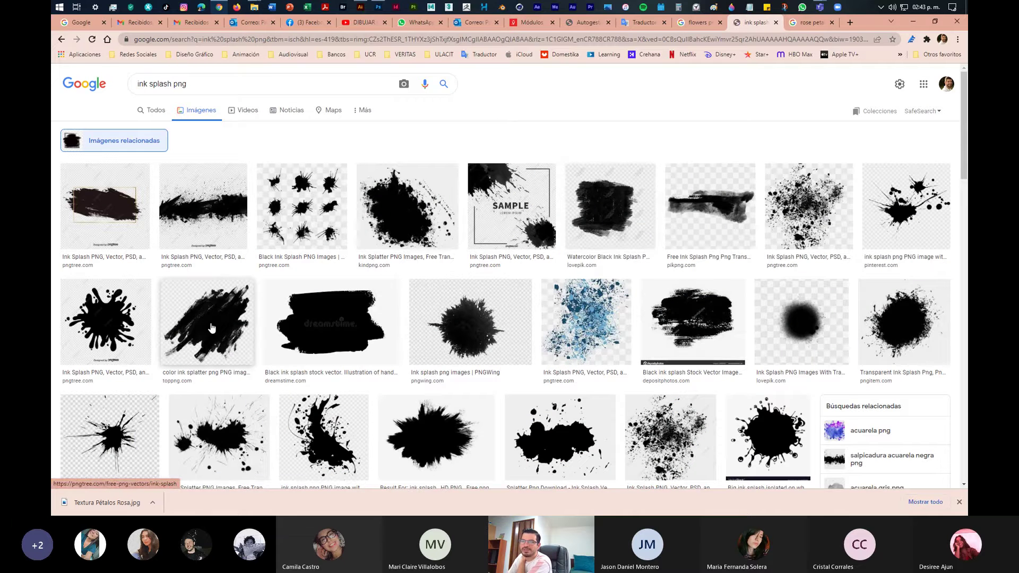
left_click(211, 327)
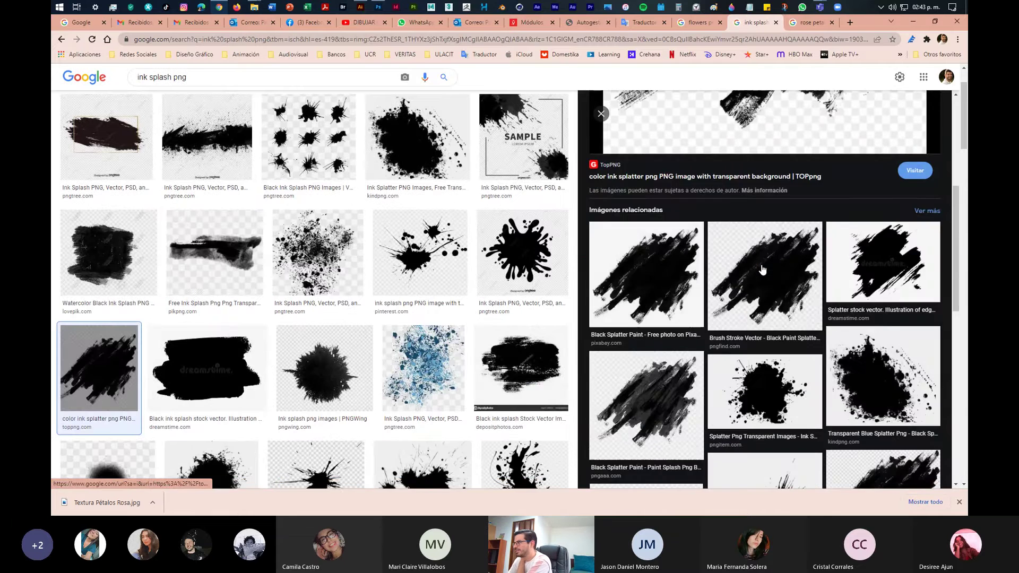
scroll(762, 270, "down", 4)
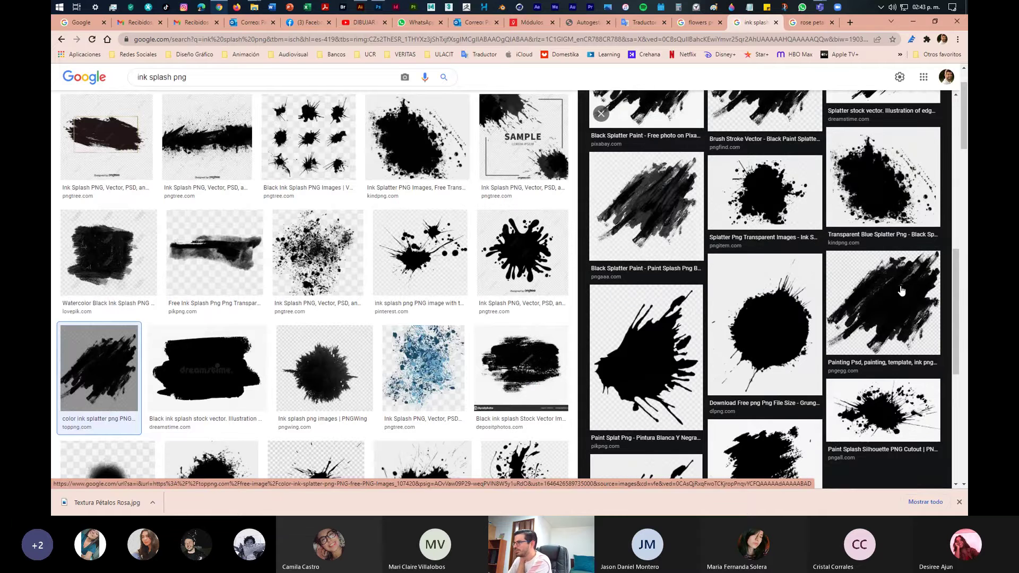
left_click(901, 291)
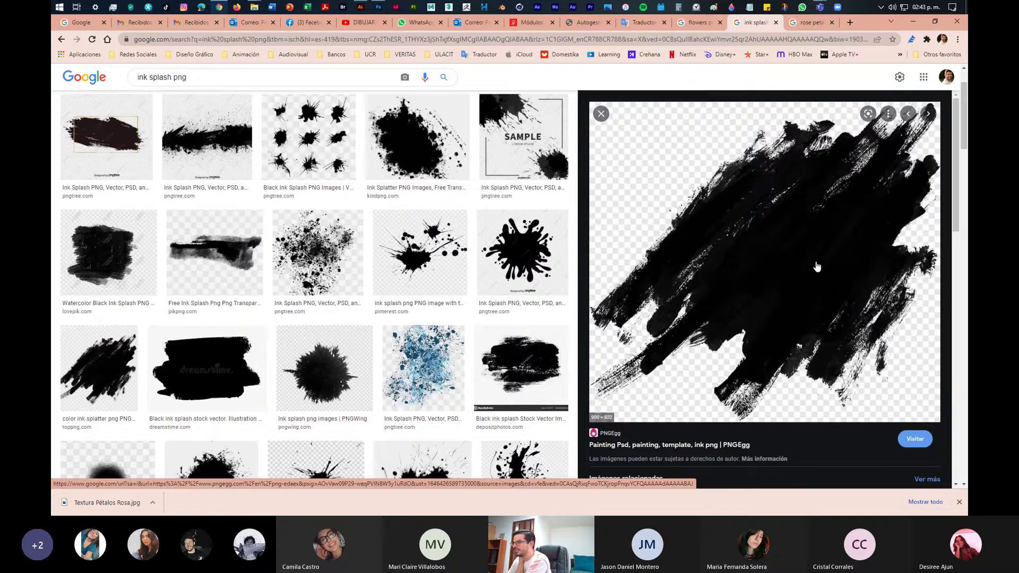
right_click(774, 280)
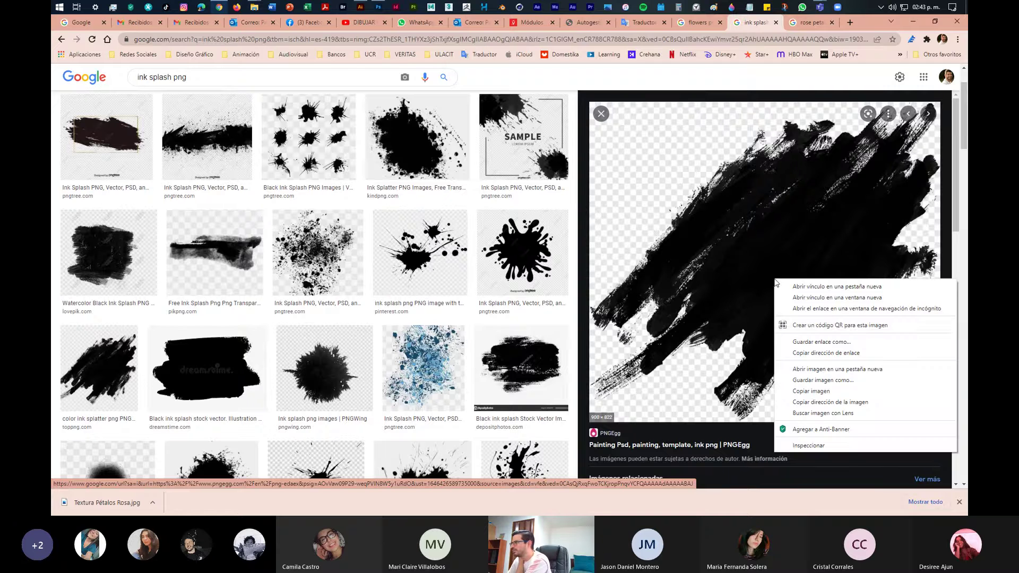
left_click(834, 381)
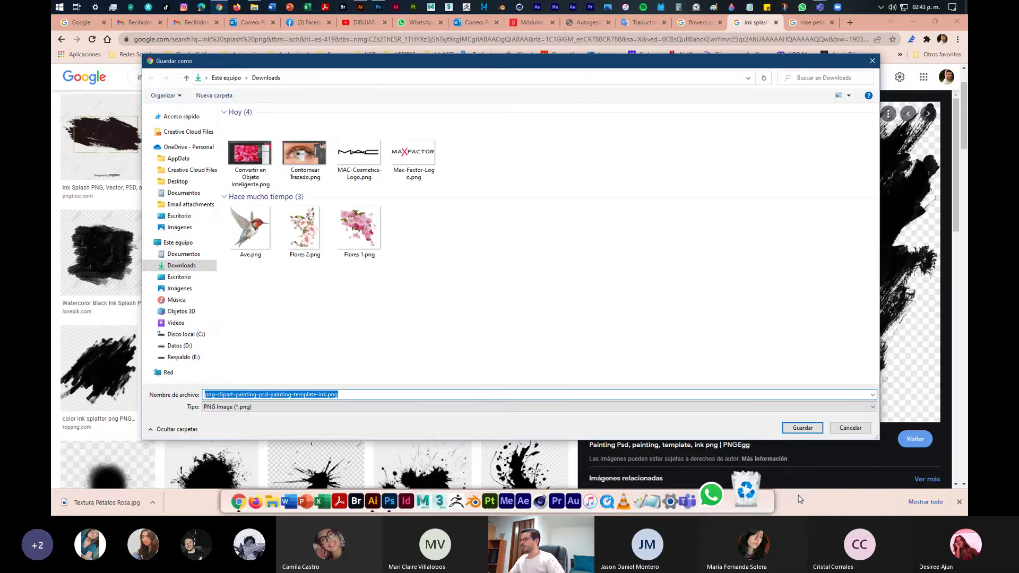
left_click(803, 428)
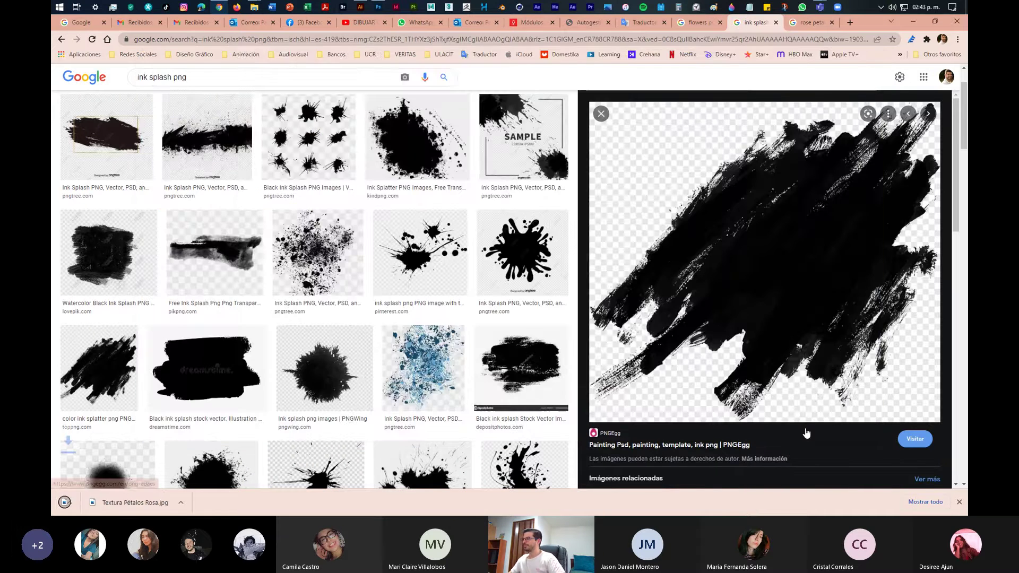
Minimize the browser and Illustrator, open the downloaded brush-stroke image to check it, and close the viewer
left_click(906, 23)
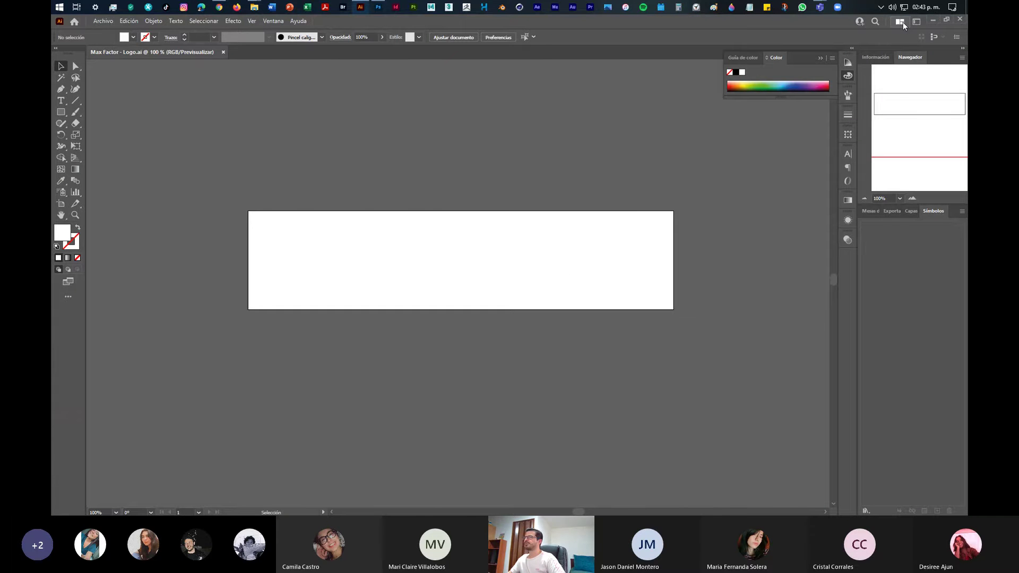
left_click(932, 19)
double_click(411, 240)
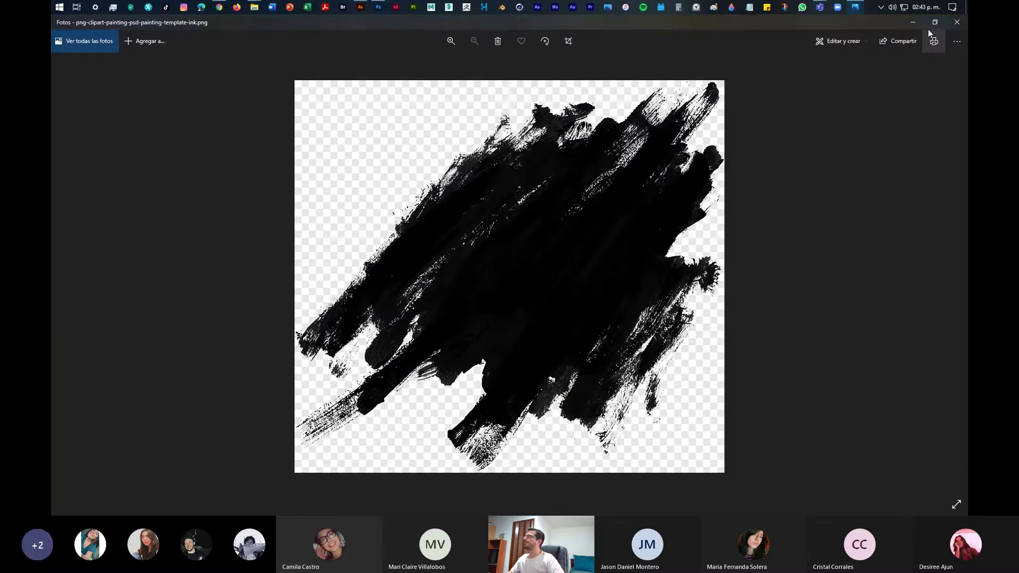
left_click(958, 24)
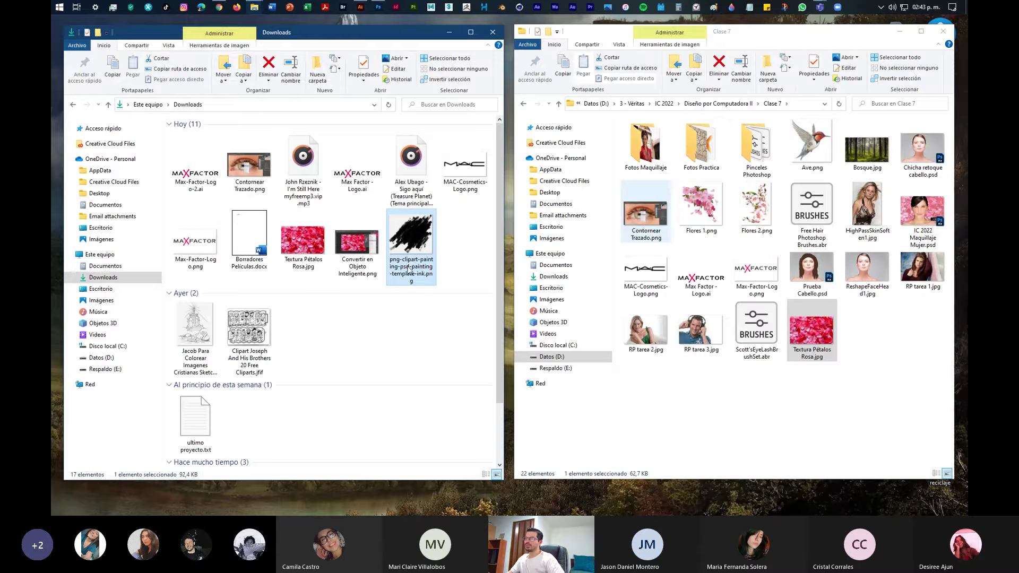
Rename the downloaded brush-stroke image Manchón.png and move it into the Clase 7 folder
left_click(409, 268)
type("In")
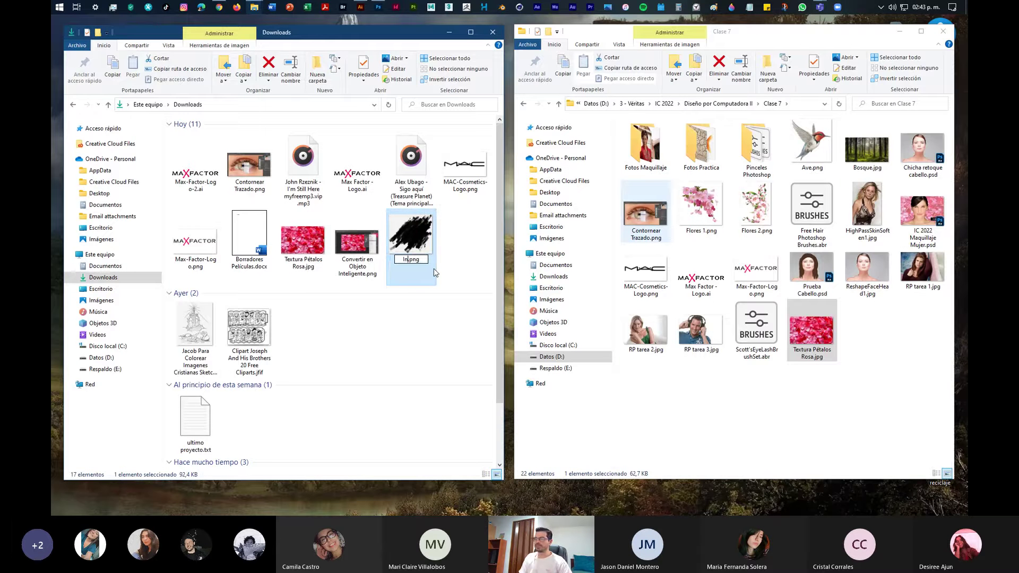
type("k")
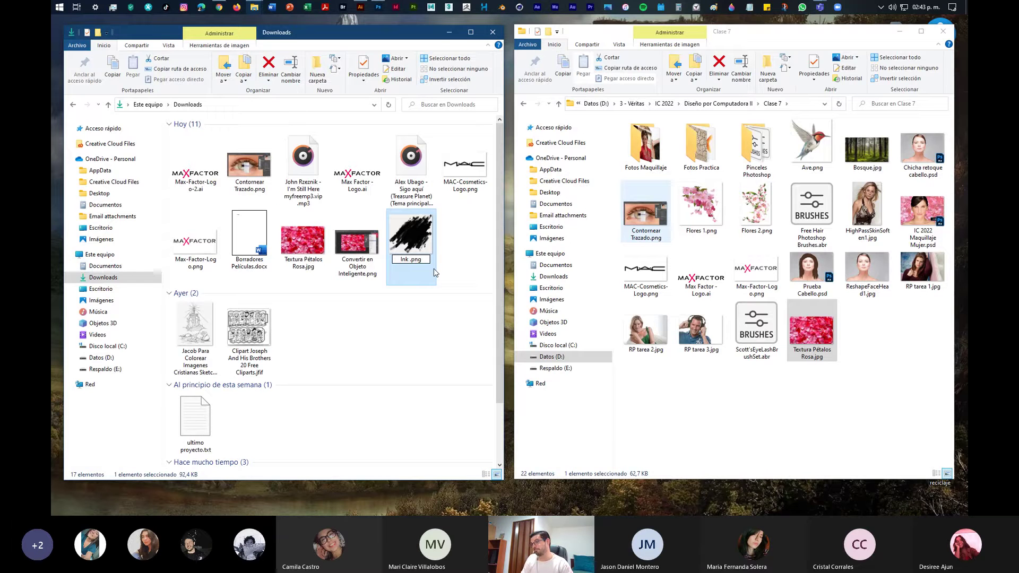
key("BackSpace")
key("BackSpace")
key("BackSpace")
type("M")
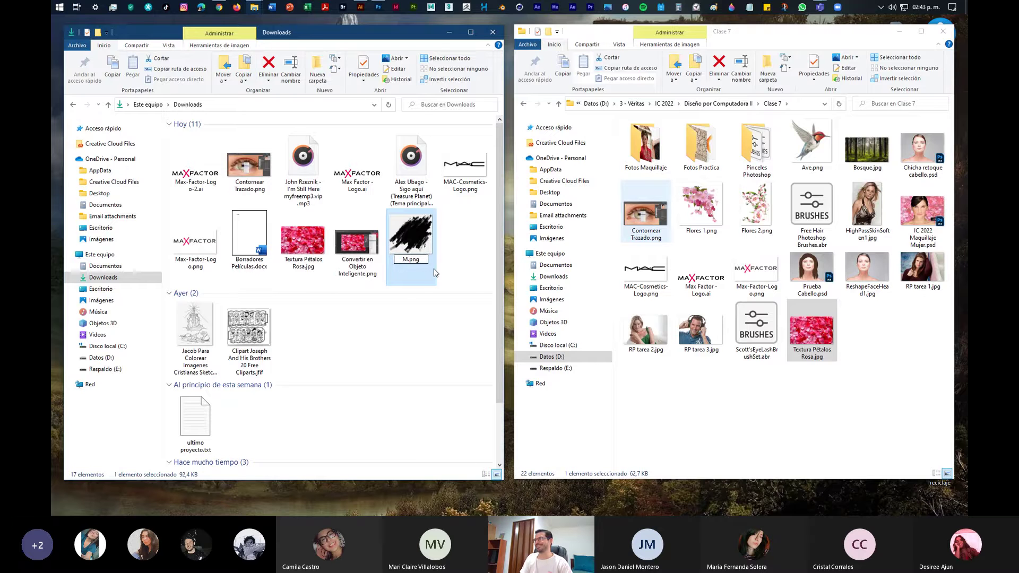
type("anchón")
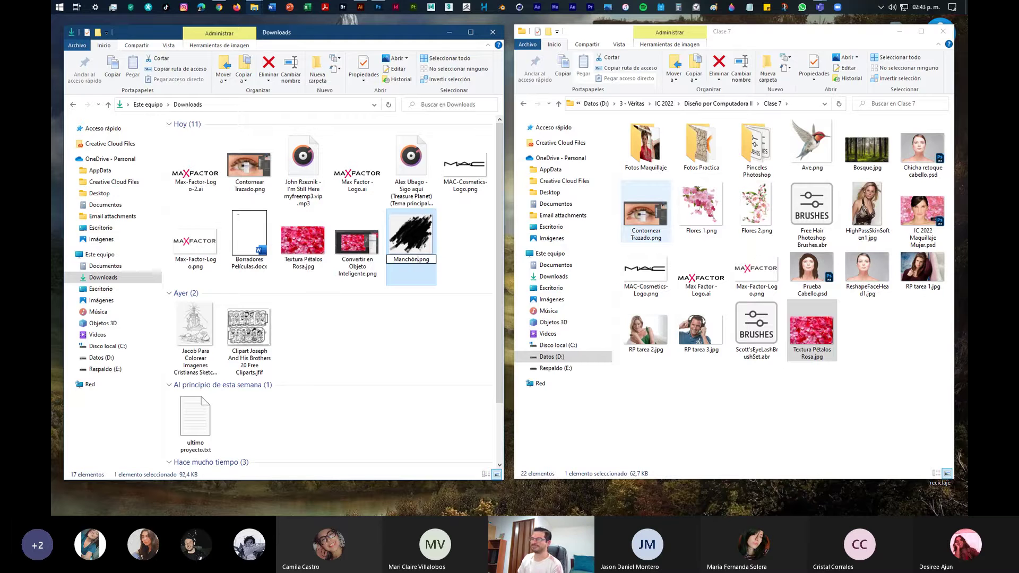
key("Return")
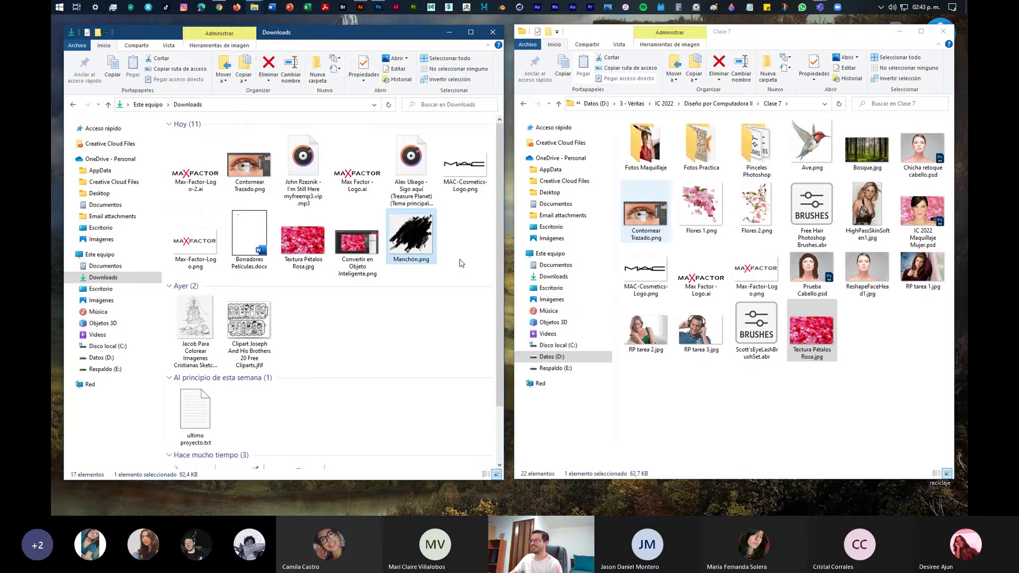
left_click_drag(422, 253, 865, 405)
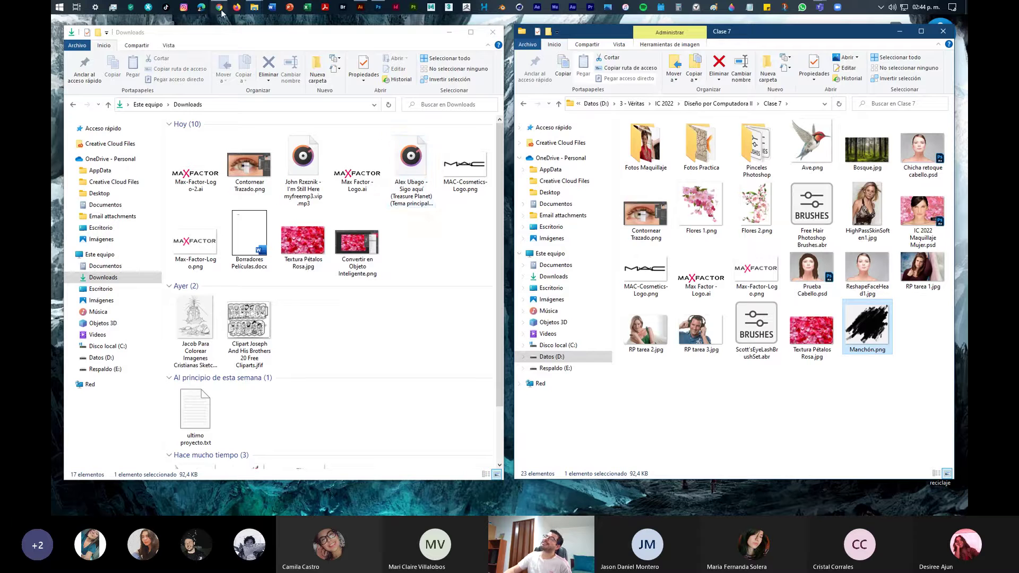
Switch to Photoshop and save the MAC makeup advertisement
left_click(378, 7)
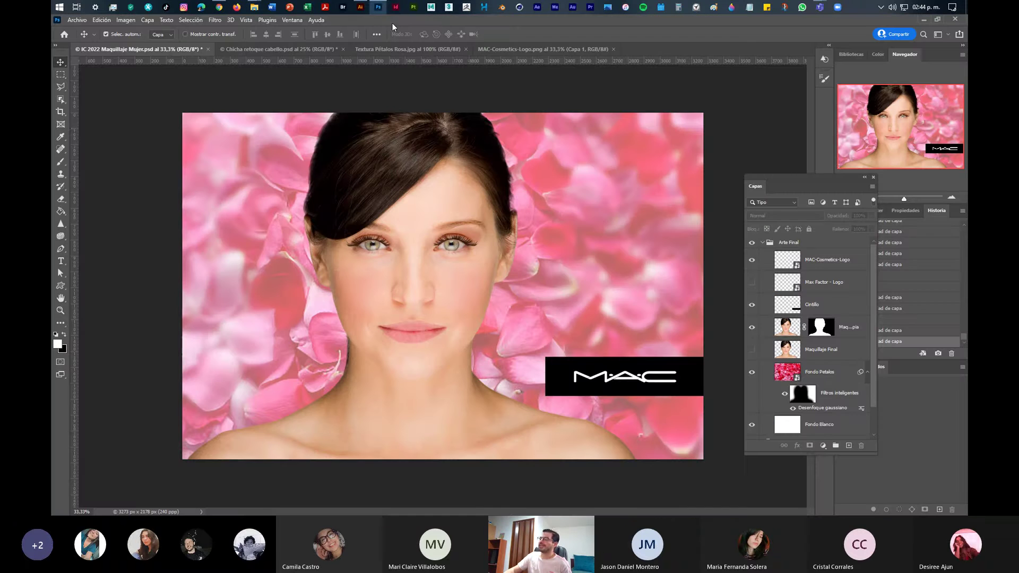
left_click(77, 20)
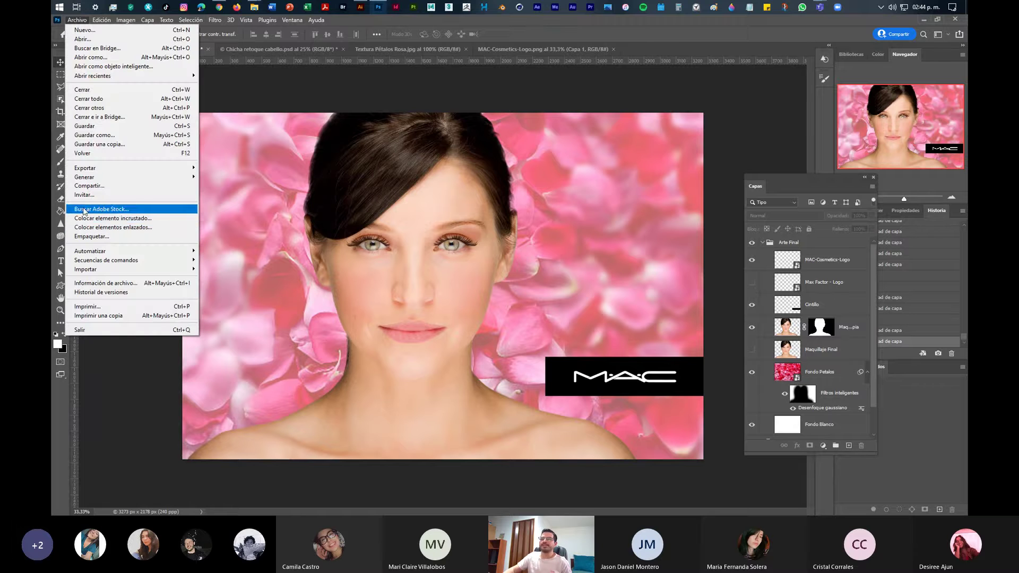
left_click(94, 128)
Place Manchón.png from the Clase 7 folder into the makeup advertisement as an embedded element
left_click(78, 20)
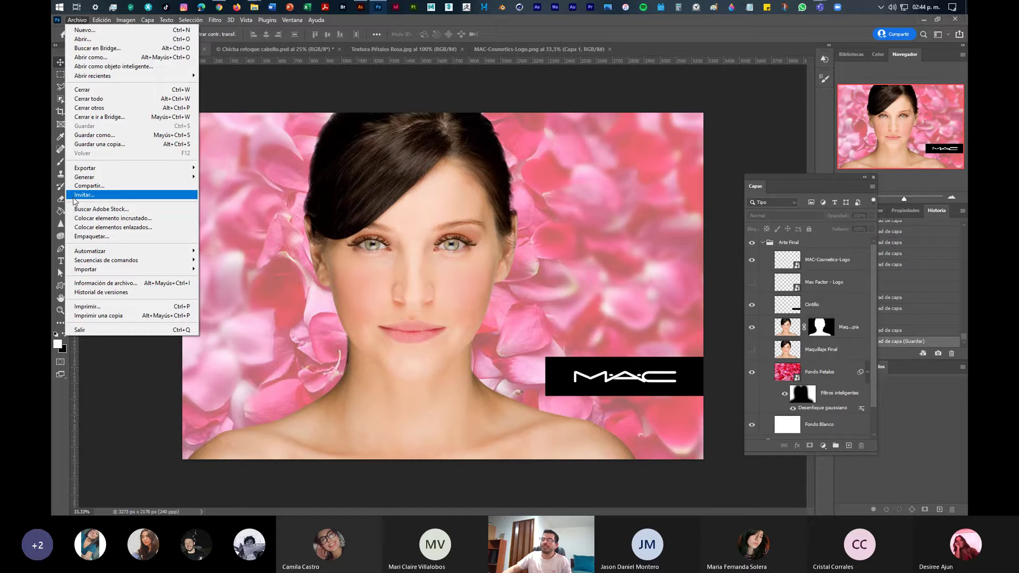
left_click(100, 220)
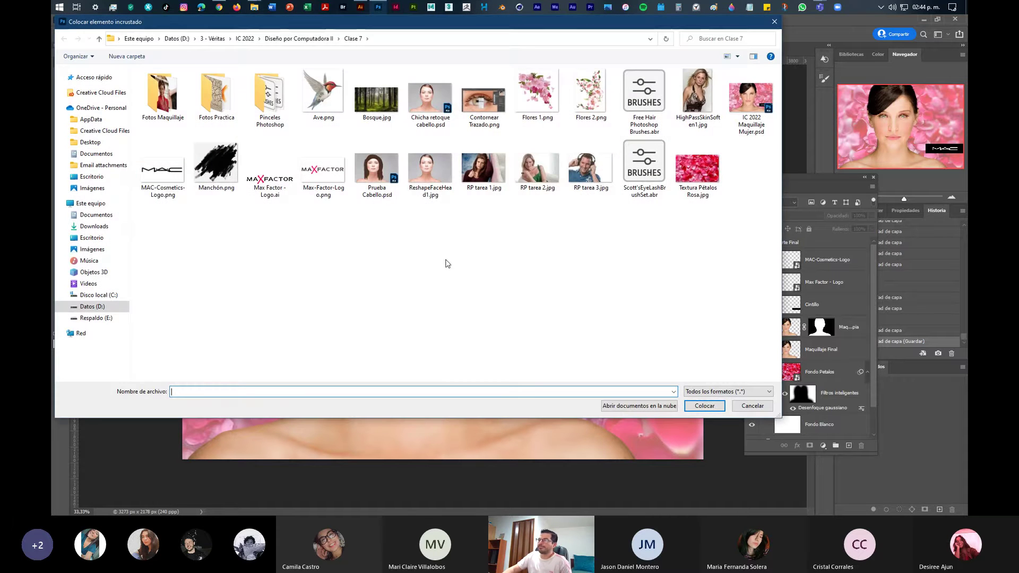
left_click(216, 166)
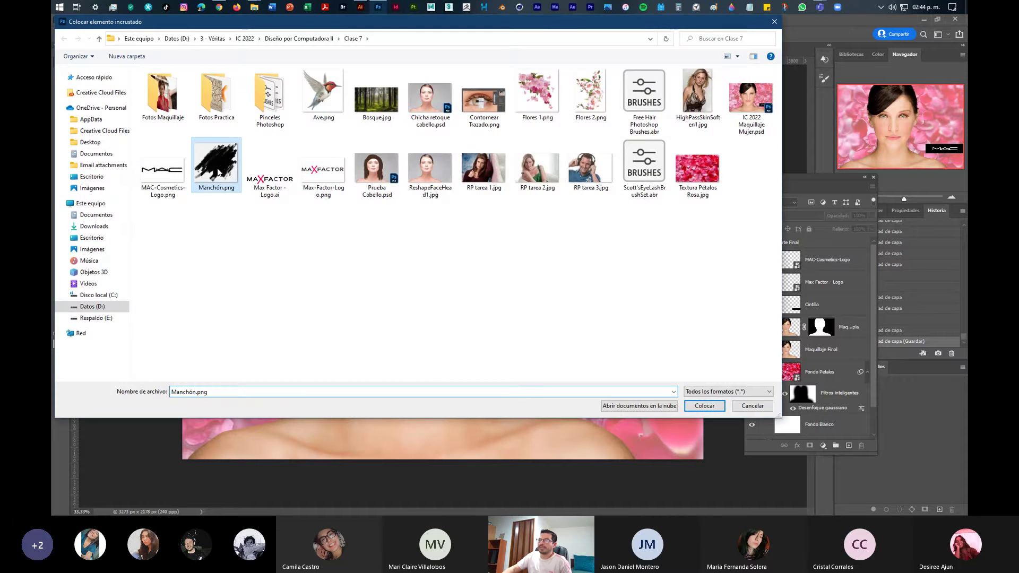
left_click(703, 406)
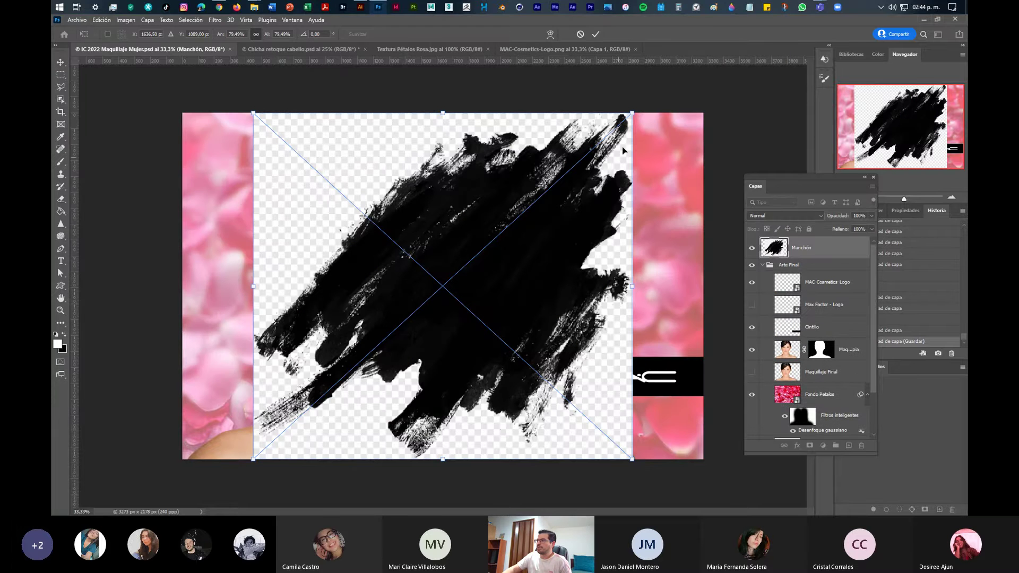
Scale the placed brush stroke proportionally to about 20.7% and position it over the black MAC logo band
left_click_drag(634, 112, 398, 324)
left_click_drag(370, 399, 658, 341)
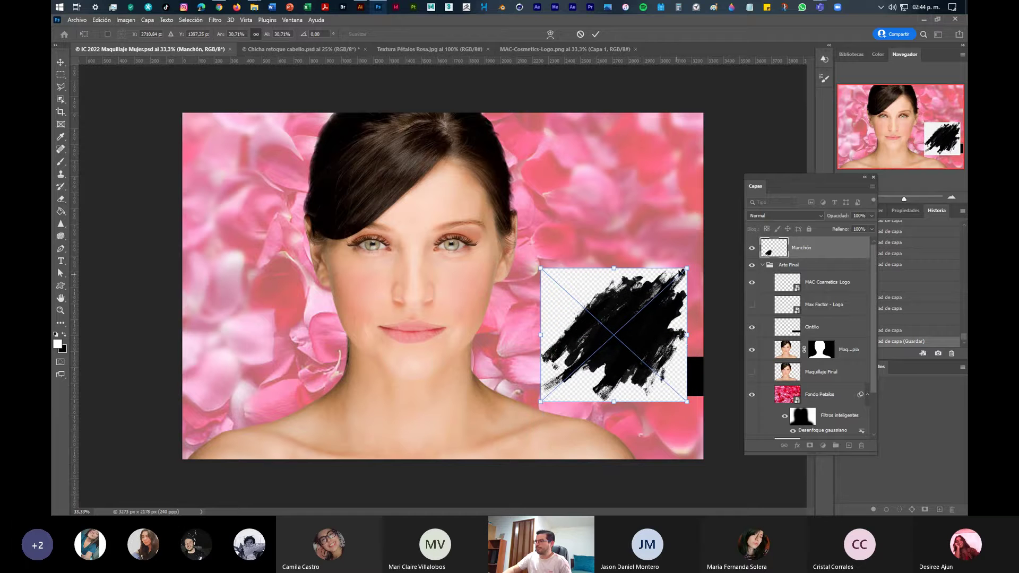
left_click_drag(688, 267, 640, 313)
left_click_drag(605, 358, 641, 363)
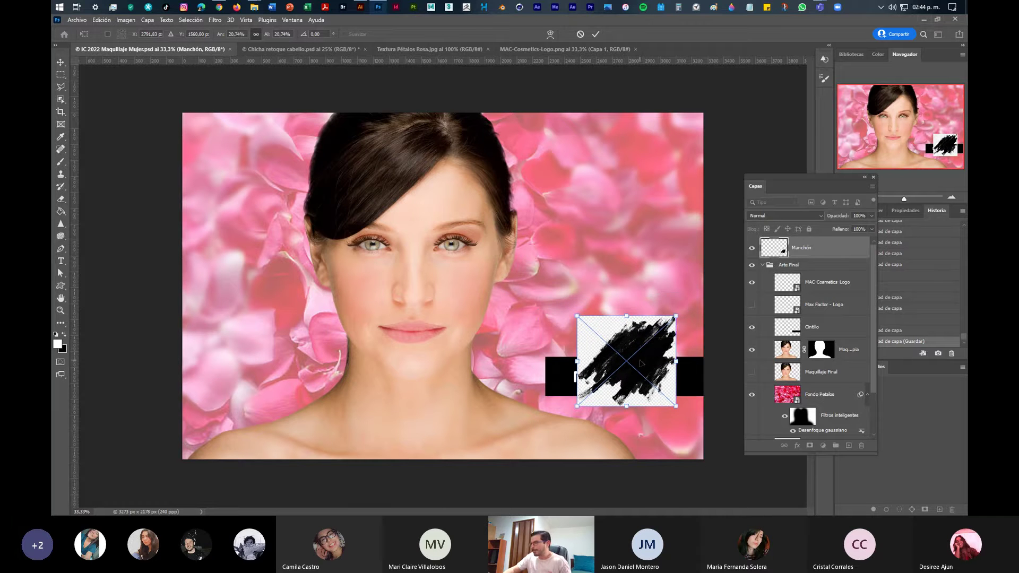
key("Return")
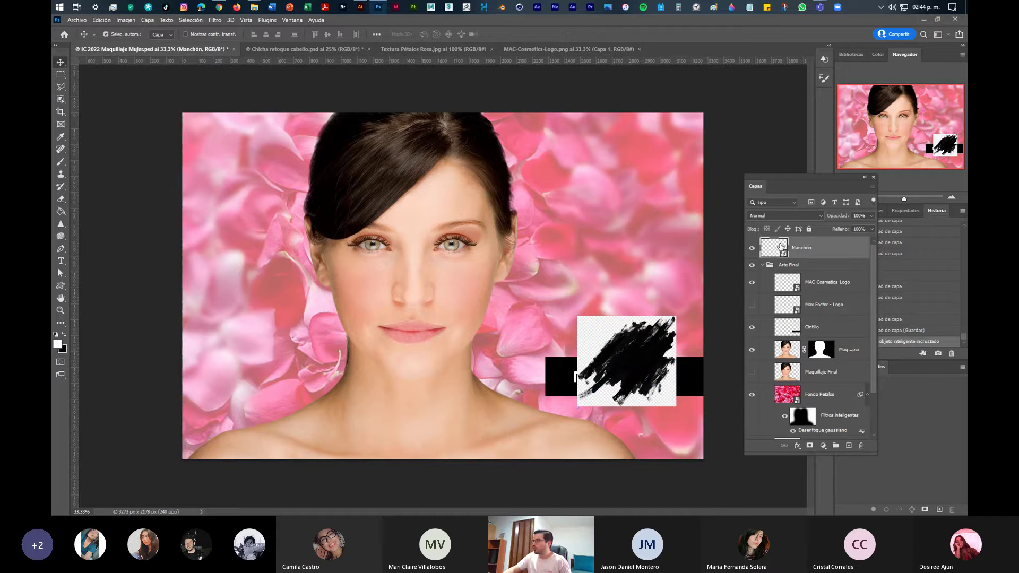
right_click(845, 249)
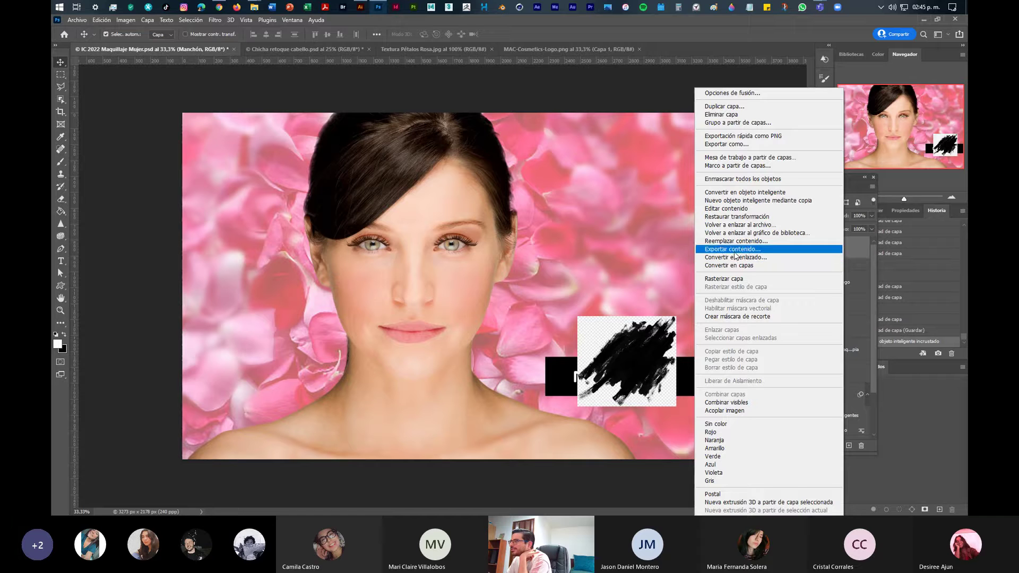
left_click(631, 358)
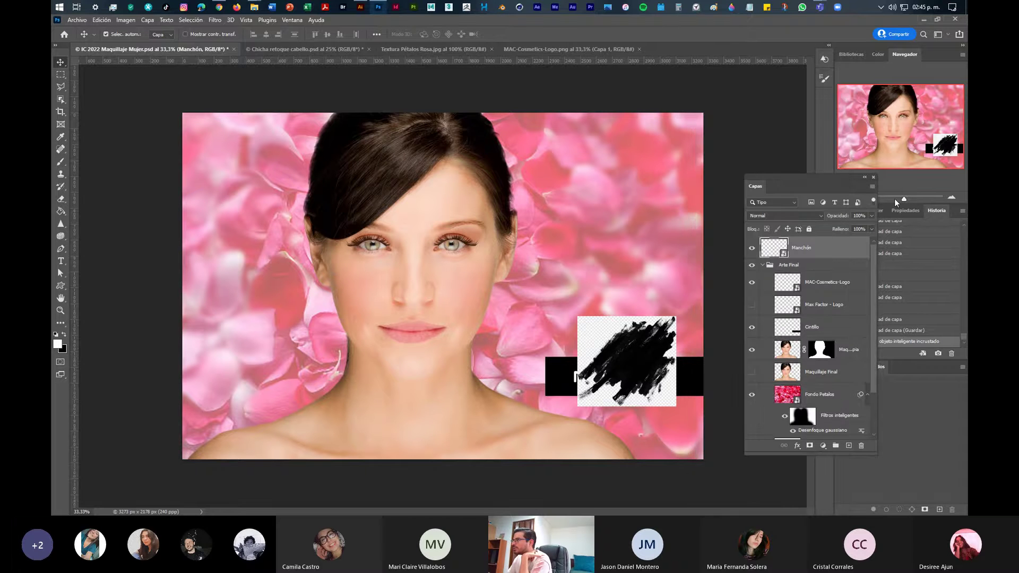
right_click(836, 248)
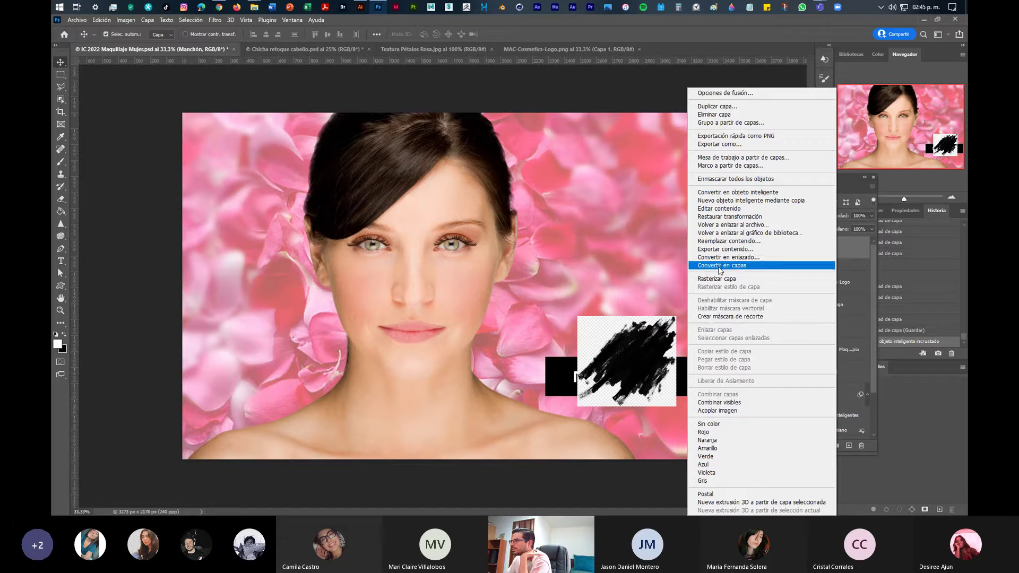
left_click(656, 350)
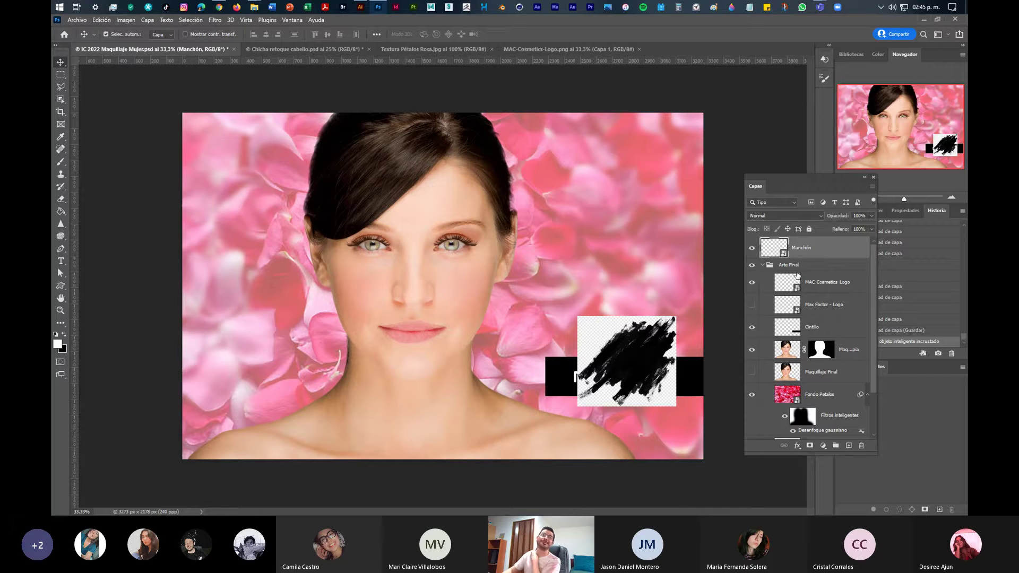
right_click(834, 252)
left_click(638, 348)
Shift the brush stroke slightly upward and open its smart object contents with the profile option No modificar
left_click_drag(639, 348, 652, 341)
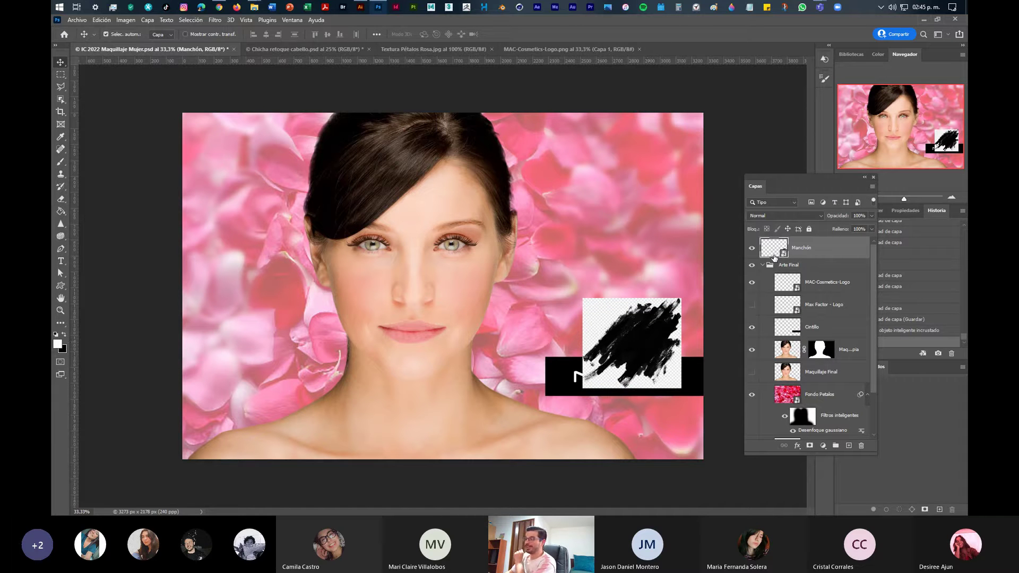
double_click(775, 251)
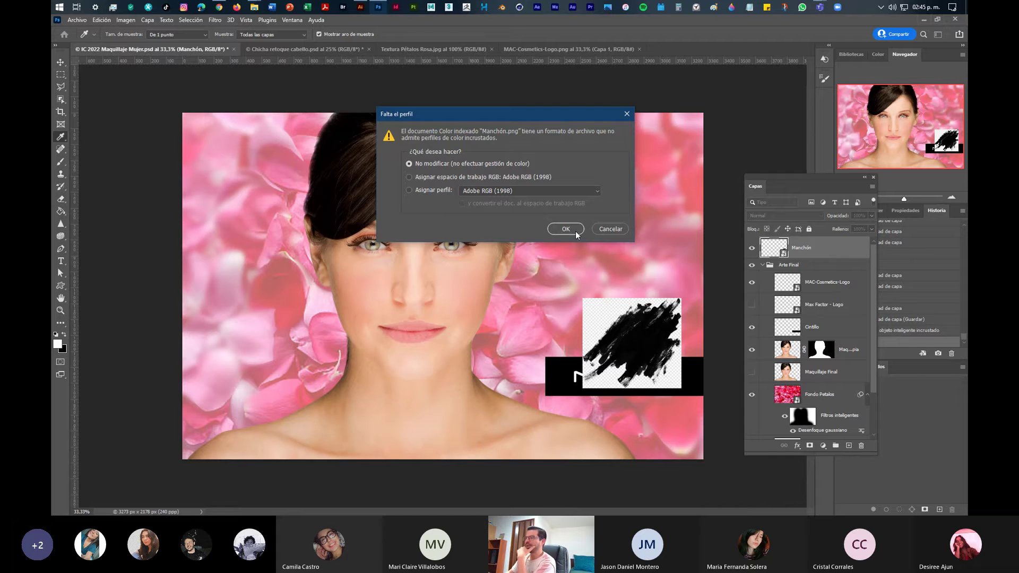
left_click(576, 232)
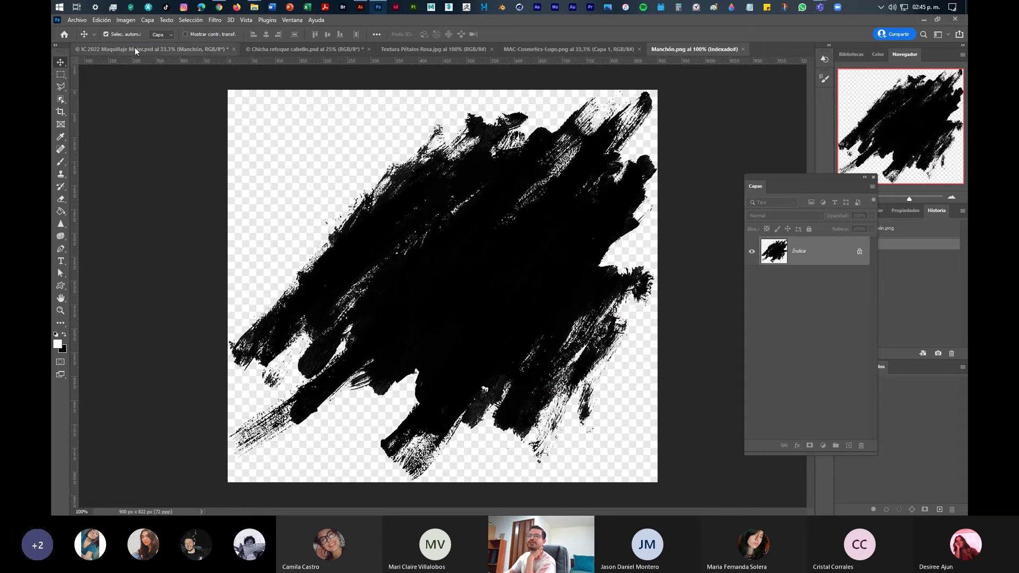
Convert the Manchón image from indexed color to RGB color mode and unlock its background layer
left_click(126, 19)
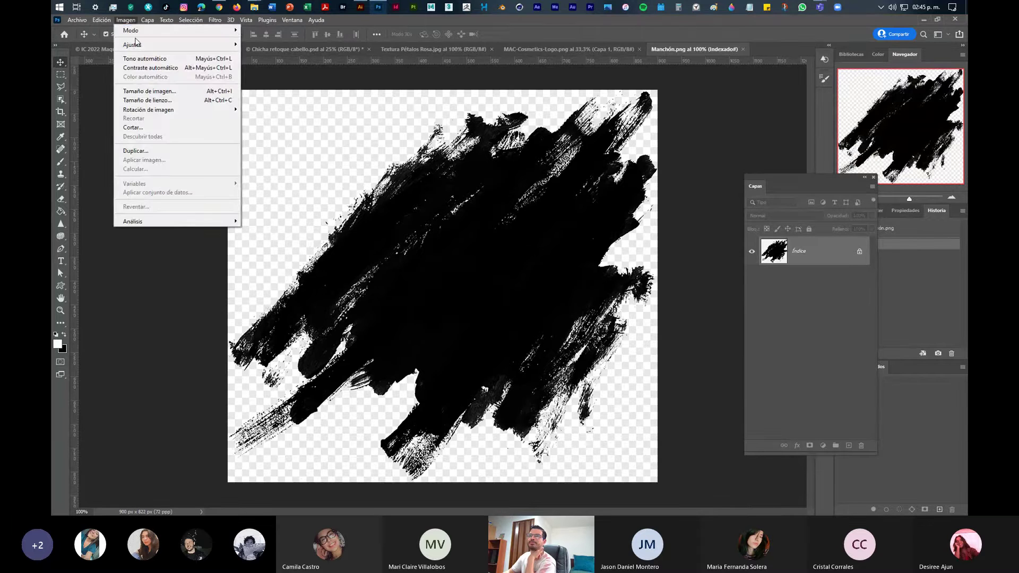
mouse_move(143, 34)
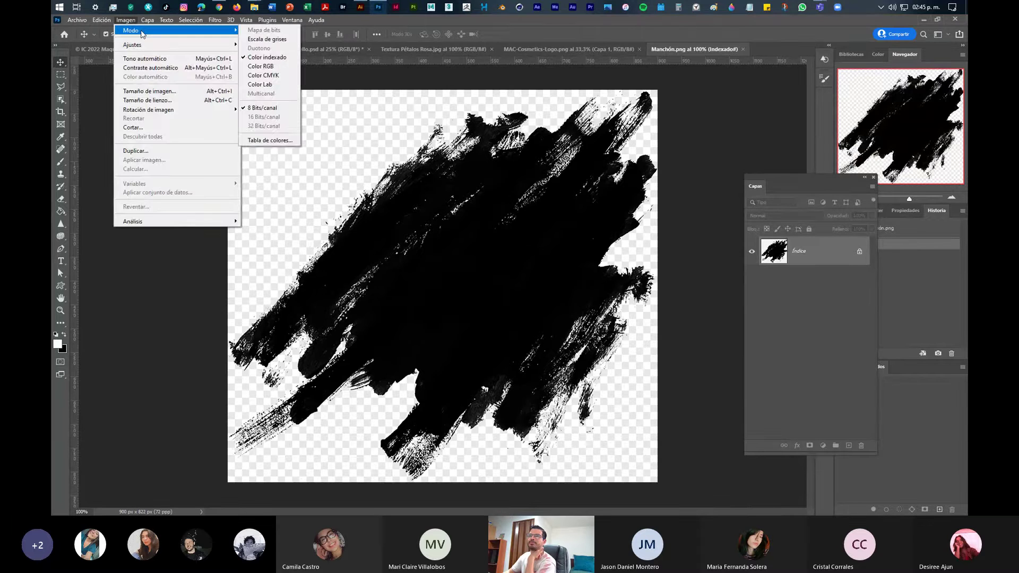
left_click(261, 66)
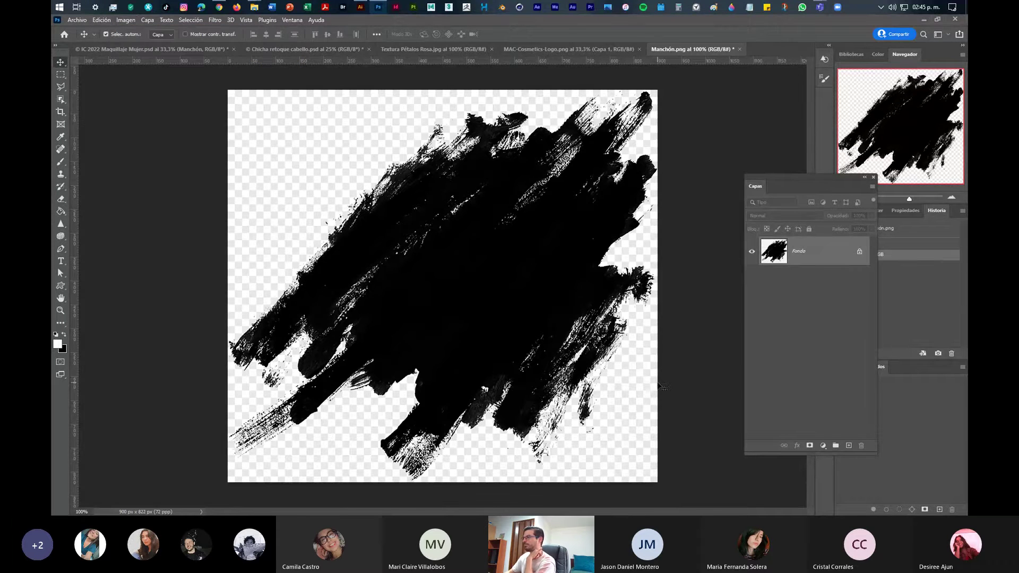
left_click(860, 252)
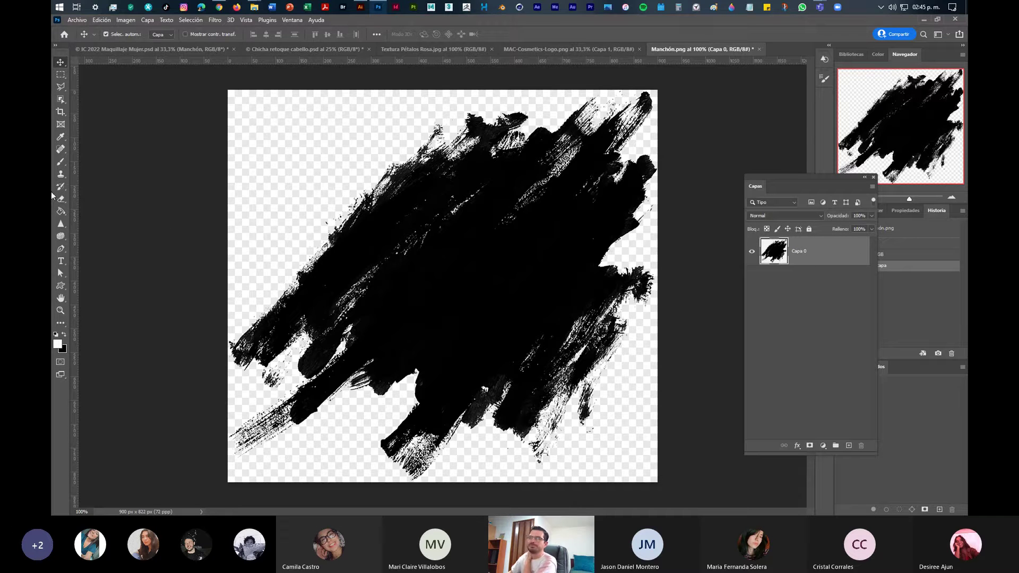
Remove the fake checkerboard around the brush stroke using Object Selection and an inverted selection, and save the Manchón image
left_click(61, 104)
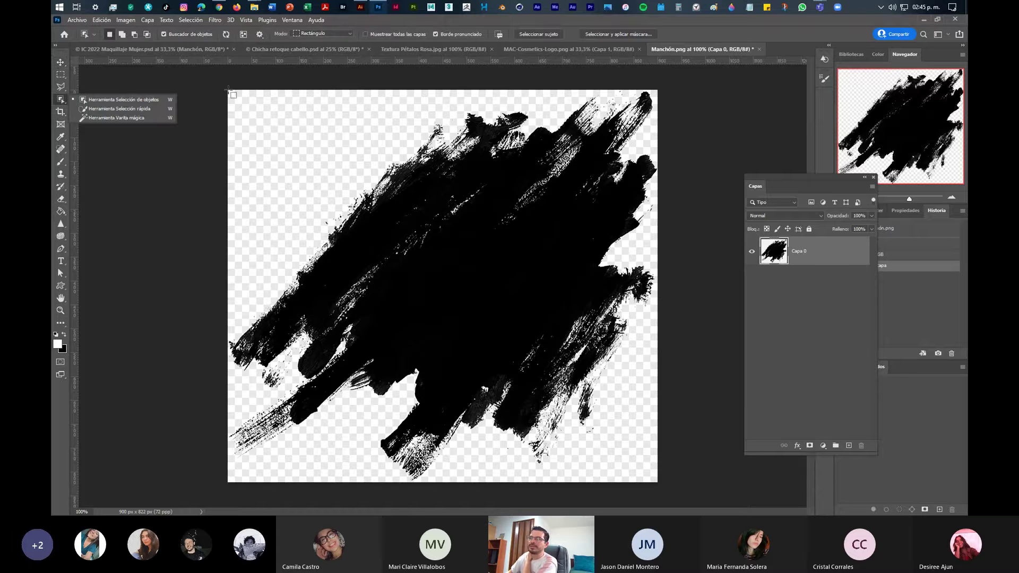
left_click_drag(215, 81, 721, 515)
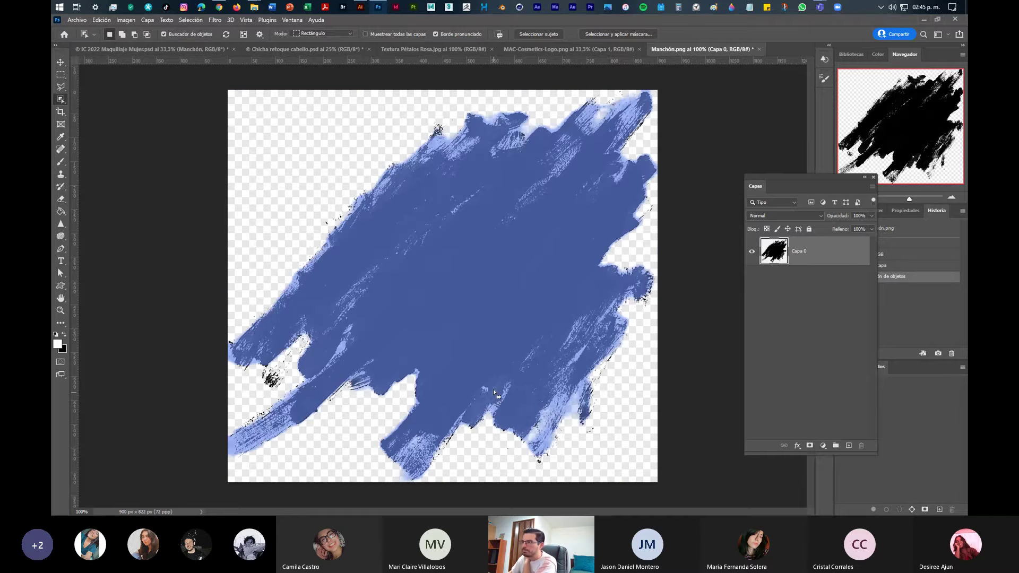
right_click(492, 350)
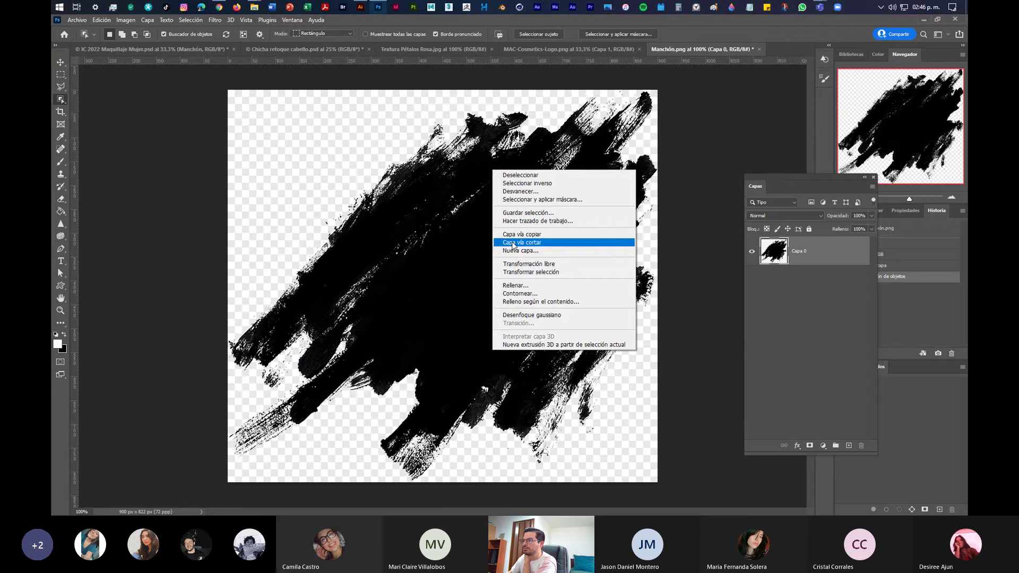
left_click(563, 183)
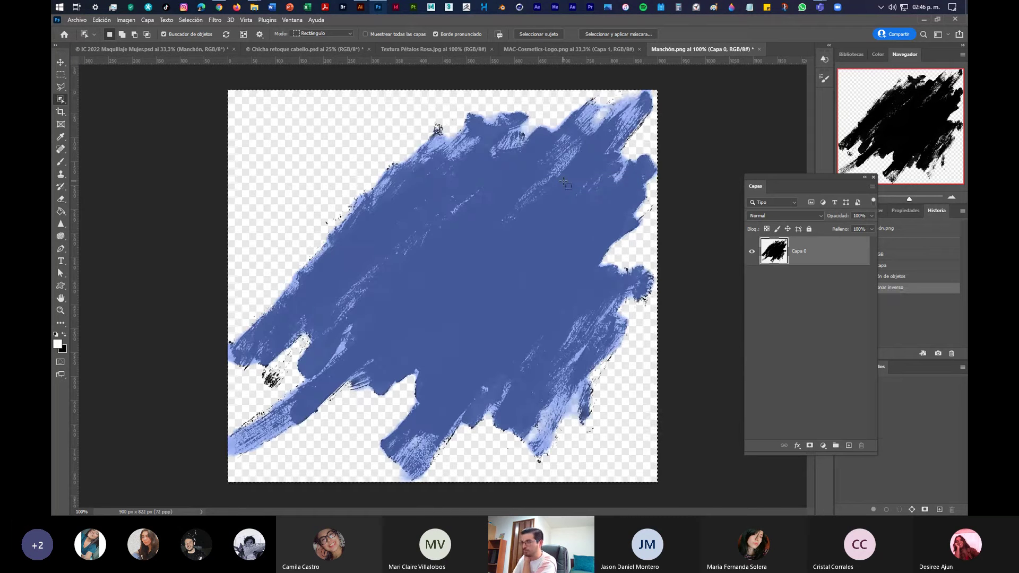
key("Delete")
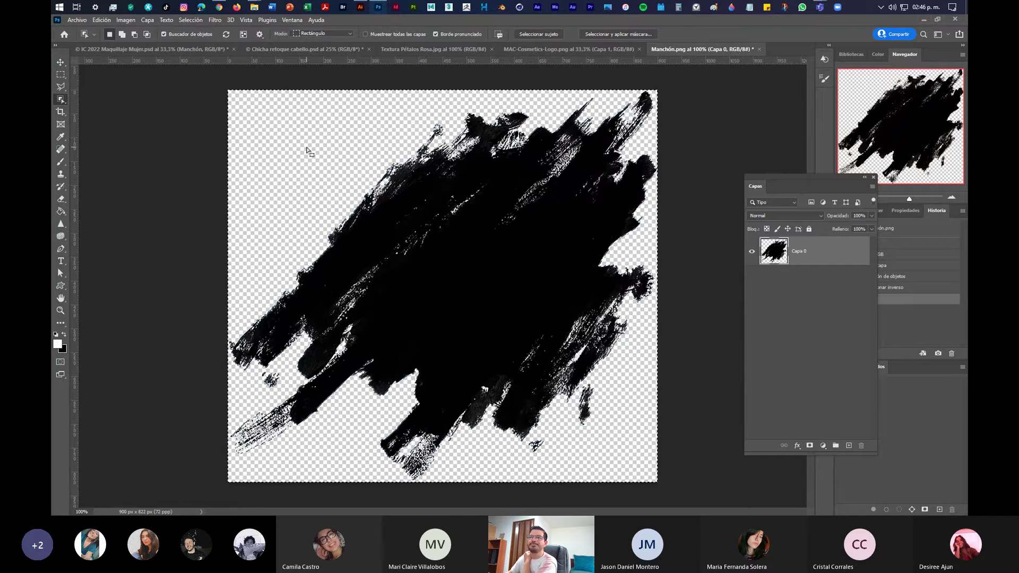
key("ctrl+d")
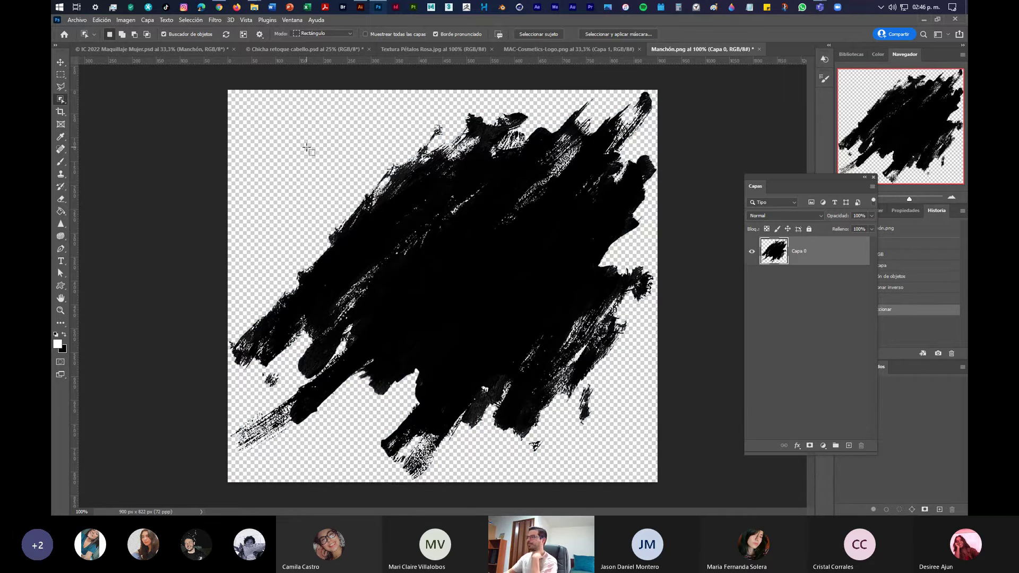
left_click(77, 20)
left_click(89, 126)
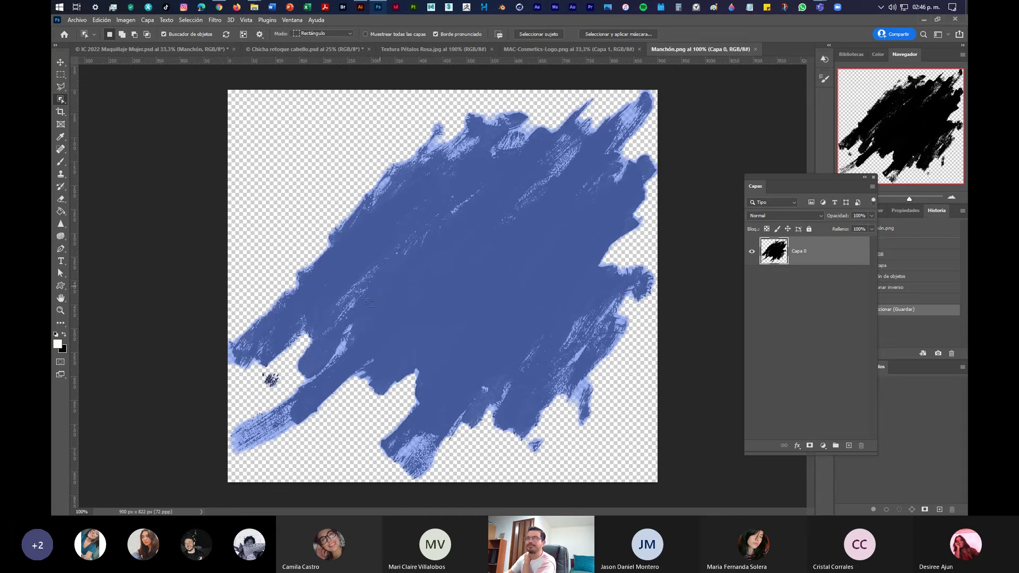
Return to the IC 2022 Maquillaje Mujer document and move the brush stroke into the petals above the MAC logo band
left_click(130, 49)
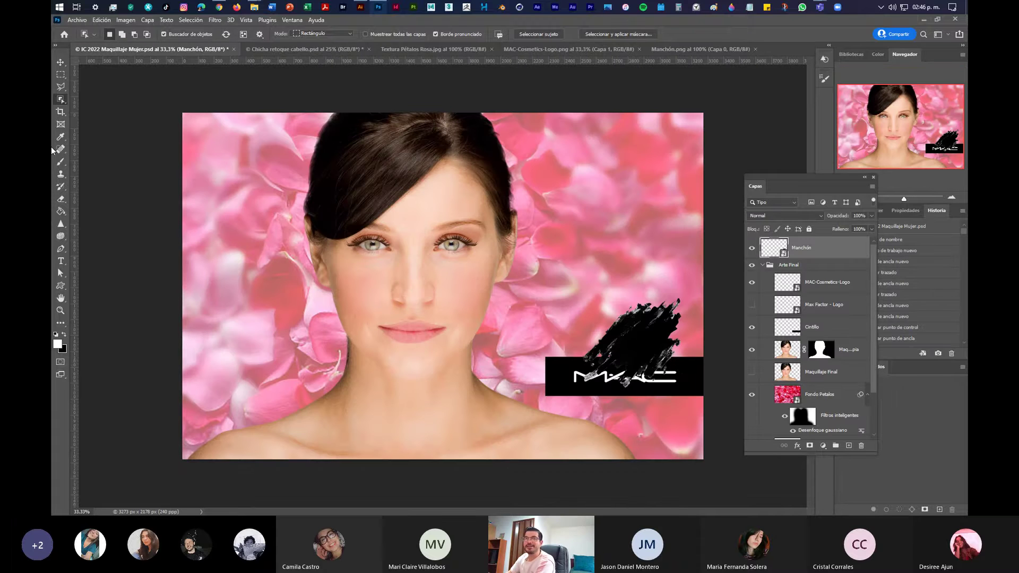
left_click(61, 62)
left_click_drag(644, 339, 627, 271)
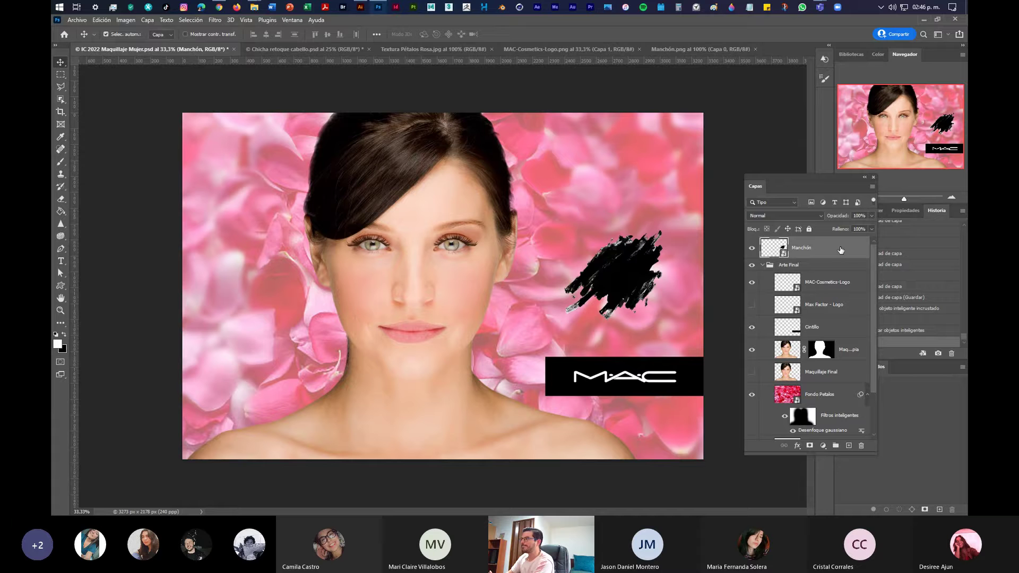
Try colorizing the brush stroke with Hue/Saturation at hue 165 and saturation 25, and discard the adjustment
left_click(954, 196)
left_click(953, 197)
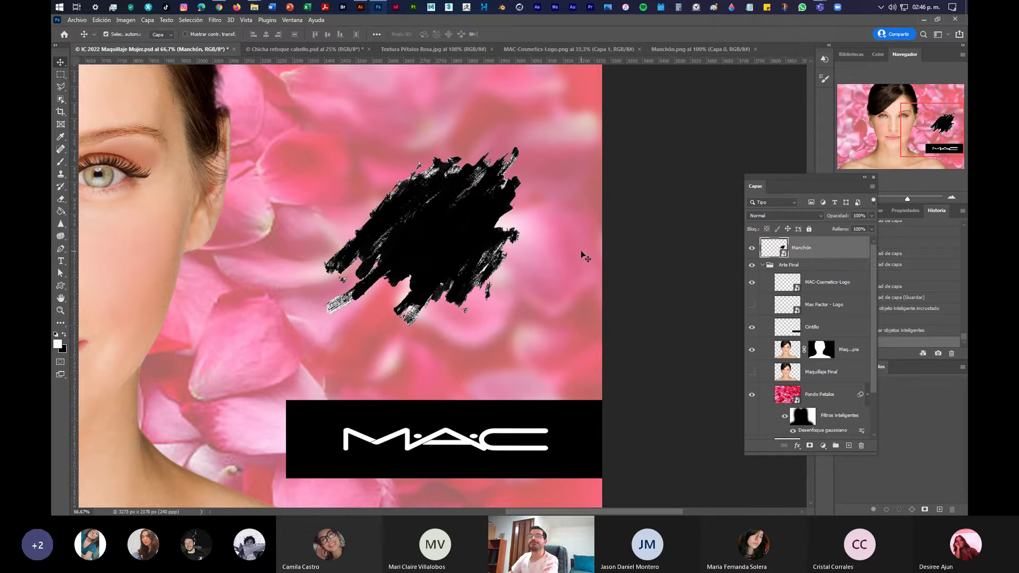
left_click(126, 20)
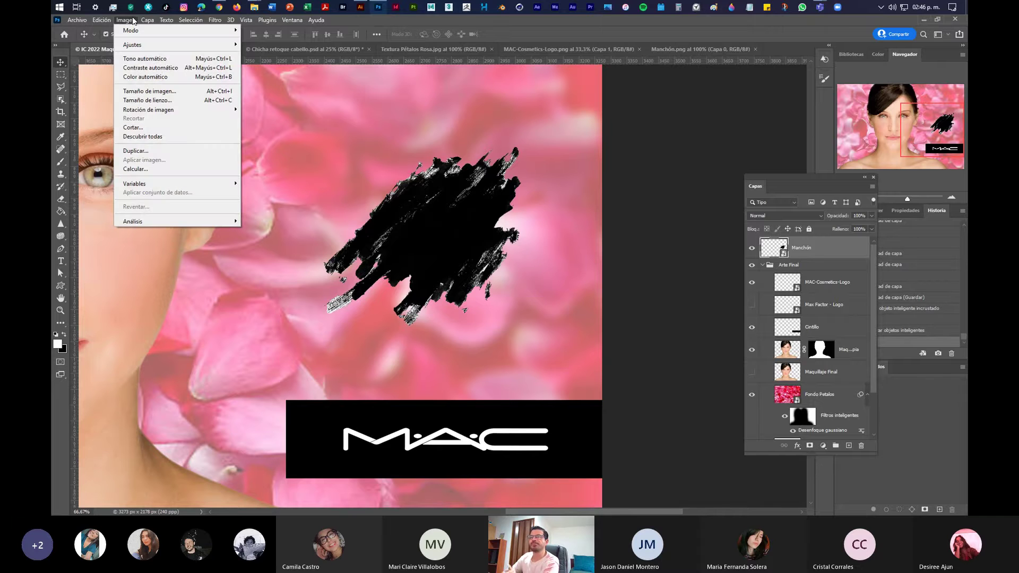
mouse_move(132, 44)
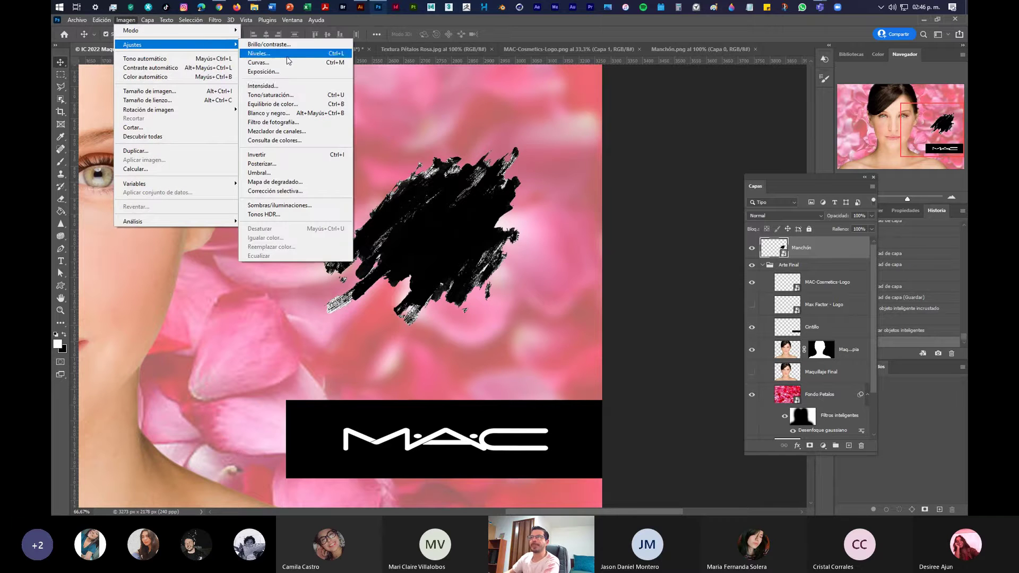
left_click(286, 95)
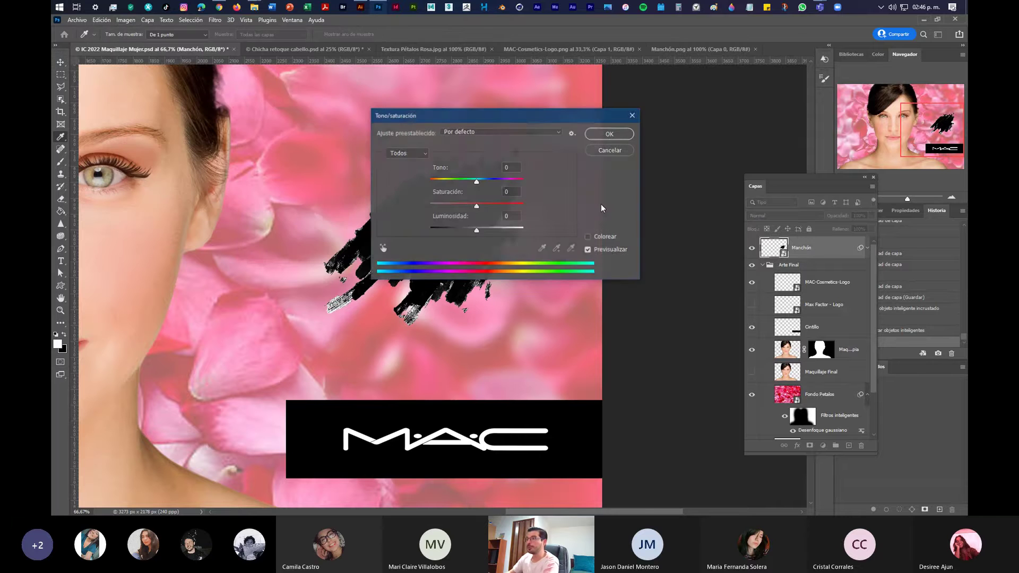
left_click_drag(497, 120, 607, 137)
left_click_drag(757, 110, 741, 99)
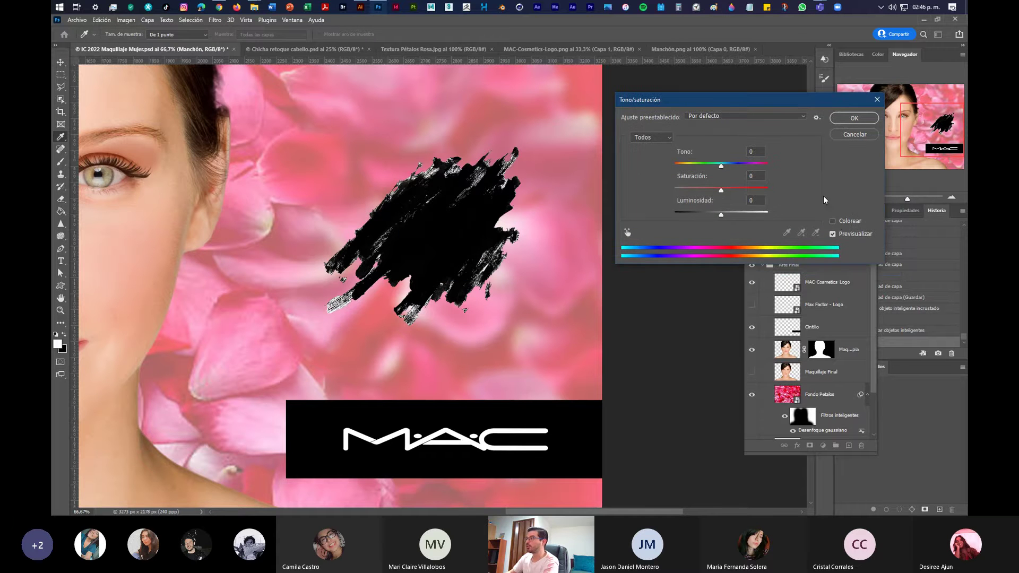
left_click(834, 222)
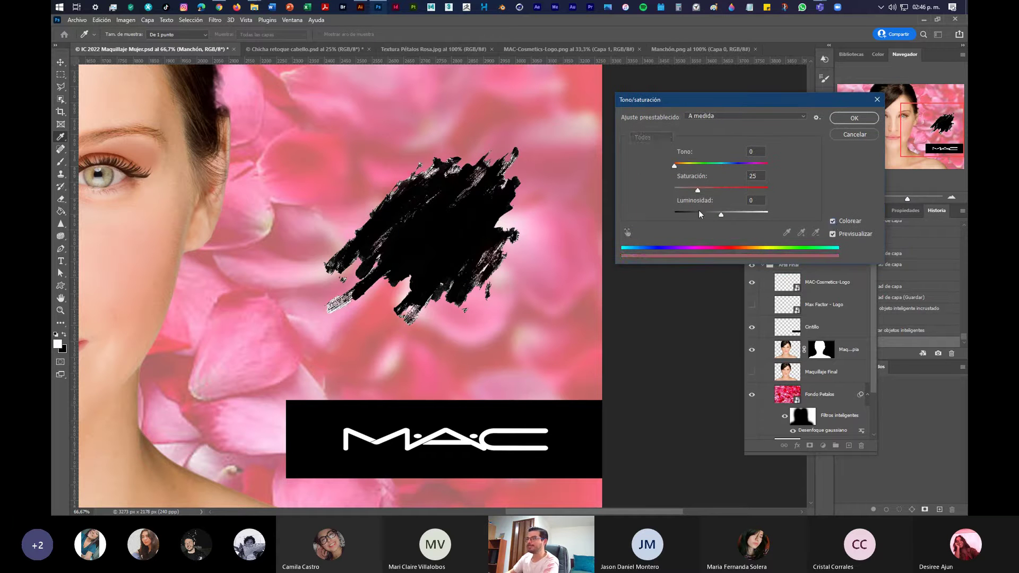
left_click_drag(675, 166, 719, 173)
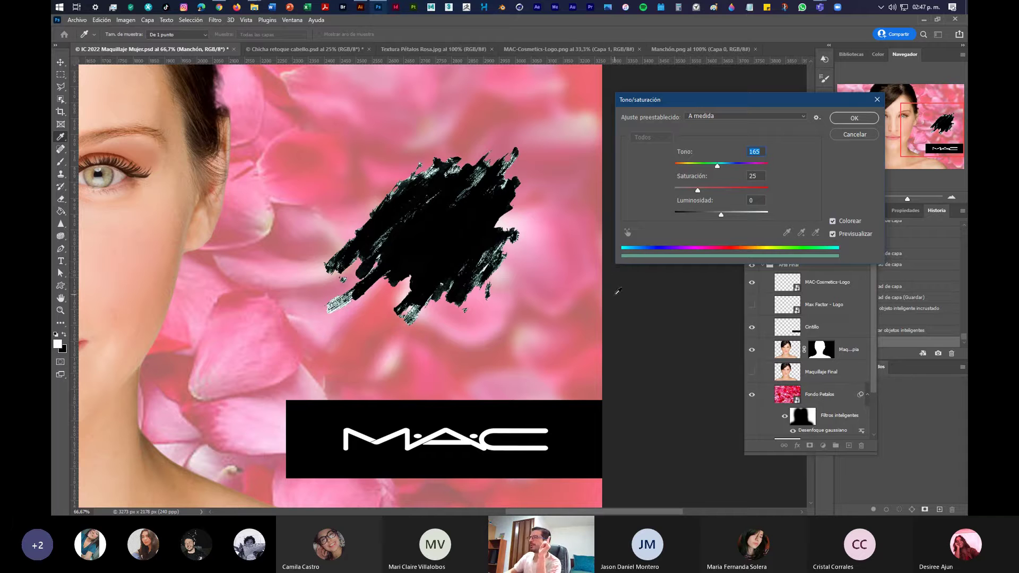
left_click(853, 135)
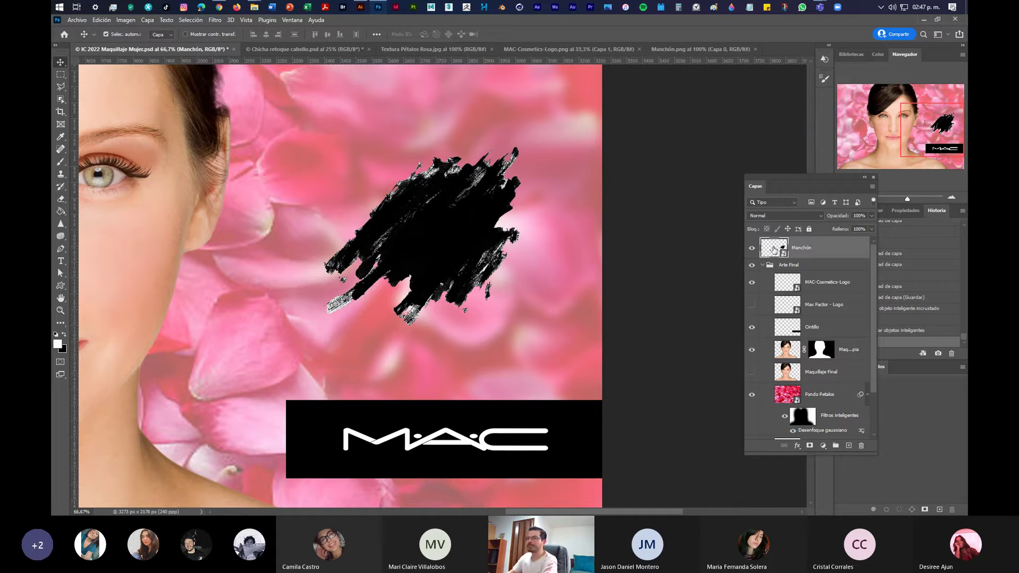
Open the contents of the Manchón smart object and select the whole brush stroke with the Object Selection tool
double_click(774, 250)
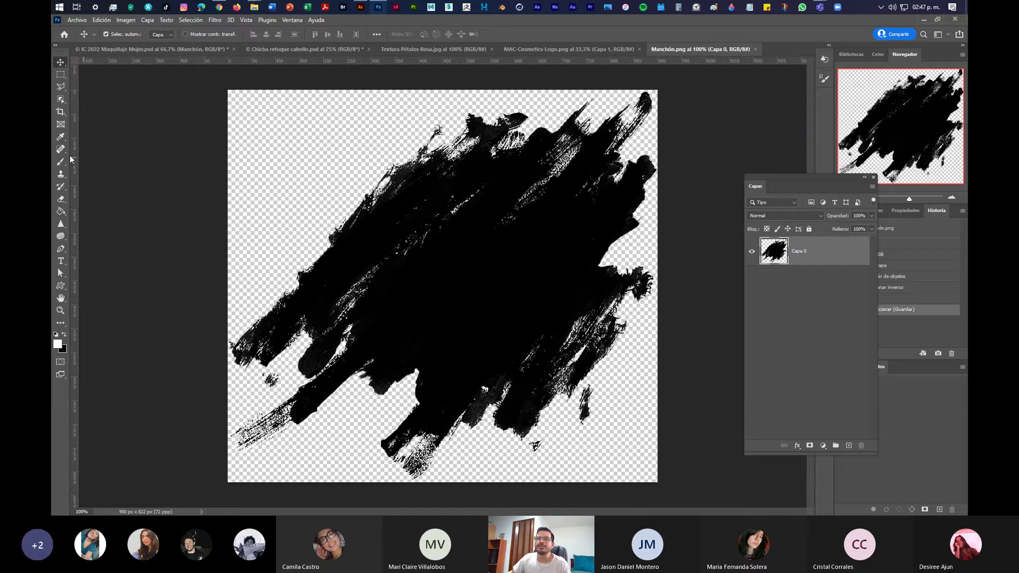
right_click(61, 99)
left_click(106, 100)
mouse_move(228, 89)
left_mouse_down()
mouse_move(596, 398)
mouse_move(767, 515)
left_mouse_up()
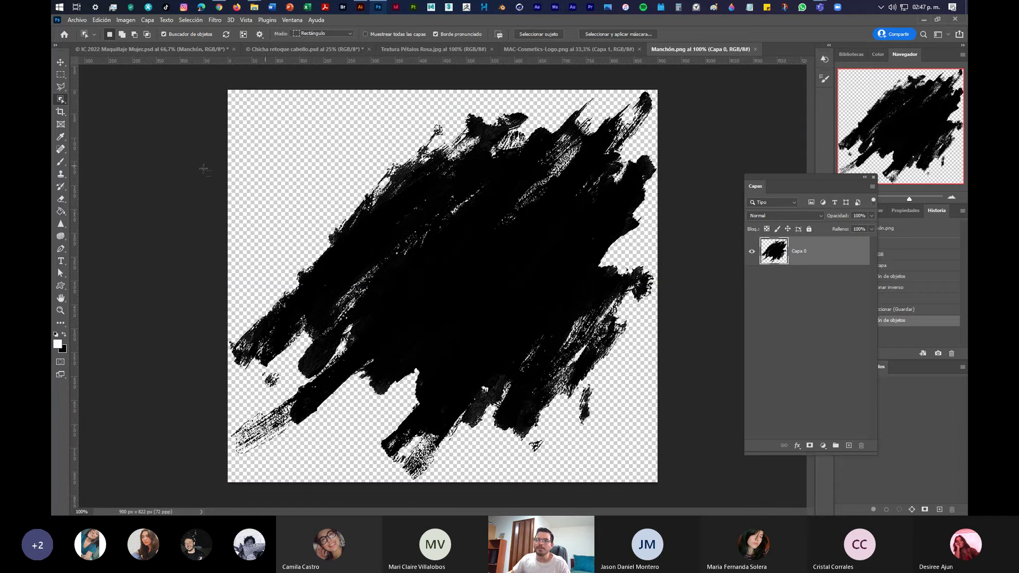
Choose the Paint Bucket and set the foreground color to a deep magenta pink with hue 329°
left_click(61, 210)
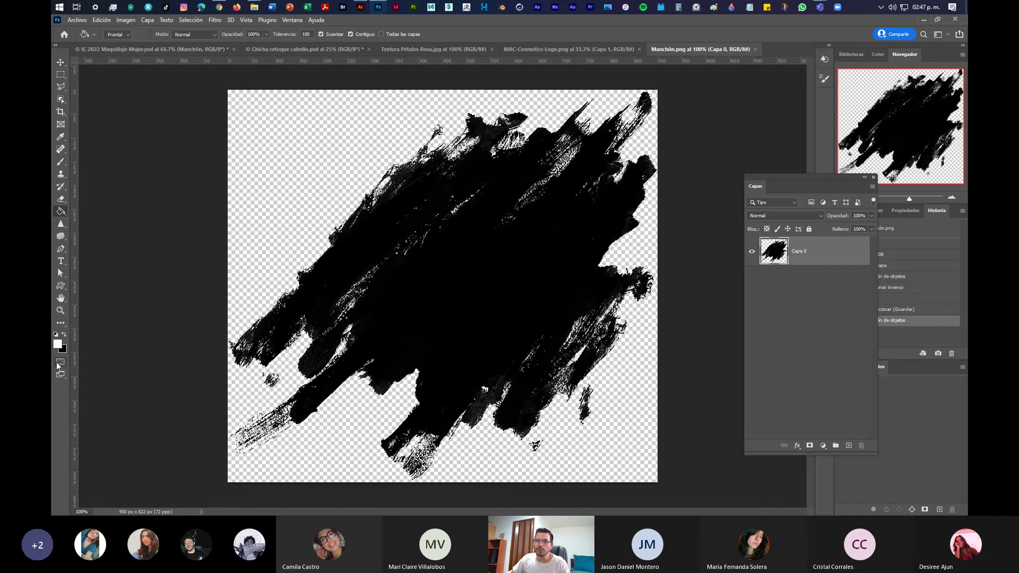
left_click(57, 344)
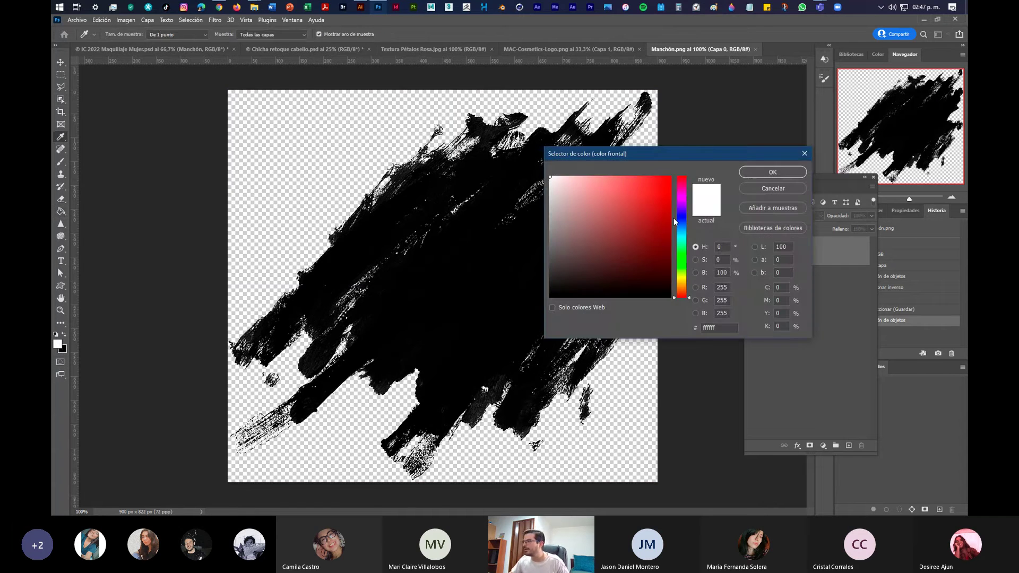
left_click(682, 187)
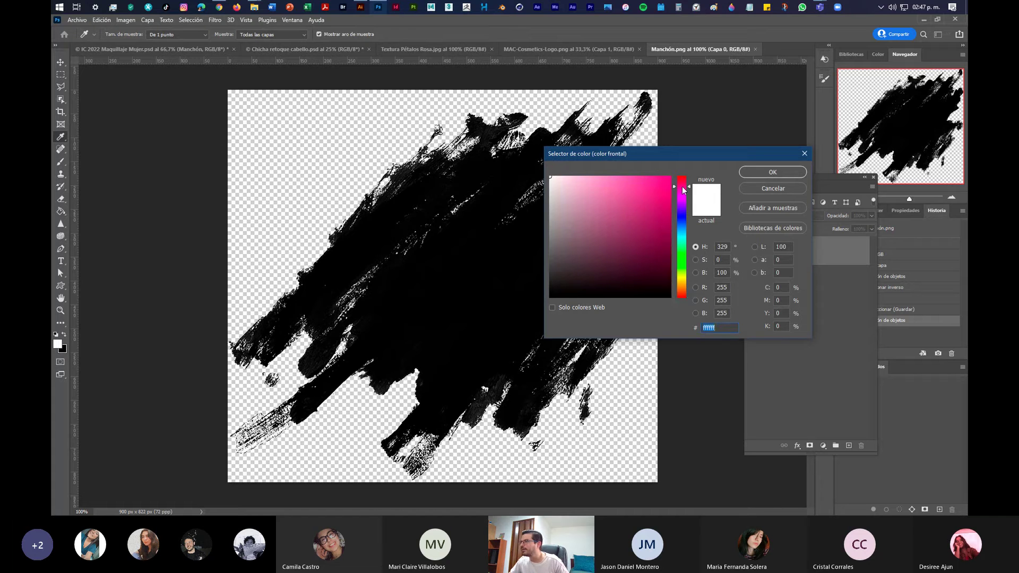
left_click(665, 182)
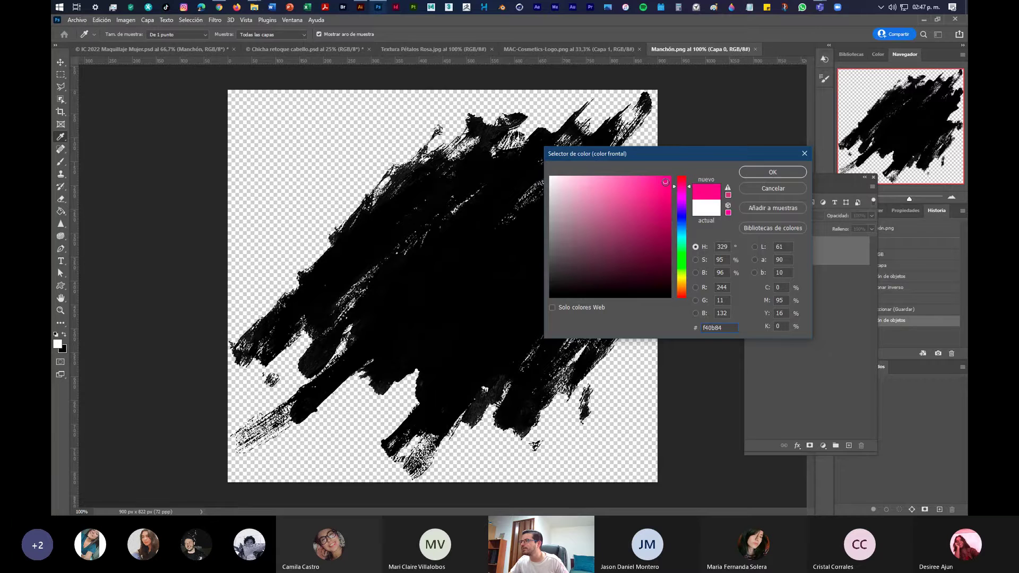
left_click(666, 231)
left_click(664, 213)
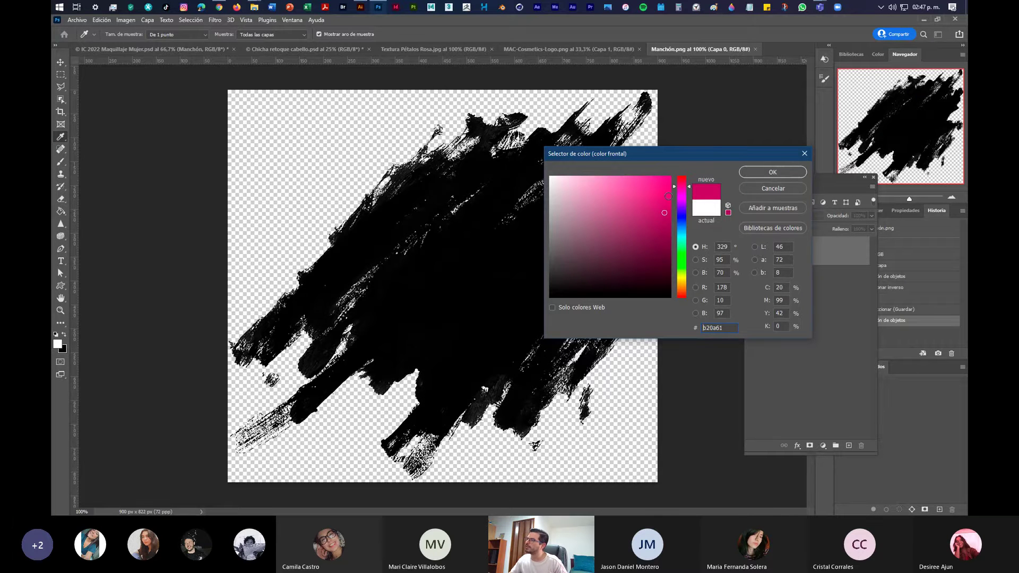
key("g")
left_click(757, 173)
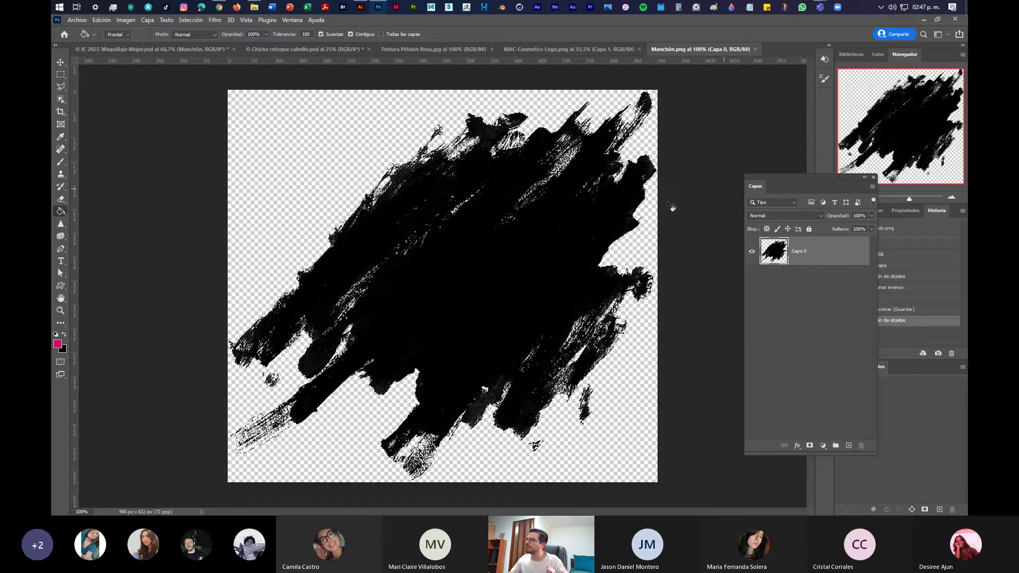
Fill the main body of the brush stroke and the black fragments of its bottom tip with magenta
left_click(541, 247)
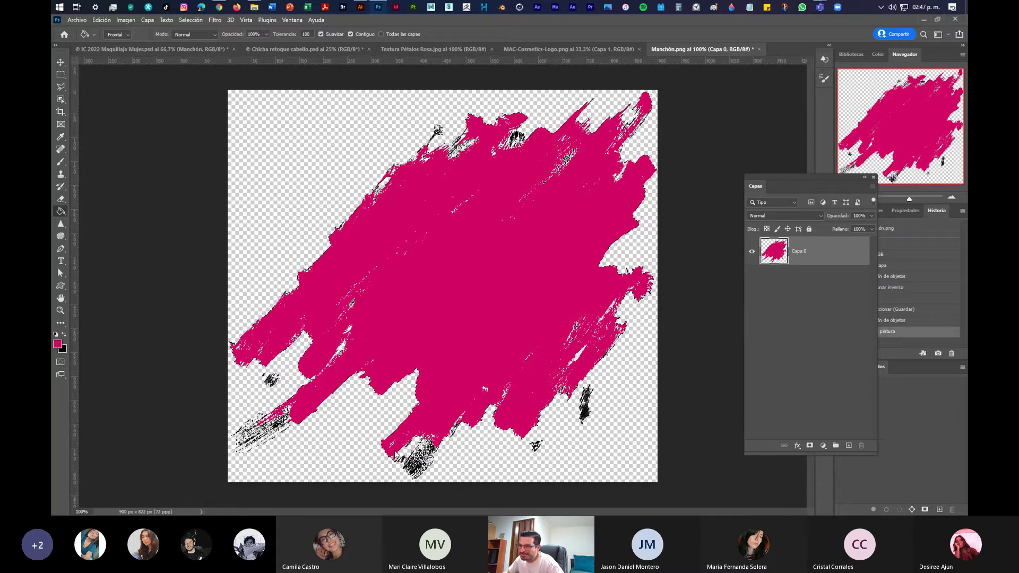
left_click(412, 473)
left_click(433, 456)
left_click(422, 461)
left_click(428, 440)
left_click(426, 458)
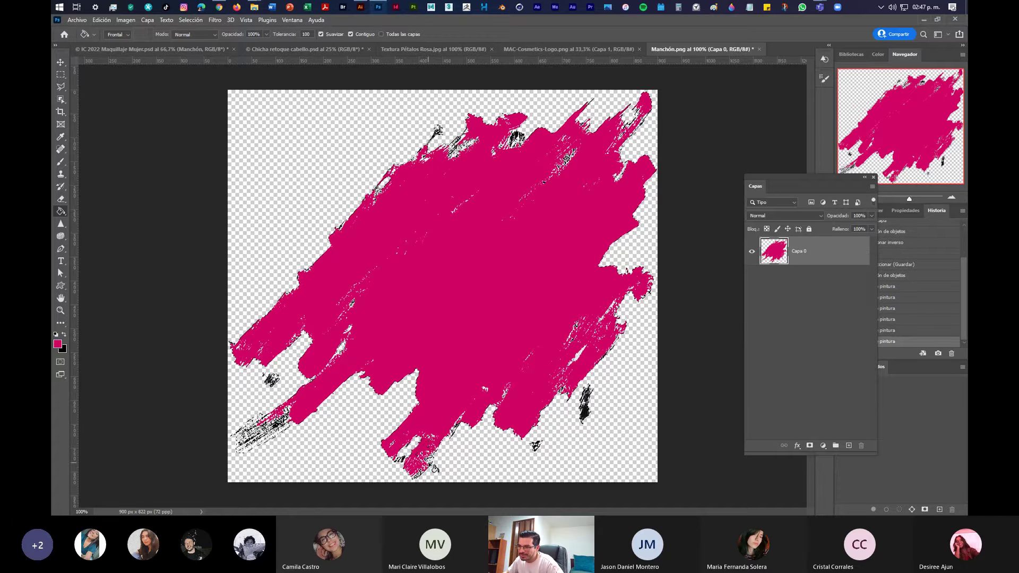
left_click(422, 454)
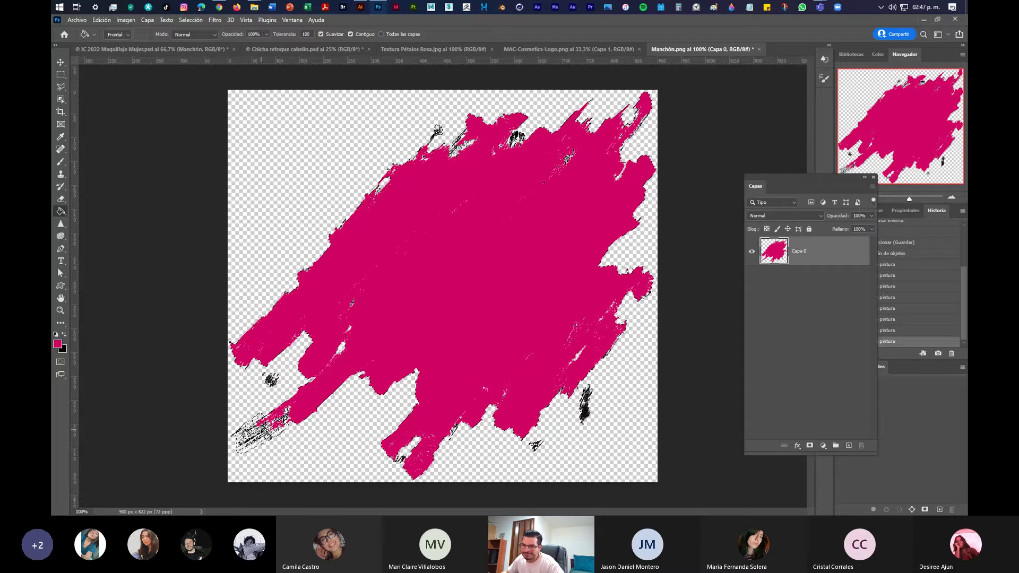
Fill the stroke's lower-left tail, the separate lower-right specks and the leftover black at the bottom tip with magenta
left_click(271, 429)
left_click(282, 427)
left_click(287, 425)
left_click(281, 416)
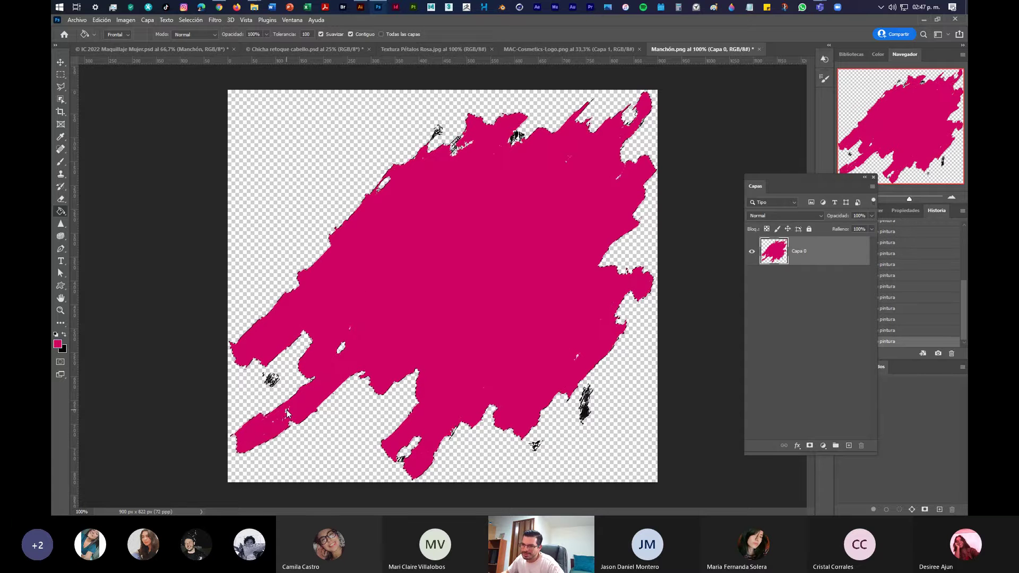
left_click(586, 405)
left_click(536, 445)
left_click(399, 459)
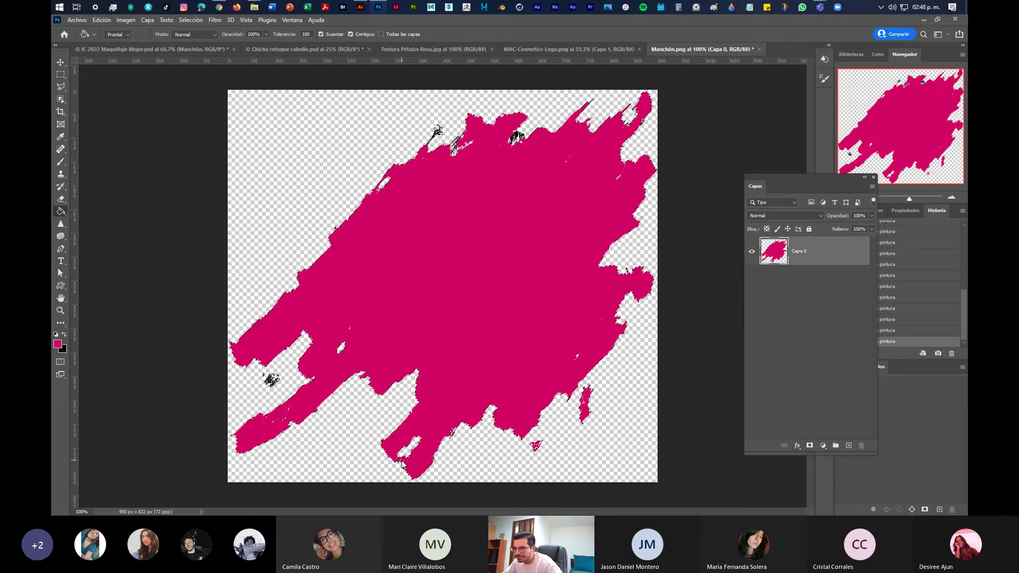
Fill the remaining black patches along the stroke's upper edge and the small isolated blot at its lower left with magenta
left_click(438, 130)
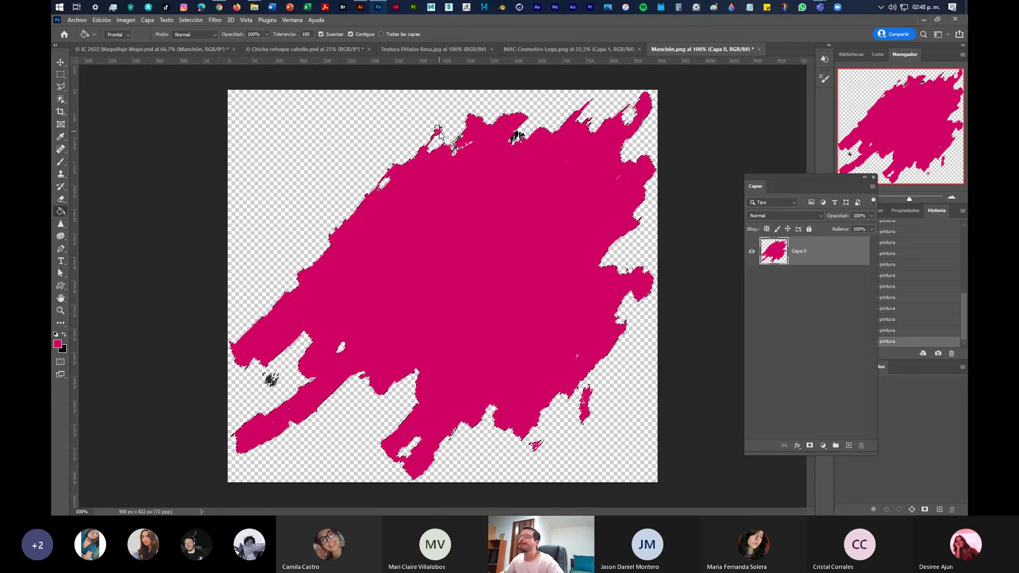
left_click(459, 150)
left_click(518, 136)
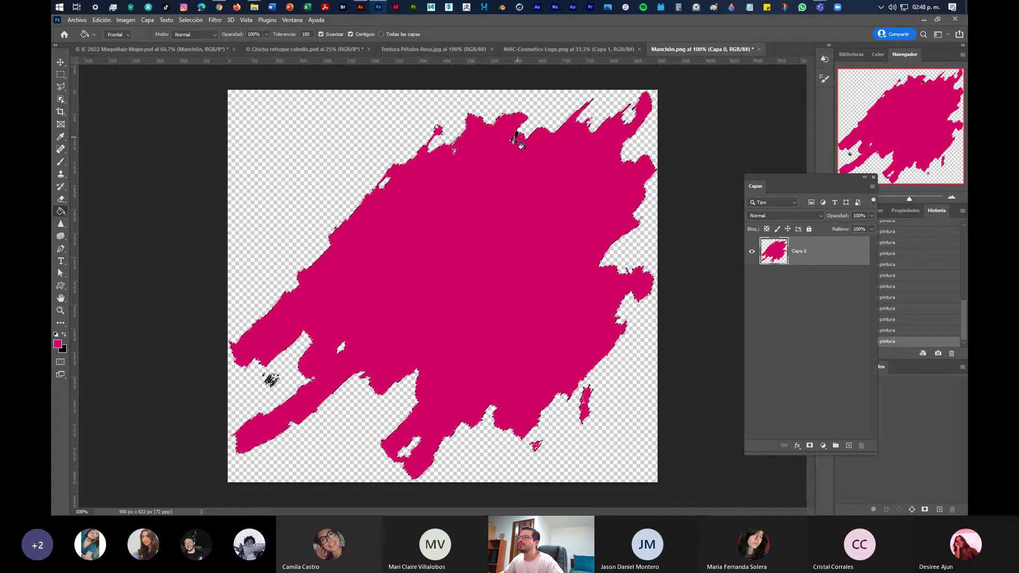
left_click(513, 146)
left_click(455, 150)
left_click(514, 141)
left_click(271, 381)
left_click(264, 375)
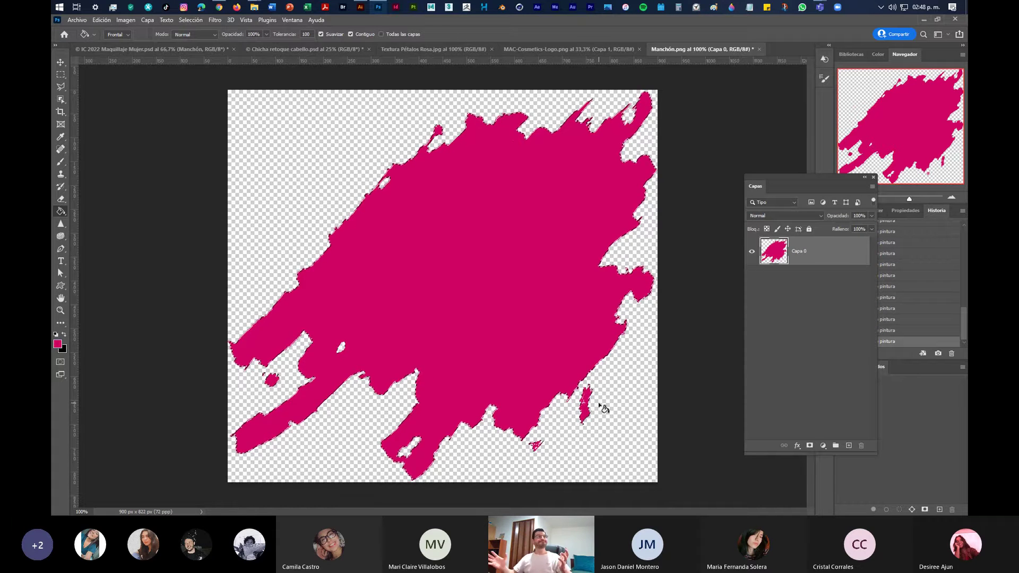
Deselect the recolored brush stroke and save the Manchón image
key("ctrl+d")
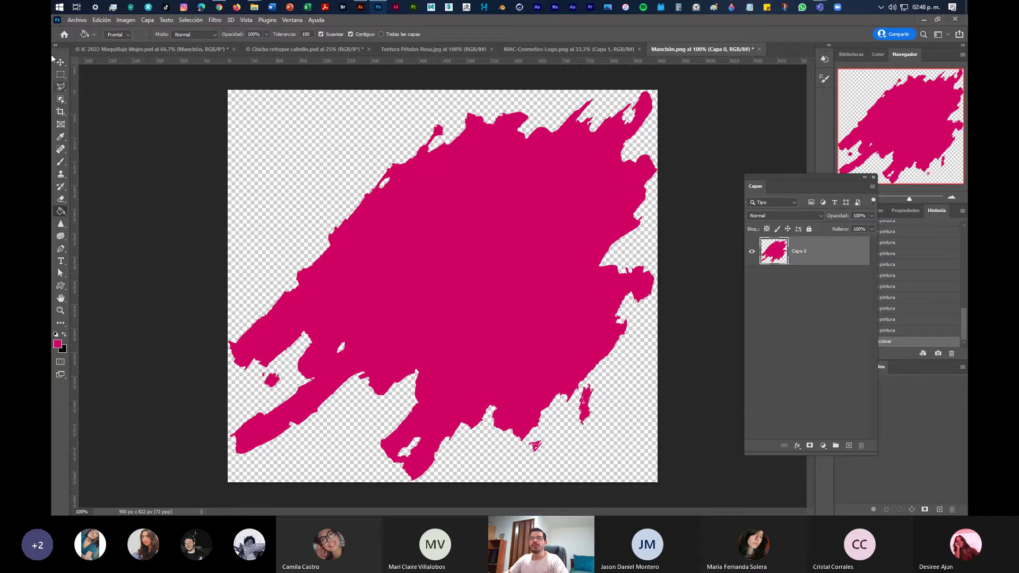
left_click(77, 20)
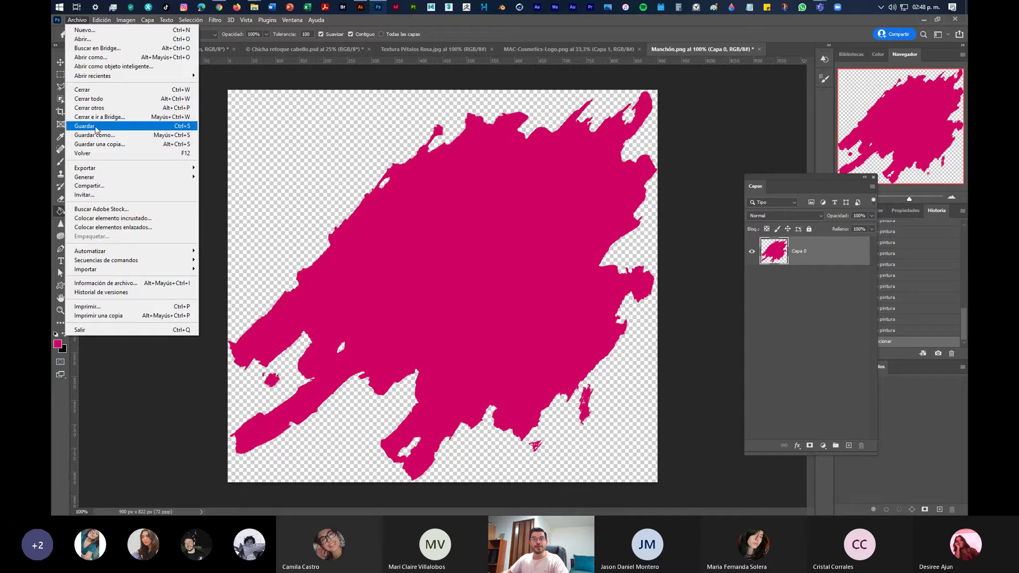
left_click(99, 127)
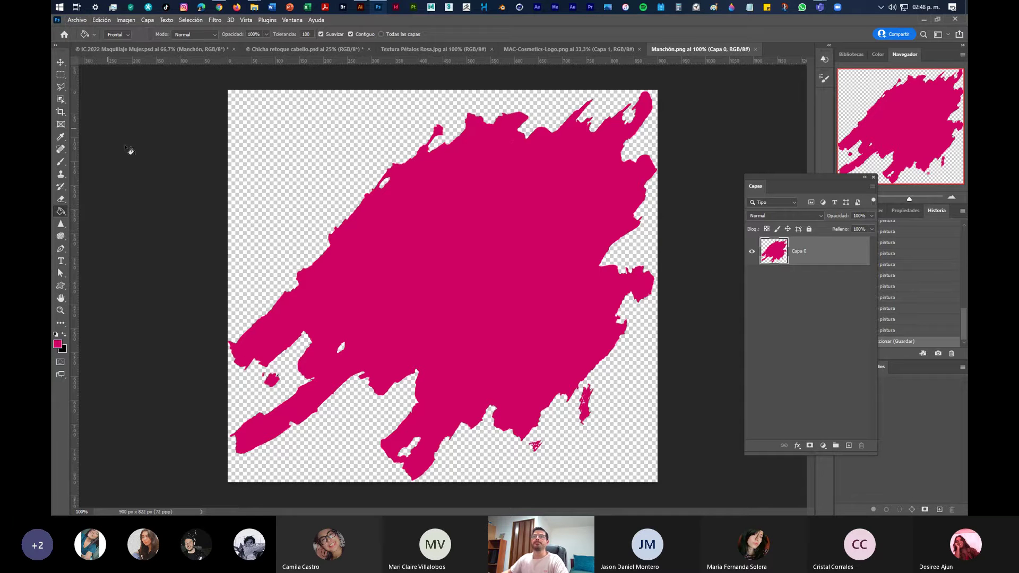
Return to the IC 2022 Maquillaje Mujer document, move the Manchón layer into Arte Final directly above Cintillo, and hide Cintillo
left_click(126, 50)
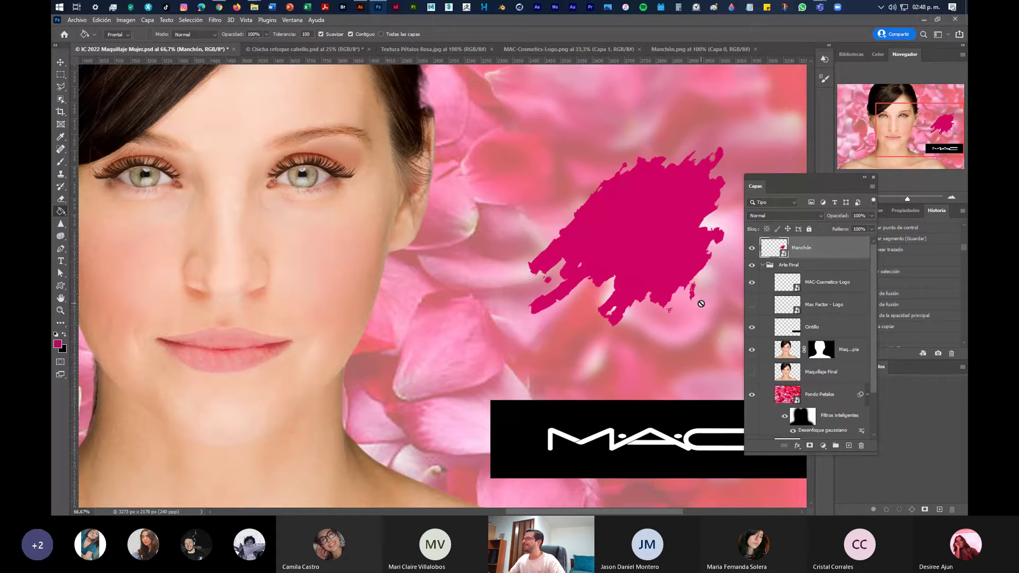
left_click_drag(848, 181, 832, 204)
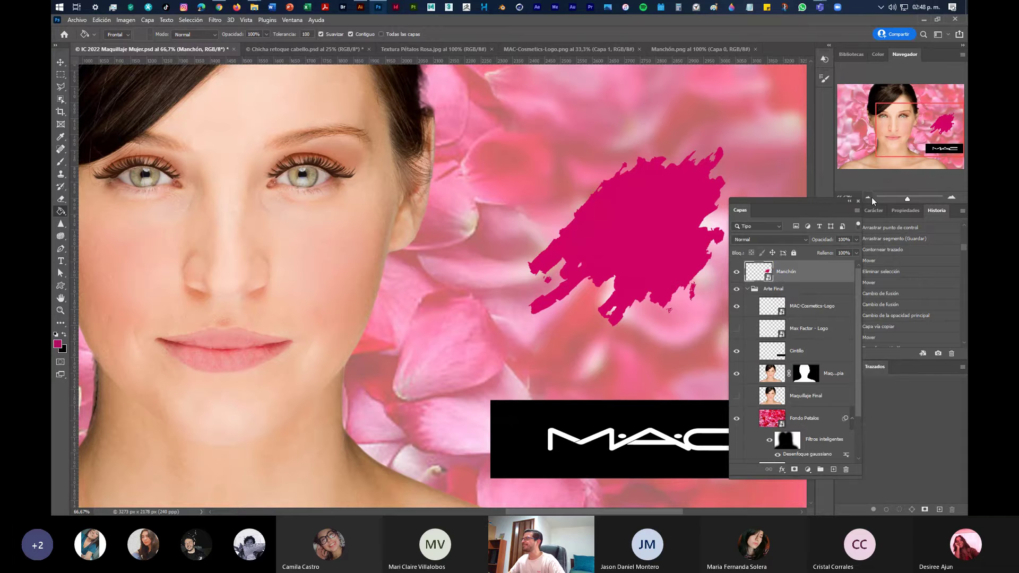
left_click(868, 196)
left_click(868, 196)
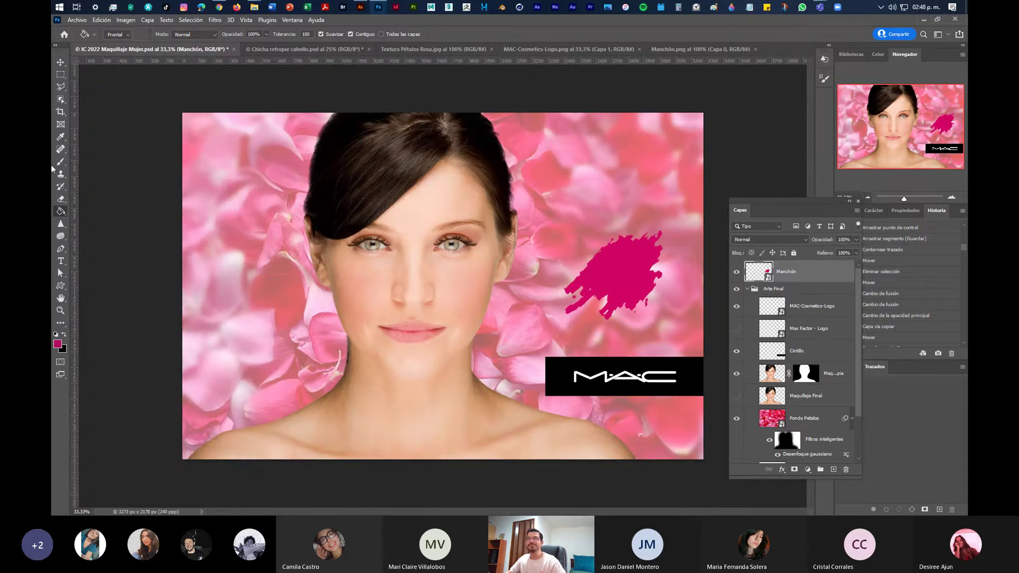
left_click(61, 63)
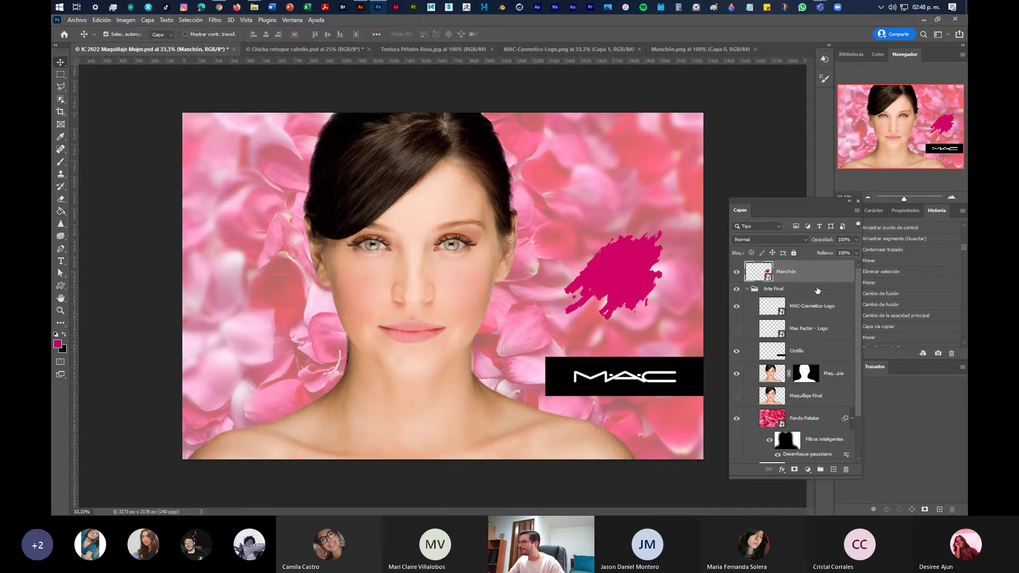
left_click_drag(818, 276, 823, 343)
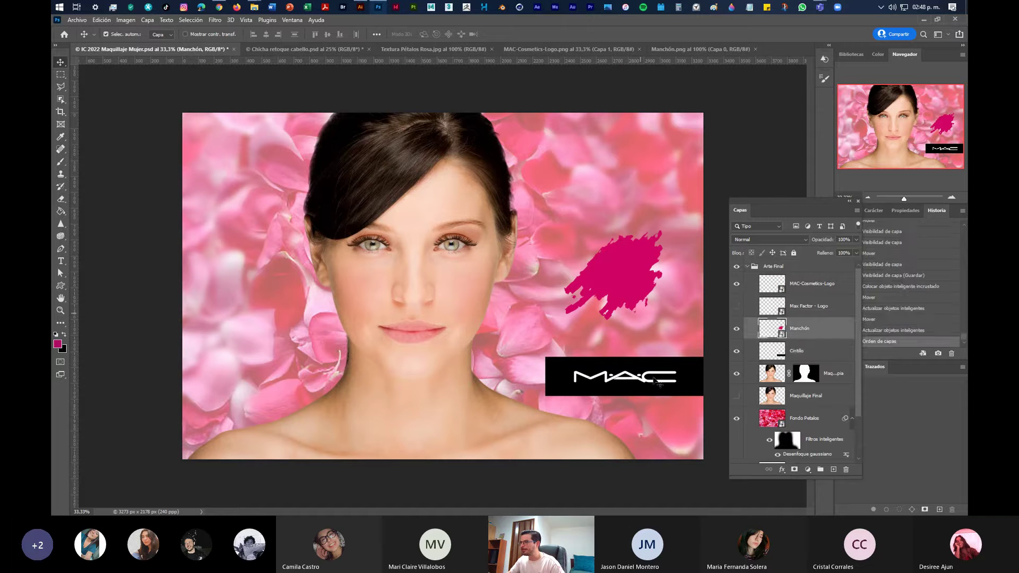
left_click(737, 351)
Place the magenta stroke behind the MAC logo, scaled to about 32.36% and rotated about 21.13°
left_click_drag(640, 251, 653, 367)
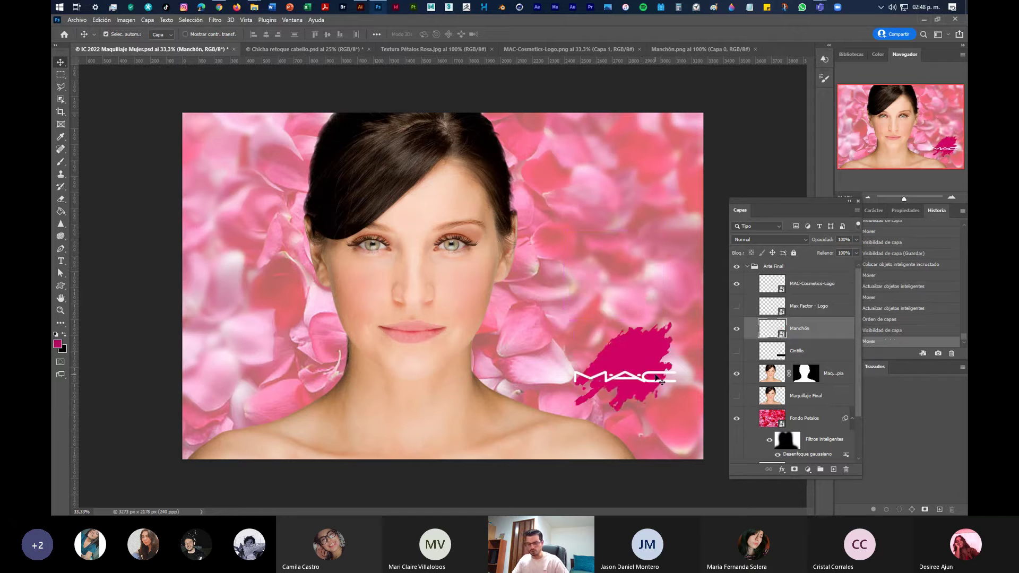
key("ctrl+t")
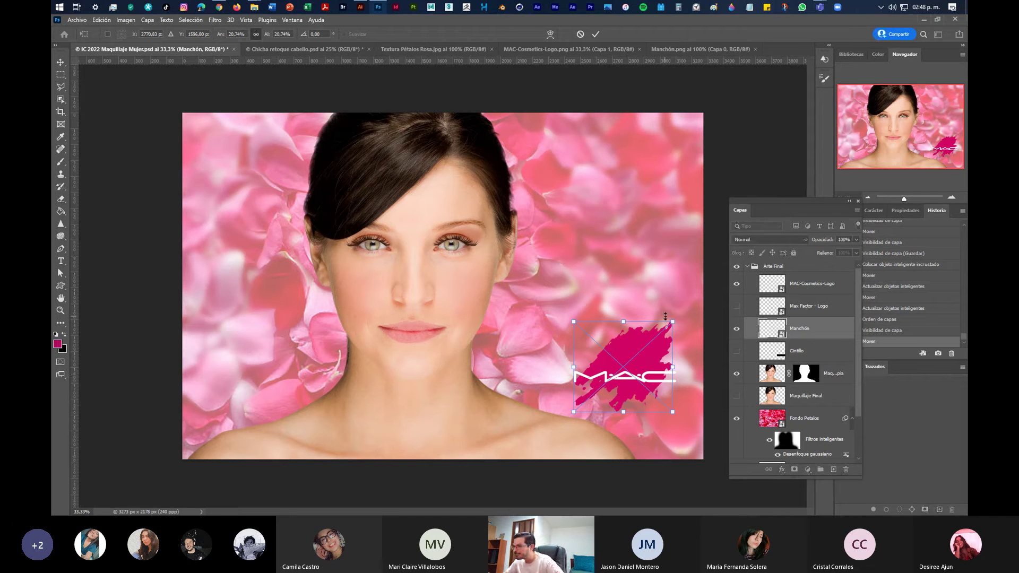
left_click_drag(671, 321, 698, 297)
left_click_drag(690, 365, 664, 386)
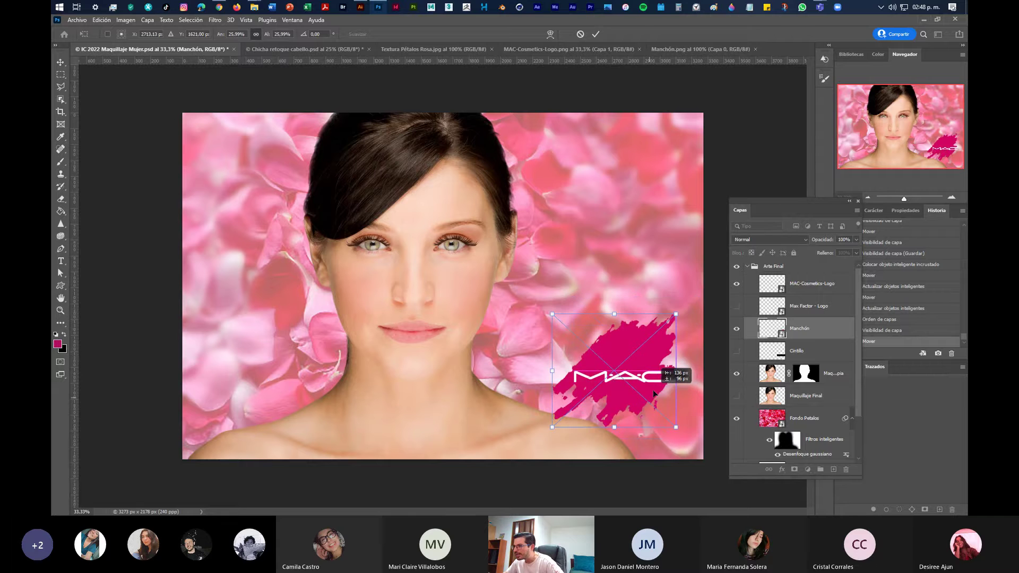
left_click_drag(678, 319, 695, 346)
left_click_drag(633, 403, 666, 382)
key("Return")
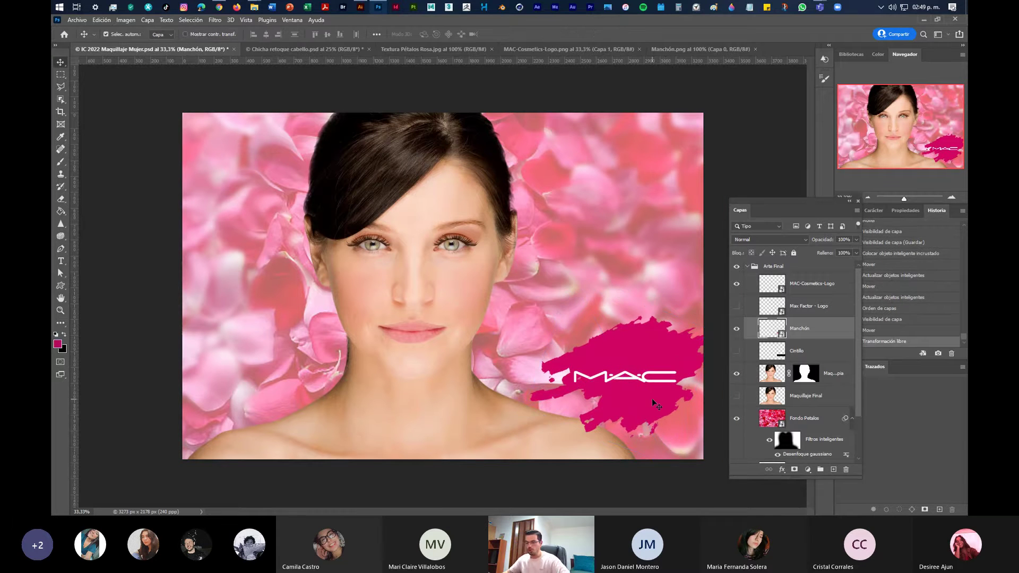
Warp the brush stroke into a flatter, wider horizontal smear around the MAC logo
key("ctrl+t")
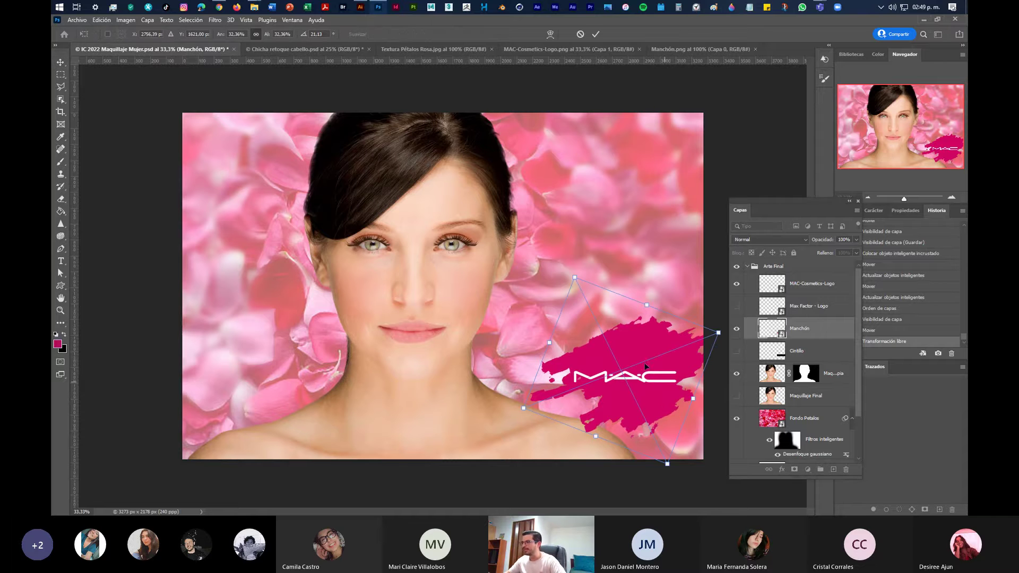
right_click(627, 341)
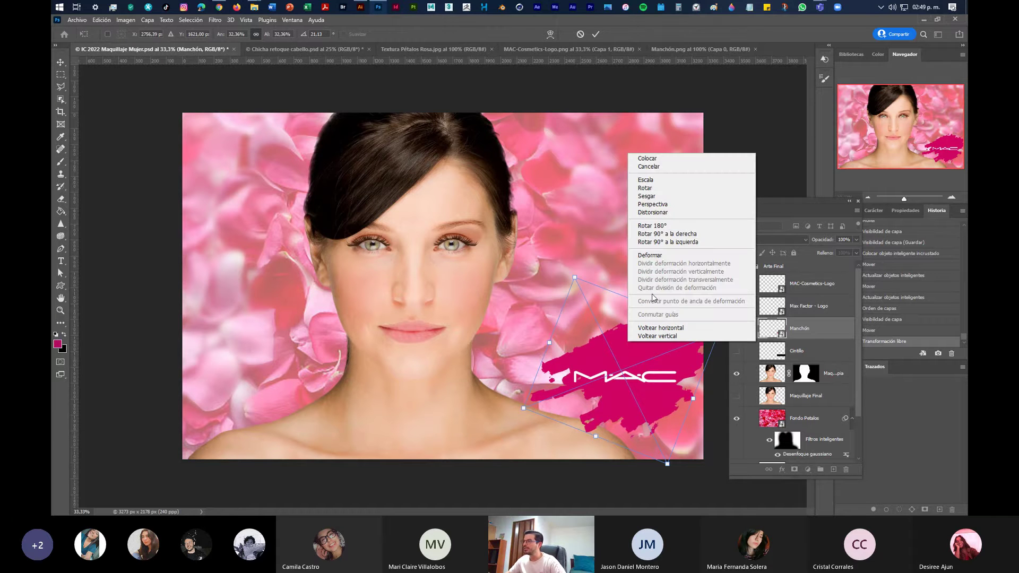
left_click(649, 256)
left_click_drag(639, 407, 616, 403)
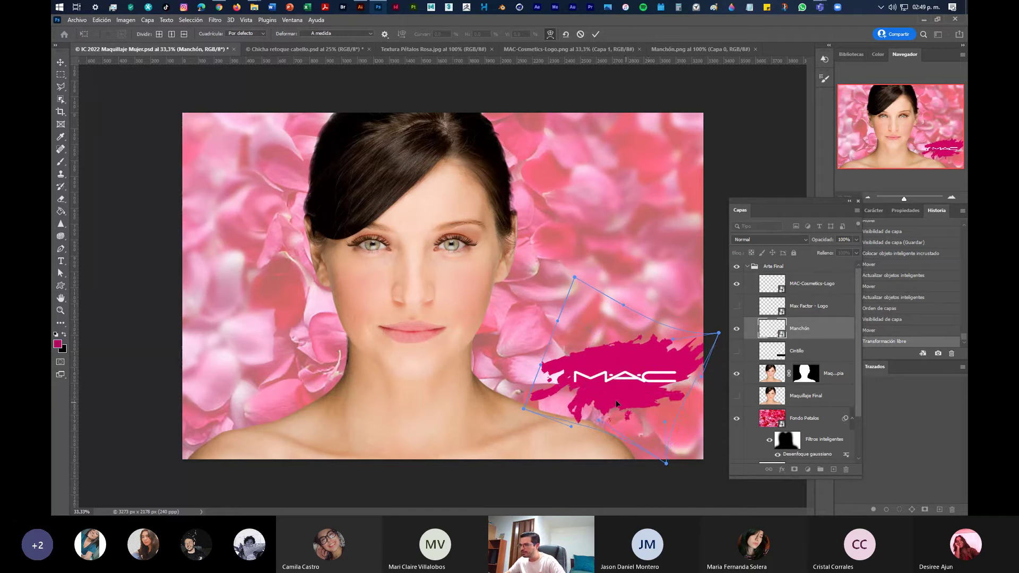
left_click_drag(557, 382, 554, 392)
left_click_drag(688, 368, 694, 374)
left_click_drag(636, 358, 638, 345)
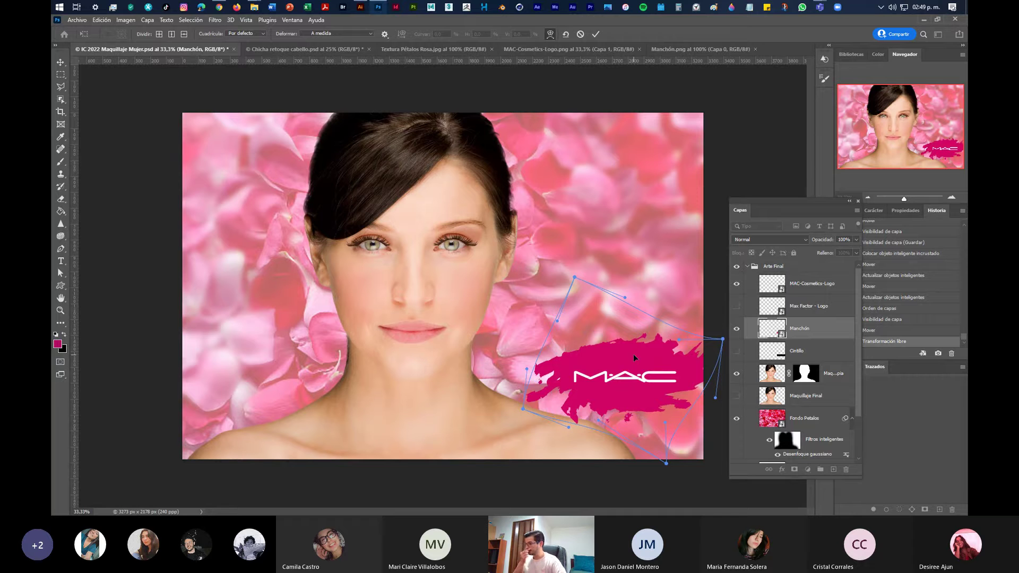
key("Return")
Move the brush stroke slightly upward and center the MAC logo on it
left_click_drag(633, 354, 634, 336)
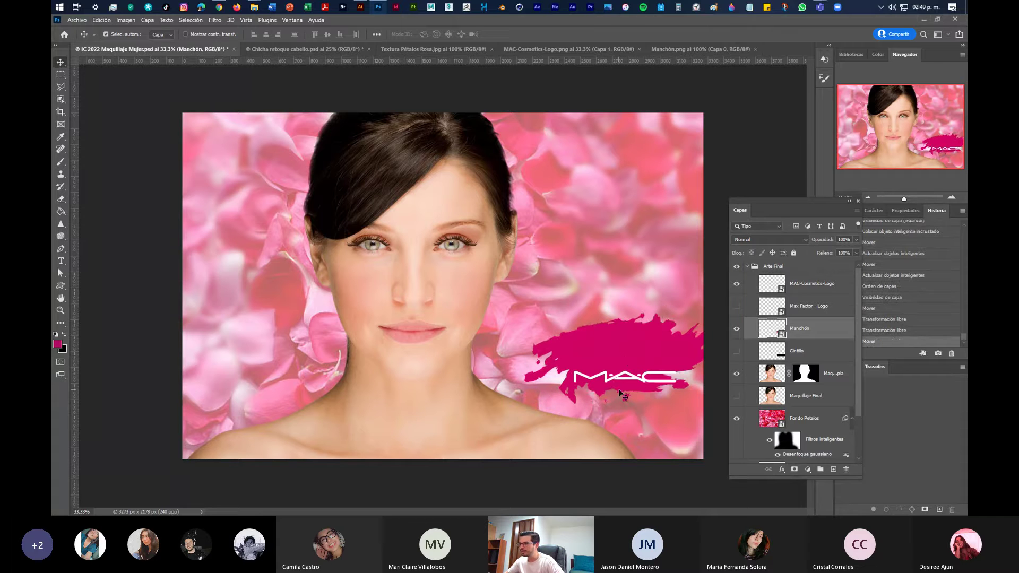
left_click(623, 377)
left_click_drag(623, 377, 624, 355)
left_click(622, 332)
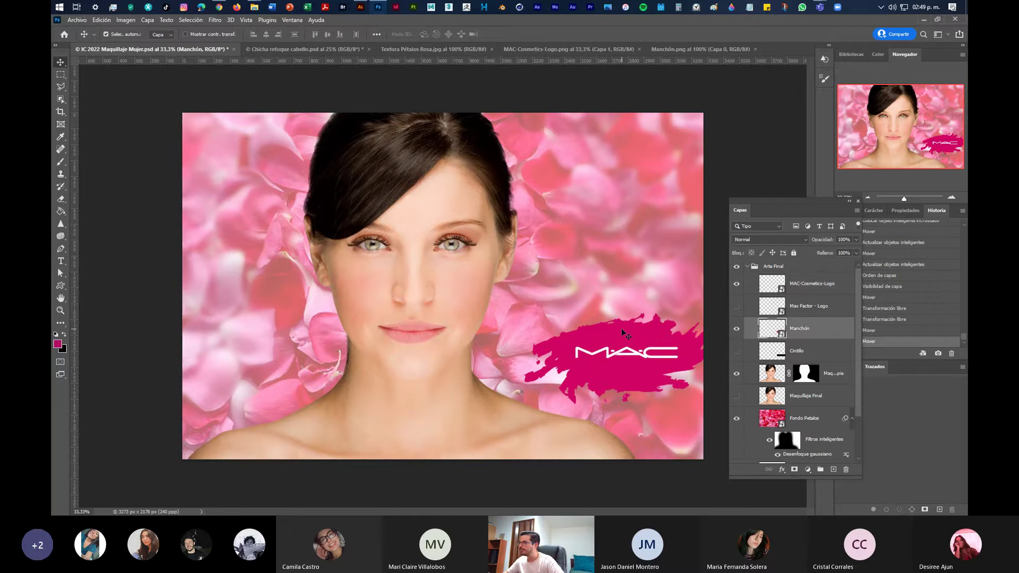
Add a drop shadow to the Manchón layer with 20% opacity, 7 px distance, 16 px size and a slightly reduced spread
double_click(831, 330)
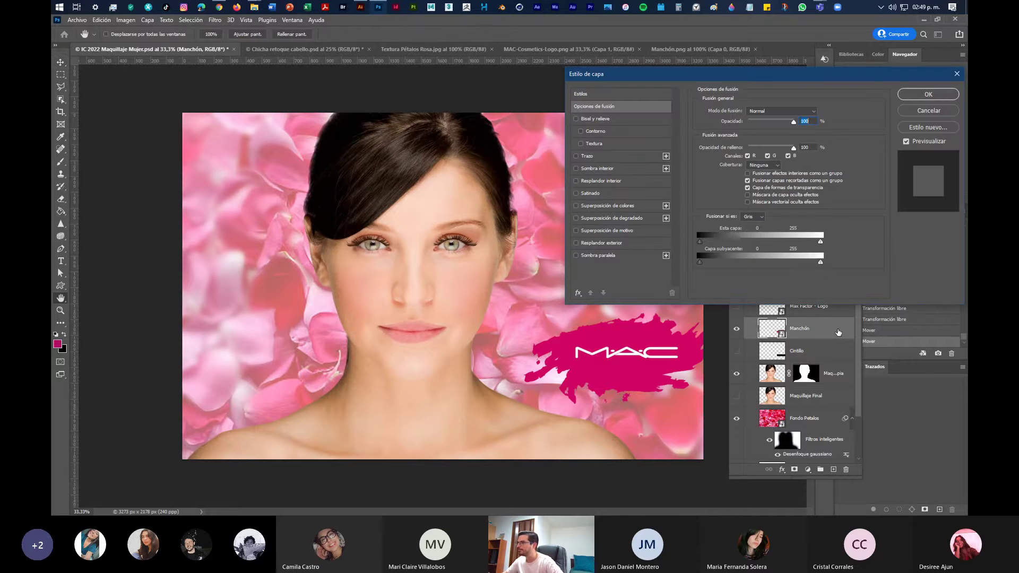
left_click(576, 255)
left_click(634, 254)
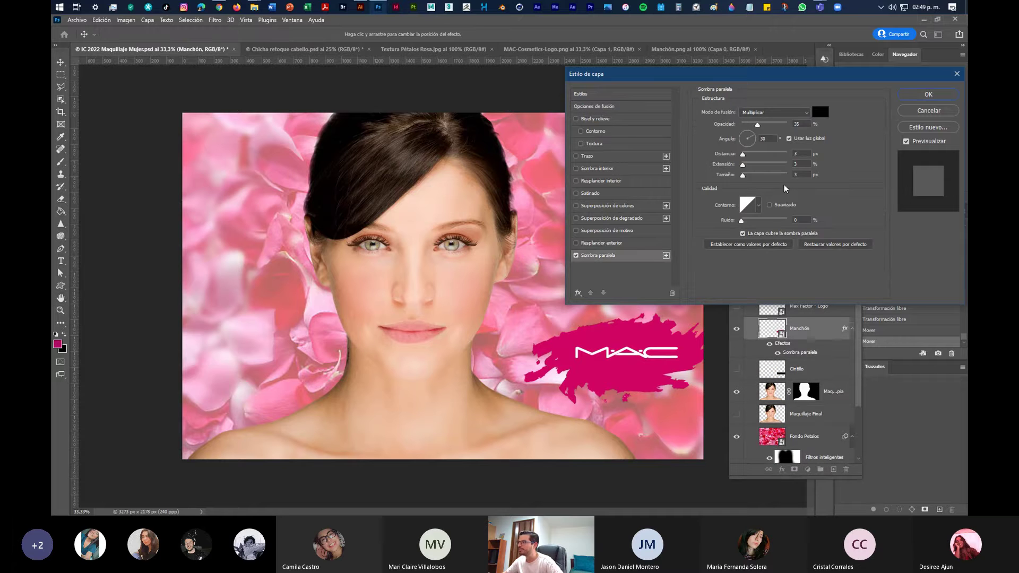
left_click_drag(743, 155, 747, 178)
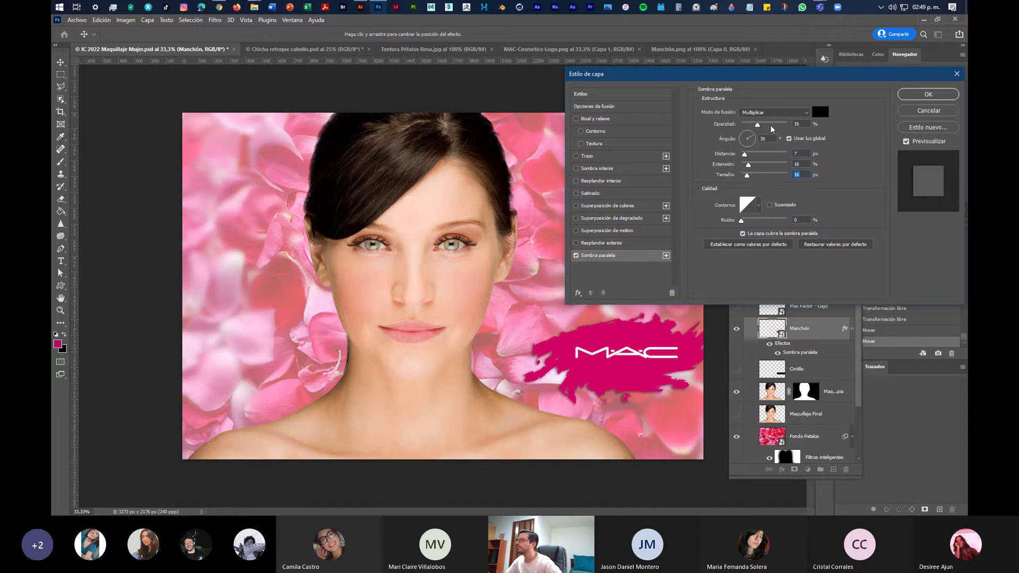
mouse_move(758, 126)
left_mouse_down()
mouse_move(772, 130)
mouse_move(751, 130)
left_mouse_up()
type("20")
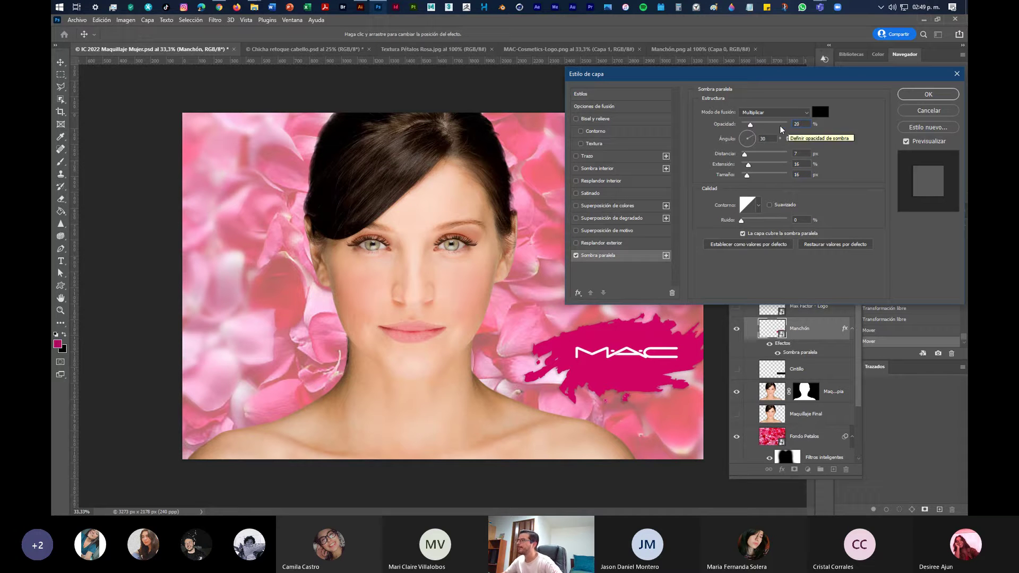
left_click_drag(748, 165, 747, 166)
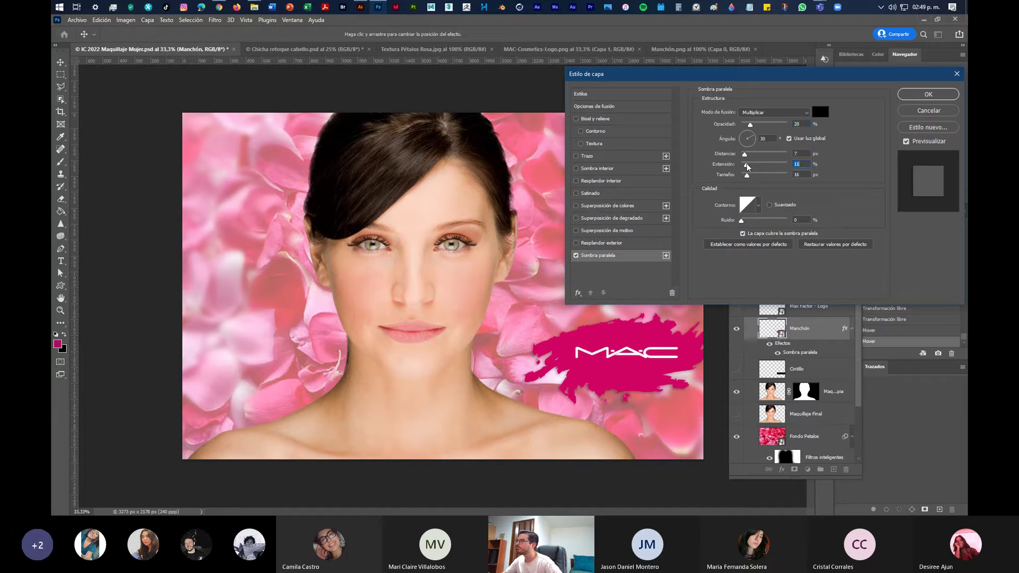
left_click(918, 96)
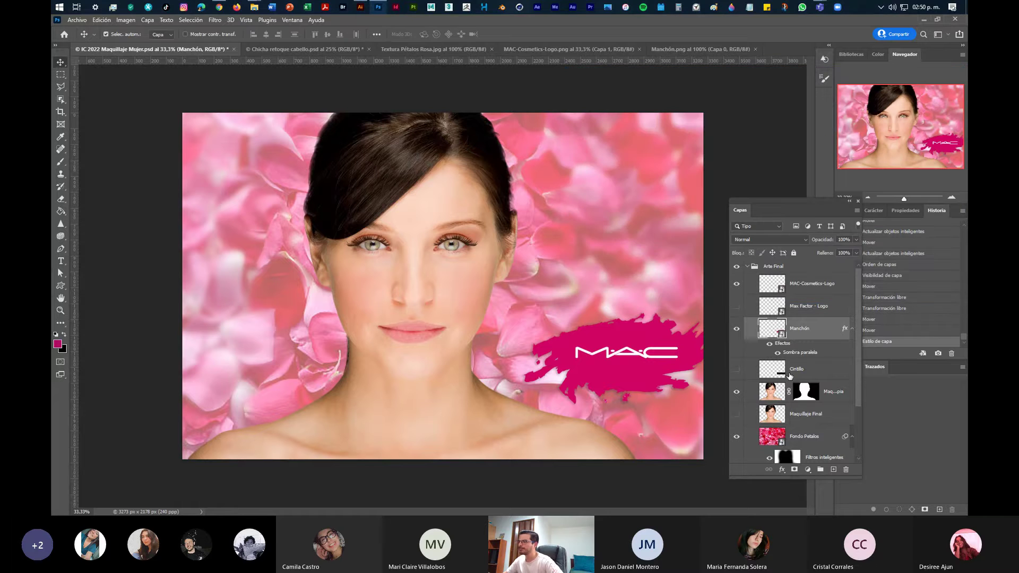
Reposition the MAC logo slightly further left on the magenta brush stroke
left_click_drag(621, 354, 614, 358)
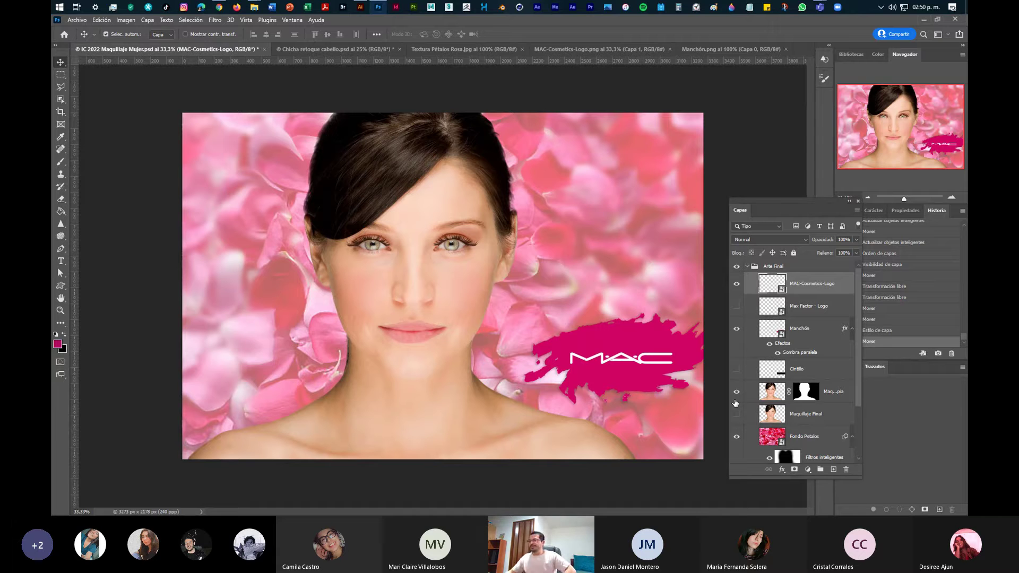
left_click_drag(610, 366, 608, 194)
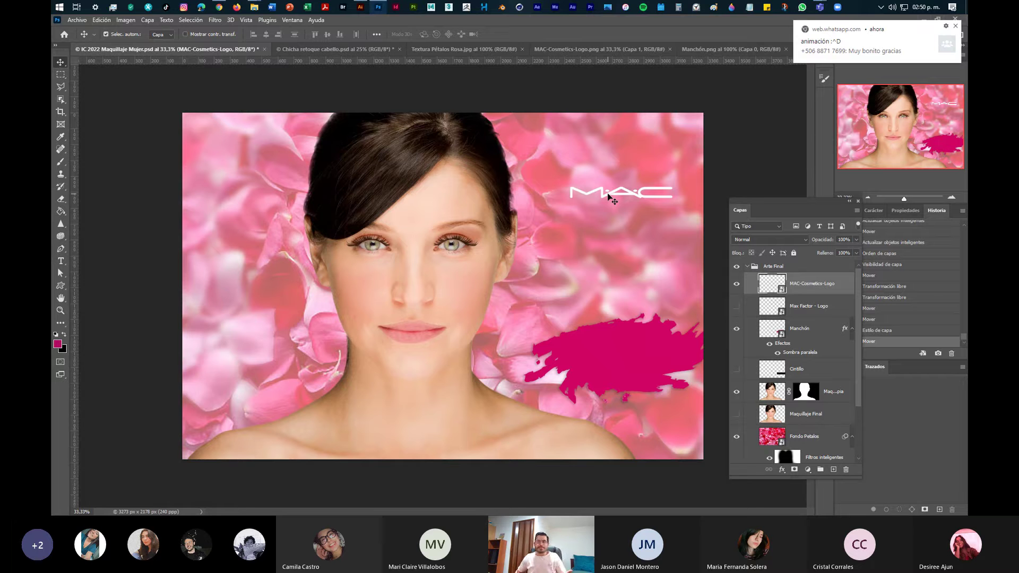
left_click_drag(609, 197, 614, 359)
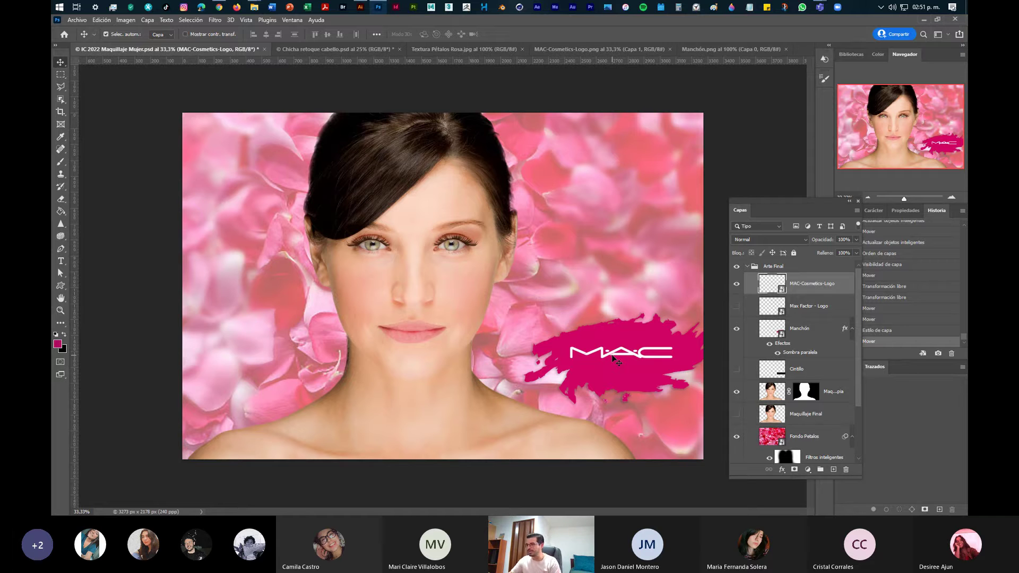
Scale the magenta brush stroke down to about 87.99% and nudge it until it sits centered behind the MAC logo
left_click_drag(612, 356, 610, 361)
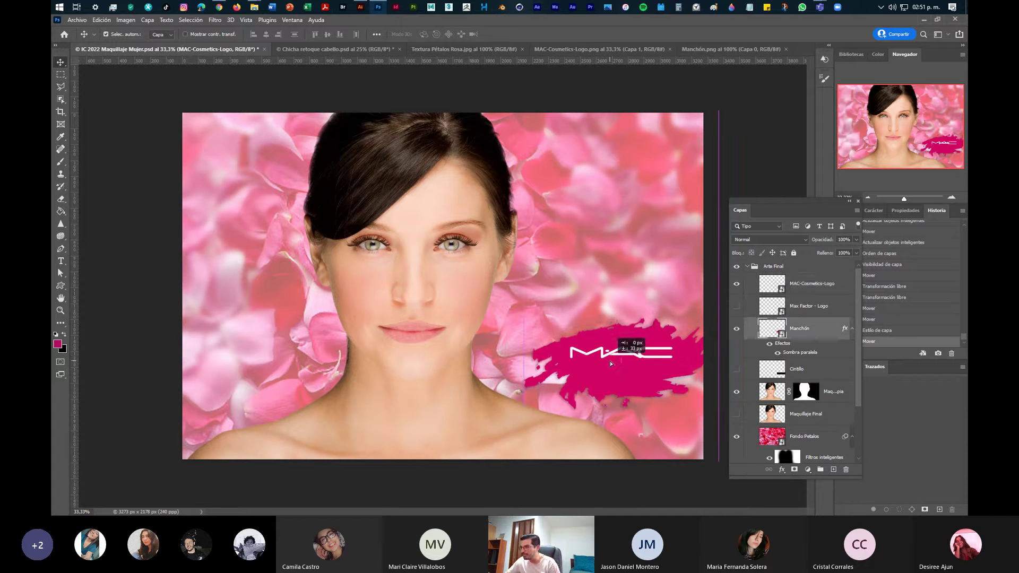
key("ctrl+t")
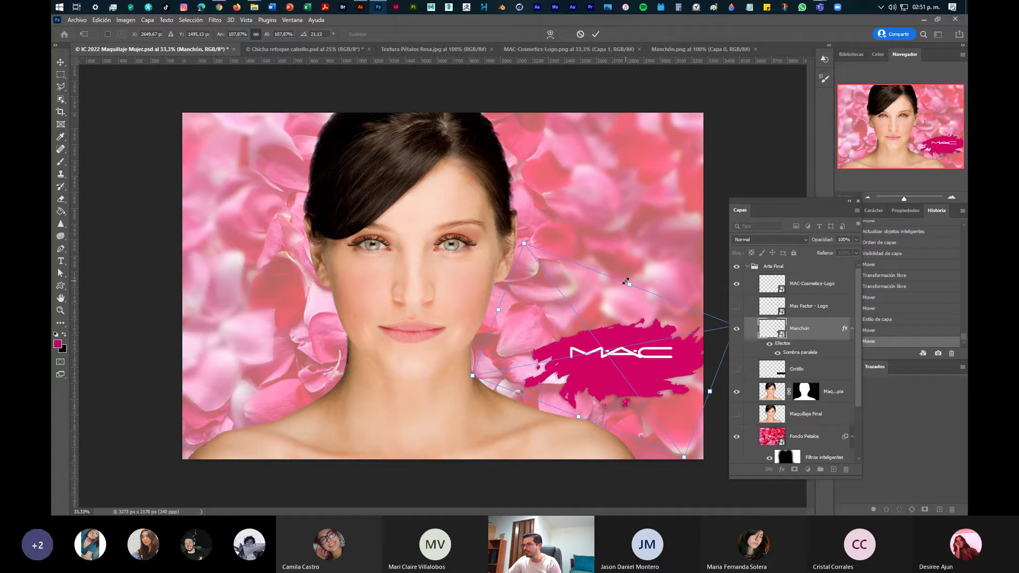
left_click_drag(629, 285, 620, 308)
left_click_drag(614, 392, 618, 377)
key("Left")
key("Left")
key("Left")
key("Left")
key("Left")
key("Left")
key("Left")
key("Left")
key("Left")
key("Up")
key("Up")
key("Up")
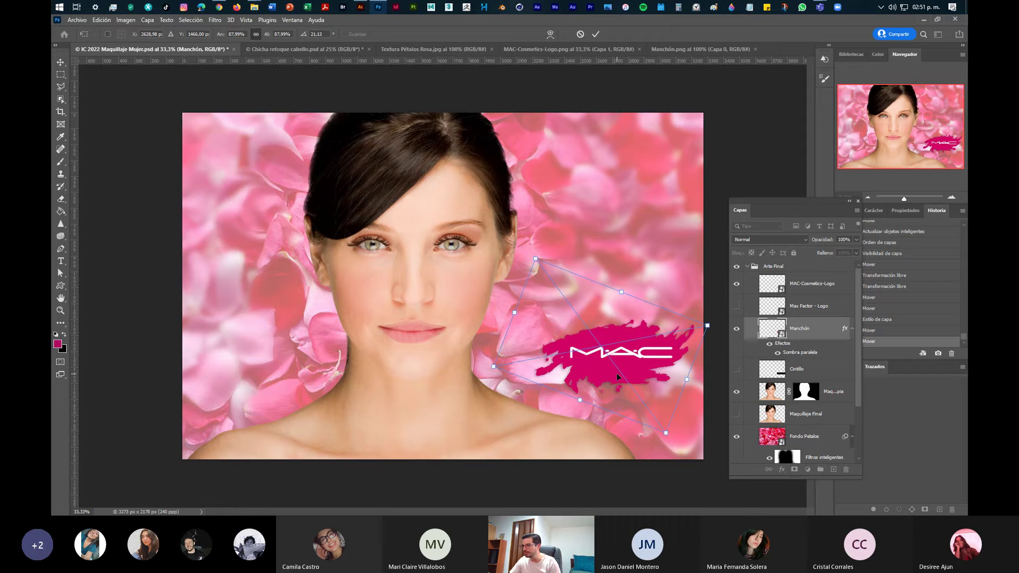
key("Right")
key("Right")
key("Right")
key("Down")
key("Down")
key("Down")
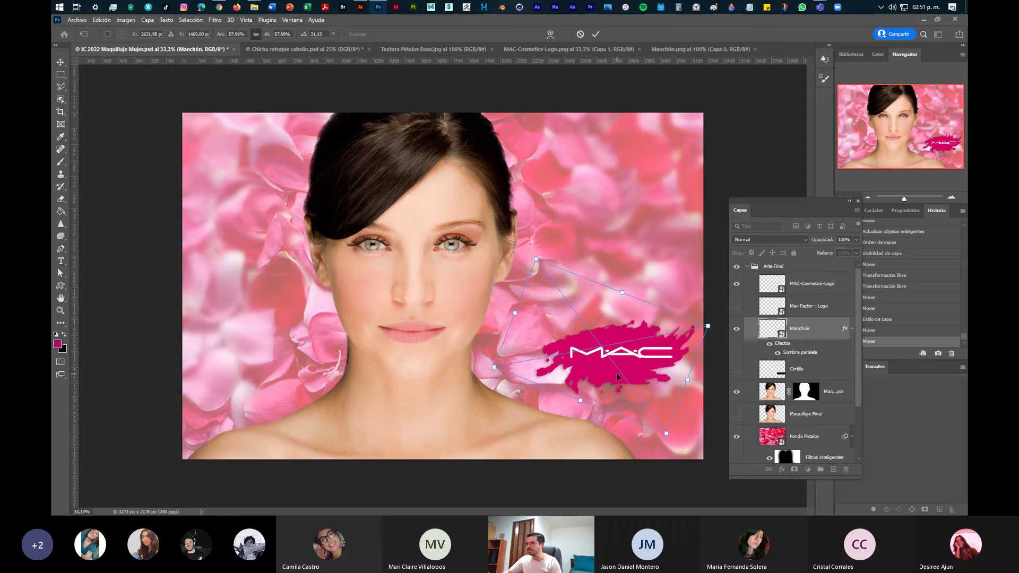
key("Return")
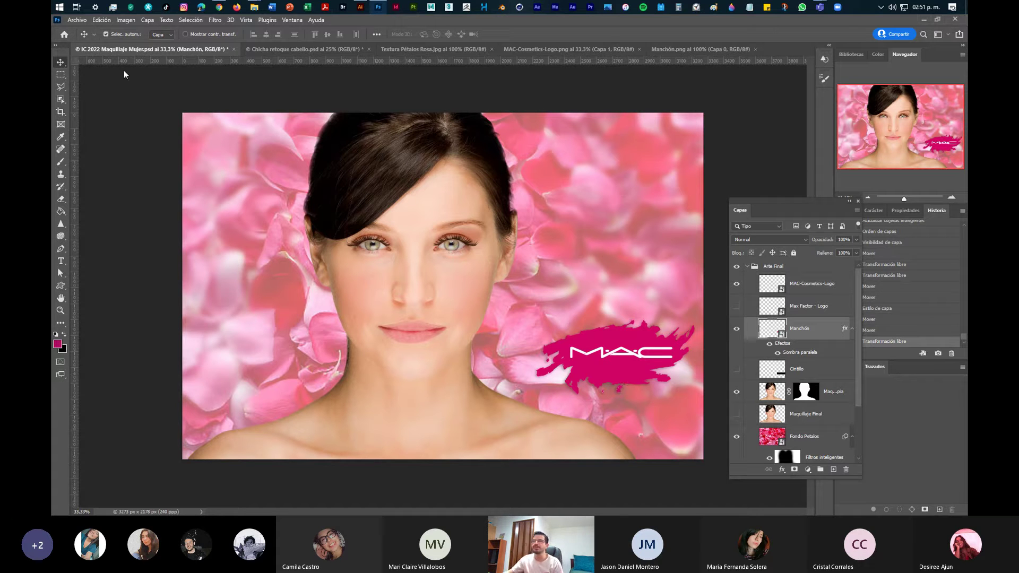
Save IC 2022 Maquillaje Mujer.psd and close every other open document, discarding the changes to Chicha retoque cabello.psd
left_click(74, 20)
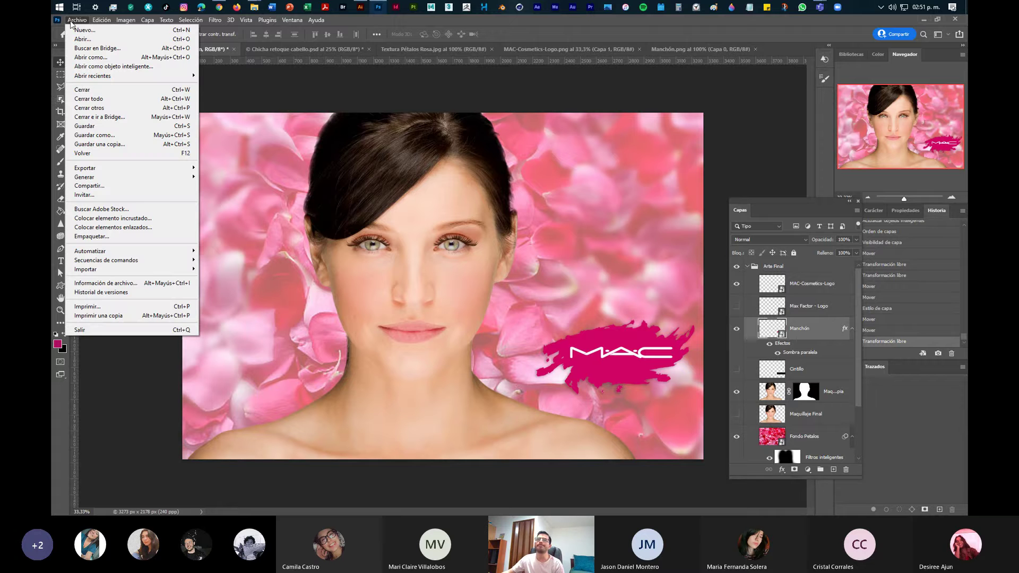
left_click(80, 126)
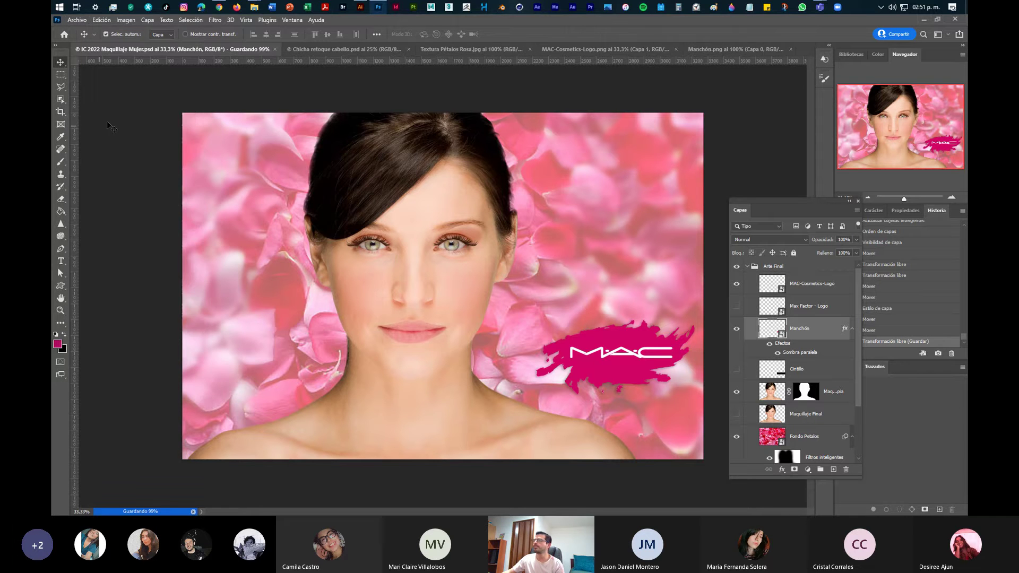
left_click(743, 50)
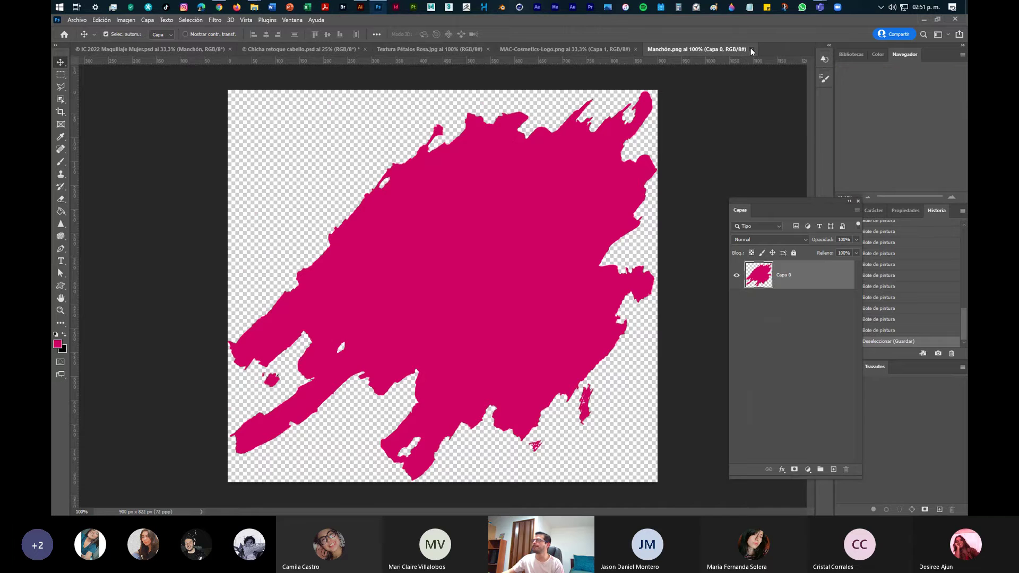
left_click(751, 50)
key("ctrl+w")
left_click(451, 49)
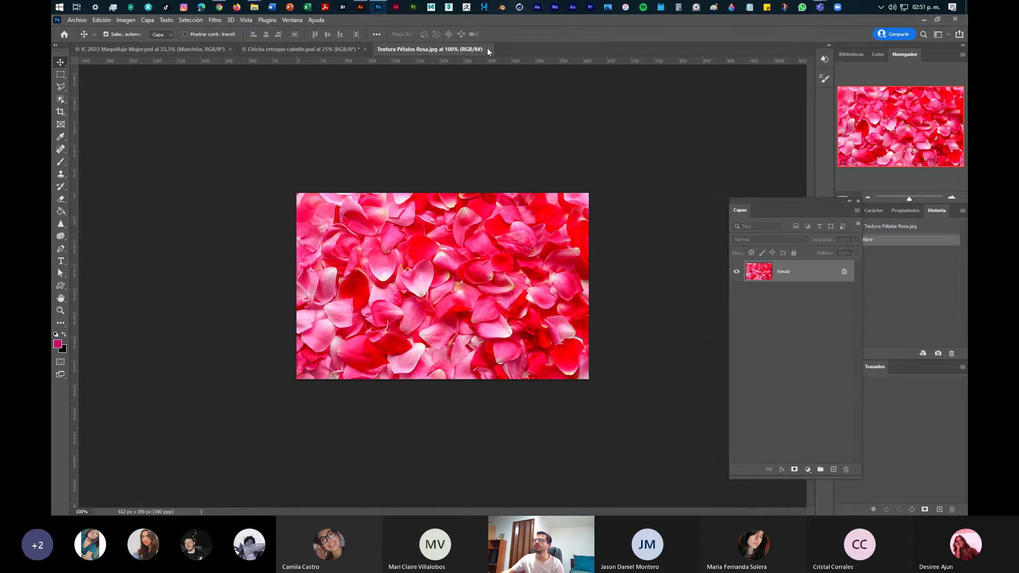
left_click(489, 49)
left_click(329, 47)
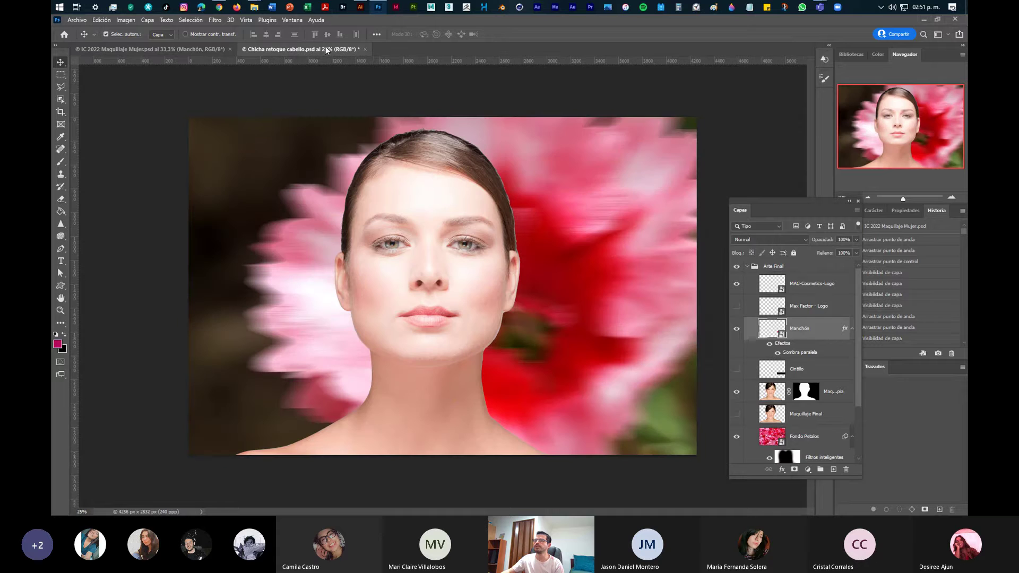
left_click(366, 49)
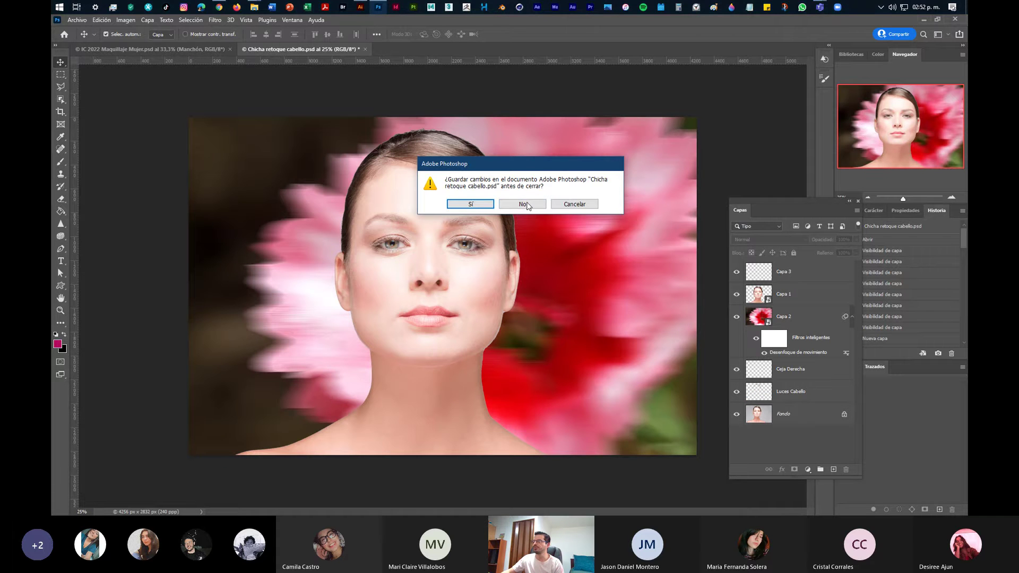
left_click(516, 205)
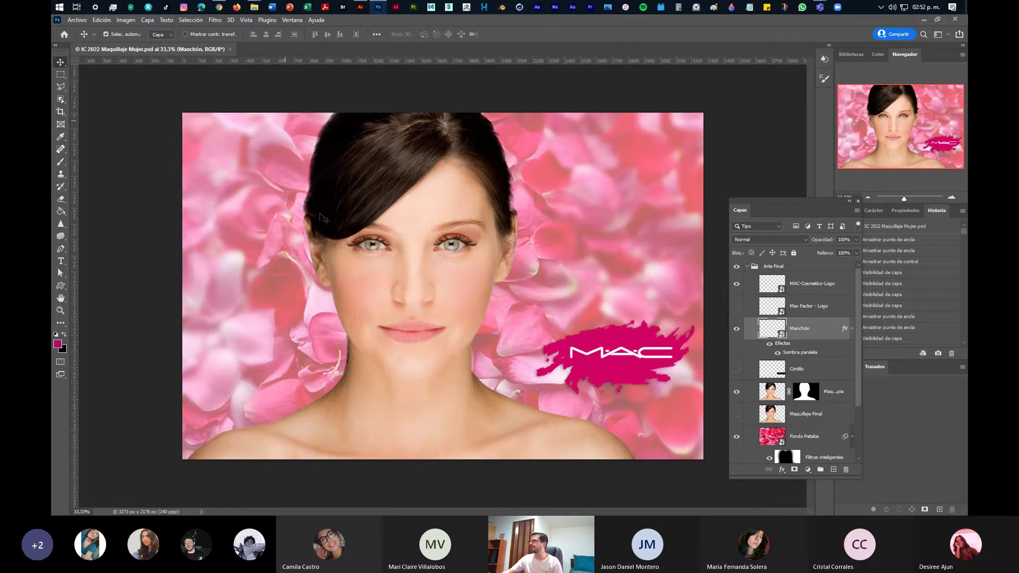
Open WhitenTeeth1.jpg from the Fotos Maquillaje folder with its embedded color profile and duplicate its background layer
left_click(77, 20)
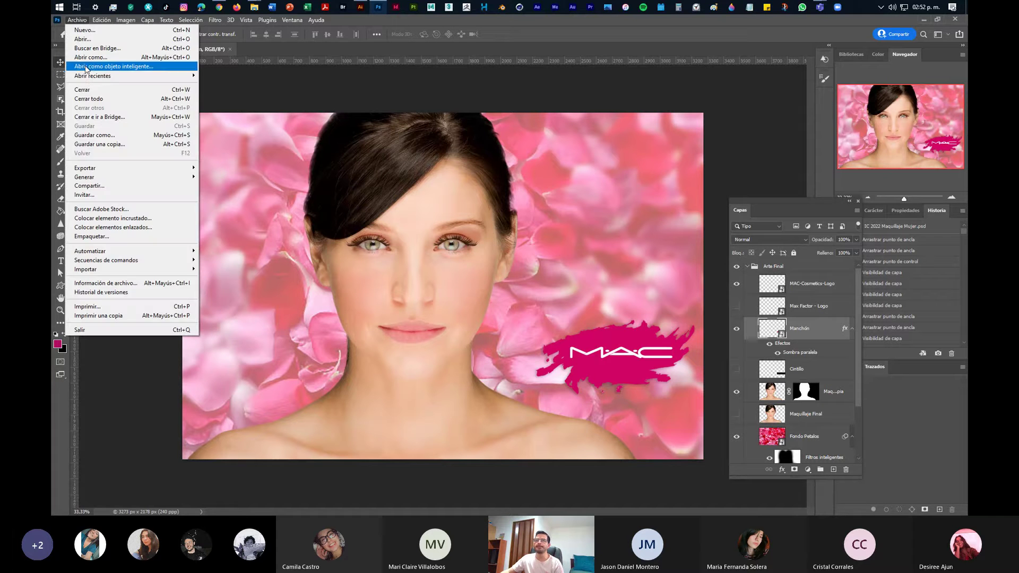
left_click(92, 39)
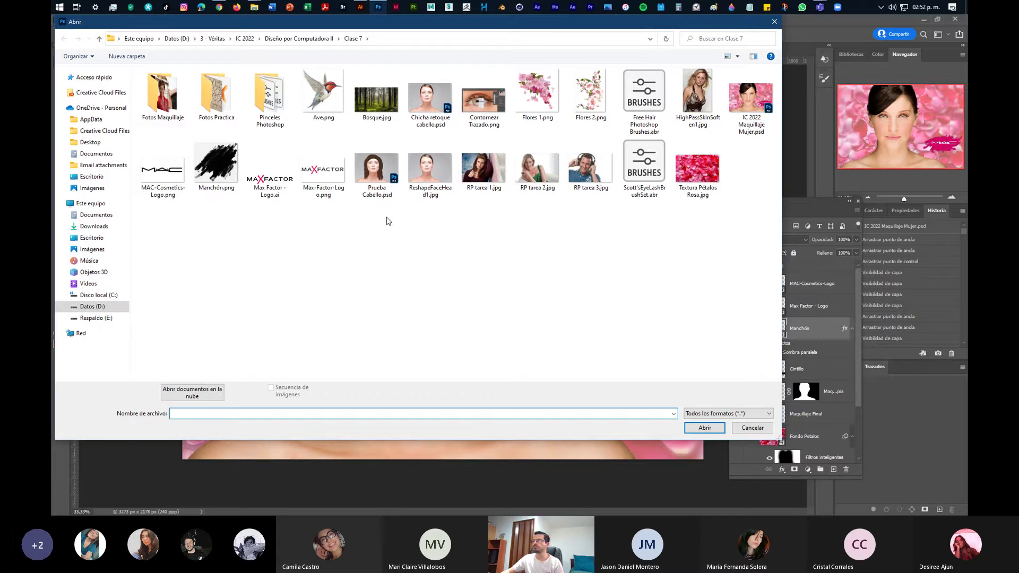
double_click(163, 96)
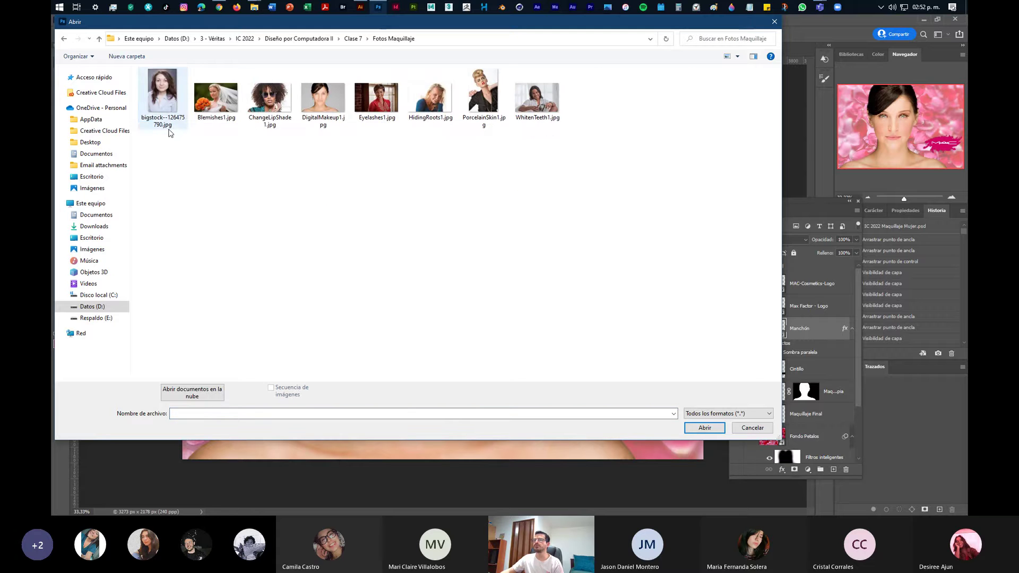
left_click(537, 98)
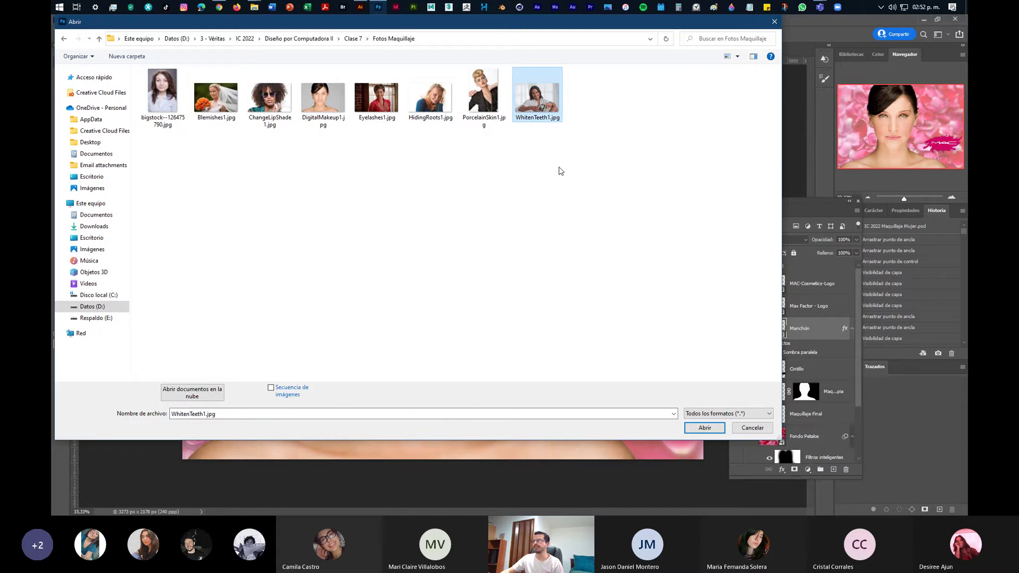
left_click(714, 431)
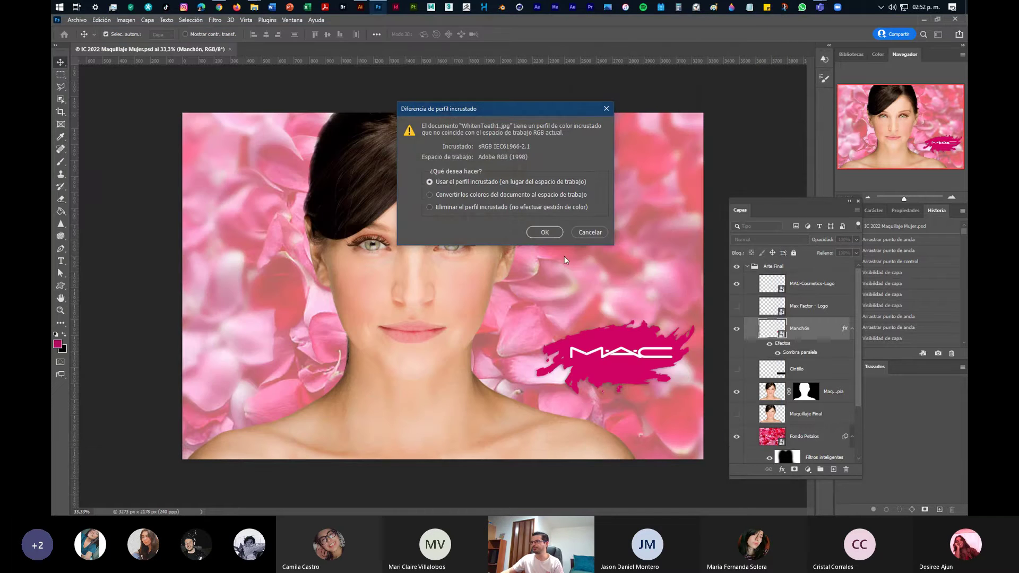
left_click(544, 232)
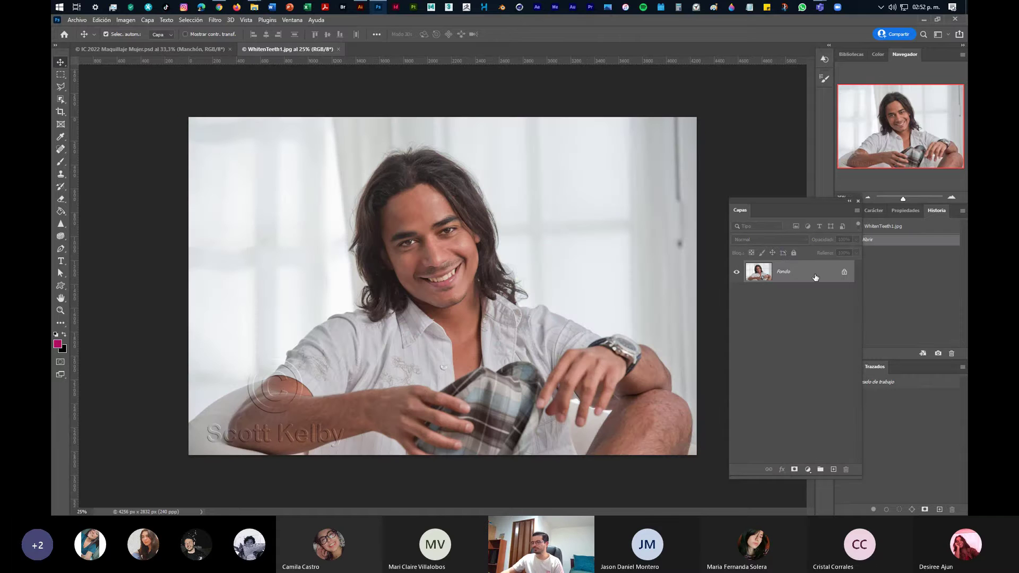
left_click_drag(816, 277, 815, 275)
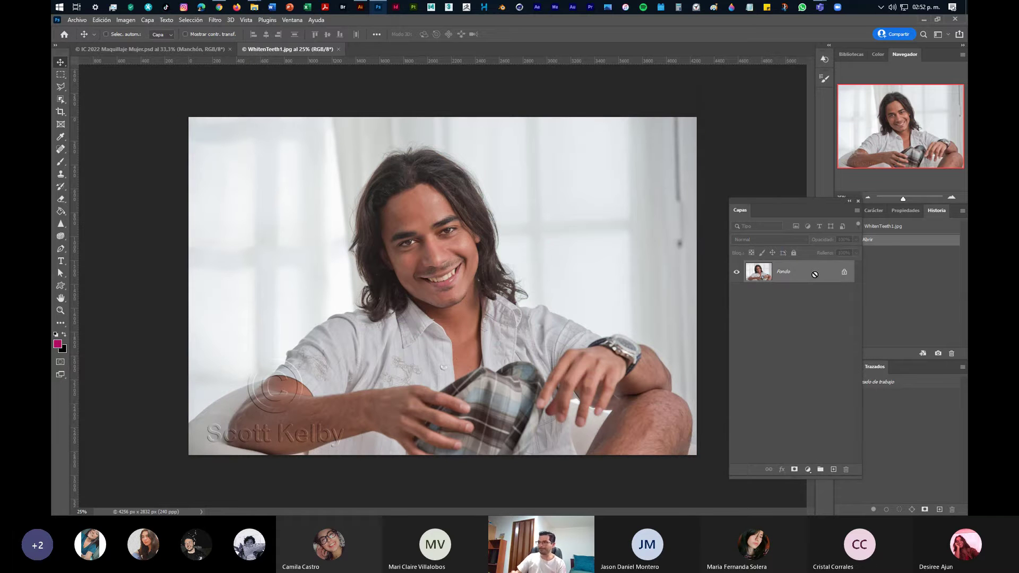
key("ctrl+j")
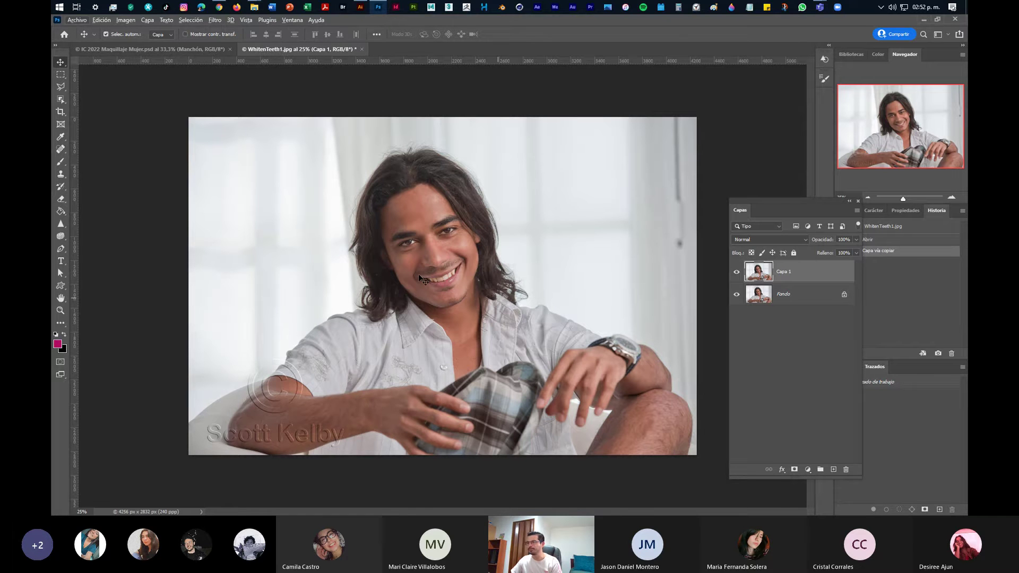
Outline the man's open mouth, enclosing the teeth and inner lip edges, with a closed Polygonal Lasso selection
scroll(445, 298, "up", 1)
scroll(445, 297, "up", 5)
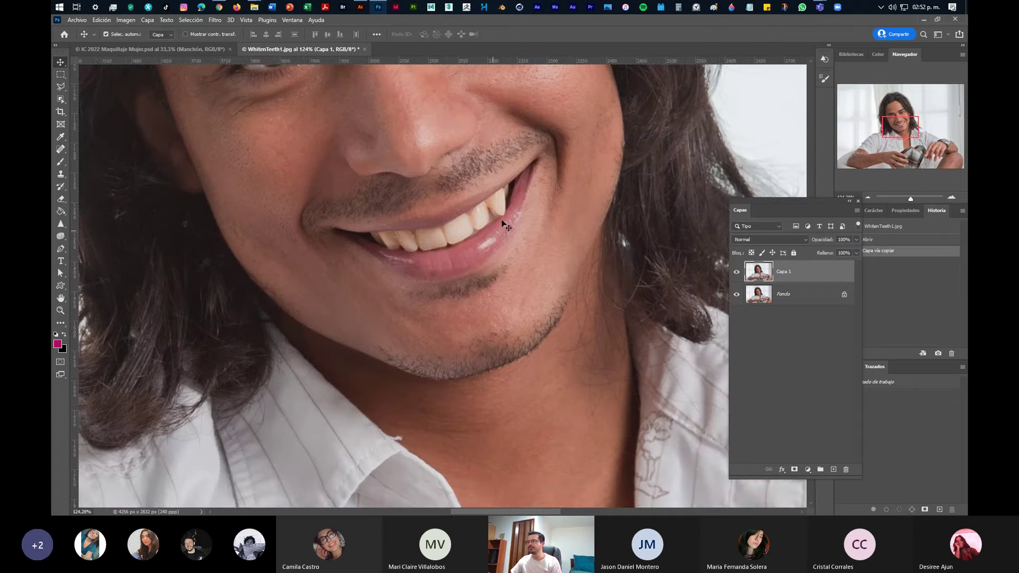
scroll(481, 291, "up", 2)
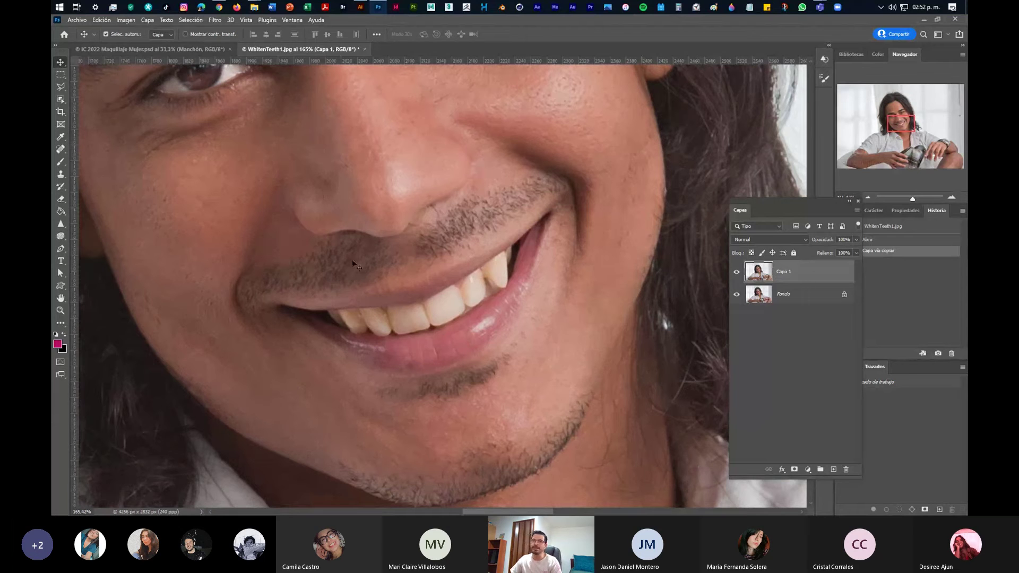
left_click(61, 86)
left_click(87, 97)
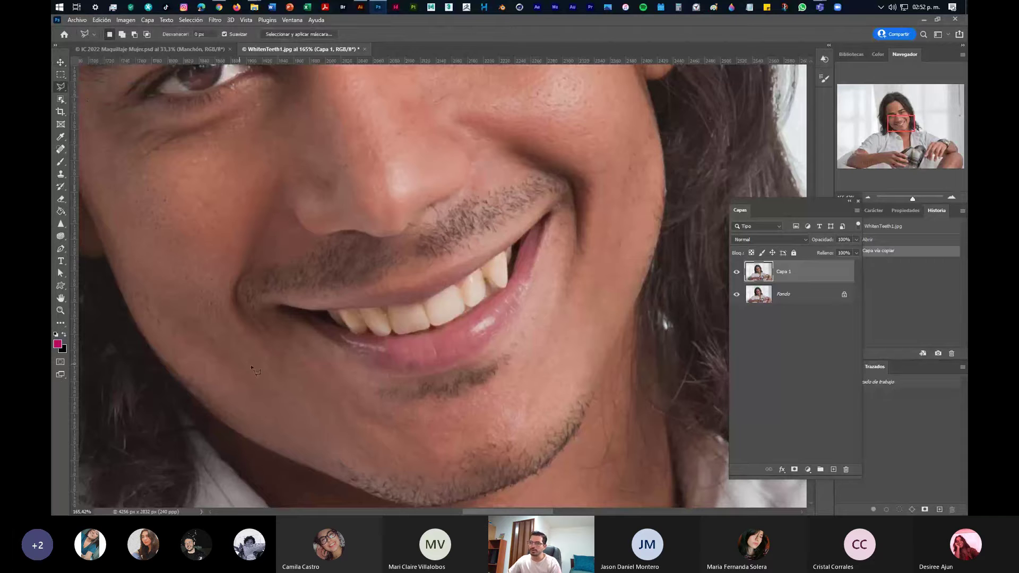
left_click(276, 304)
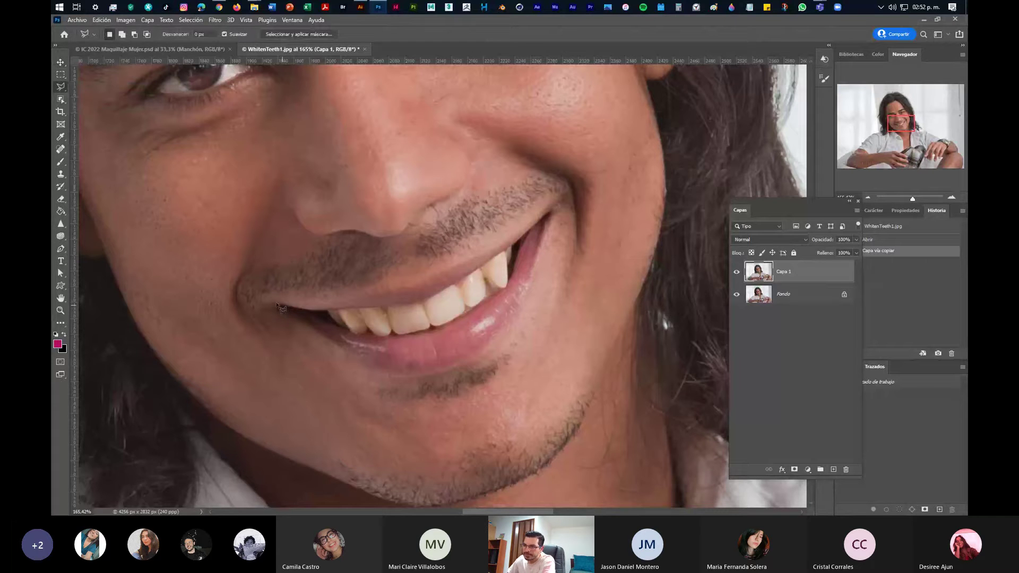
left_click(372, 300)
left_click(457, 274)
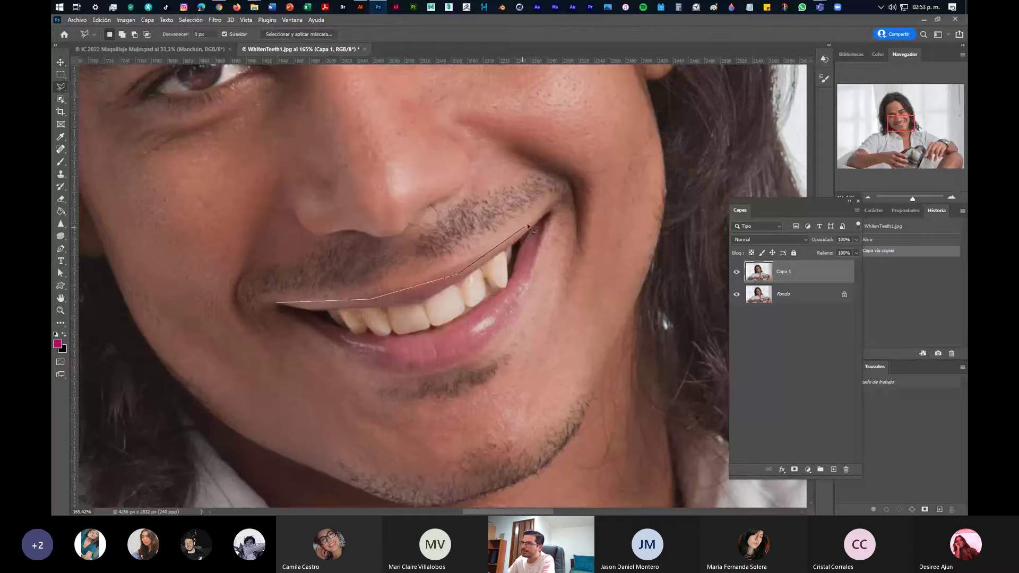
left_click(547, 213)
left_click(509, 311)
left_click(467, 336)
left_click(412, 355)
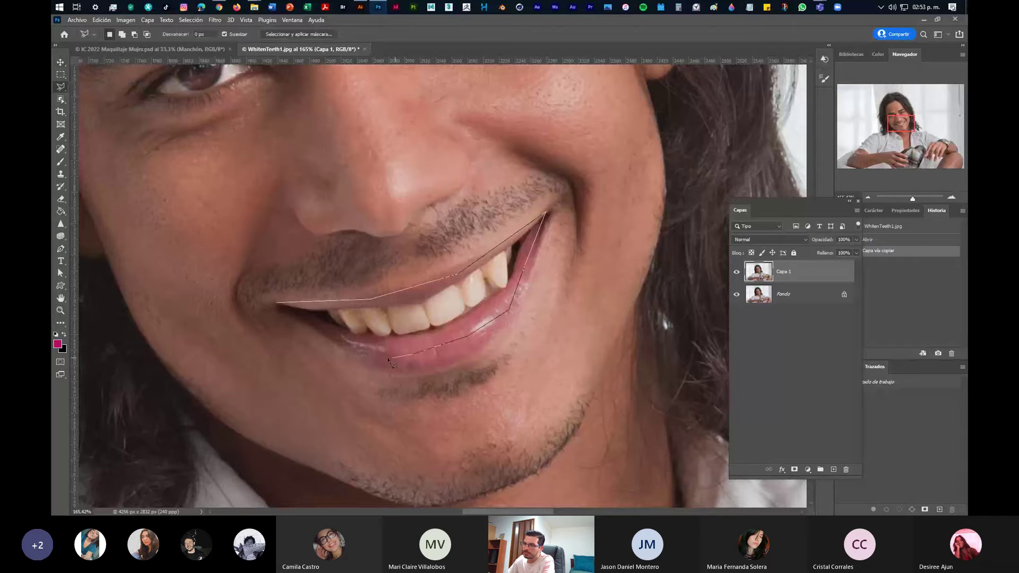
left_click(358, 351)
left_click(277, 304)
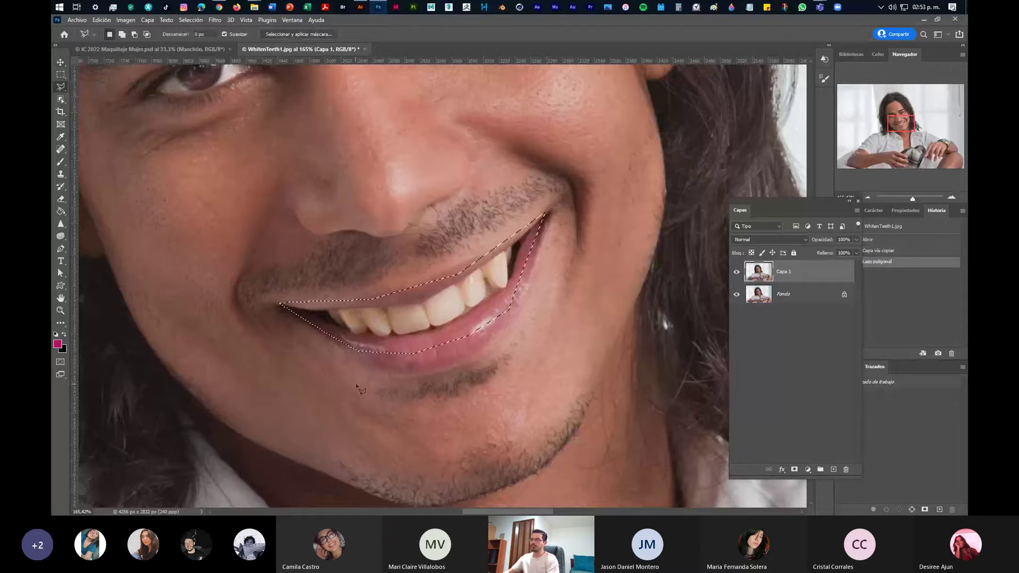
Add a Hue/Saturation (Tono/saturación) adjustment layer above Capa 1, masked to the mouth selection
left_click(833, 470)
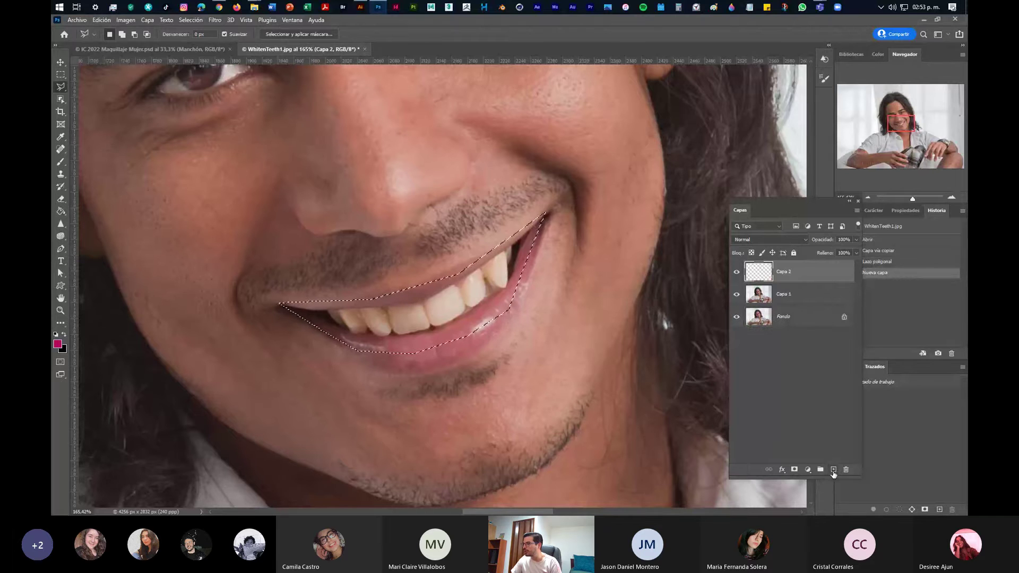
key("ctrl+z")
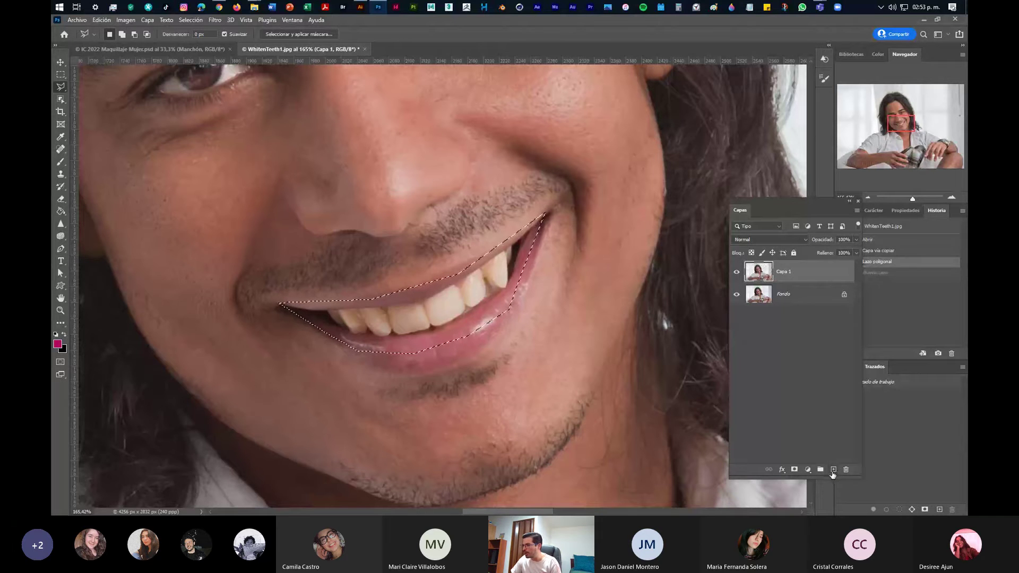
left_click(807, 470)
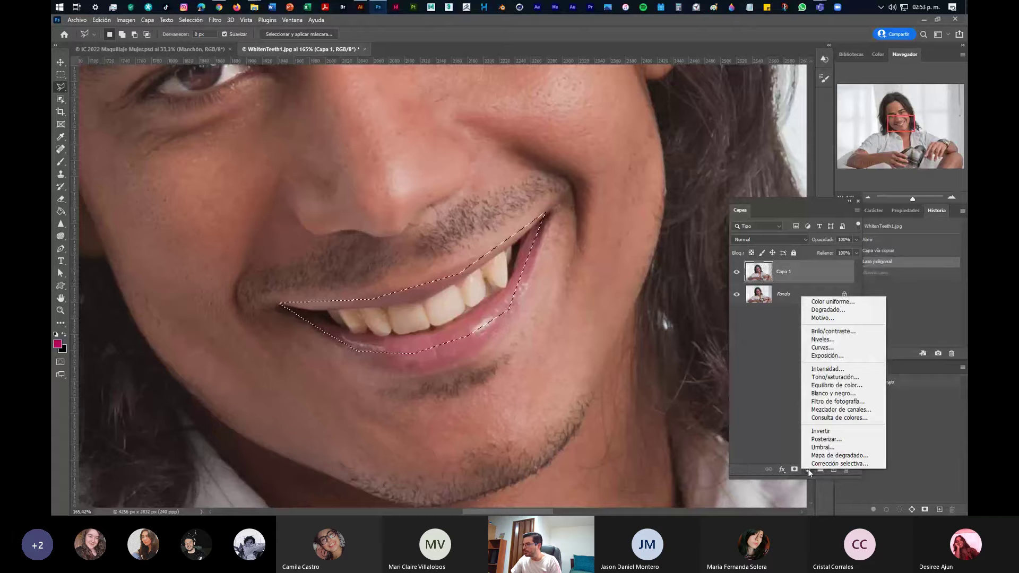
left_click(833, 376)
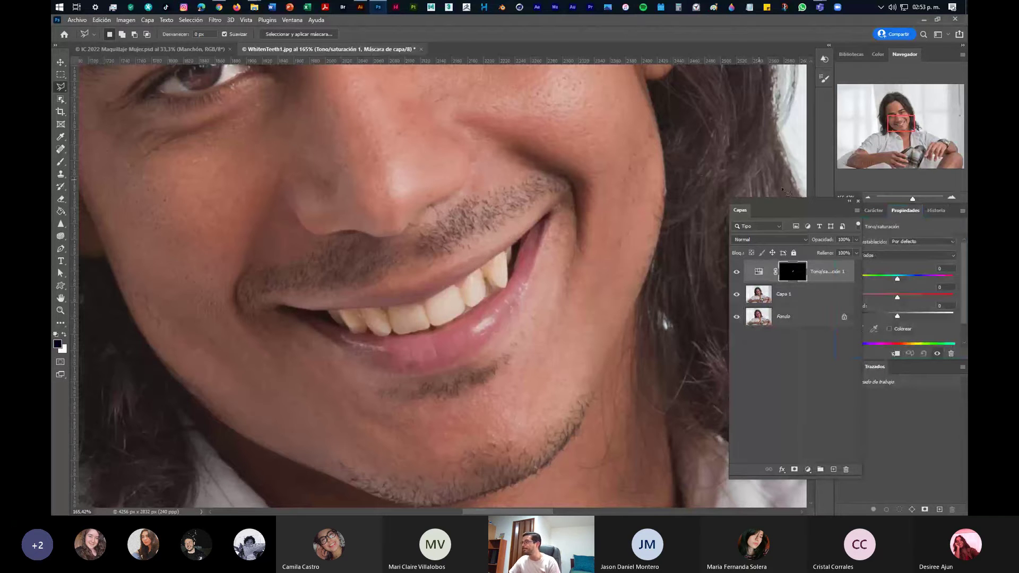
Set the adjustment layer's Yellows (Amarillos) to saturation -100 and lightness +100 to whiten the teeth
left_click_drag(850, 198, 124, 112)
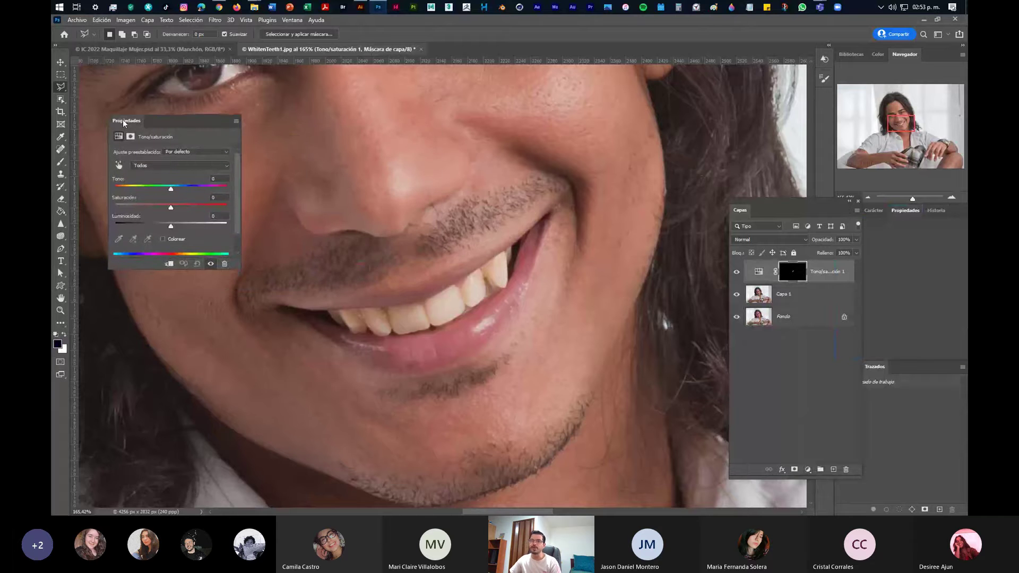
left_click(148, 166)
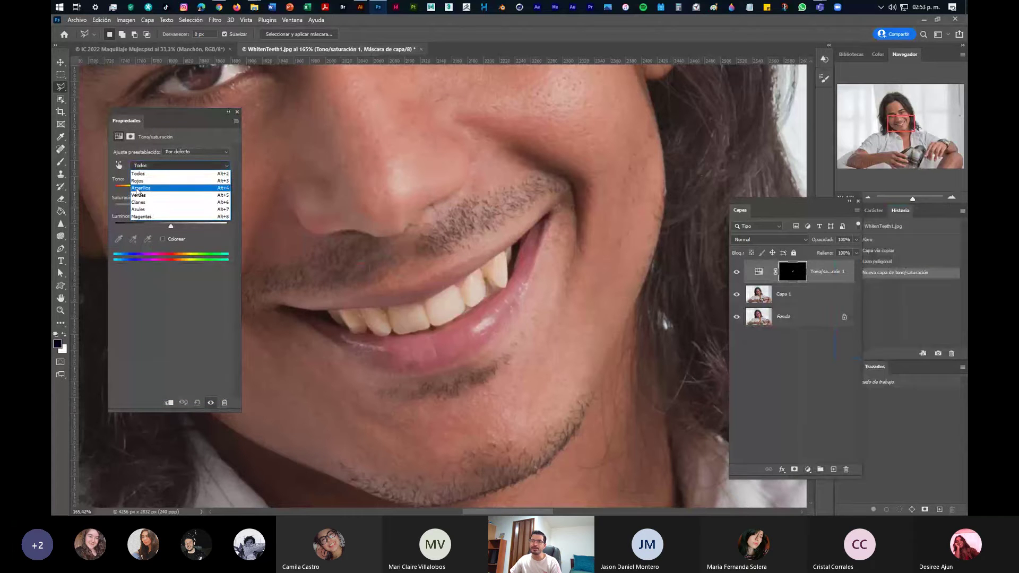
left_click(137, 191)
left_click_drag(171, 207, 111, 209)
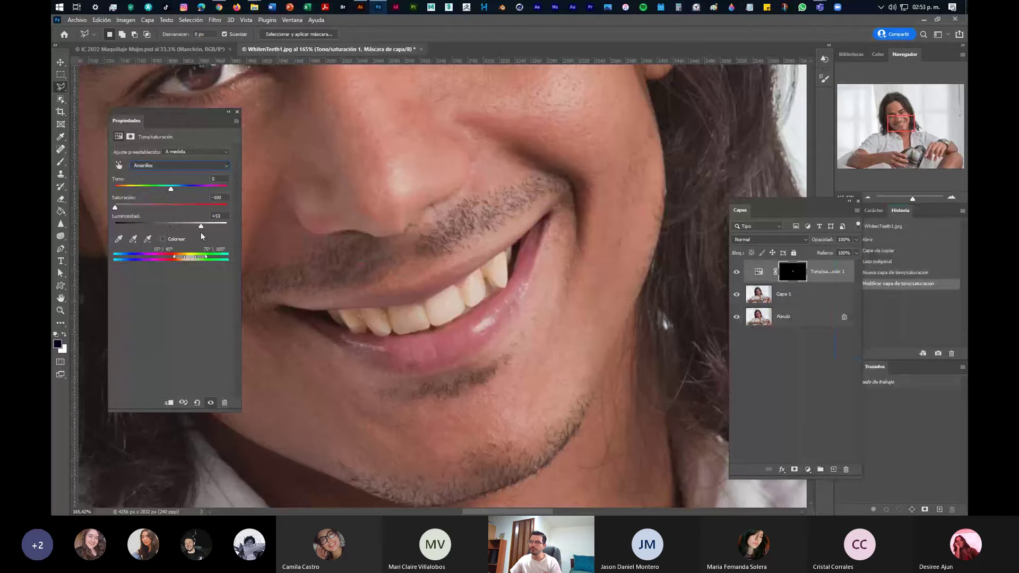
left_click_drag(214, 234, 208, 235)
left_click_drag(221, 225, 222, 225)
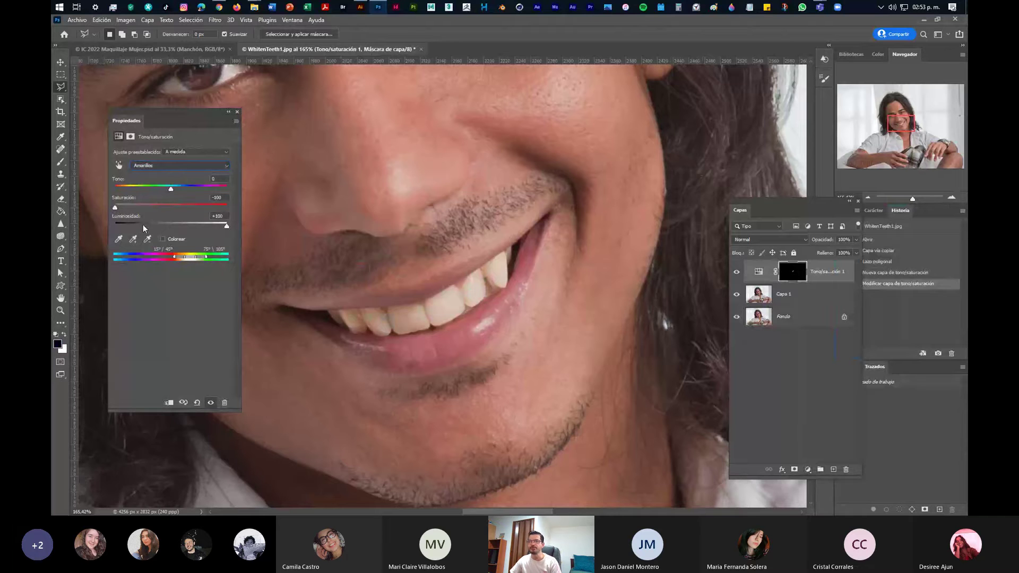
left_click_drag(115, 207, 185, 209)
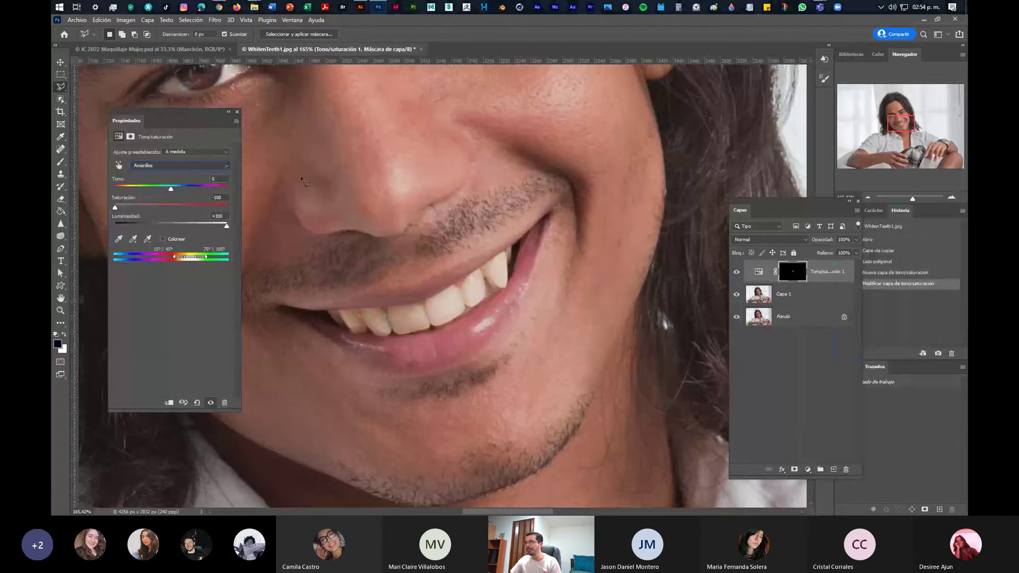
left_click_drag(180, 112, 902, 239)
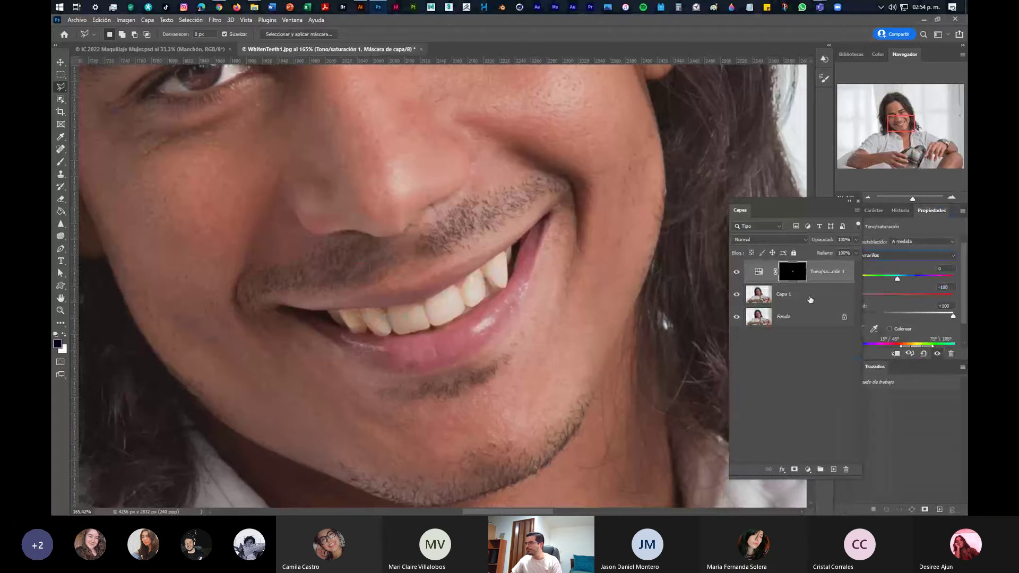
Merge the Hue/Saturation adjustment layer with Capa 1 and hide the Fondo layer
left_click(810, 300)
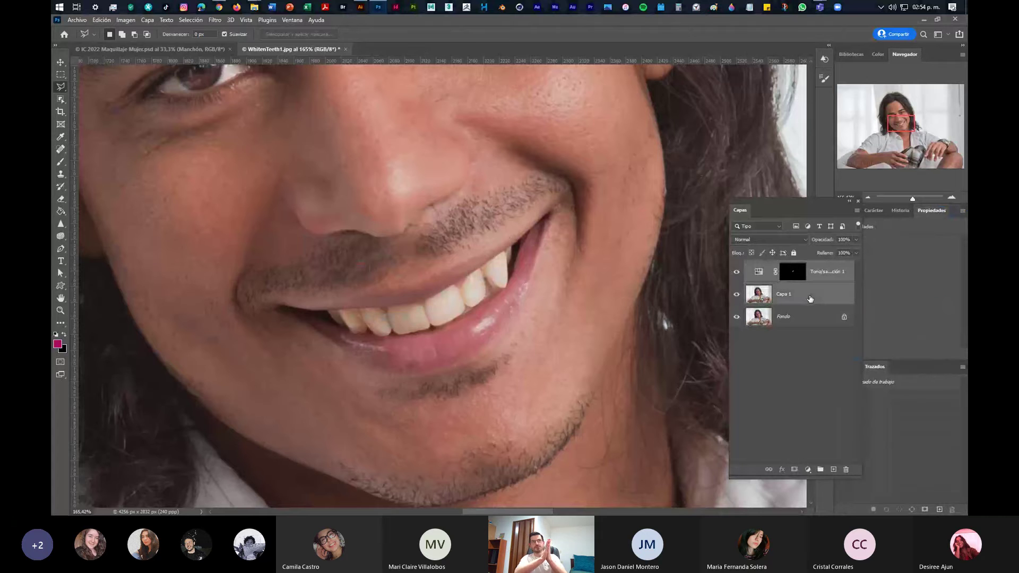
key("ctrl+e")
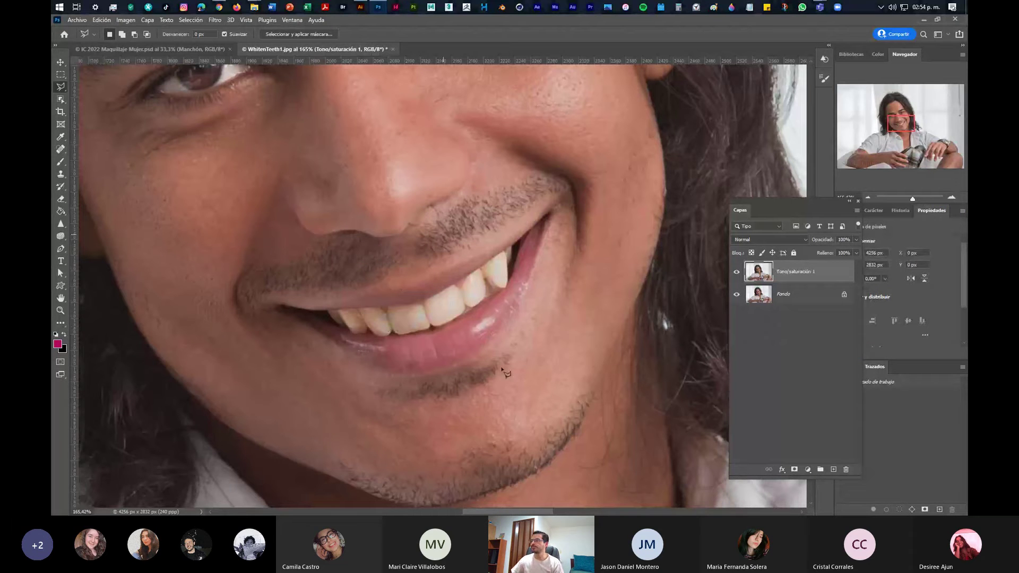
left_click(737, 295)
Open the Liquify (Licuar) filter on the merged layer to work on the teeth
left_click(214, 20)
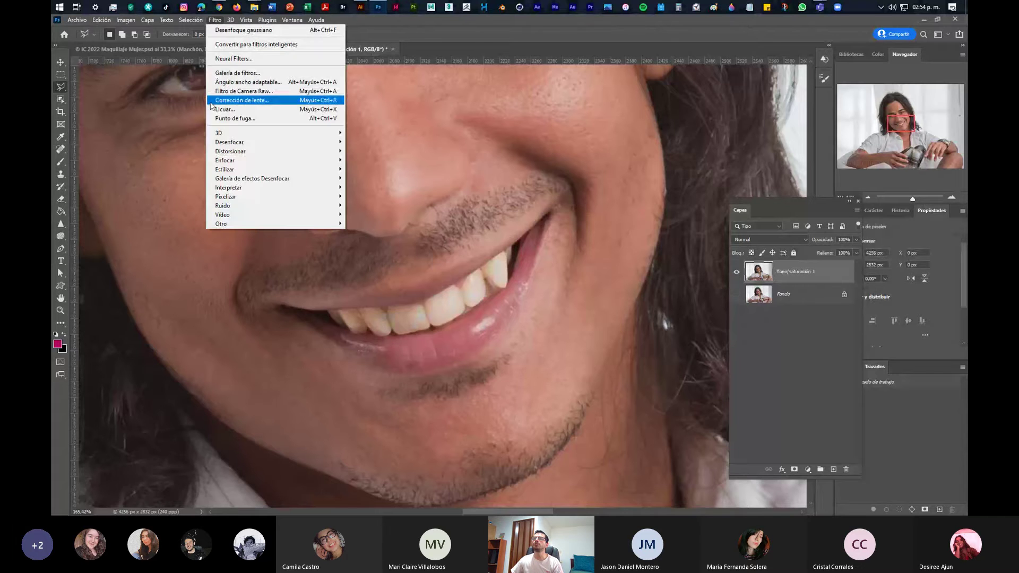
left_click(250, 110)
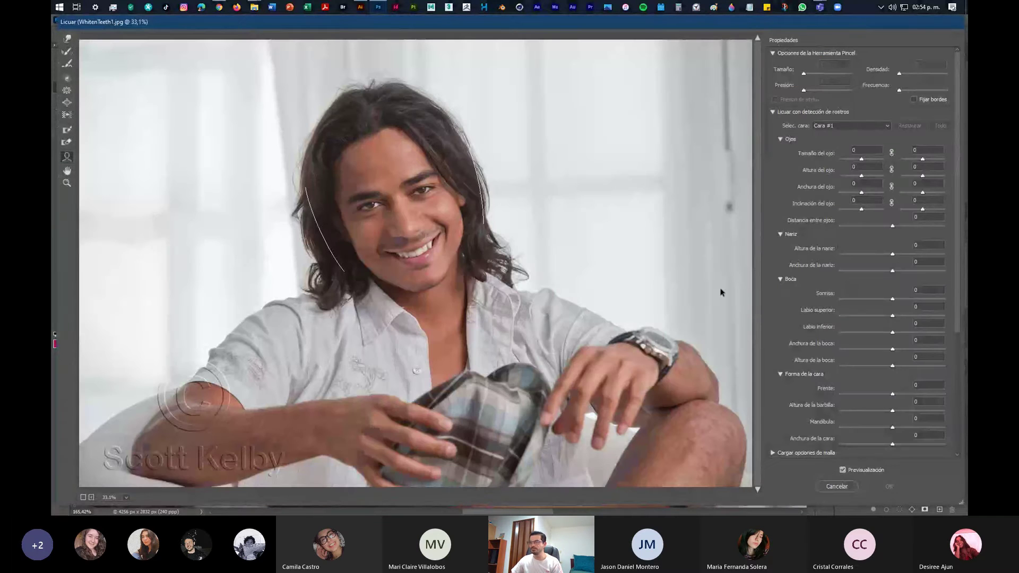
left_click(67, 182)
left_click(423, 250)
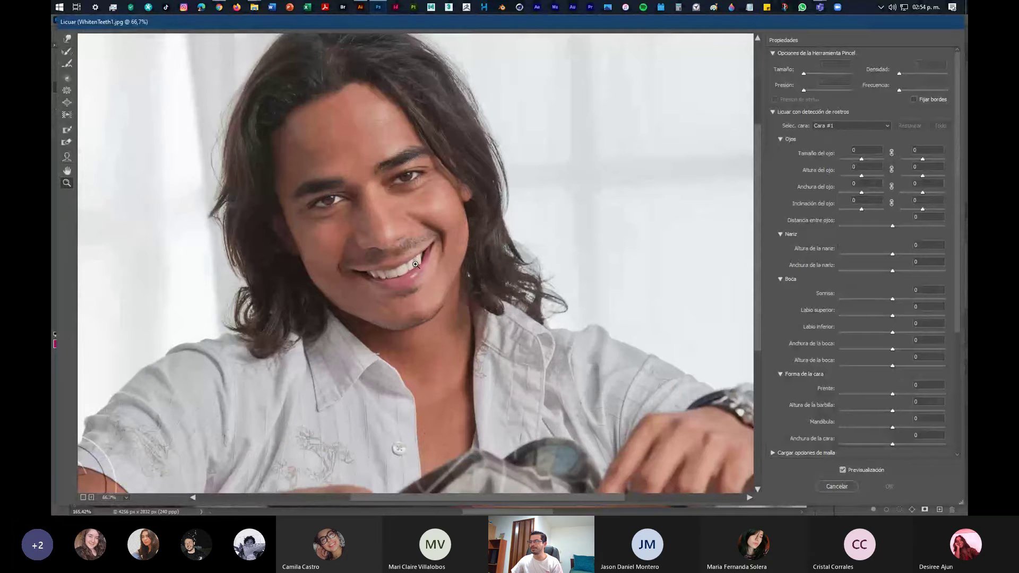
left_click(416, 265)
left_click(381, 303)
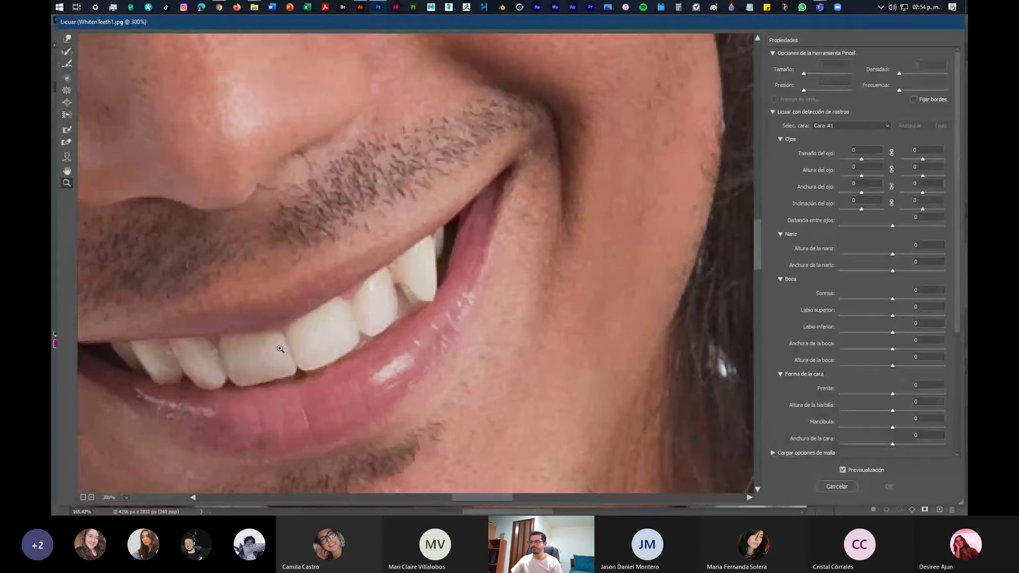
Set up Liquify's Forward Warp brush with a size of 30 and a pressure of 50
left_click(67, 40)
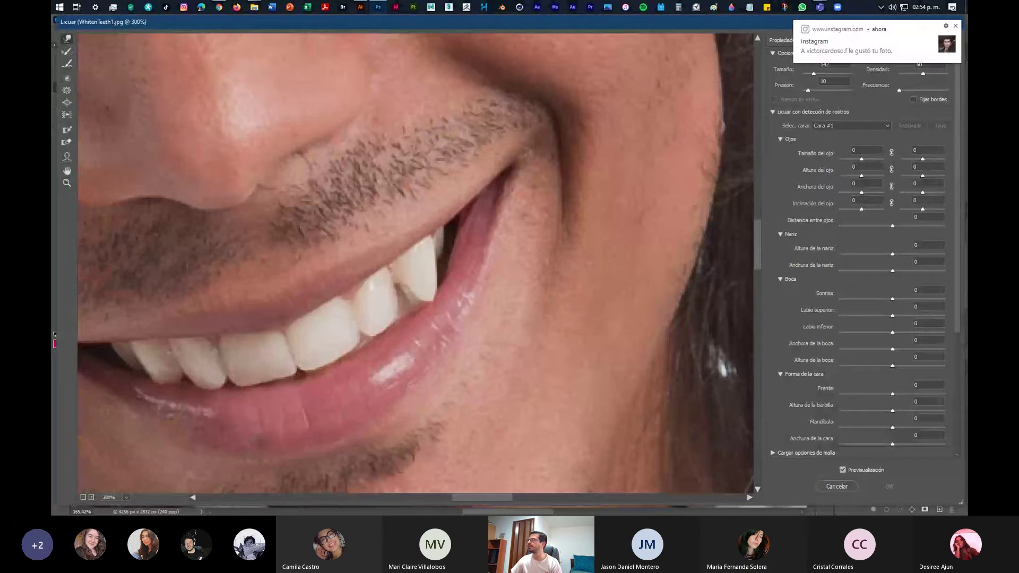
left_click(955, 25)
double_click(832, 64)
type("50")
key("Tab")
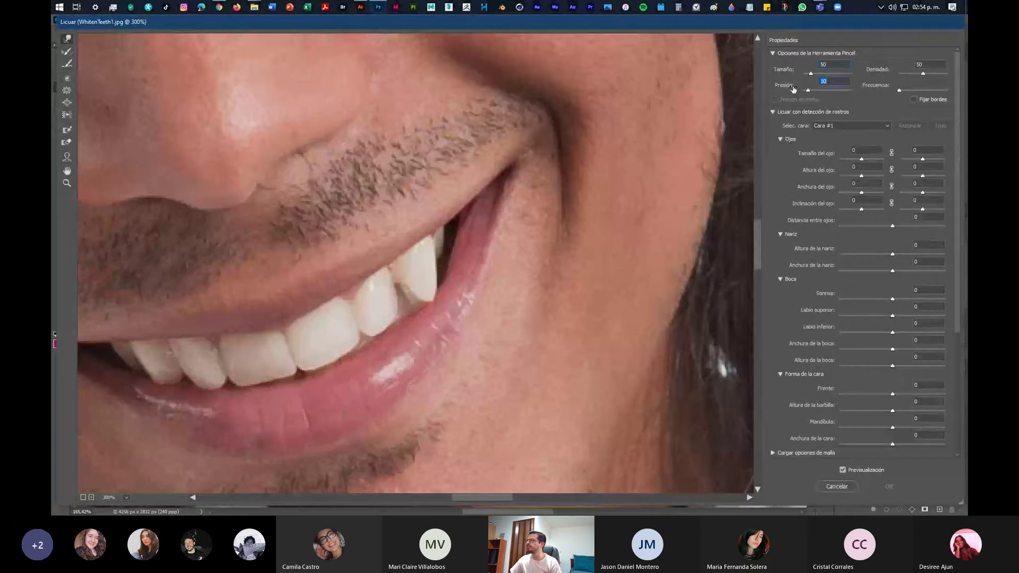
left_click_drag(808, 90, 828, 91)
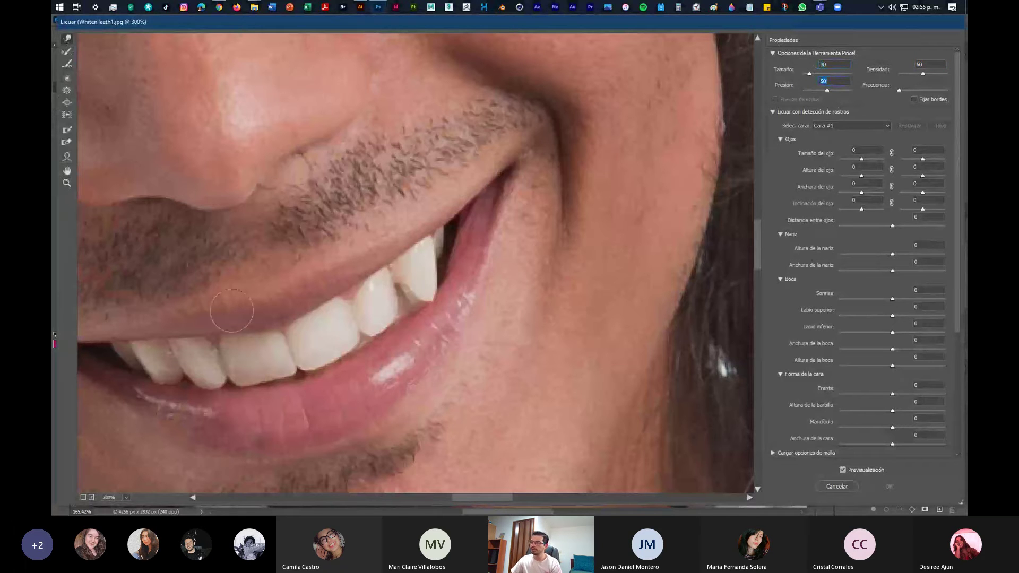
Try to reshape the pointed canine and the tooth beside it with the Forward Warp brush
left_click_drag(416, 294, 388, 312)
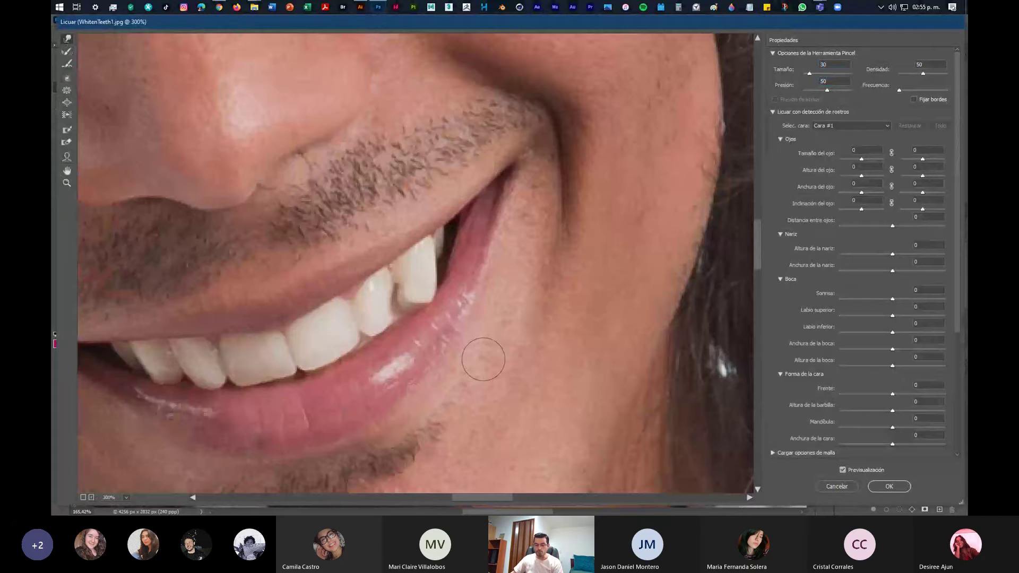
key("ctrl+space")
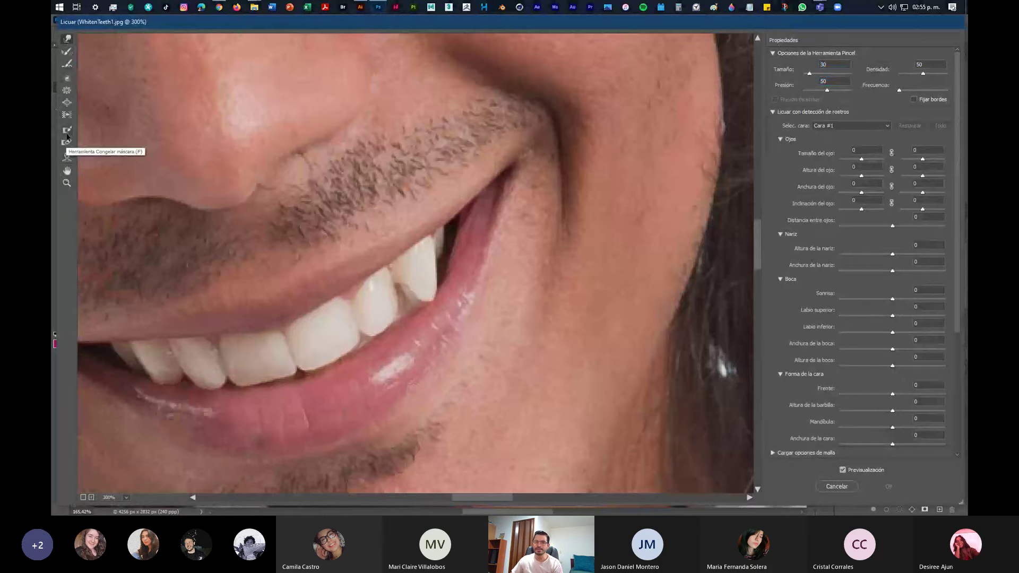
key("super+plus")
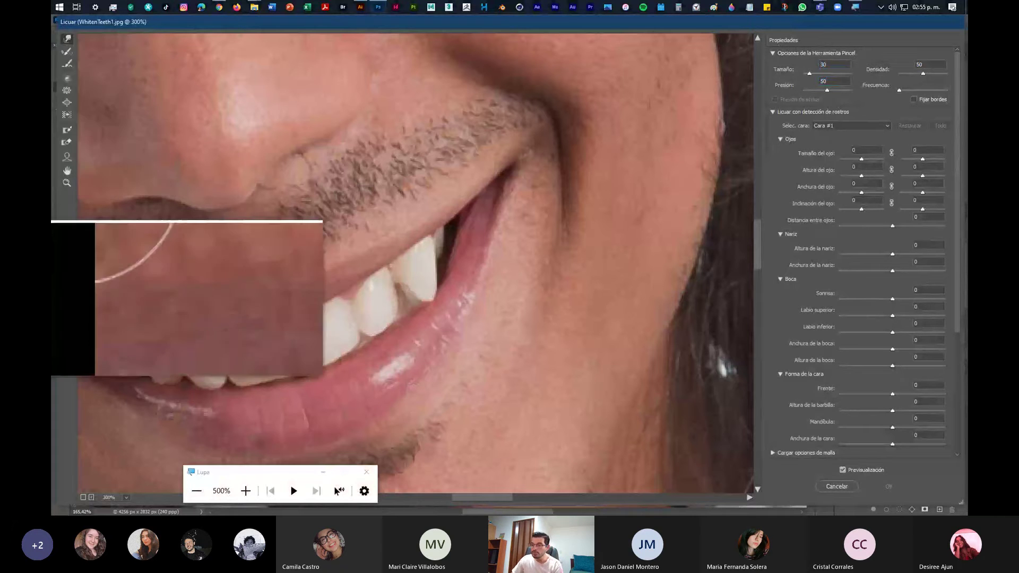
left_click(372, 481)
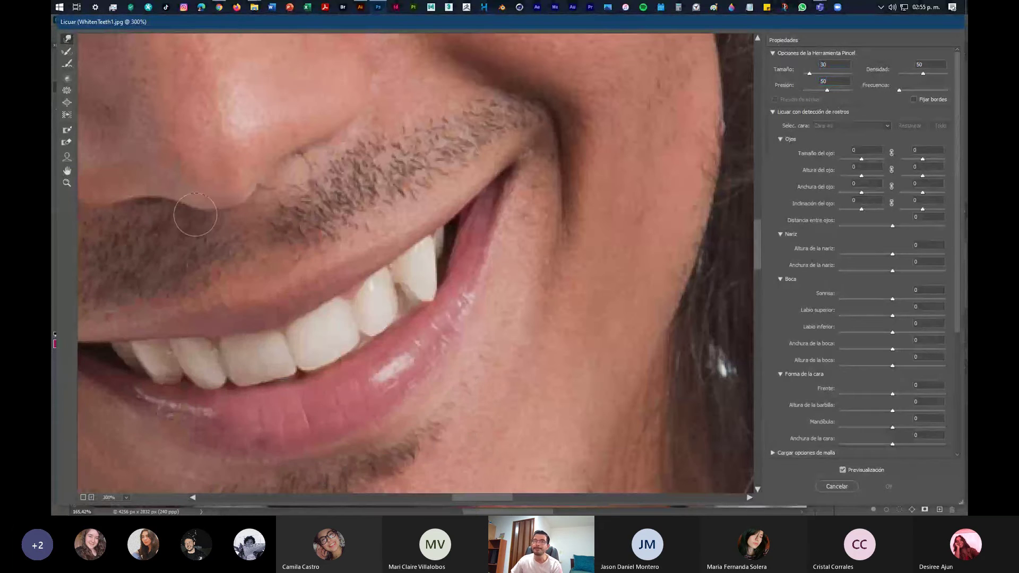
Freeze the tooth beside the pointed canine and the upper lip edge above both teeth with the Freeze Mask tool
left_click(66, 130)
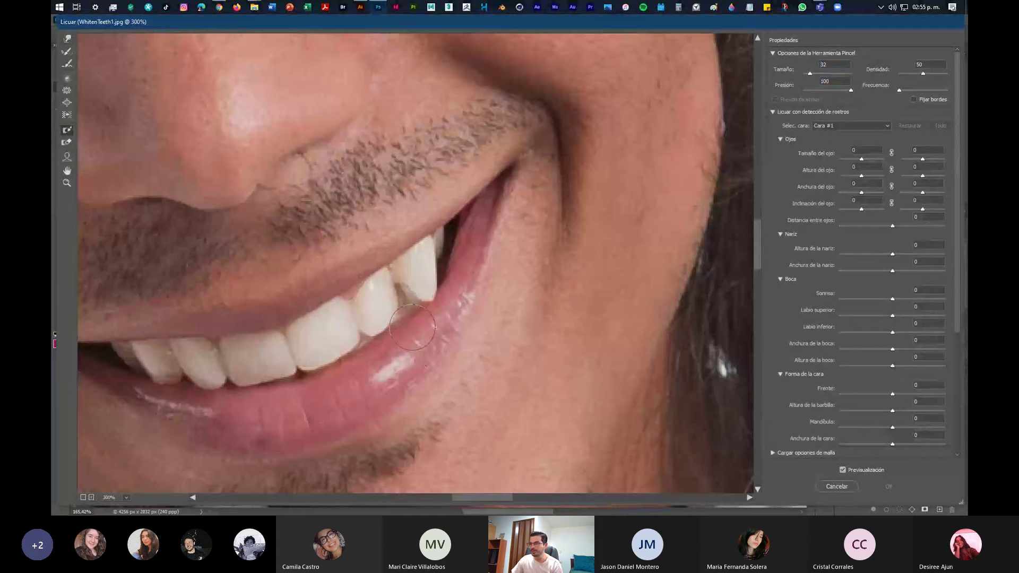
left_click_drag(360, 257, 393, 343)
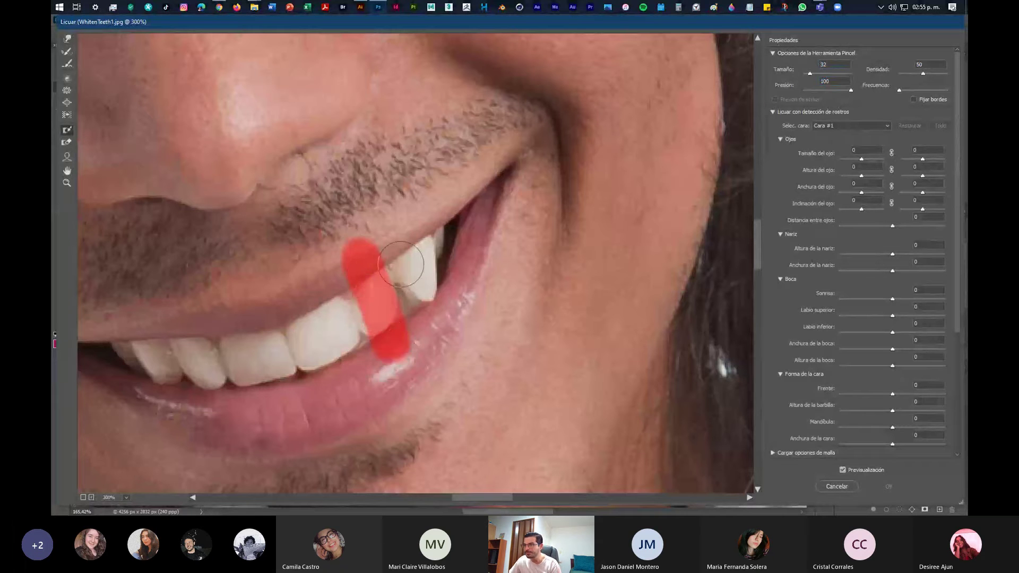
left_click_drag(365, 250, 427, 219)
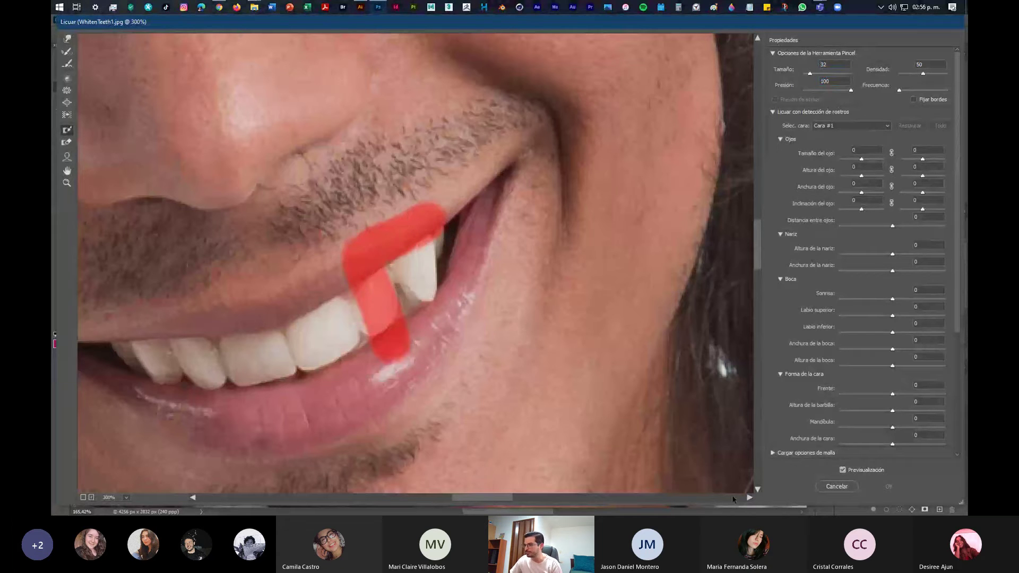
left_click(67, 183)
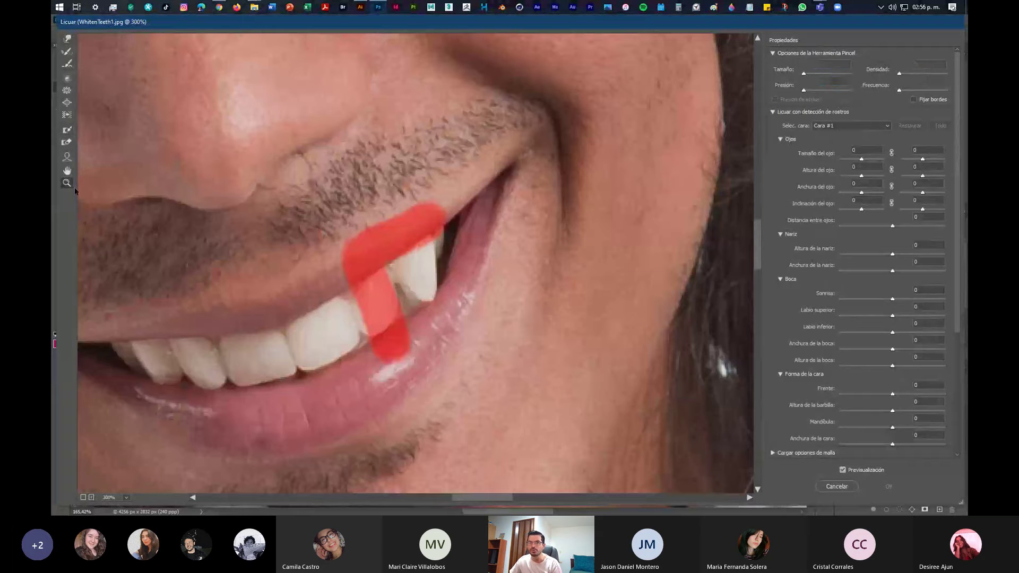
left_click(404, 322)
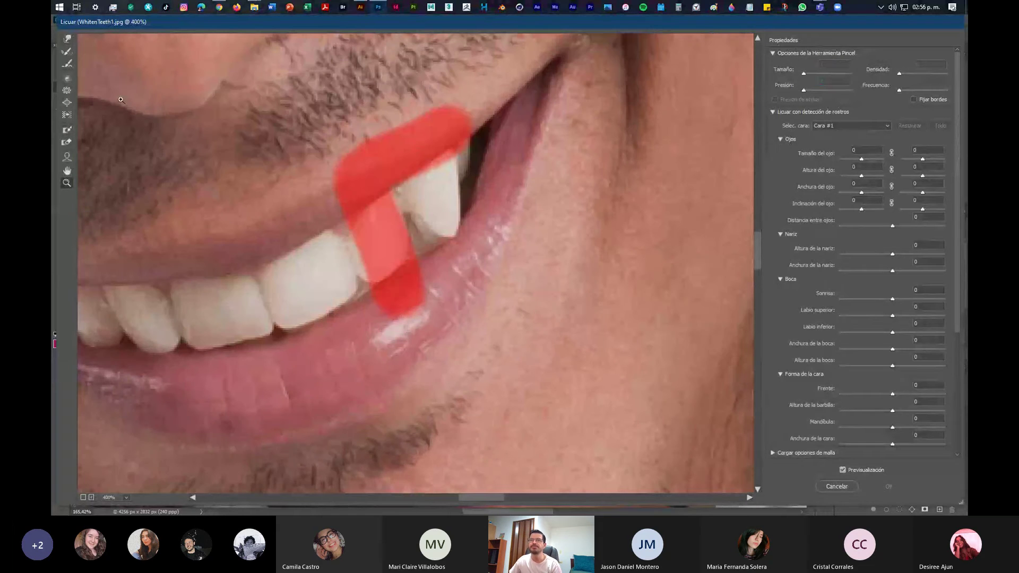
Touch up the freeze mask over the tooth beside the pointed canine, and undo an extra mask stroke above the upper lip
left_click(67, 130)
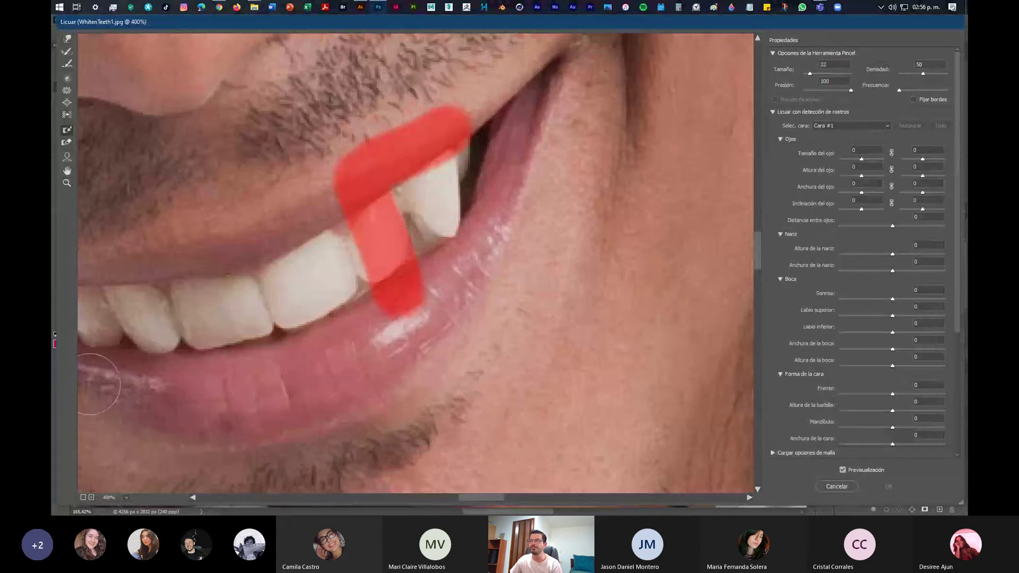
mouse_move(368, 188)
left_mouse_down()
mouse_move(397, 307)
mouse_move(375, 244)
left_mouse_up()
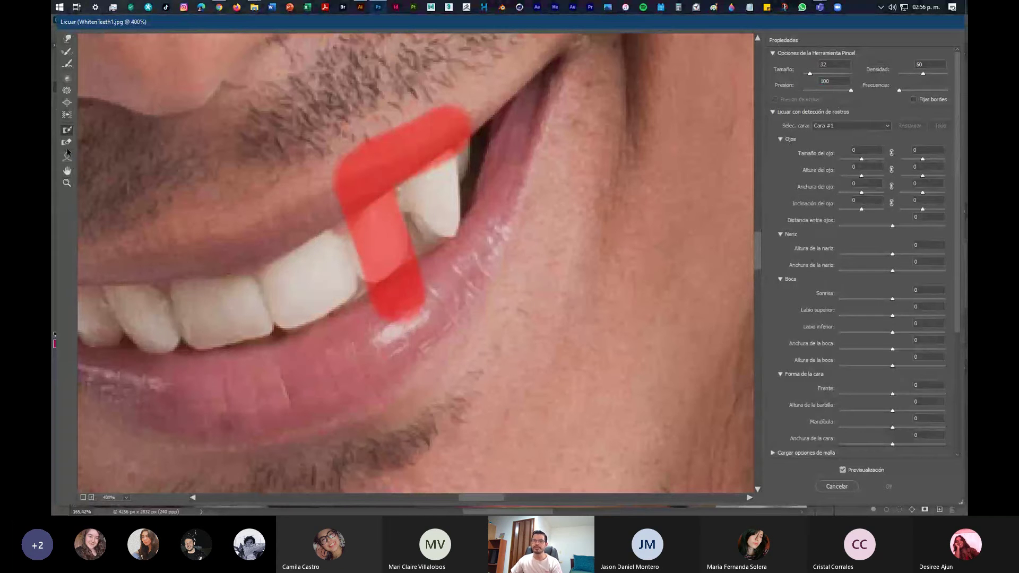
mouse_move(471, 99)
left_mouse_down()
mouse_move(448, 69)
mouse_move(414, 101)
left_mouse_up()
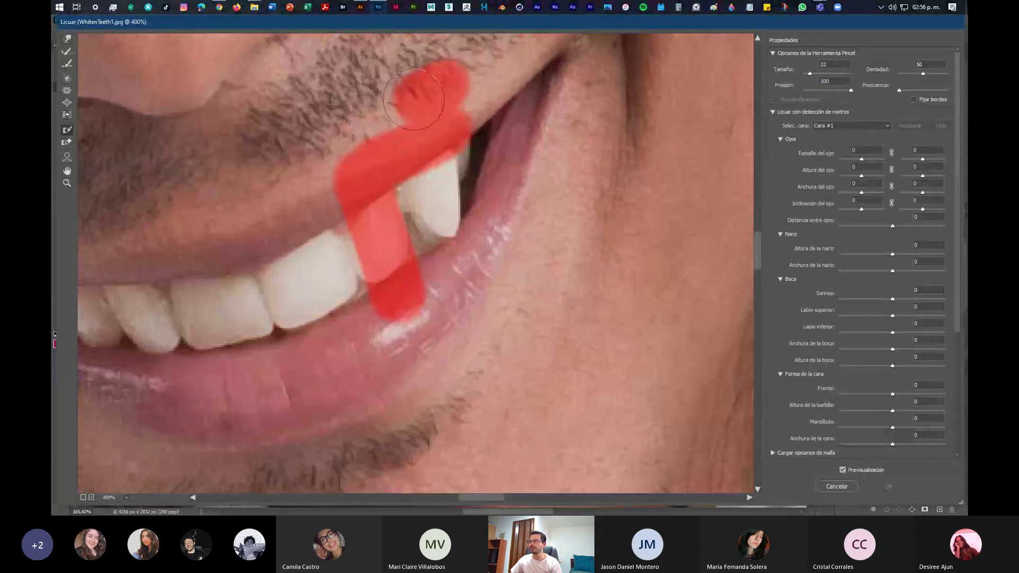
key("ctrl+alt+z")
Trim the freeze mask's outer ends near the mouth corner and on the lower lip with the Thaw Mask tool at size 50
left_click(67, 142)
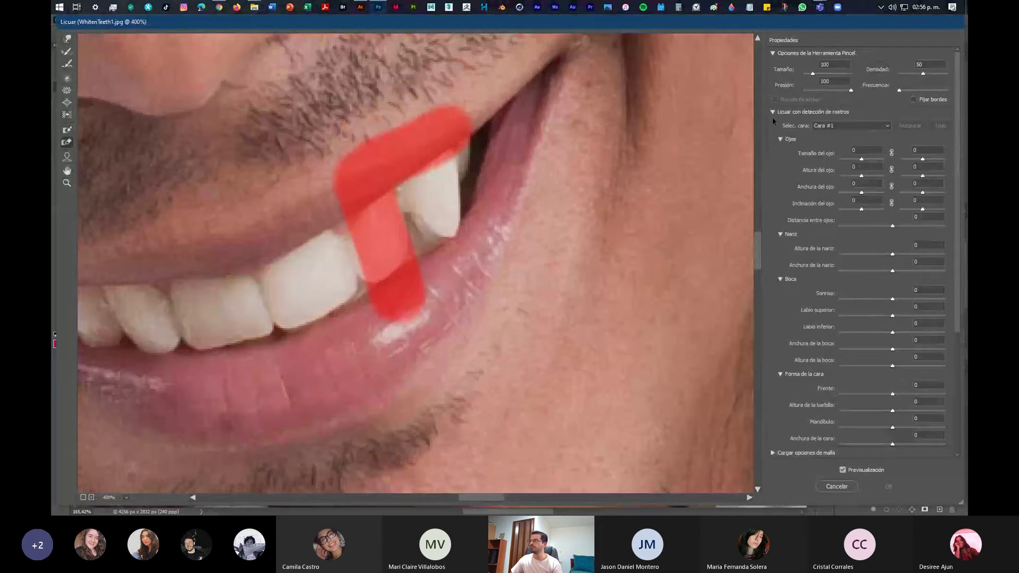
double_click(831, 64)
type("50")
key("Tab")
left_click(499, 129)
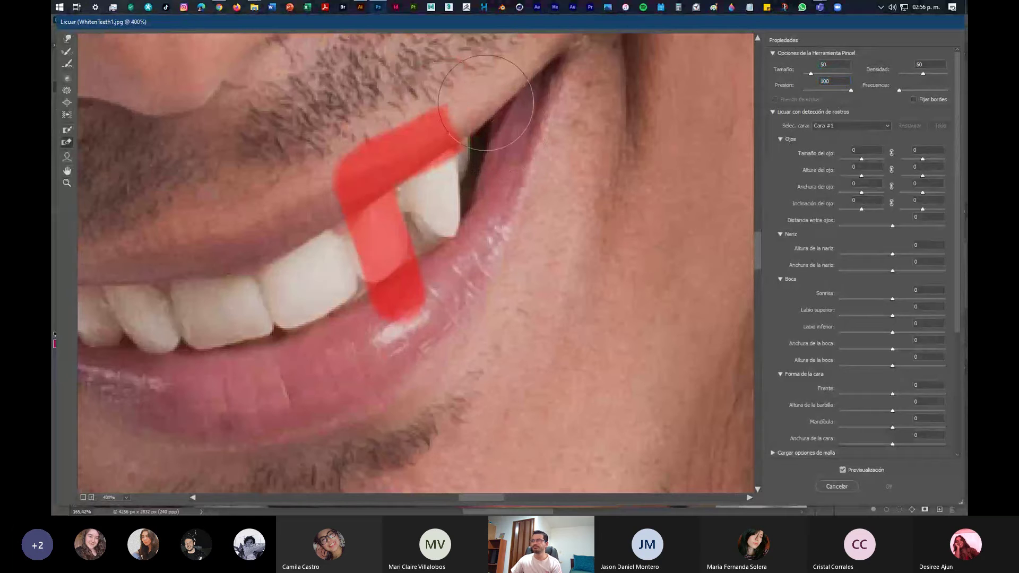
mouse_move(457, 340)
left_mouse_down()
mouse_move(416, 309)
mouse_move(408, 334)
mouse_move(412, 318)
mouse_move(435, 324)
left_mouse_up()
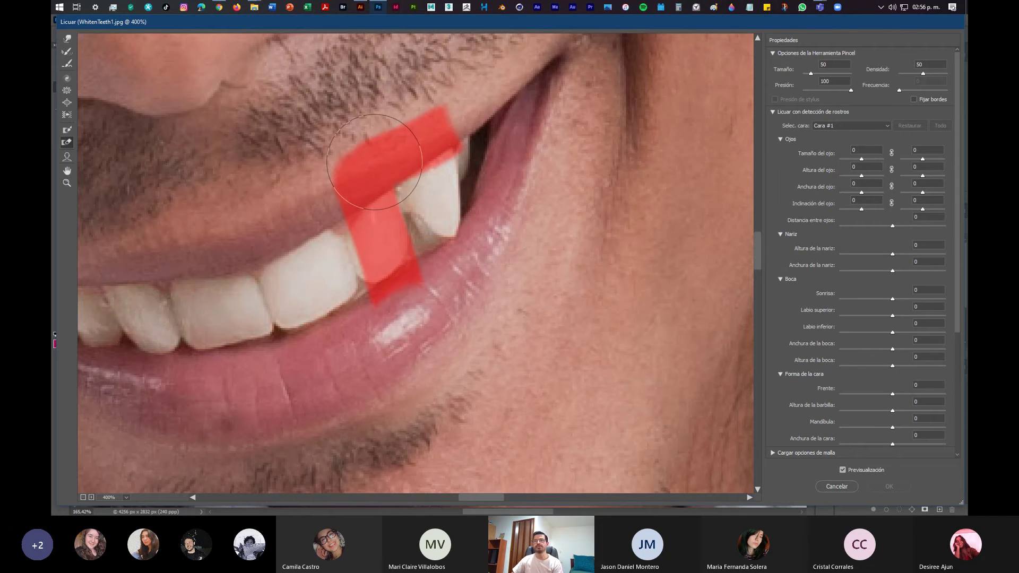
Lengthen and round the pointed canine with the Forward Warp brush at size 20, and apply the Liquify filter
left_click(65, 39)
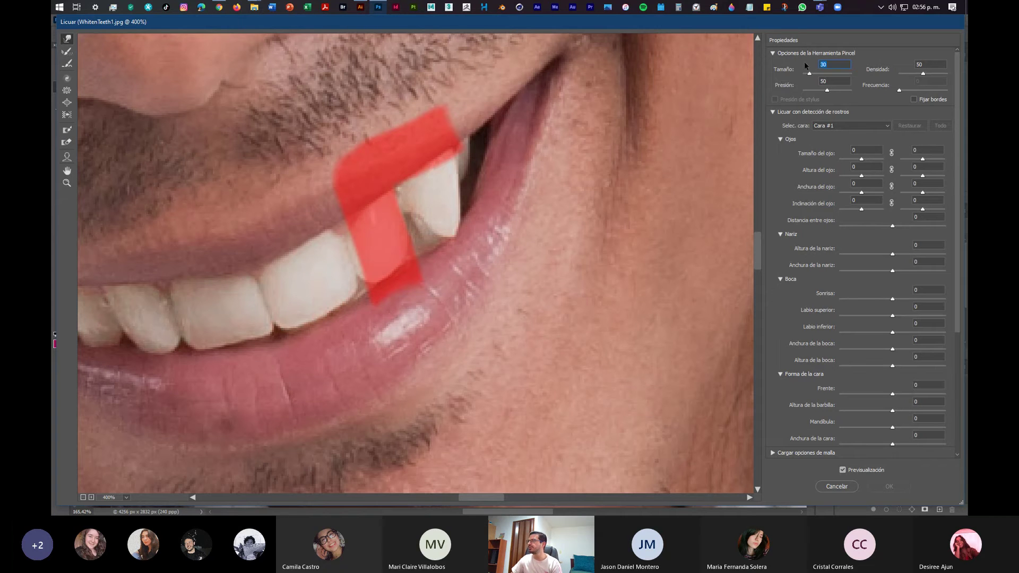
type("20")
key("Tab")
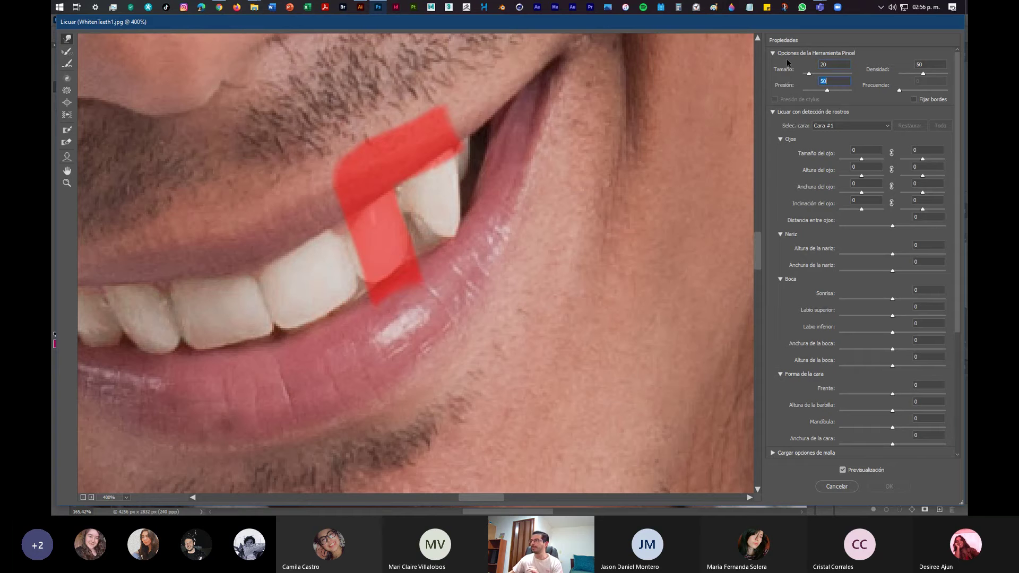
left_click(429, 221)
mouse_move(429, 222)
left_mouse_down()
mouse_move(432, 209)
mouse_move(414, 213)
mouse_move(420, 241)
mouse_move(428, 210)
mouse_move(423, 220)
mouse_move(437, 213)
mouse_move(431, 234)
mouse_move(473, 249)
mouse_move(456, 227)
mouse_move(445, 265)
left_mouse_up()
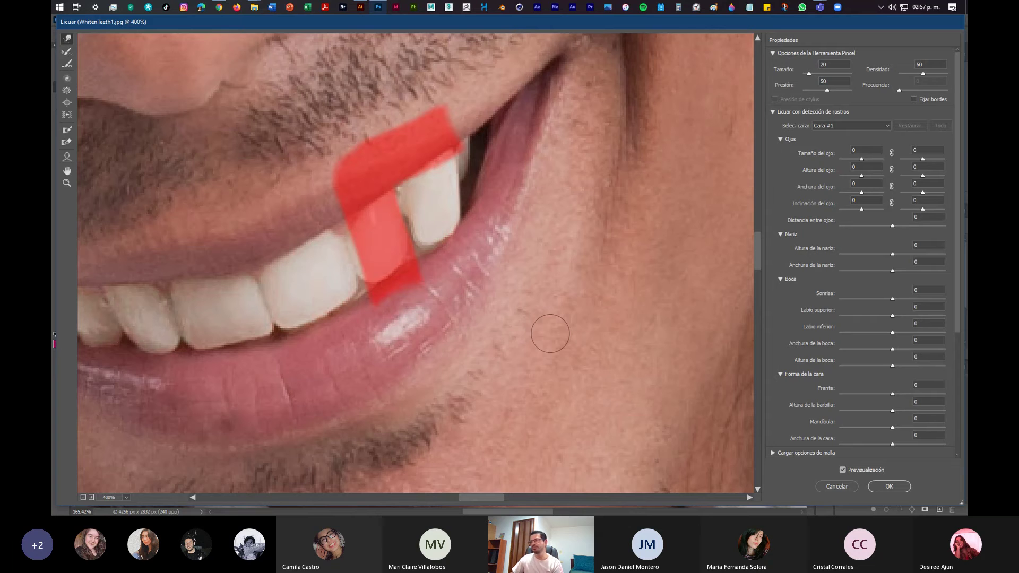
mouse_move(435, 227)
left_mouse_down()
mouse_move(416, 205)
mouse_move(423, 200)
mouse_move(417, 209)
left_mouse_up()
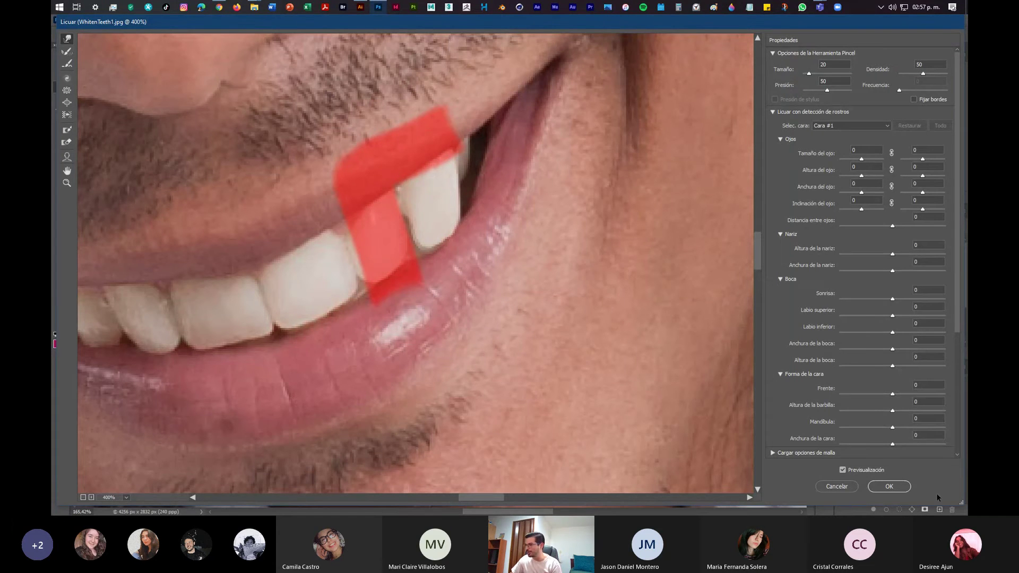
left_click(895, 489)
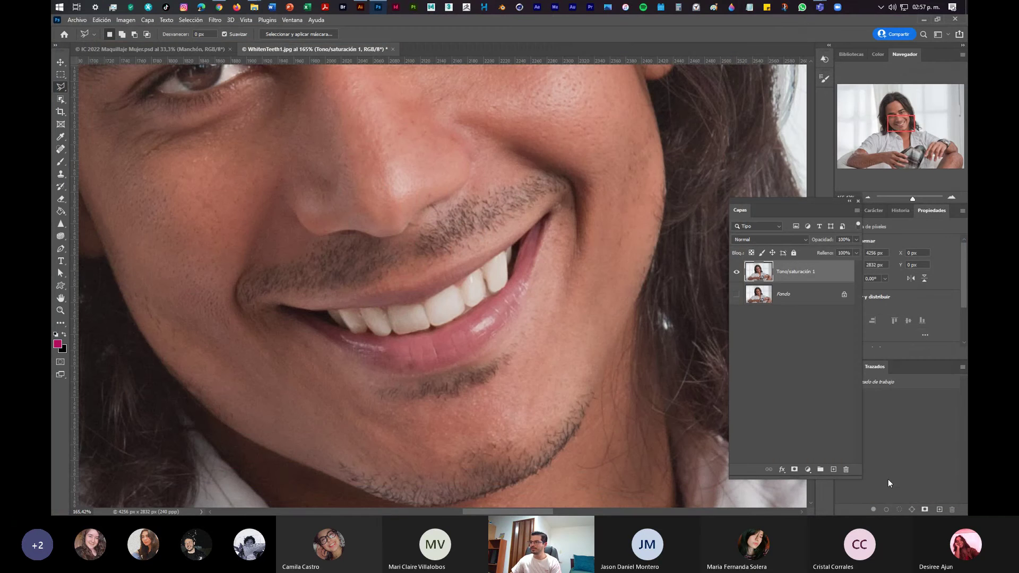
Make the Fondo layer visible and compare the teeth with and without the Tono/saturación 1 layer, examining them up close
left_click(737, 272)
left_click(737, 273)
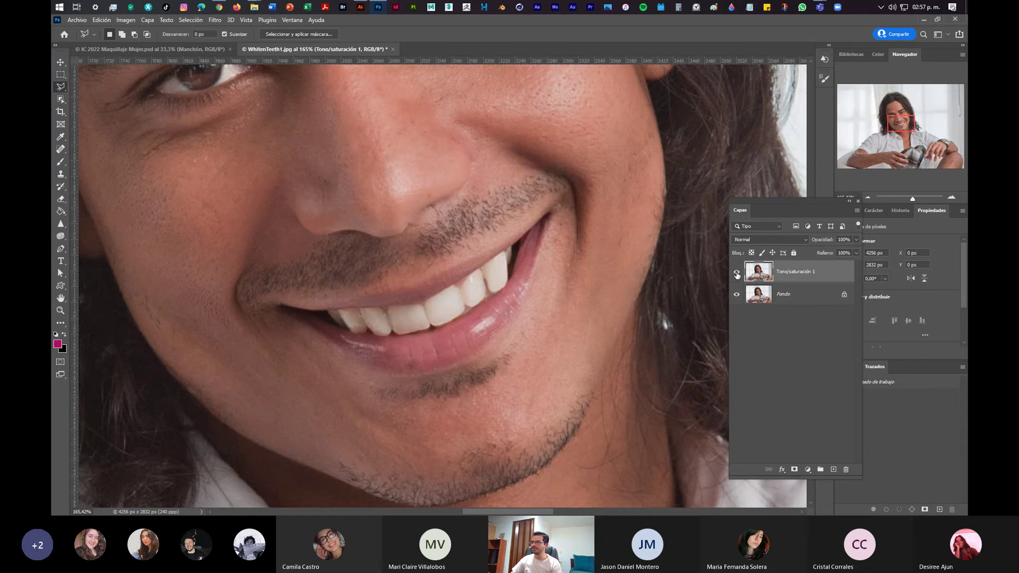
left_click(736, 274)
left_click(737, 273)
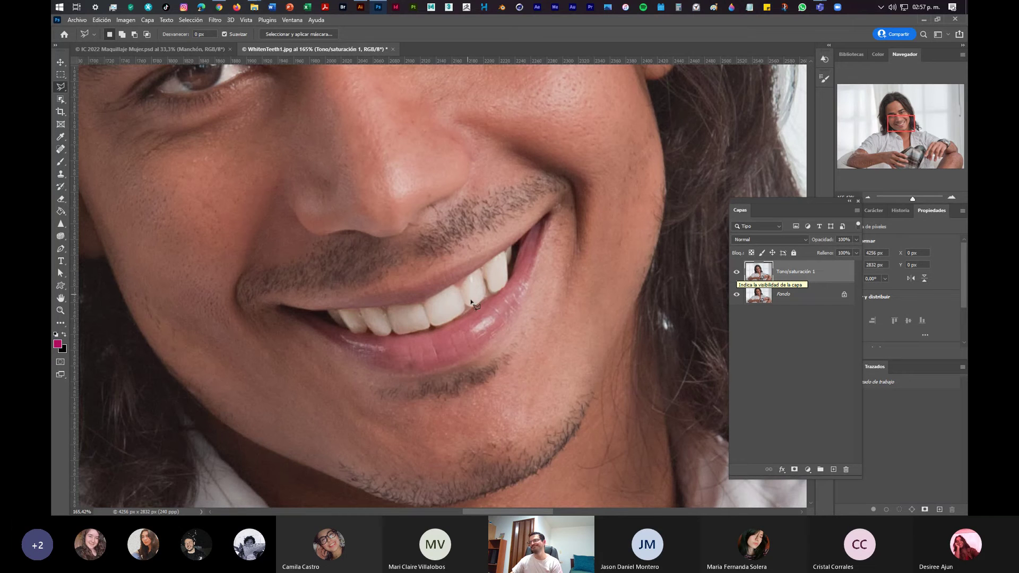
left_click(952, 198)
left_click(952, 198)
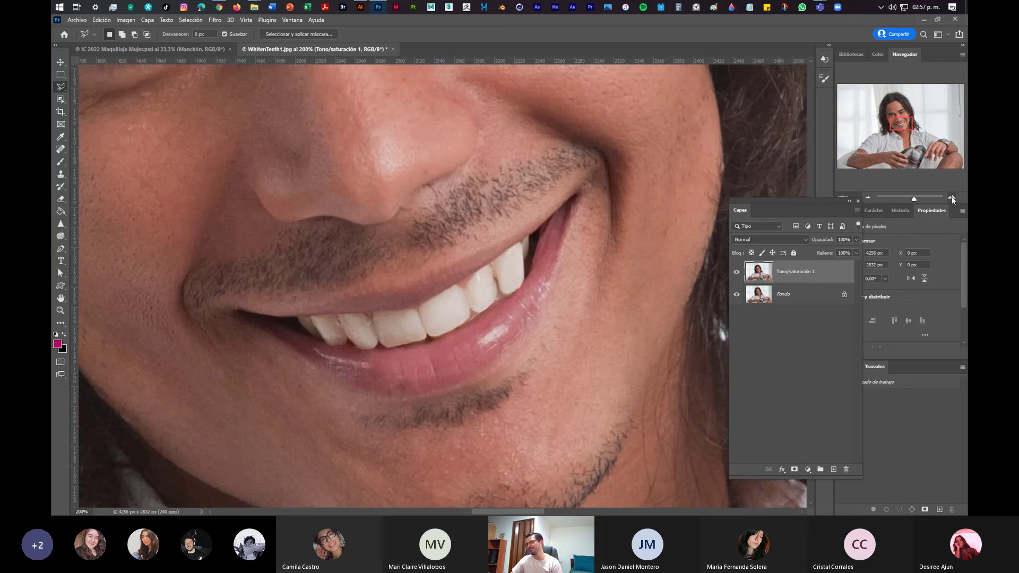
left_click(952, 198)
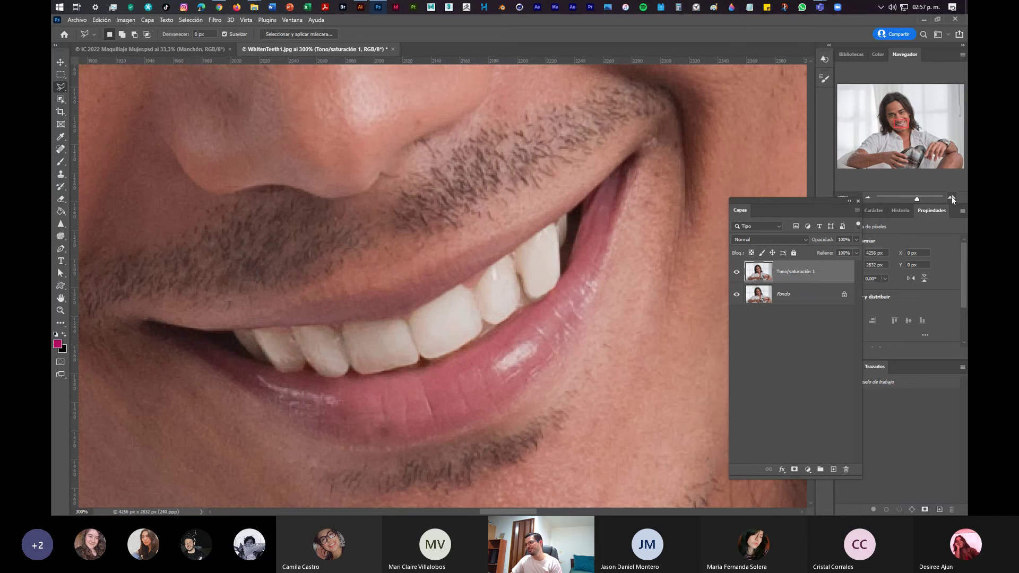
Compare the whole photo before and after the retouch by toggling the Tono/saturación 1 layer's visibility
left_click(868, 198)
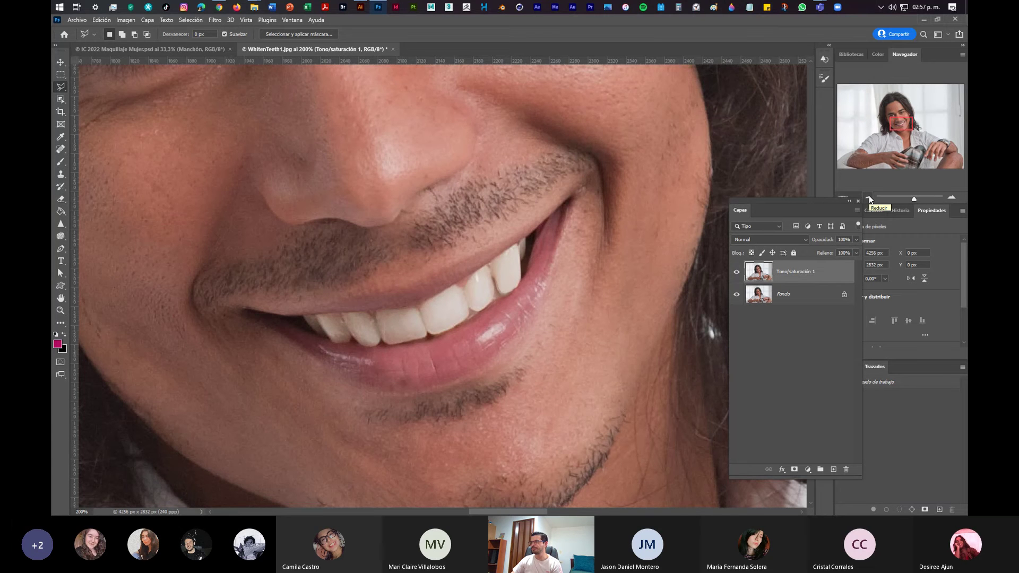
left_click(868, 198)
left_click(869, 198)
left_click(869, 197)
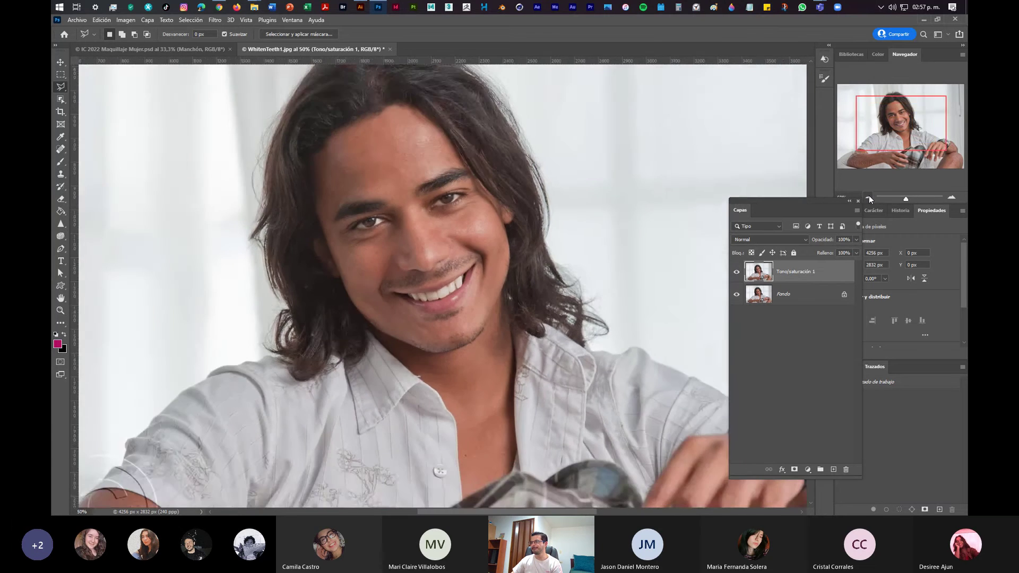
left_click(869, 197)
left_click(868, 197)
left_click(737, 273)
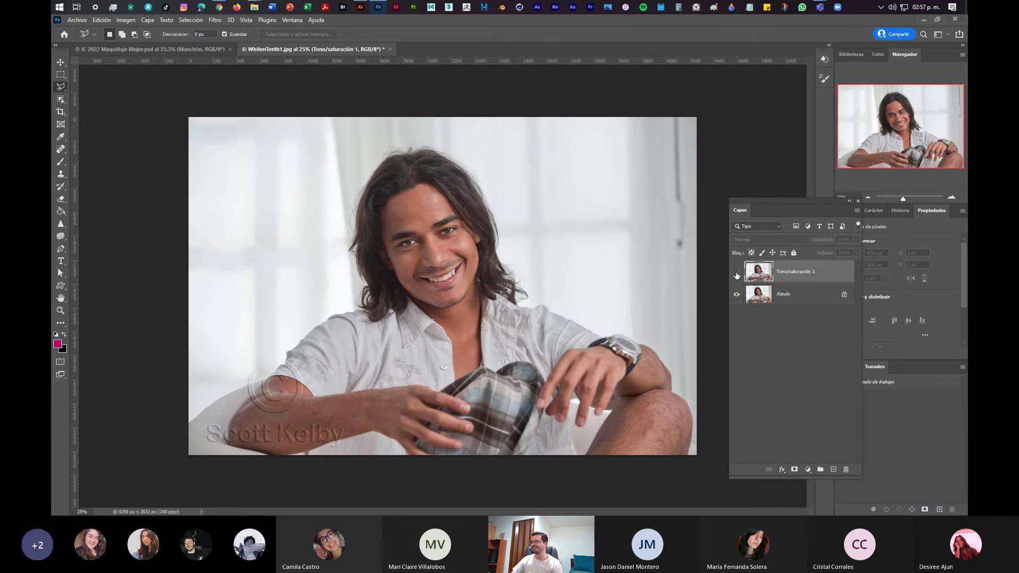
left_click(737, 273)
left_click(737, 273)
left_click(736, 272)
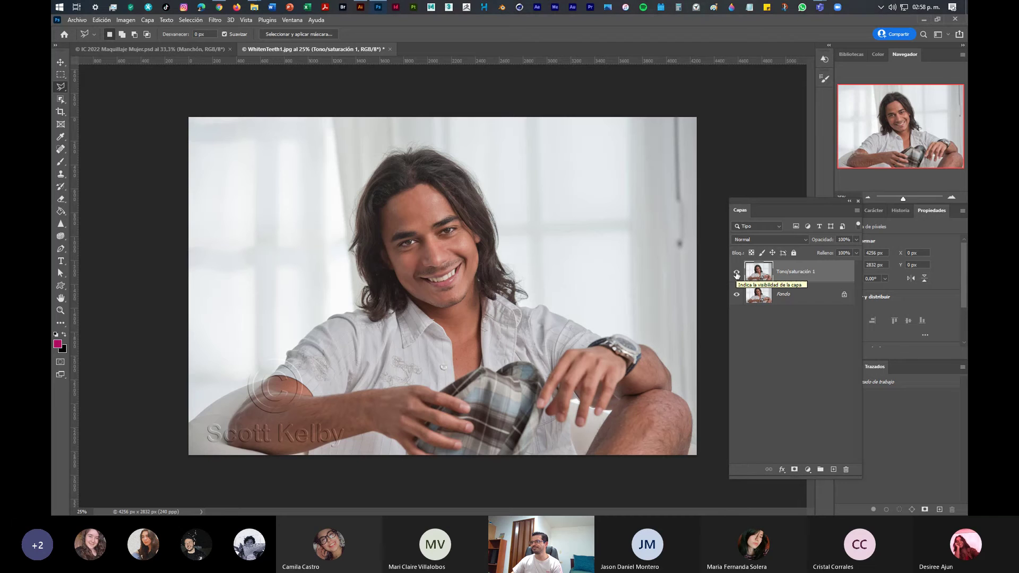